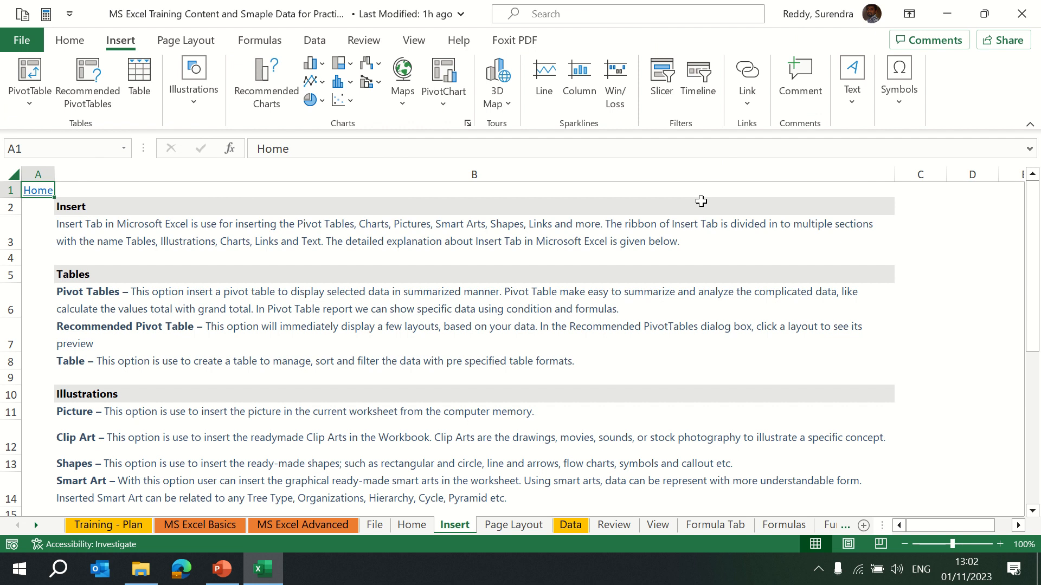
Read through the Insert sheet's descriptions of the Tables, Illustrations, Charts, Links, Text and Symbols options.
key(Right)
key(Down)
key(Down)
key(Down)
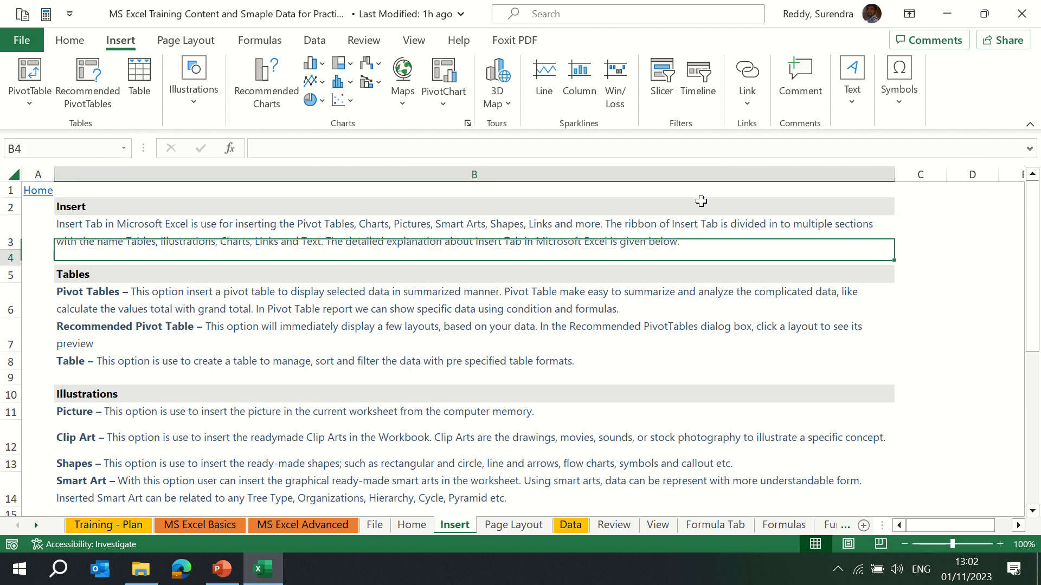
key(Down)
key(Down)
key(Down)
key(Down)
key(Down)
key(Down)
key(Down)
key(Down)
key(Down)
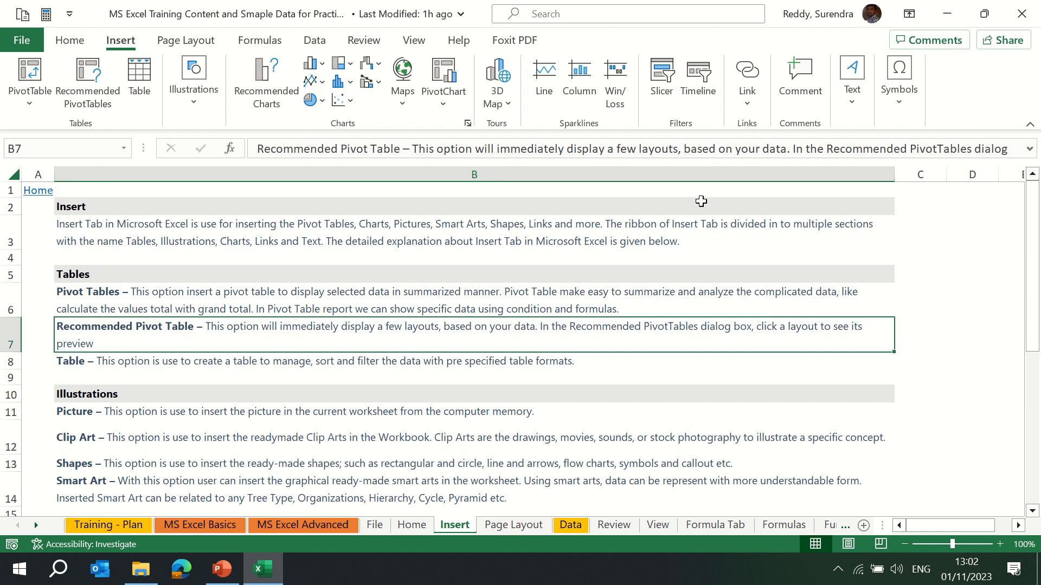
key(Down)
key(Down)
key(Down)
key(Down)
key(Down)
key(Down)
key(Down)
key(Down)
key(Down)
key(Down)
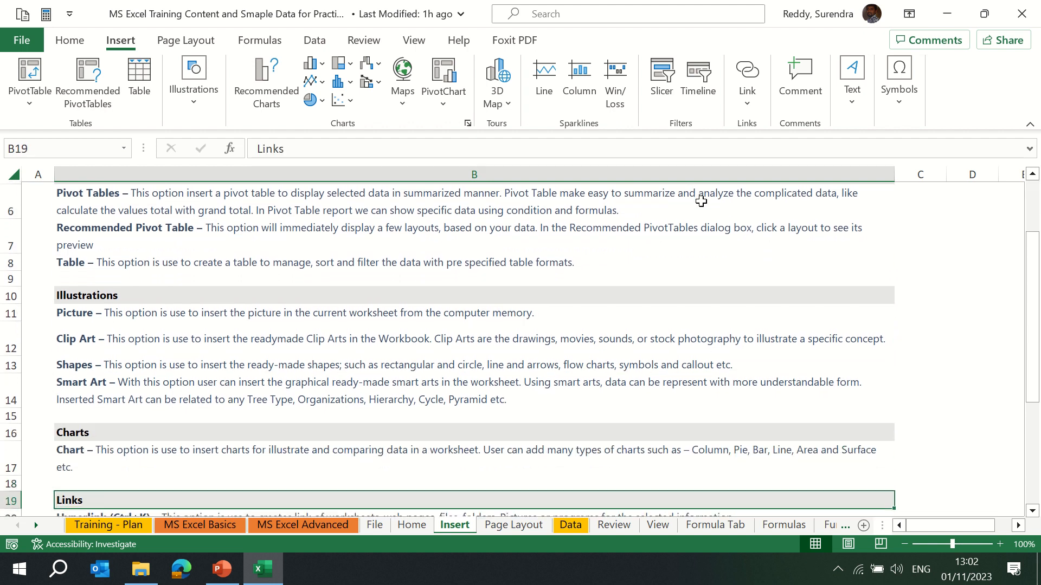
key(Down)
key(Down)
key(Down)
key(Down)
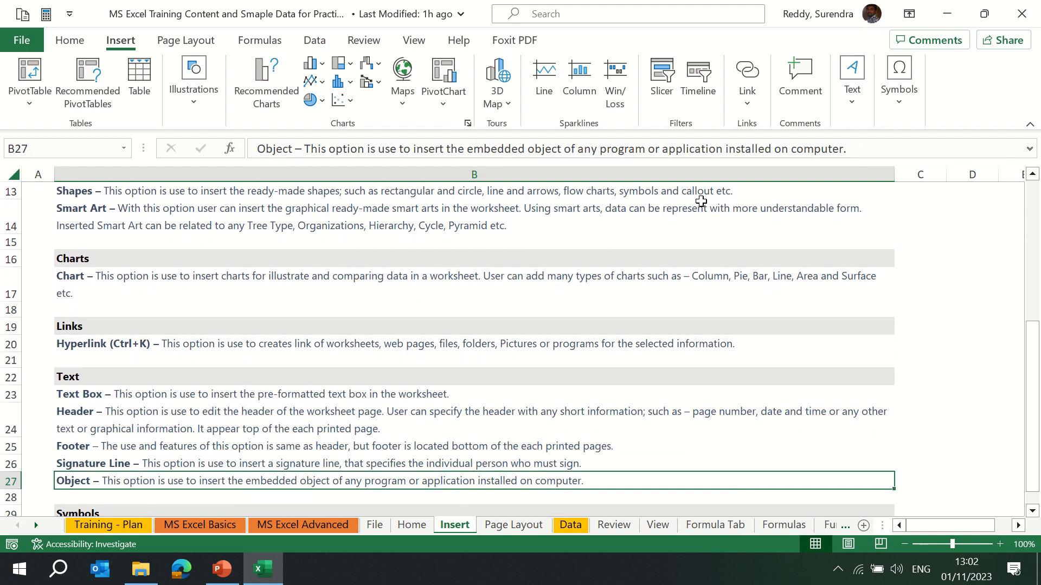
key(Up)
key(Up)
key(Up)
key(Up)
key(Up)
key(Up)
key(Up)
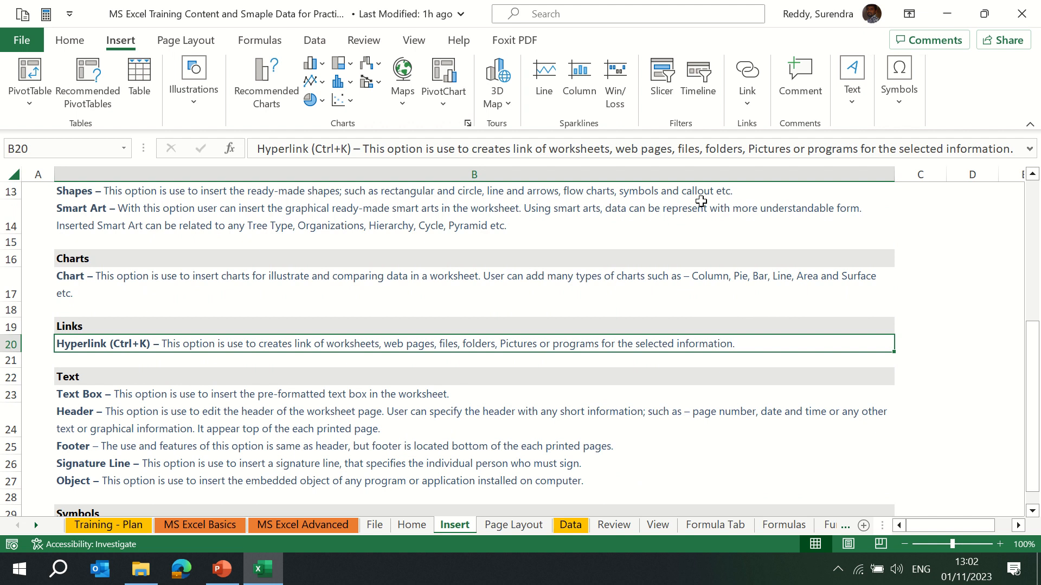
key(Down)
key(Down)
key(Down)
key(Down)
key(Down)
key(Down)
key(Down)
key(Down)
key(Down)
key(Down)
key(Down)
key(Down)
key(Down)
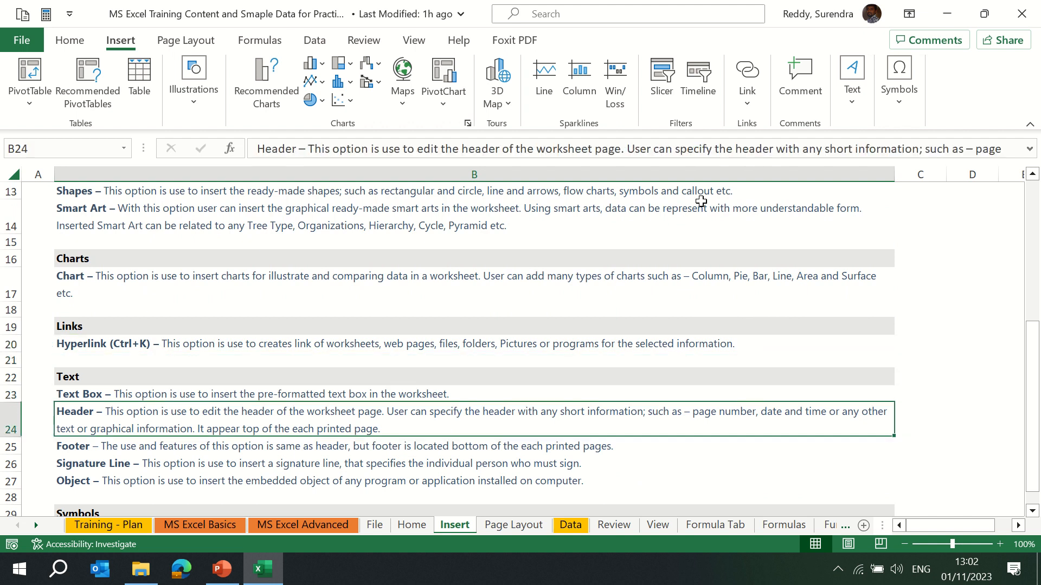
key(Down)
key(Down)
key(Down)
key(Down)
key(Up)
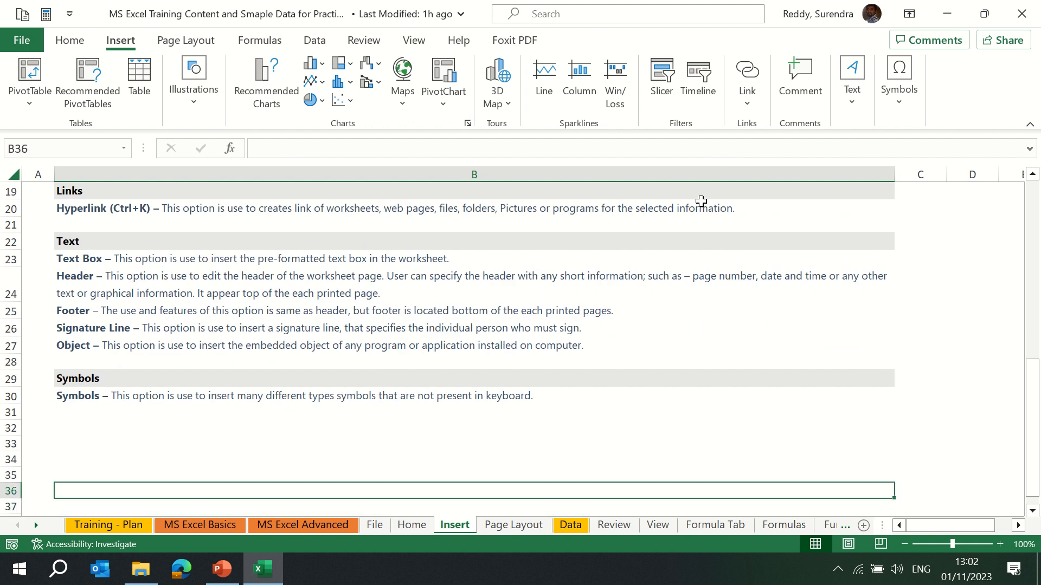
key(Page_Up)
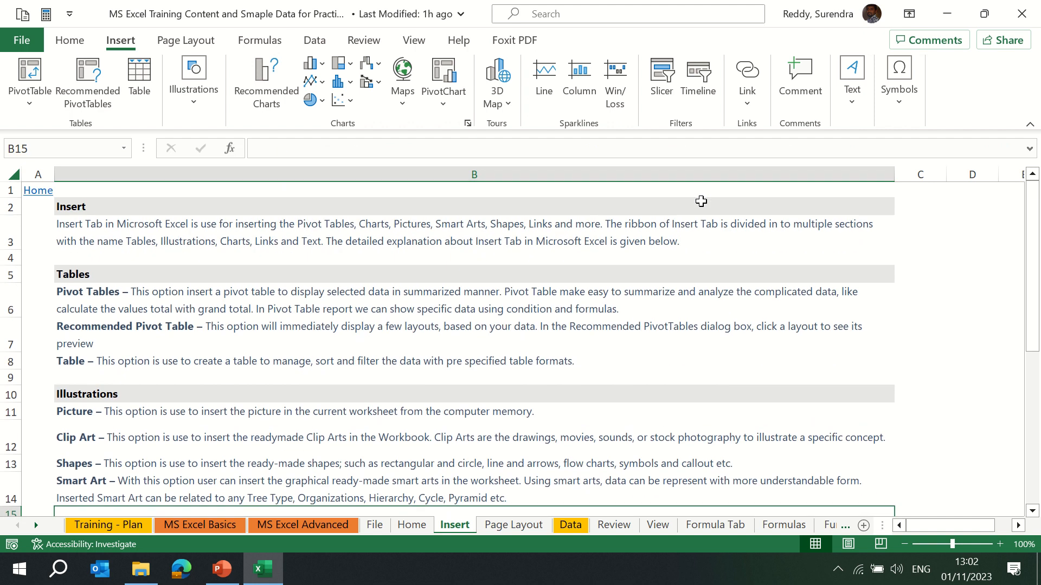
Switch to the Sample Data-1 sheet and copy its entire data range starting from A1.
key(ctrl+Page_Down)
key(ctrl+Page_Down)
key(ctrl+Page_Down)
key(ctrl+Page_Down)
key(ctrl+Page_Down)
key(ctrl+Page_Down)
key(ctrl+Page_Down)
key(ctrl+Page_Down)
key(ctrl+Page_Down)
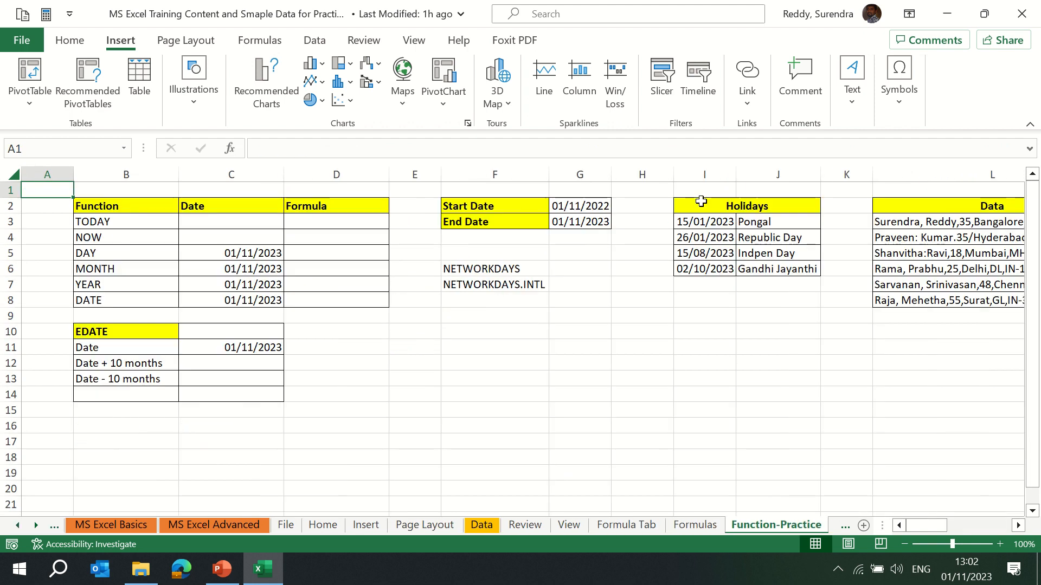
key(ctrl+Page_Up)
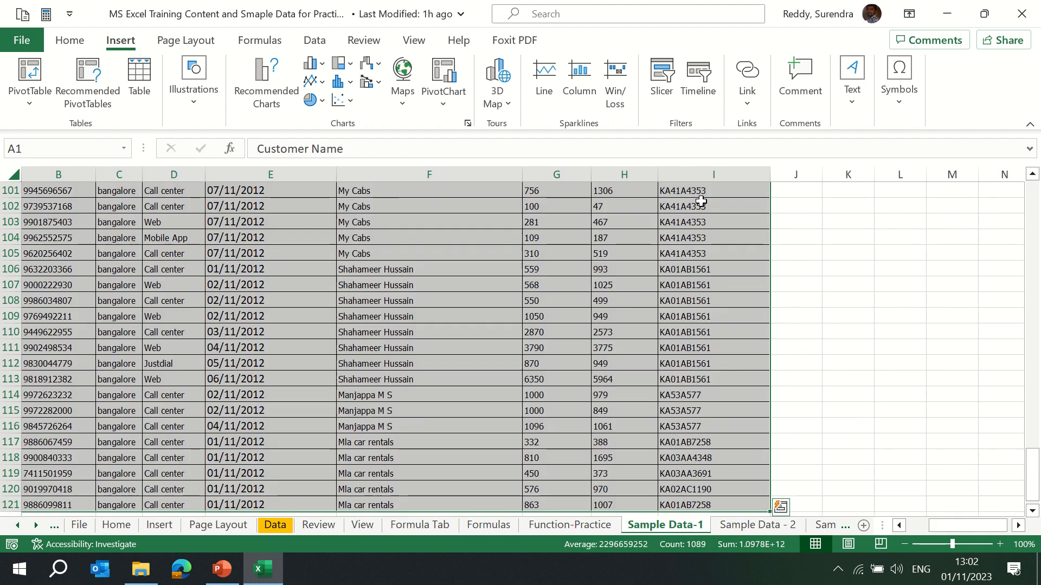
key(ctrl+Home)
key(ctrl+shift+Right)
key(ctrl+shift+Down)
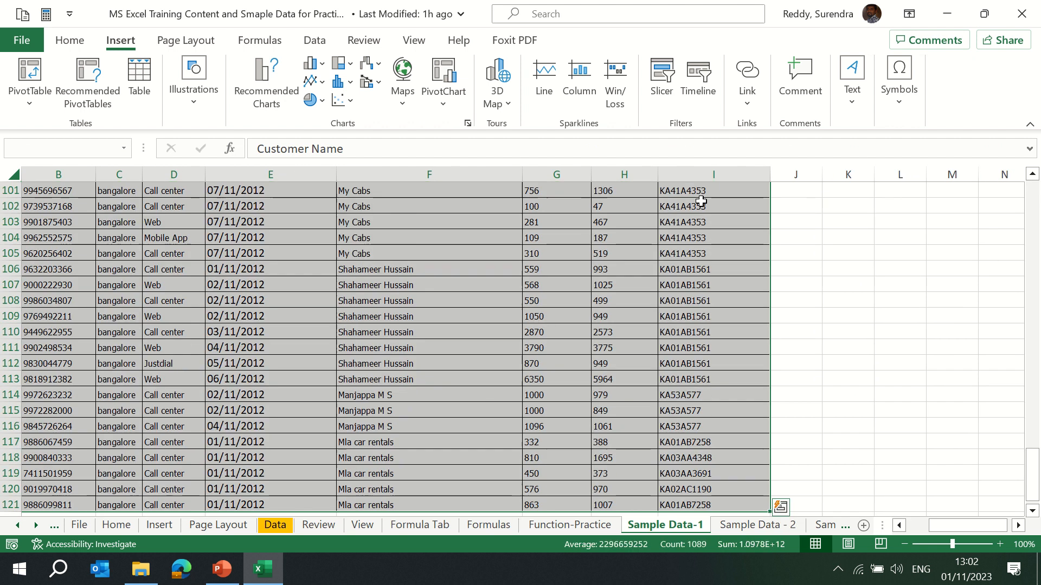
key(ctrl+c)
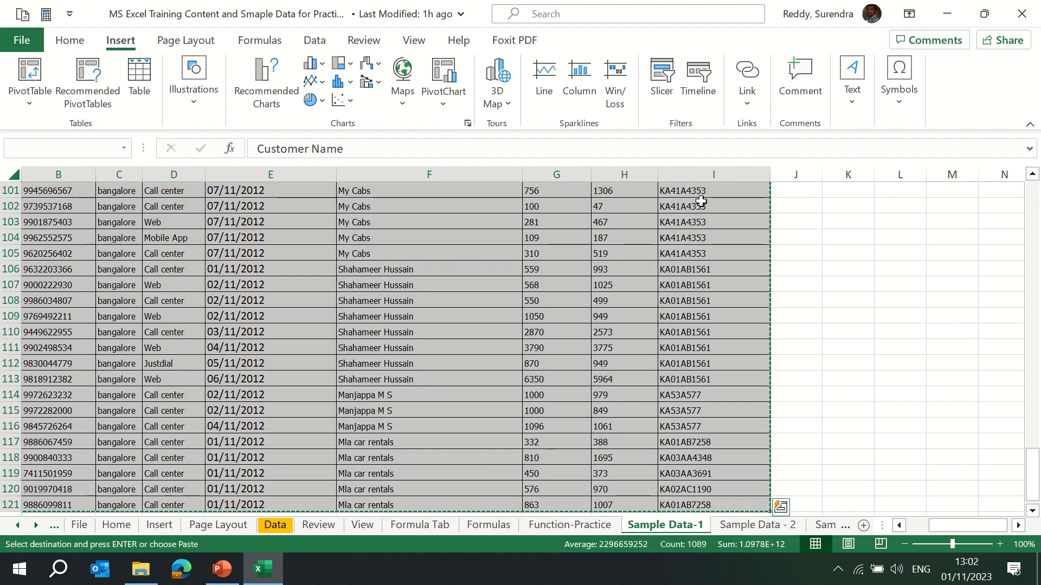
Paste the copied data into a new blank workbook and autofit the column widths.
key(ctrl+n)
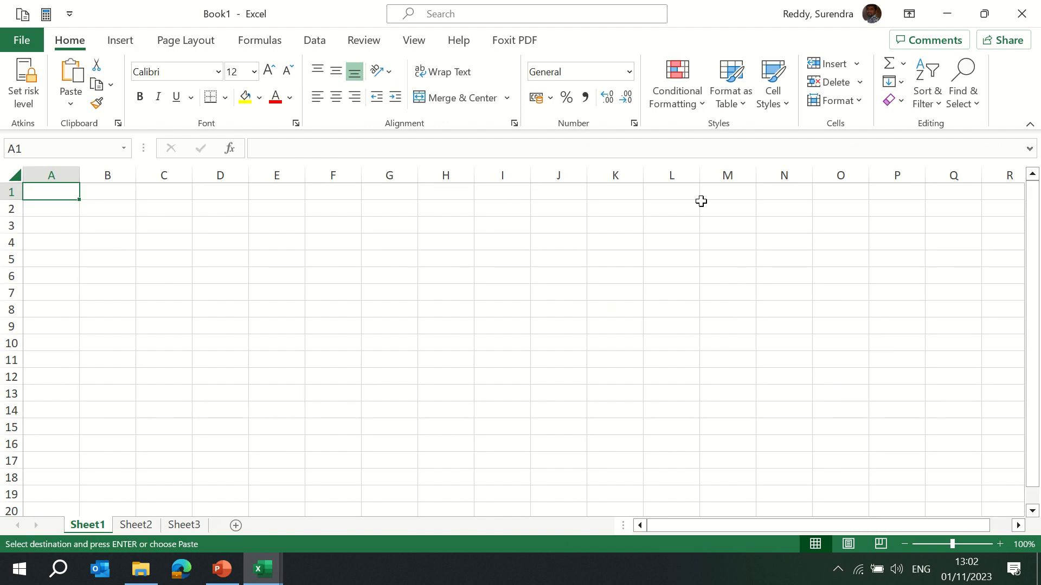
key(ctrl+v)
key(alt+o)
key(c)
key(a)
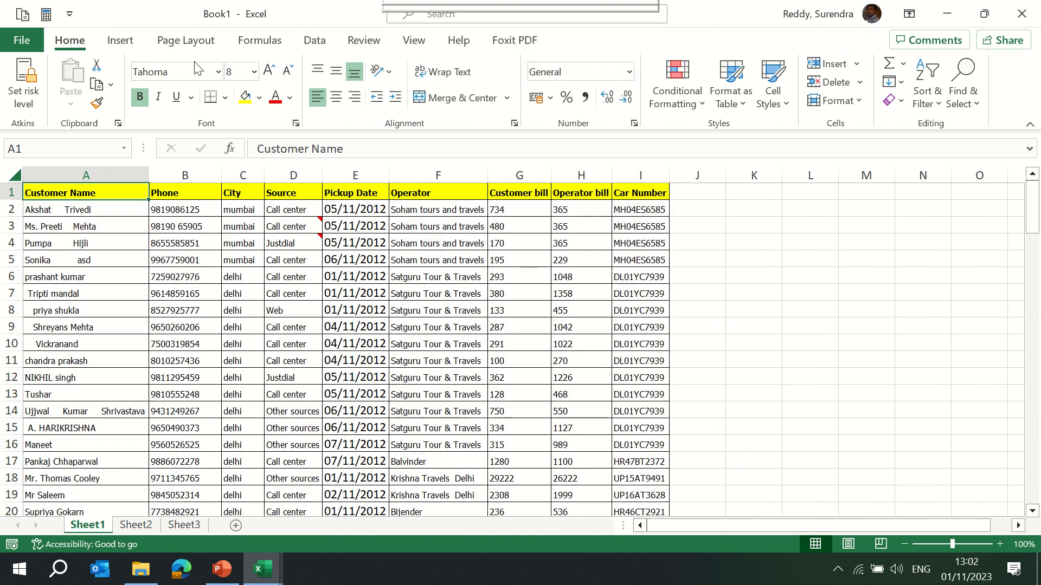
key(ctrl+shift+Right)
key(ctrl+shift+Down)
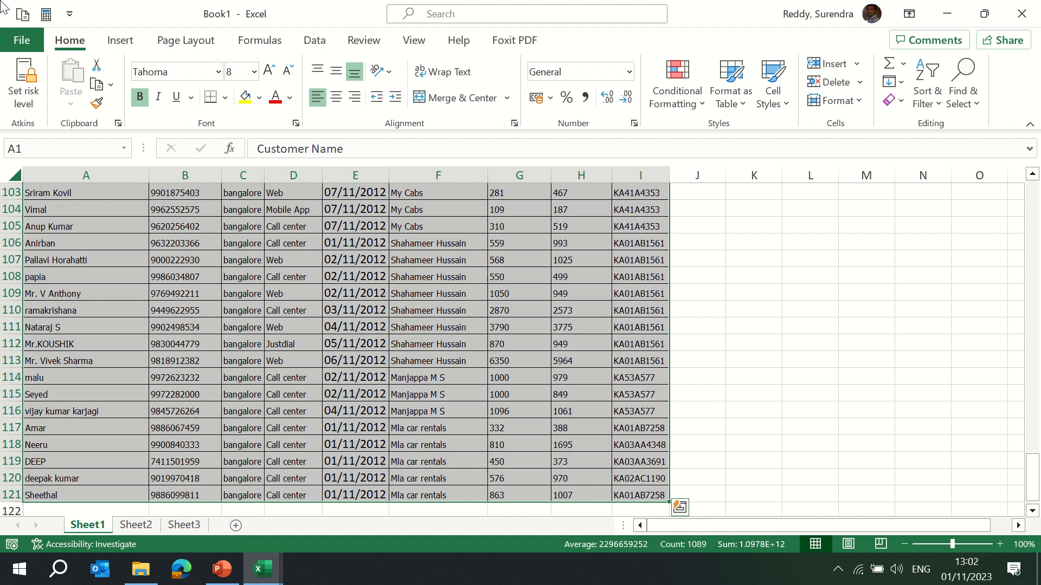
click(120, 41)
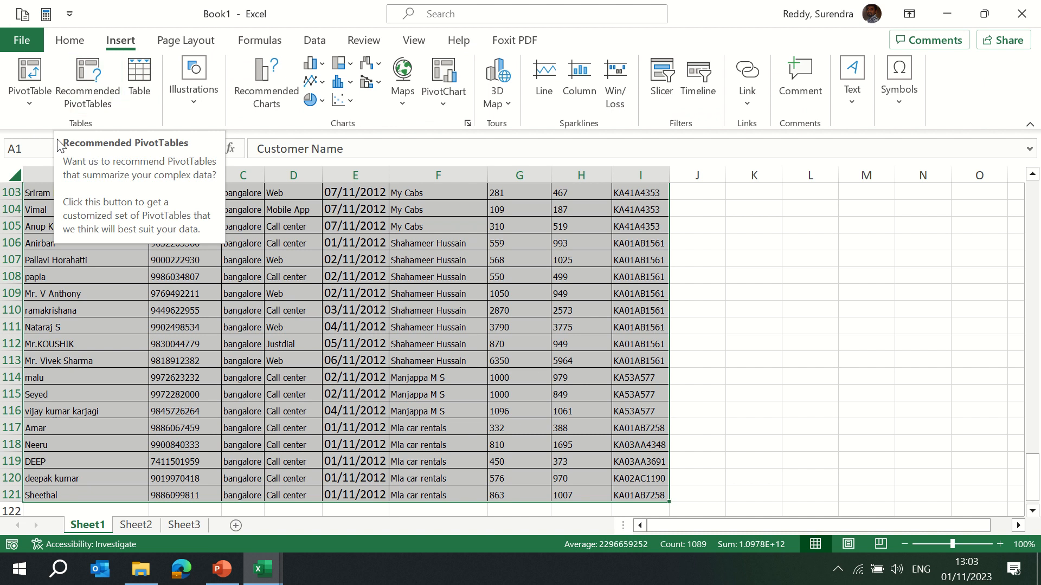
click(94, 93)
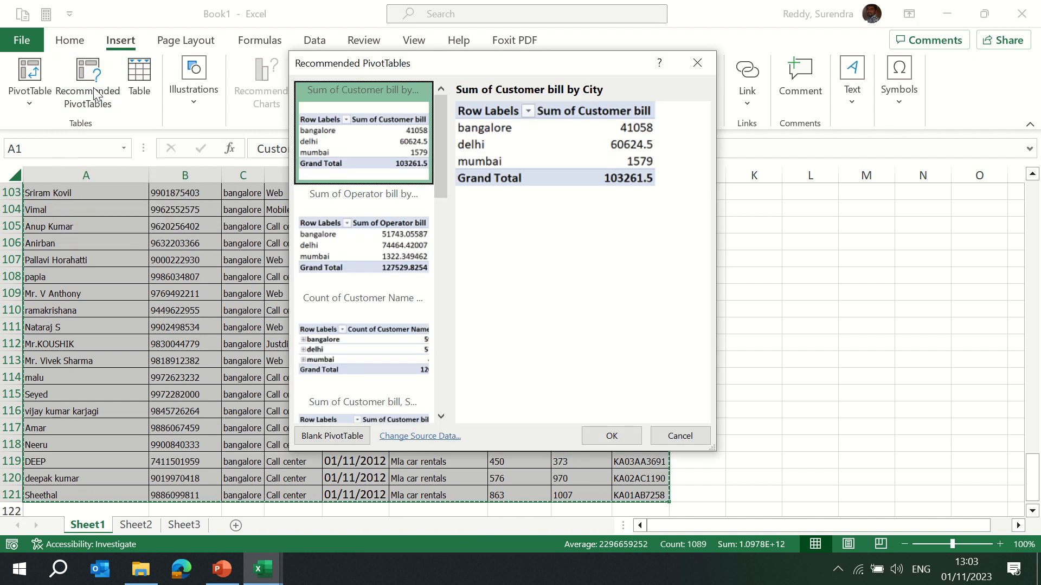
click(698, 63)
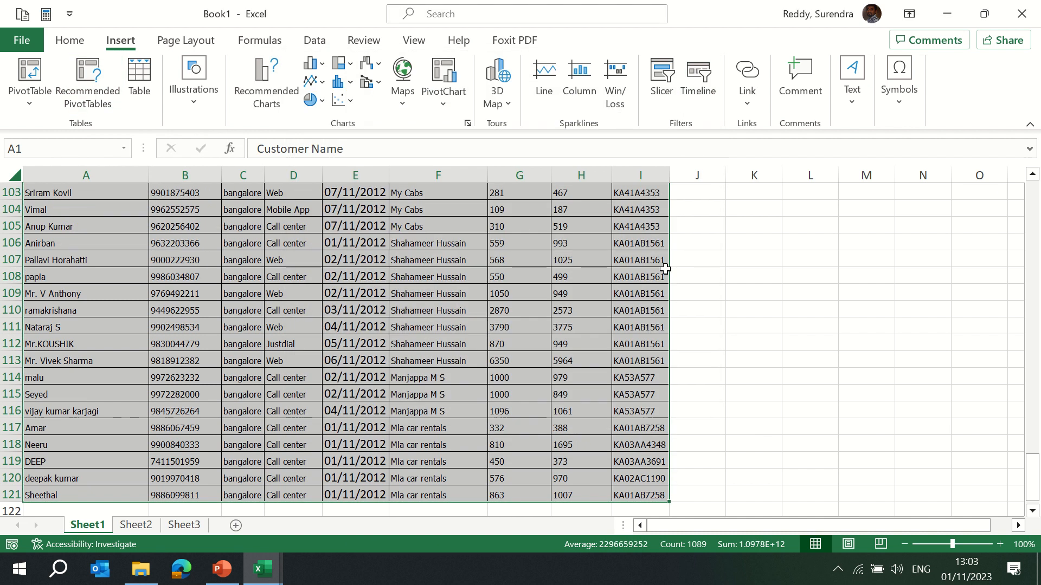
Open Recommended PivotTables for the full data range and browse the suggested layouts.
mouse_move(574, 5)
drag(1036, 477, 1033, 207)
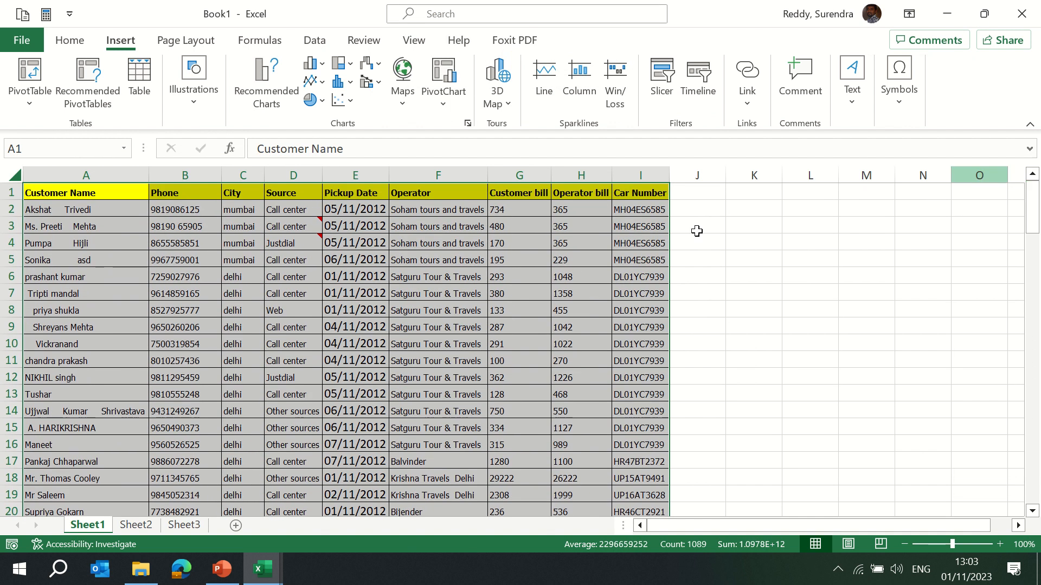
click(58, 194)
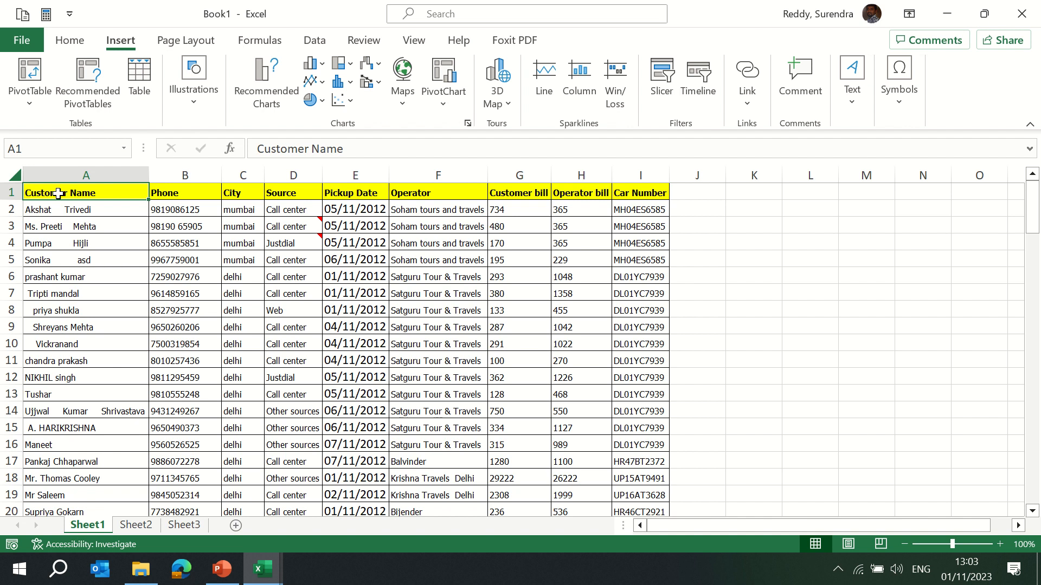
key(ctrl+shift+Right)
key(ctrl+shift+Down)
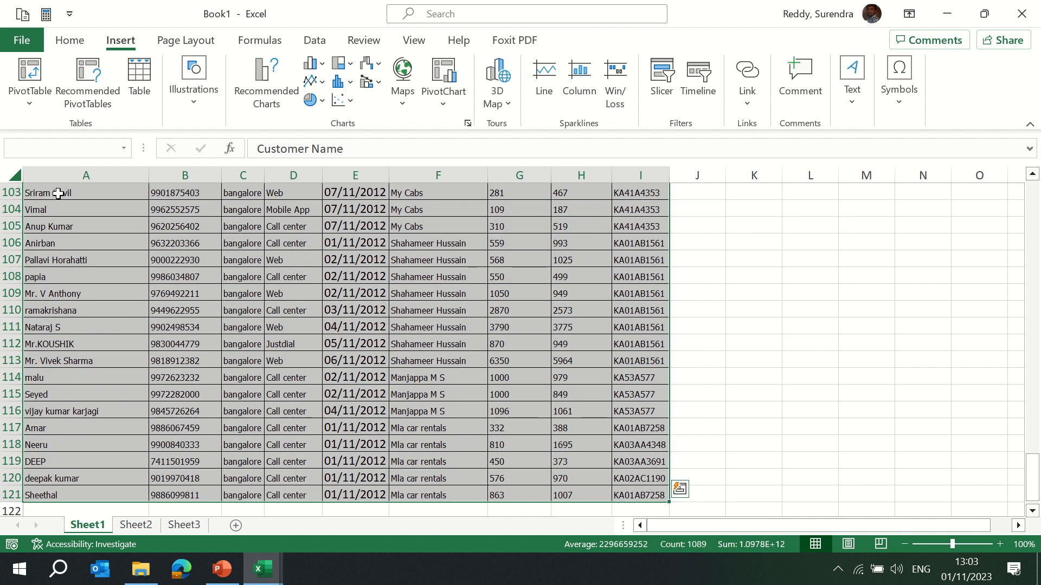
click(90, 85)
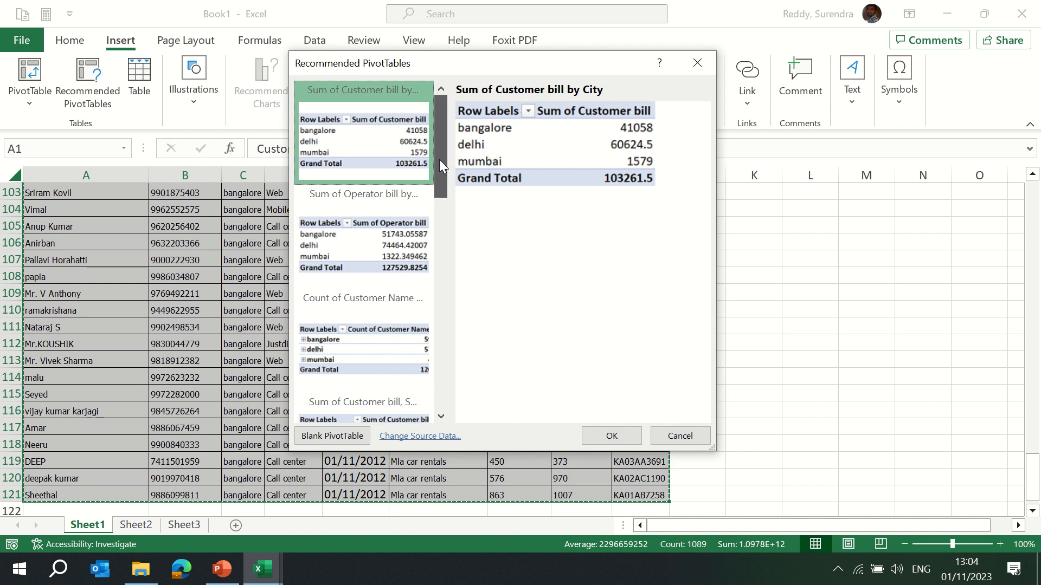
drag(439, 160, 441, 171)
click(382, 188)
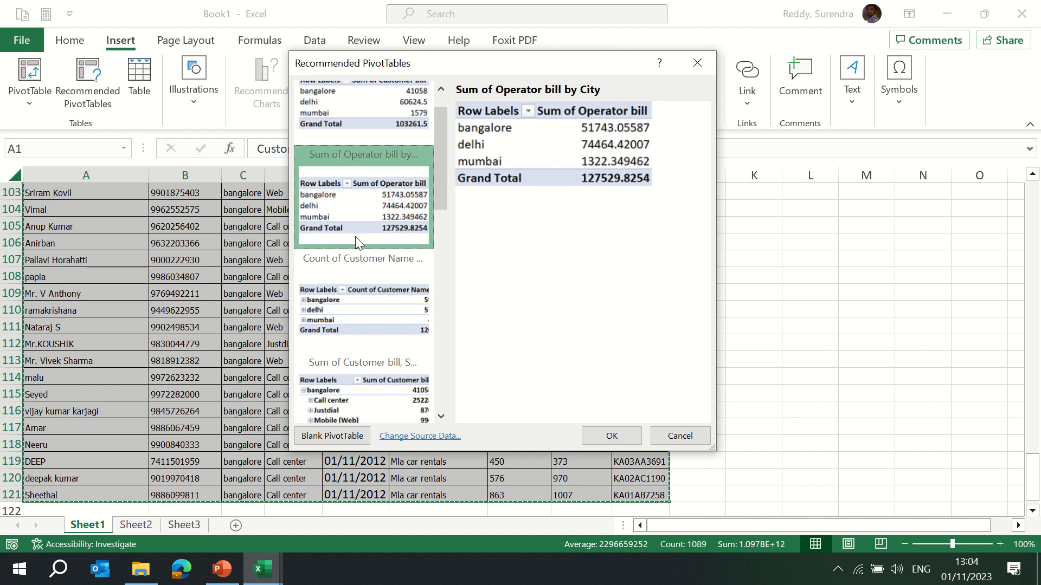
drag(435, 184, 438, 215)
click(410, 222)
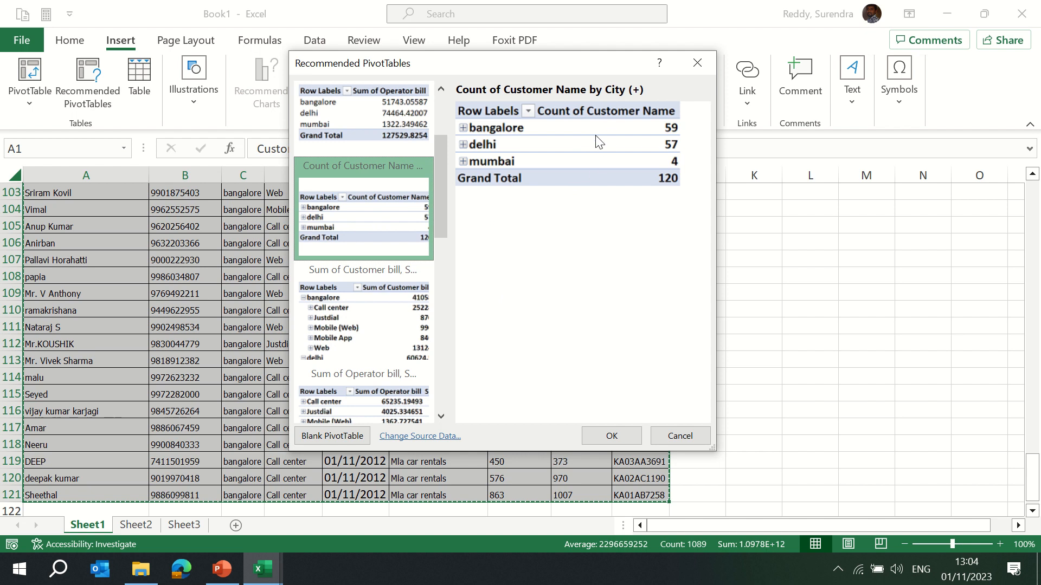
drag(436, 220, 439, 234)
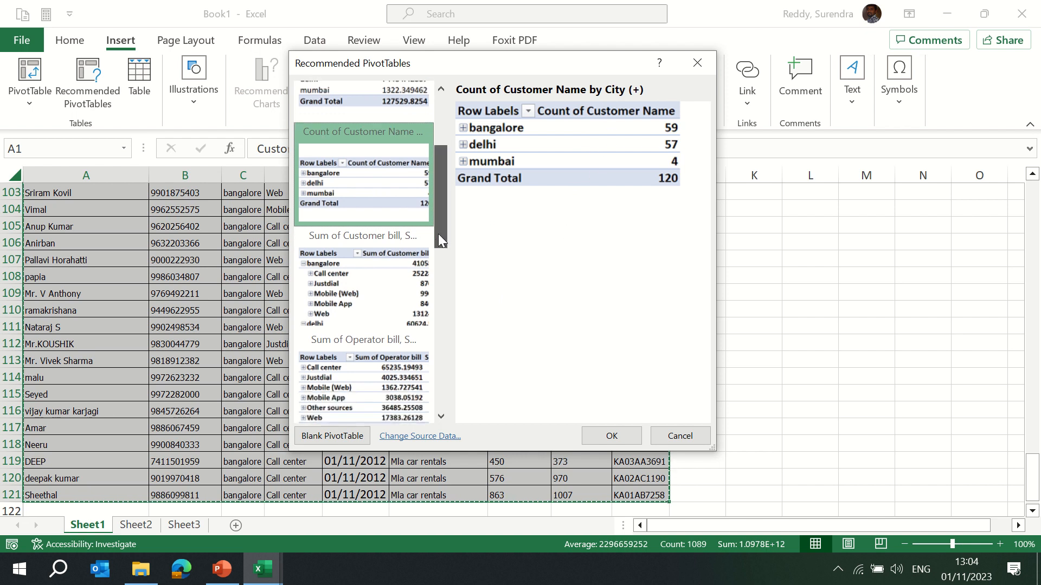
click(377, 260)
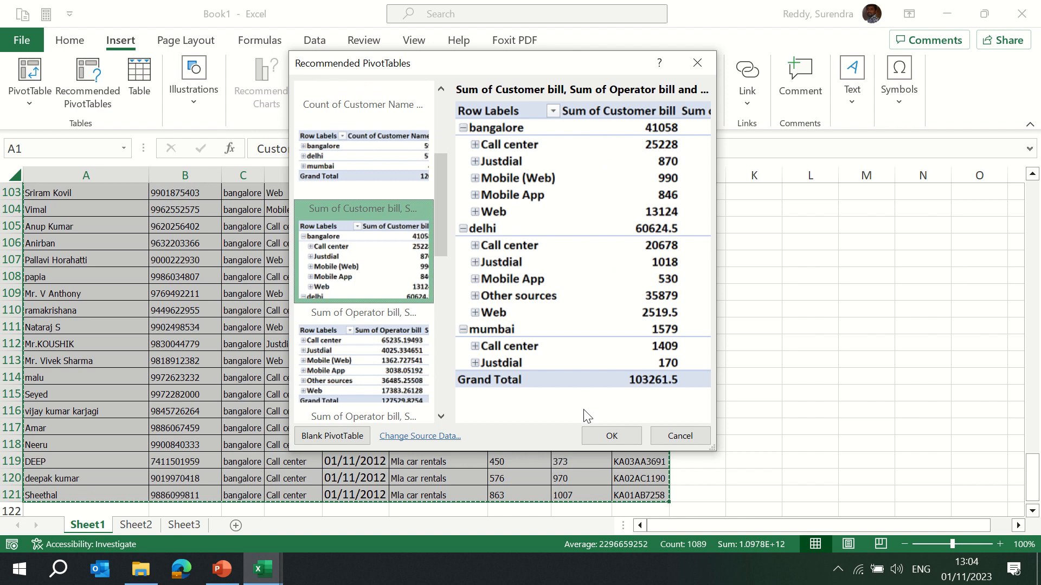
Insert the recommended Sum of Customer bill by City PivotTable on a new sheet.
click(401, 340)
drag(440, 232, 431, 138)
click(364, 145)
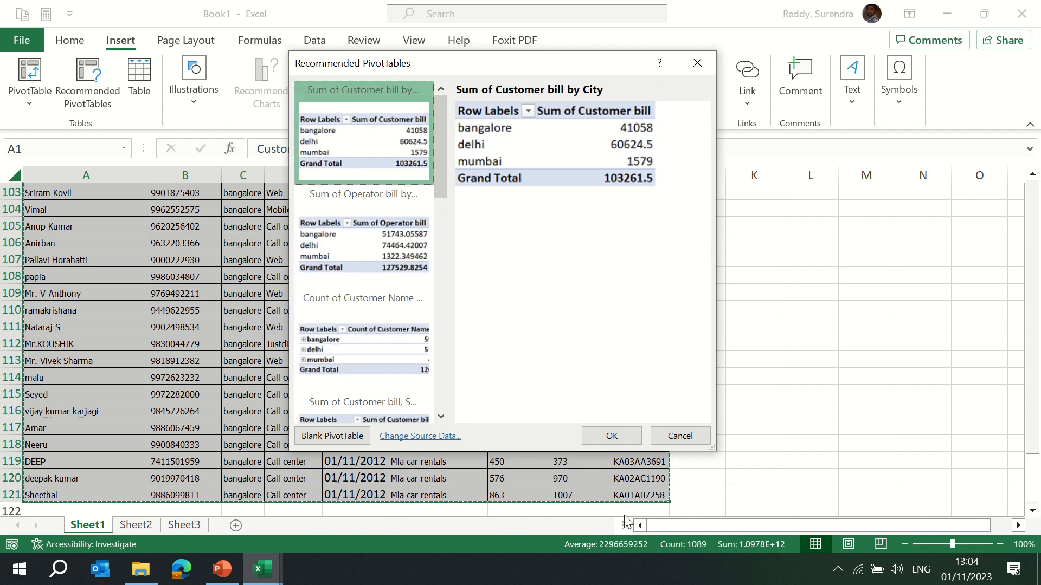
click(616, 433)
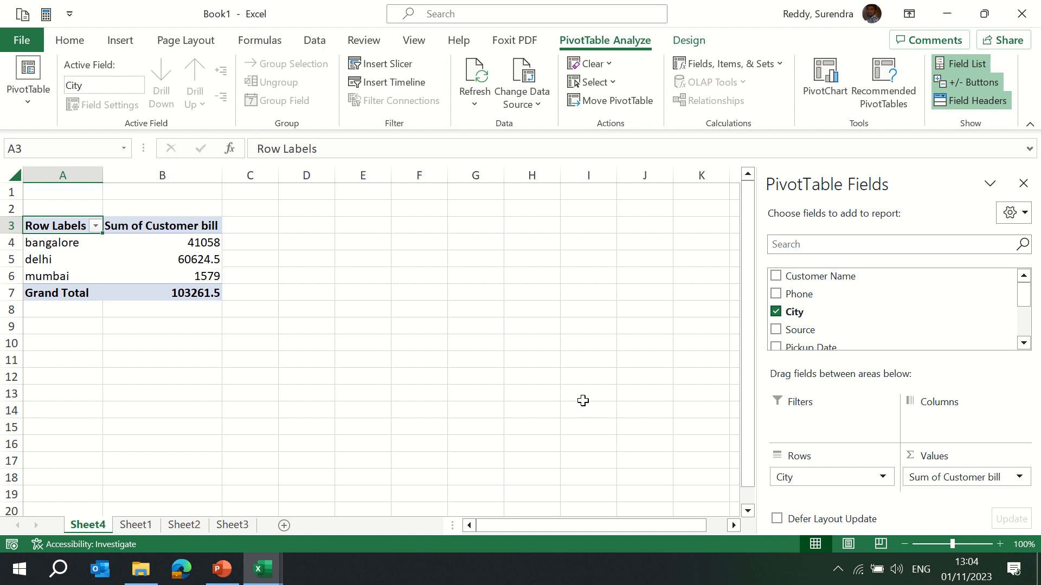
Select the full data range on Sheet1 and insert the recommended Sum of Operator bill, Sum of Customer bill and Count by Source PivotTable.
mouse_move(415, 5)
click(414, 48)
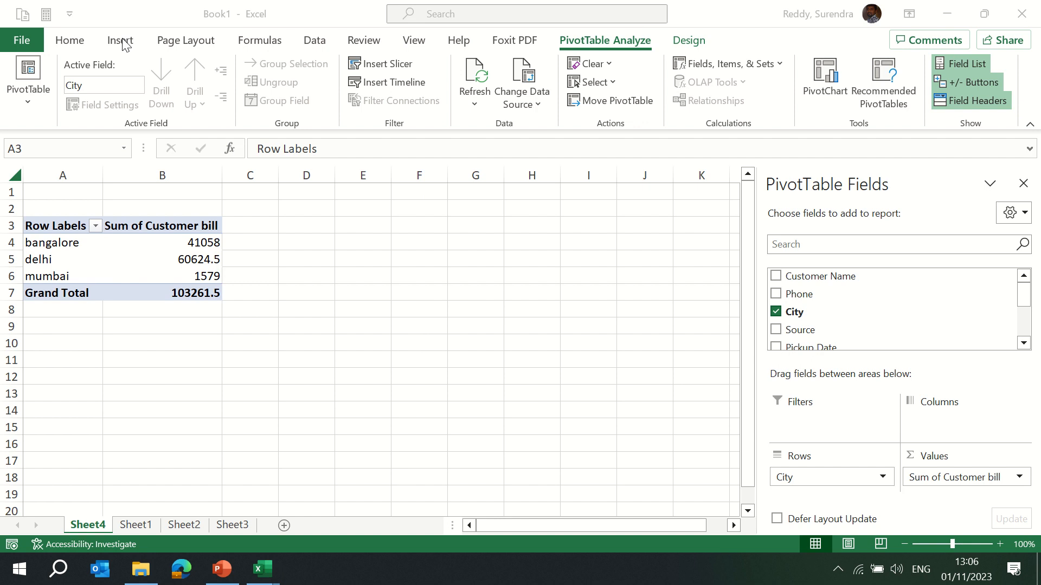
click(132, 527)
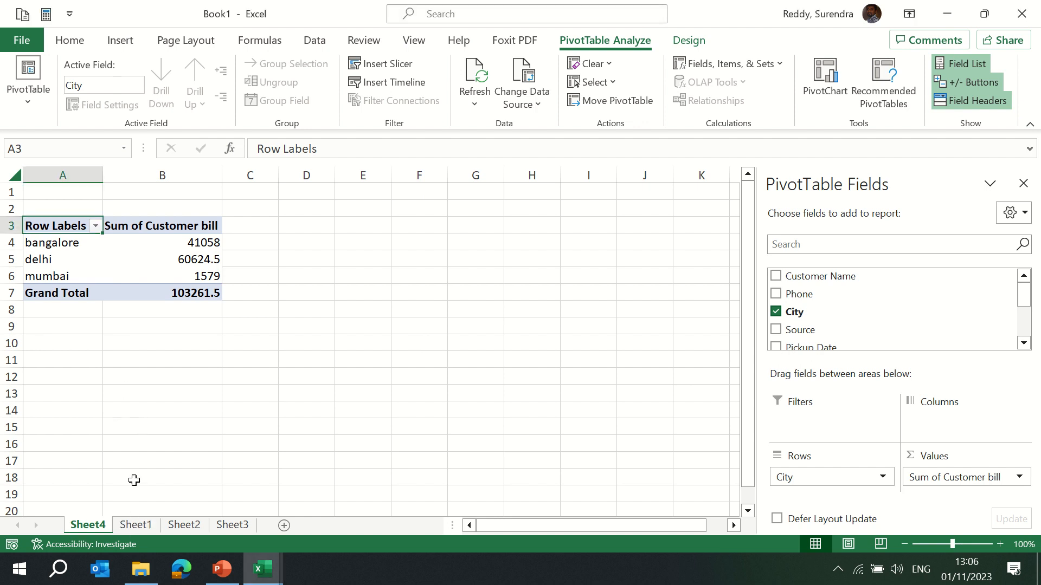
click(136, 525)
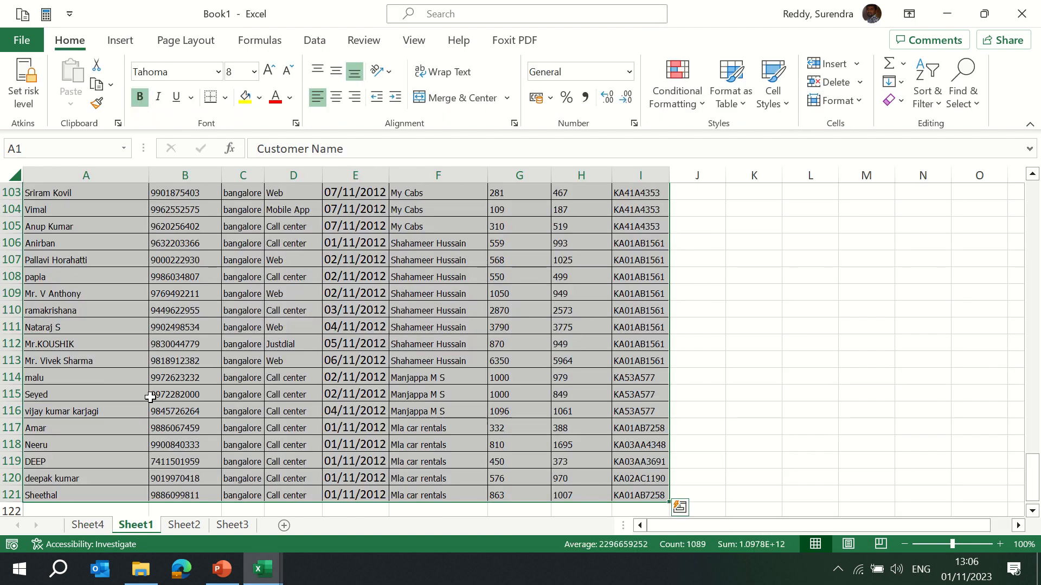
scroll(151, 399, up, 20)
scroll(151, 399, up, 2)
key(ctrl+shift+Right)
key(ctrl+shift+Down)
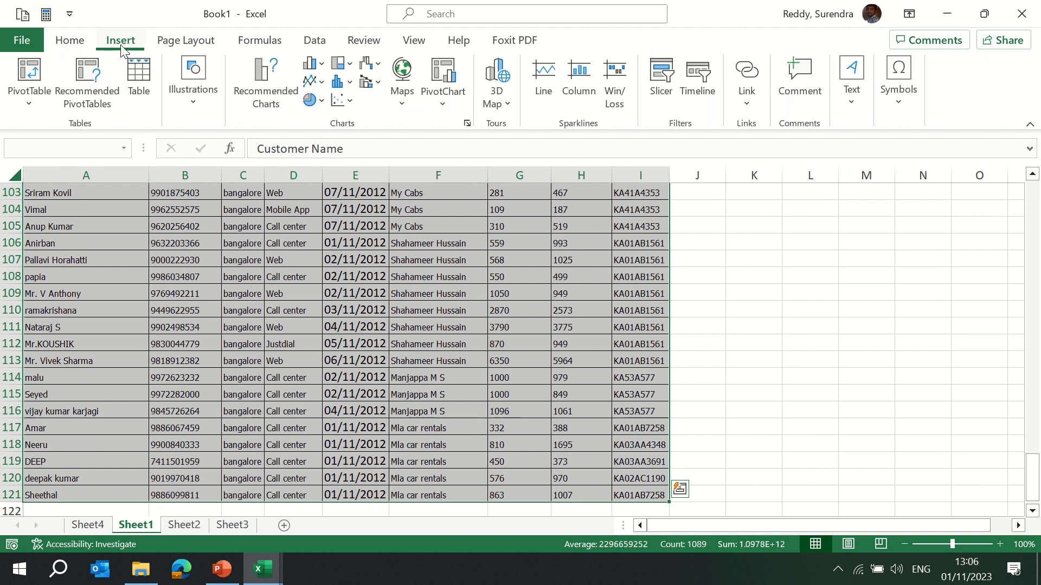
click(91, 105)
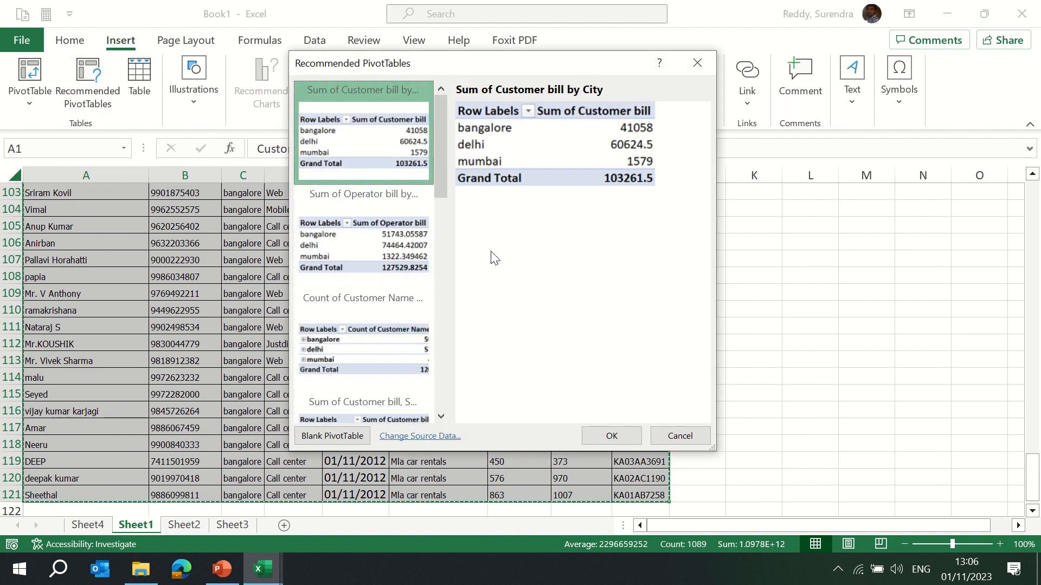
drag(440, 166, 444, 255)
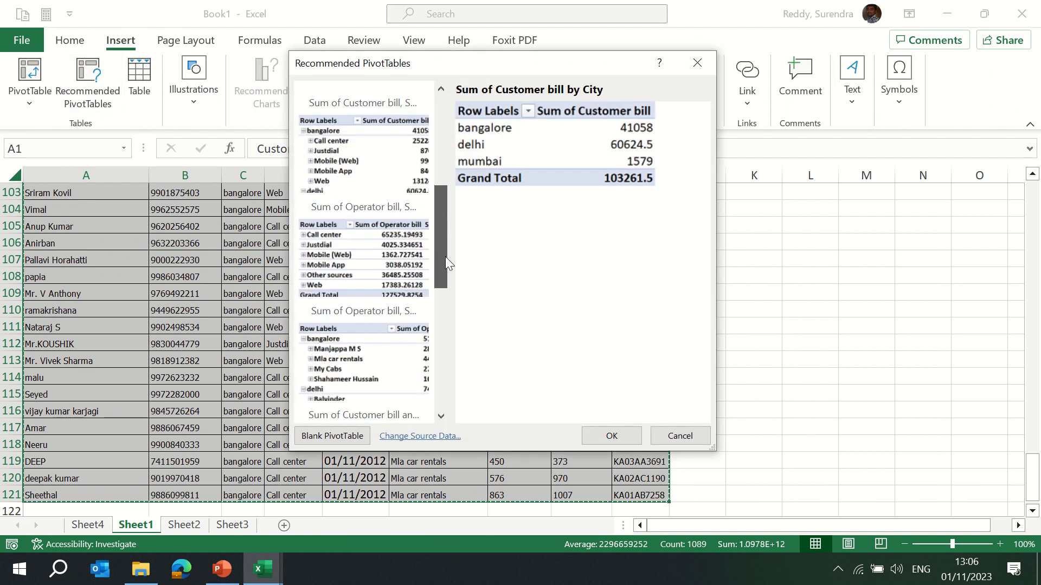
click(412, 244)
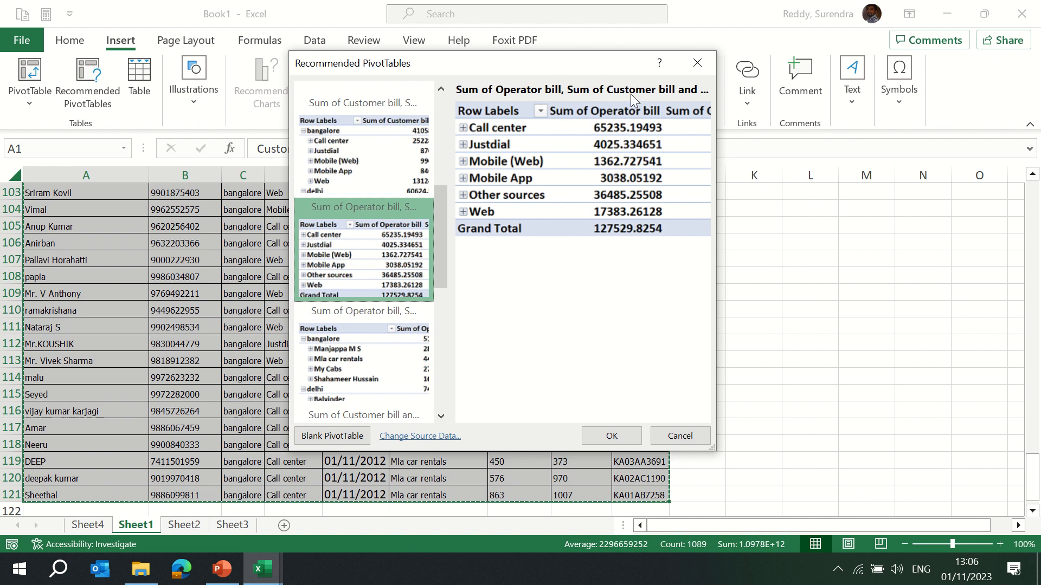
click(611, 436)
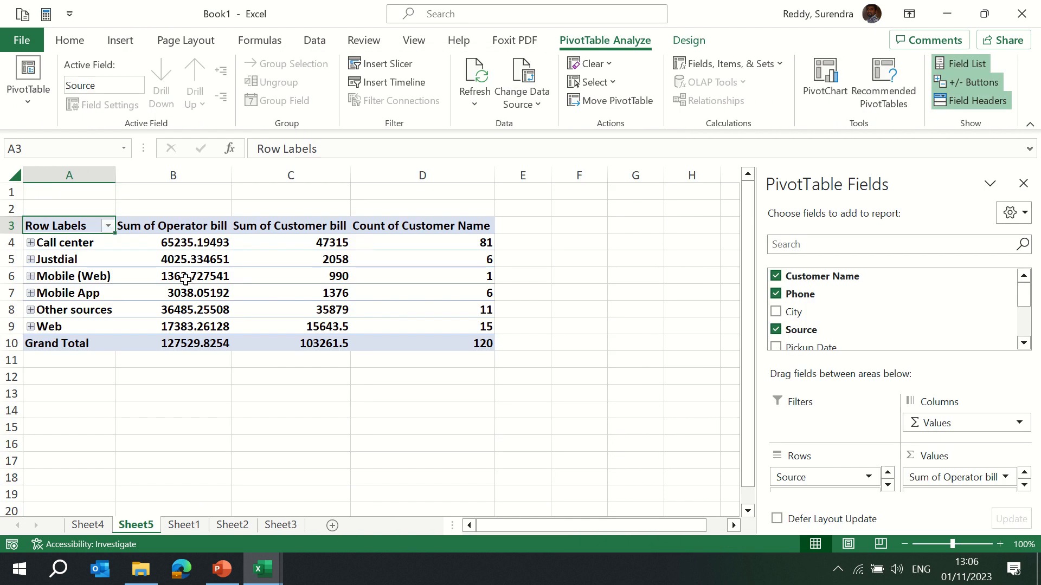
Expand and collapse each Source group in the PivotTable to view its phone-level details.
click(30, 243)
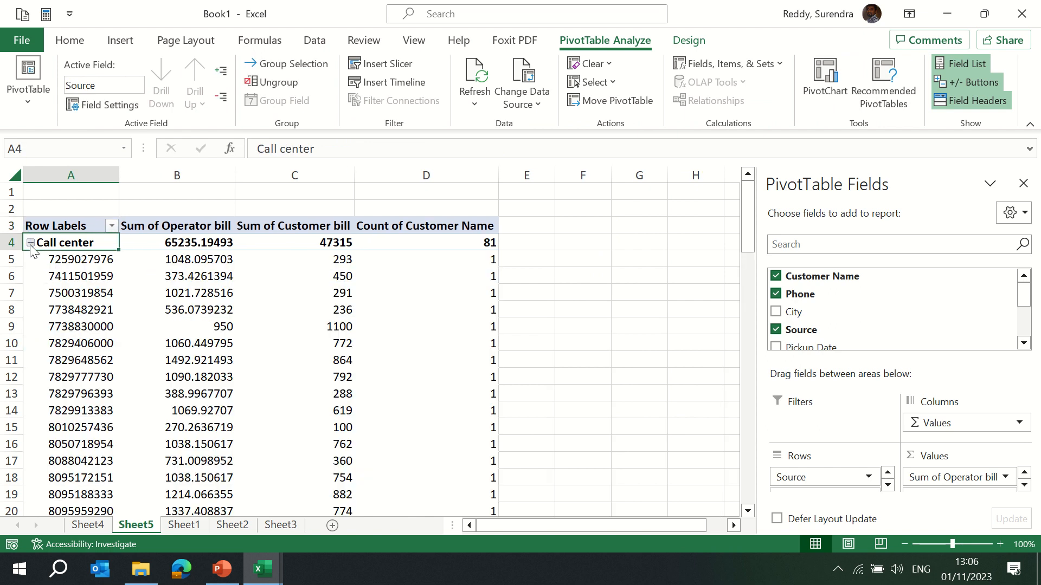
click(30, 242)
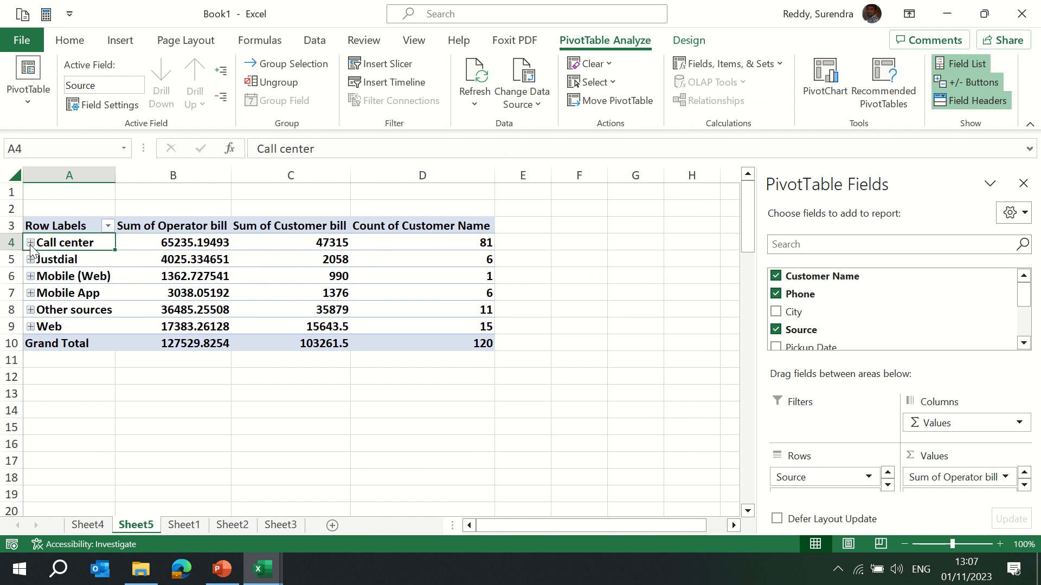
click(30, 242)
click(30, 243)
click(31, 260)
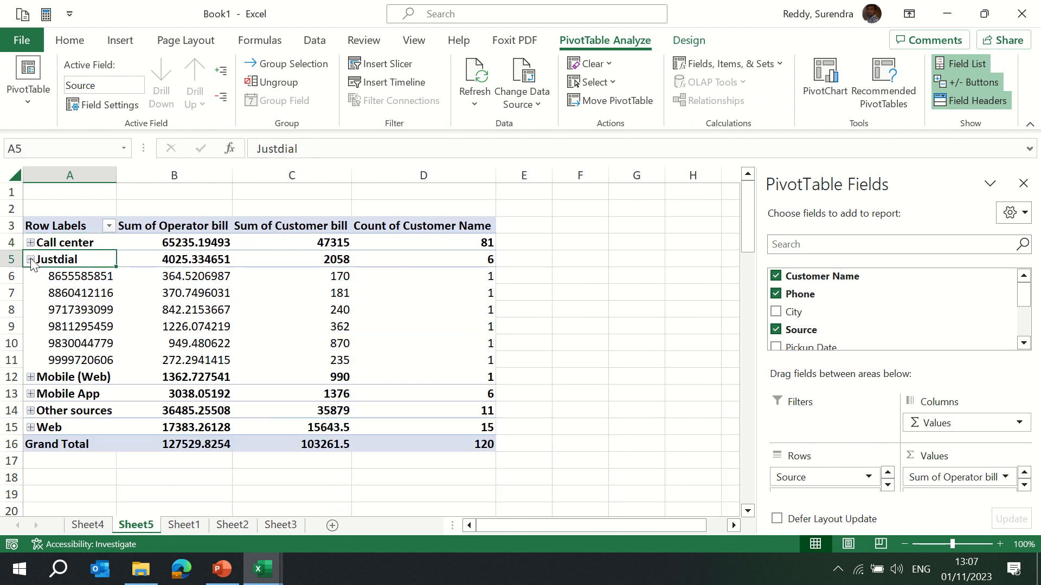
click(31, 260)
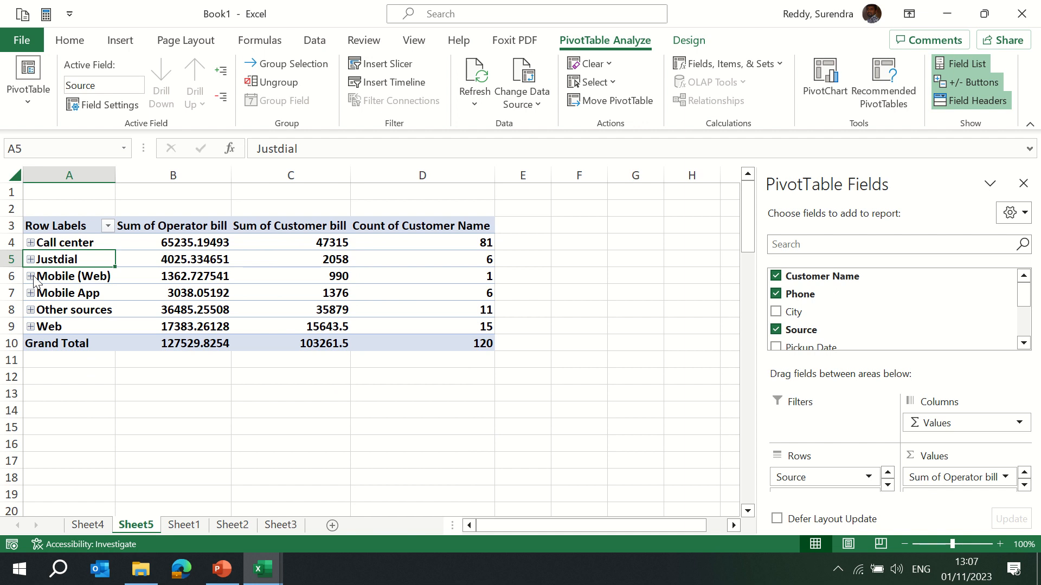
click(31, 276)
click(31, 277)
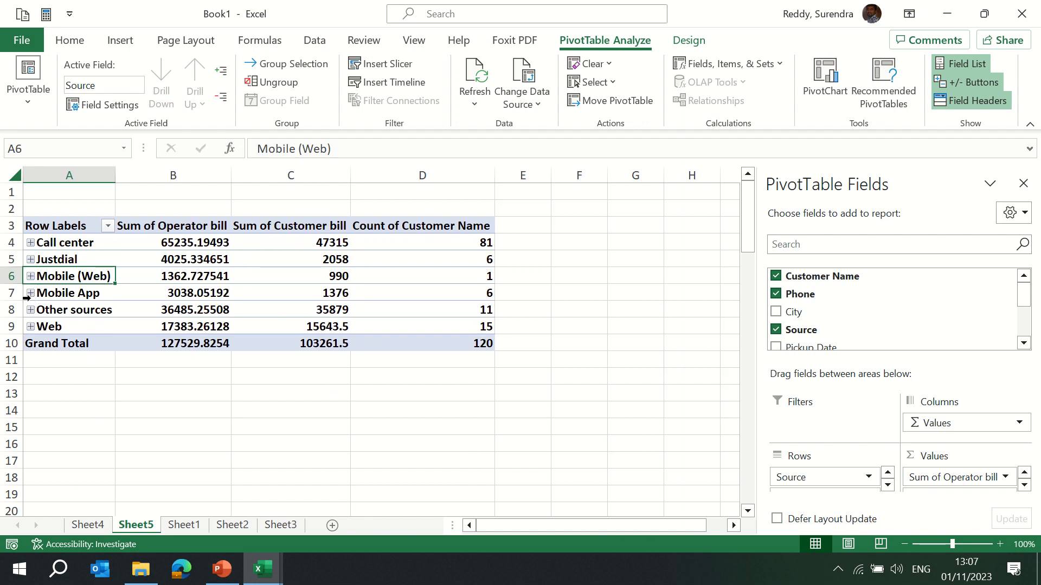
click(31, 293)
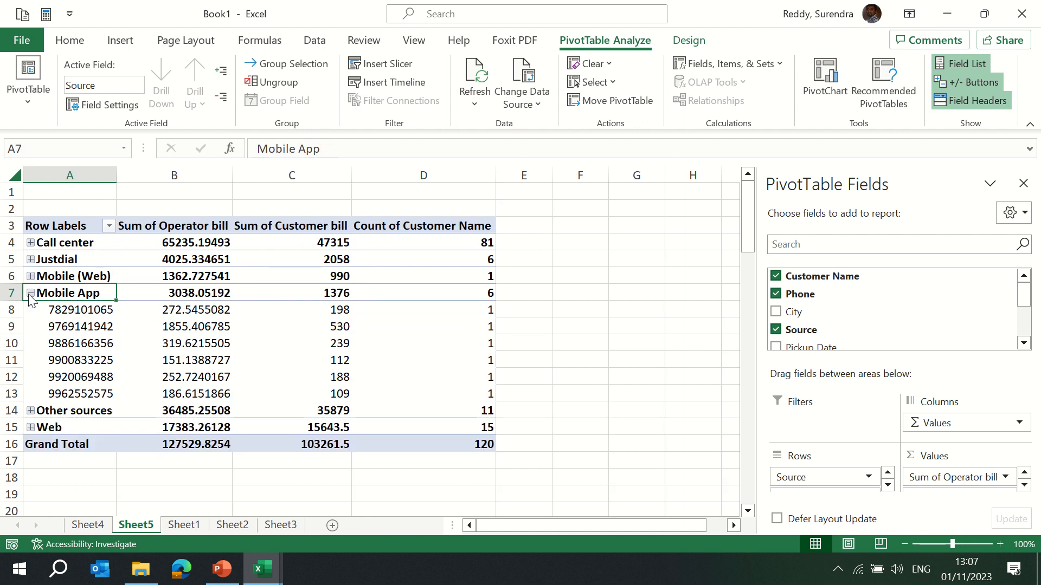
click(31, 293)
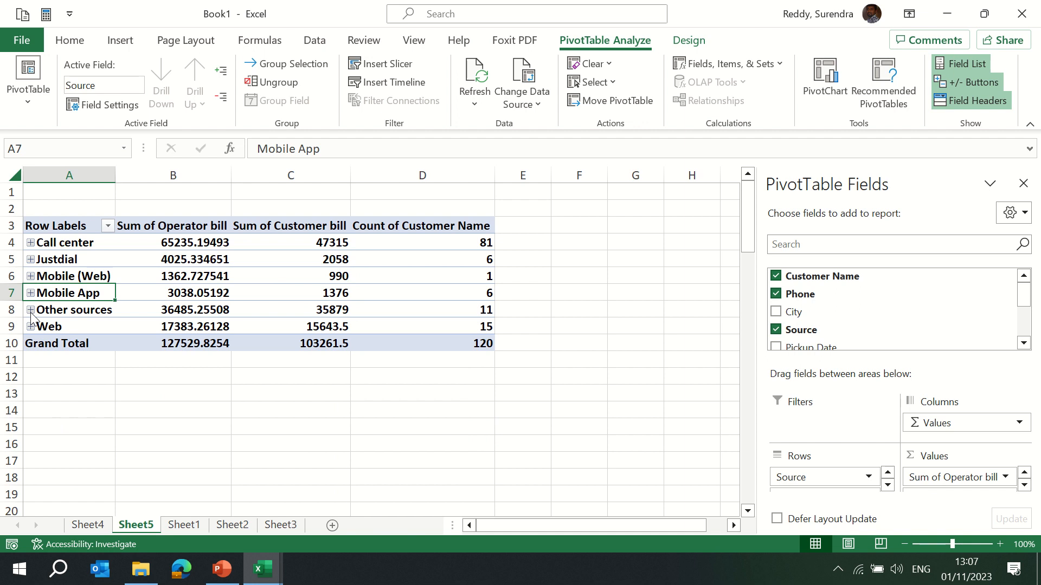
click(30, 310)
click(31, 310)
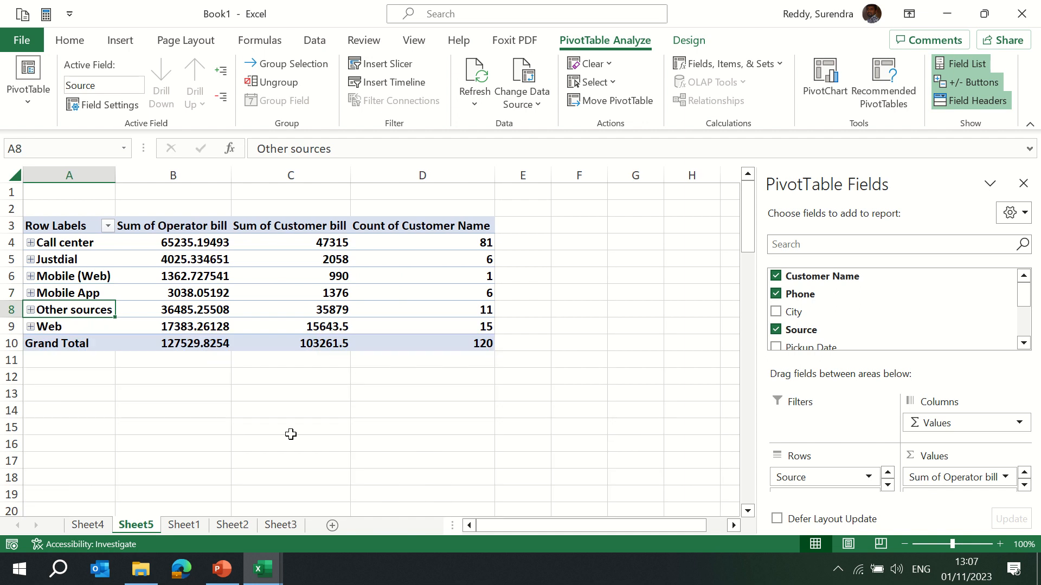
Browse the source data on Sheet1, select its full range from A1, and return to the PivotTable sheet.
key(ctrl+Page_Down)
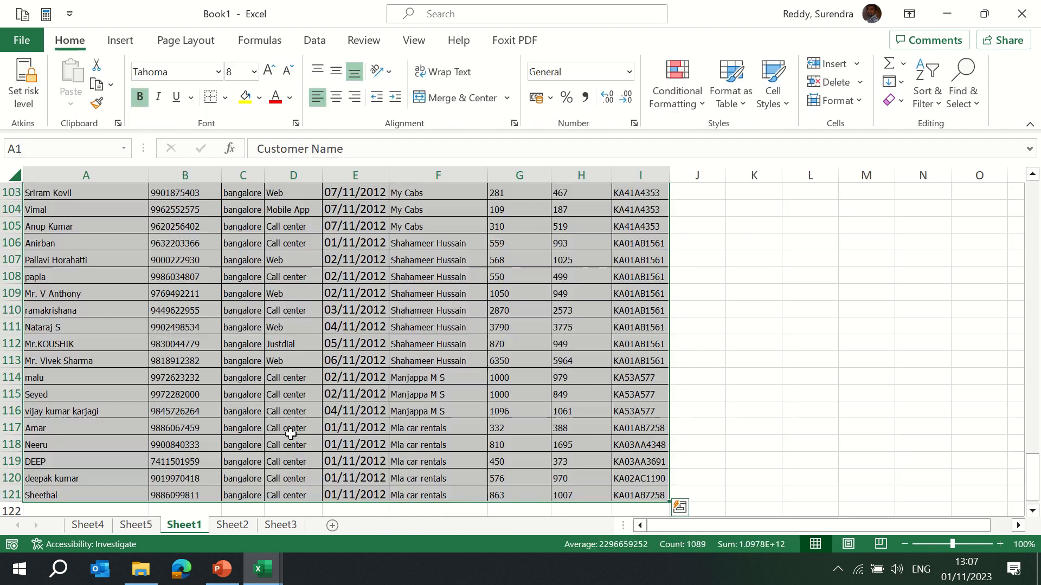
key(Down)
key(ctrl+Down)
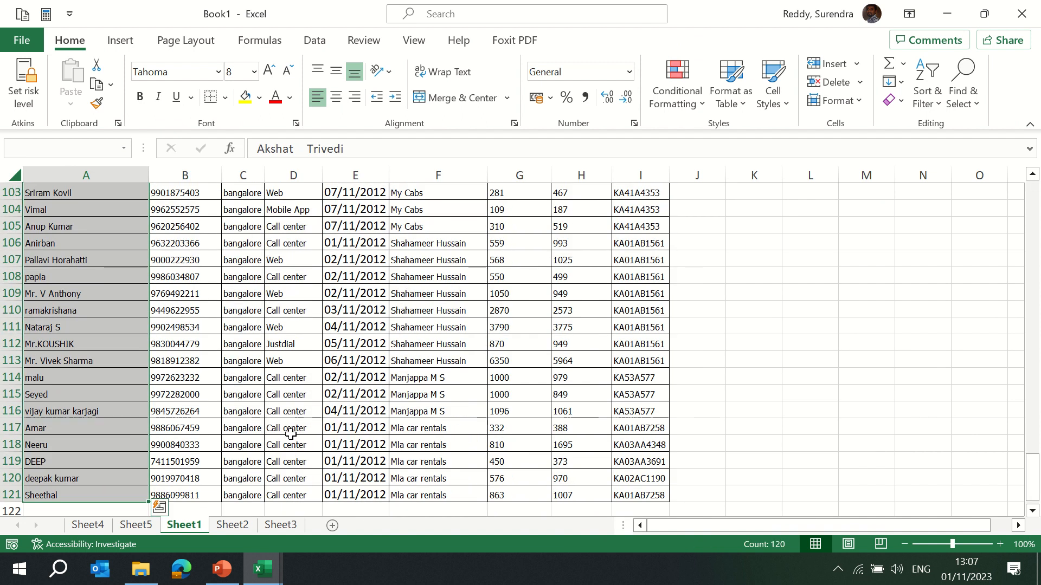
key(ctrl+Page_Up)
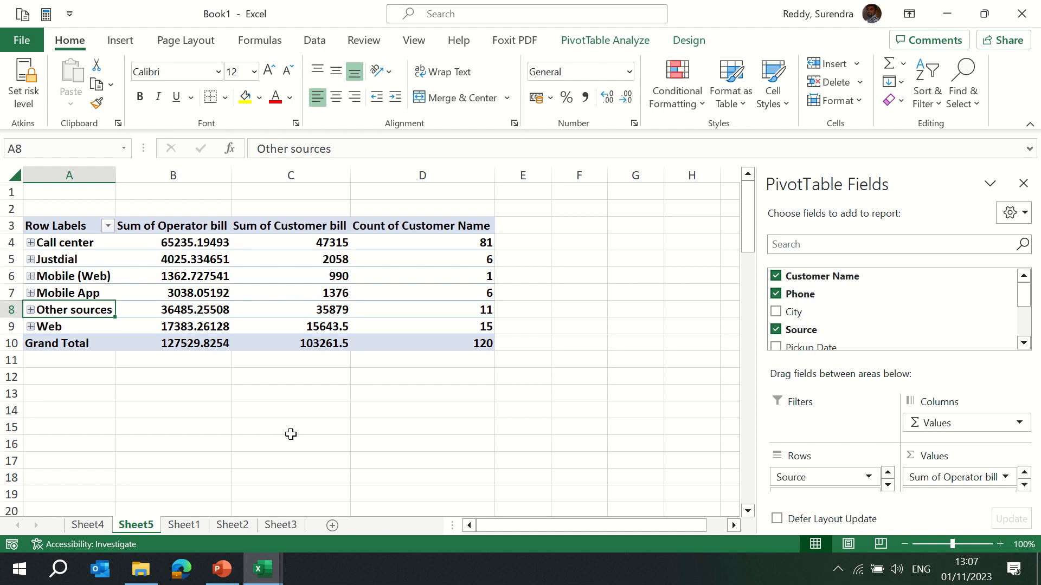
click(185, 526)
key(ctrl+Home)
key(ctrl+shift+Right)
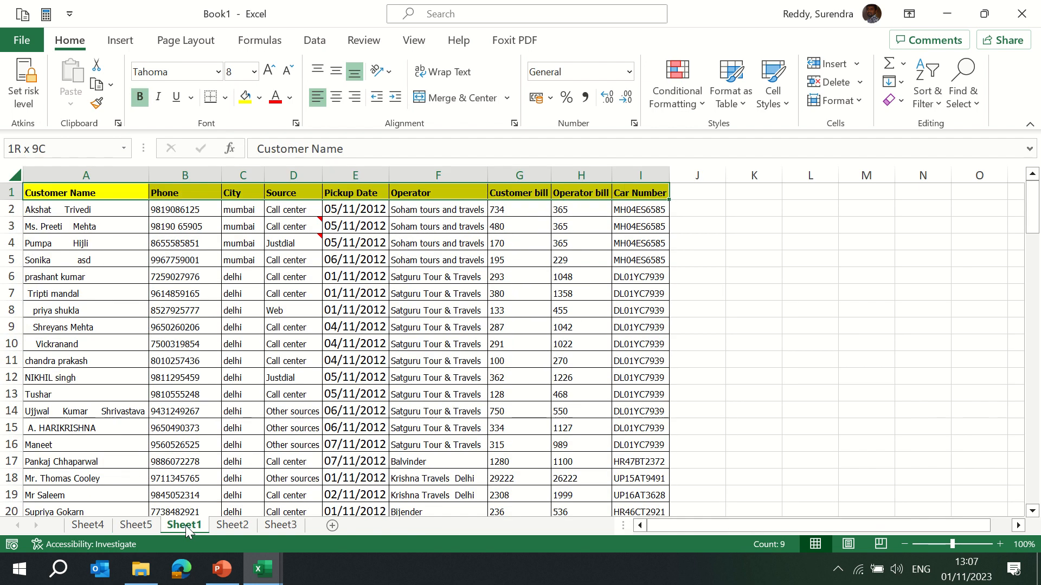
key(ctrl+shift+Down)
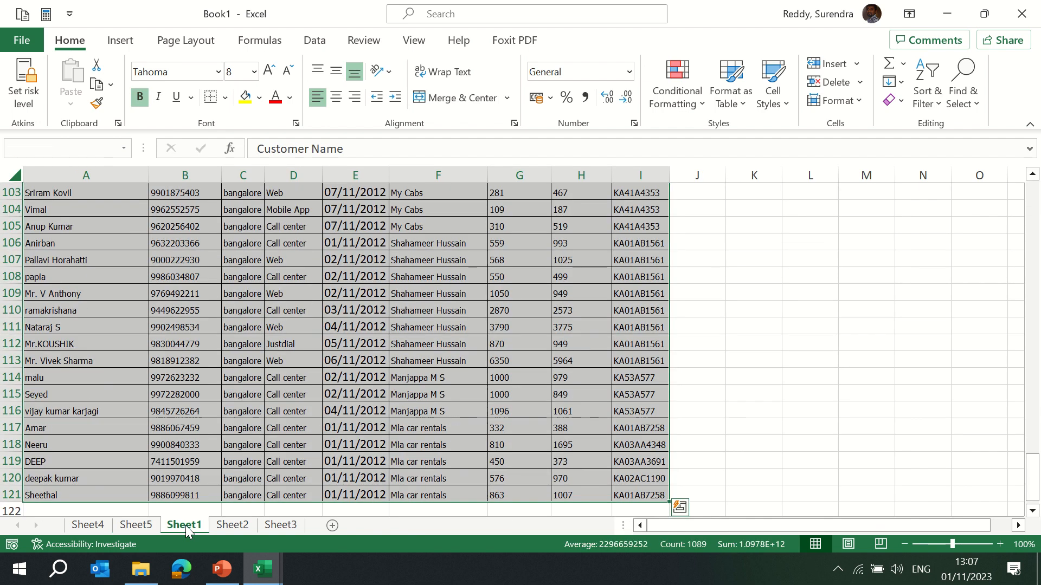
click(120, 40)
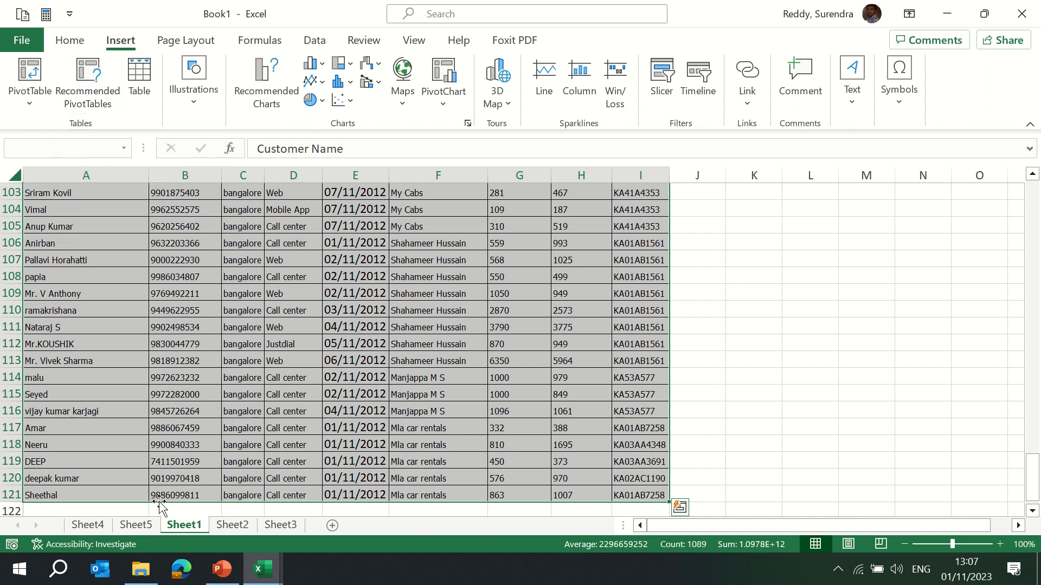
click(138, 529)
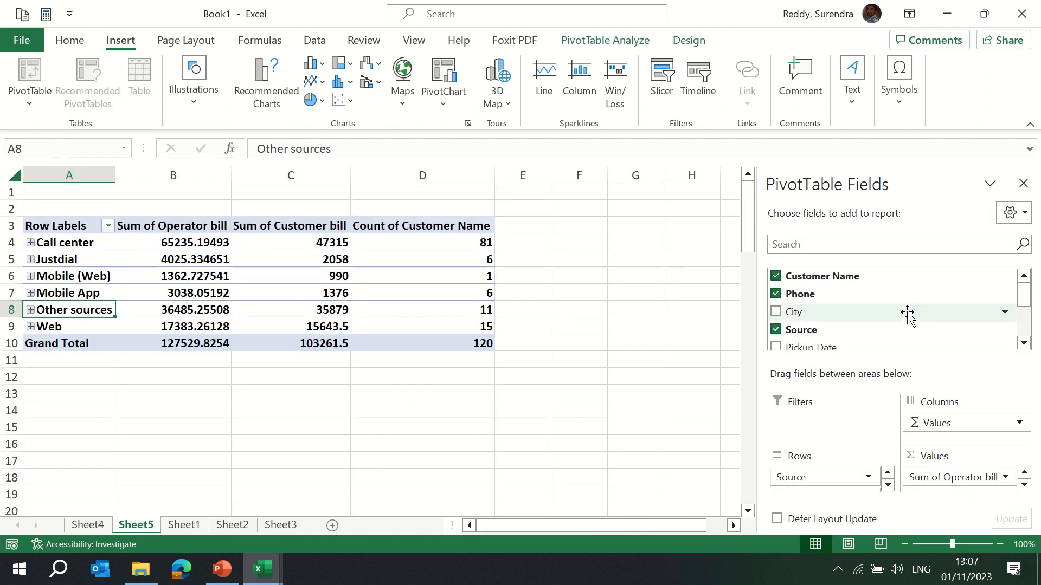
Remove the Count of Customer Name and Sum of Operator bill values from the PivotTable.
drag(1024, 301, 1019, 382)
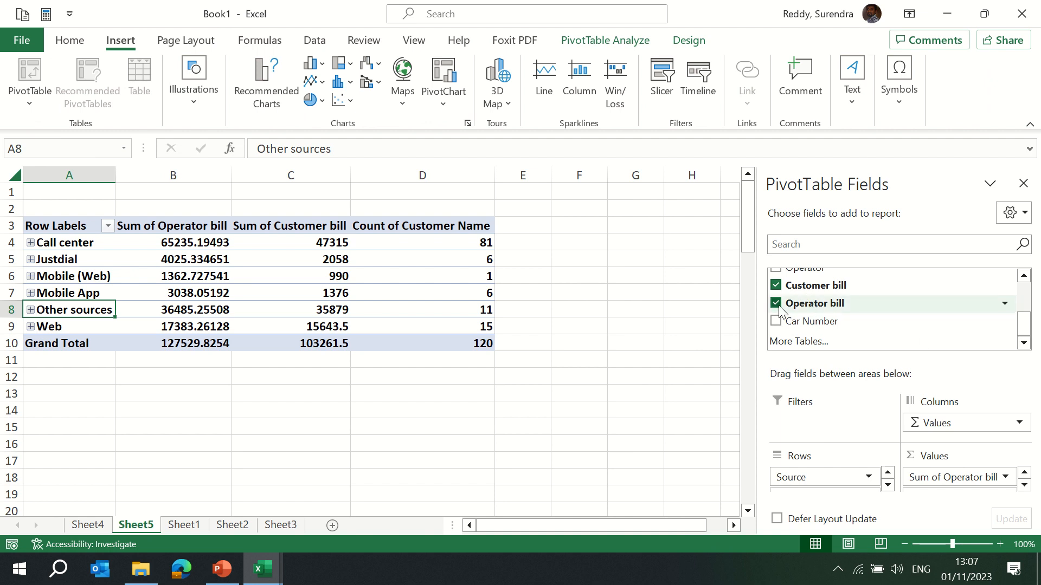
click(1024, 485)
click(1025, 486)
click(974, 484)
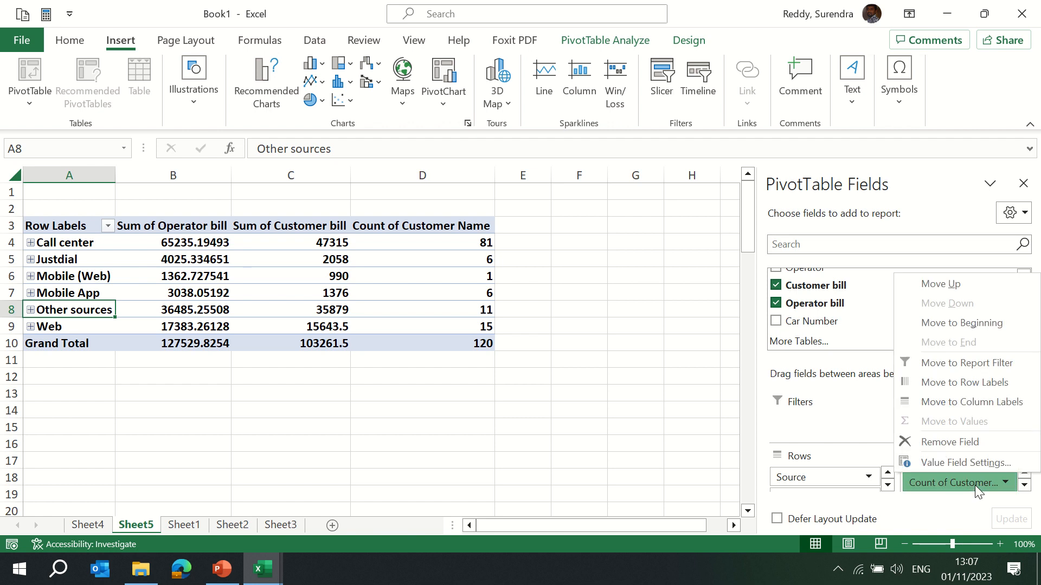
click(955, 443)
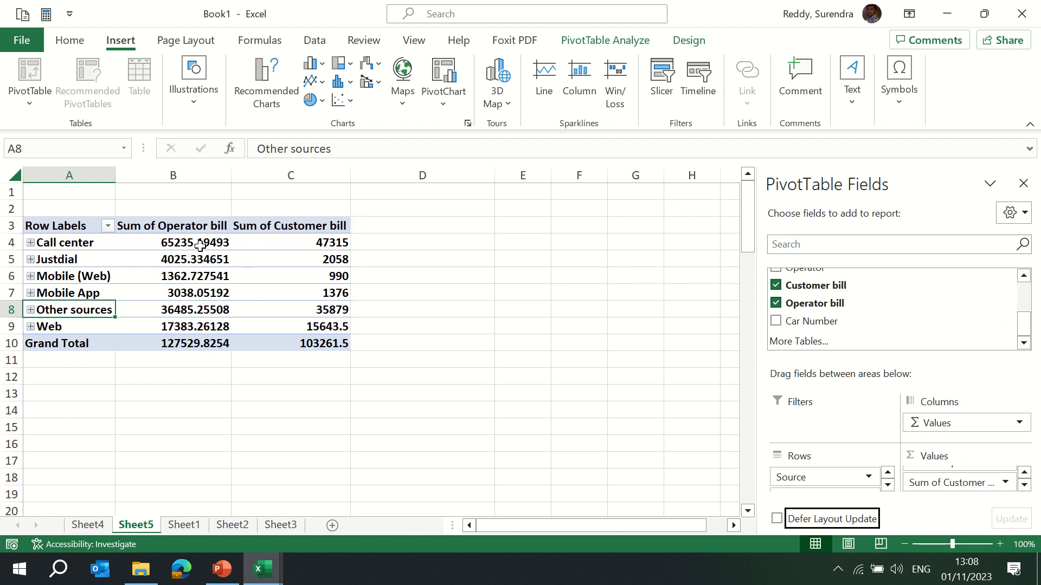
click(776, 304)
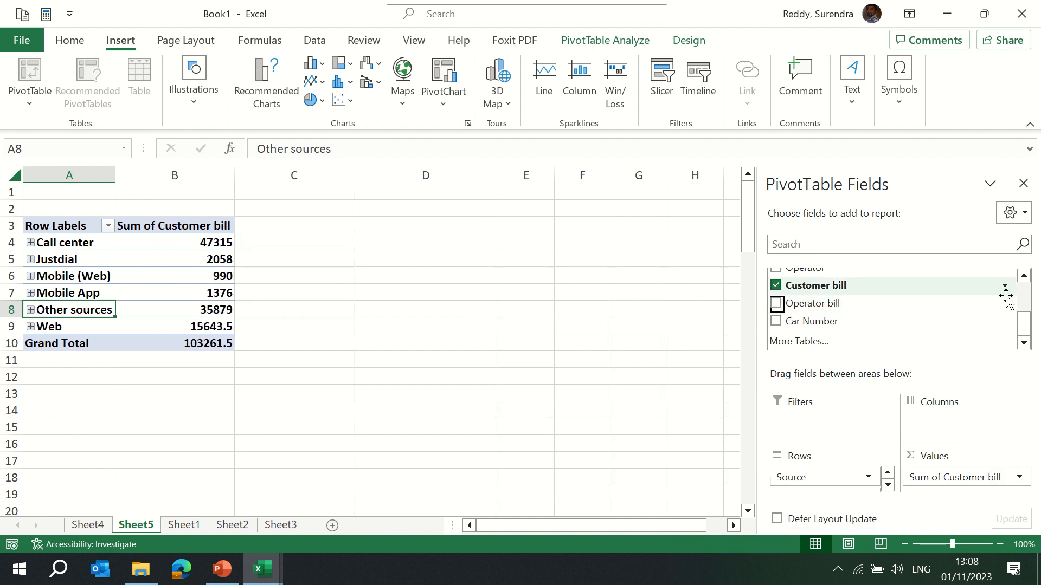
Remove the Phone field from the PivotTable rows, keeping Source as the row field.
drag(1024, 328, 1035, 301)
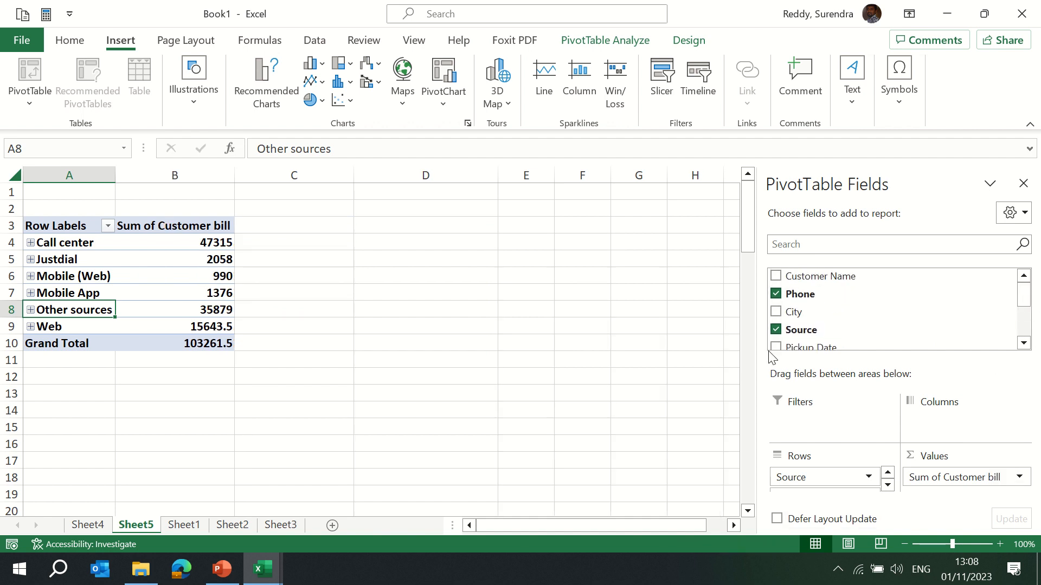
click(777, 331)
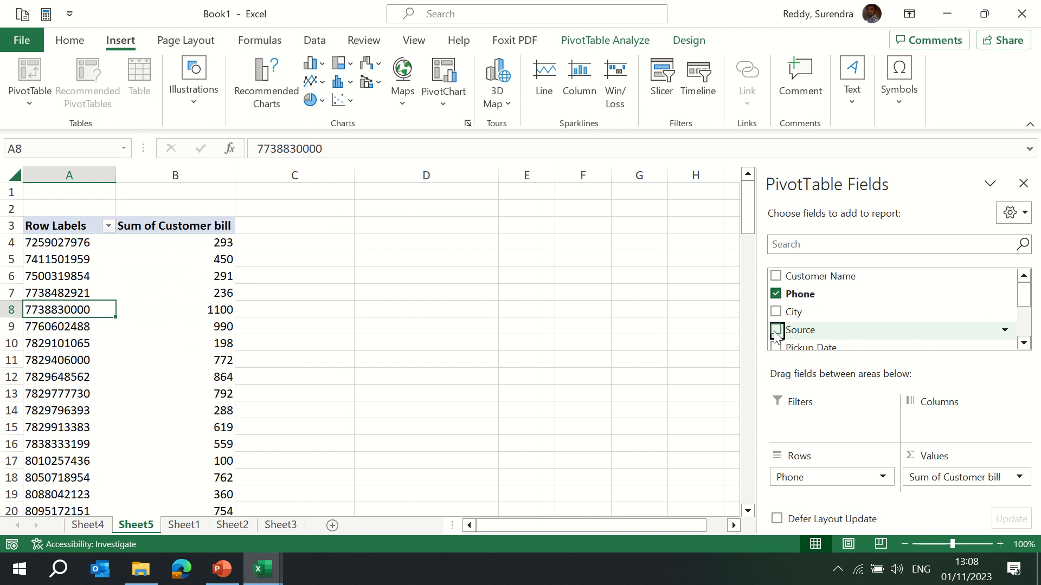
click(777, 331)
click(775, 296)
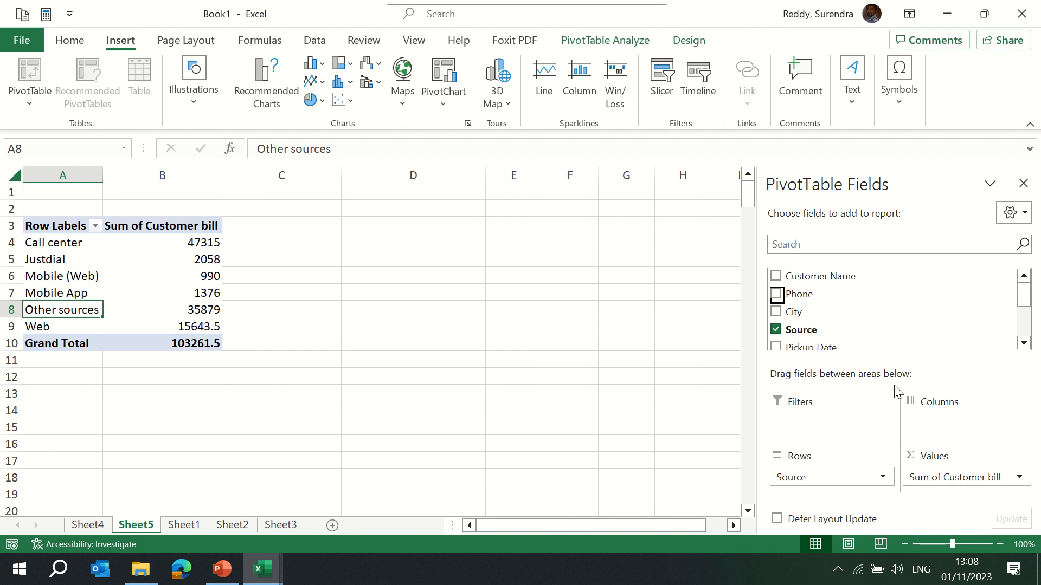
Create a new PivotTable on a new worksheet from the Sheet1 data range A1:I121.
click(174, 525)
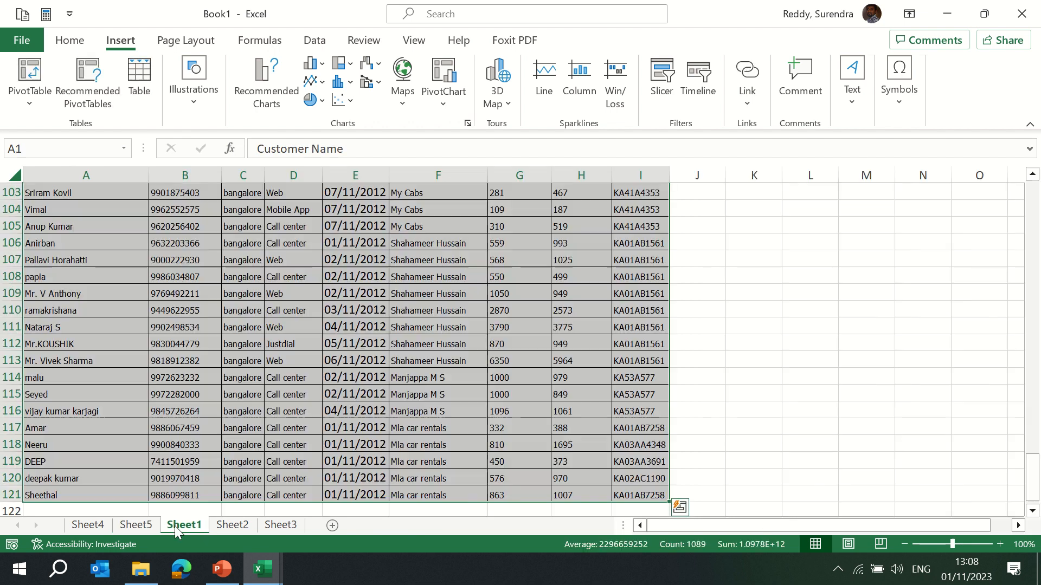
click(30, 102)
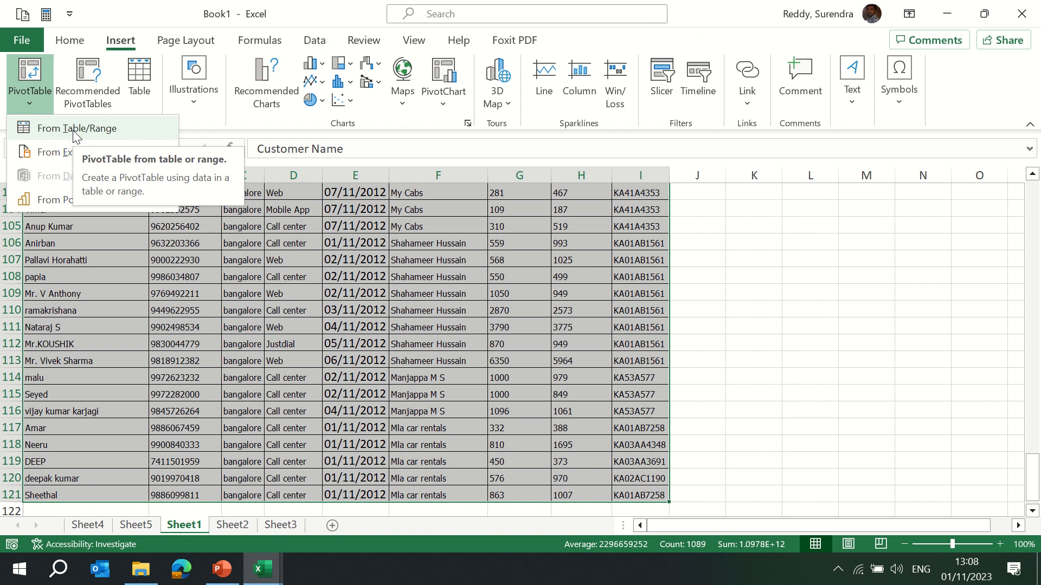
click(76, 130)
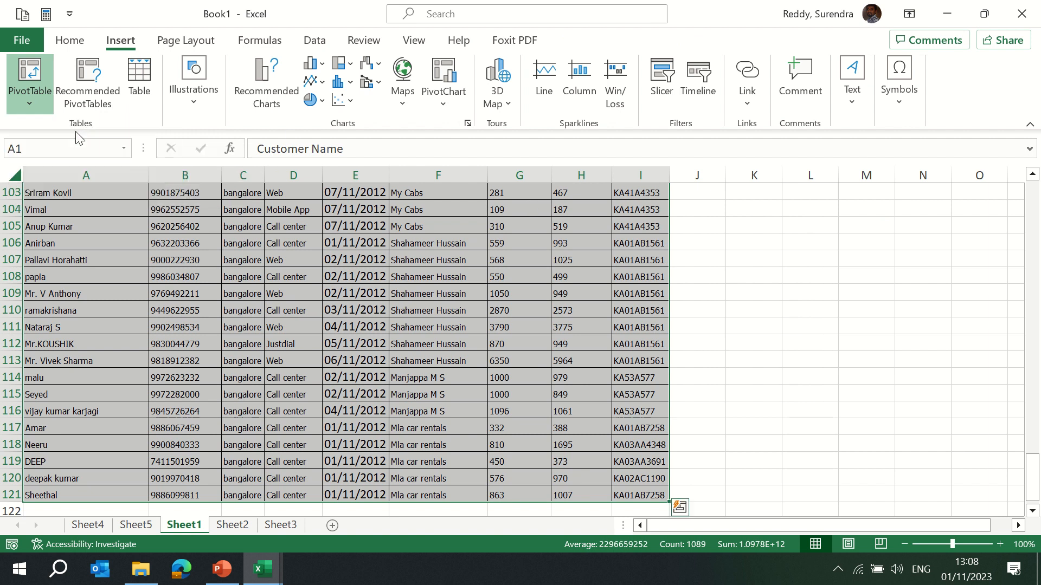
click(523, 201)
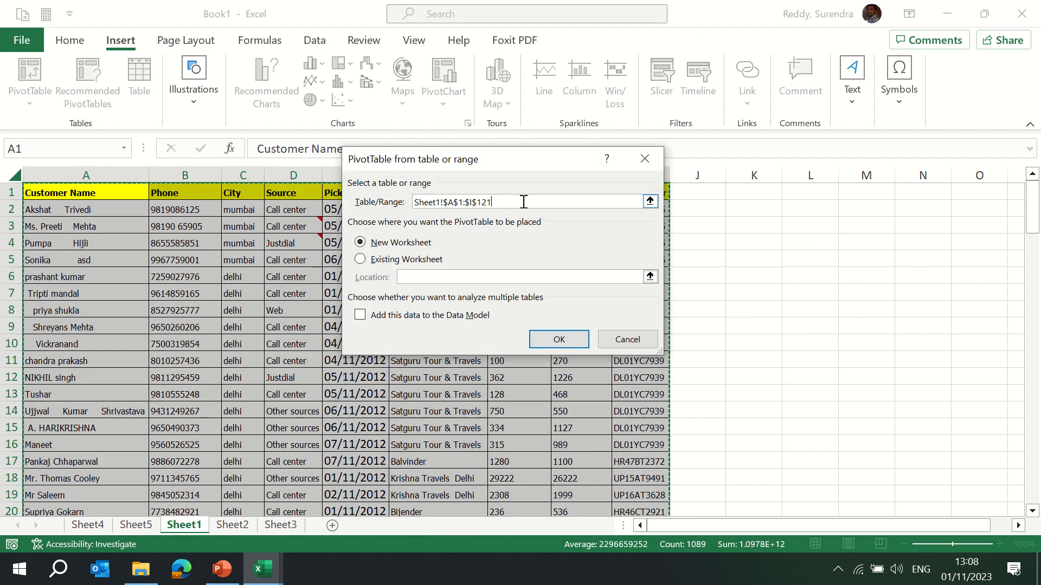
key(BackSpace)
key(BackSpace)
key(BackSpace)
key(BackSpace)
key(BackSpace)
key(BackSpace)
key(BackSpace)
key(BackSpace)
key(BackSpace)
key(BackSpace)
key(BackSpace)
key(BackSpace)
key(BackSpace)
key(BackSpace)
key(BackSpace)
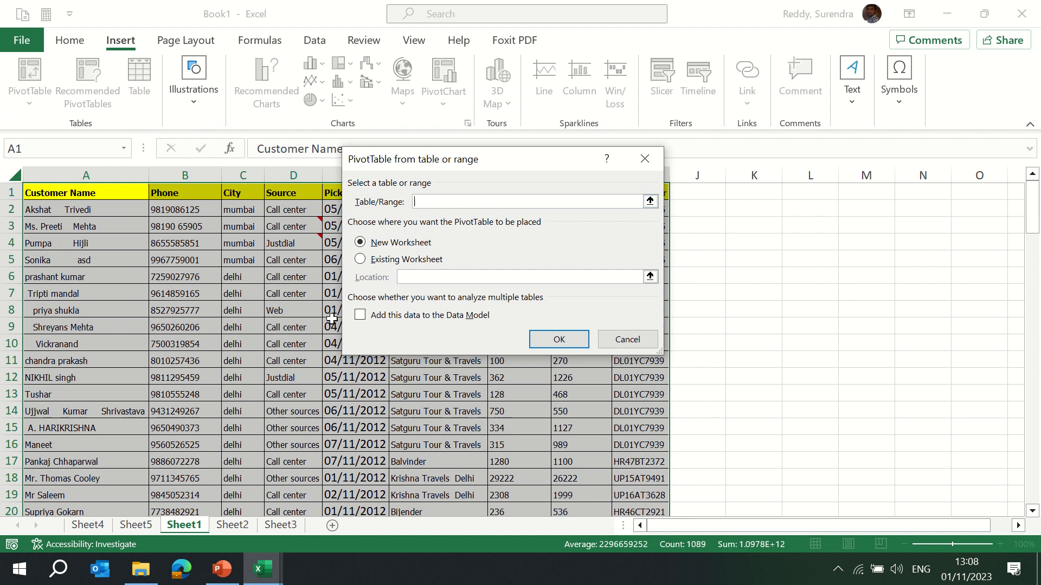
click(55, 313)
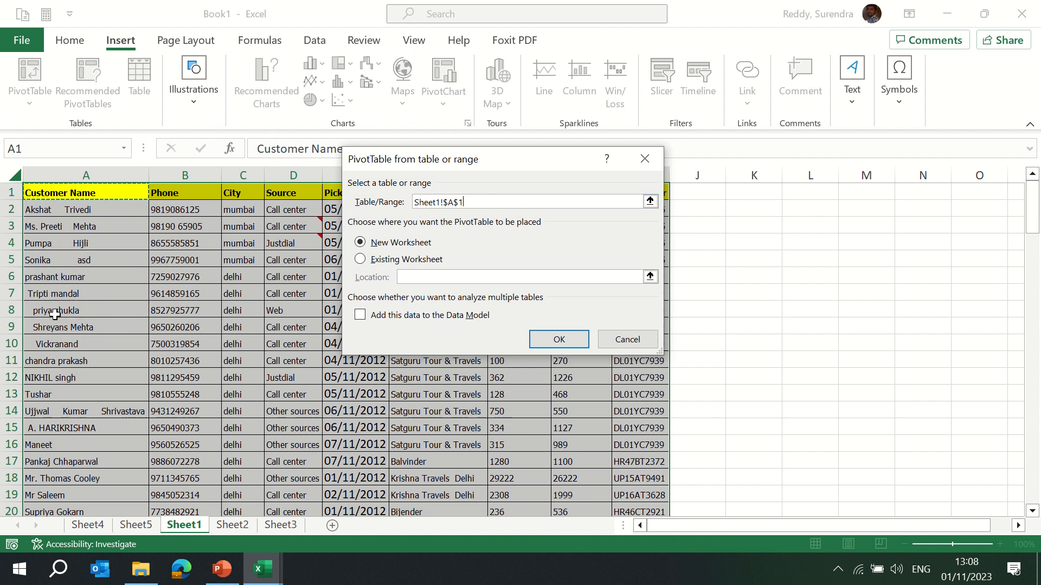
key(ctrl+shift+Right)
key(ctrl+shift+Down)
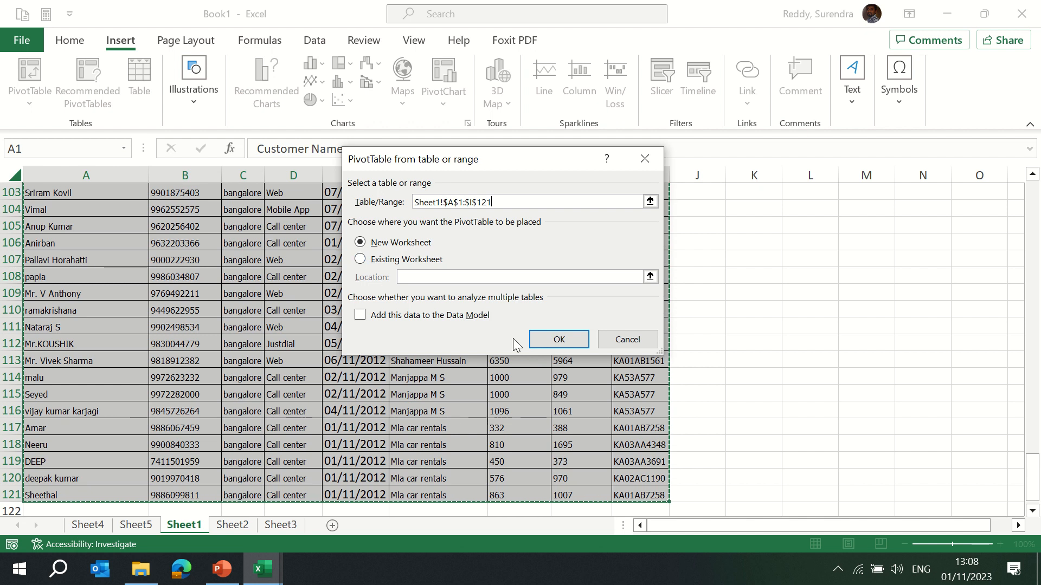
click(558, 340)
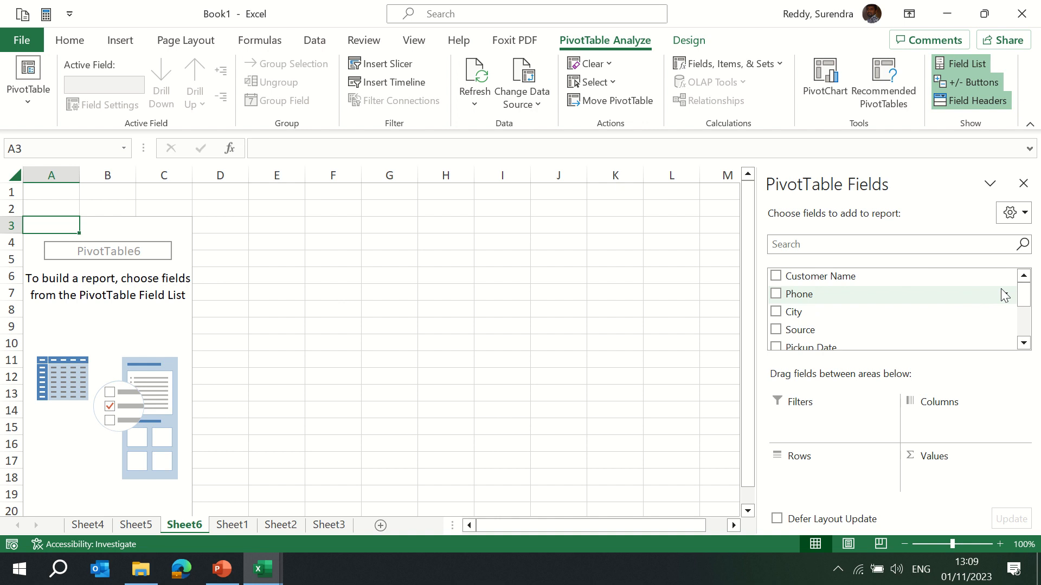
Add City as the row field and Customer Name as a value field in the new PivotTable.
drag(795, 312, 831, 488)
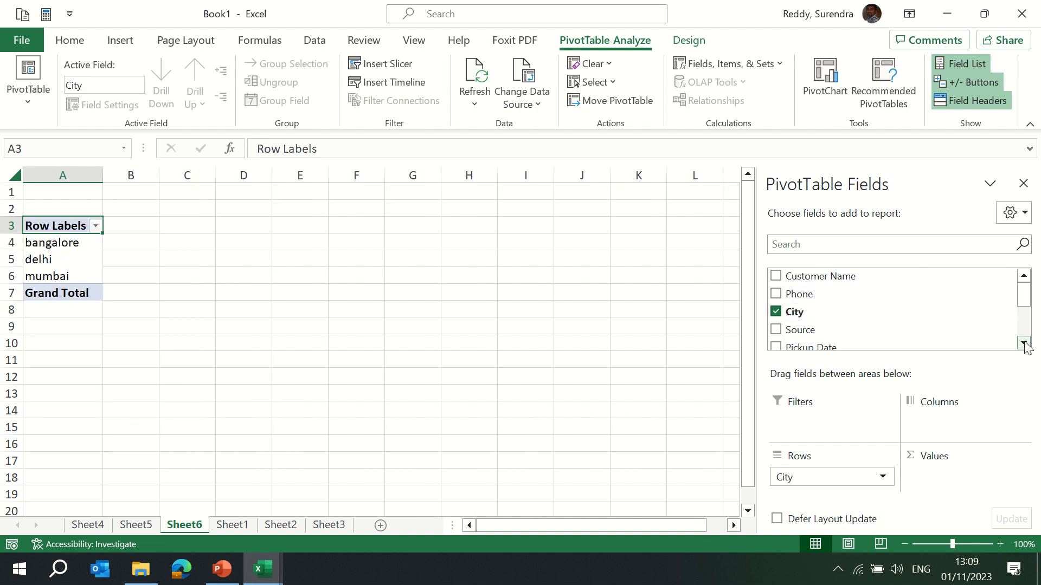
click(1024, 343)
click(1024, 276)
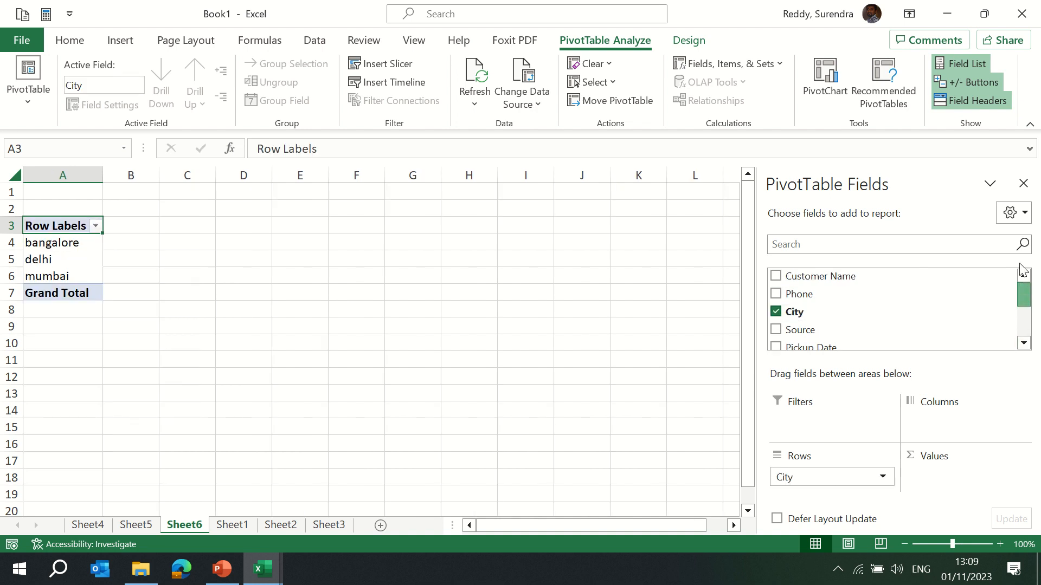
drag(839, 272, 956, 479)
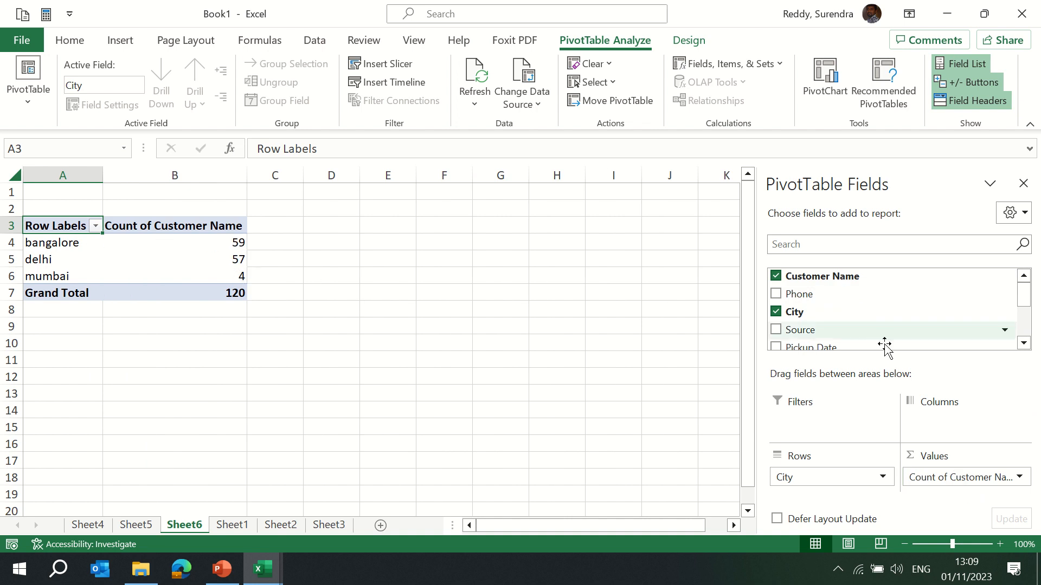
Add the Operator bill field to the PivotTable values.
drag(1023, 292, 1026, 332)
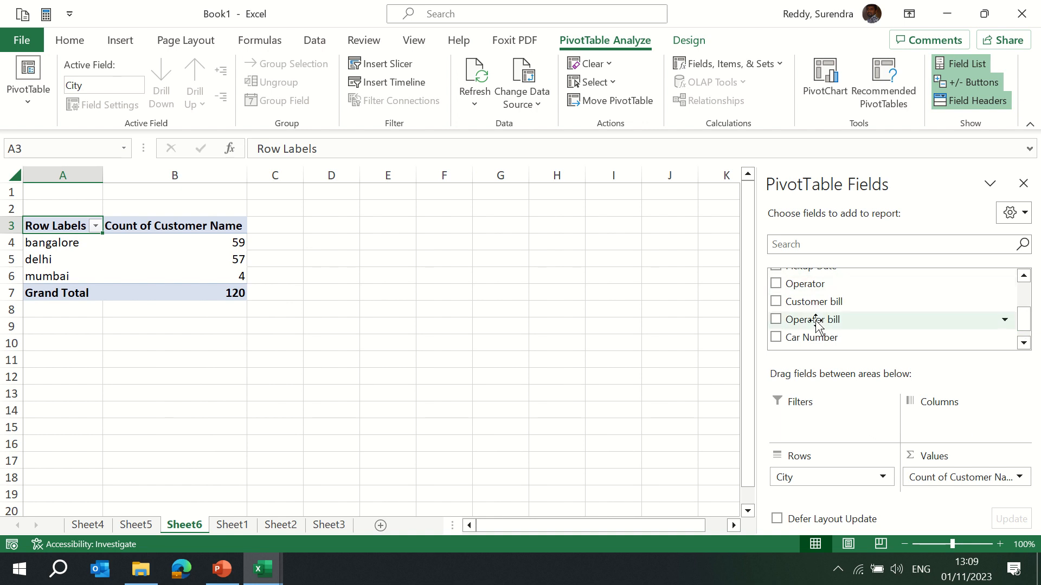
drag(818, 320, 976, 488)
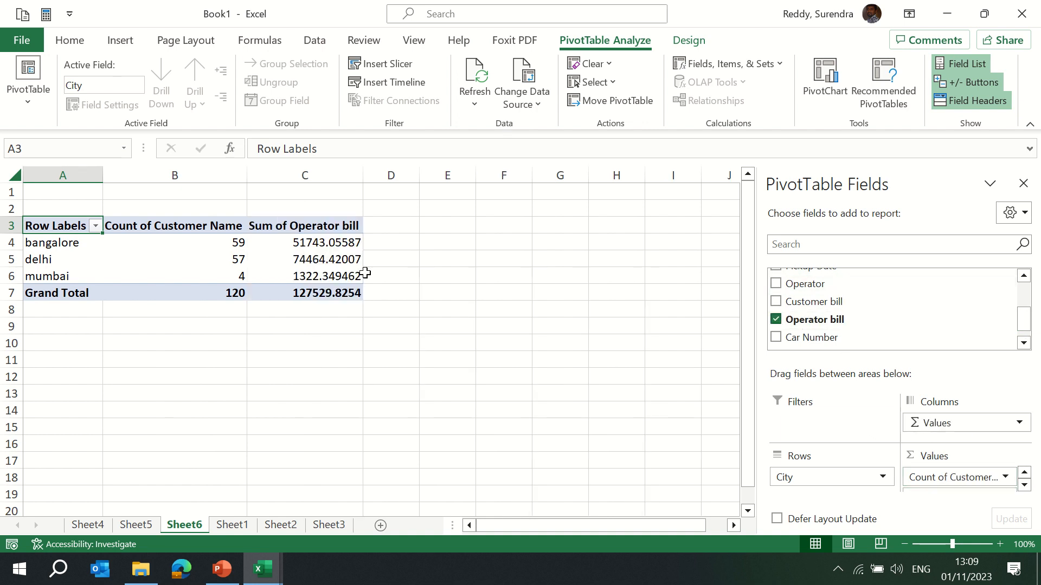
click(1024, 486)
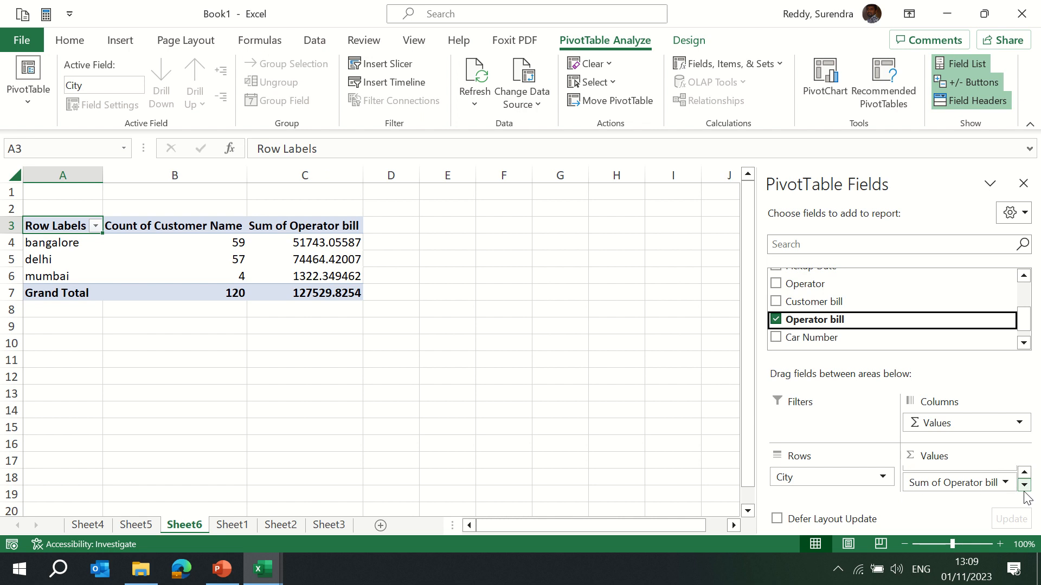
Browse the summary functions in the Operator bill value field settings, keeping Sum as the calculation.
click(940, 483)
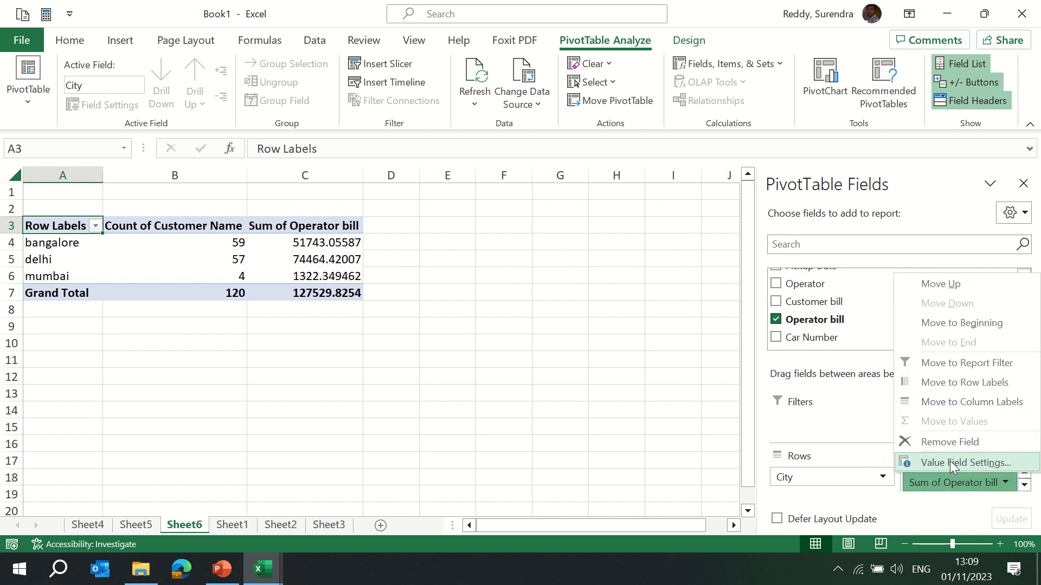
click(954, 462)
drag(484, 103, 682, 89)
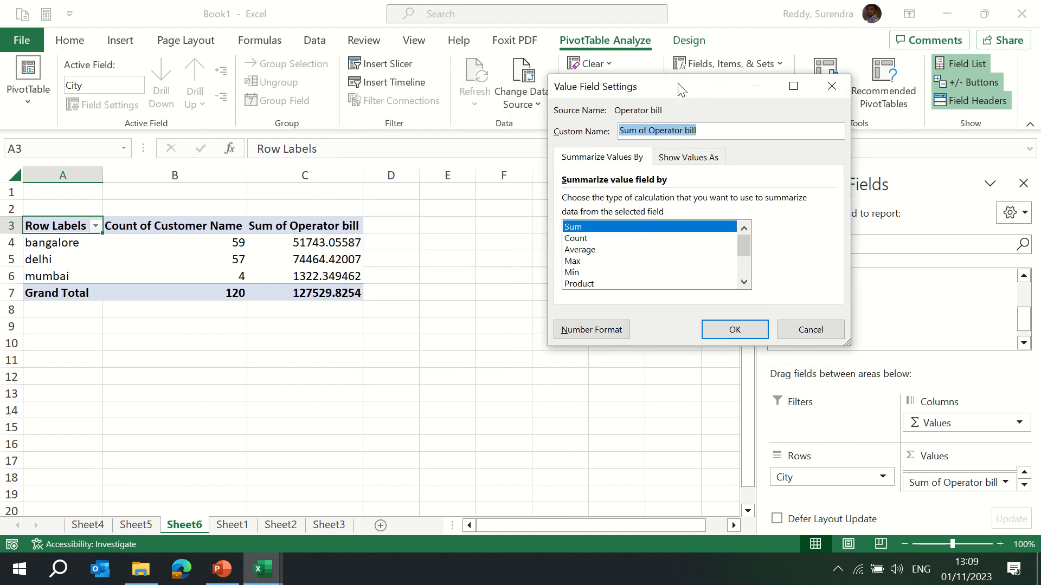
click(580, 238)
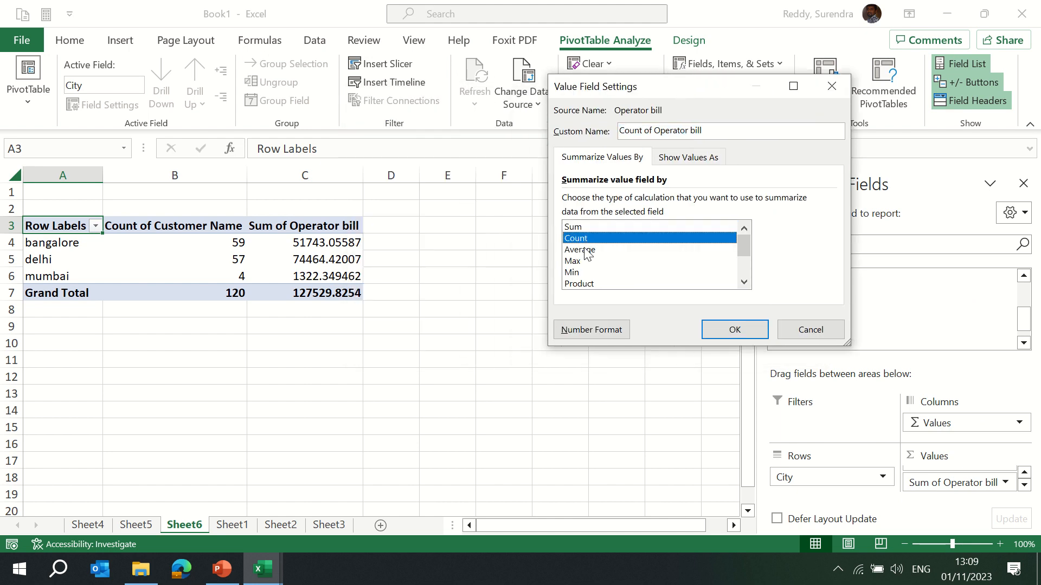
click(581, 251)
click(576, 261)
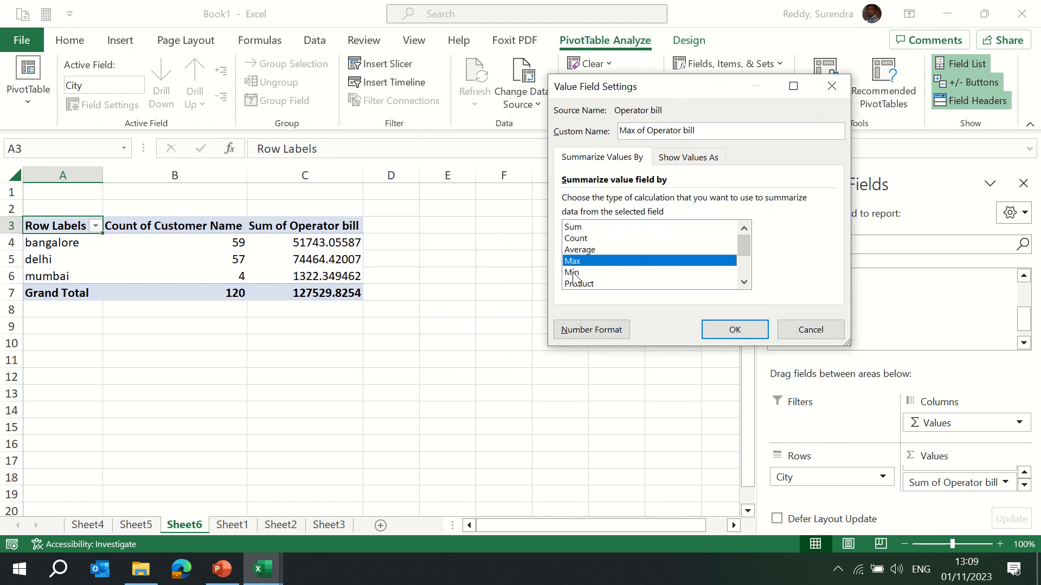
click(575, 273)
click(590, 284)
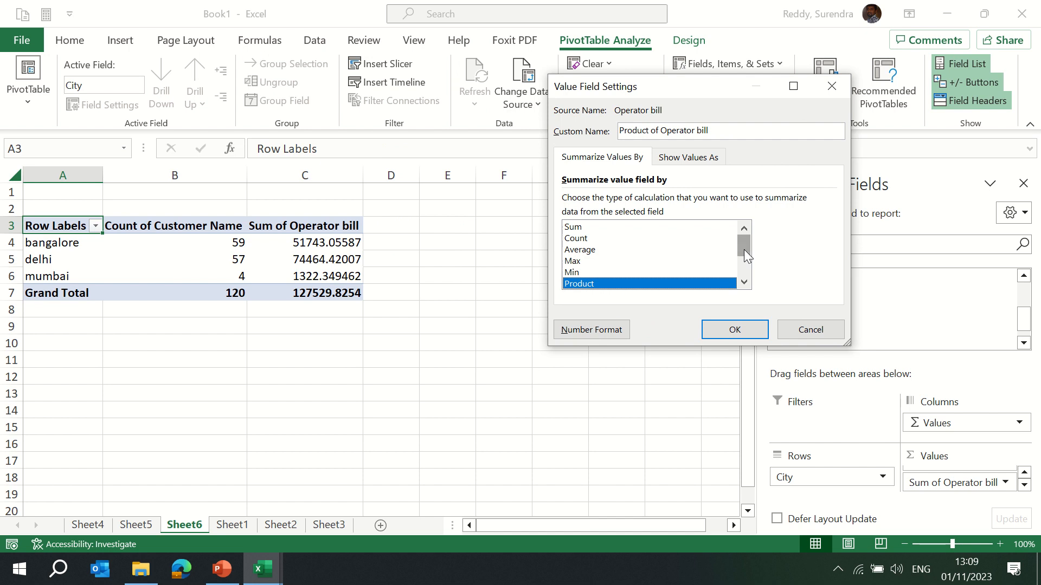
mouse_move(744, 249)
mouse_down()
mouse_move(743, 270)
mouse_move(744, 254)
mouse_up()
click(572, 227)
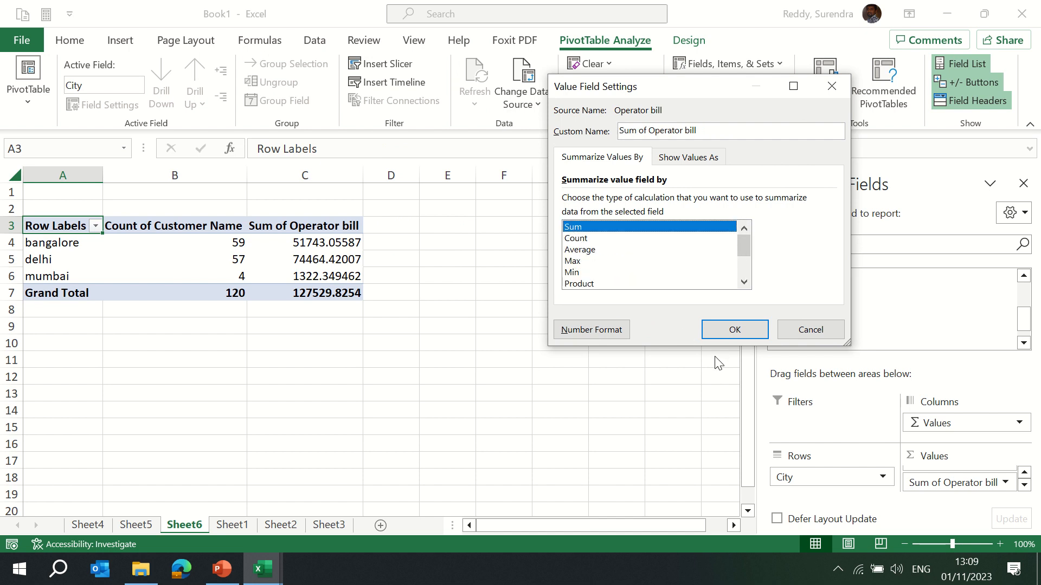
click(734, 329)
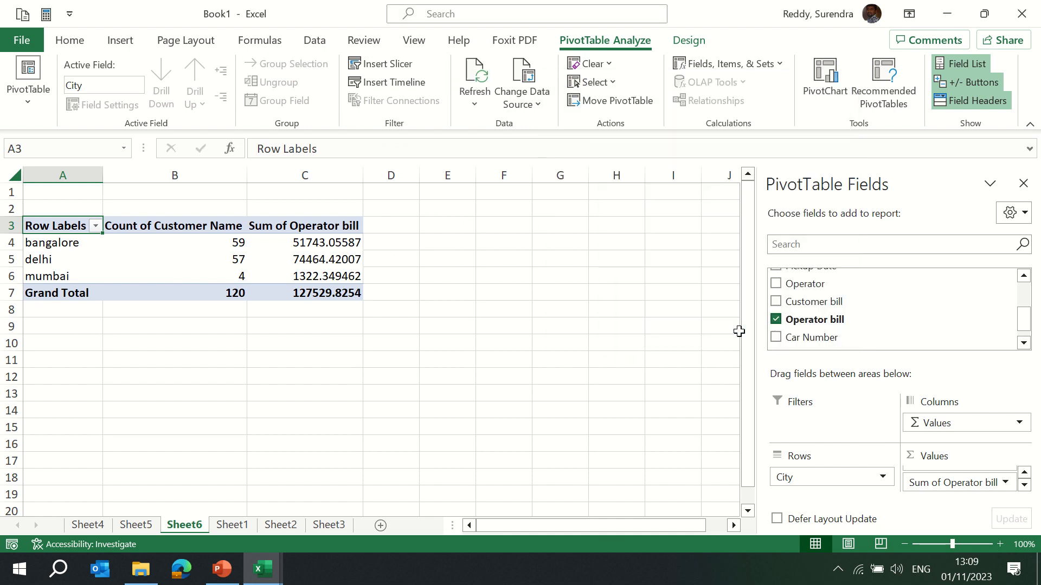
Format the Sum of Operator bill column with the Number format.
click(293, 237)
key(ctrl+space)
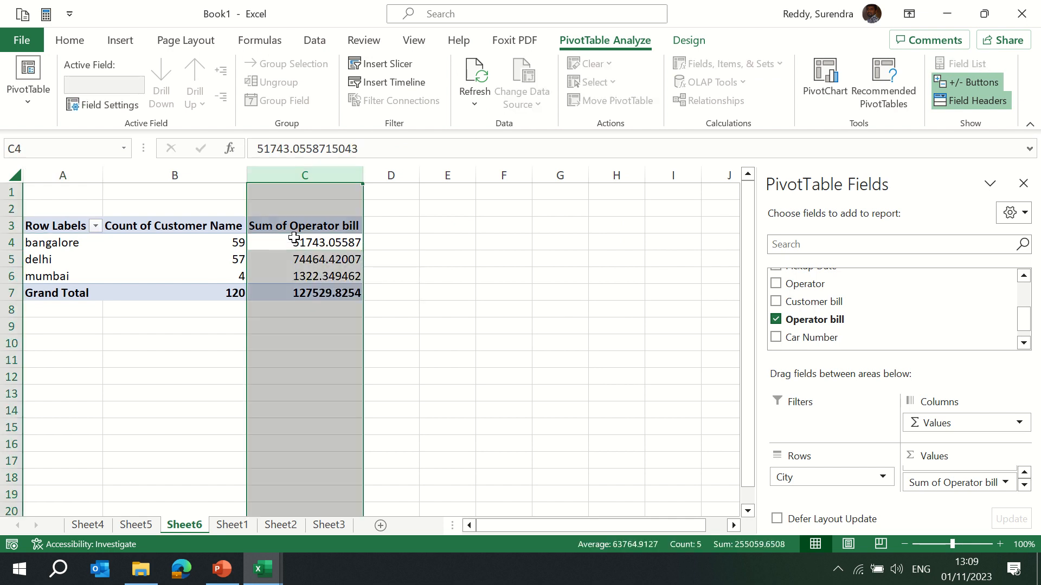
key(alt)
text(hn)
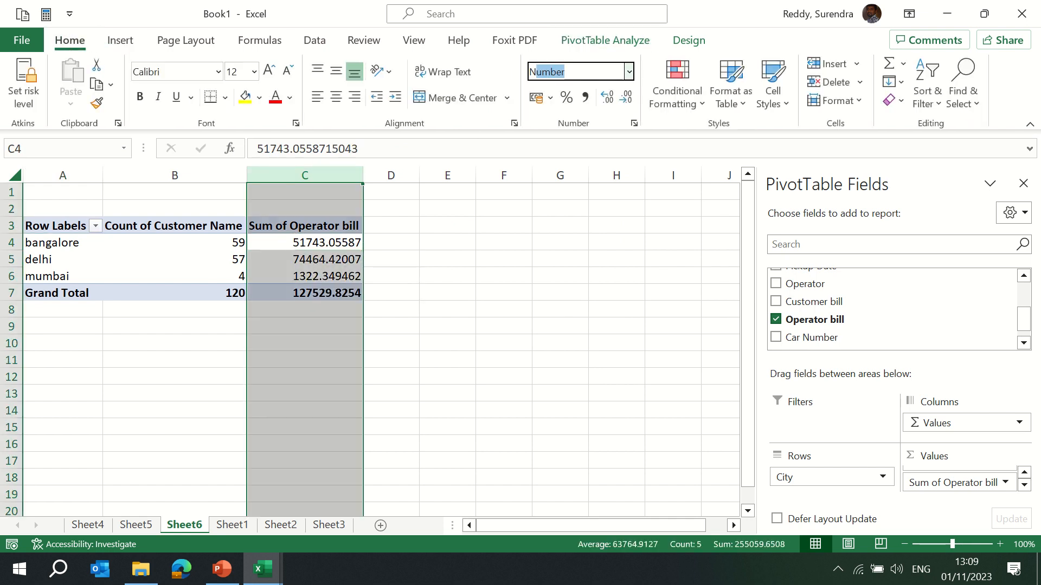
text(n)
key(Return)
click(300, 246)
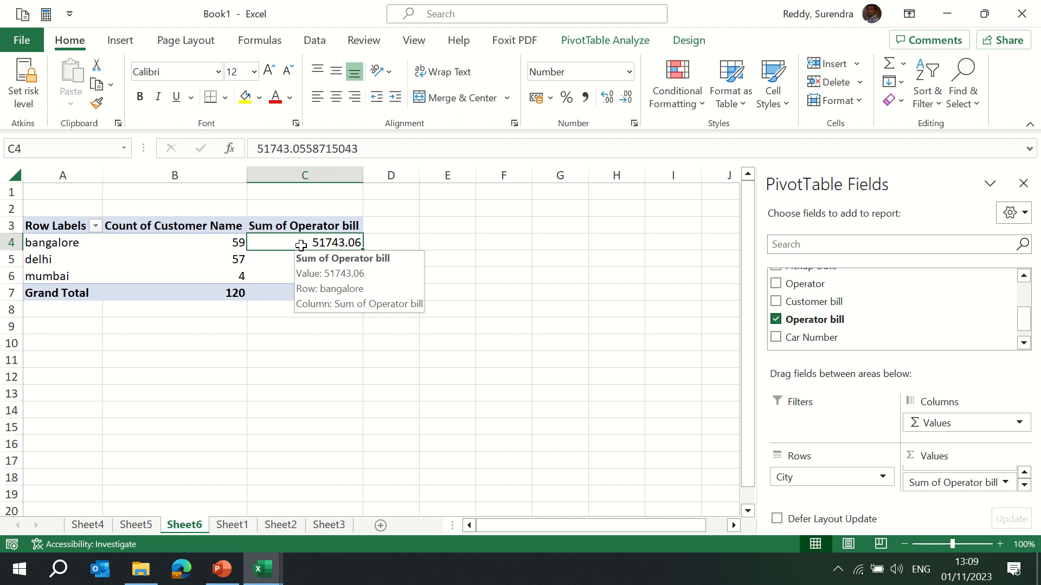
key(ctrl+Left)
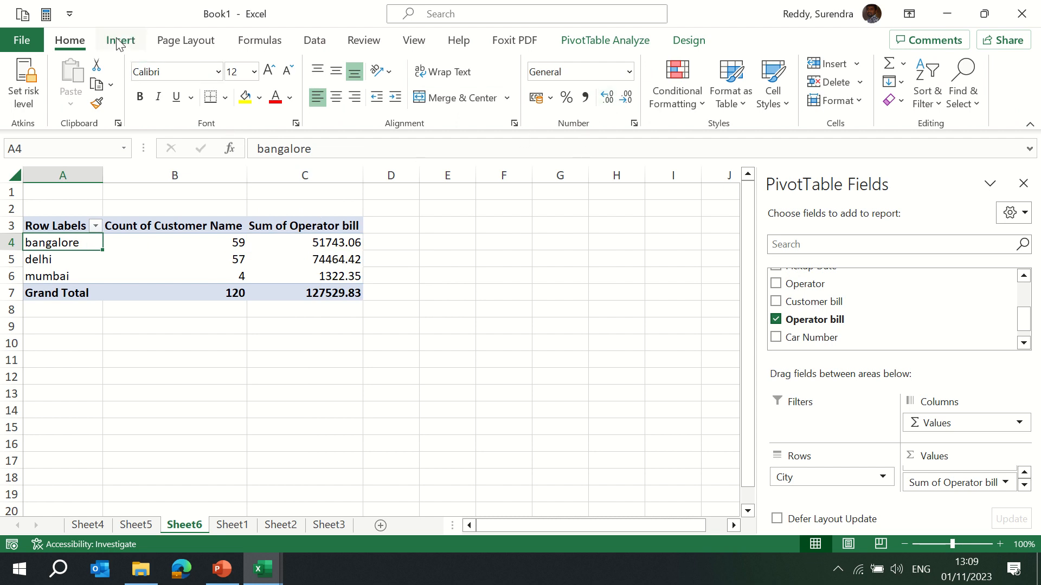
click(140, 249)
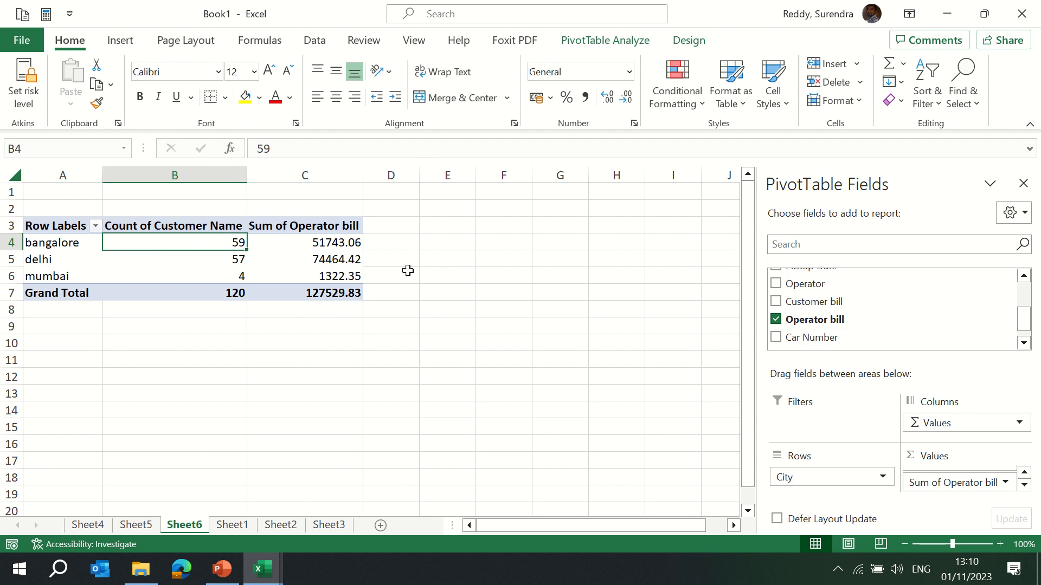
Create another PivotTable from Sheet1!$A$1:$I$121, placing it on the existing Sheet1 worksheet at cell K4.
click(234, 525)
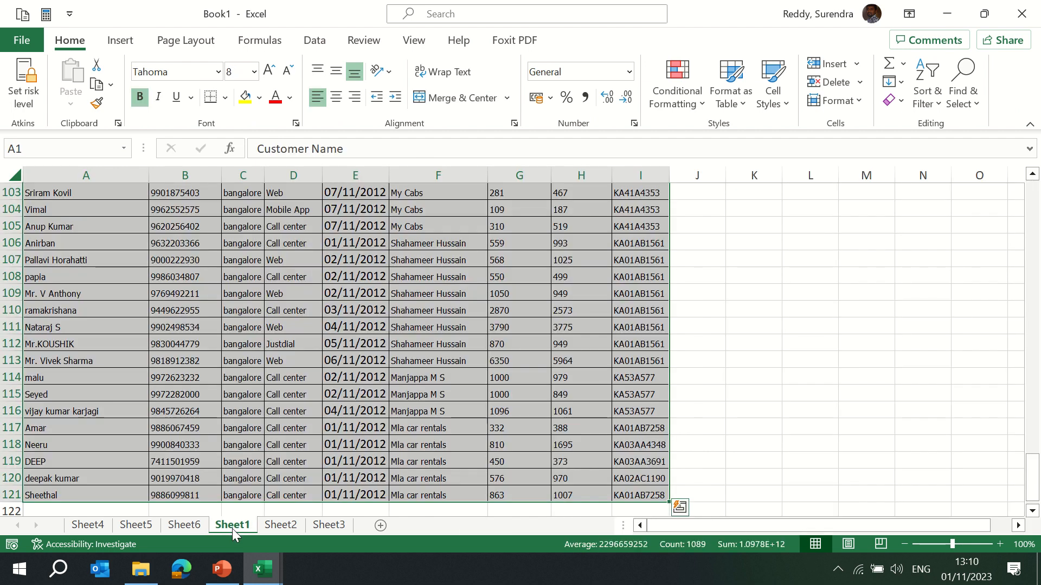
click(119, 40)
click(29, 95)
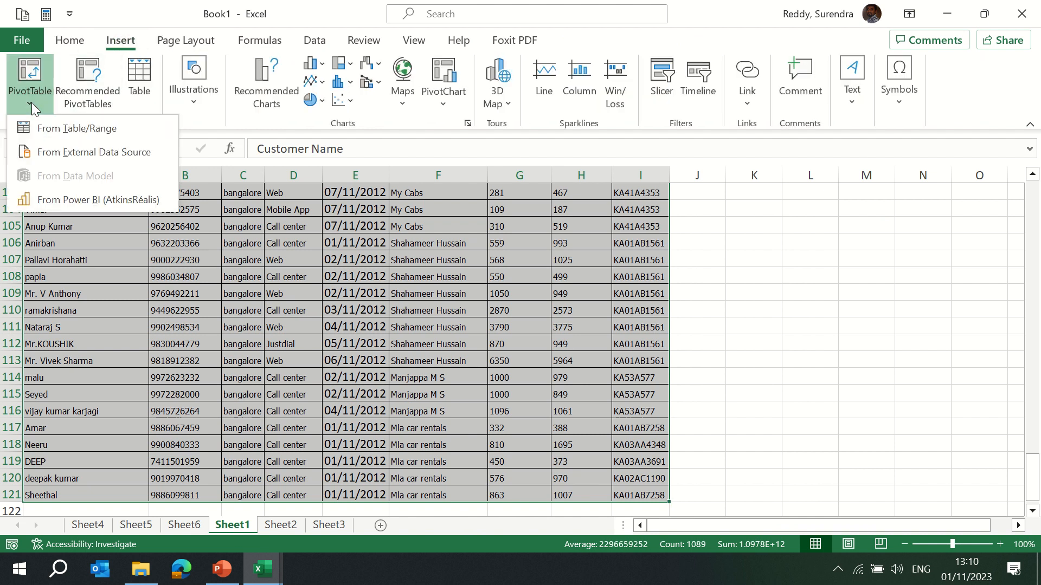
click(64, 123)
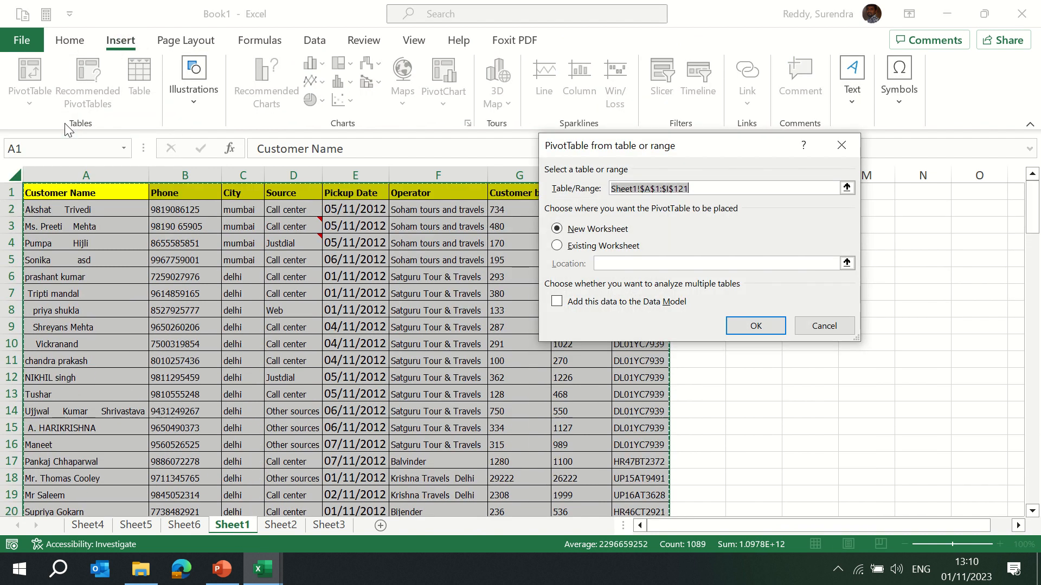
click(558, 247)
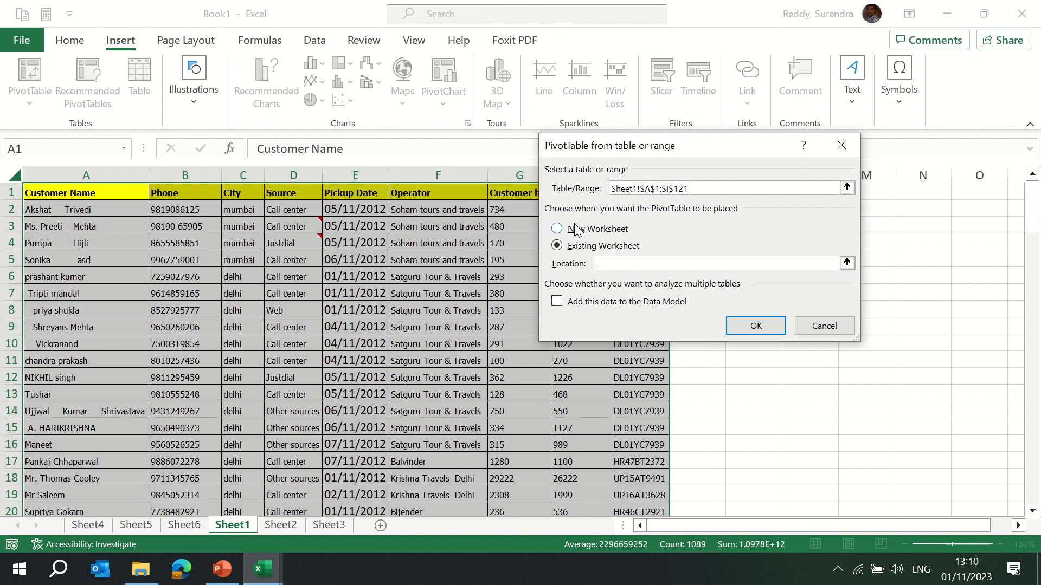
drag(693, 157, 449, 194)
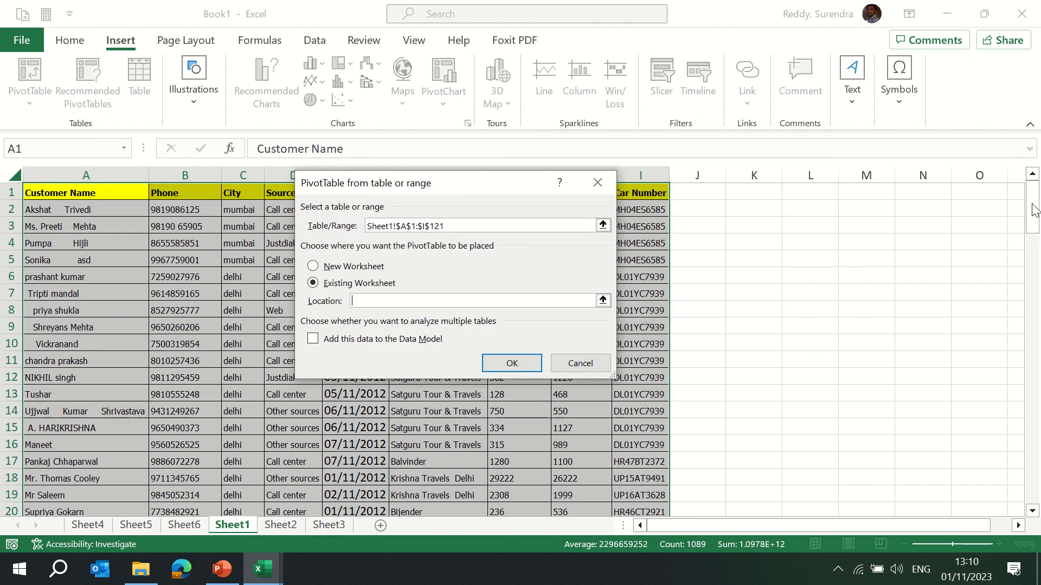
click(1033, 179)
click(760, 243)
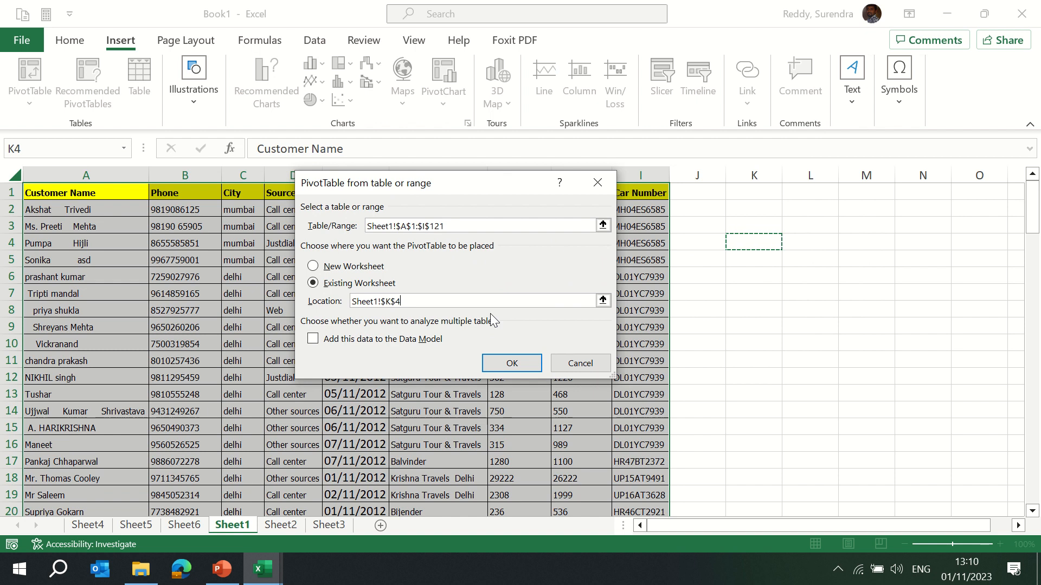
click(505, 363)
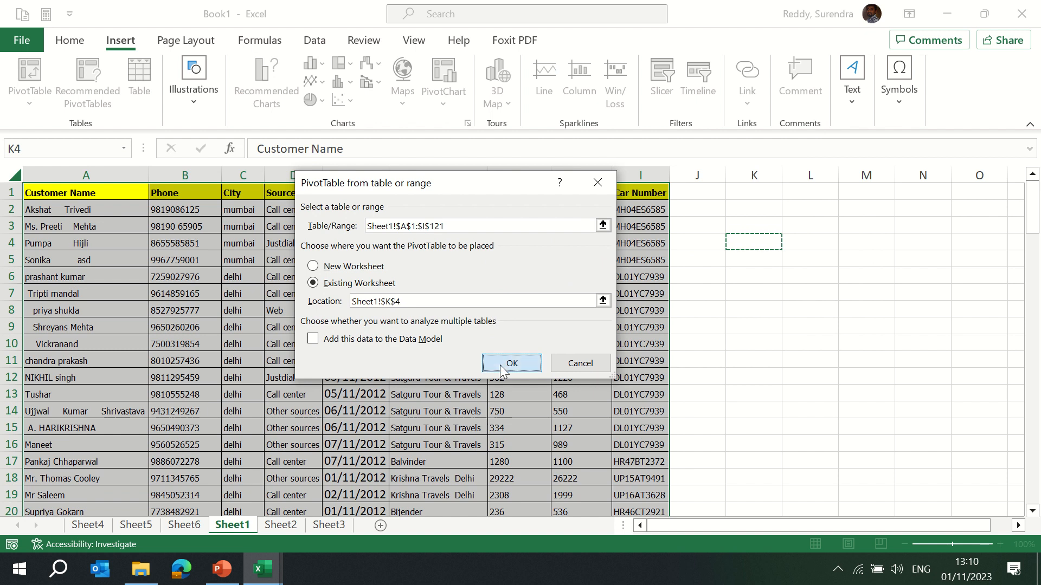
Select the new empty PivotTable beside the data on Sheet1 to bring up its field list.
click(690, 362)
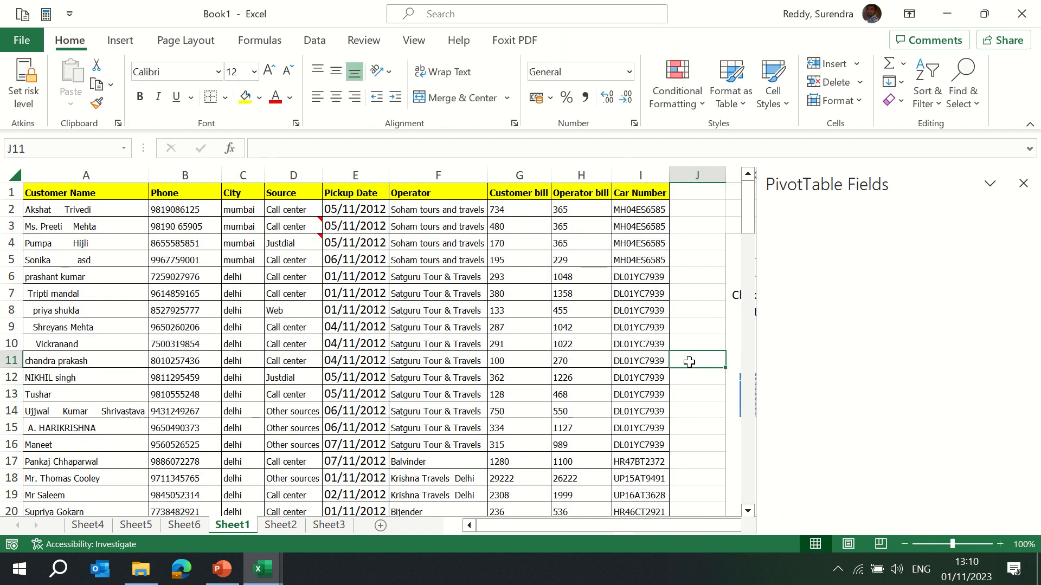
key(Right)
key(Right)
key(Right)
key(Right)
key(Right)
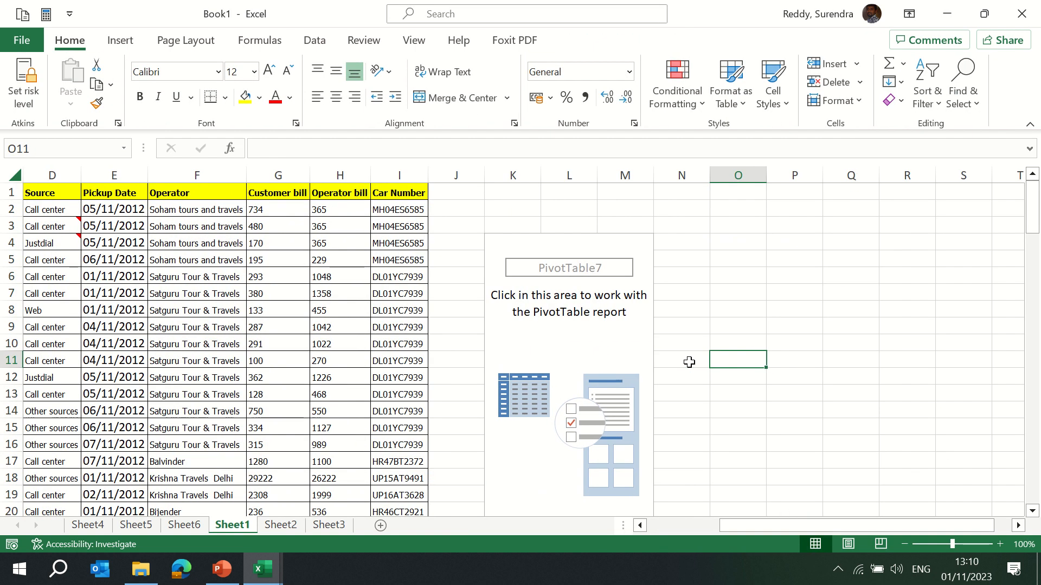
click(552, 326)
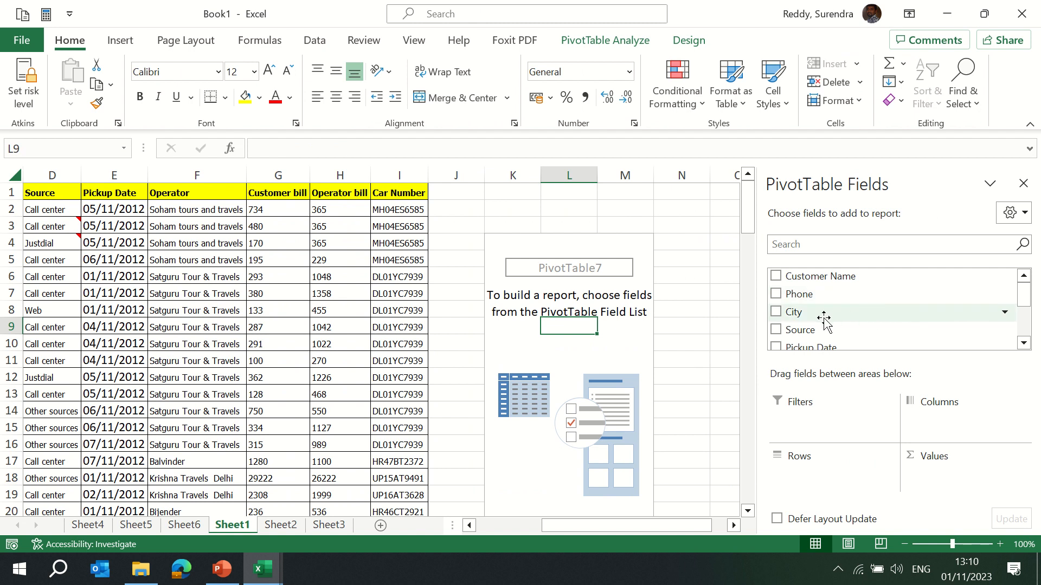
Build the new PivotTable with Source in Rows and City in Columns.
drag(825, 330, 829, 461)
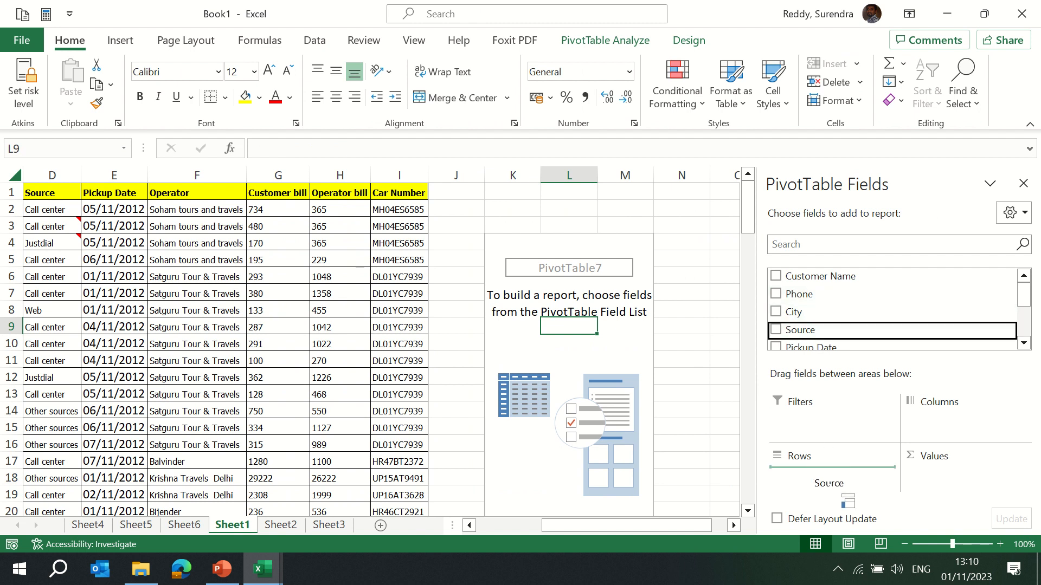
mouse_move(1031, 296)
mouse_down()
mouse_move(1032, 317)
mouse_move(1033, 302)
mouse_up()
drag(862, 312, 844, 427)
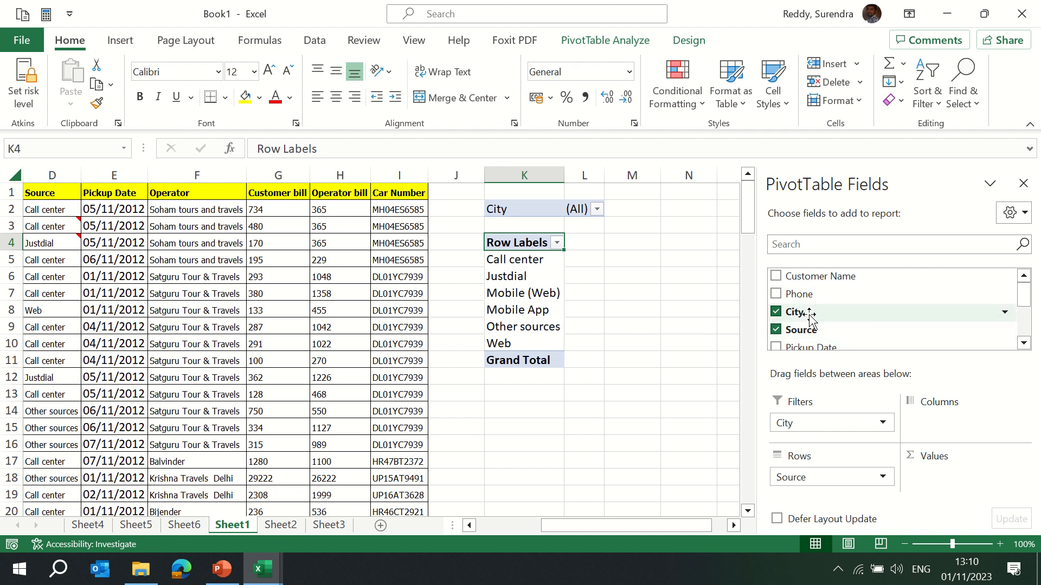
drag(812, 317, 948, 427)
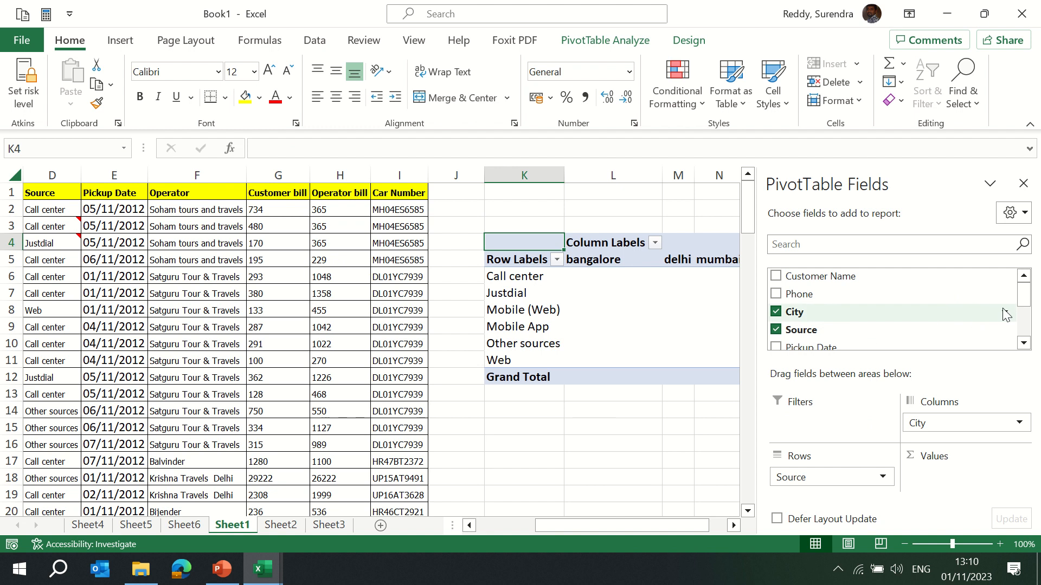
Add Pickup Date as a report filter and Operator bill to the Values area.
drag(815, 345, 837, 430)
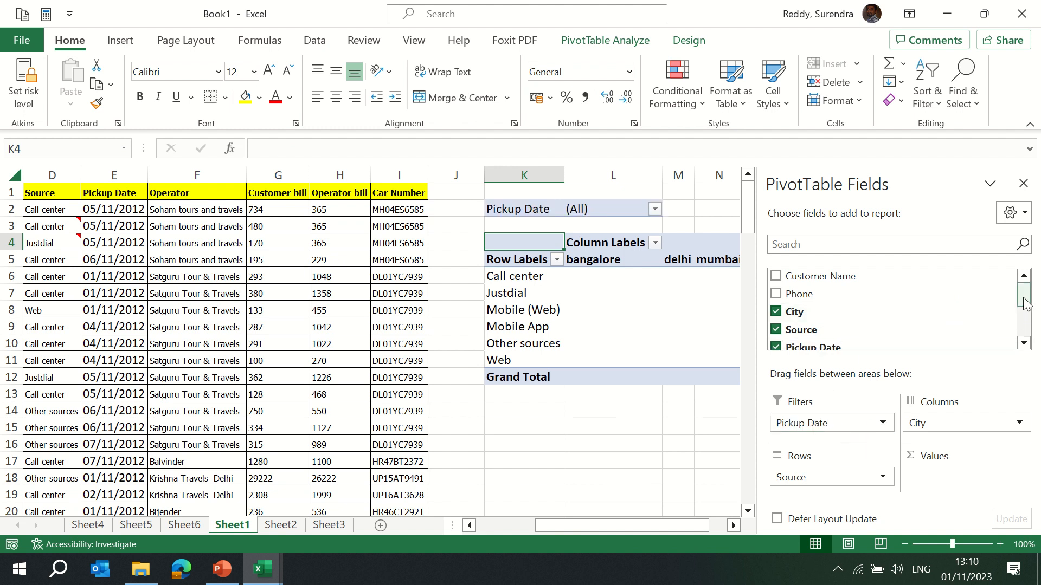
drag(1024, 297, 1024, 336)
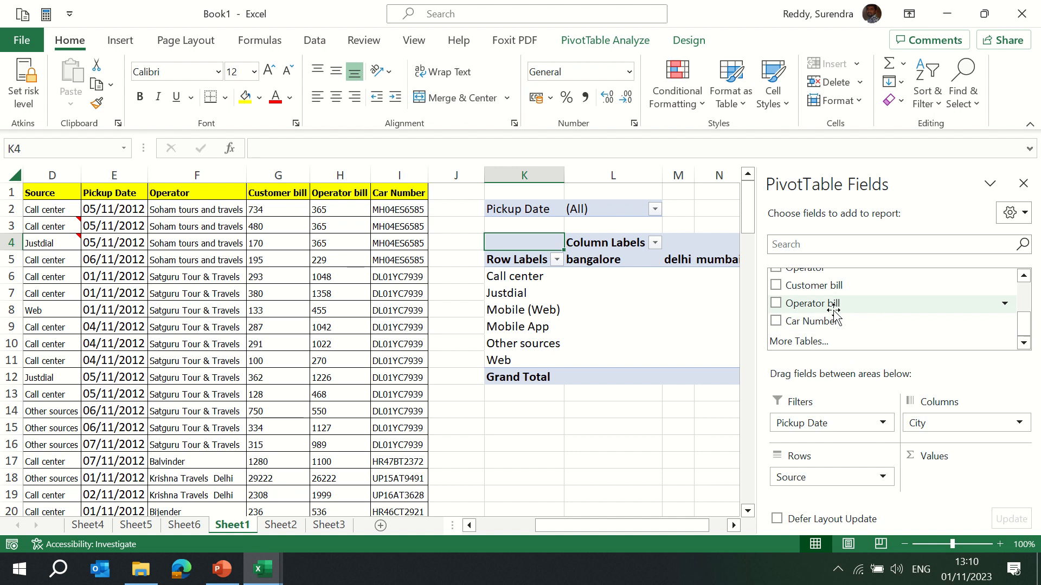
drag(813, 303, 953, 490)
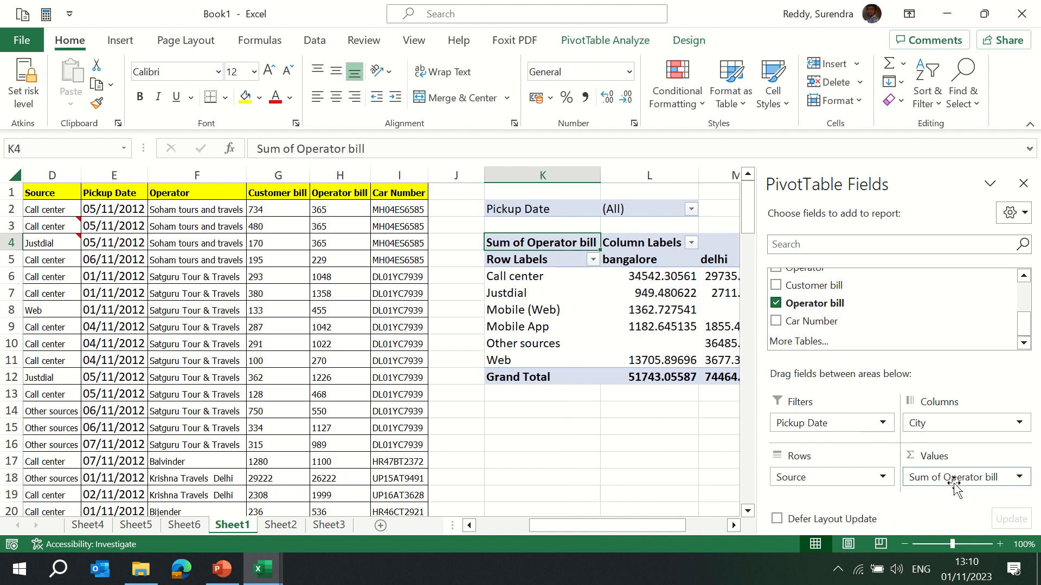
Apply the Number format to the city value cells of the PivotTable.
click(595, 325)
key(Up)
key(Up)
key(Up)
key(Up)
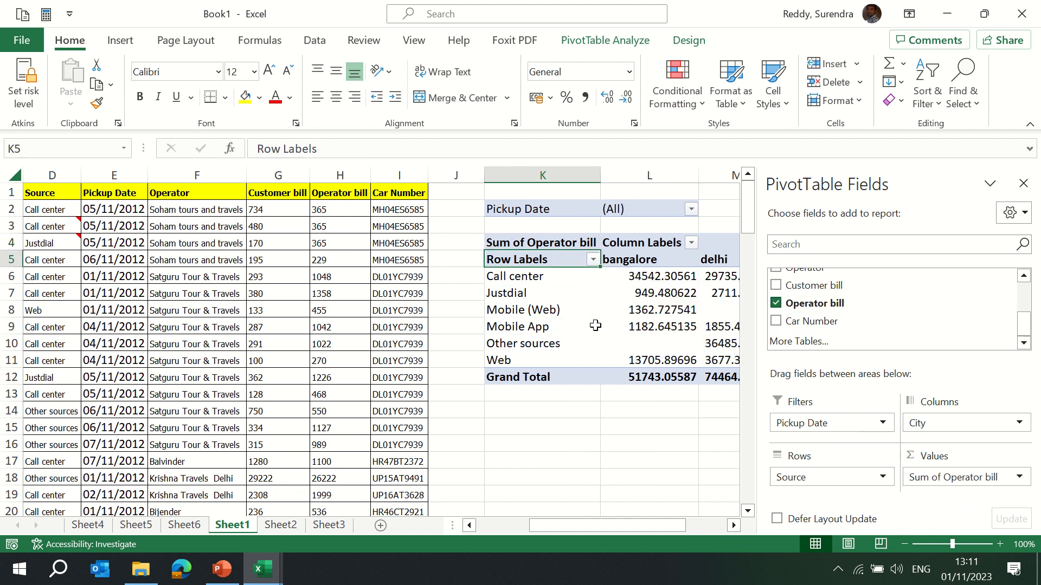
key(Right)
key(Right)
key(Right)
key(Right)
key(Right)
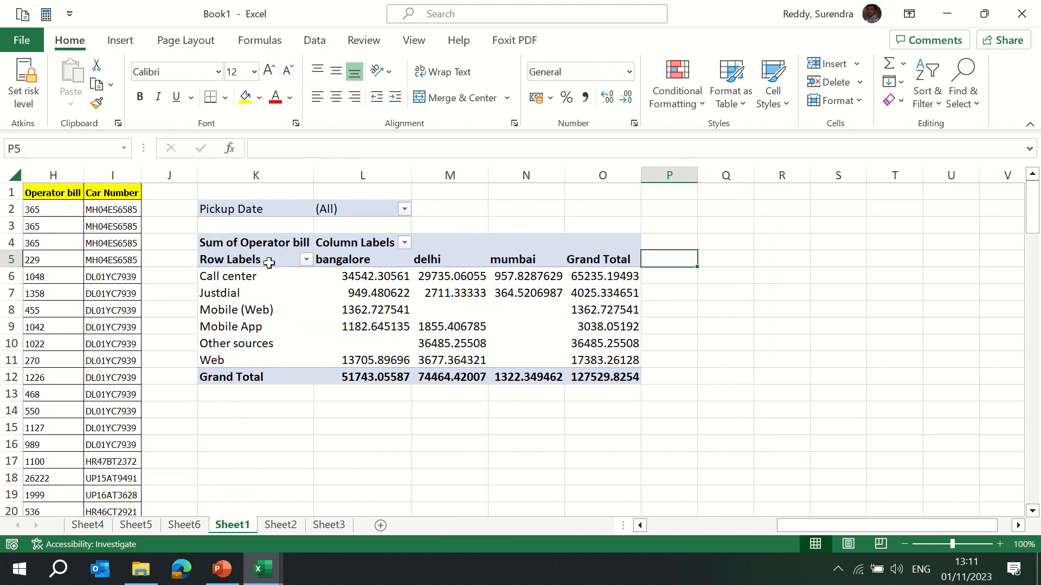
click(380, 277)
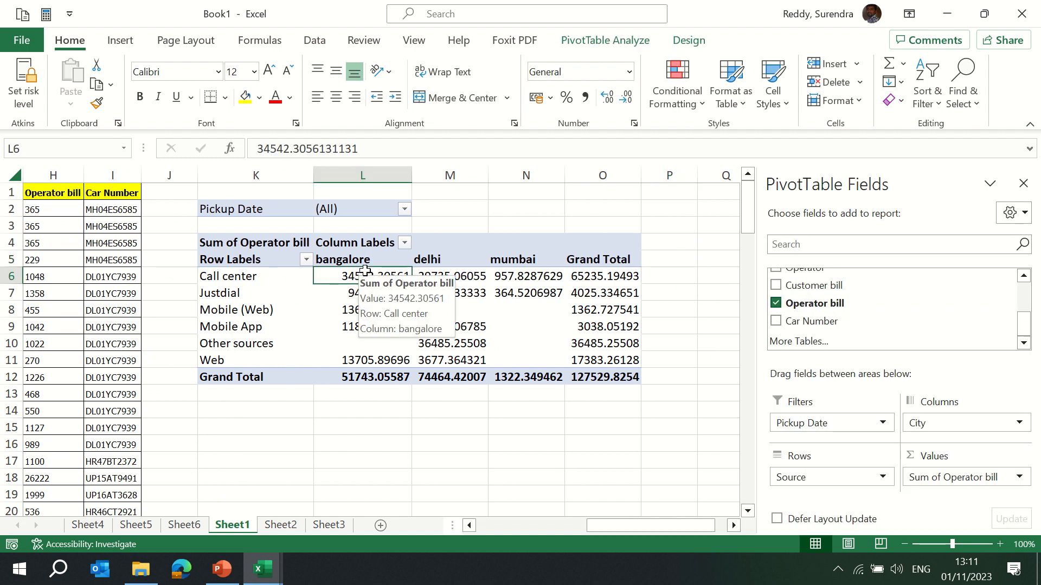
key(shift+Right)
key(shift+Right)
key(shift+Down)
key(shift+Down)
key(shift+Down)
key(shift+Down)
key(shift+Down)
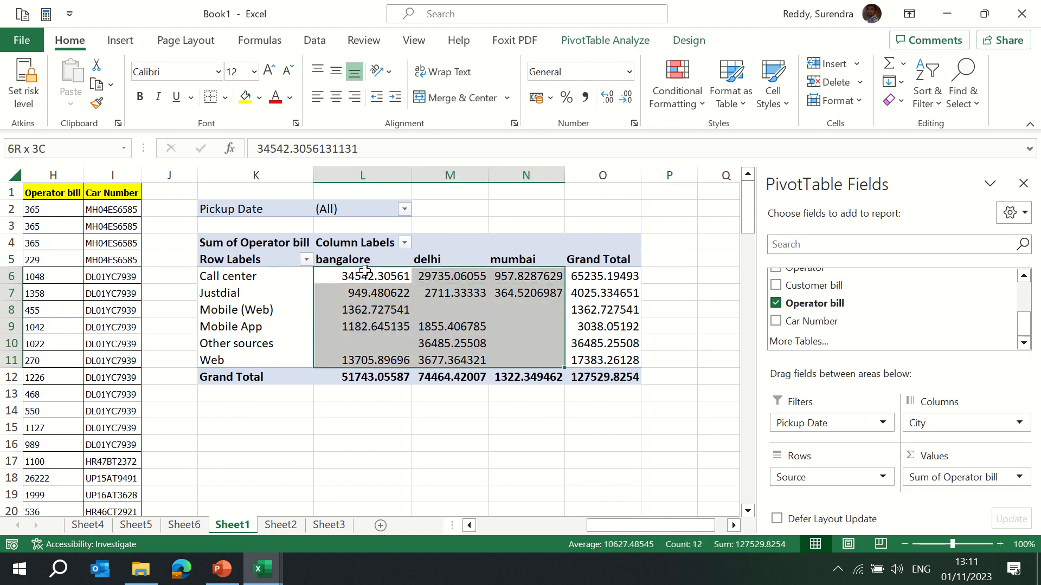
key(alt+h)
key(n)
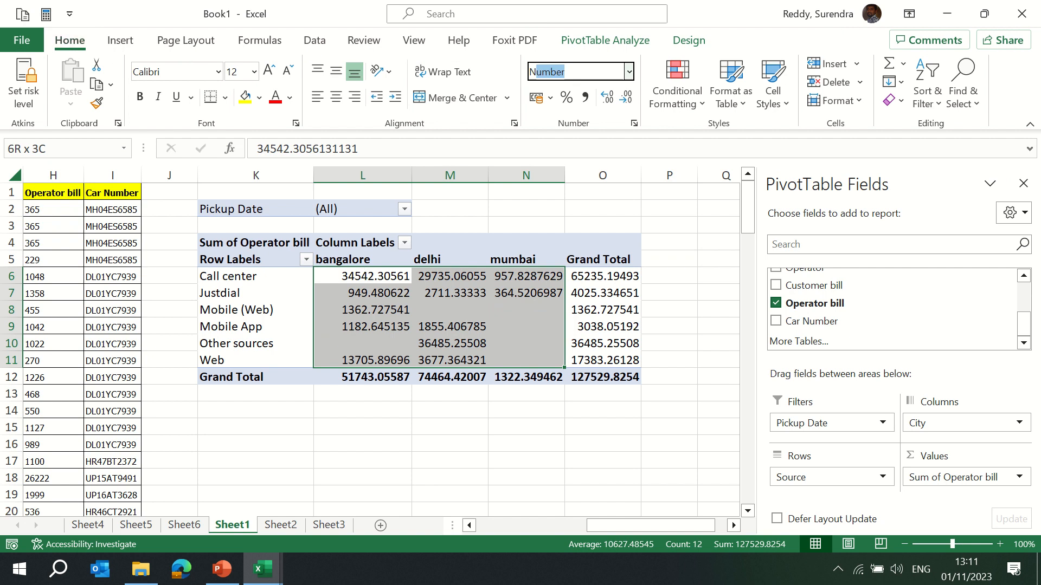
key(Down)
key(Return)
Format the bangalore, delhi and mumbai columns as Number with no decimal places.
click(365, 268)
key(ctrl+space)
key(shift+Right)
key(shift+Right)
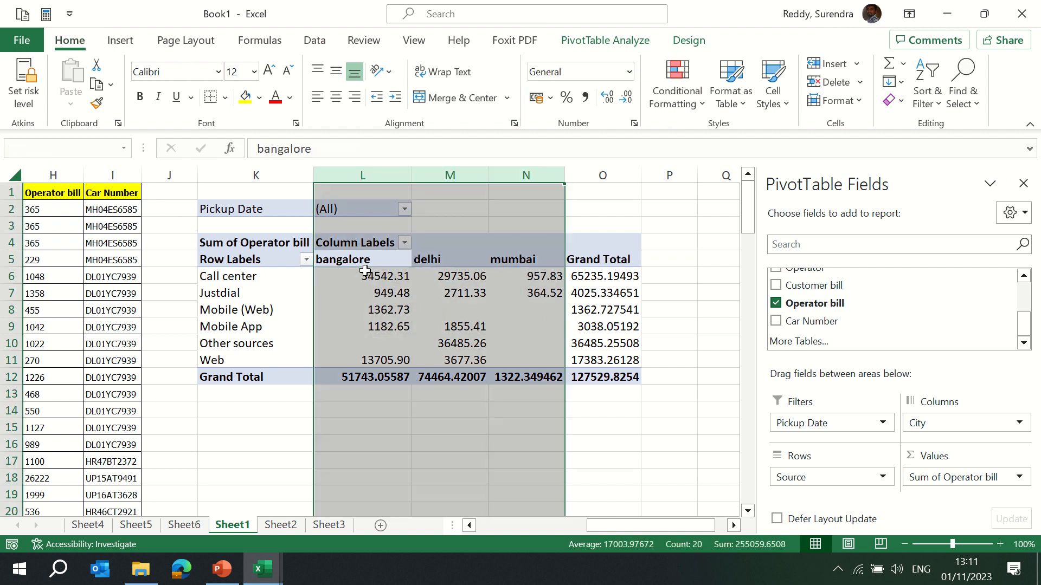
key(alt+h)
key(n)
key(Down)
key(Return)
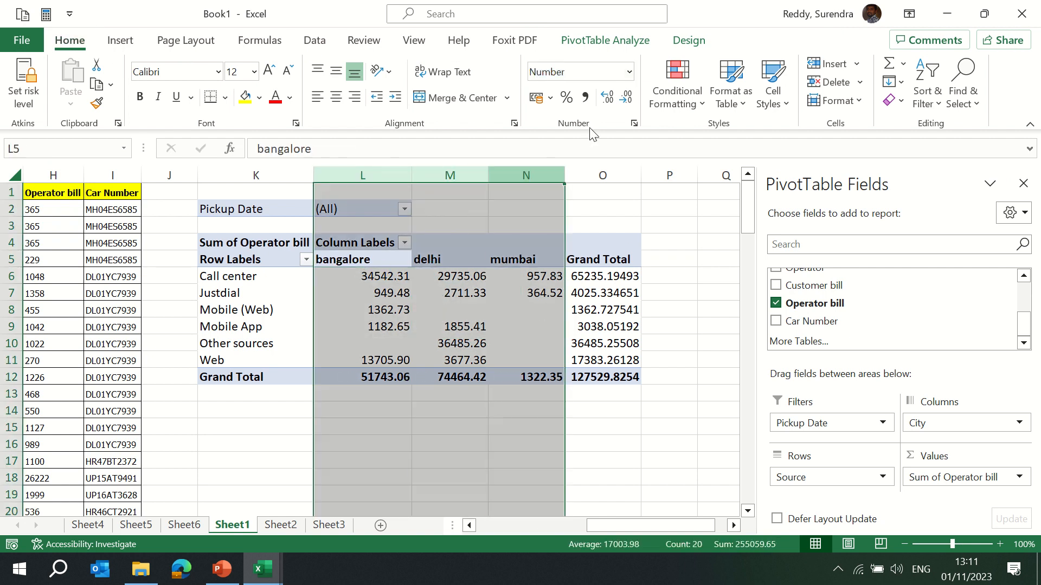
click(627, 98)
click(627, 98)
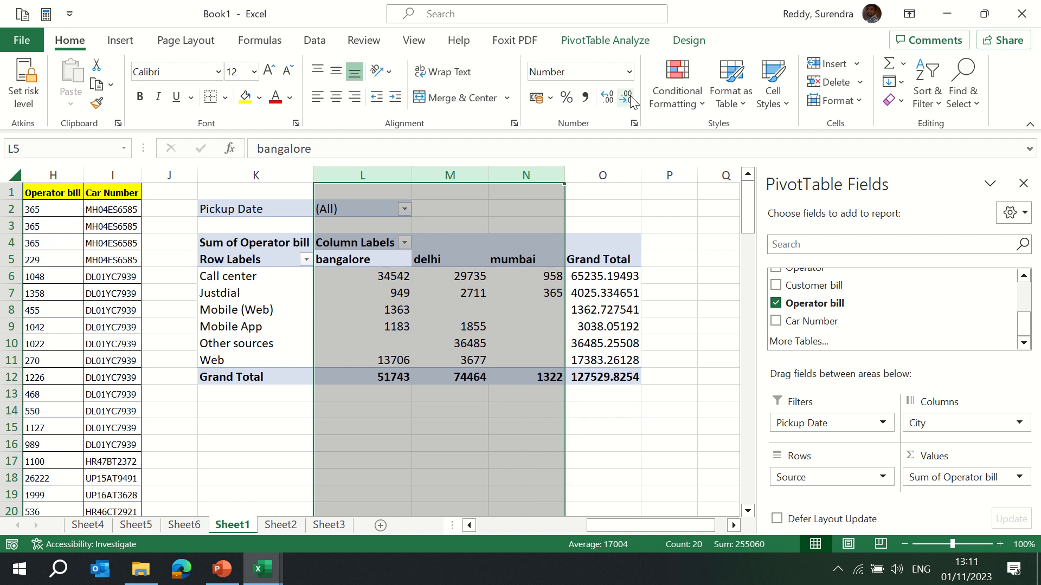
Remove the Grand Total column from the PivotTable and undo the removal.
click(602, 175)
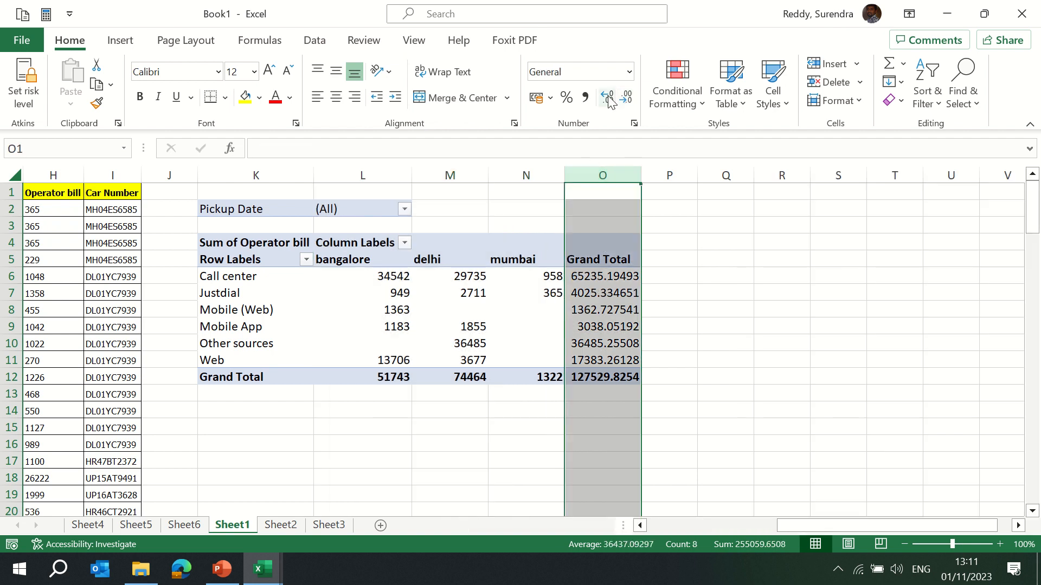
click(614, 288)
click(615, 283)
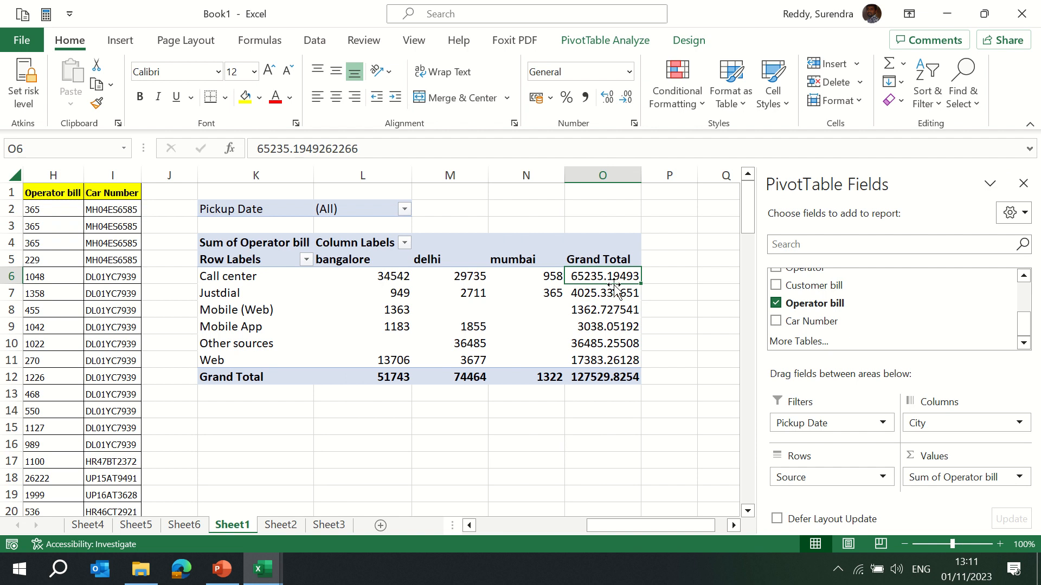
drag(615, 282, 613, 376)
click(602, 260)
click(615, 278)
click(590, 262)
right_click(591, 261)
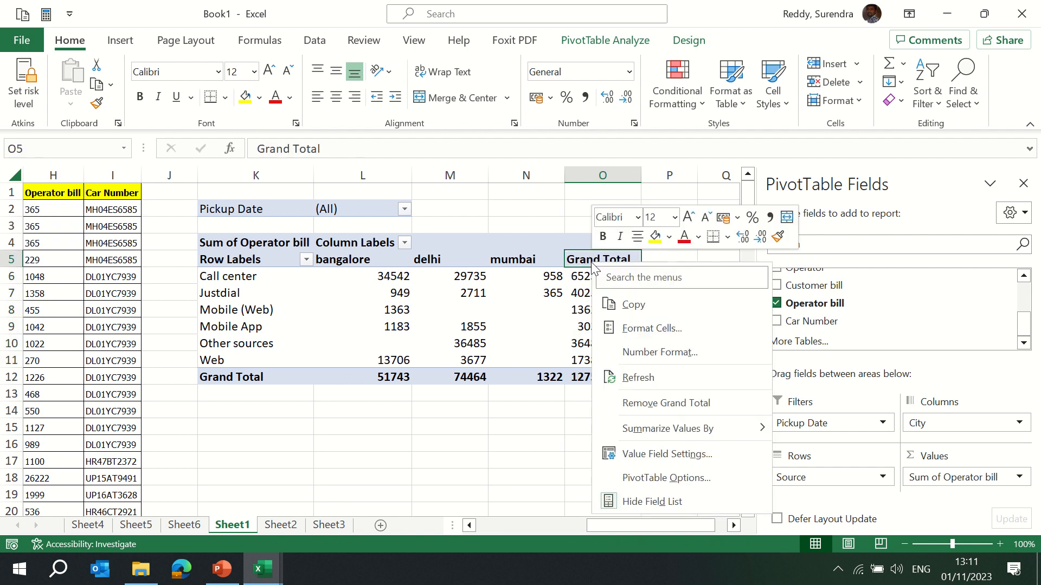
click(686, 408)
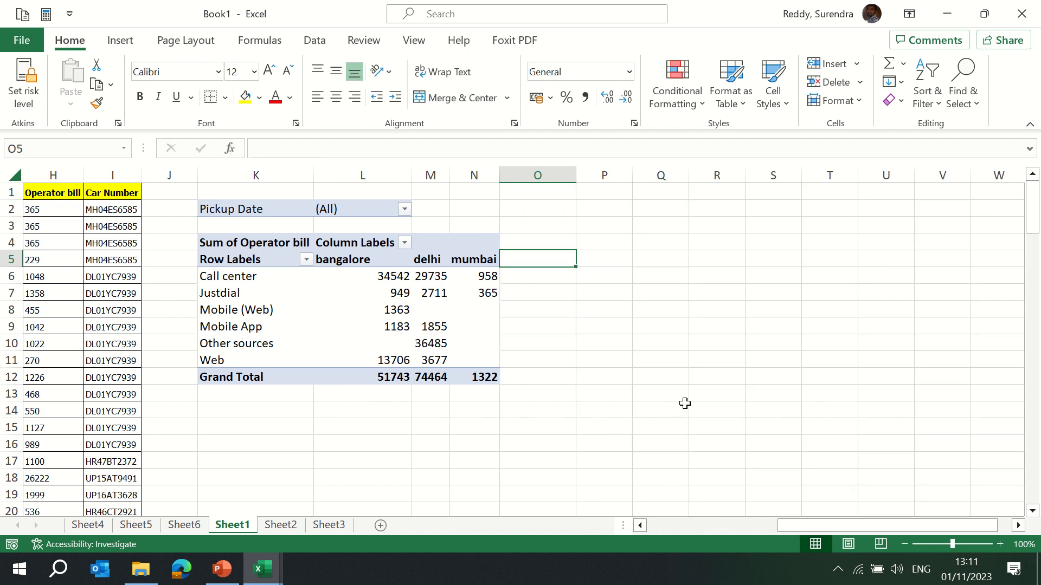
key(ctrl+z)
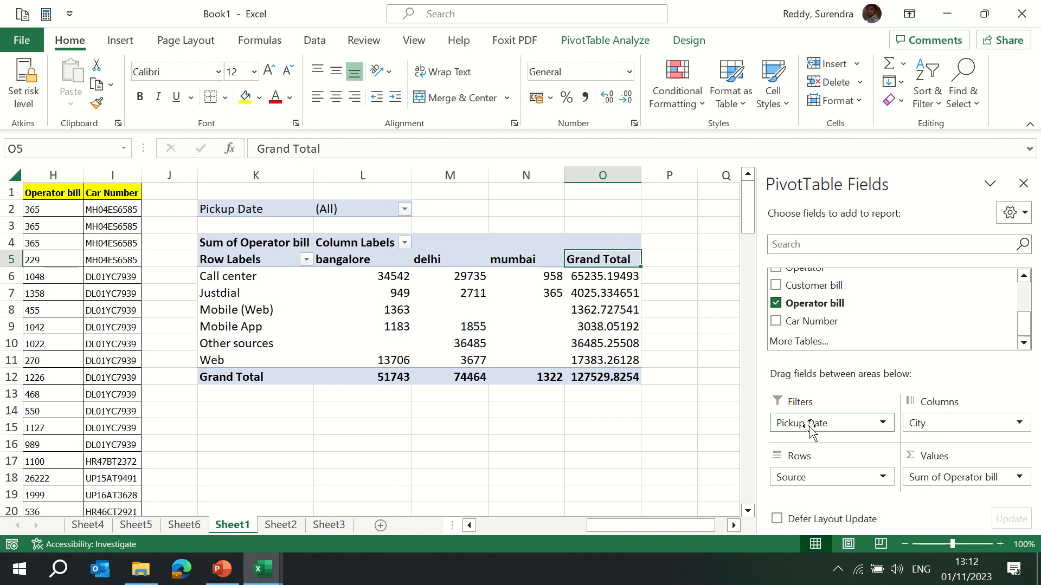
Filter Pickup Date to show only 04/11/2012, 05/11/2012 and 06/11/2012 using multiple item selection.
click(404, 210)
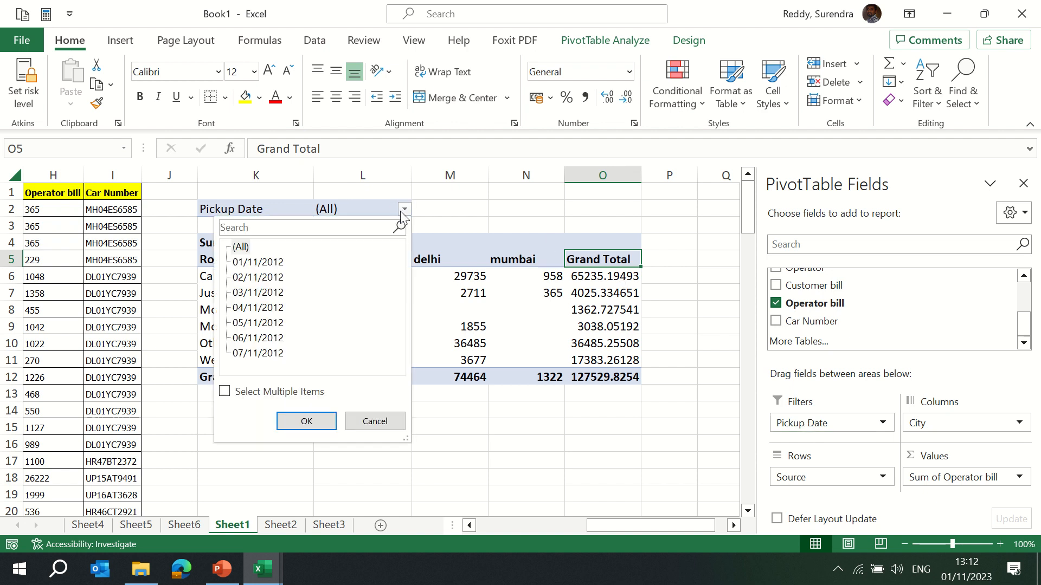
click(225, 392)
click(225, 392)
click(224, 392)
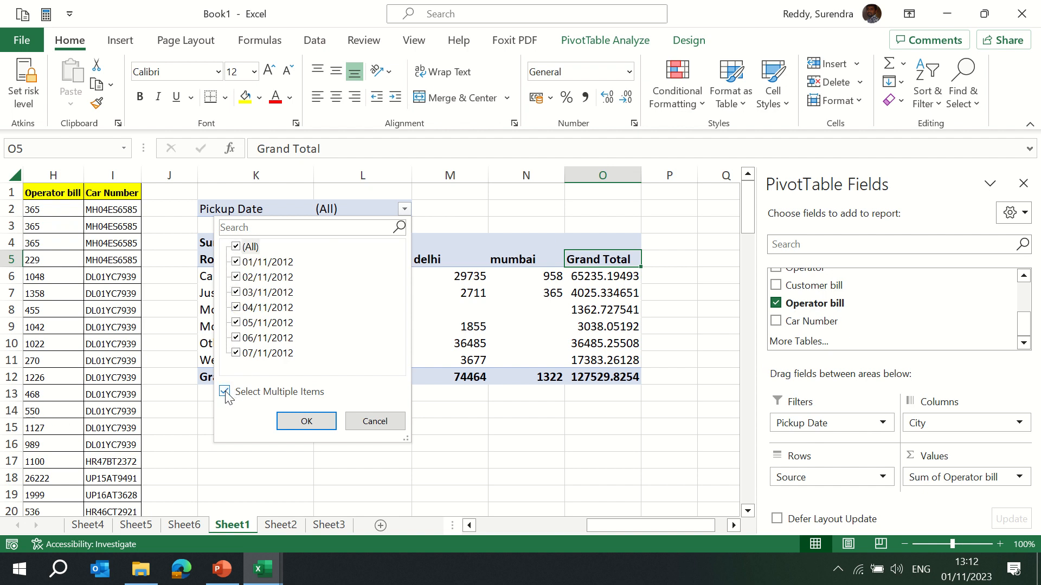
click(237, 247)
key(Down)
key(Down)
key(Down)
key(Down)
key(space)
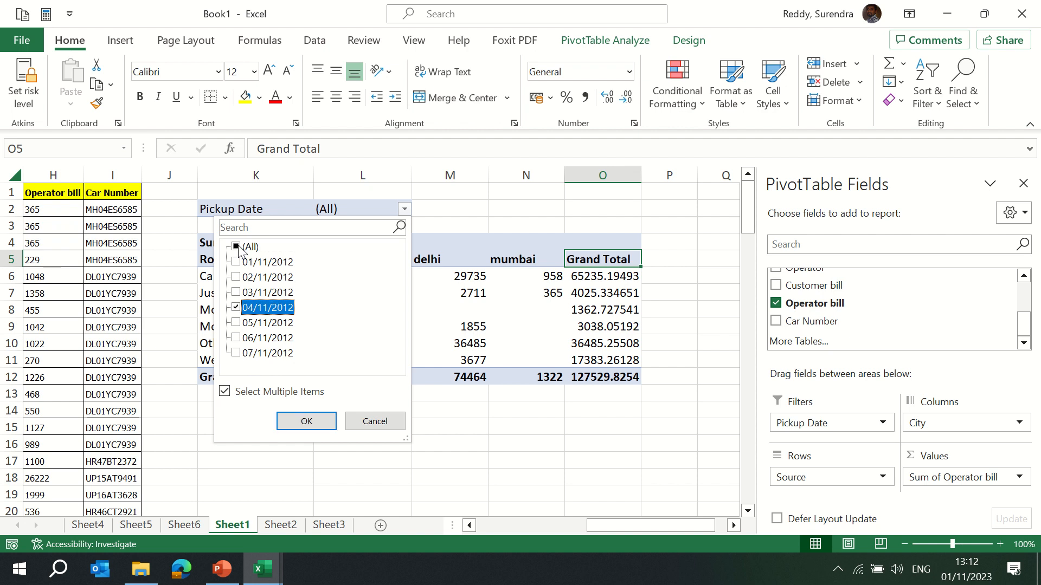
key(Down)
key(space)
key(Down)
key(space)
key(Return)
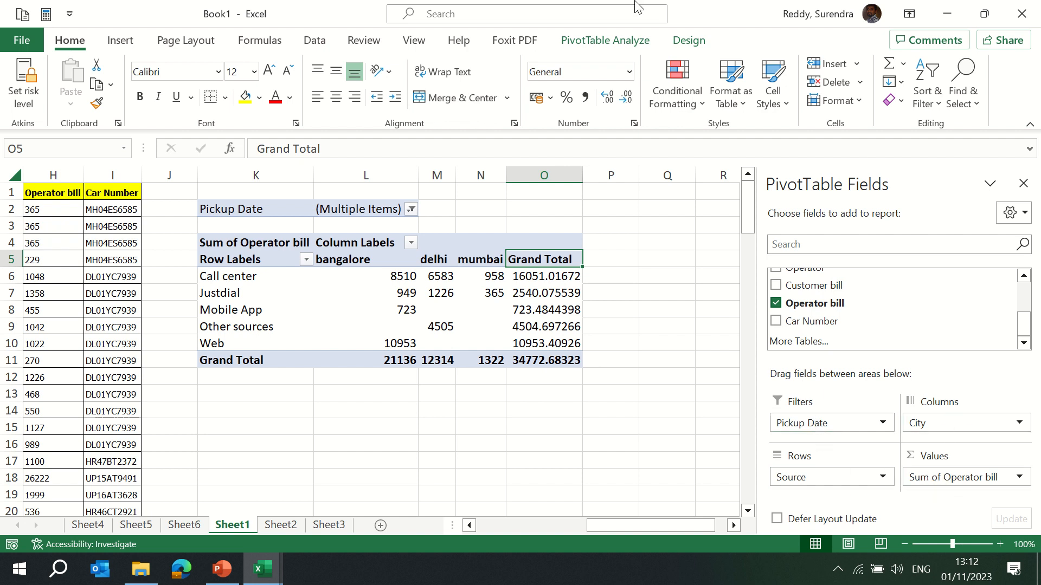
mouse_move(416, 5)
click(416, 30)
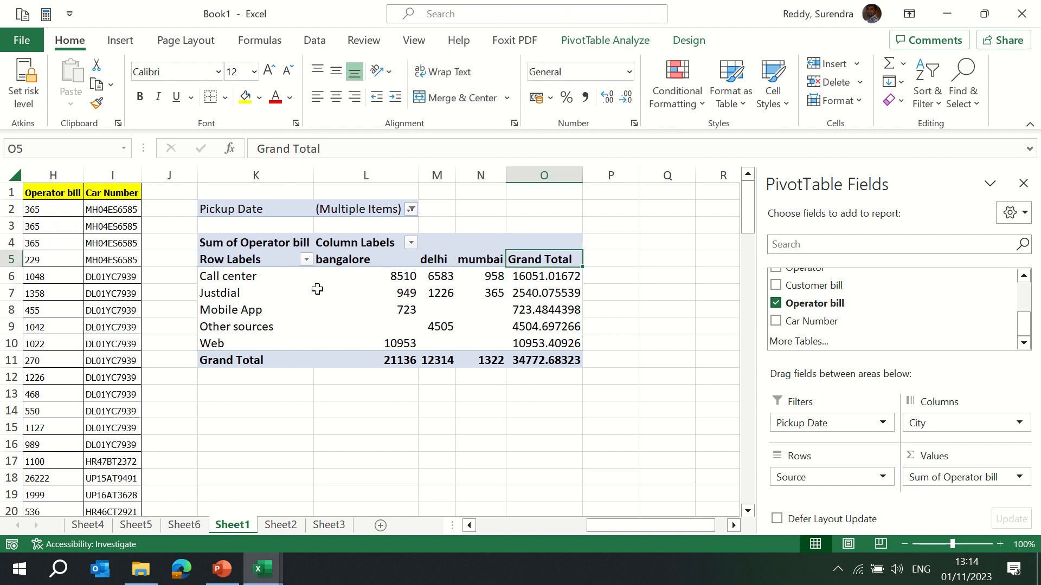
mouse_move(317, 289)
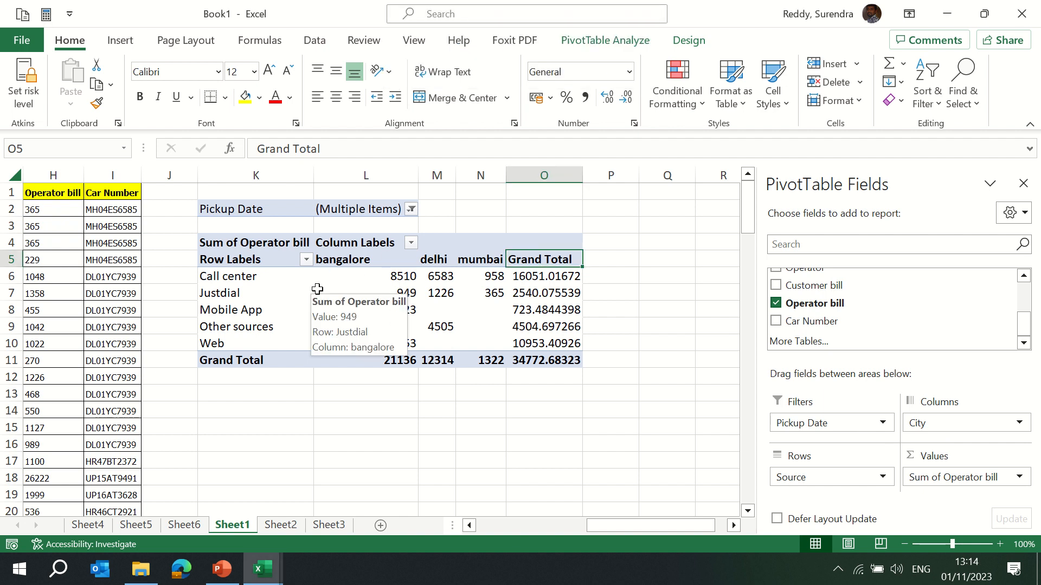
key(ctrl+Left)
key(ctrl+Left)
key(ctrl+Left)
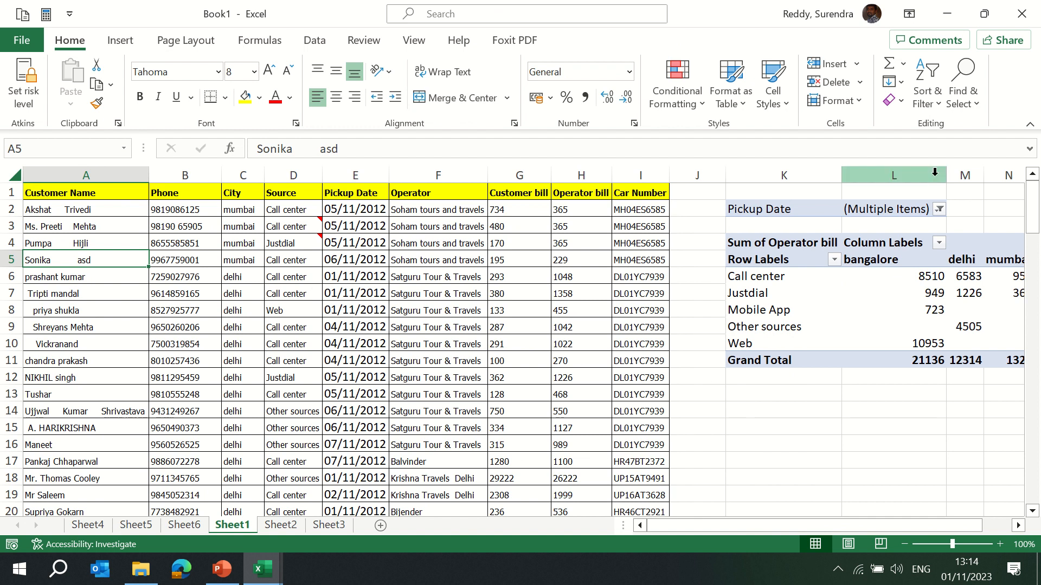
click(768, 283)
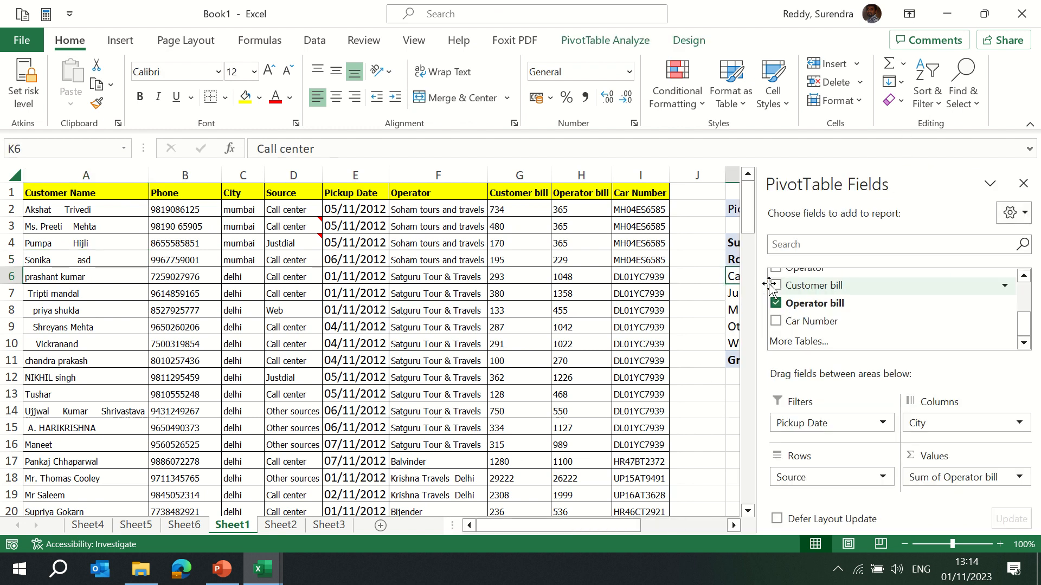
key(ctrl+Left)
key(Right)
key(Right)
key(Right)
key(Right)
key(Right)
key(Right)
key(Right)
key(Right)
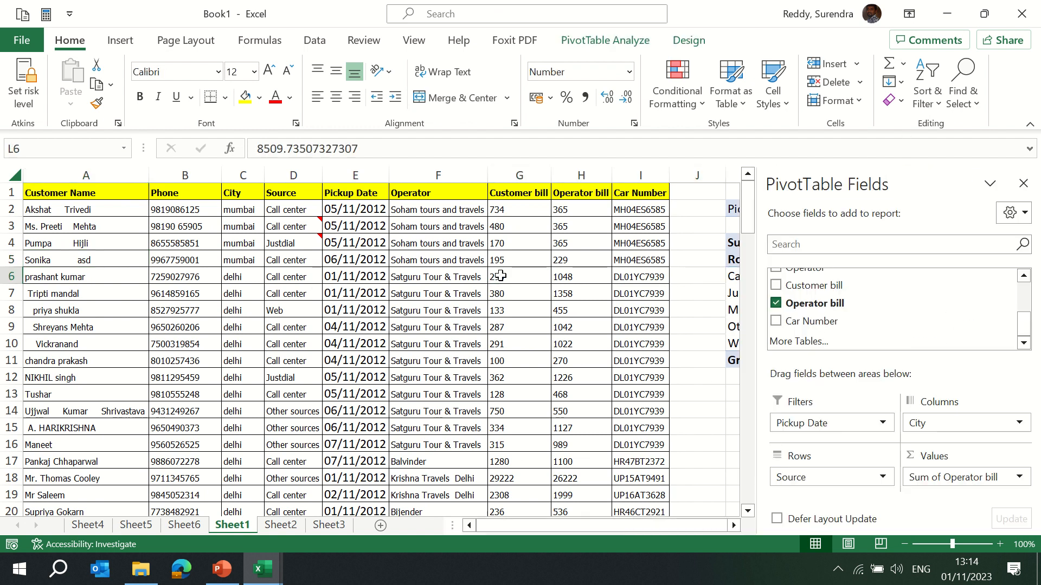
click(311, 277)
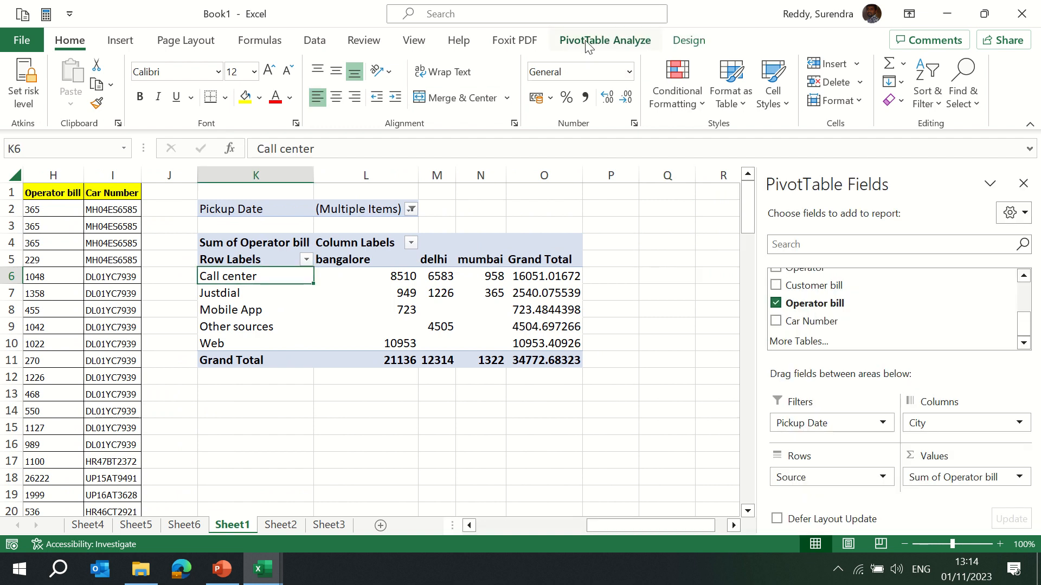
Close the workbook without saving changes.
click(687, 43)
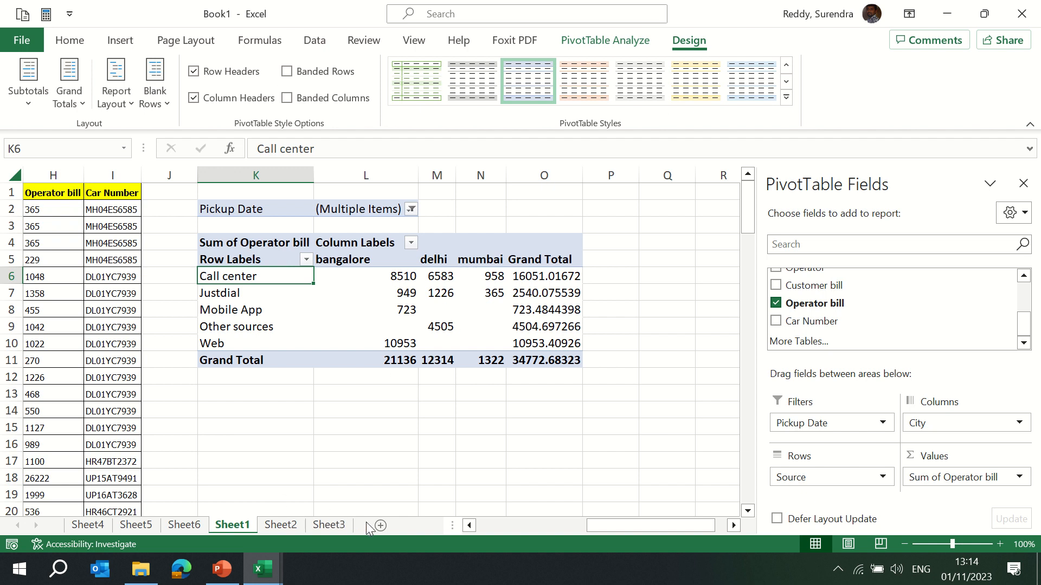
click(1029, 15)
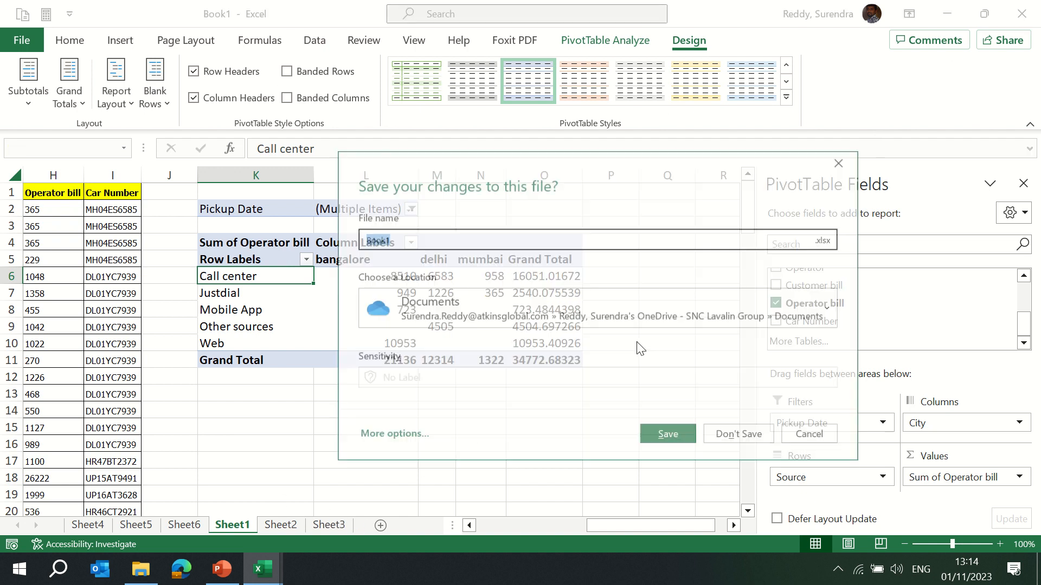
click(732, 435)
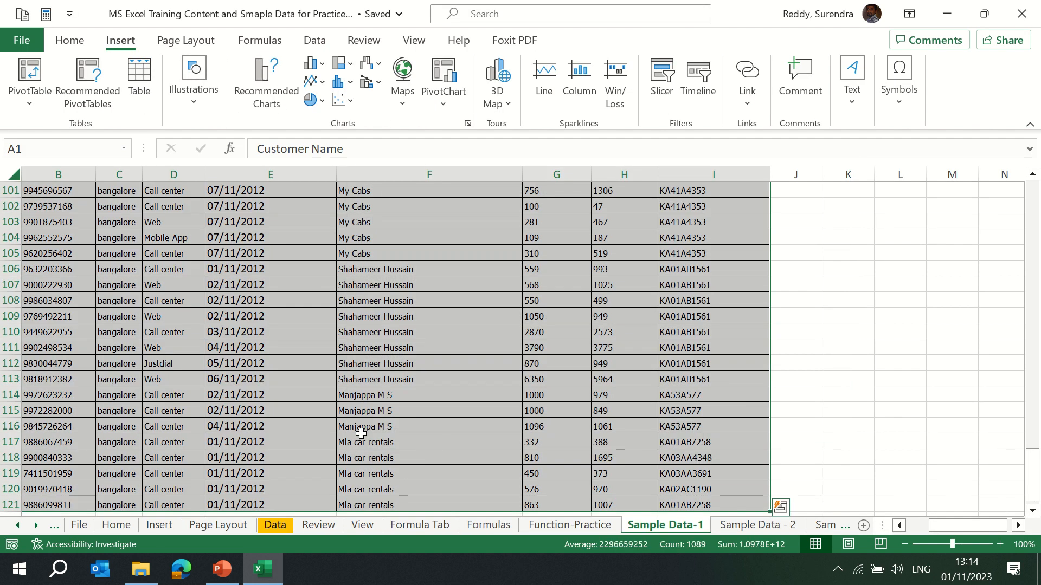
Open a new blank workbook and copy the data range from the training workbook's Sample Data sheet.
key(ctrl+n)
key(alt+Tab)
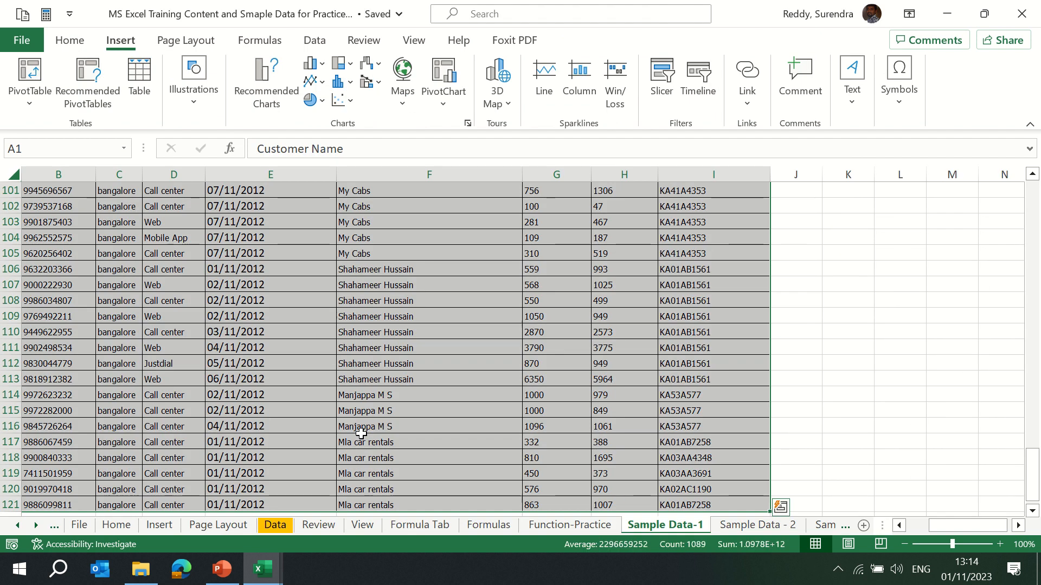
key(ctrl+Page_Down)
key(Down)
key(ctrl+shift+Right)
key(ctrl+shift+Down)
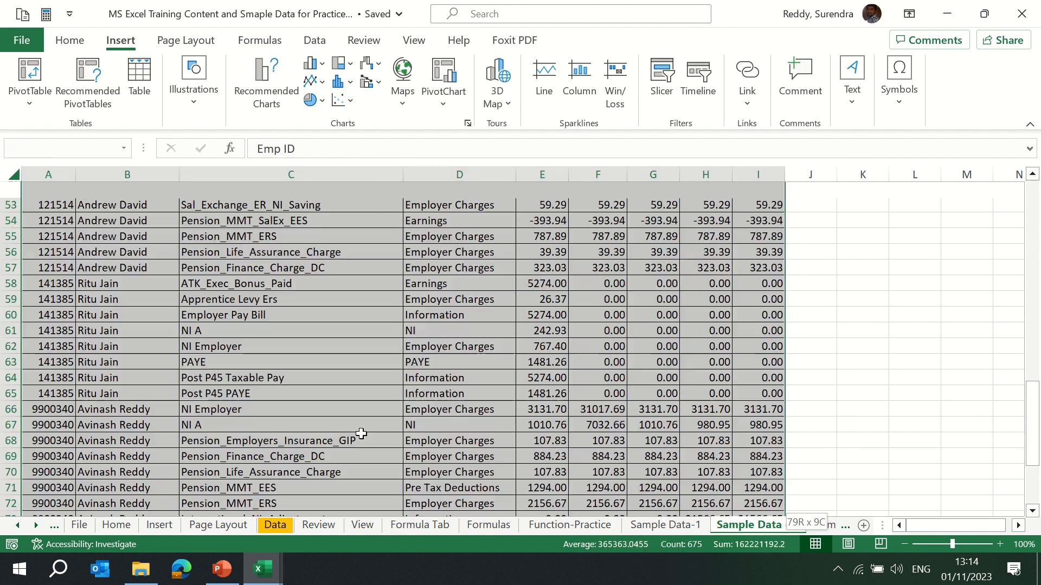
key(ctrl+c)
key(alt+Tab)
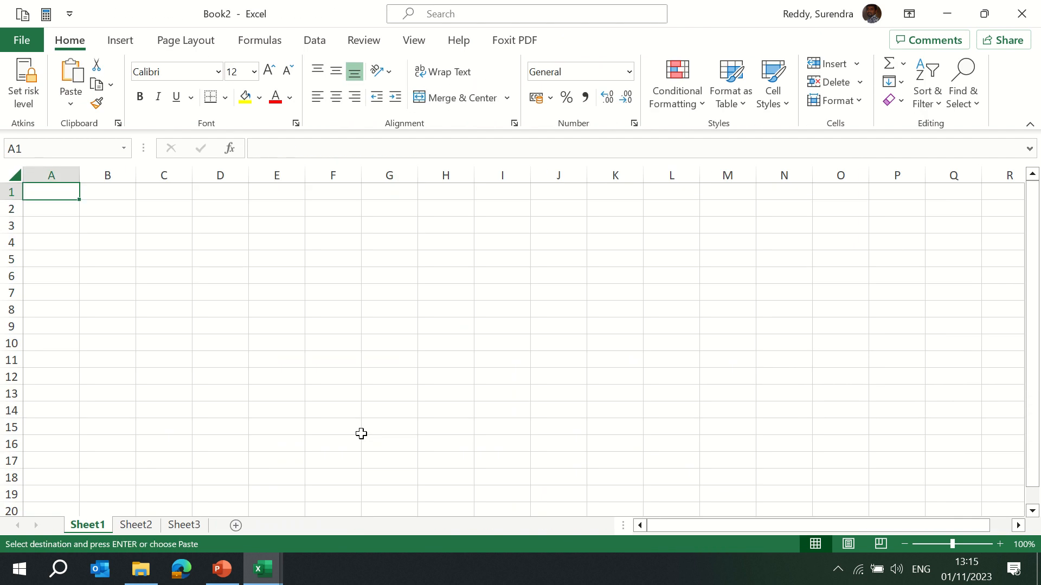
Paste the copied data into the blank sheet and autofit the column widths.
key(Return)
key(alt)
key(o)
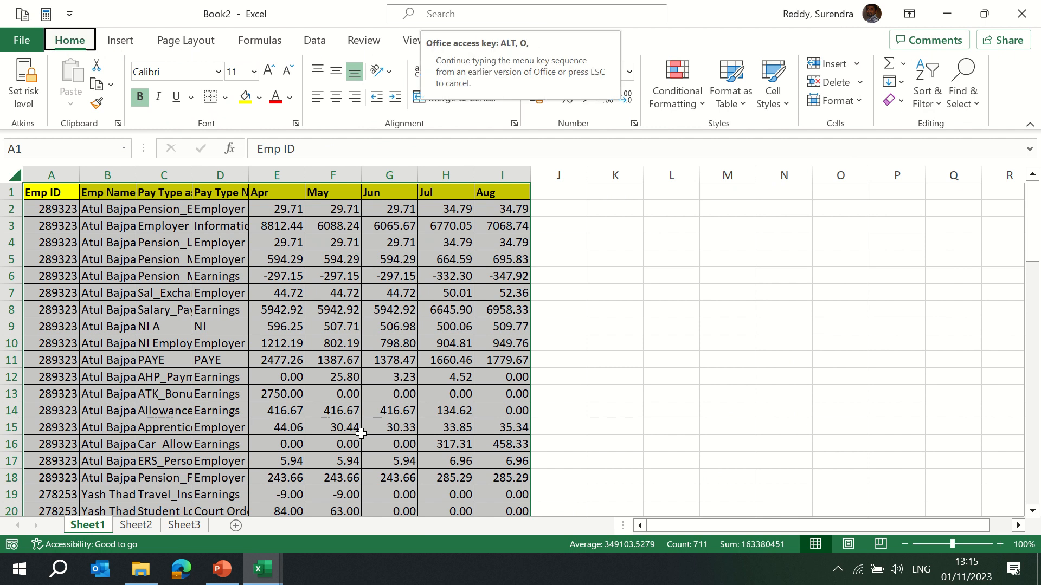
key(c)
key(a)
Select the whole data range and review the Recommended PivotTables suggestions without inserting one.
key(ctrl+Home)
key(ctrl+shift+Right)
key(ctrl+shift+Down)
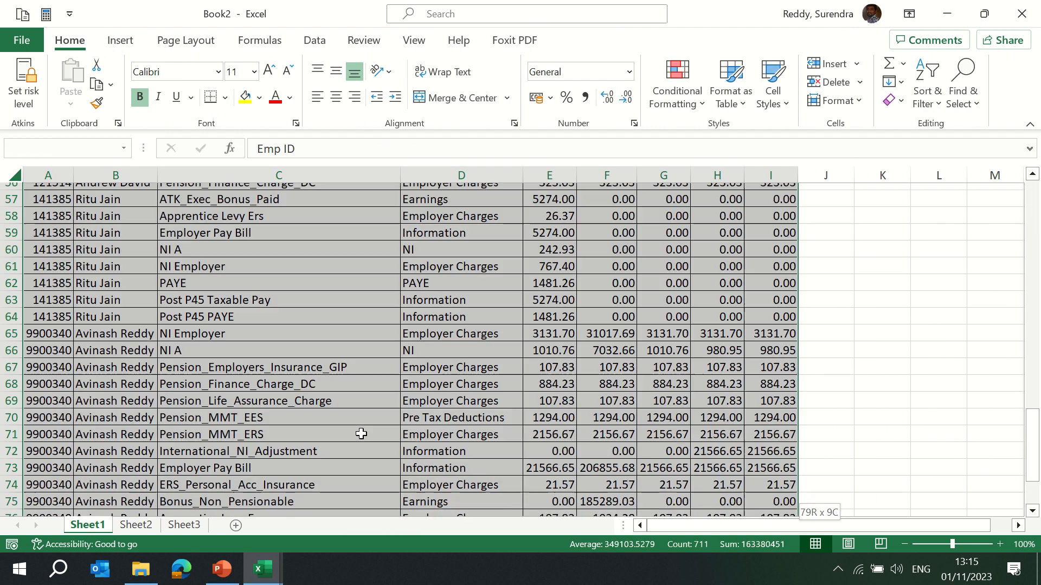
click(133, 44)
click(92, 93)
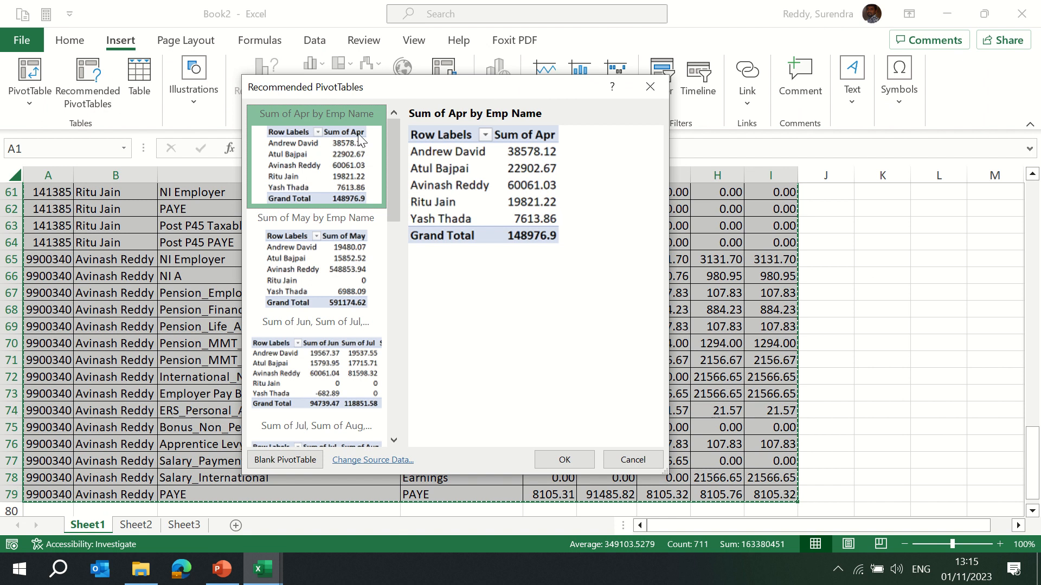
click(643, 458)
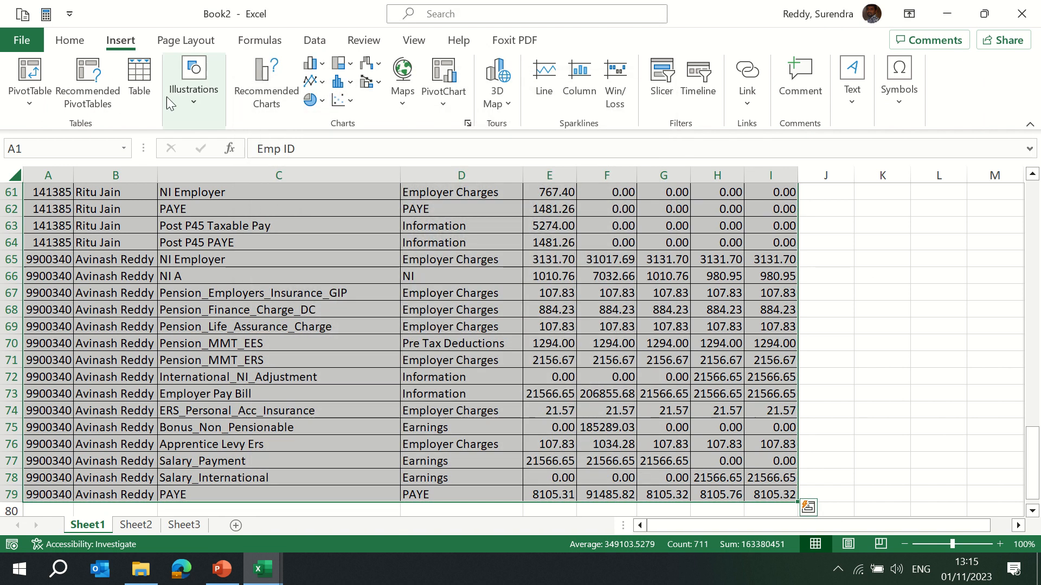
Create a blank PivotTable from the selected range on a new worksheet.
click(30, 95)
click(81, 140)
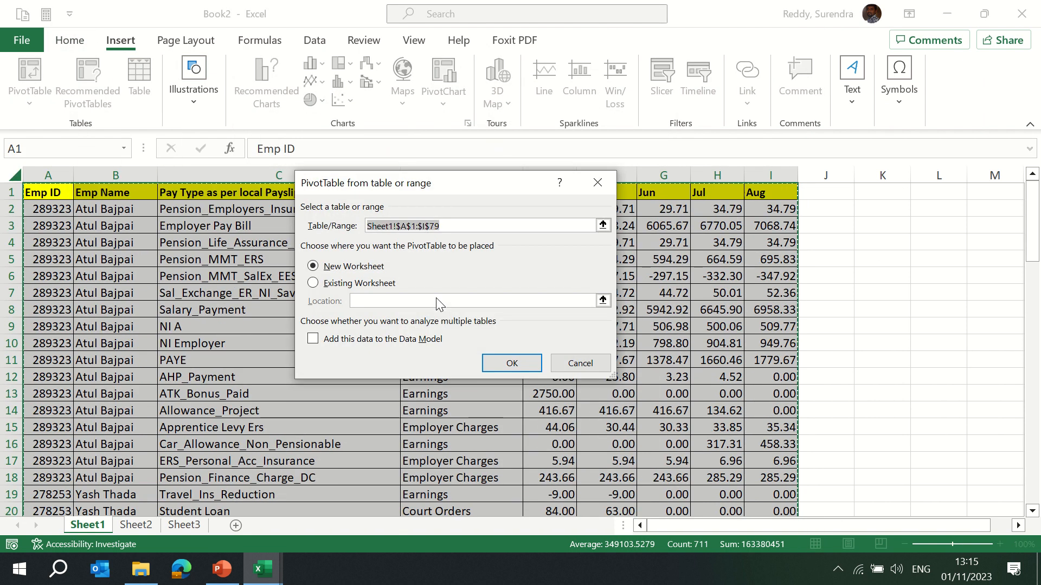
click(512, 363)
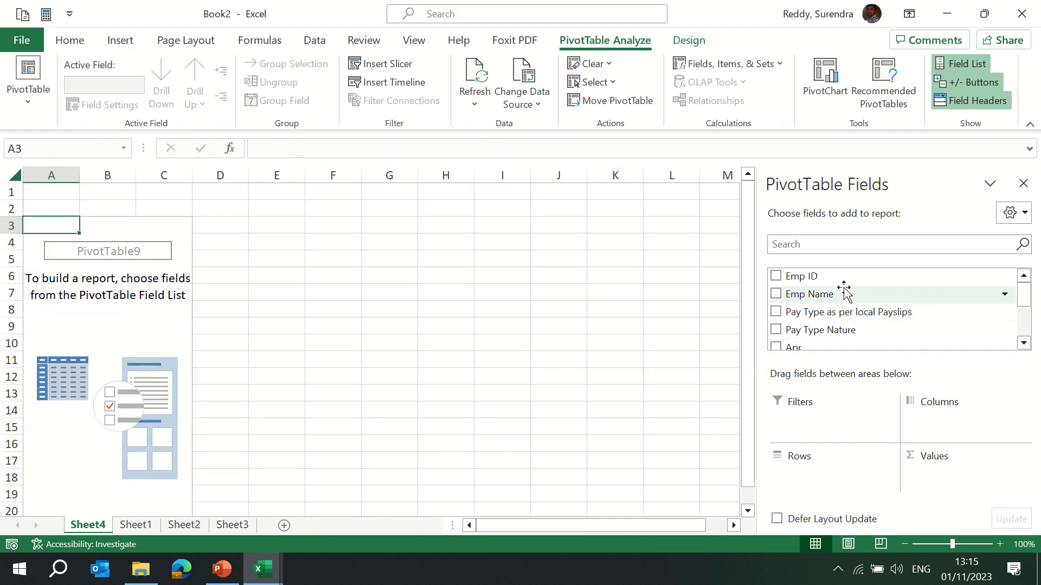
Add Emp ID and Emp Name to the PivotTable's Rows area.
drag(820, 293, 848, 472)
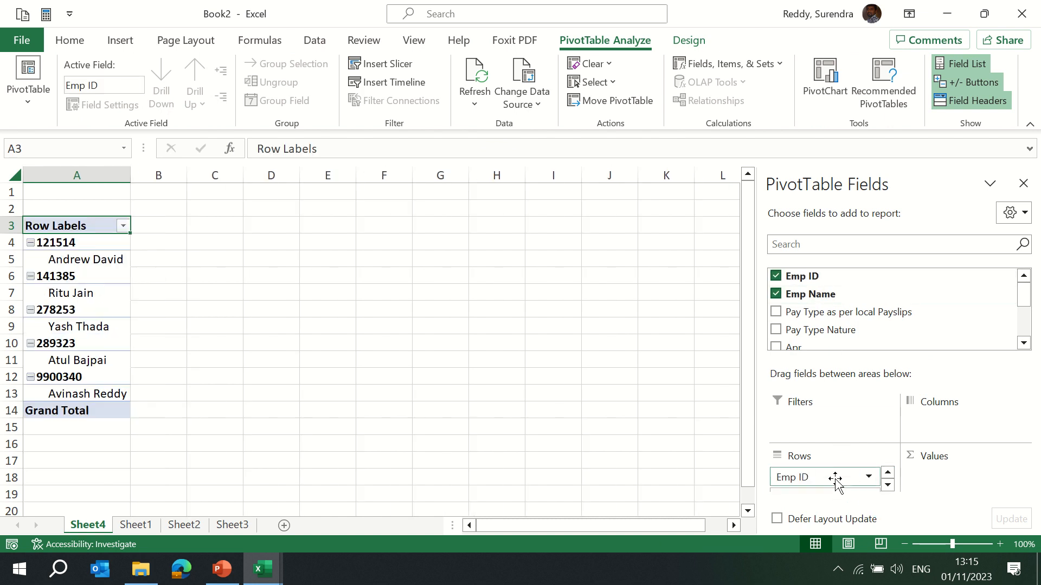
click(1023, 344)
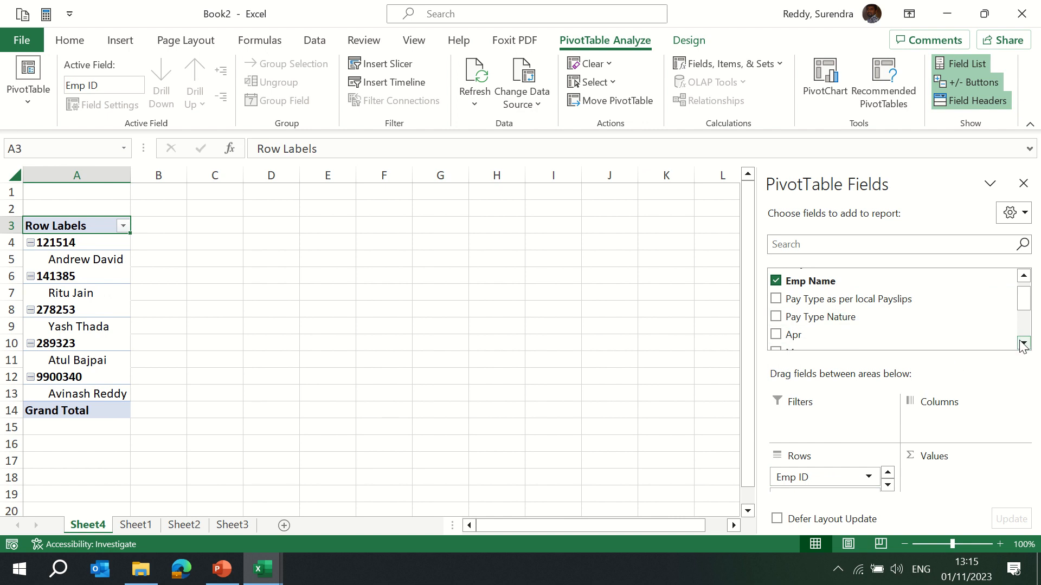
click(1023, 343)
Add Pay Type Nature to the Rows area and move it to the end of the row fields.
drag(818, 302, 838, 493)
click(889, 488)
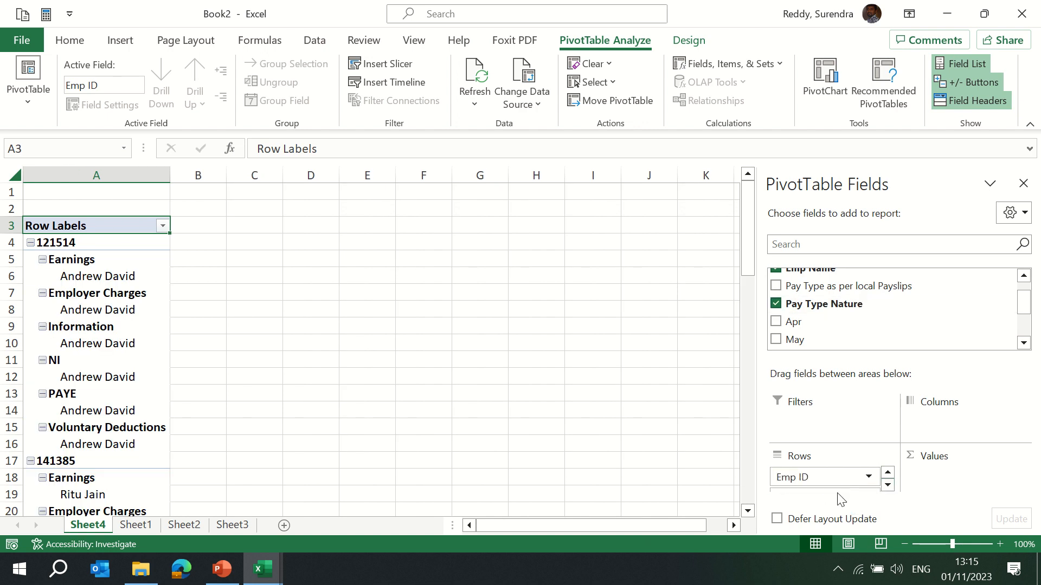
click(886, 490)
click(886, 490)
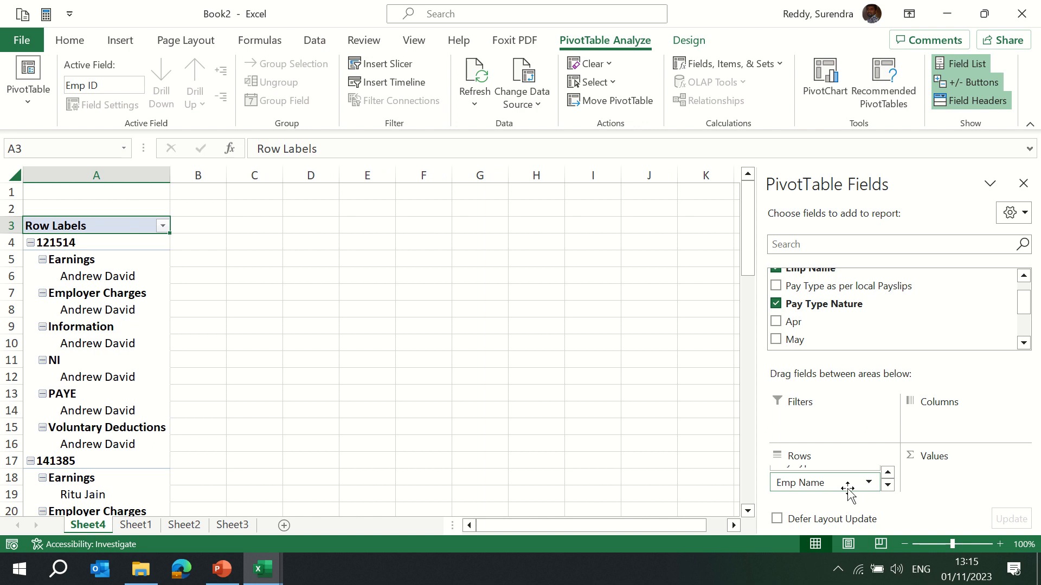
click(888, 474)
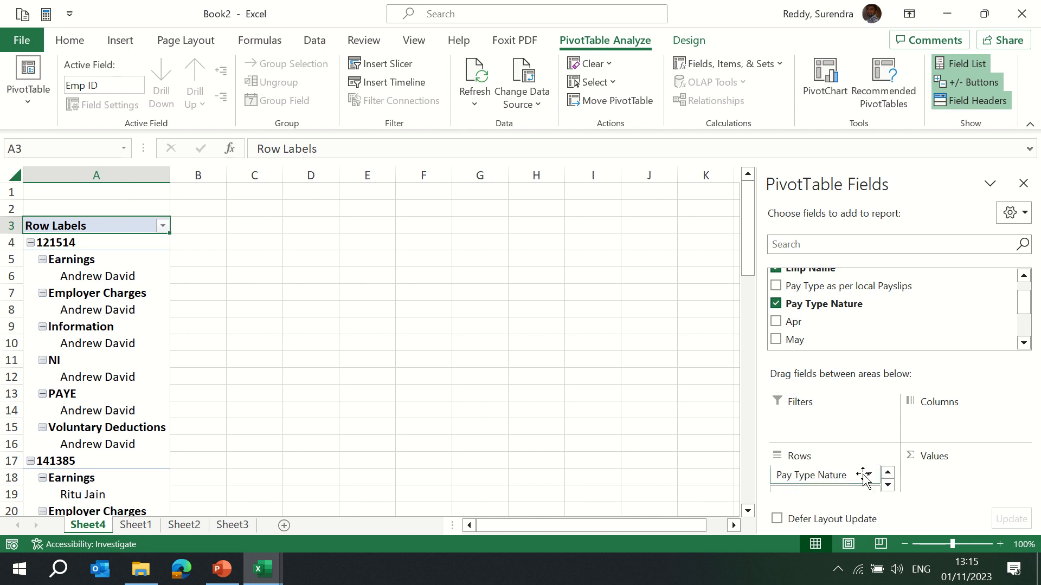
click(825, 476)
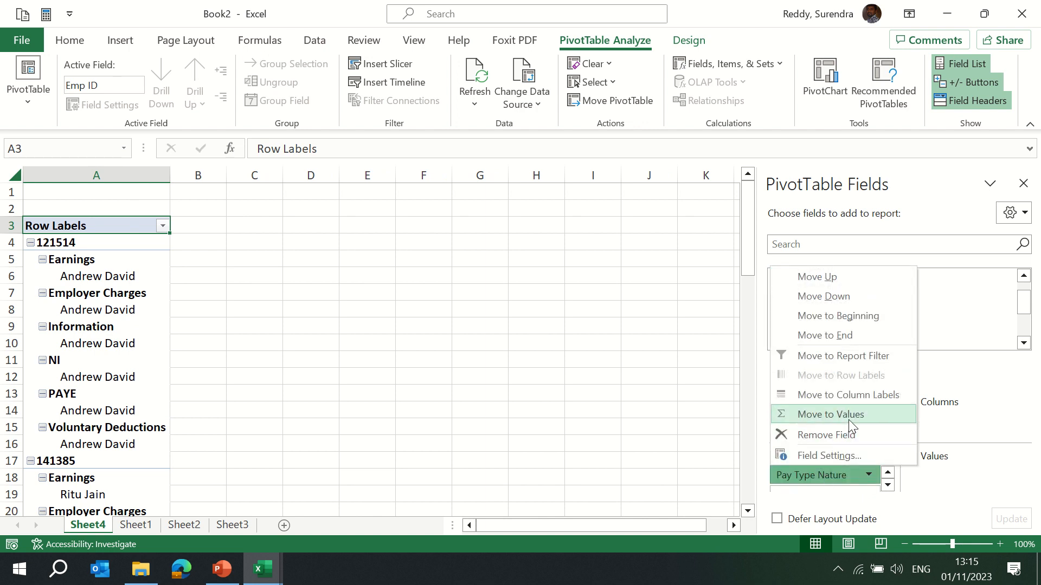
click(847, 335)
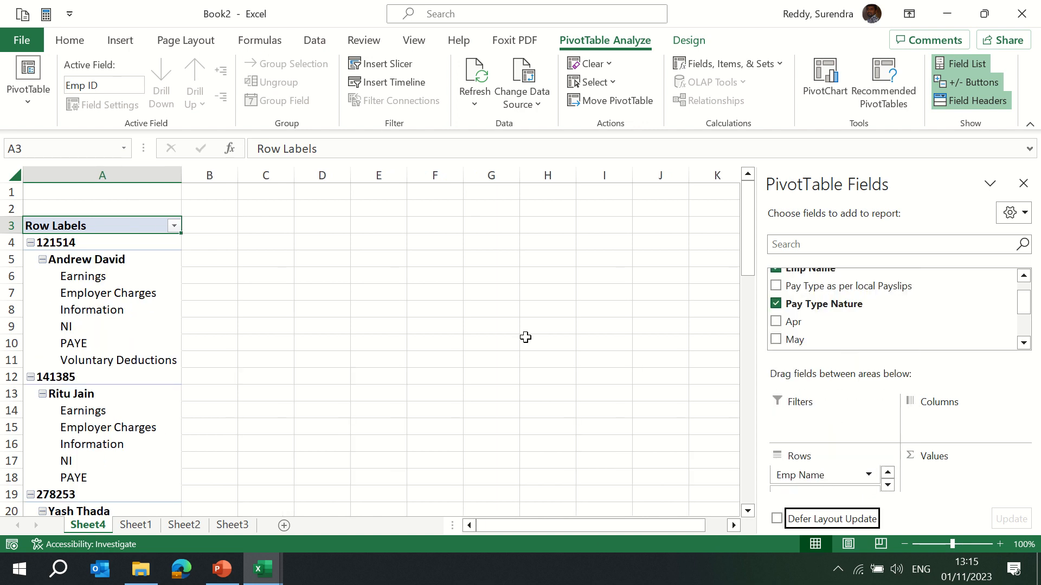
Add the Apr, May, Jun, Jul and Aug fields to Values and close the field list.
drag(838, 323, 959, 473)
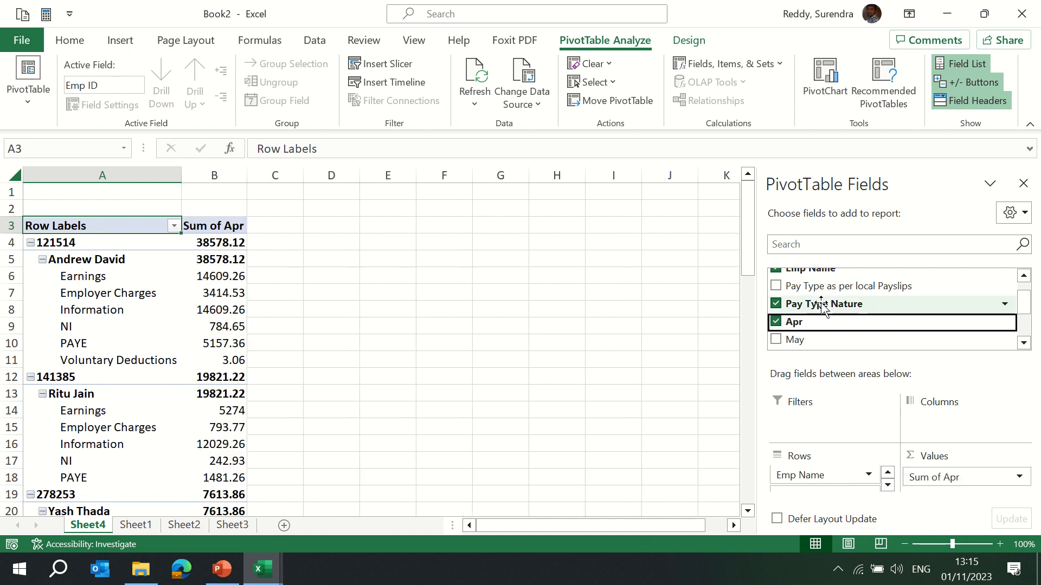
scroll(911, 340, down, 2)
drag(807, 313, 952, 494)
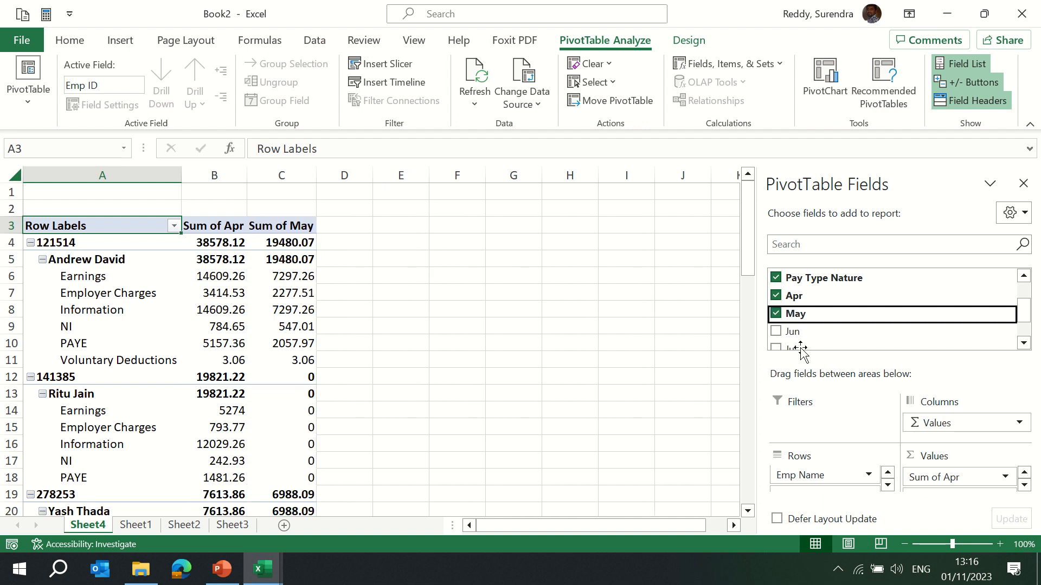
drag(794, 332, 995, 523)
click(776, 331)
click(776, 348)
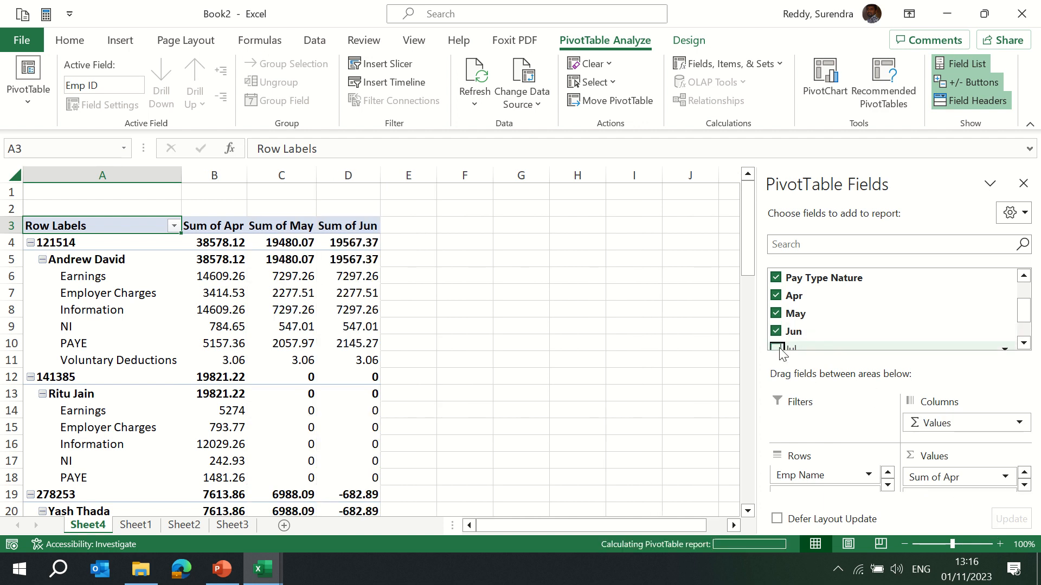
click(1024, 343)
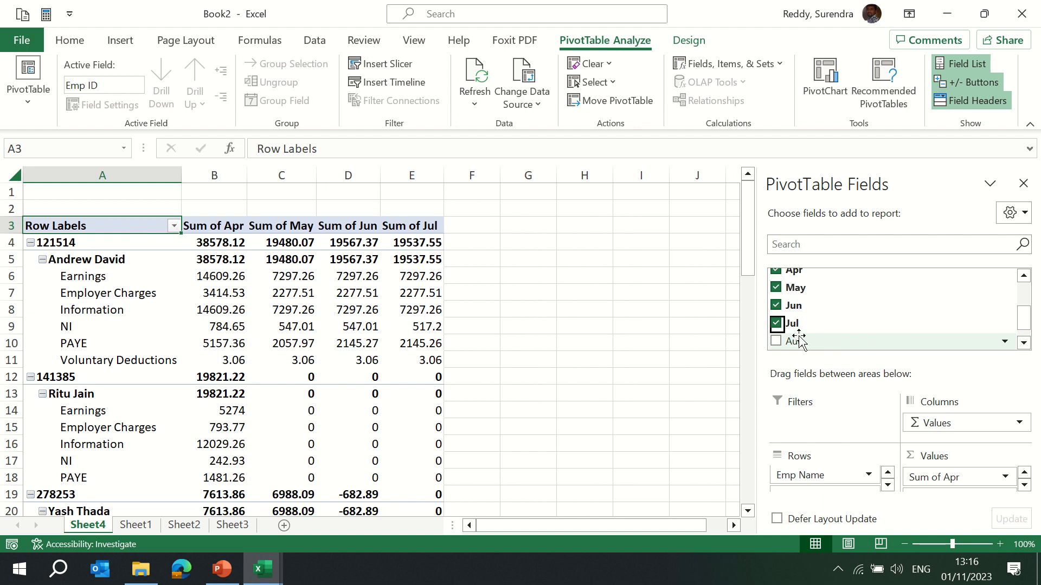
click(776, 341)
click(368, 310)
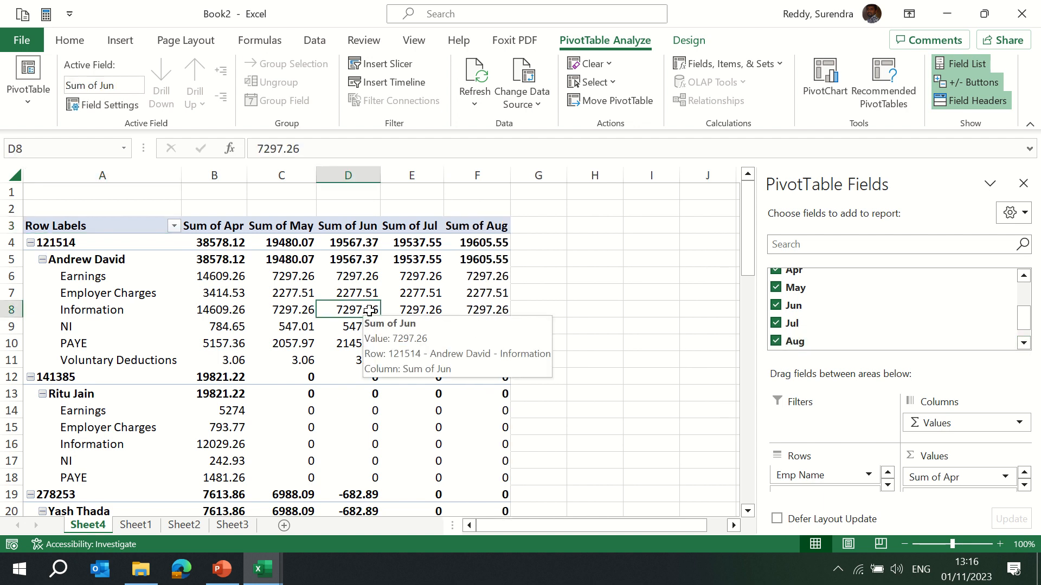
click(1023, 184)
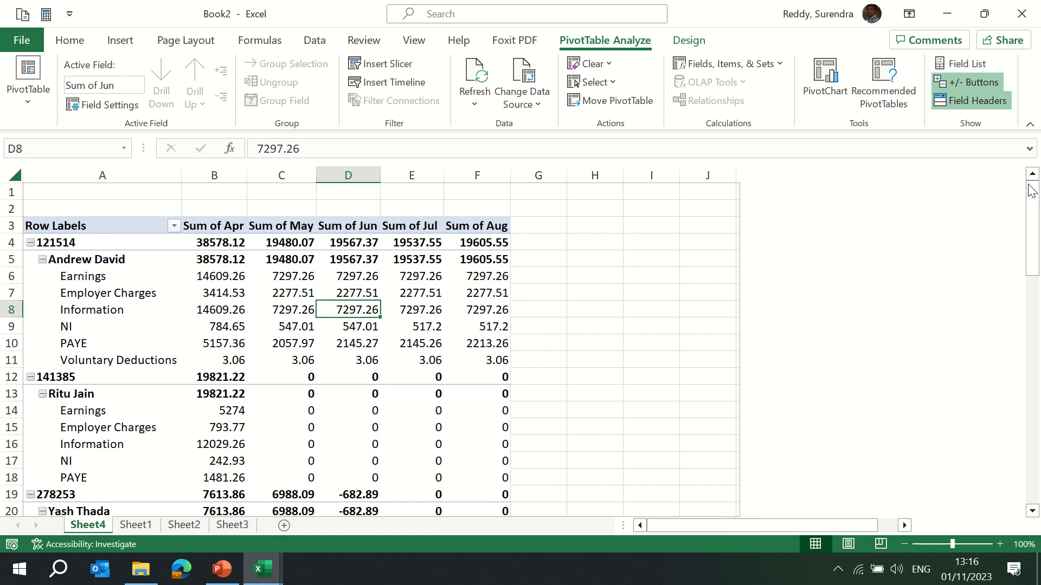
Enable the classic PivotTable layout in the PivotTable Options display settings.
click(53, 244)
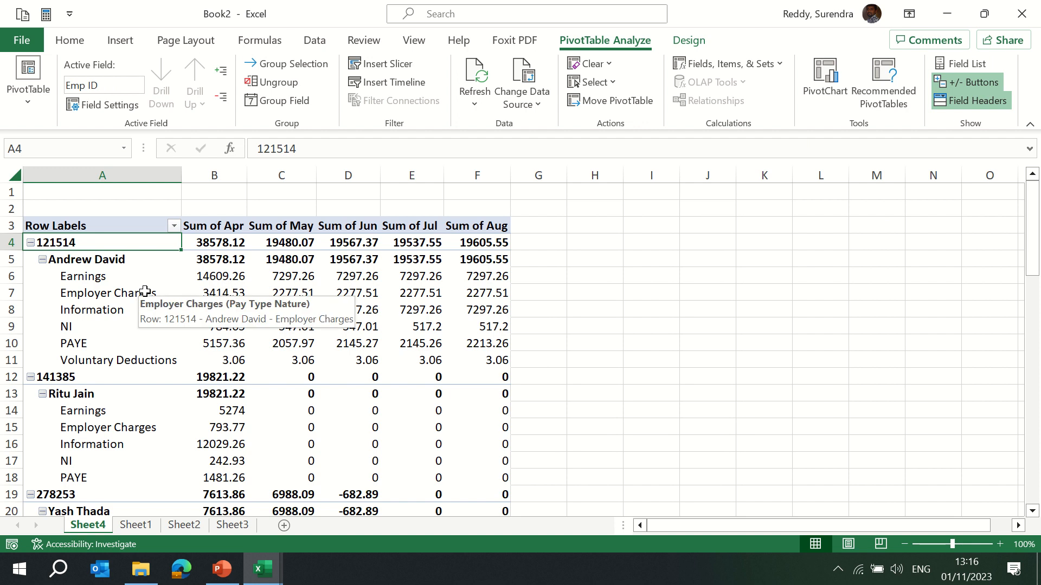
click(73, 279)
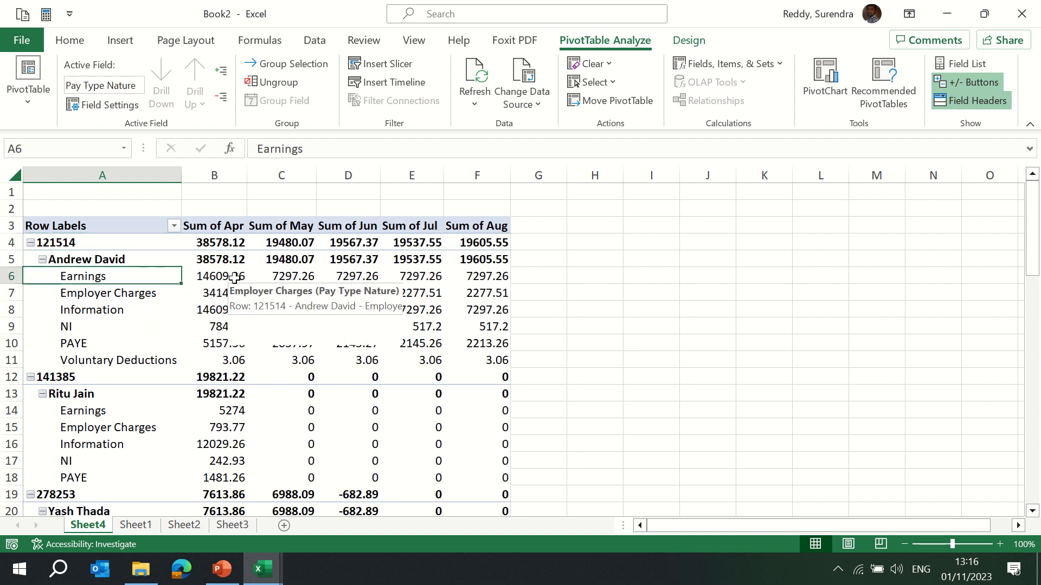
right_click(146, 280)
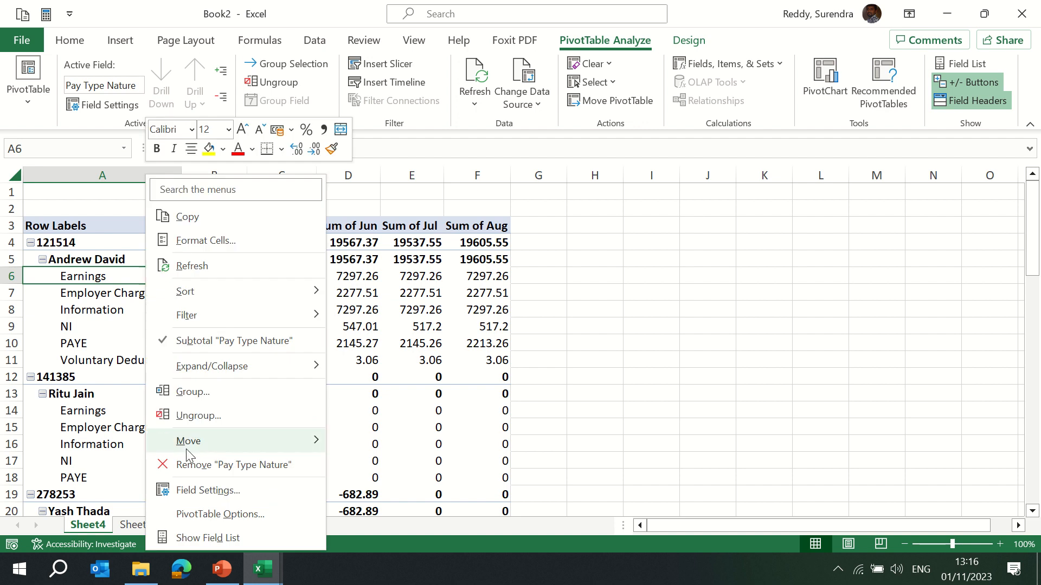
click(236, 515)
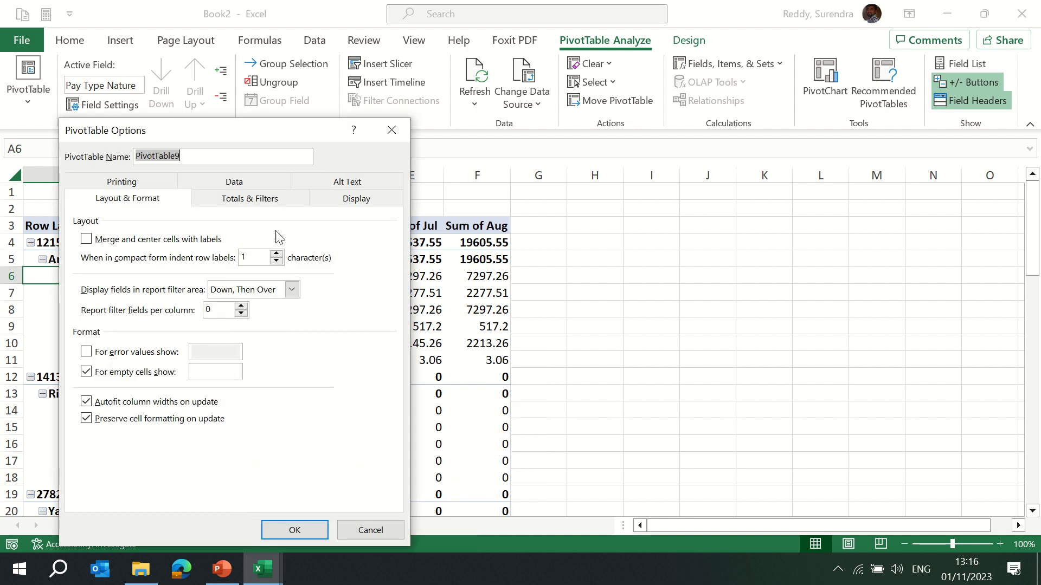
click(358, 200)
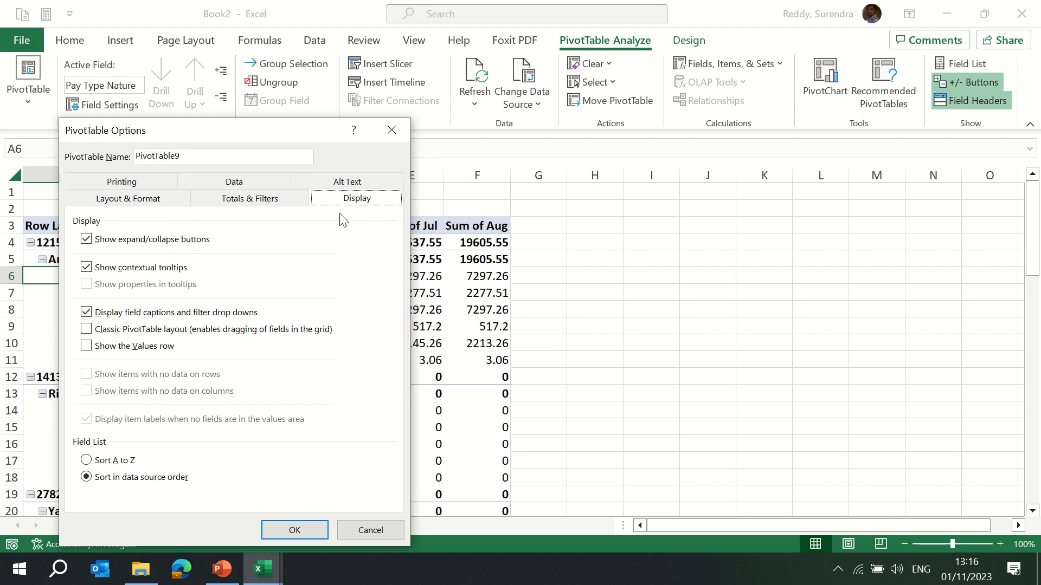
click(87, 331)
click(291, 532)
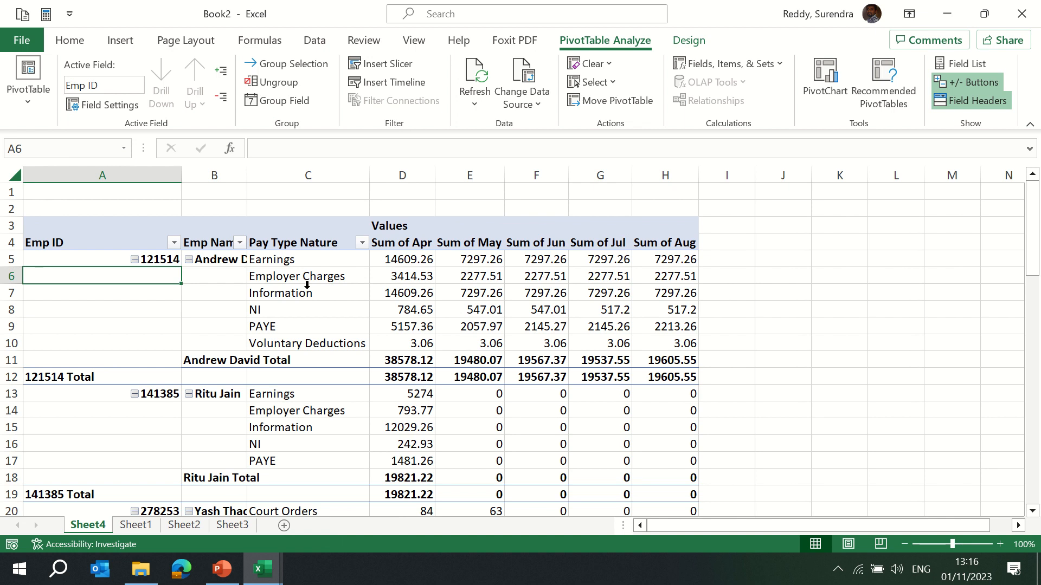
Autofit the column widths of the whole sheet.
key(ctrl+a)
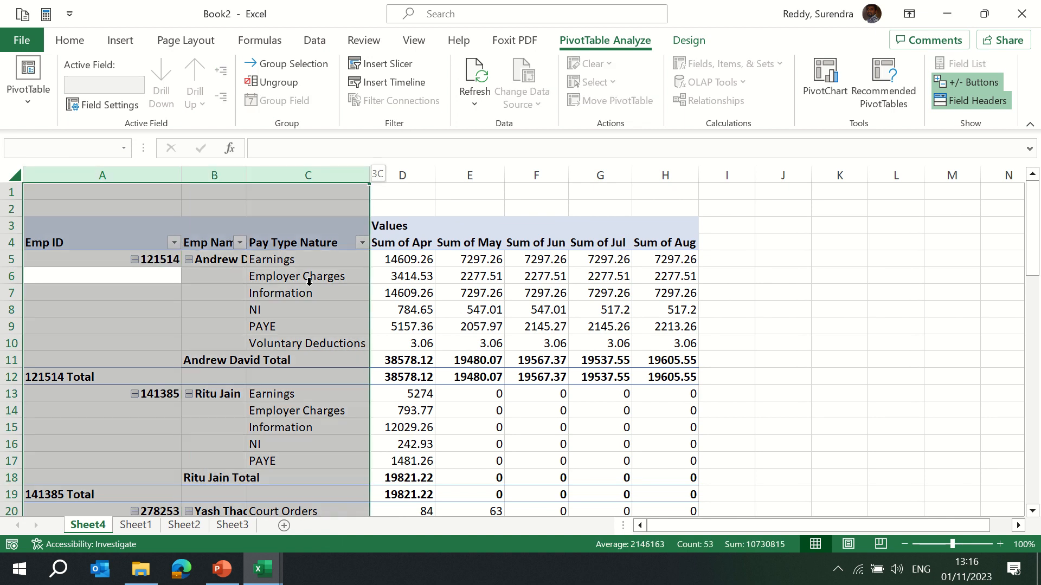
key(alt+o)
key(c)
key(a)
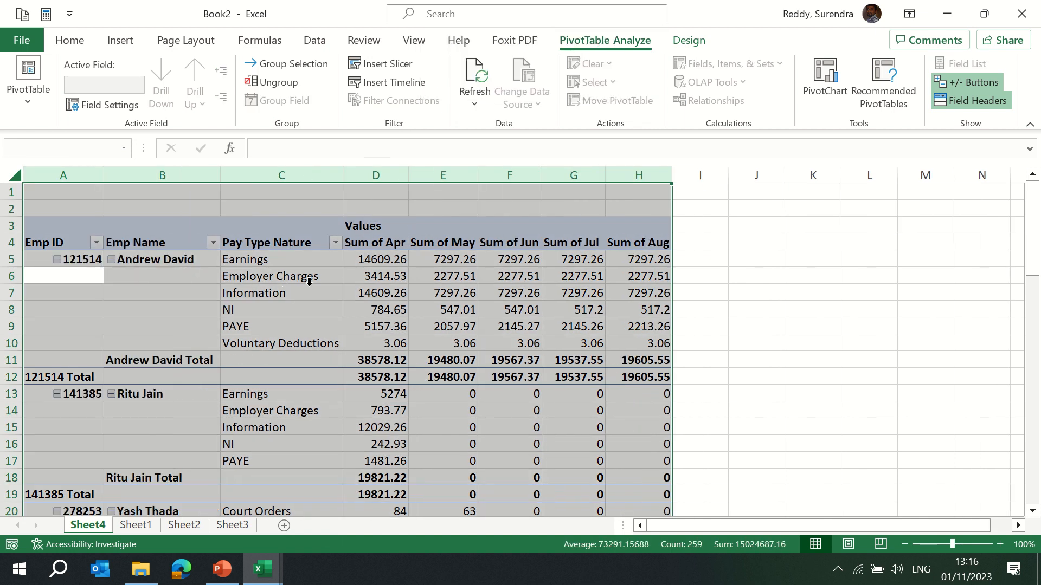
click(80, 273)
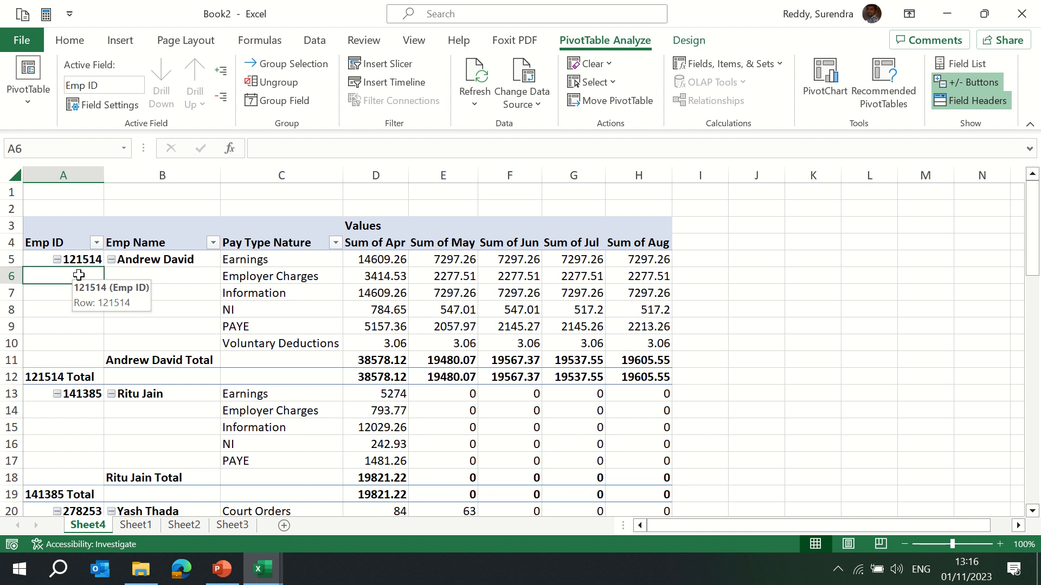
Turn off all subtotals in the PivotTable.
click(174, 362)
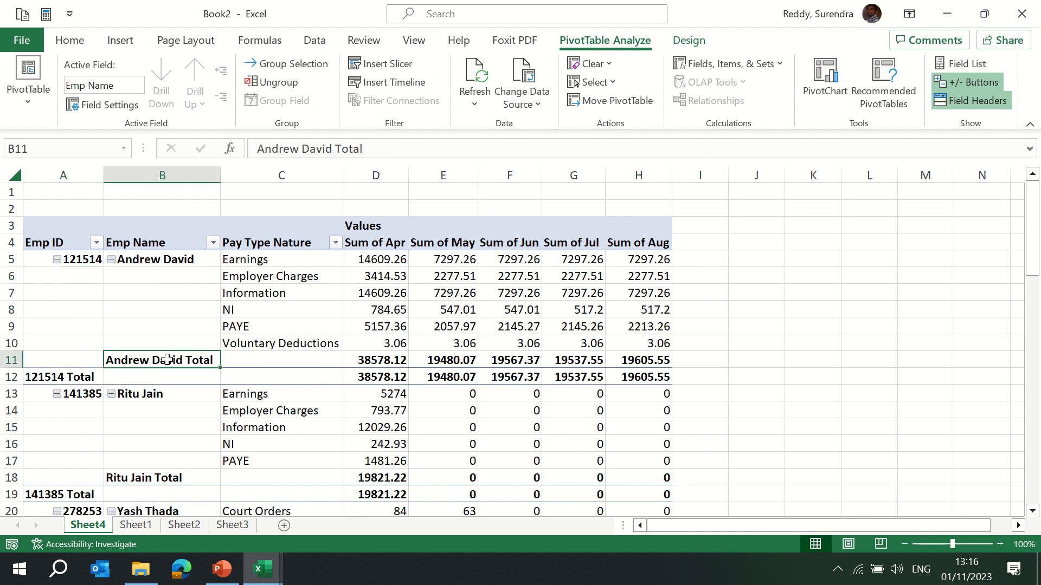
right_click(167, 361)
click(147, 362)
click(688, 40)
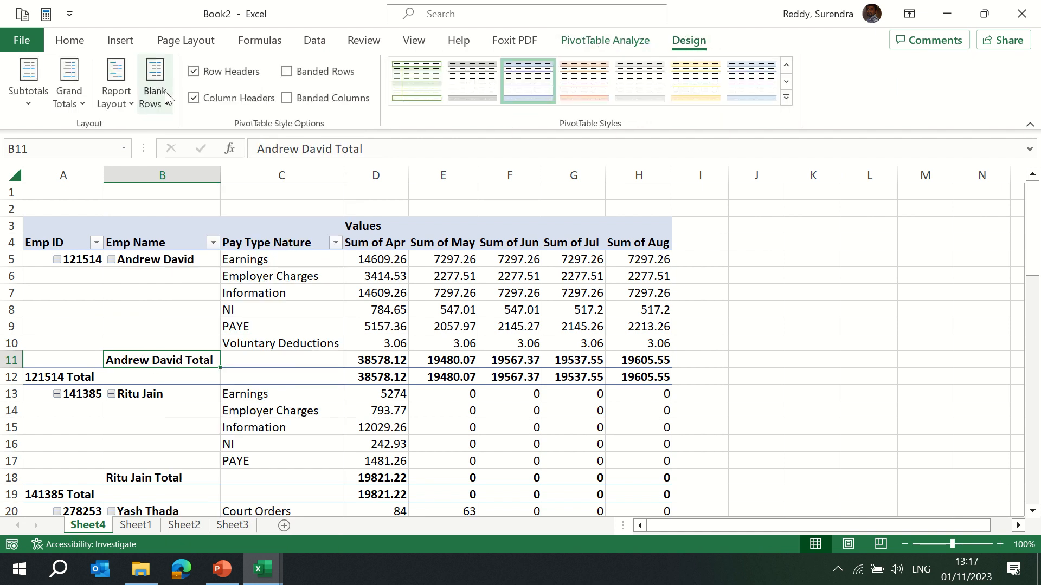
click(28, 100)
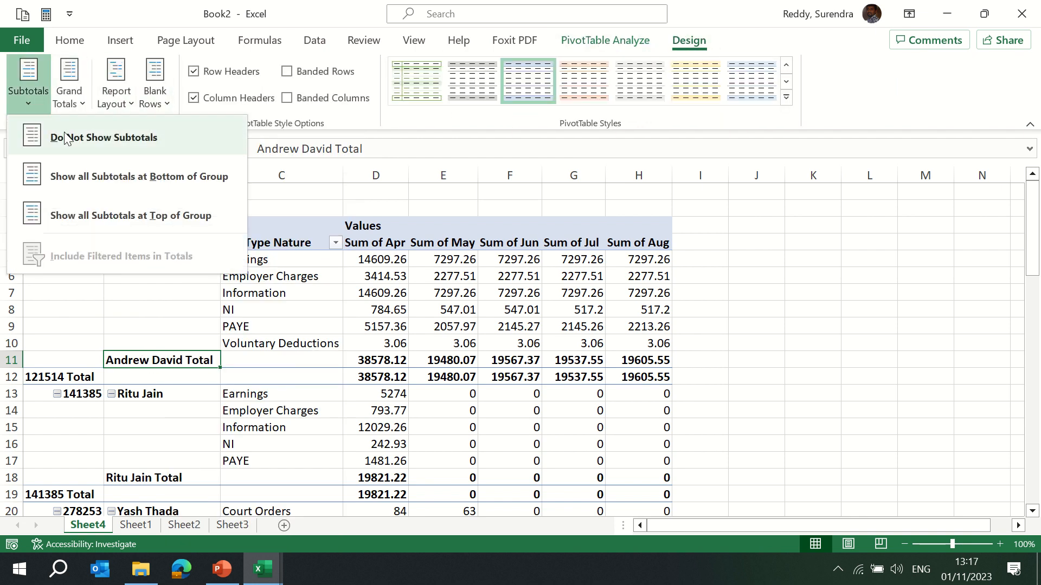
click(83, 139)
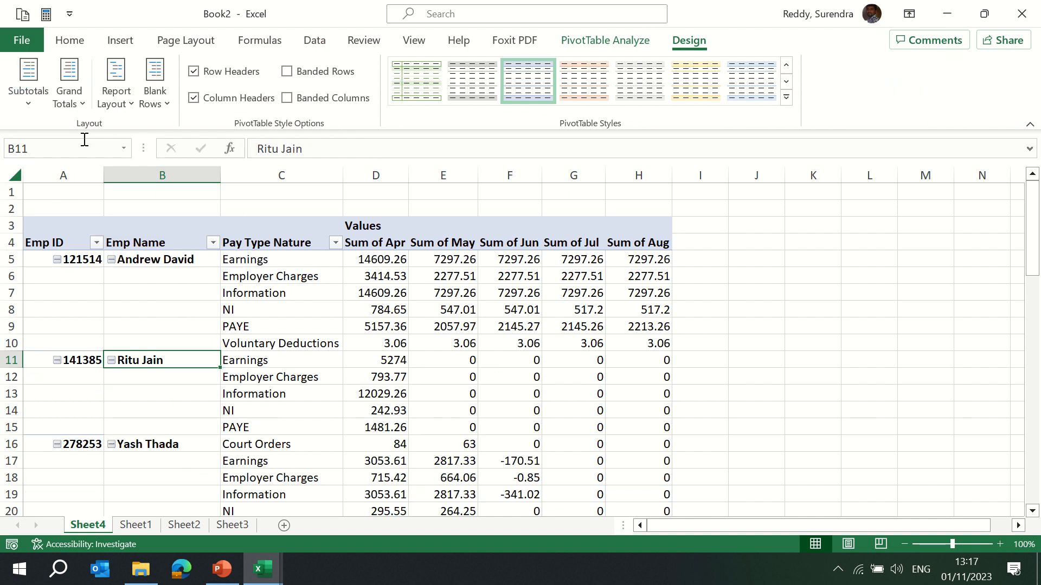
Show all subtotals at the bottom of each group.
click(31, 105)
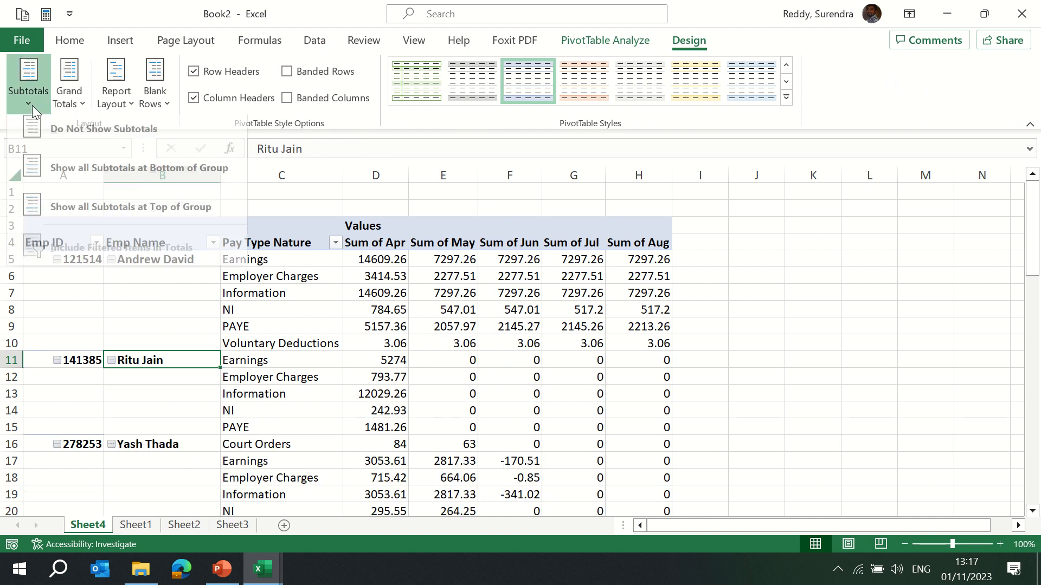
click(121, 183)
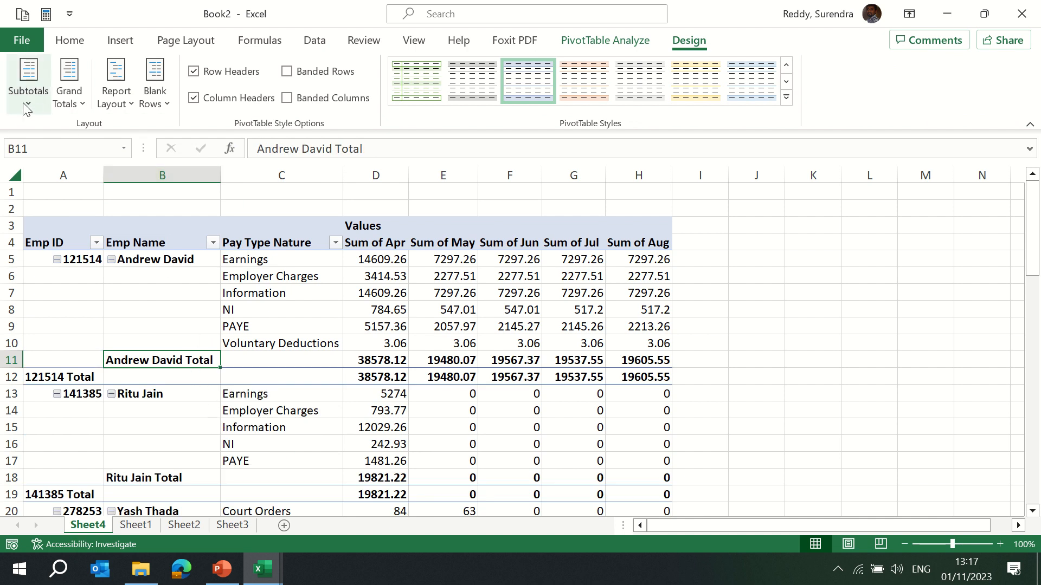
click(28, 87)
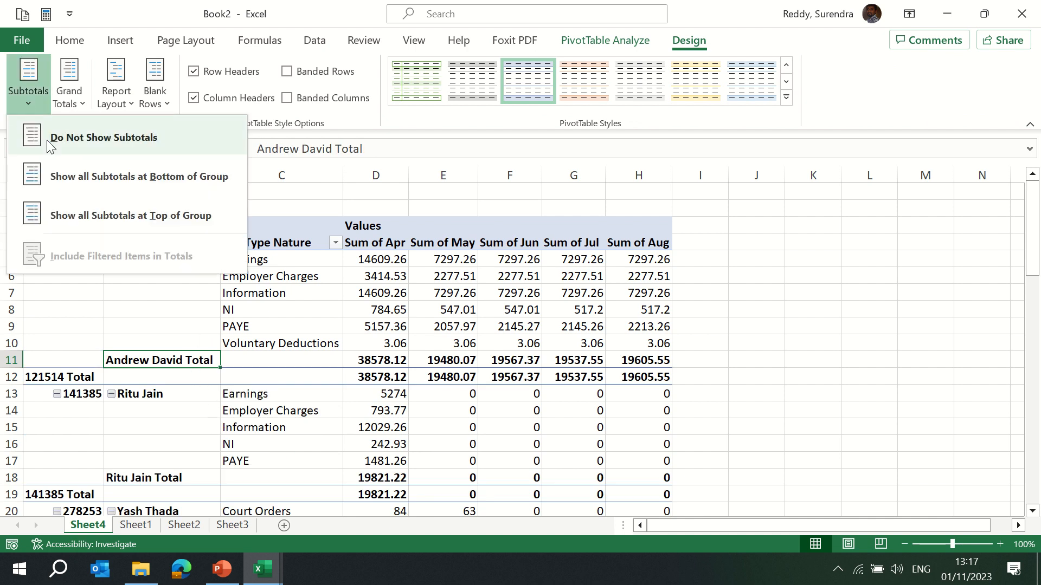
Try placing subtotals at the top of each group, then turn off all subtotals in the PivotTable.
click(138, 219)
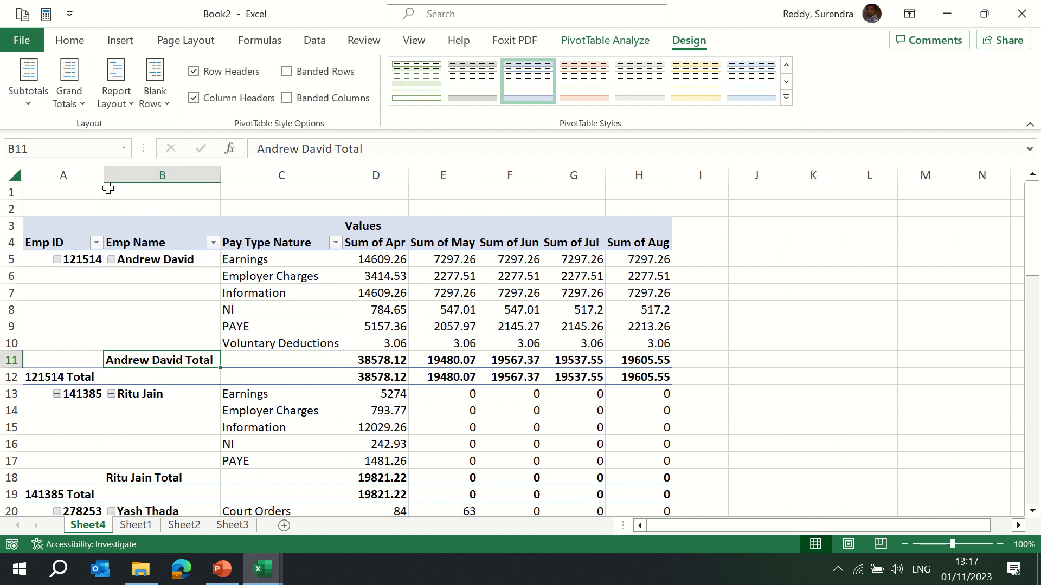
click(24, 96)
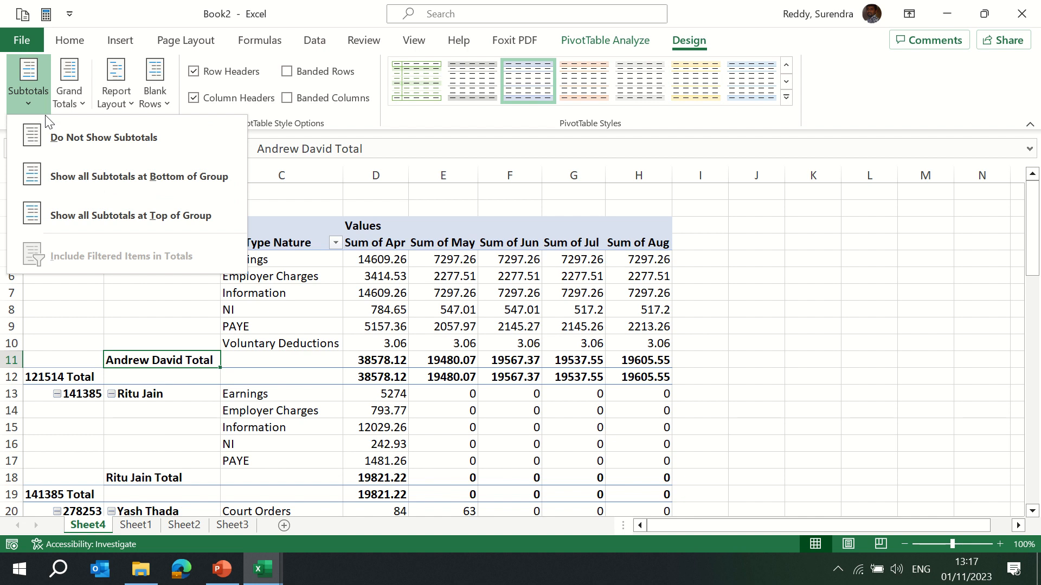
click(73, 138)
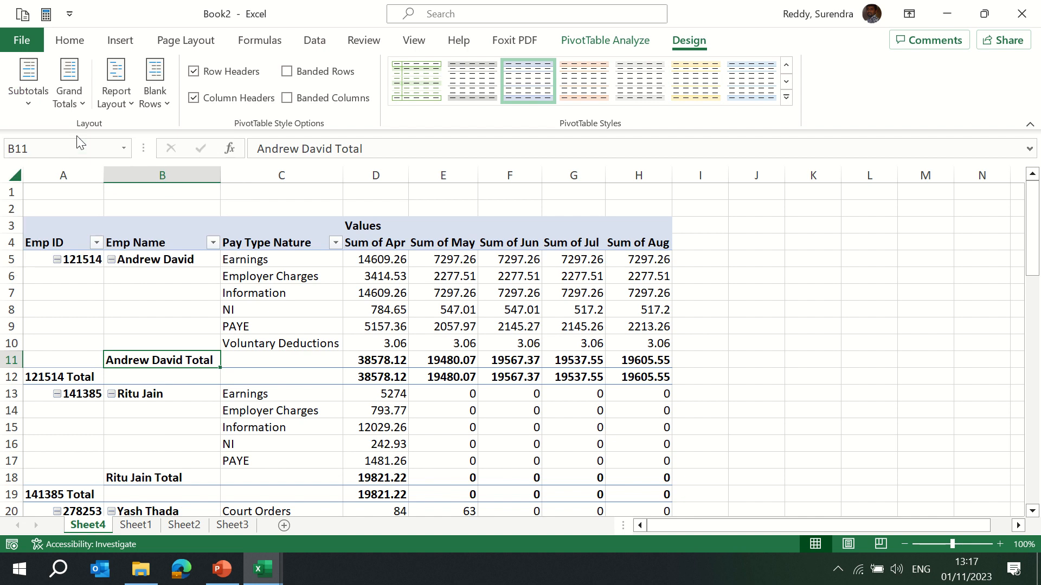
click(26, 97)
click(113, 217)
click(29, 100)
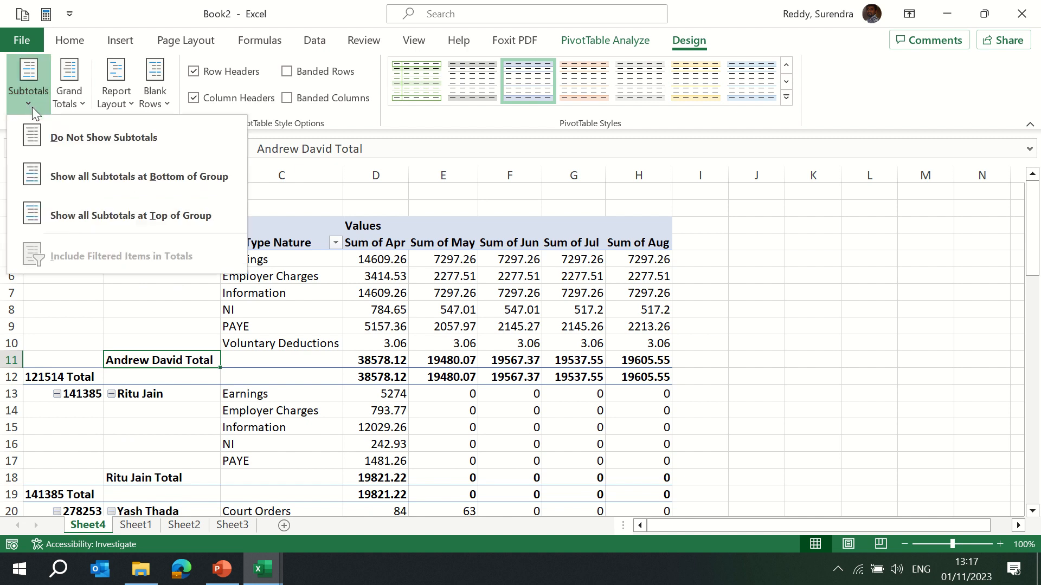
click(79, 142)
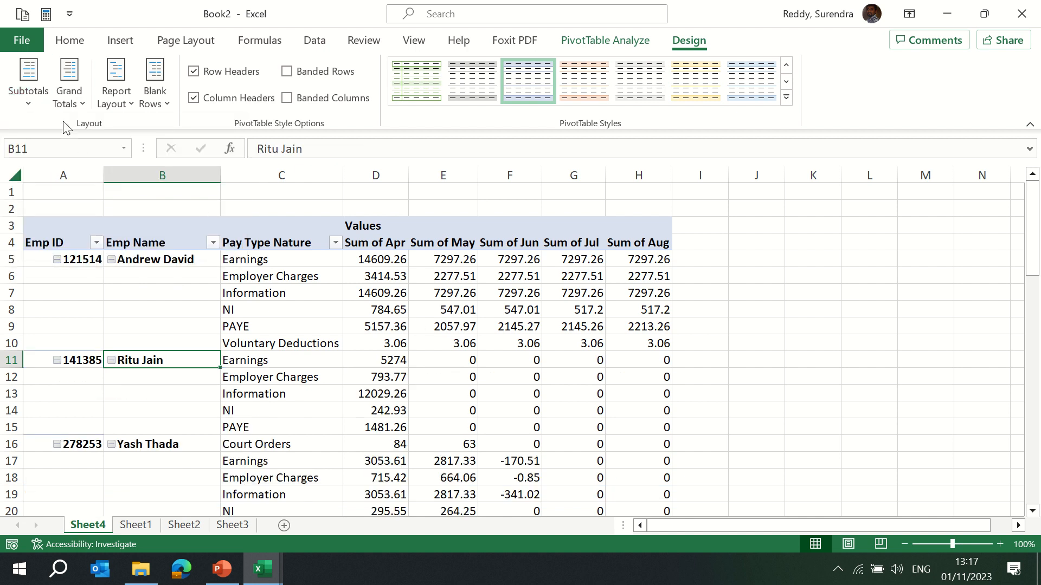
Cycle the grand totals through each option, ending with grand totals on for columns only.
click(80, 104)
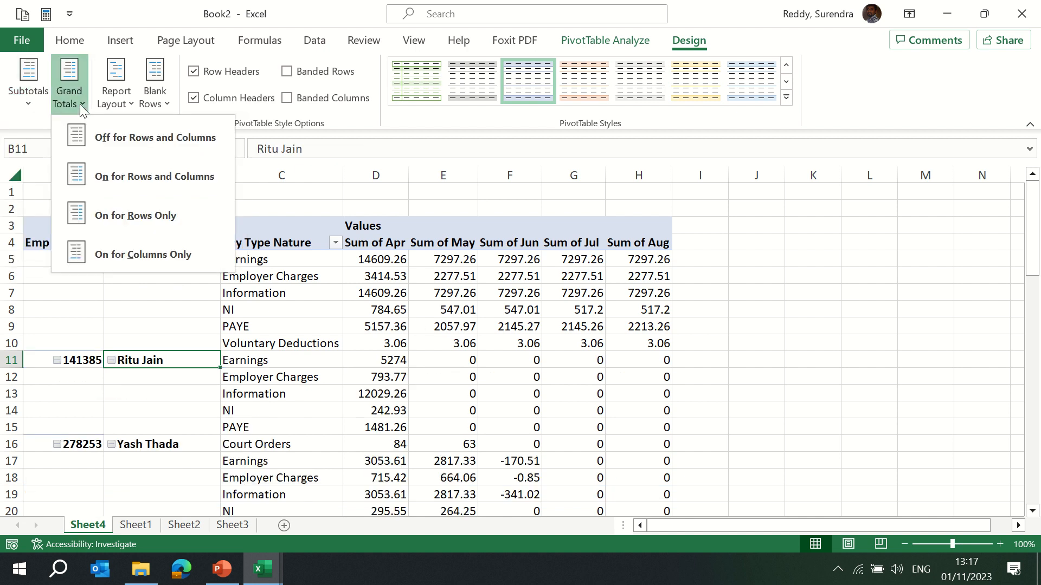
click(170, 144)
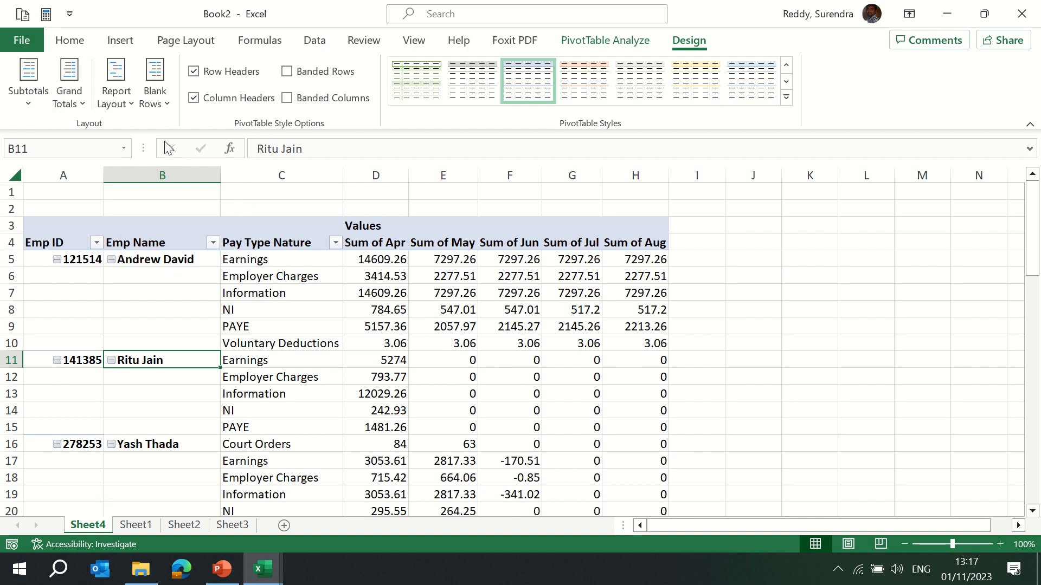
click(77, 103)
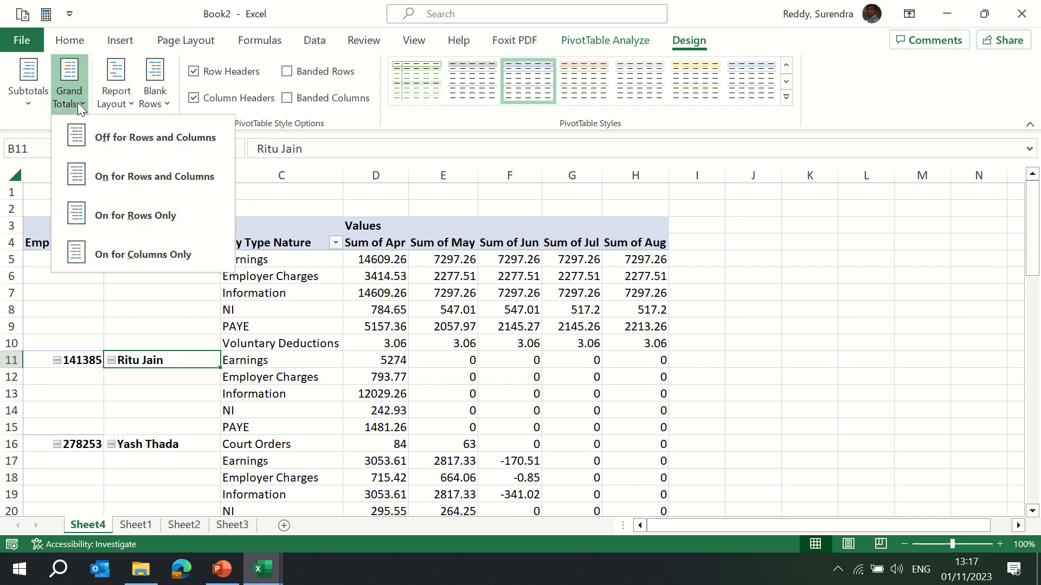
click(135, 178)
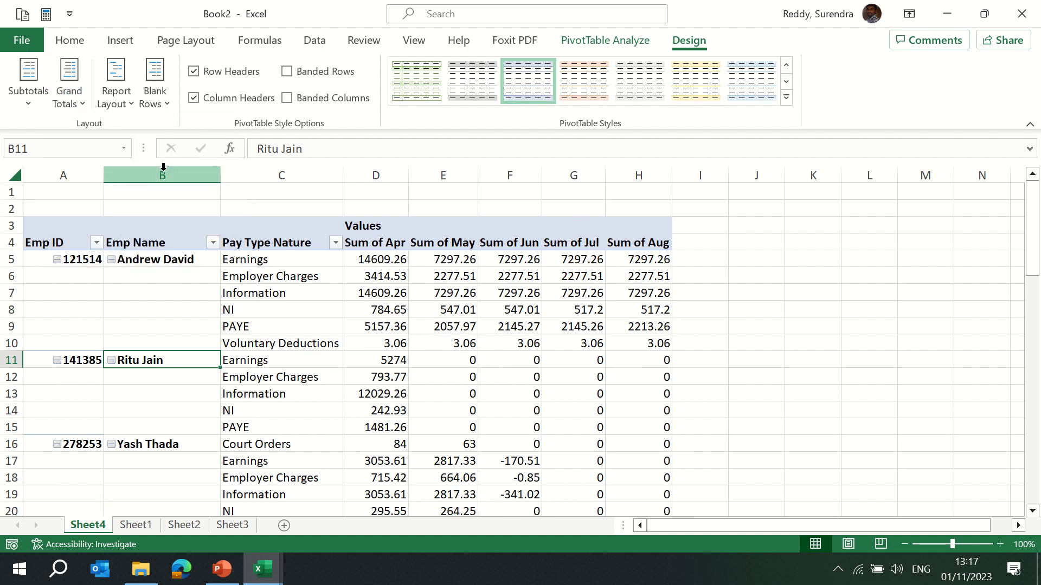
click(70, 91)
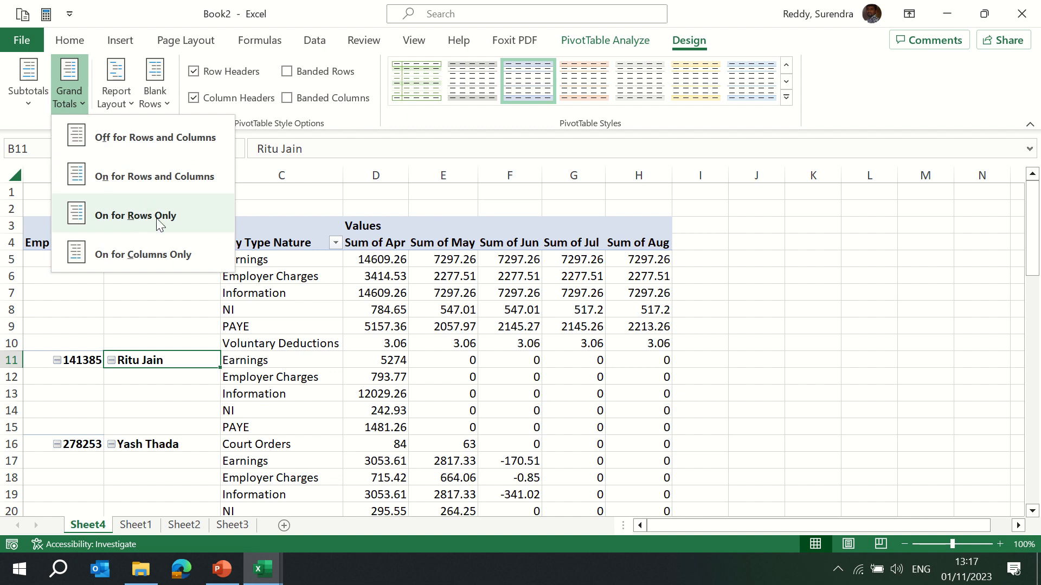
click(157, 218)
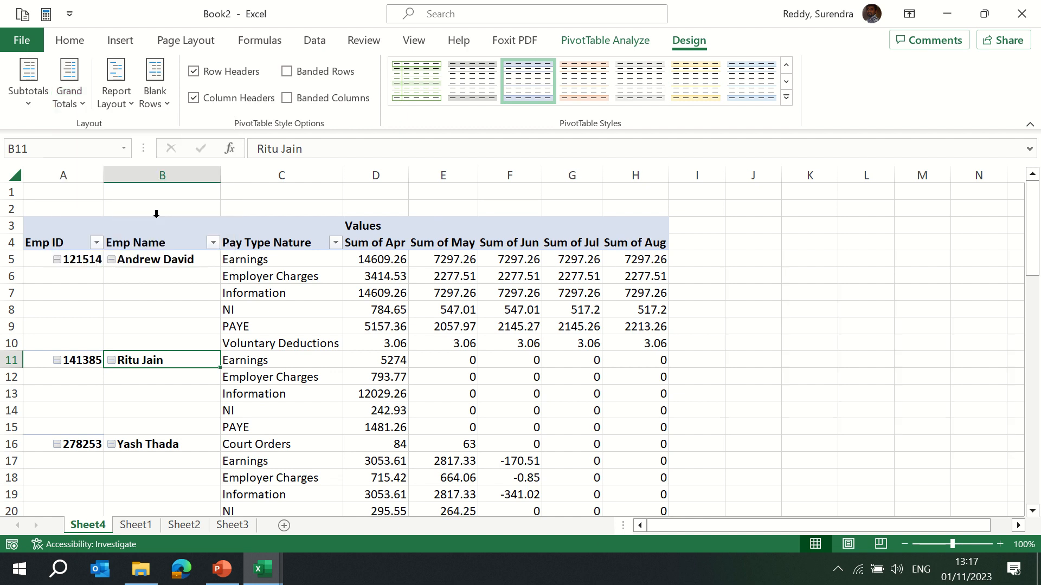
click(85, 110)
click(157, 250)
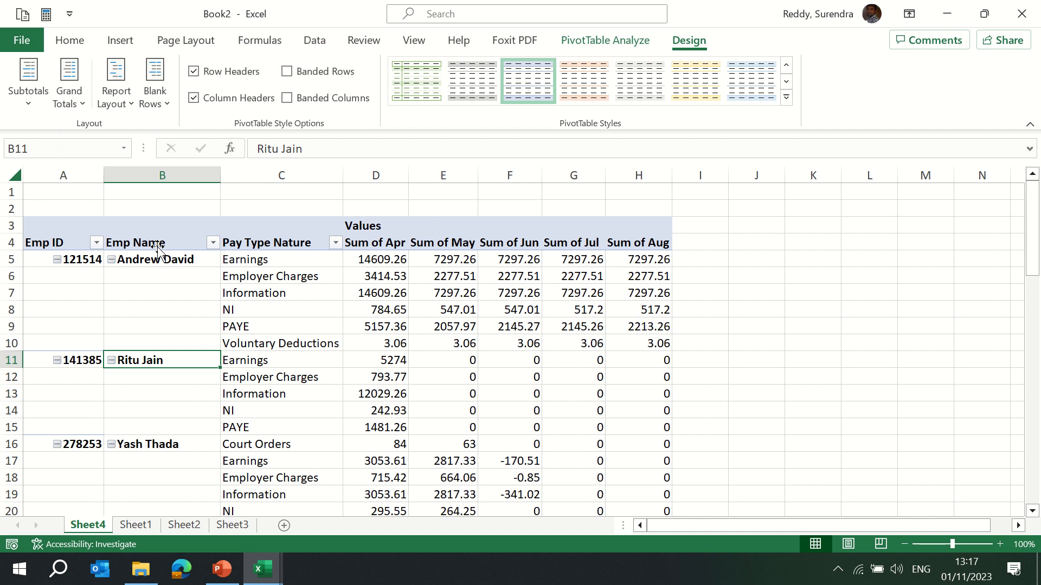
Select the Sum of Aug header and review the grand totals options without changing them.
click(645, 236)
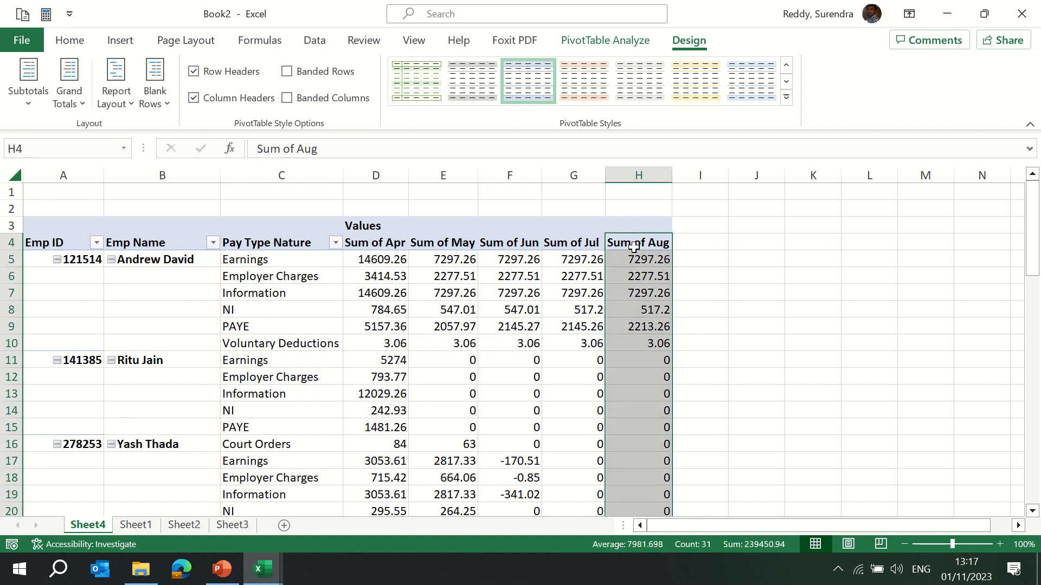
click(633, 246)
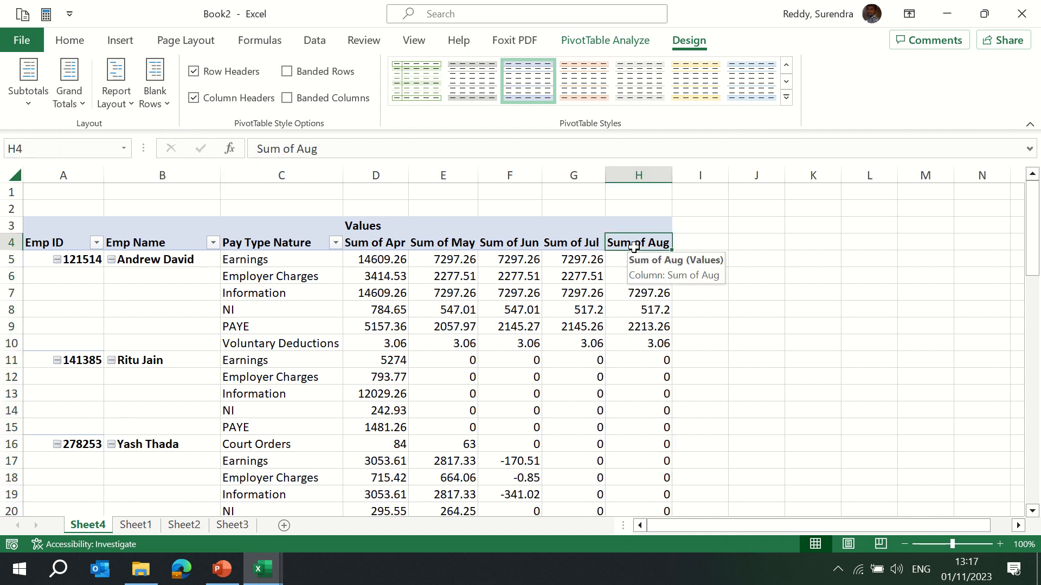
click(80, 106)
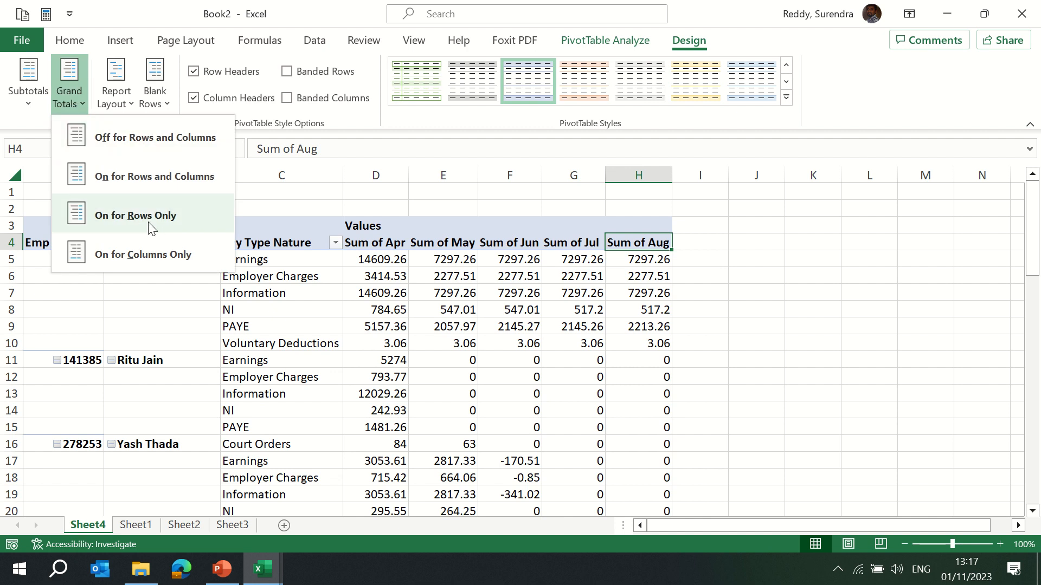
click(335, 313)
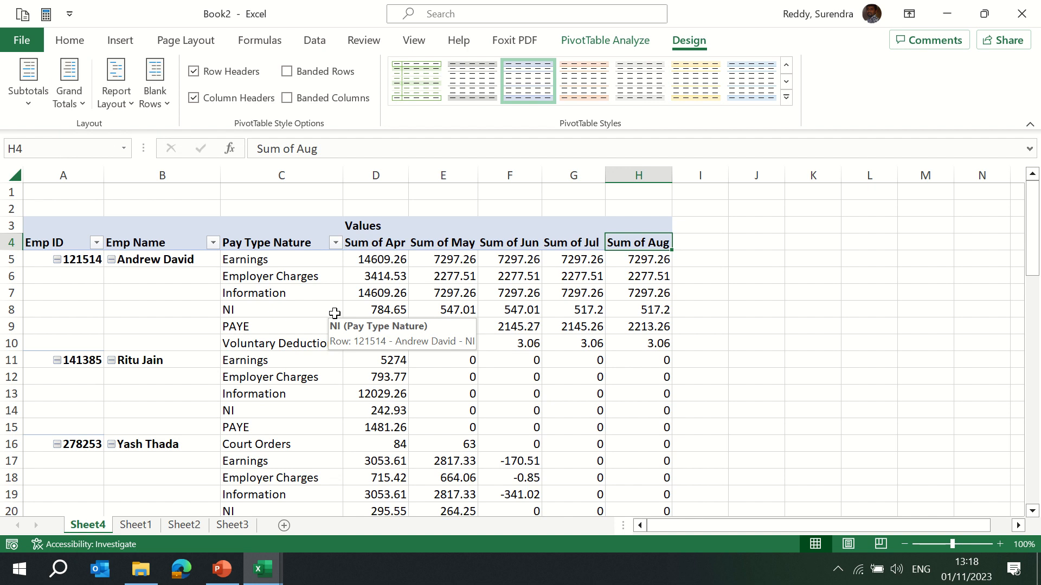
click(128, 104)
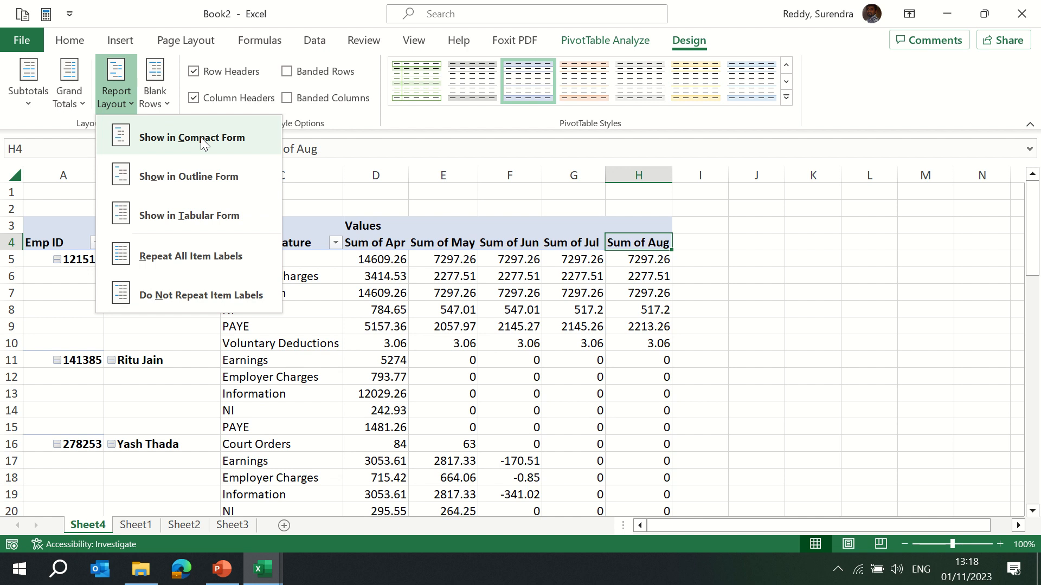
click(225, 147)
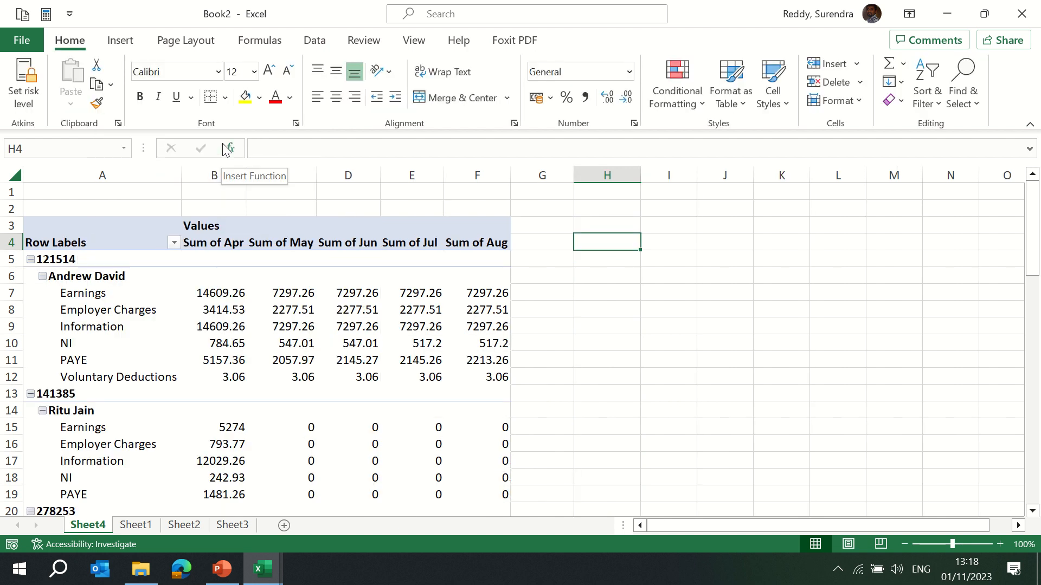
key(ctrl+z)
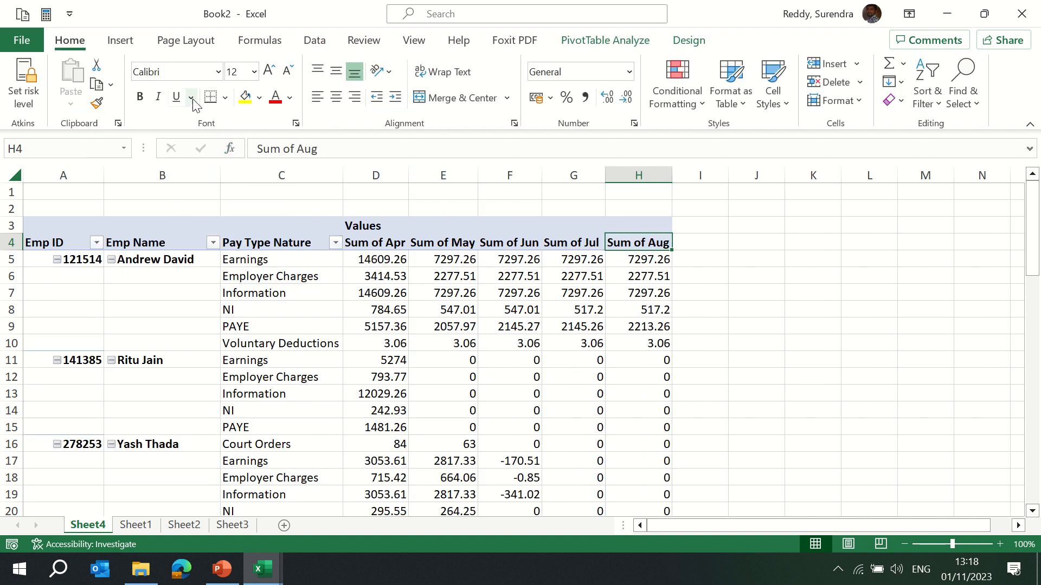
Try the compact and outline report layouts, then show the PivotTable in tabular form.
click(689, 41)
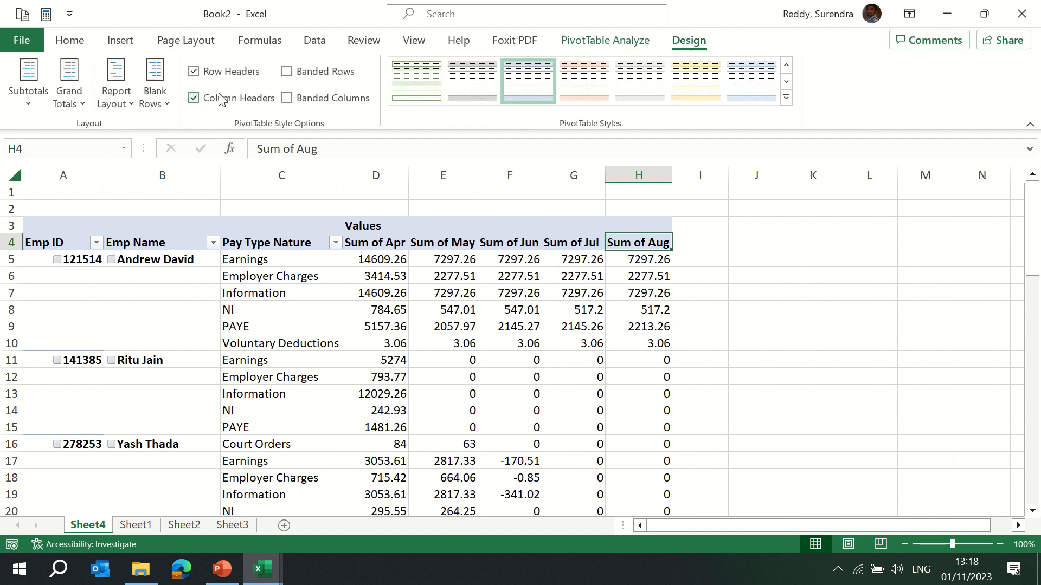
click(116, 100)
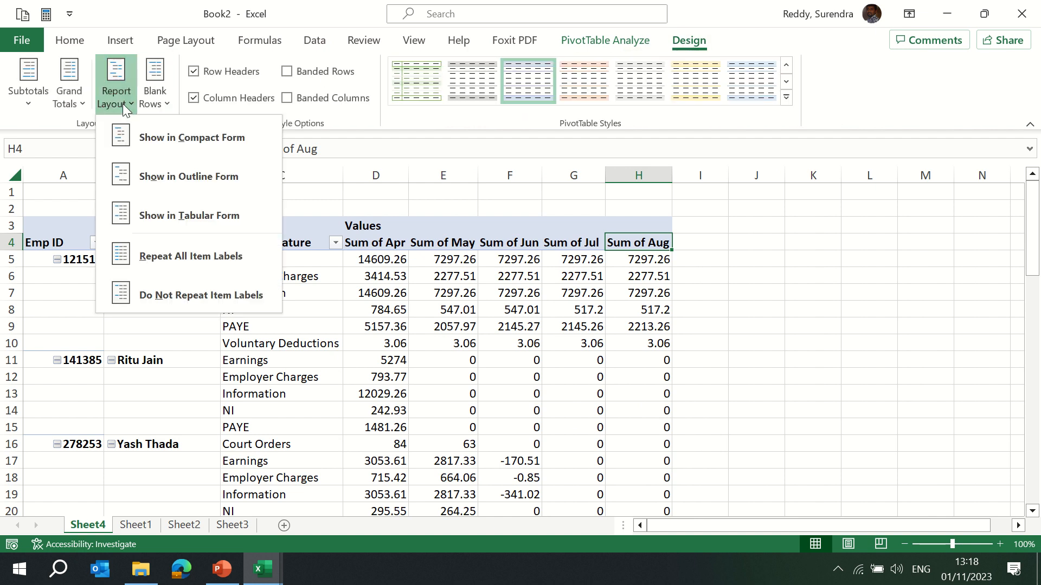
click(190, 143)
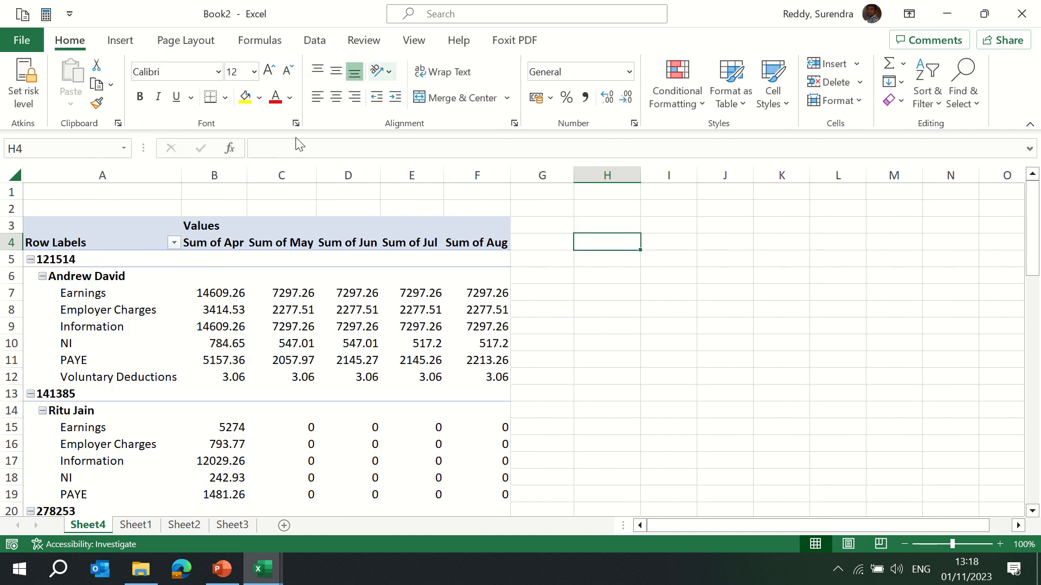
click(239, 293)
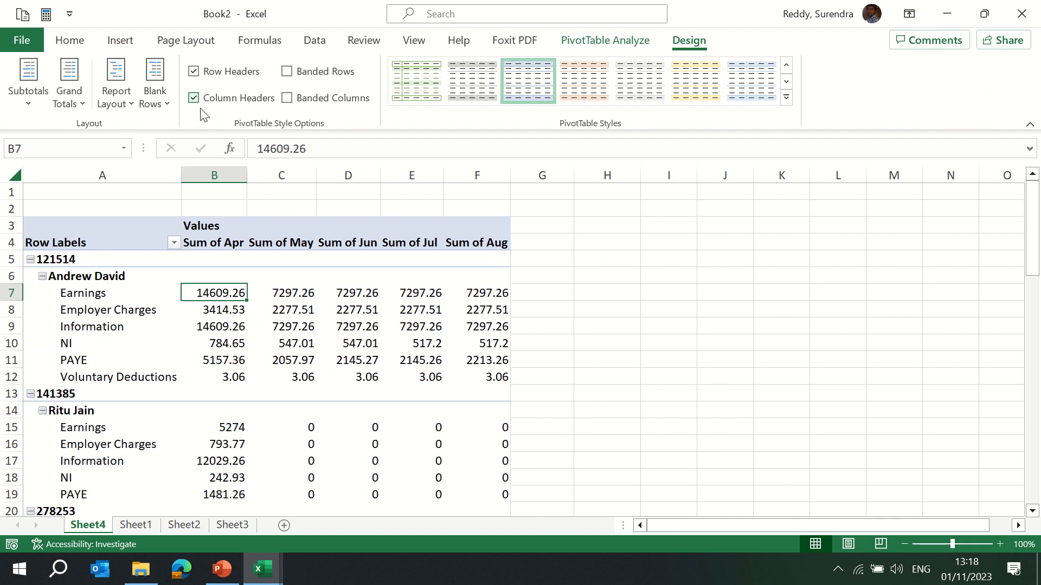
click(118, 96)
click(166, 177)
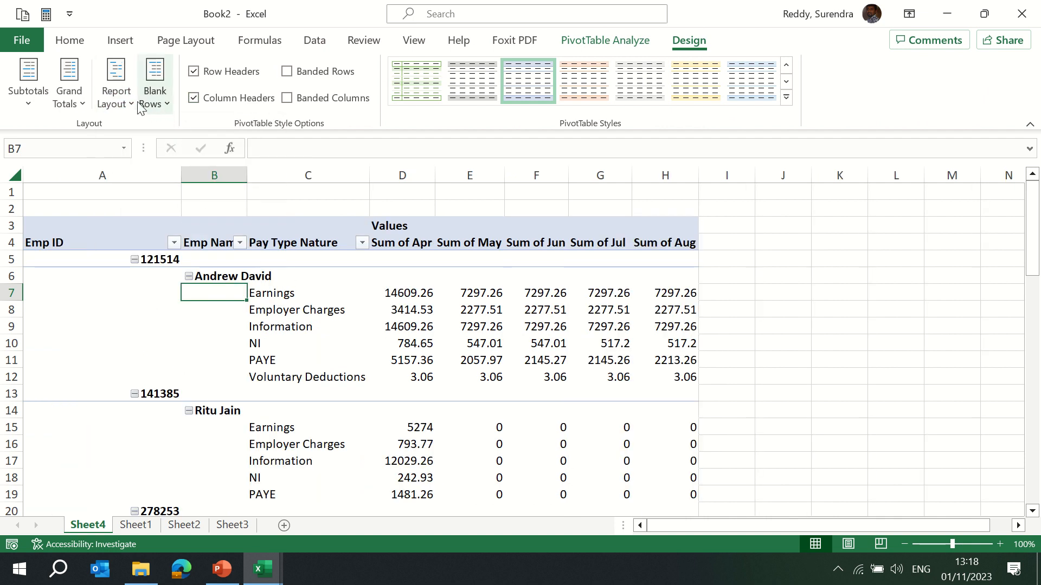
click(120, 99)
click(175, 217)
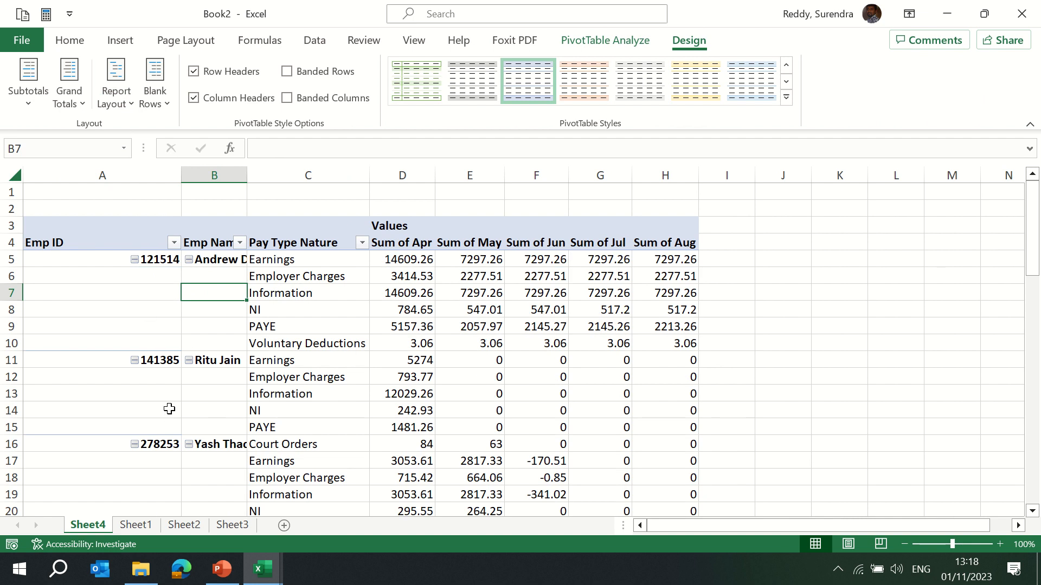
Select the PivotTable columns A to H and autofit their column widths.
key(Left)
key(ctrl+space)
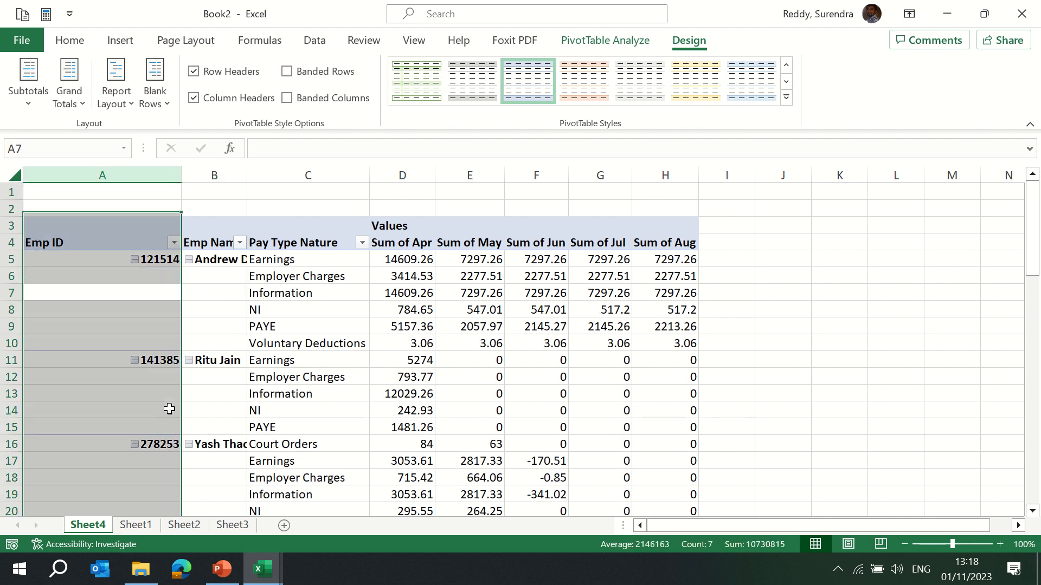
key(shift+Right)
key(shift+Right)
key(shift+Right)
key(shift+Right)
key(shift+Right)
key(shift+Right)
key(shift+Right)
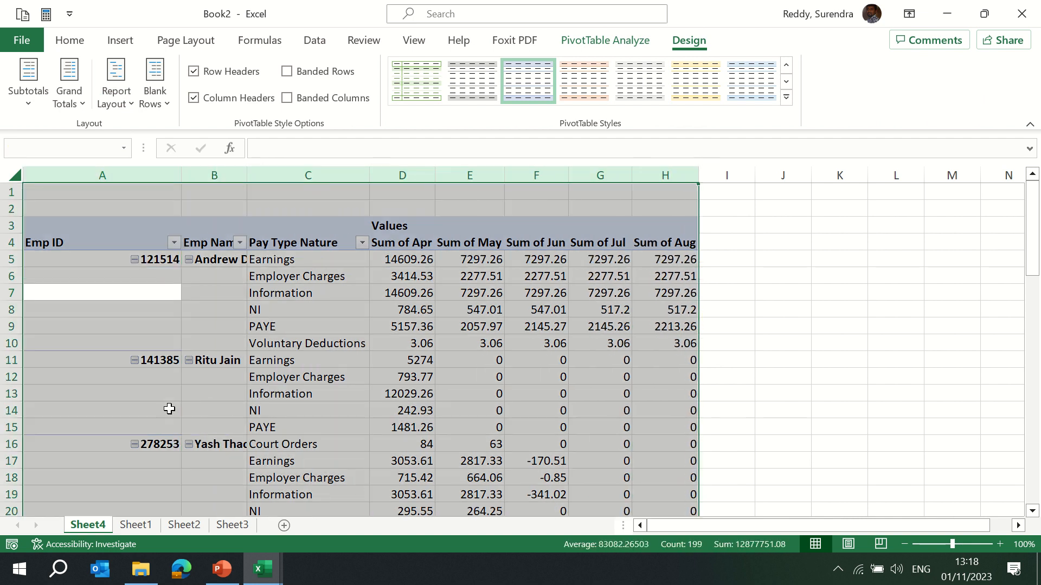
key(alt+o)
key(c)
key(a)
click(117, 261)
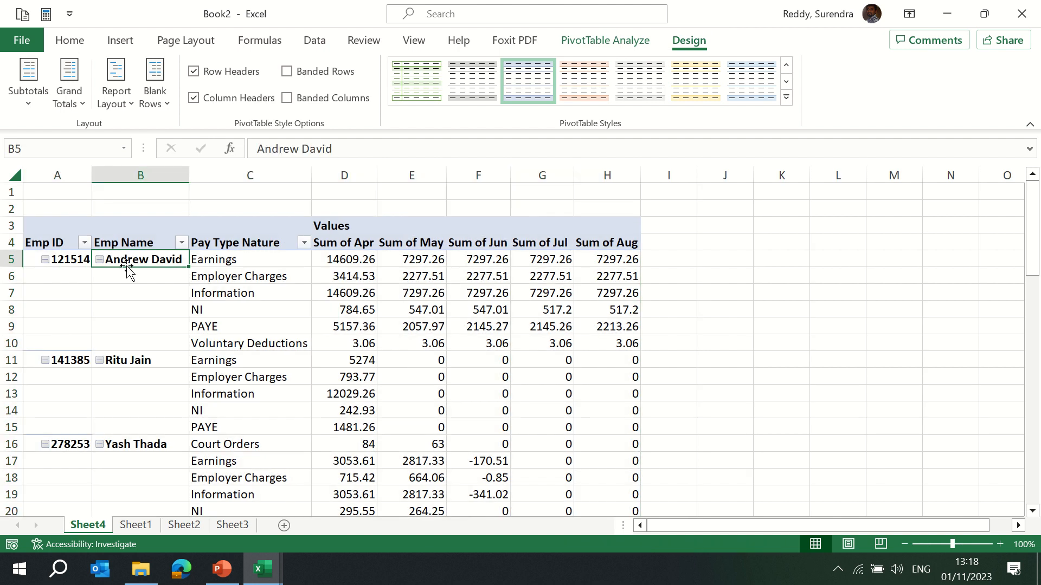
Repeat all item labels in the PivotTable, then switch back to not repeating item labels.
click(160, 282)
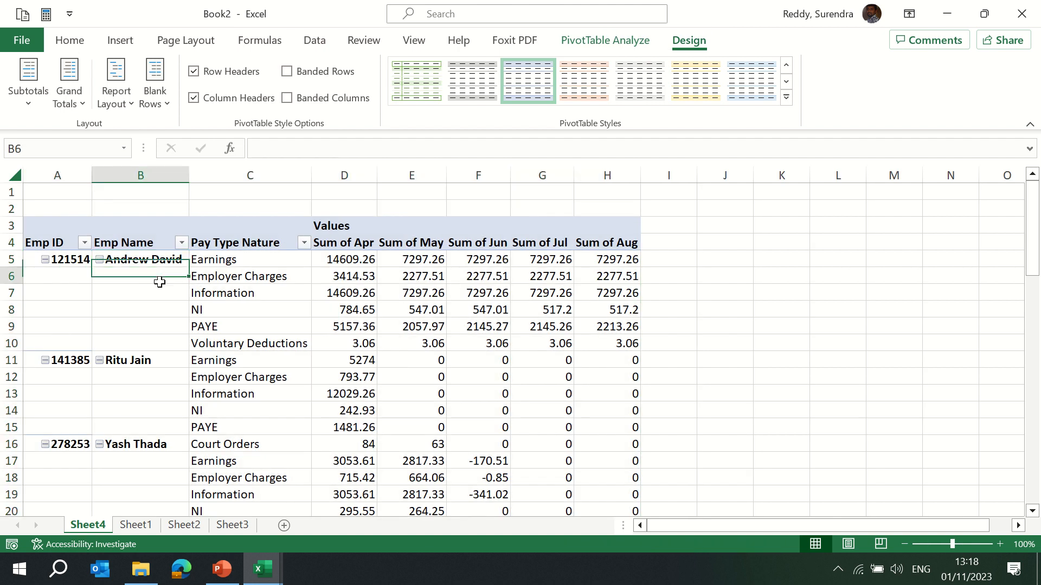
click(125, 102)
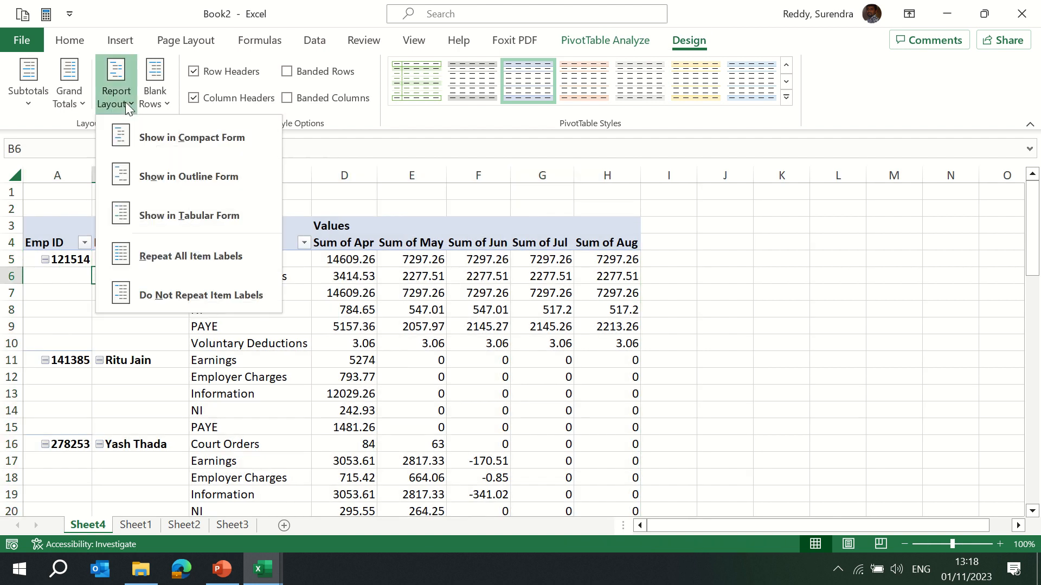
click(202, 265)
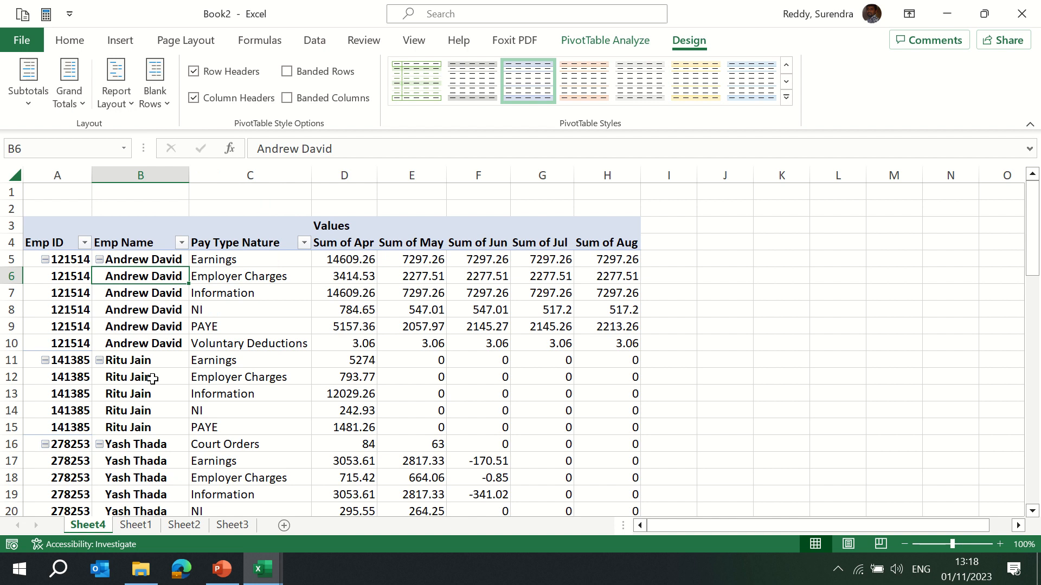
click(130, 105)
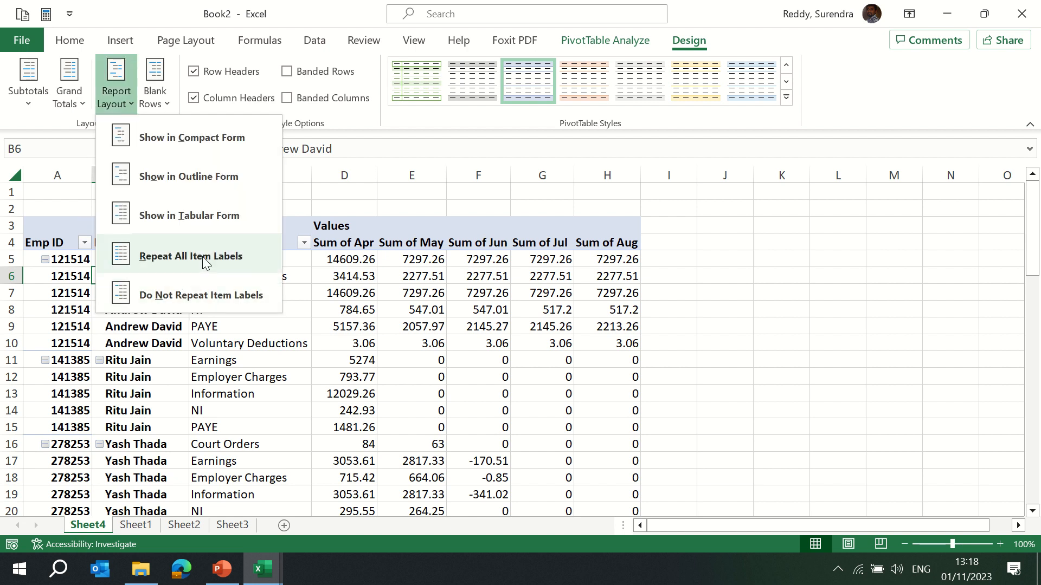
click(165, 297)
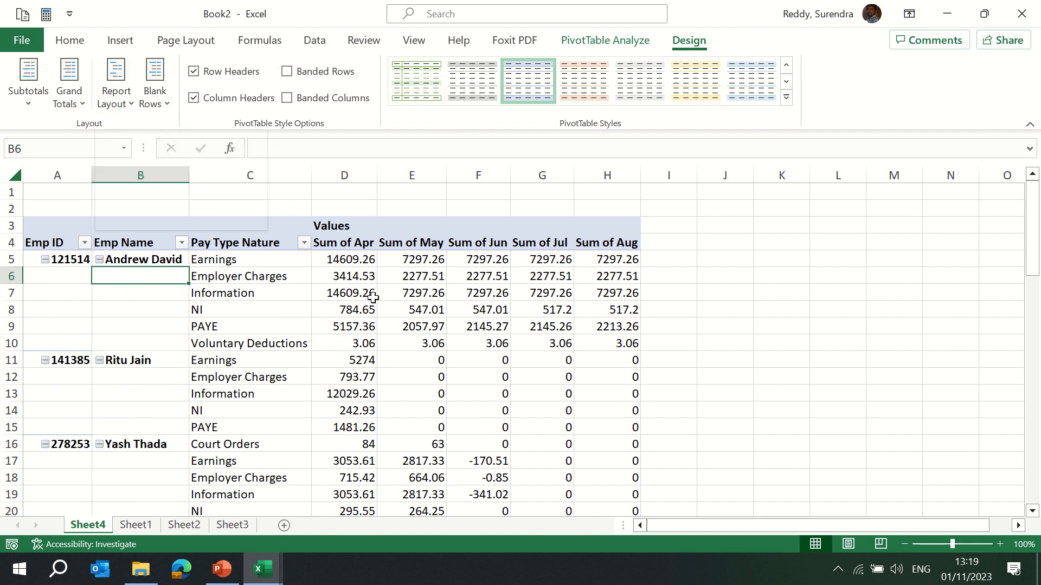
Turn off the row headers style option for the PivotTable.
click(195, 75)
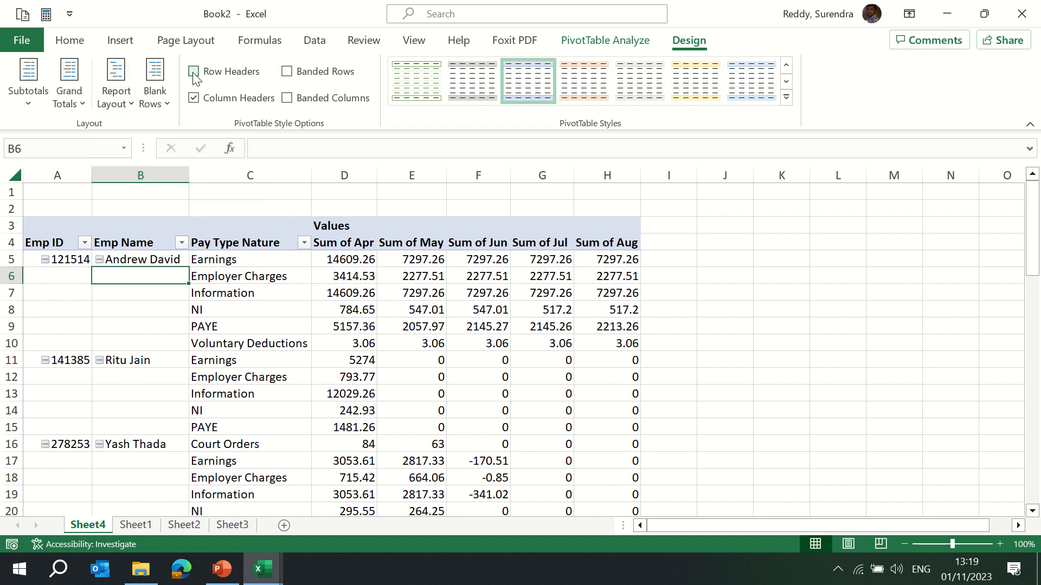
Toggle the row headers and column headers style options off and on, finishing with both turned on.
click(195, 76)
click(194, 75)
click(195, 75)
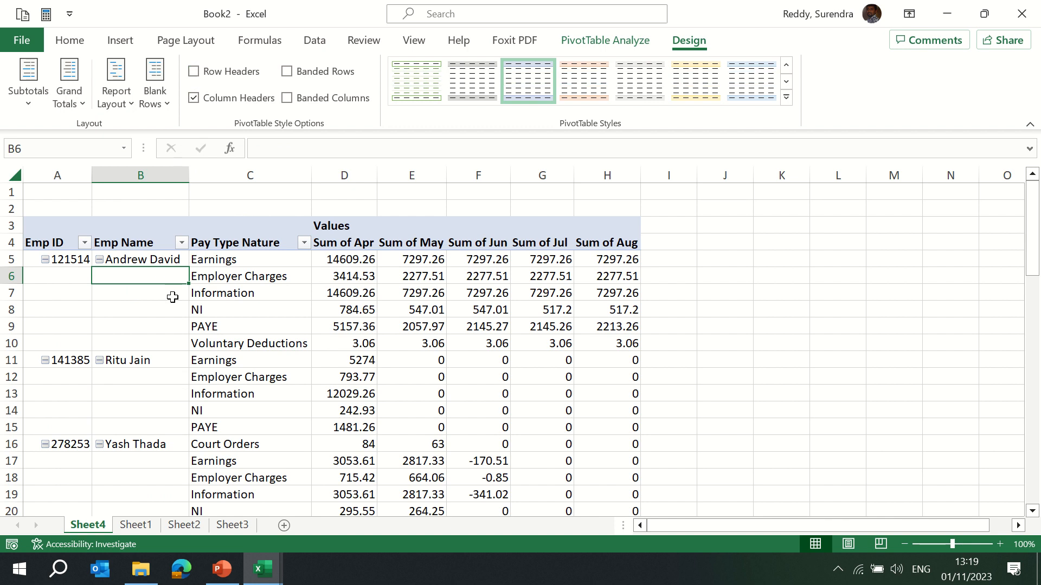
click(142, 259)
click(195, 72)
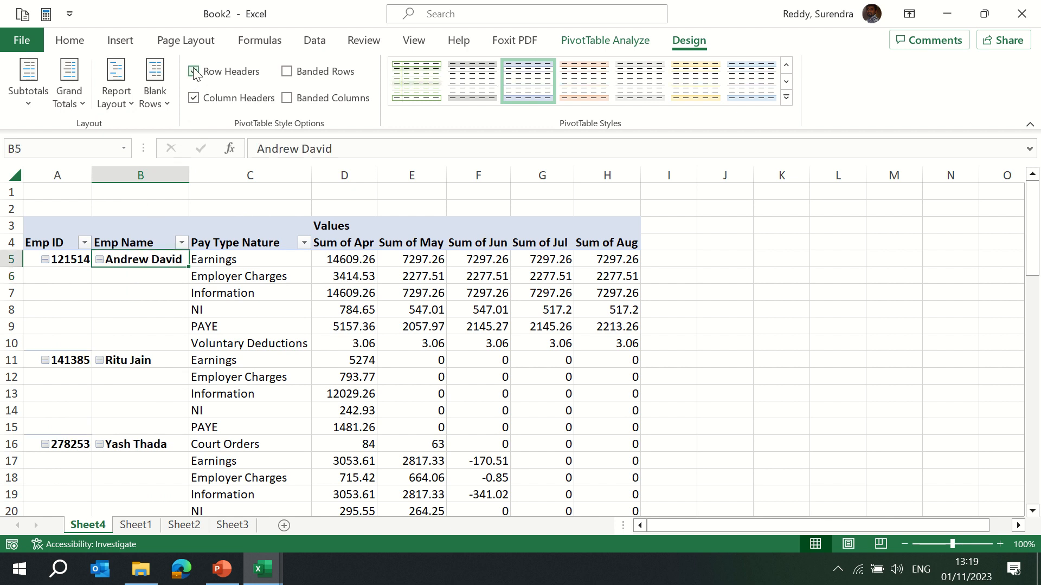
click(195, 74)
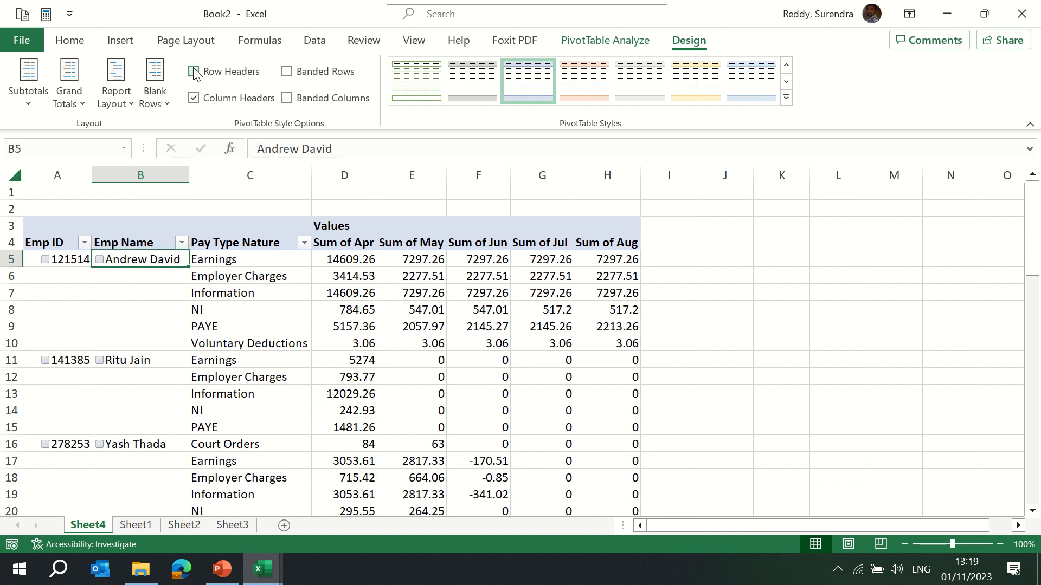
click(194, 99)
click(195, 99)
click(194, 100)
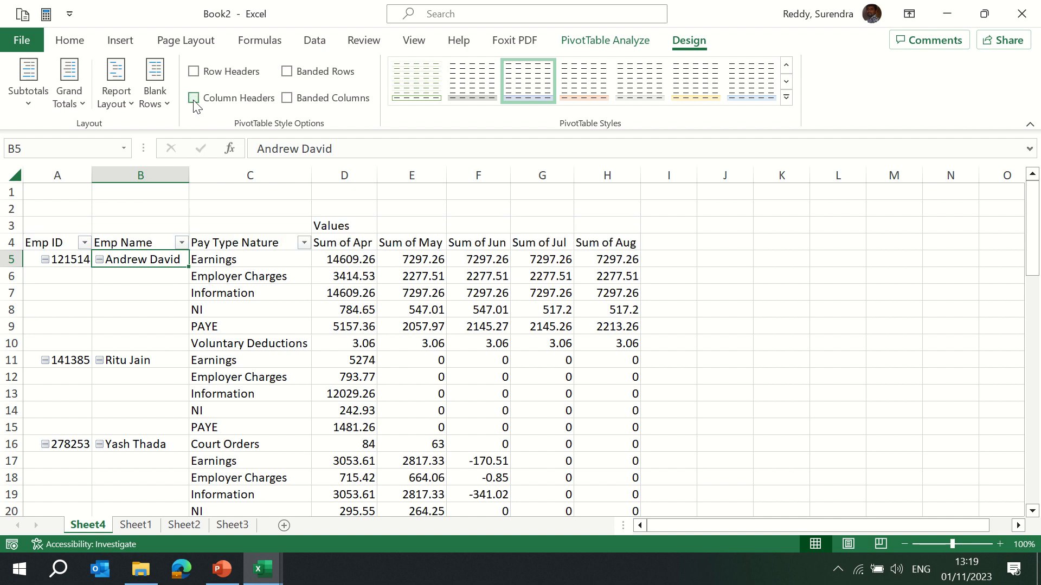
click(194, 100)
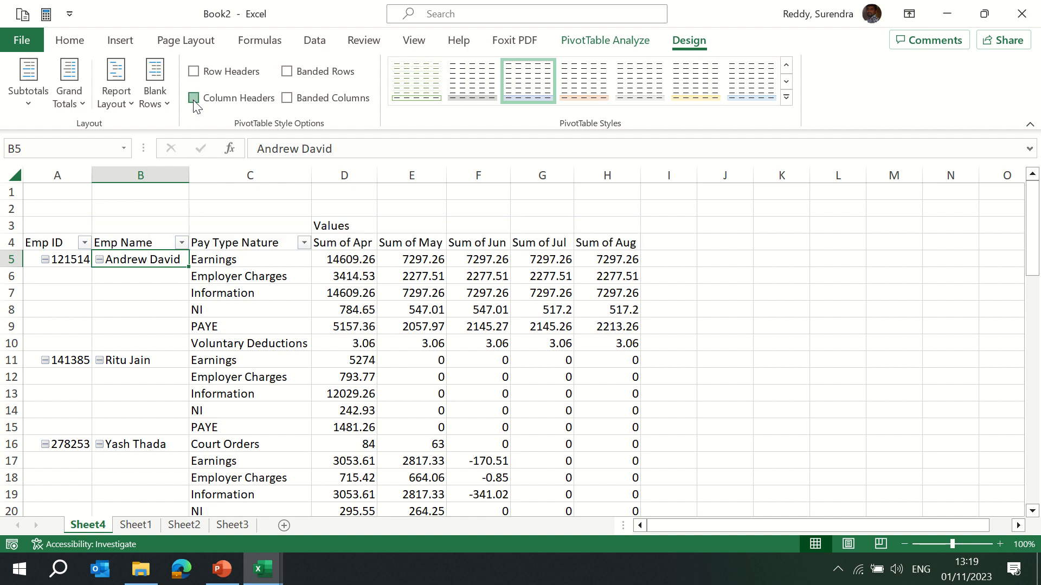
click(194, 72)
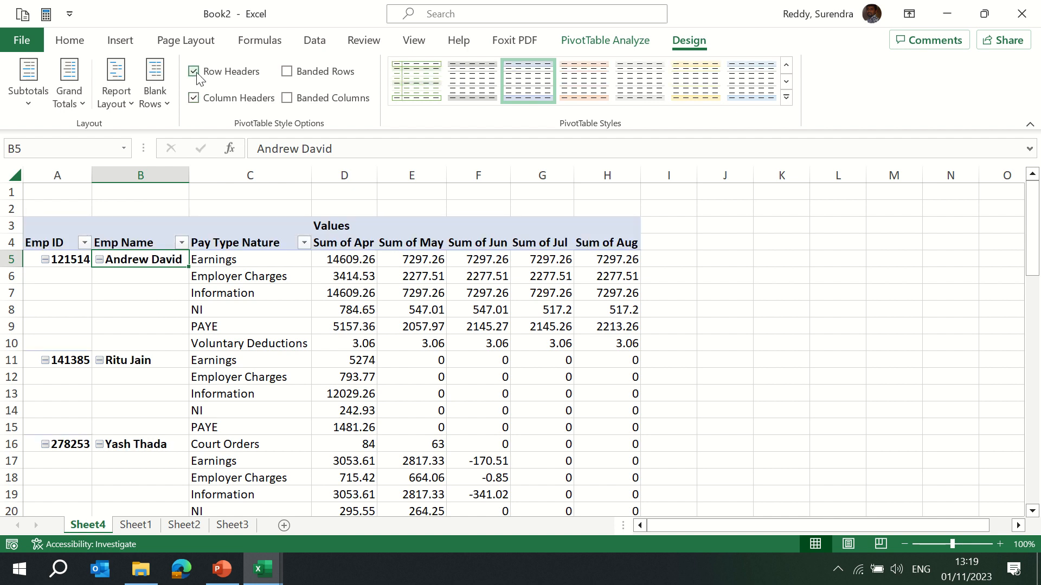
Toggle banded rows, then set the PivotTable report layout to repeat all item labels.
click(287, 73)
click(287, 72)
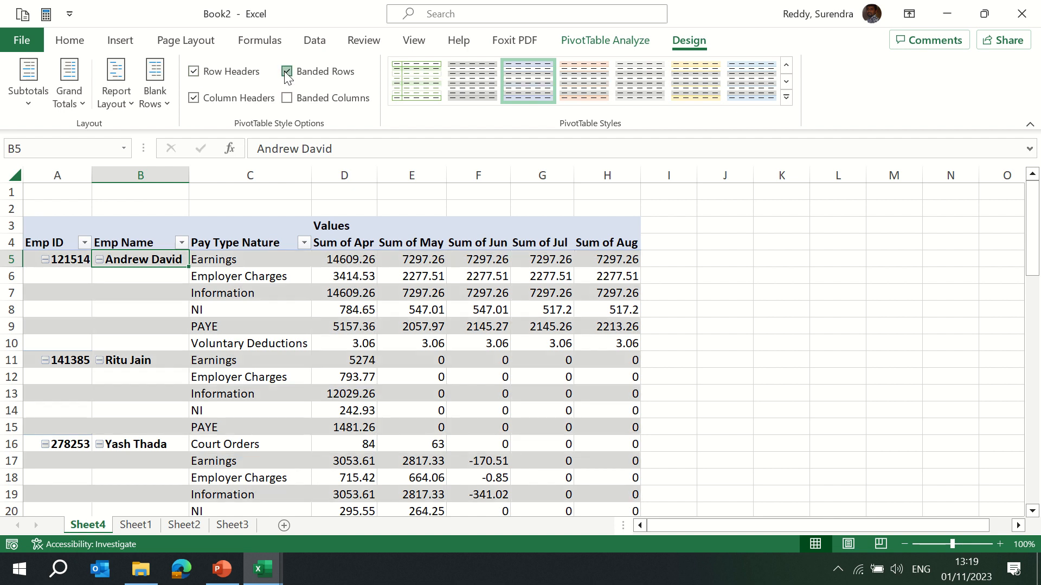
click(129, 104)
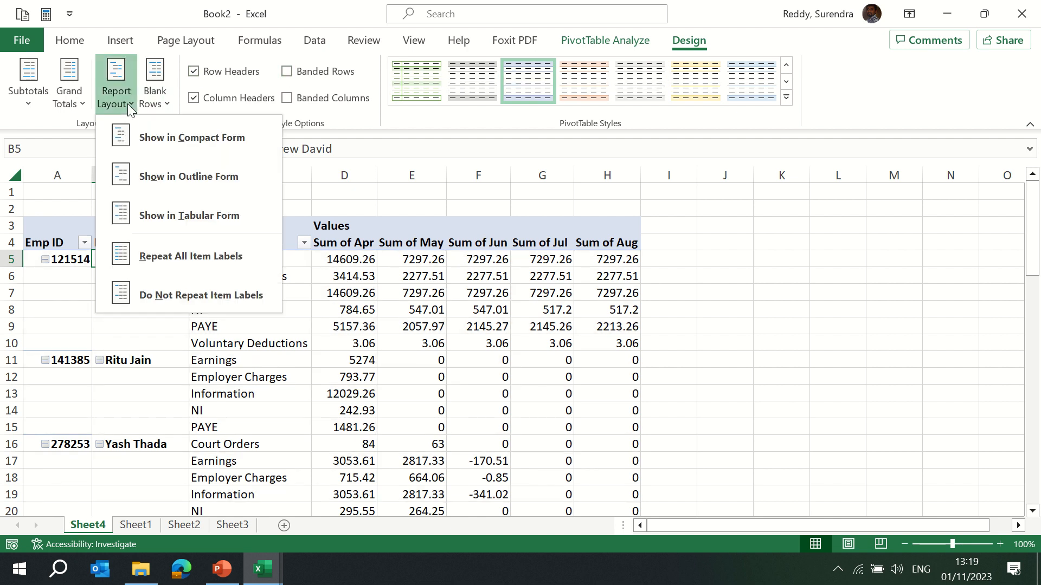
click(172, 258)
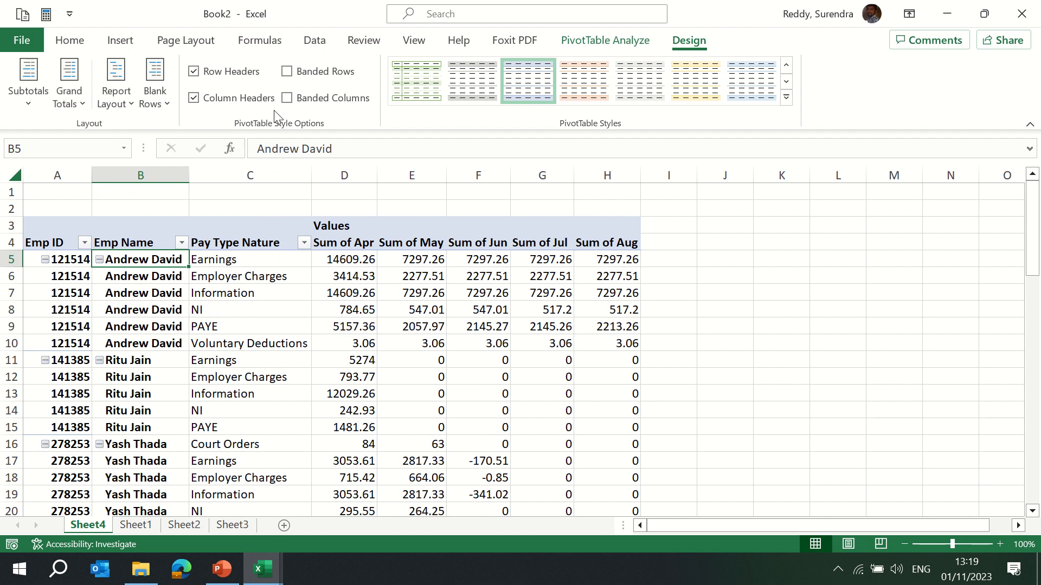
Turn on banded rows and banded columns, then turn both off again.
click(287, 72)
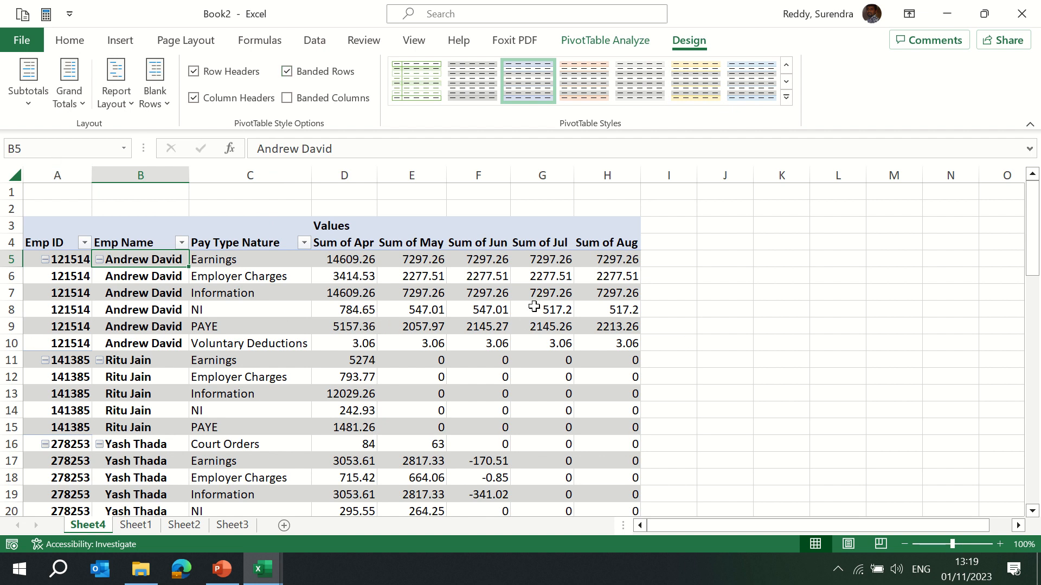
click(287, 99)
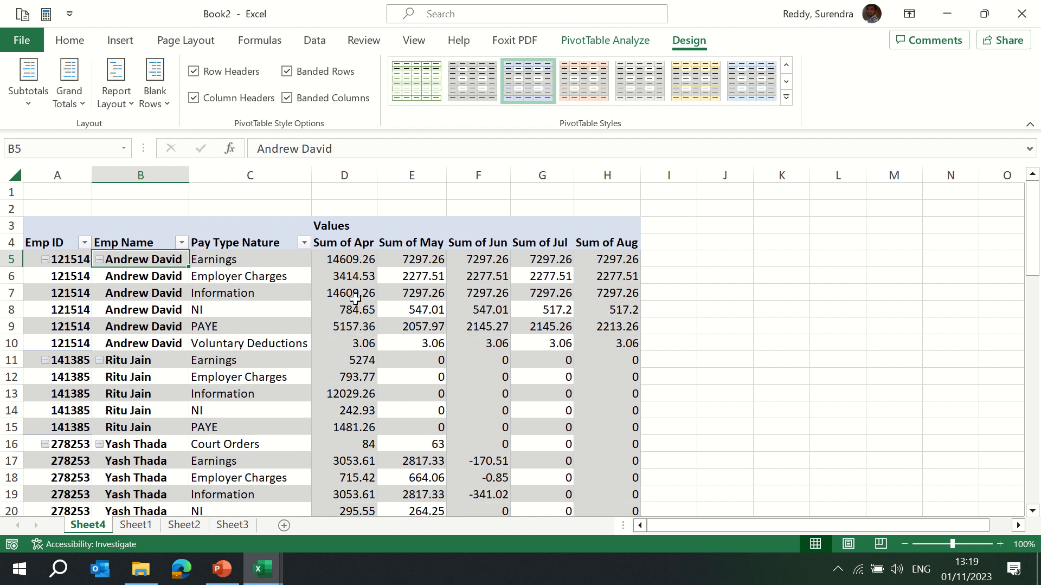
mouse_move(355, 299)
click(287, 98)
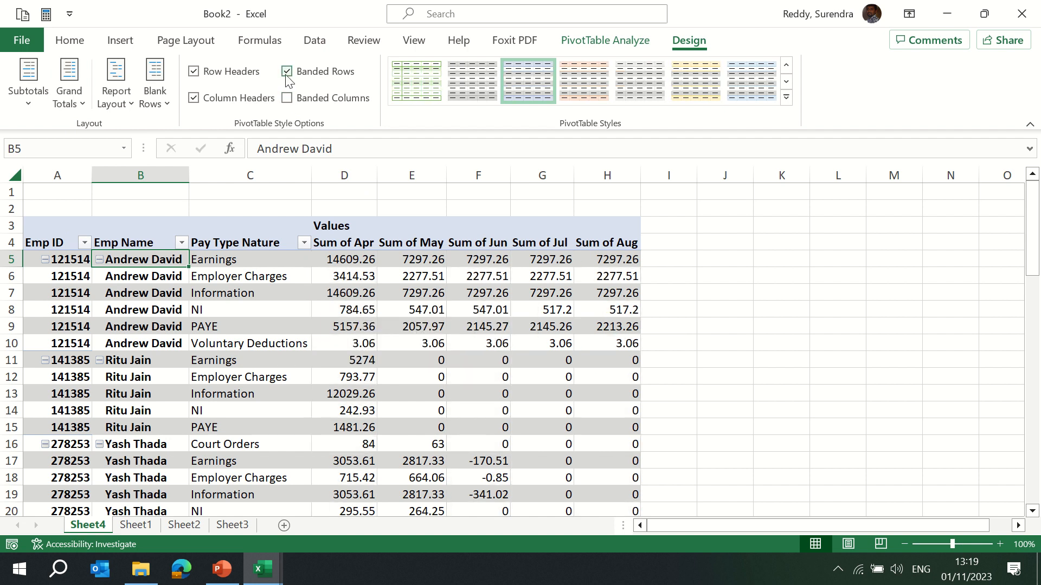
click(287, 72)
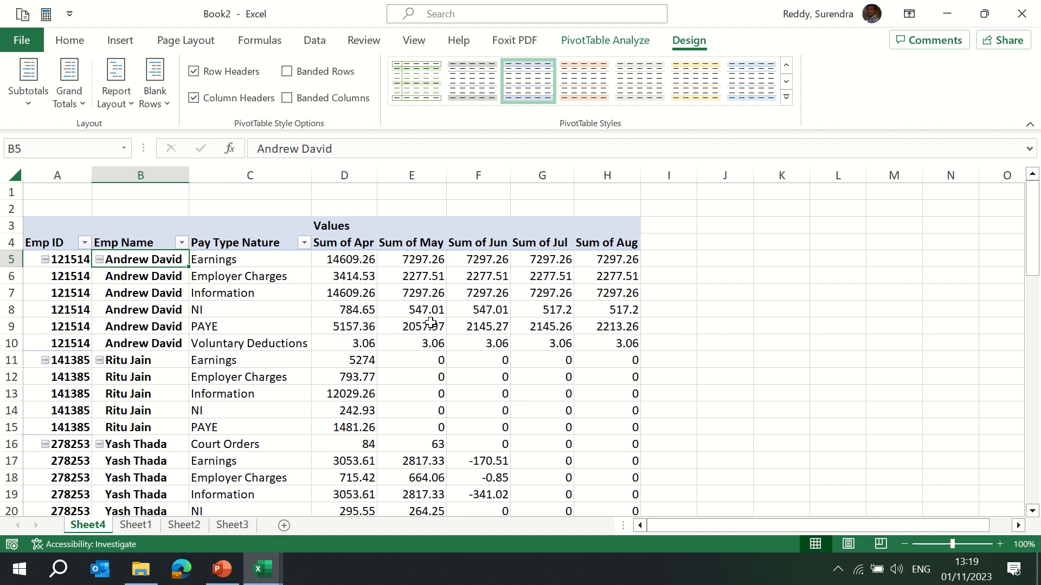
Try orange medium, dark orange and light orange PivotTable styles from the style gallery.
mouse_move(430, 323)
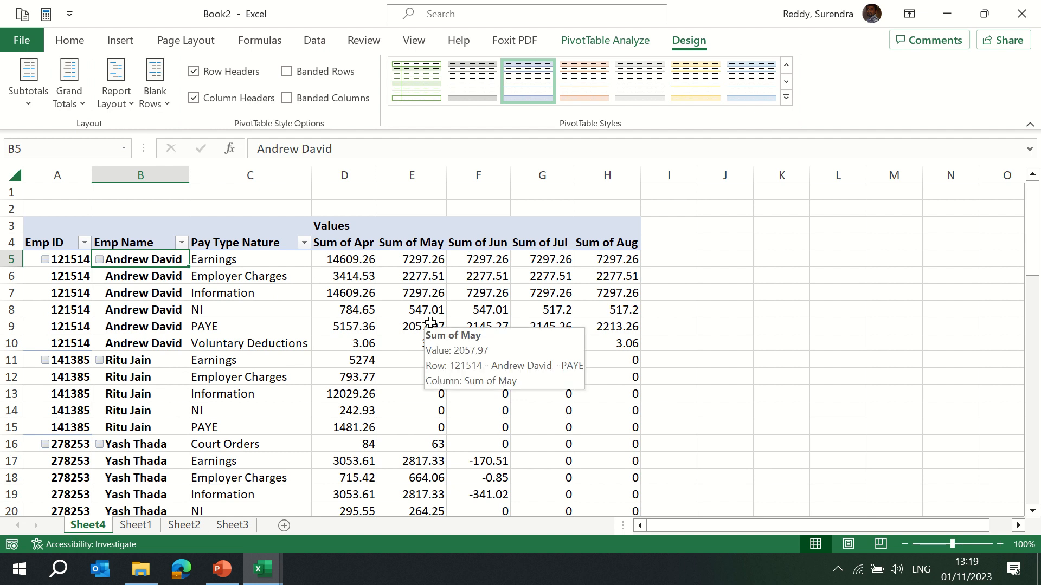
click(786, 99)
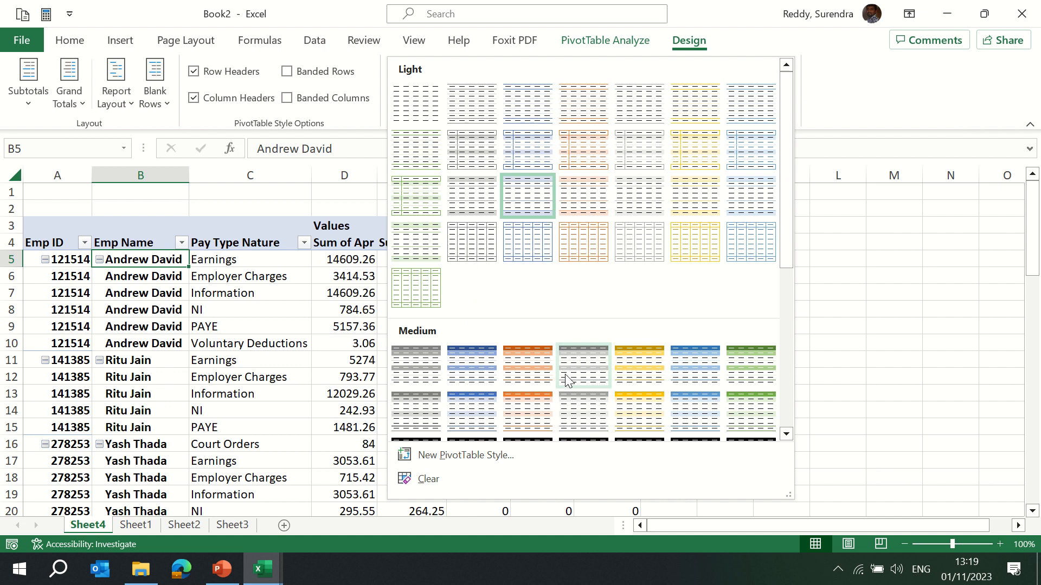
click(512, 369)
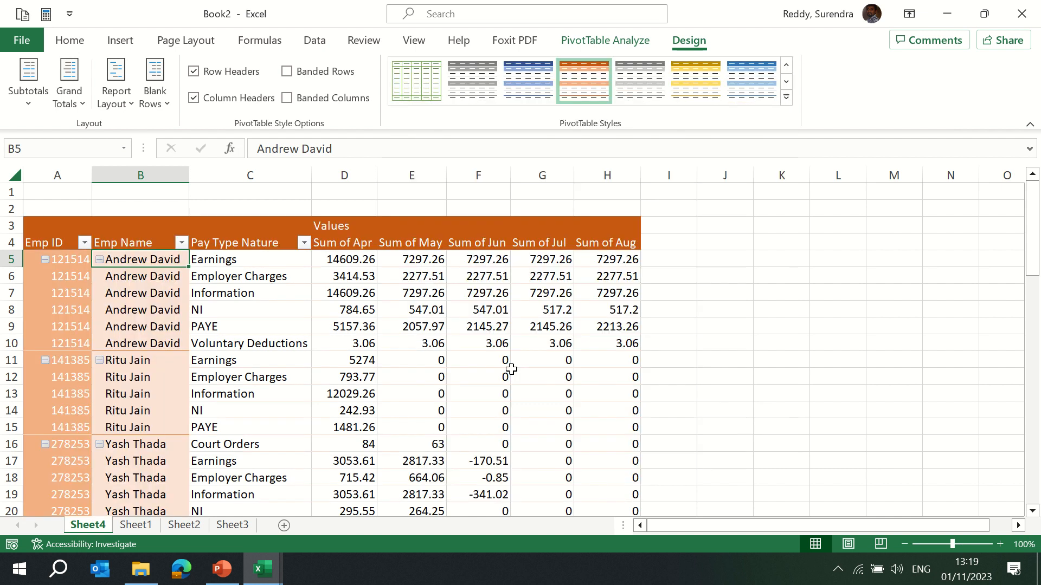
click(785, 94)
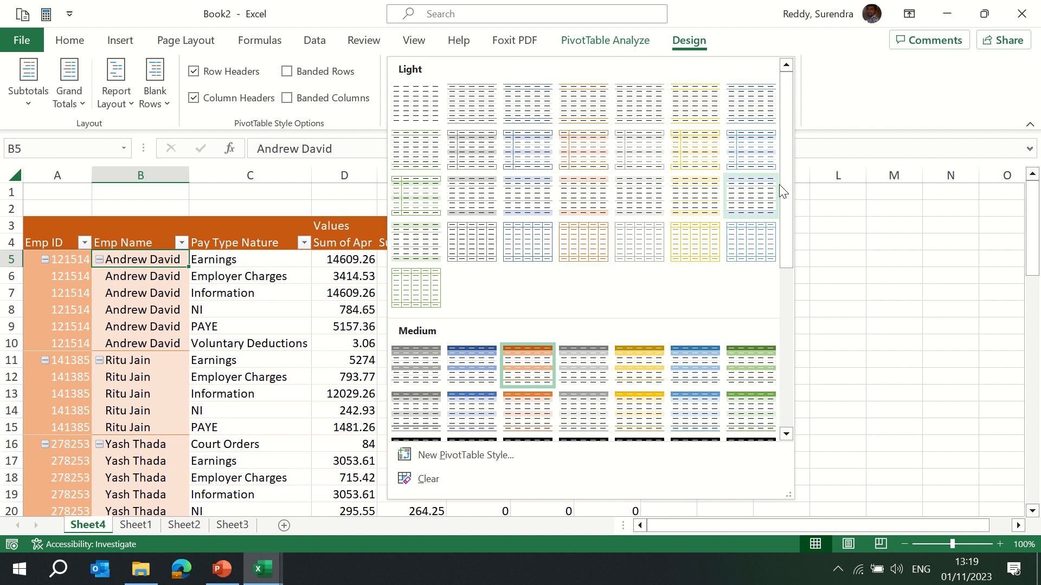
drag(783, 189, 804, 384)
click(524, 359)
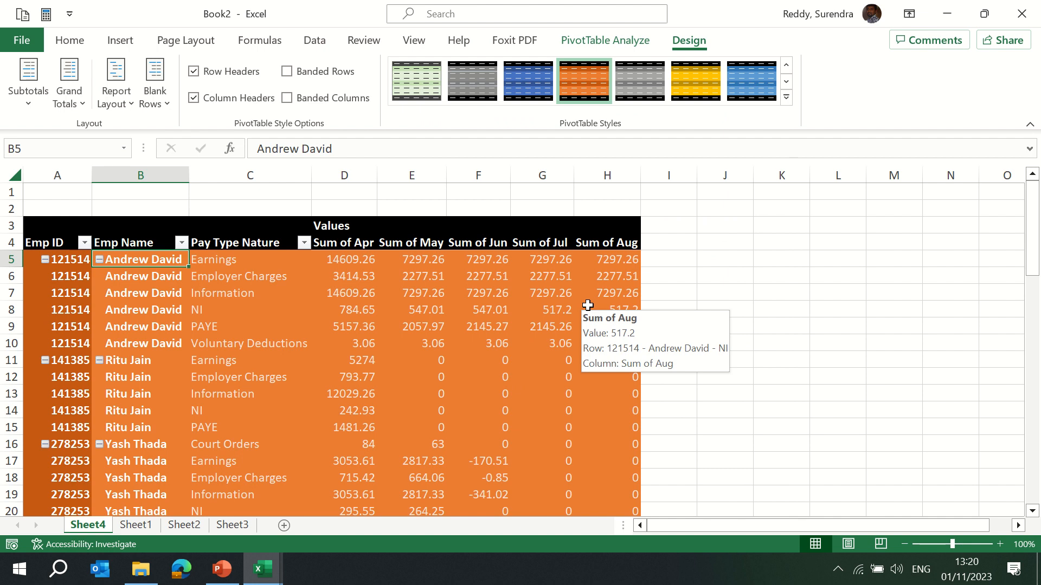
click(786, 97)
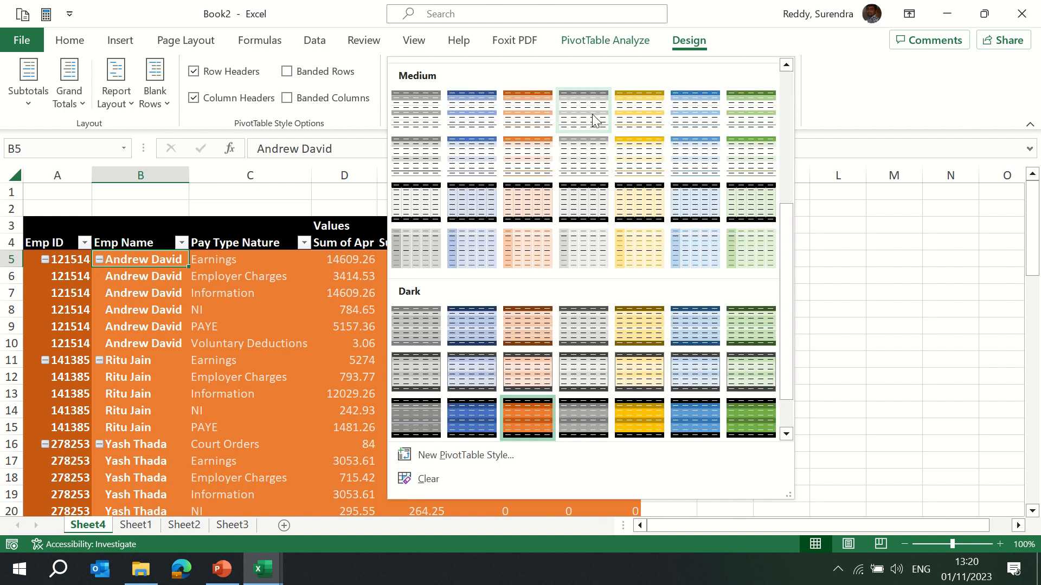
click(513, 254)
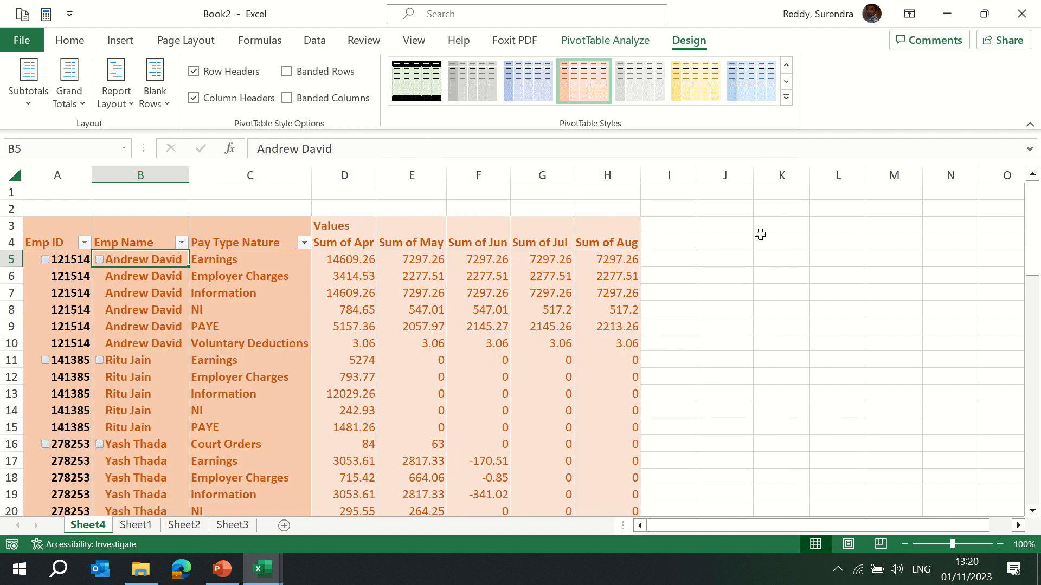
Apply the second style in the Light group of the PivotTable styles gallery.
click(786, 97)
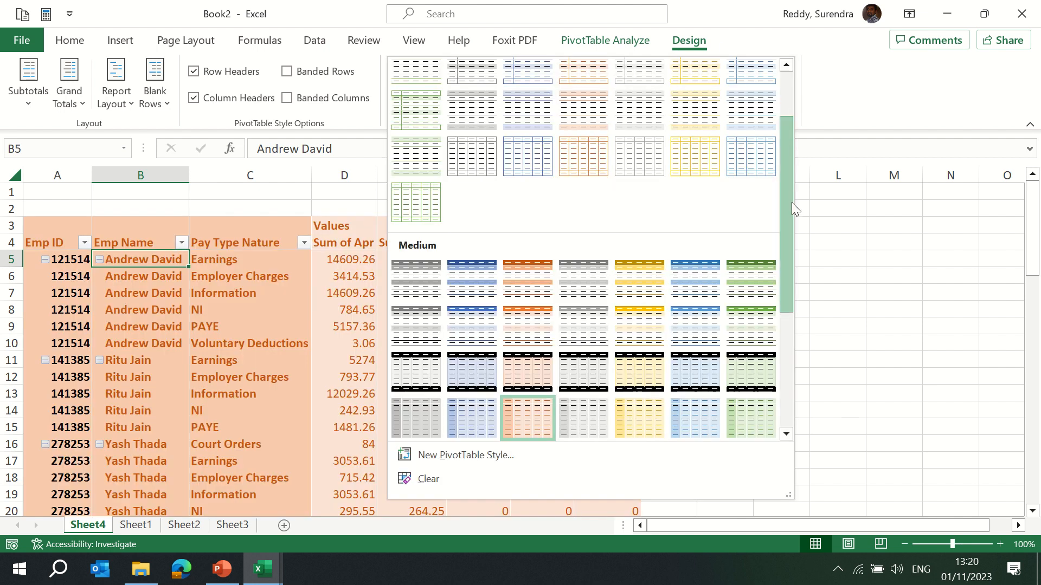
drag(791, 203, 795, 105)
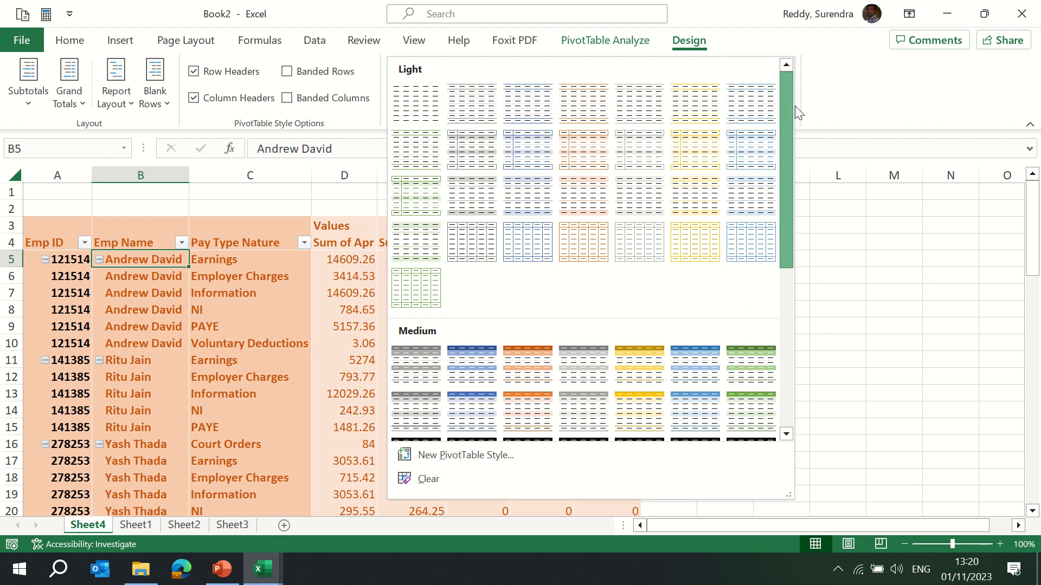
click(423, 111)
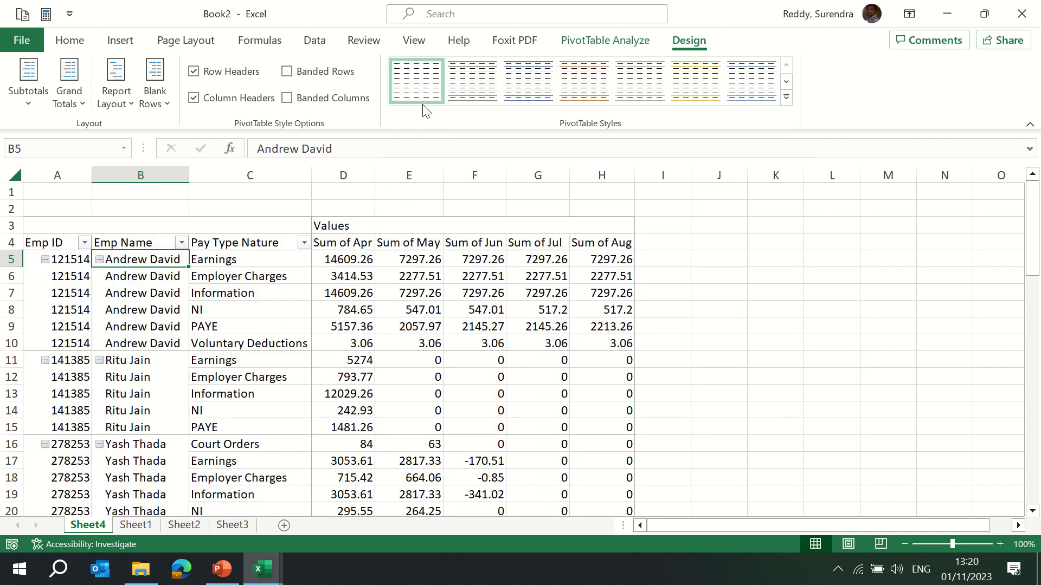
click(786, 97)
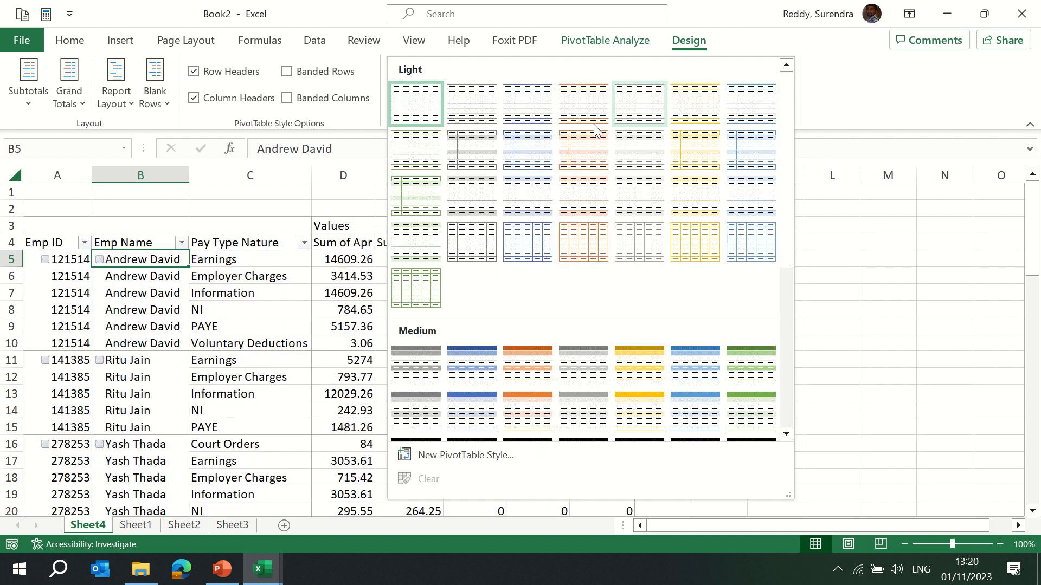
click(464, 115)
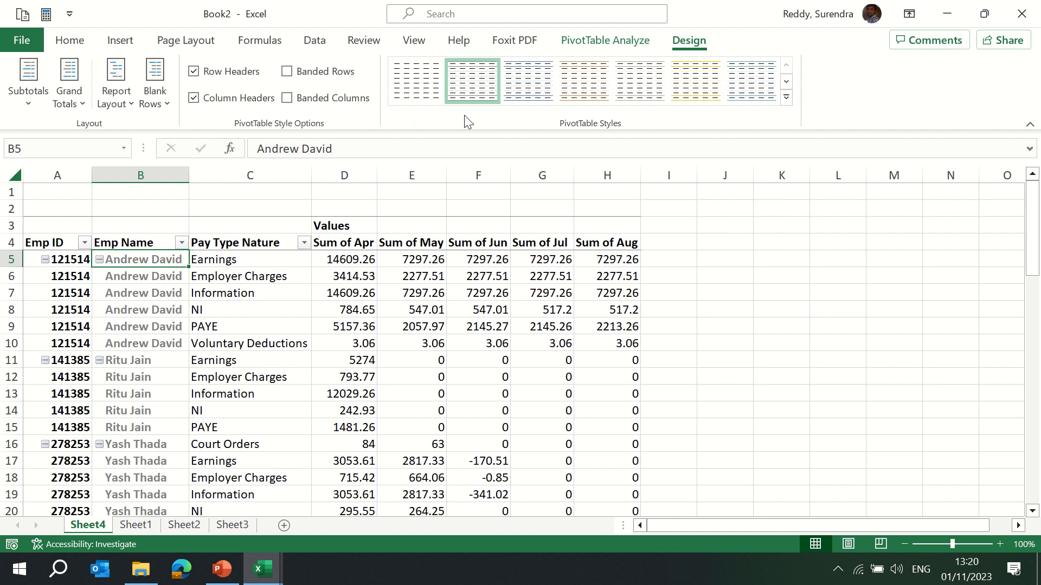
Rename the PivotTable as PivotofPayroll.
click(359, 244)
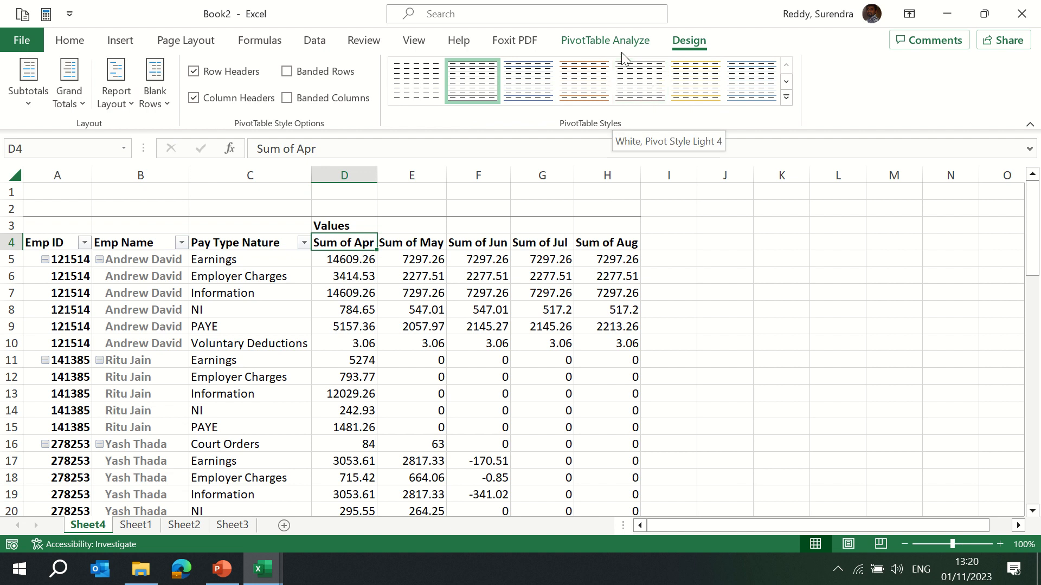
click(589, 52)
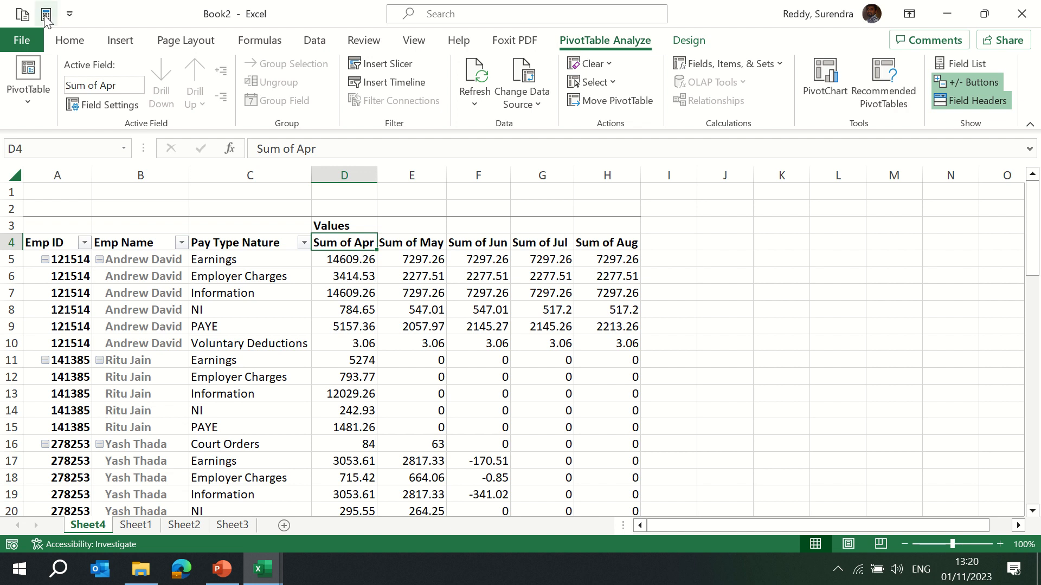
click(29, 105)
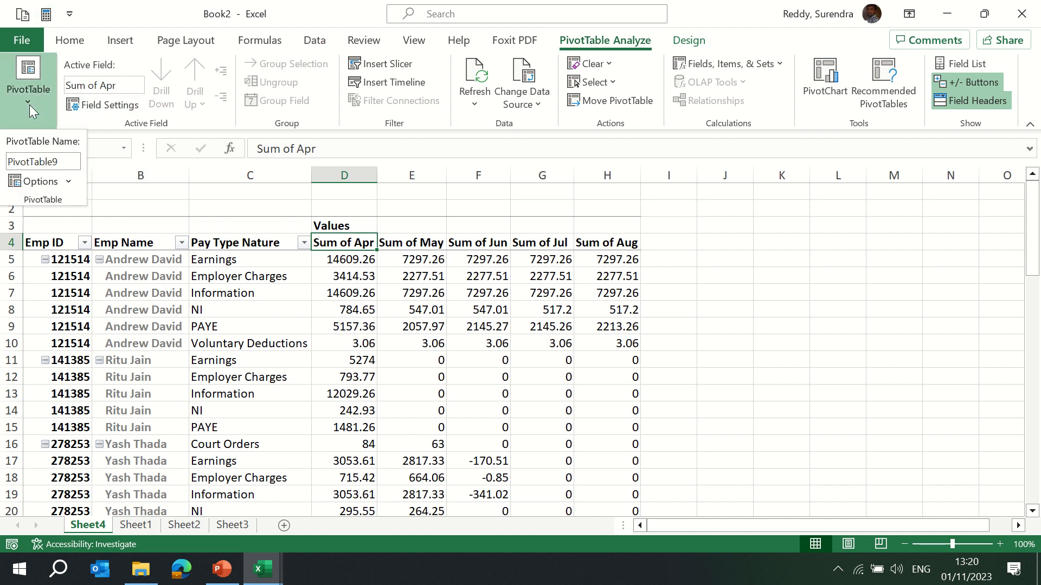
click(65, 163)
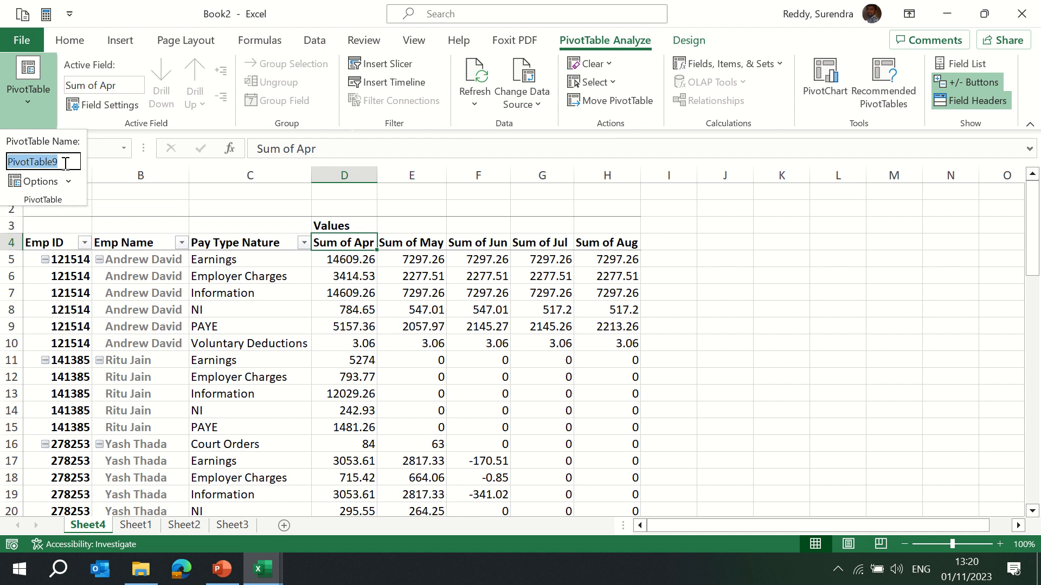
text(Pivot)
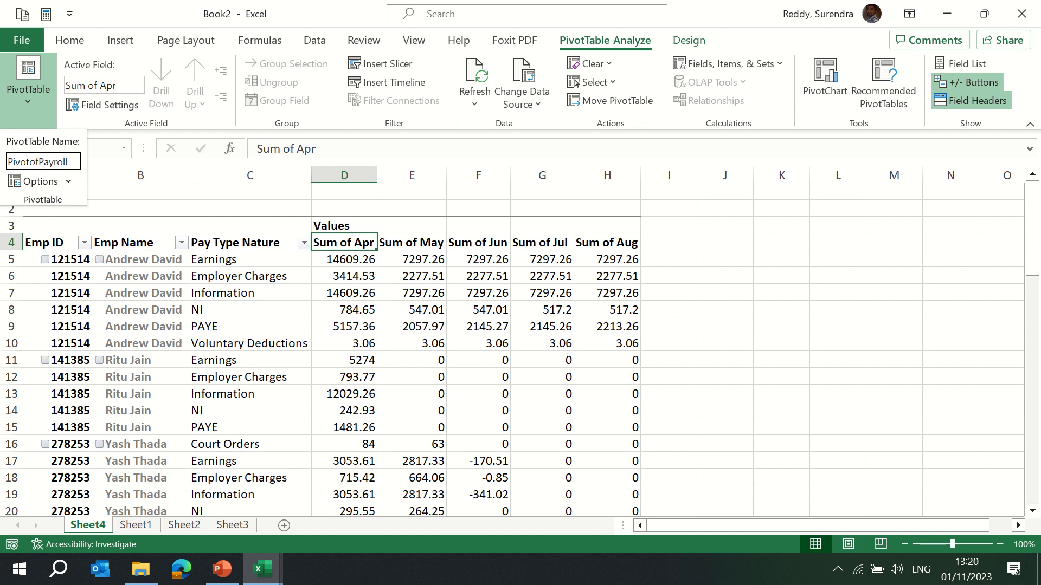
key(Return)
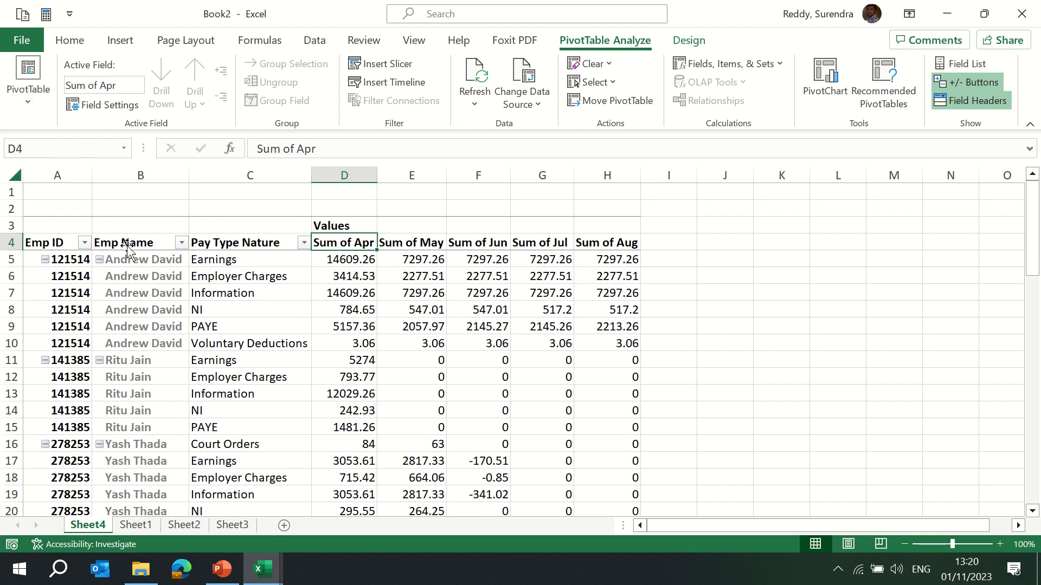
Inspect the active field for Emp Name, then open Field Settings for the Pay Type Nature field.
click(130, 242)
click(24, 101)
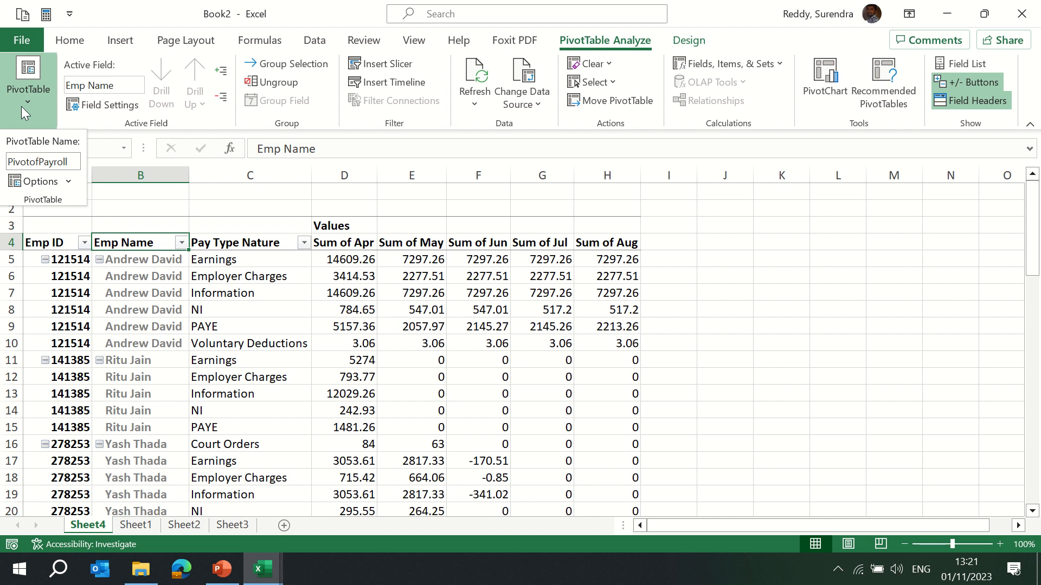
click(139, 88)
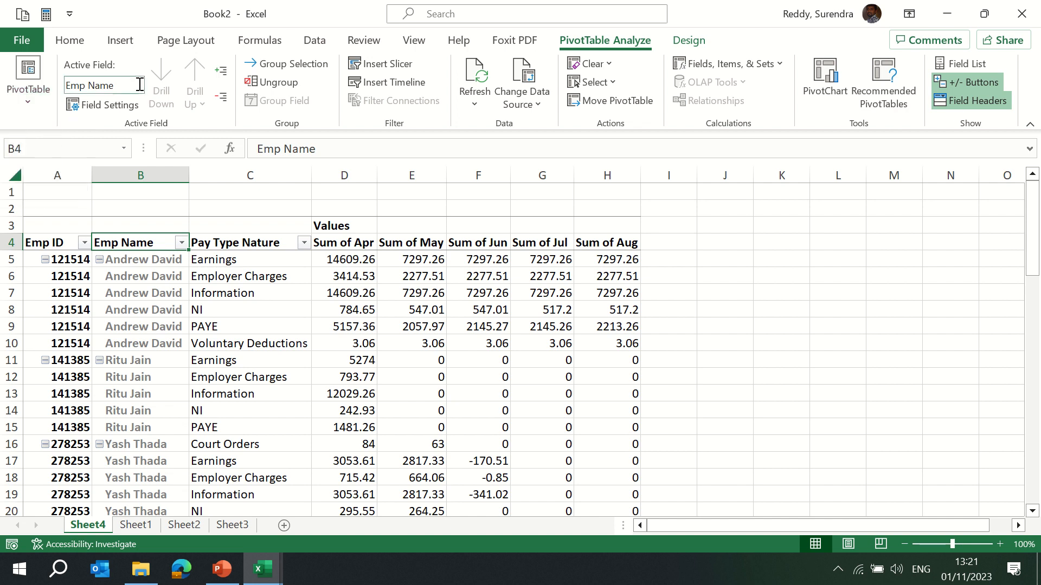
click(139, 86)
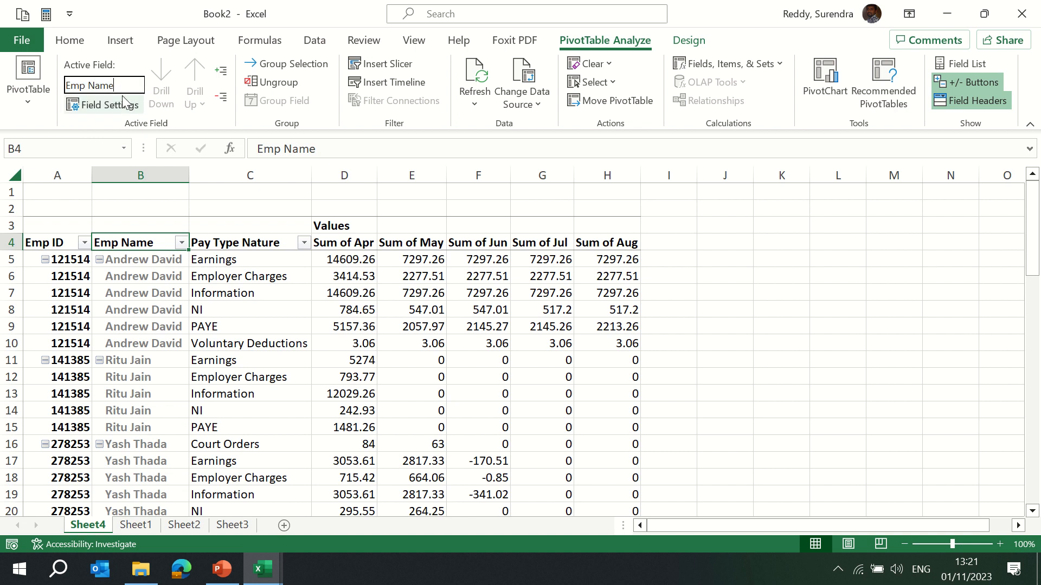
click(222, 244)
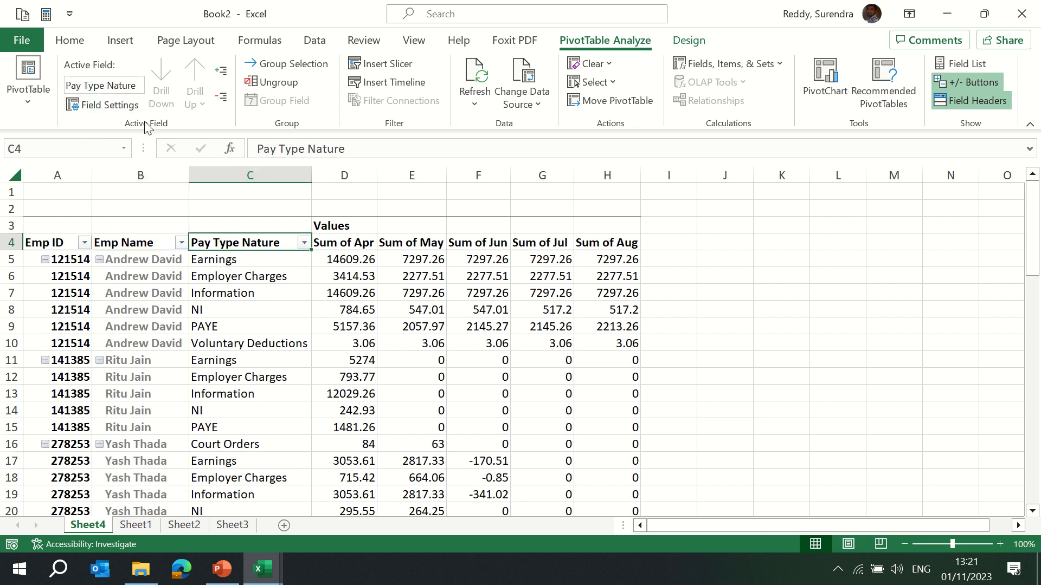
click(111, 104)
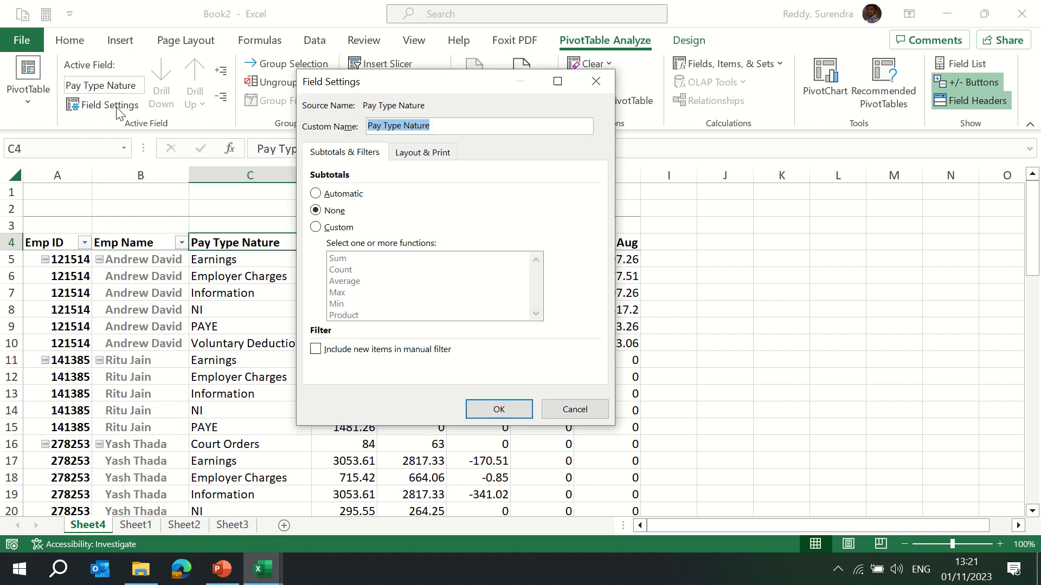
Try choosing Custom subtotals for the Pay Type Nature field, then cancel the dialog.
click(322, 231)
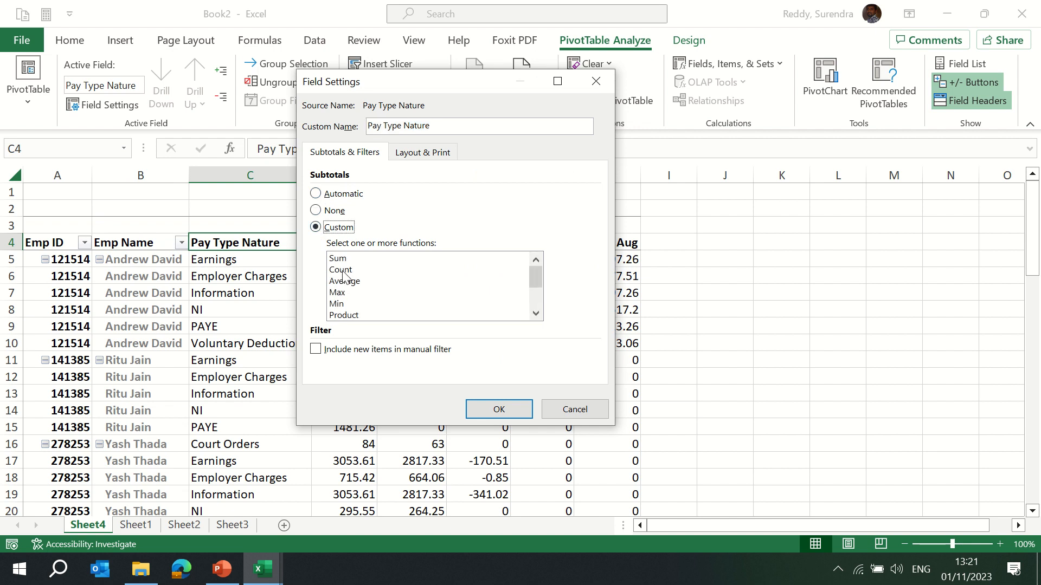
click(574, 409)
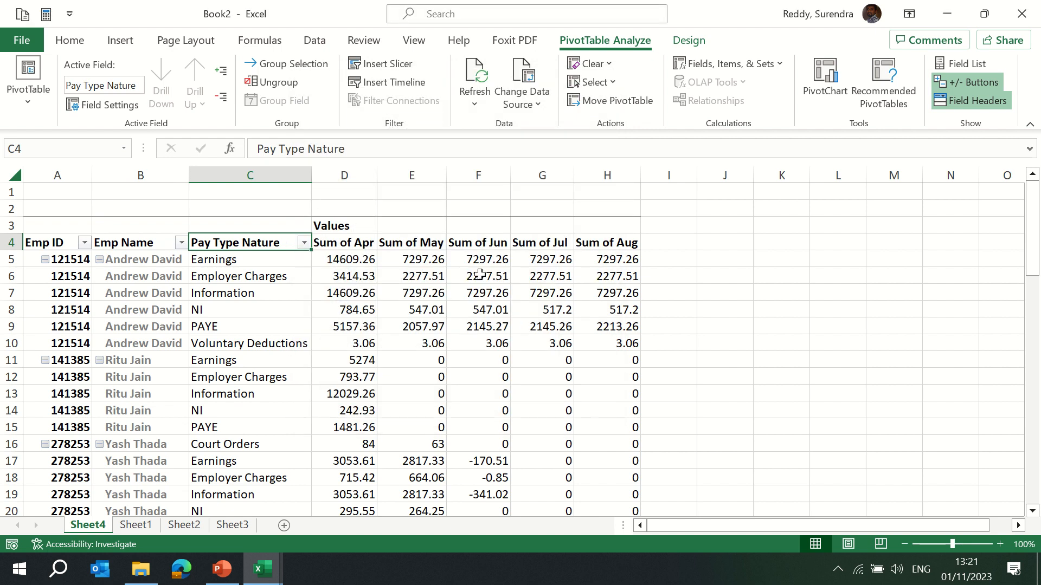
Set the Sum of Aug value field to summarize by Average.
click(606, 245)
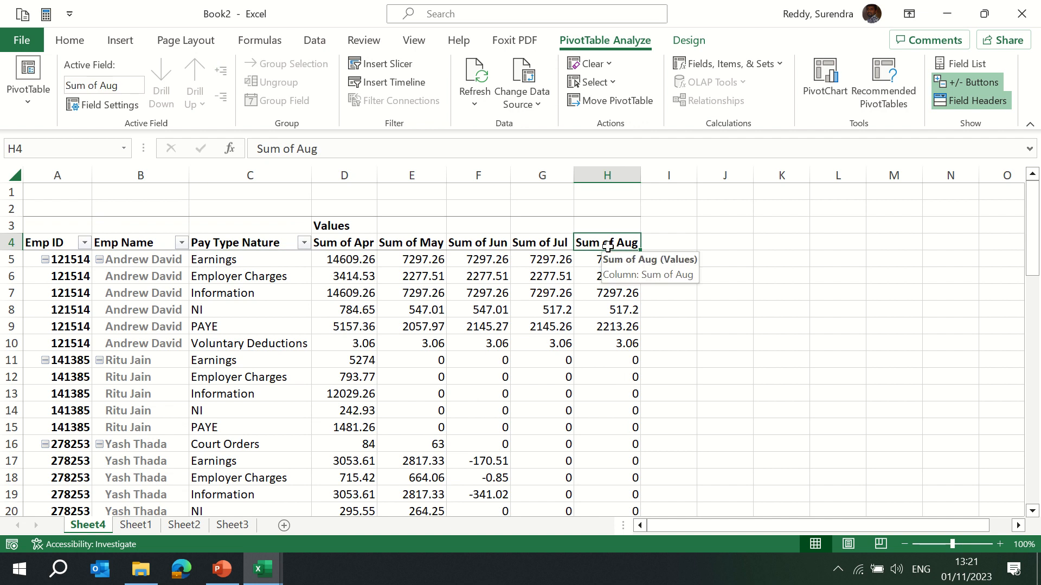
click(122, 106)
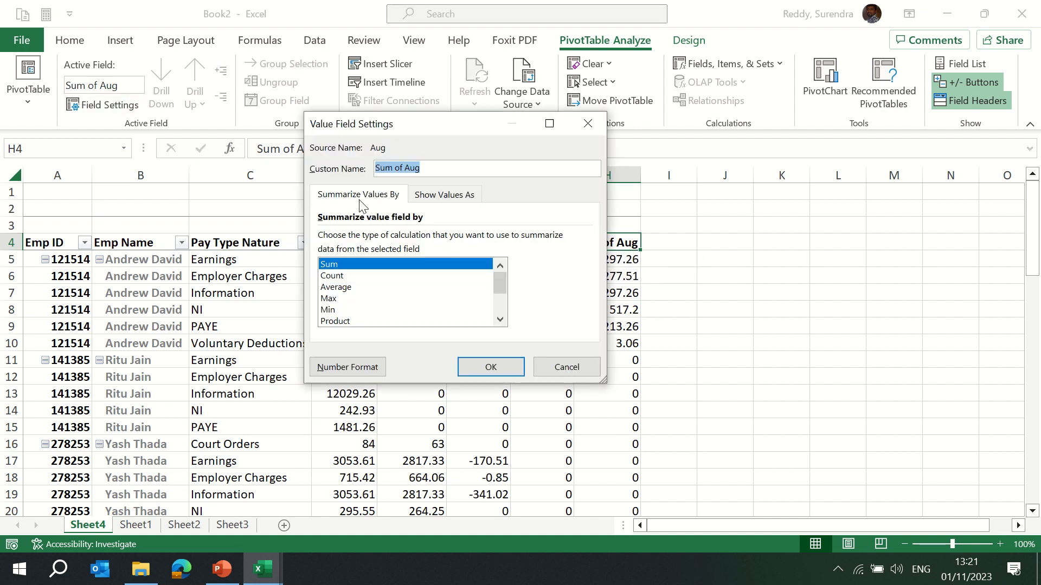
click(339, 288)
click(489, 367)
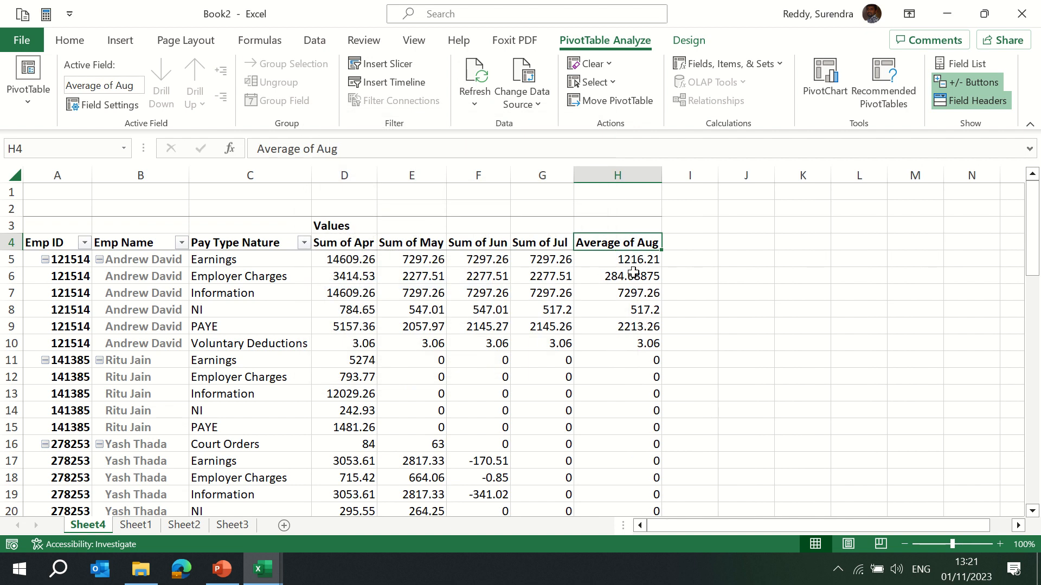
Set the Aug value field to summarize by Count instead of Average.
mouse_move(633, 261)
click(130, 104)
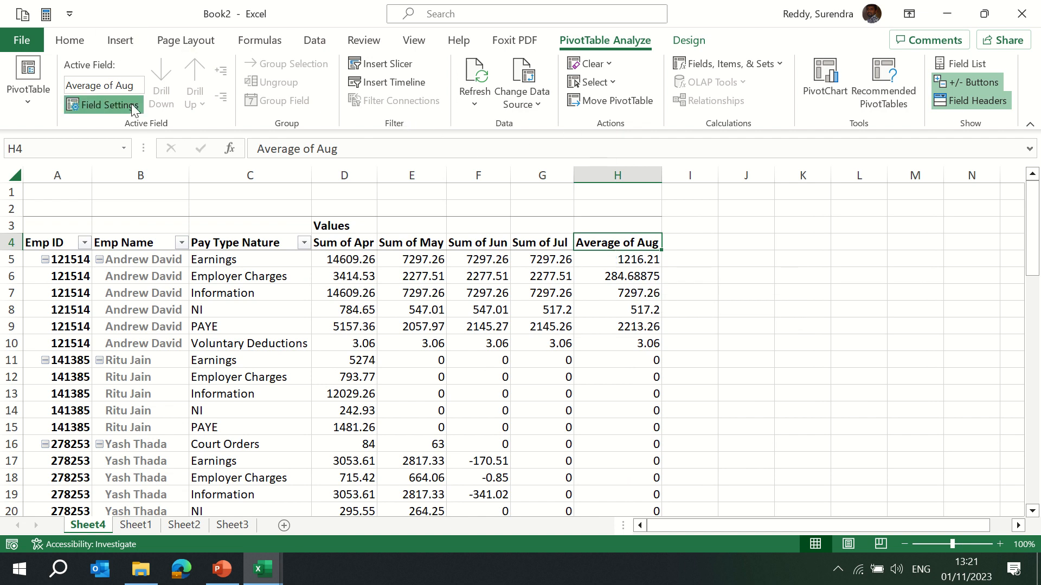
click(325, 276)
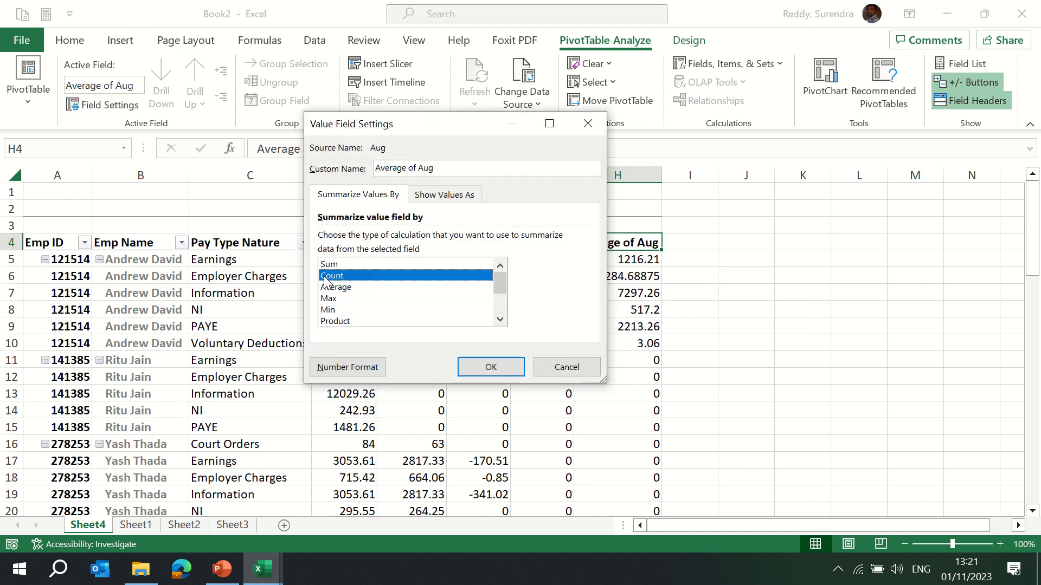
click(490, 367)
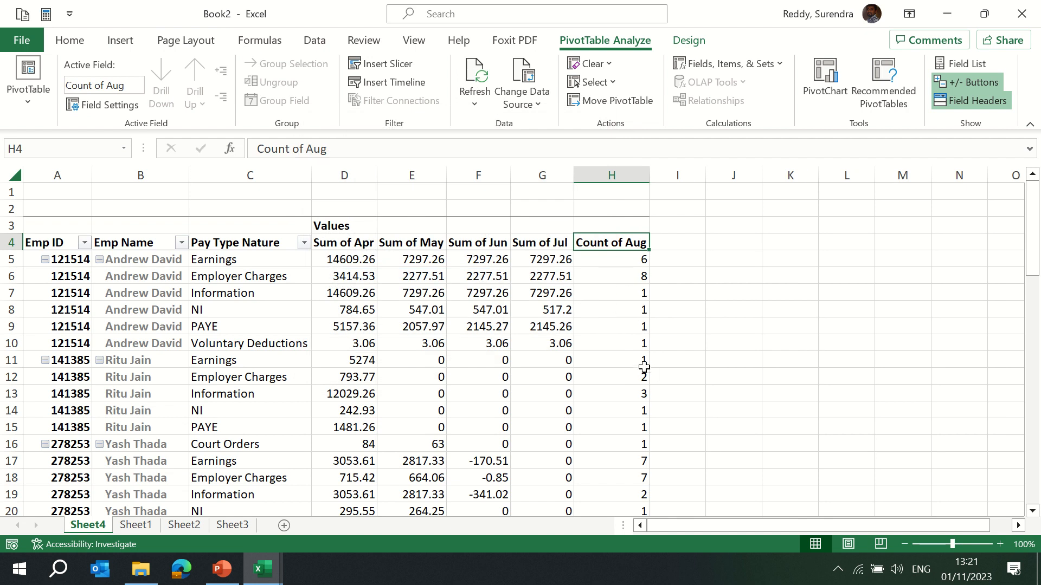
mouse_move(619, 339)
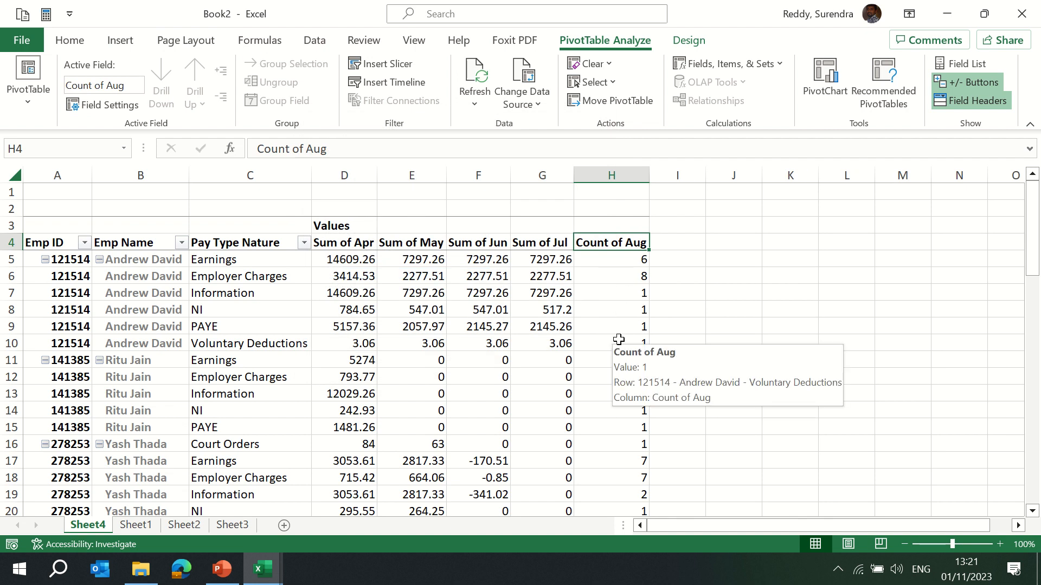
click(302, 279)
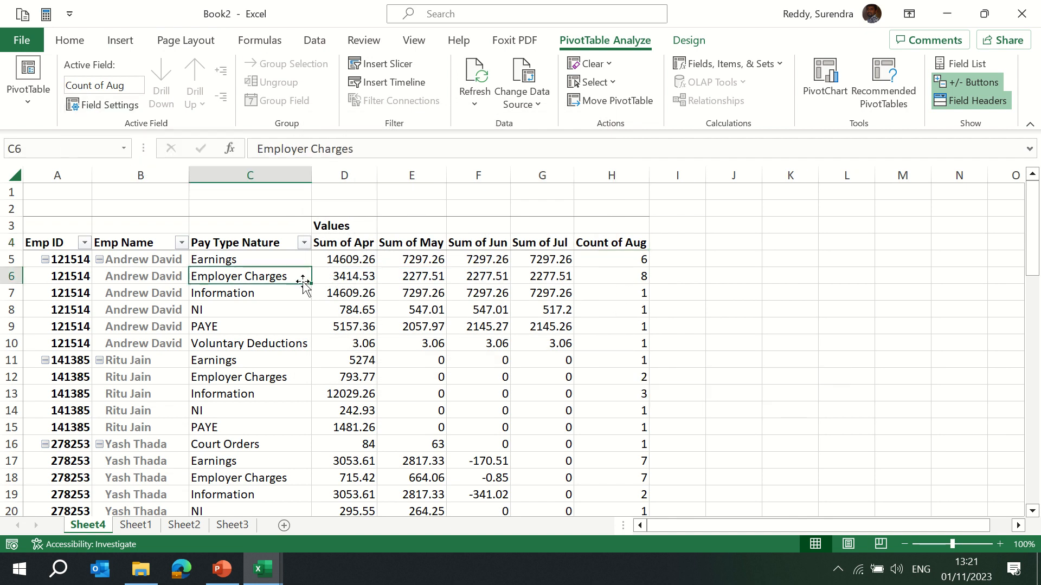
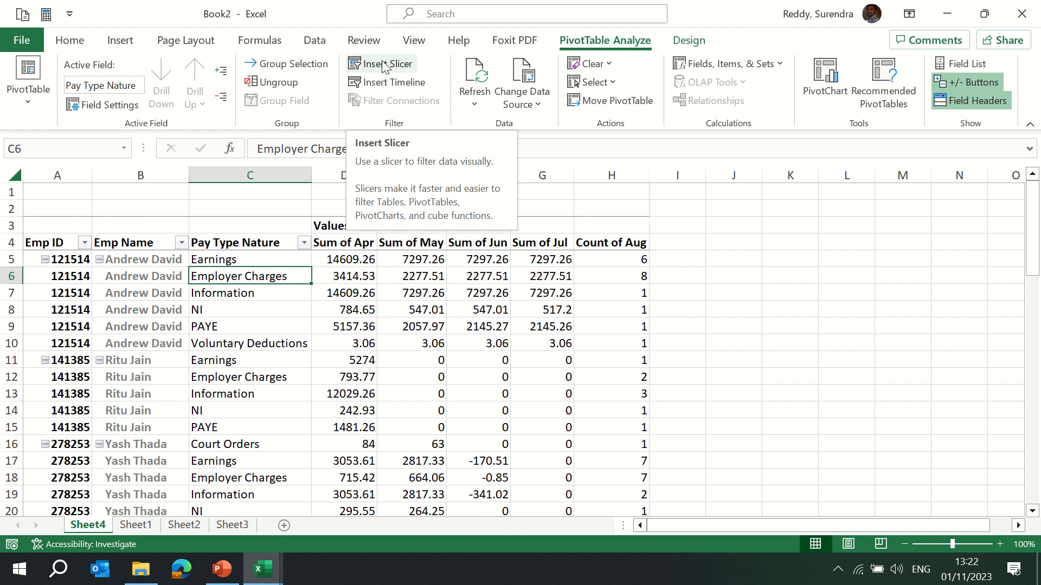
Insert a slicer for the Emp Name field of the PivotTable.
click(383, 65)
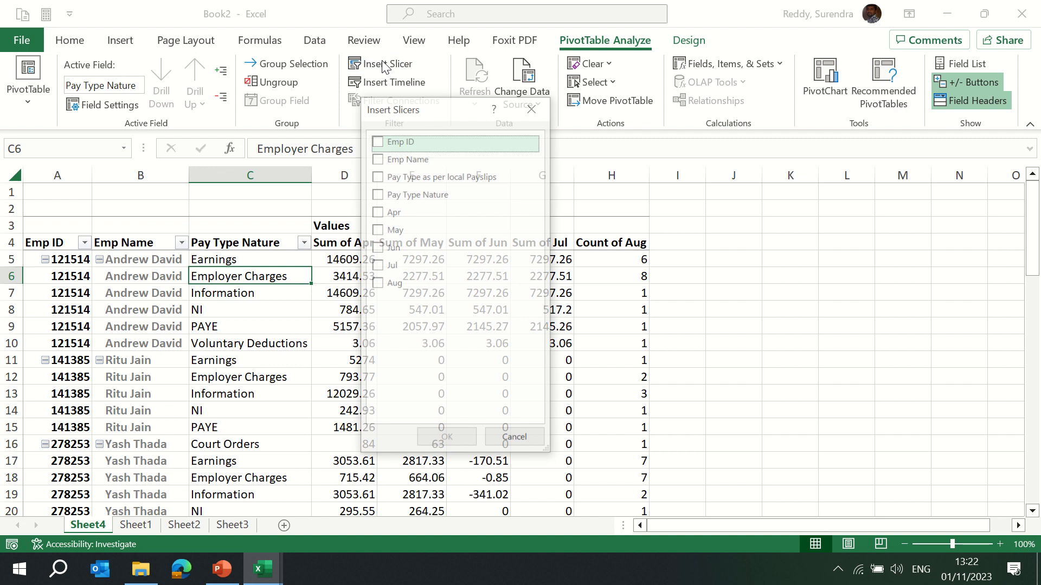
click(378, 159)
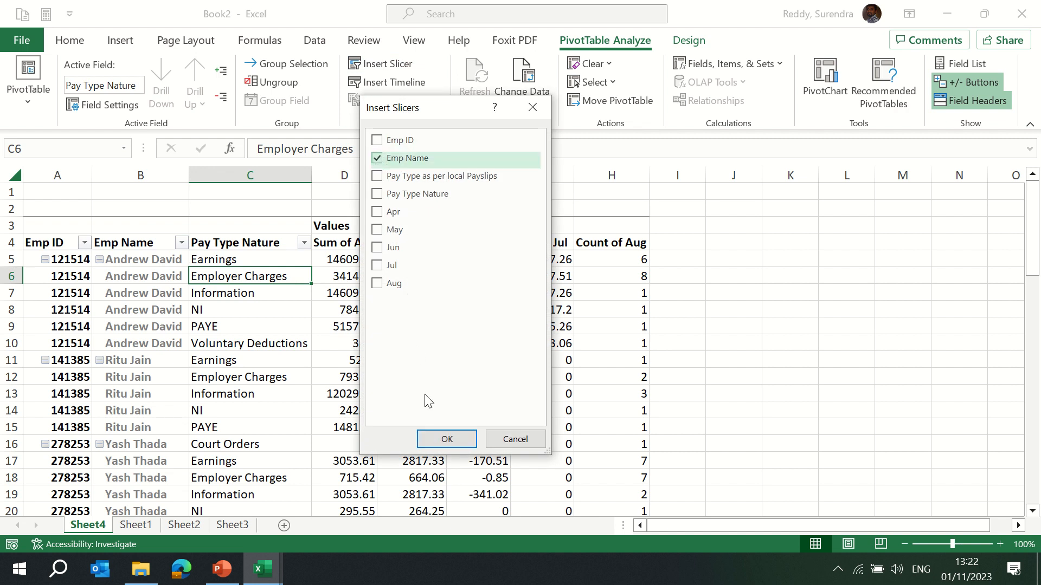
click(444, 438)
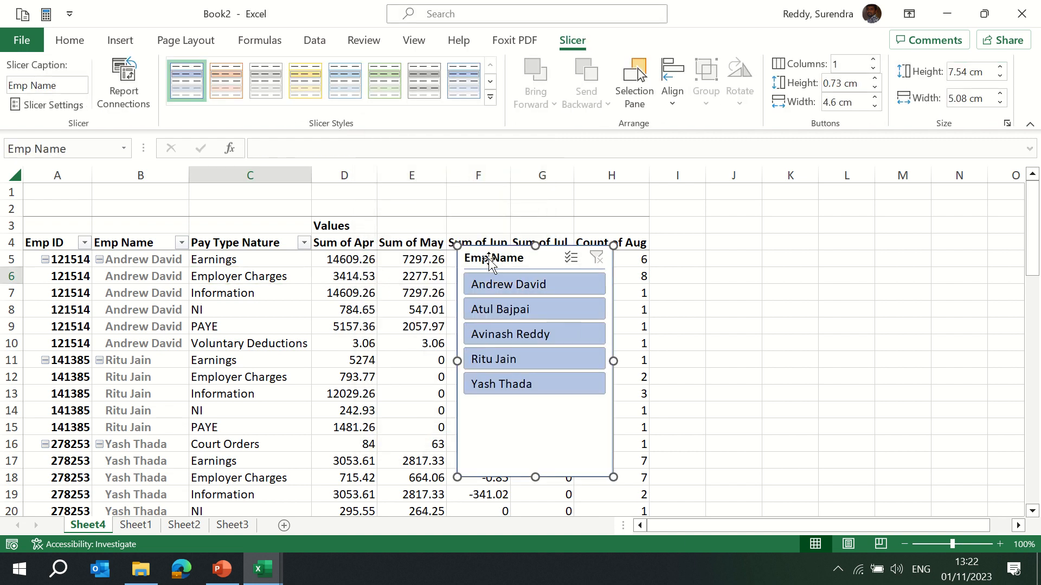
Move the Emp Name slicer beside the PivotTable and apply the dark orange slicer style.
drag(489, 262, 750, 226)
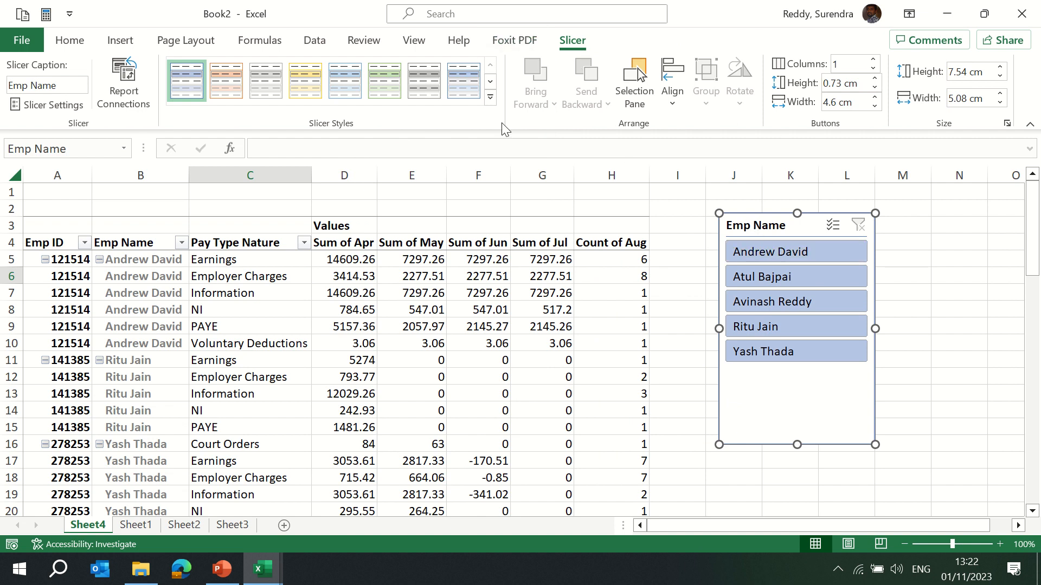
click(490, 97)
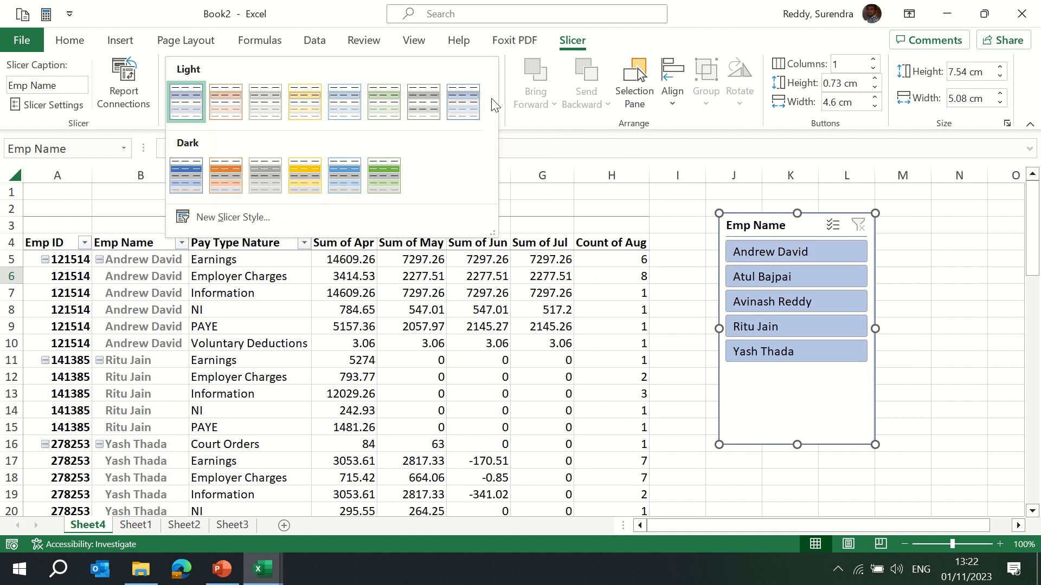
click(228, 179)
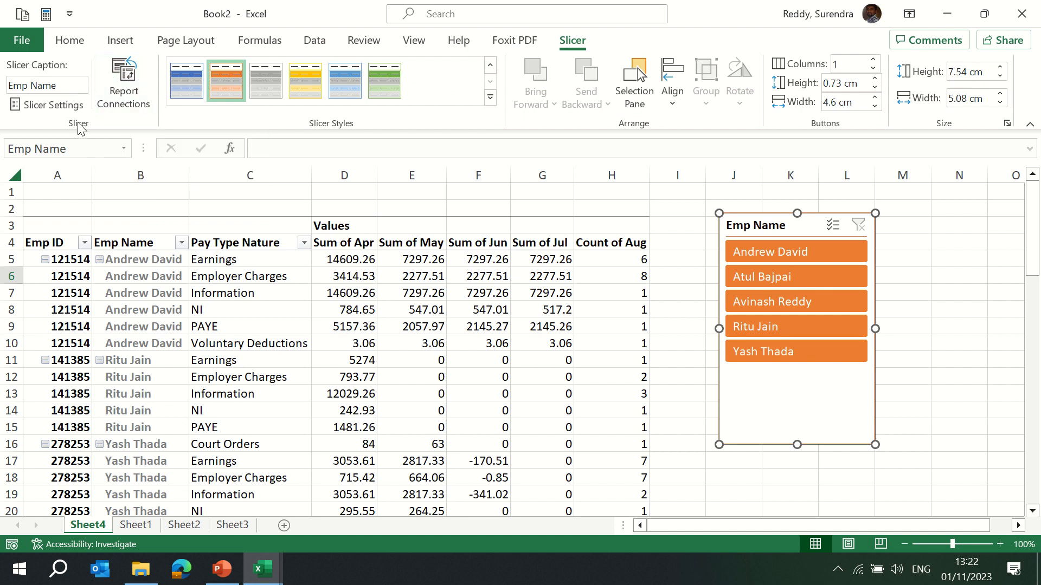
Open the Emp Name slicer's settings and close them without changes.
click(64, 87)
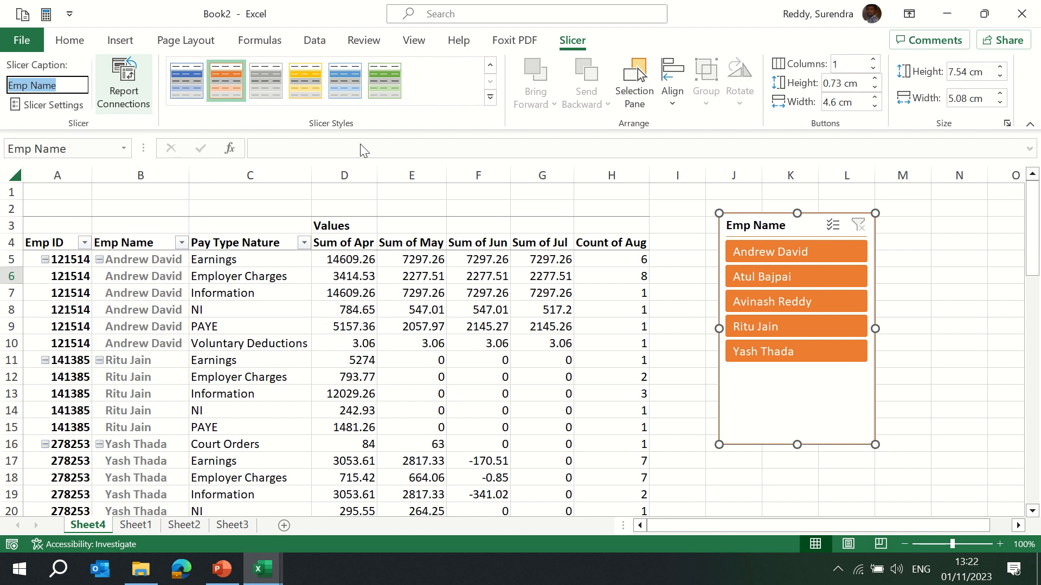
click(64, 106)
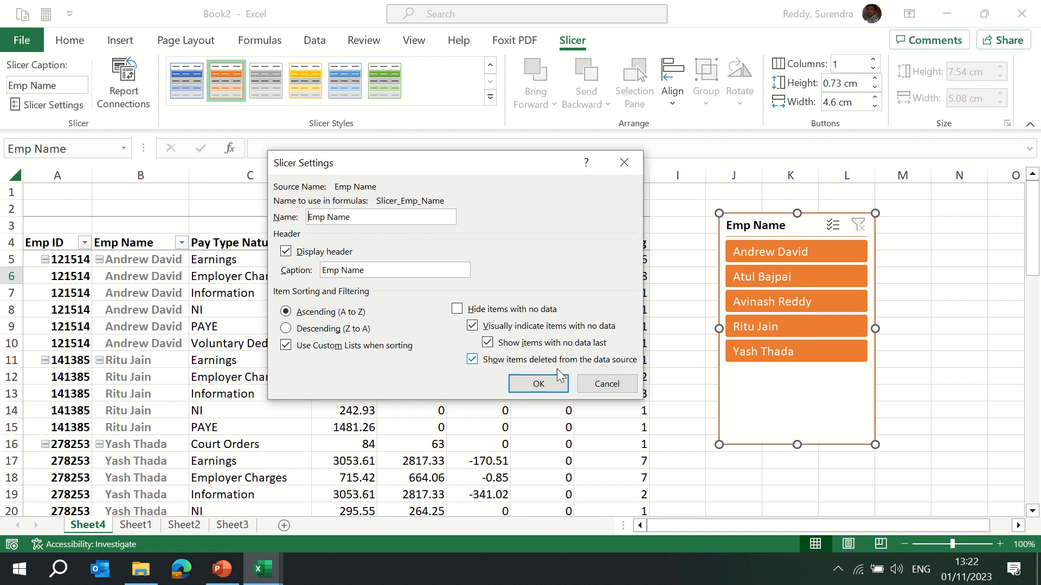
click(606, 385)
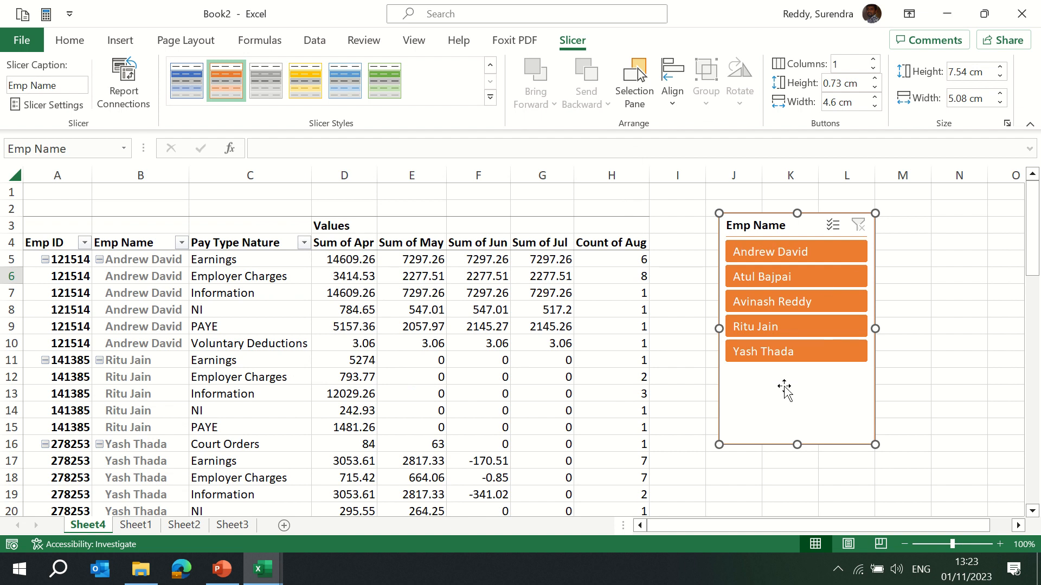
Shorten the slicer to about 4.15 cm tall and arrange its buttons in 2 columns.
drag(797, 446, 796, 341)
click(844, 64)
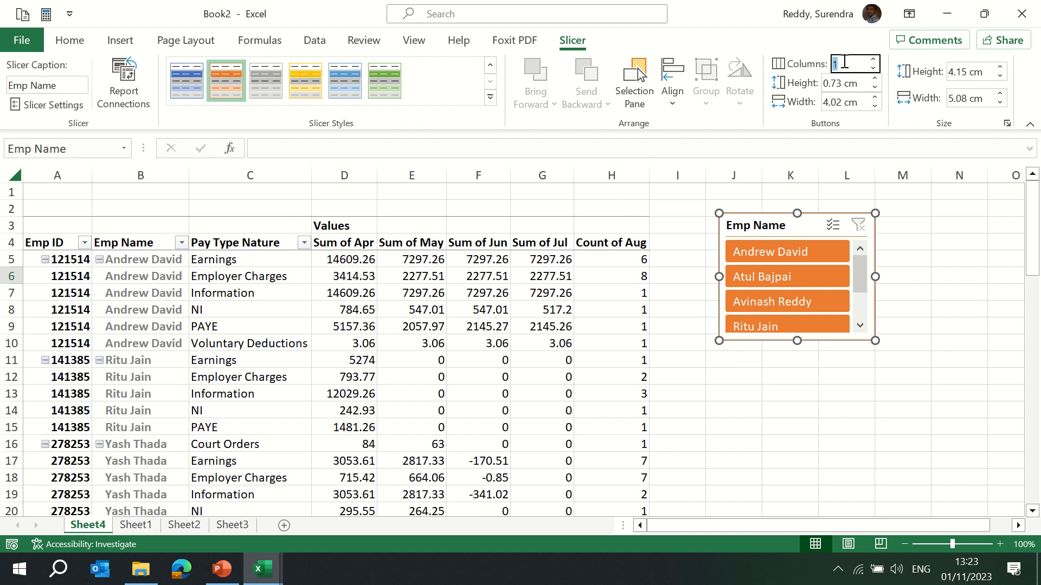
text(2)
key(Return)
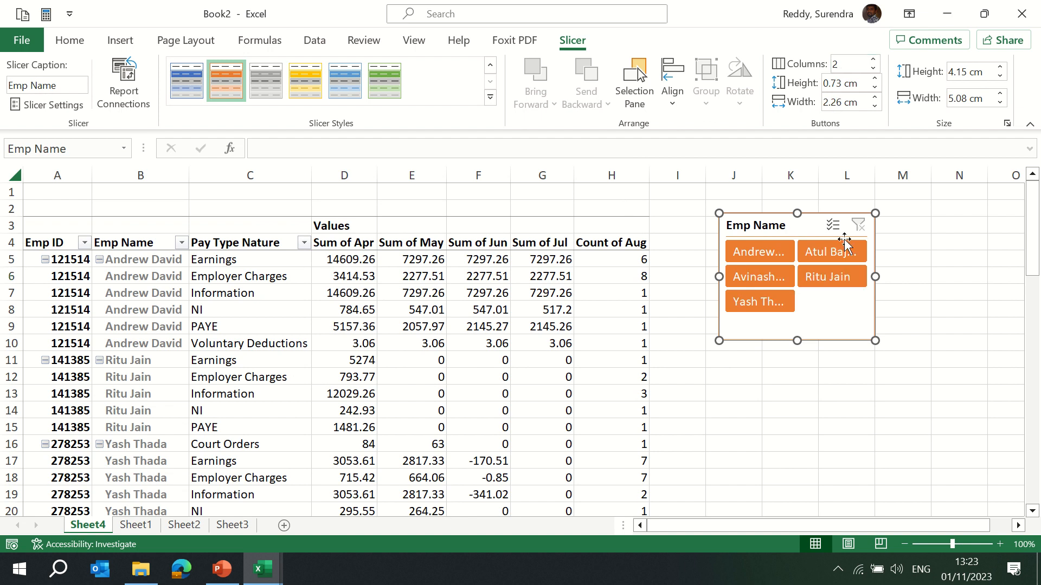
Widen the slicer to about 6.5 cm and set its button height to 0.7 cm.
drag(876, 275, 920, 277)
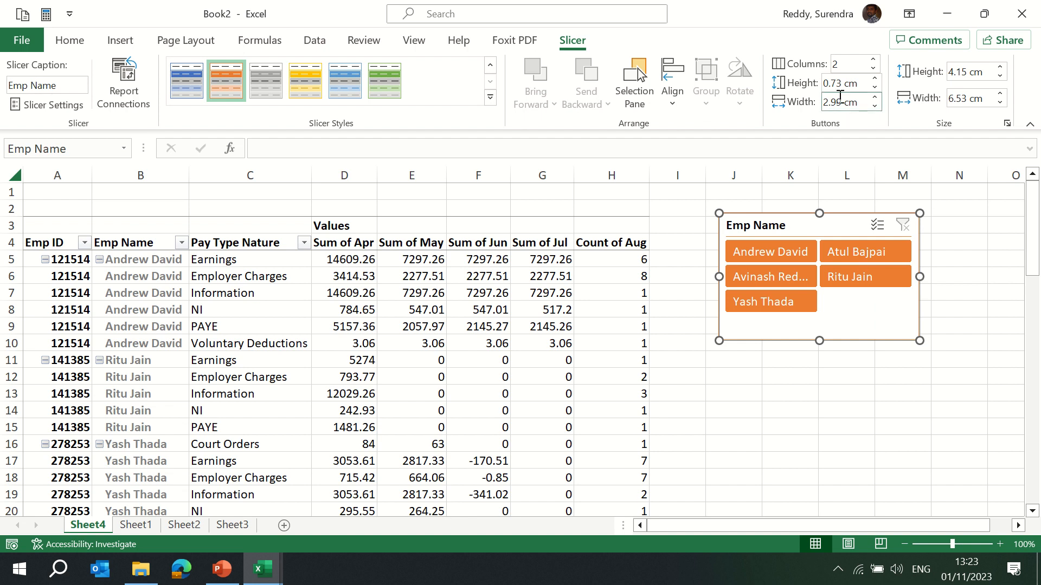
click(874, 80)
click(874, 80)
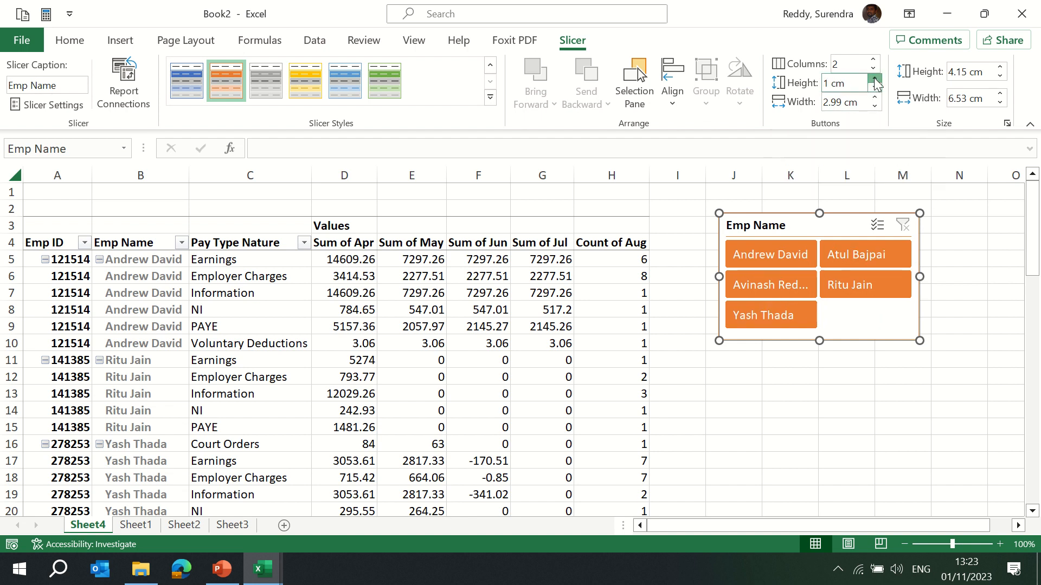
click(874, 80)
click(874, 88)
click(875, 88)
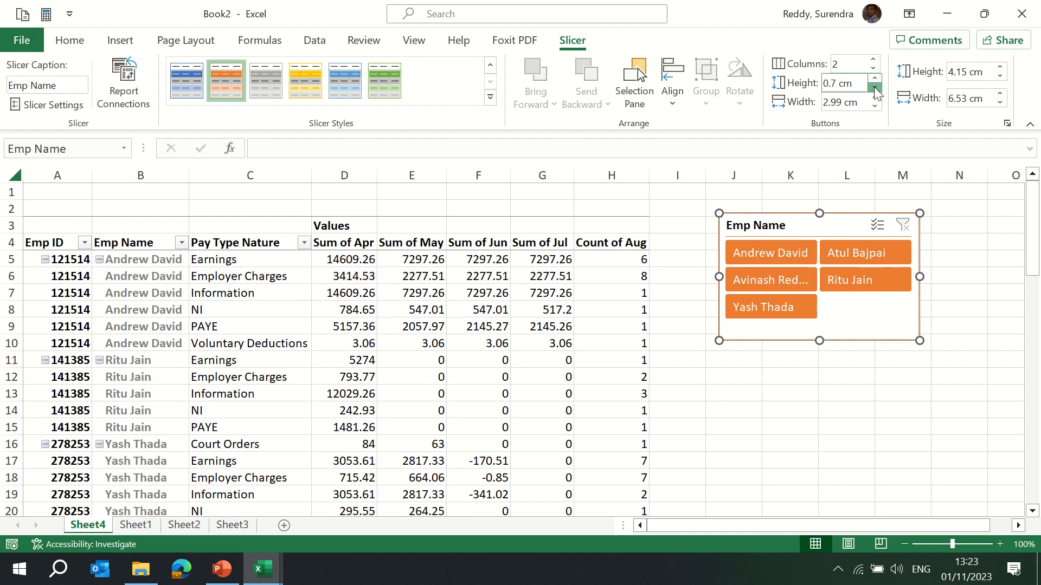
click(874, 88)
click(874, 88)
click(874, 79)
click(874, 79)
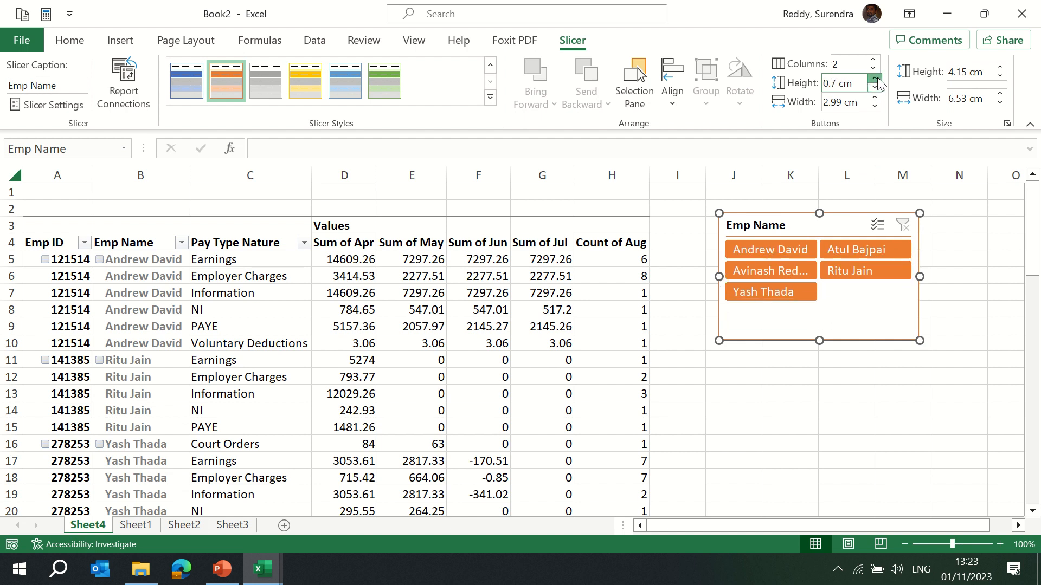
Set the slicer button width to 3 cm.
click(875, 98)
click(875, 97)
click(874, 98)
click(875, 98)
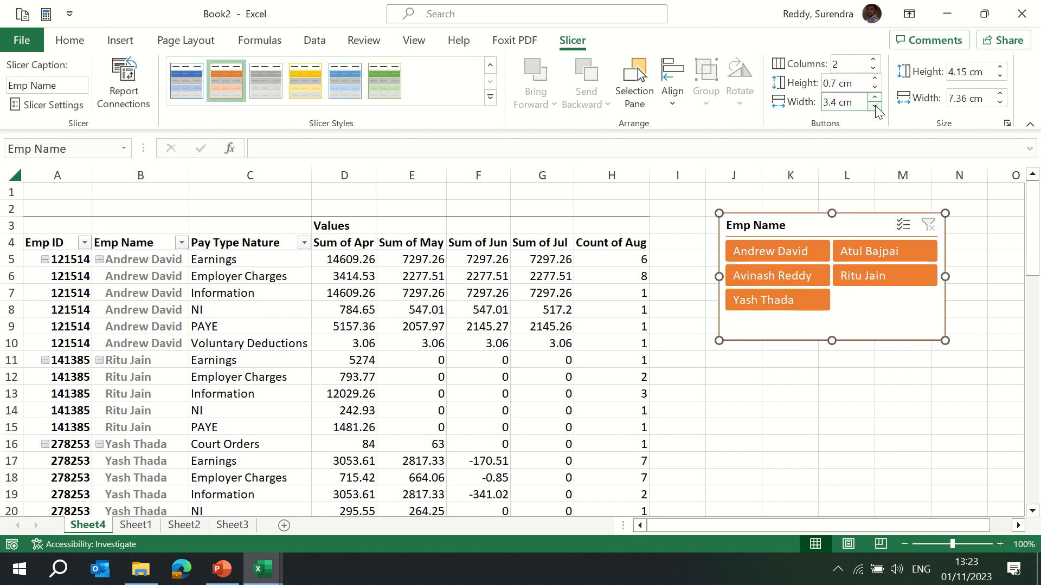
click(875, 107)
click(875, 107)
click(874, 107)
click(875, 107)
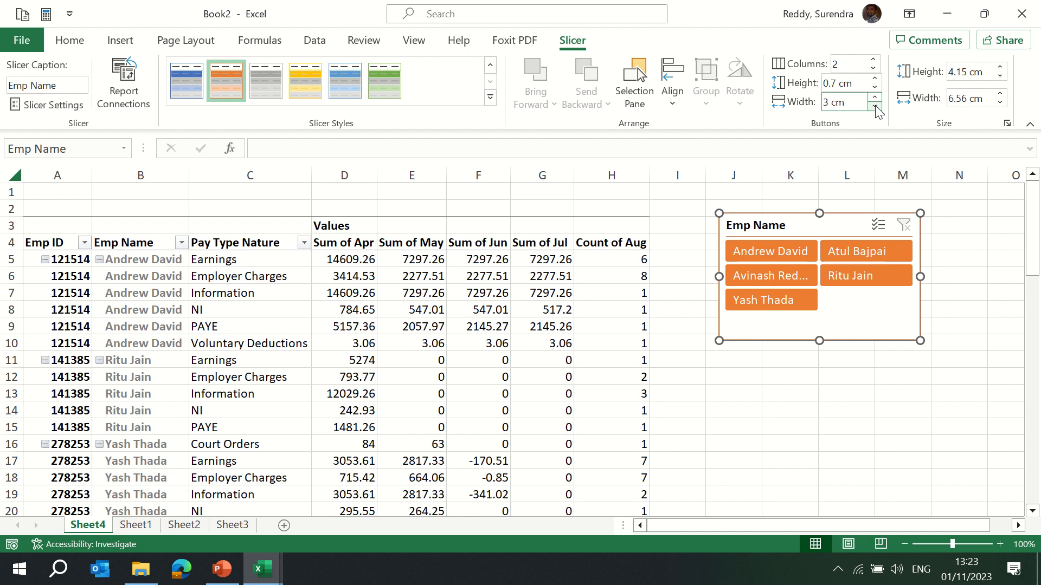
Set the slicer height to about 3.83 cm.
click(999, 68)
click(999, 68)
click(1000, 68)
click(999, 78)
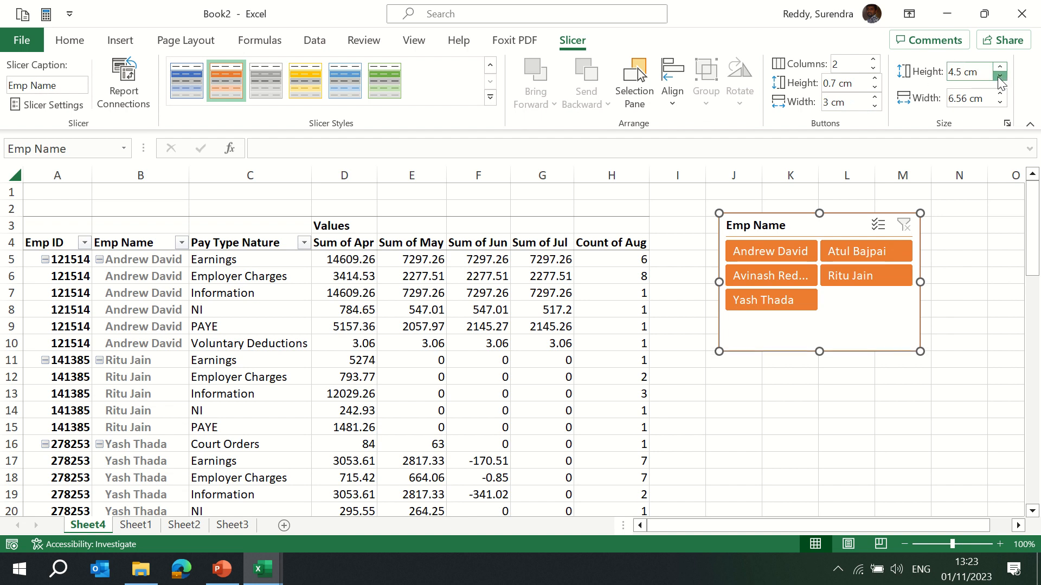
click(999, 78)
click(999, 78)
click(999, 78)
click(999, 77)
click(999, 77)
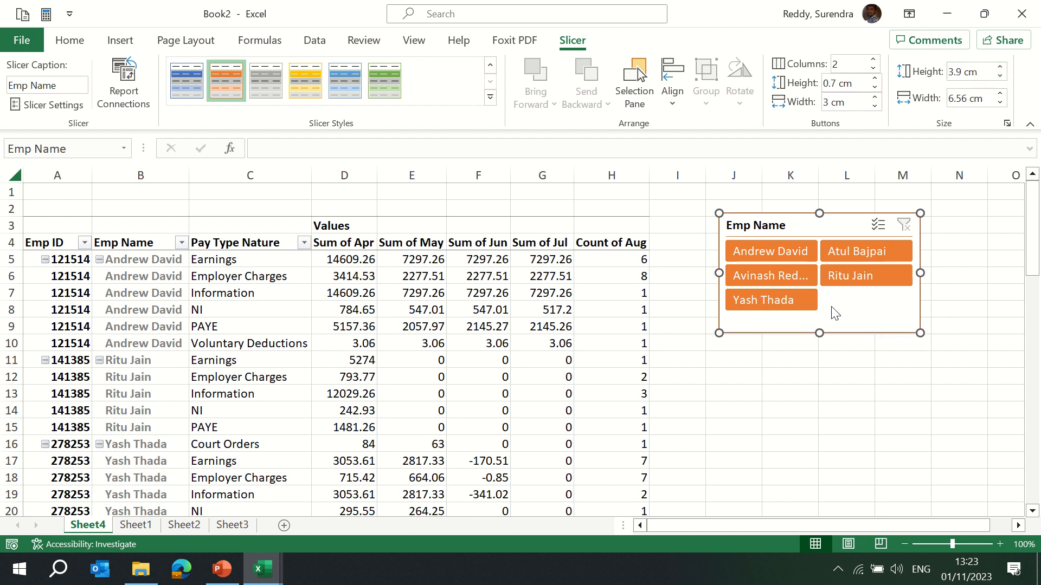
mouse_move(819, 333)
mouse_down()
mouse_move(821, 319)
mouse_move(821, 331)
mouse_up()
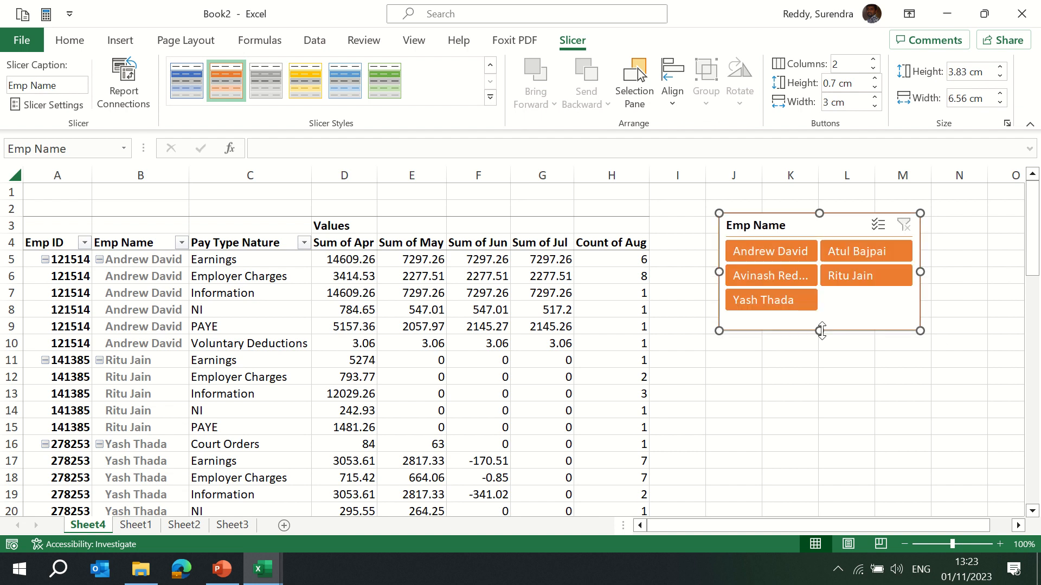
click(333, 292)
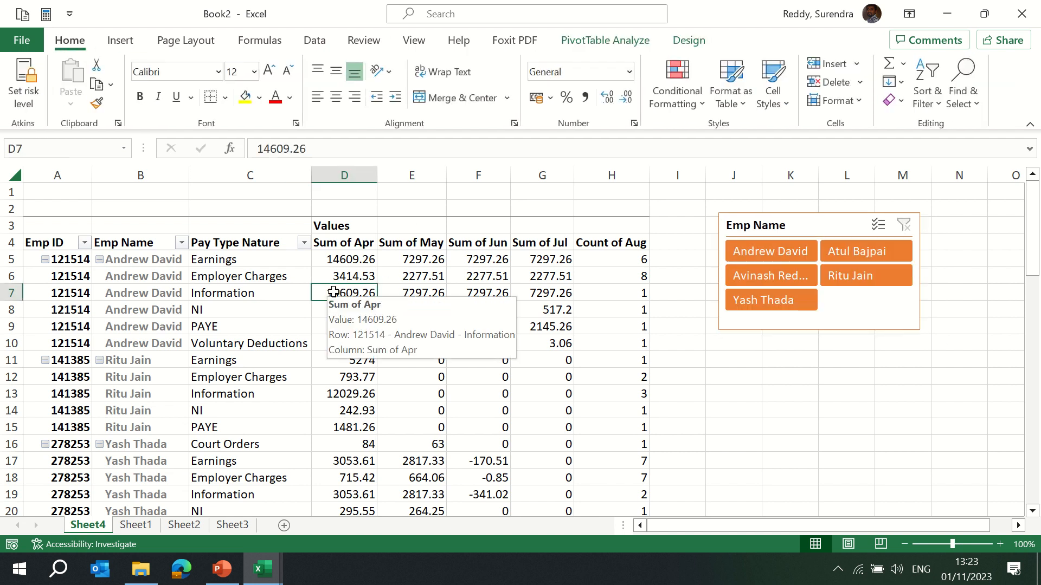
click(602, 40)
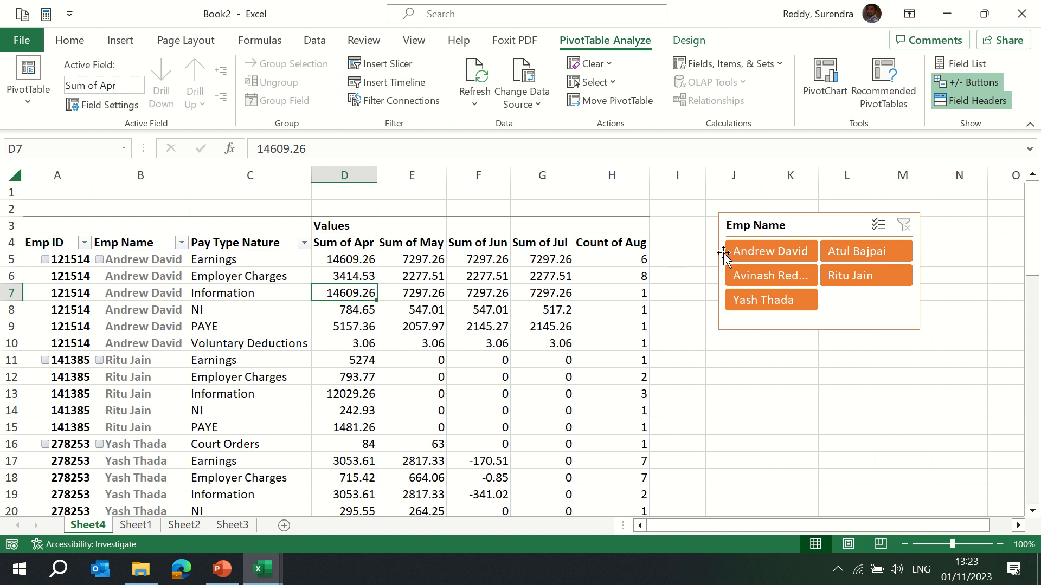
click(758, 252)
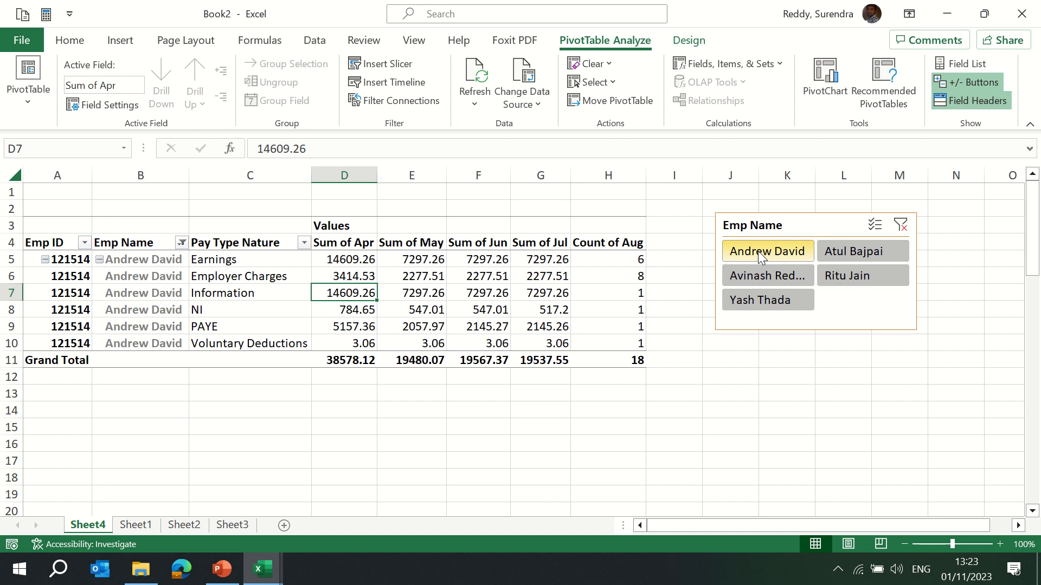
click(840, 251)
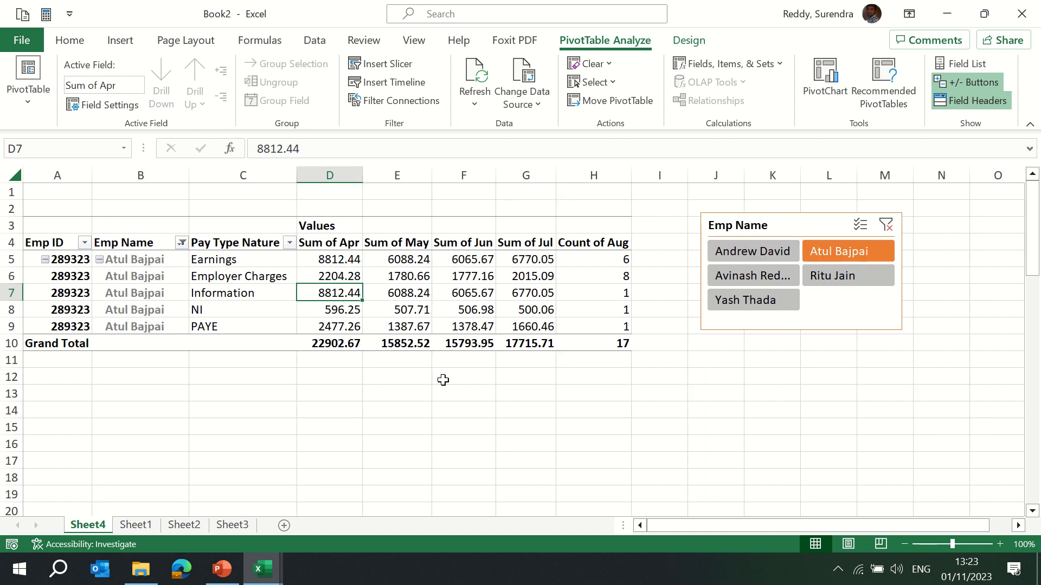
click(757, 281)
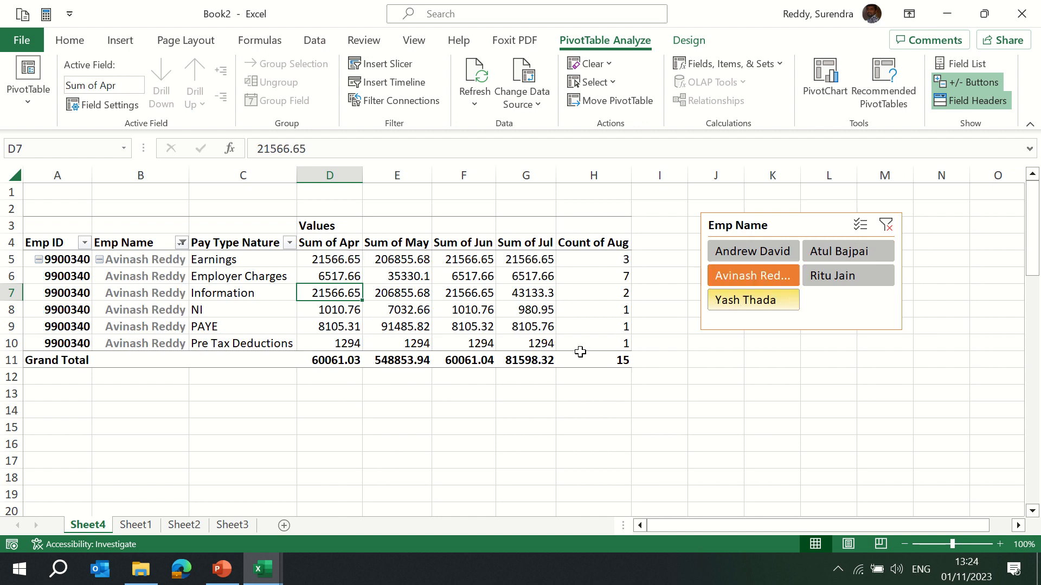
click(888, 227)
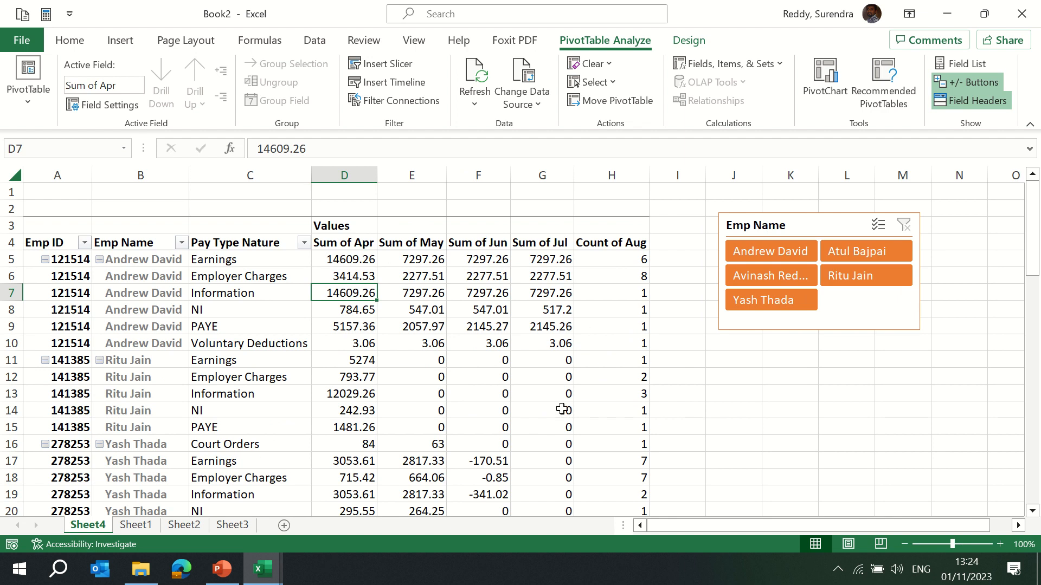
Insert slicers for Emp ID and Pay Type Nature and place them below the Emp Name slicer.
mouse_move(611, 386)
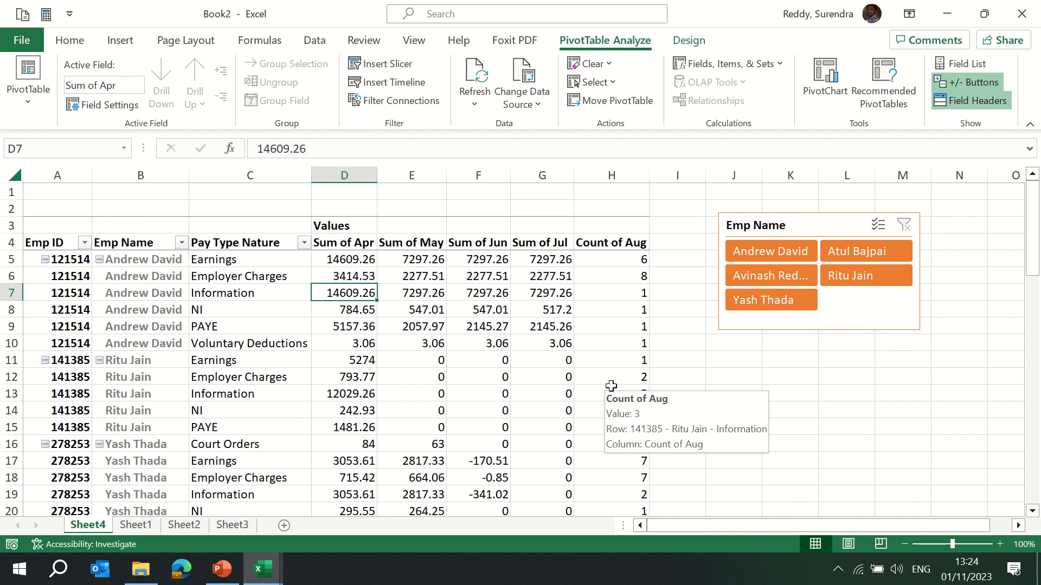
click(797, 224)
click(336, 290)
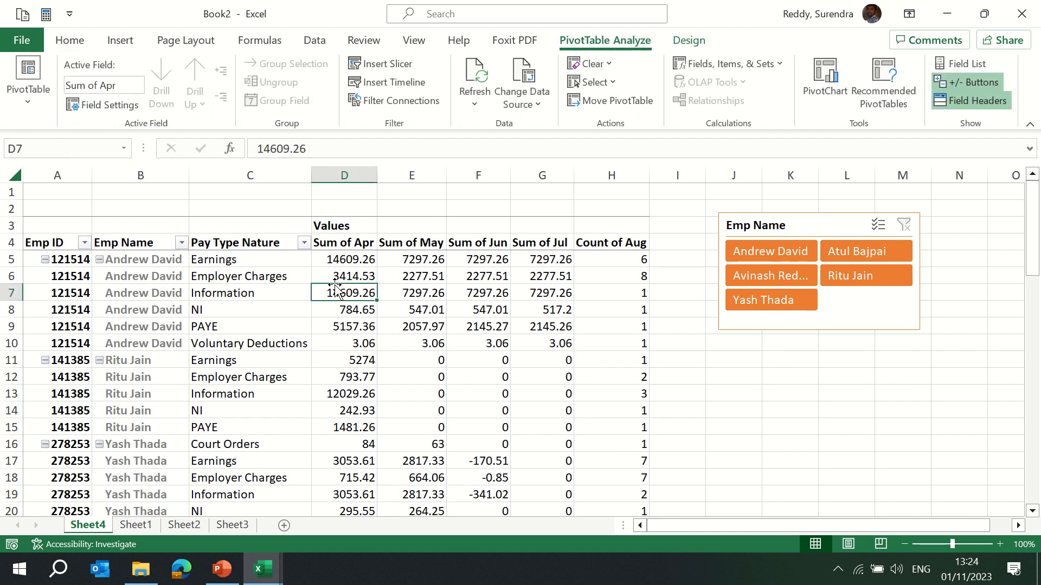
click(385, 65)
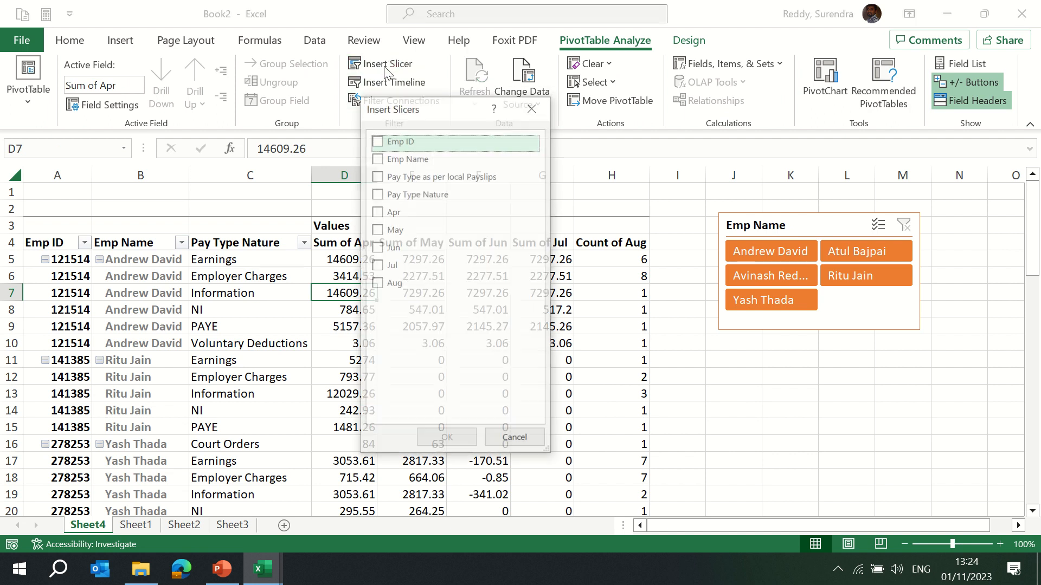
click(378, 141)
click(377, 195)
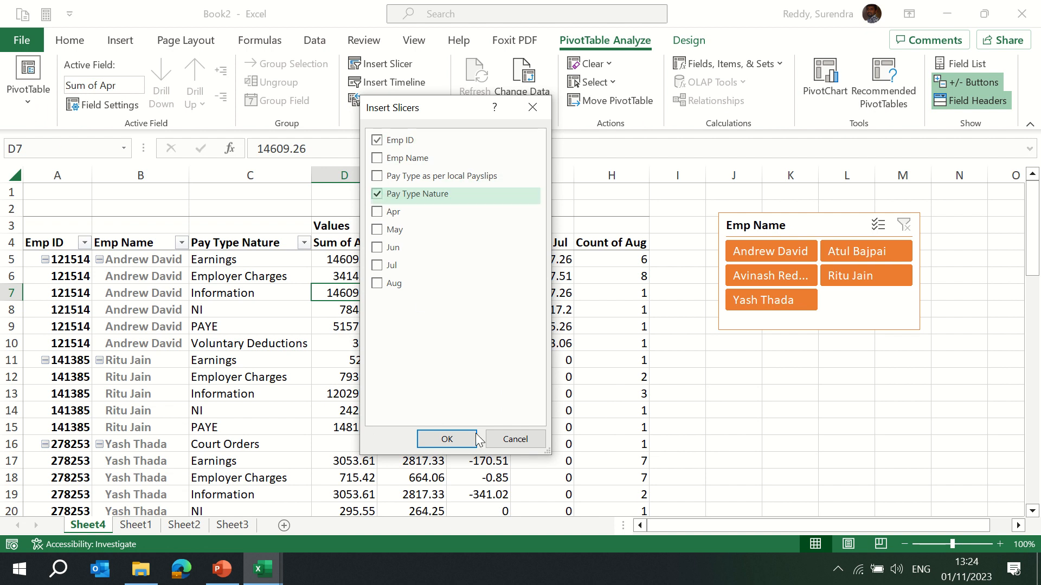
click(446, 439)
drag(635, 292, 934, 375)
drag(494, 238, 693, 357)
Filter the PivotTable by Emp ID 121514 and Pay Type Nature Earnings using the new slicers.
click(691, 384)
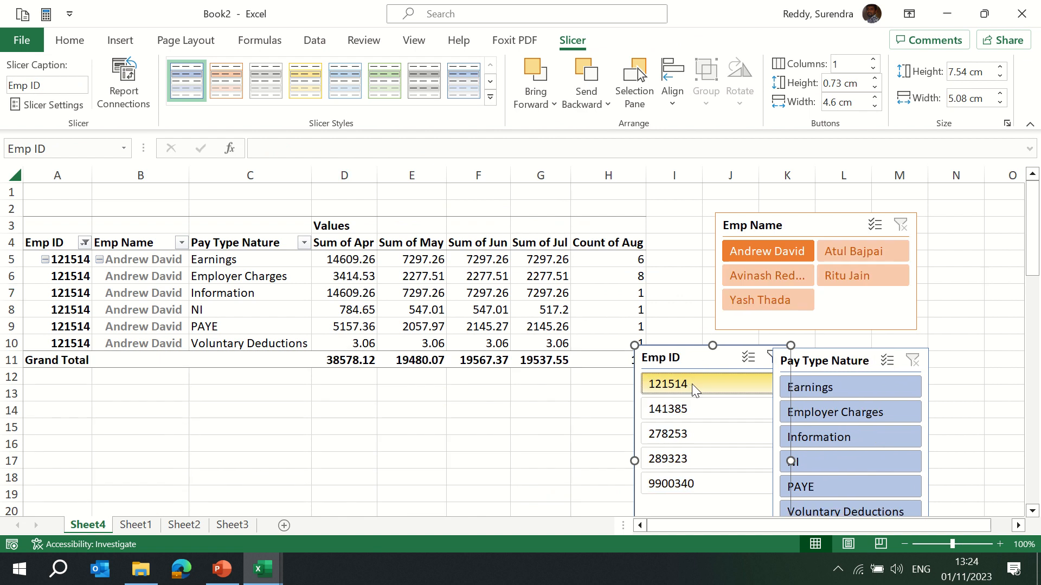
click(817, 393)
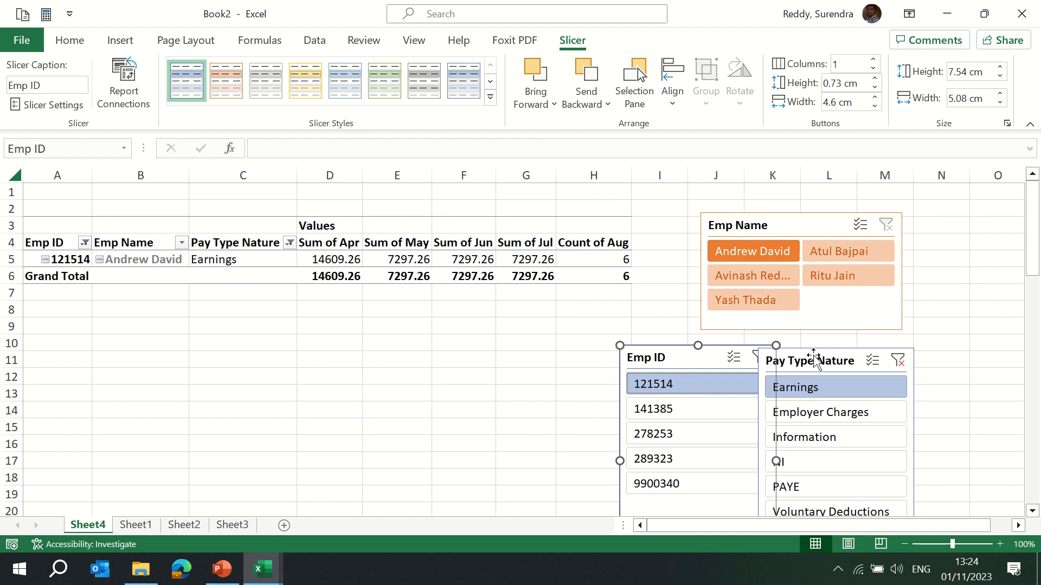
drag(814, 361, 852, 354)
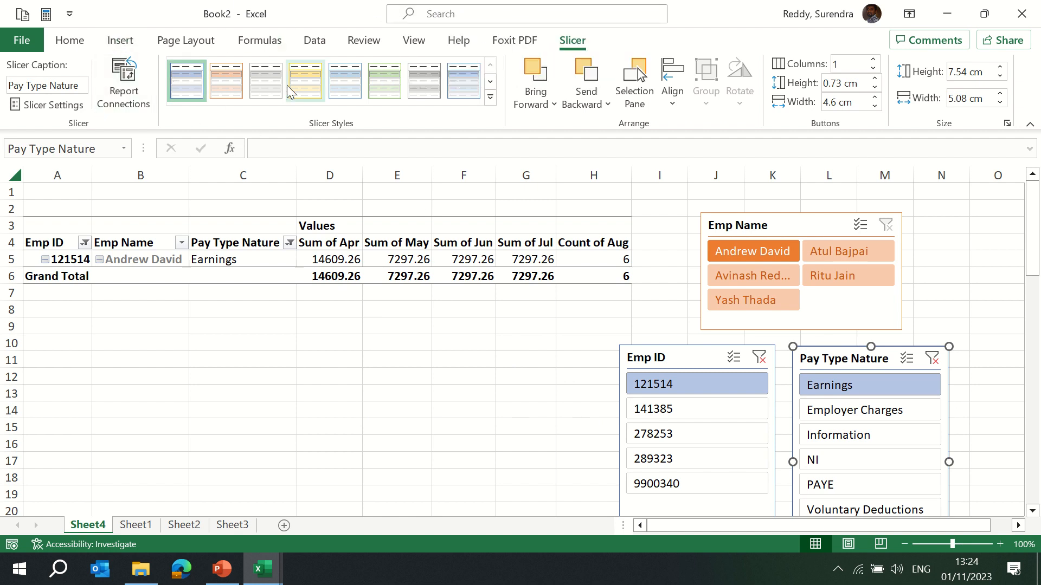
click(261, 259)
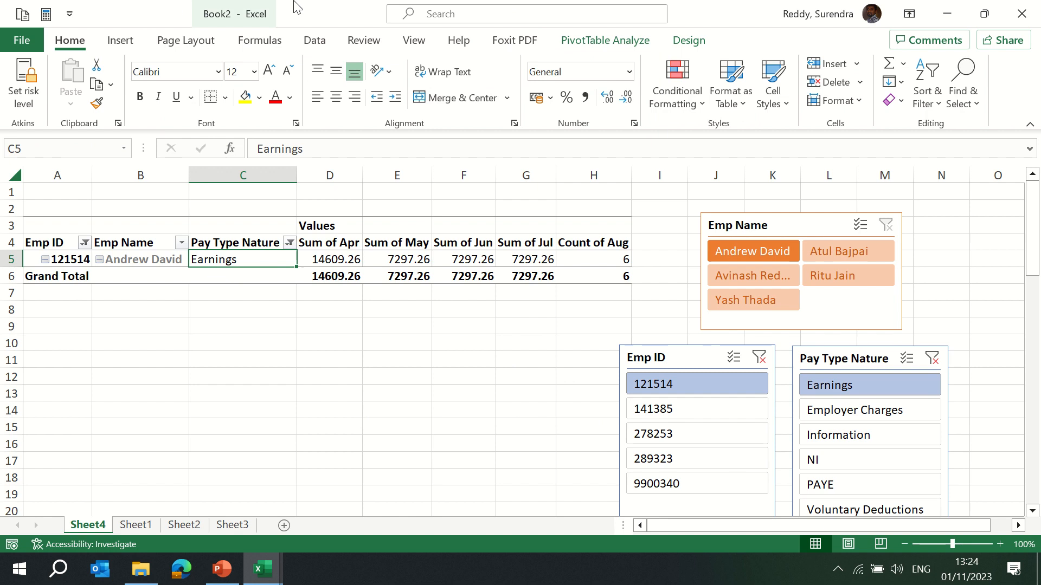
click(402, 49)
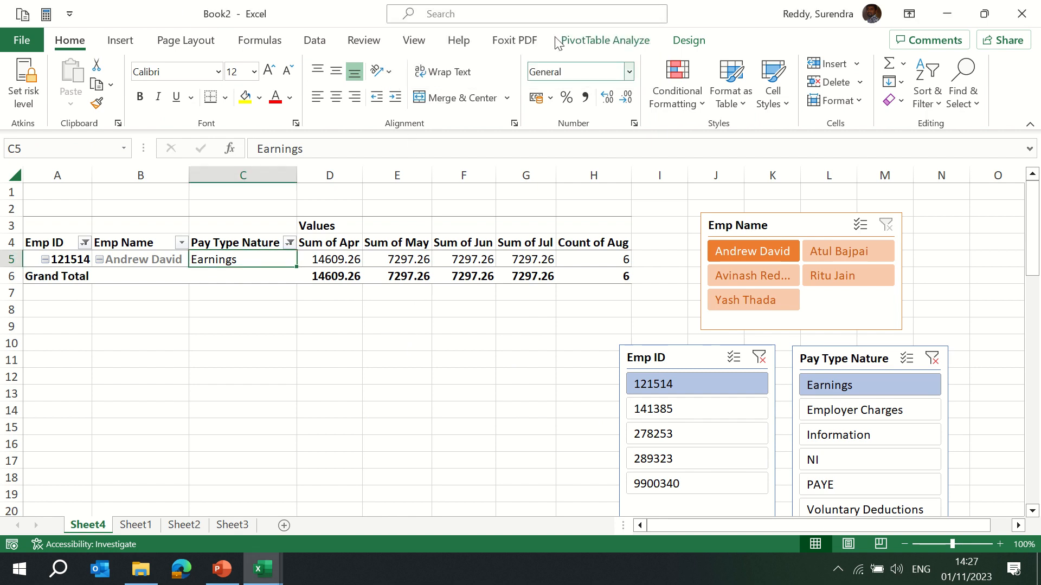
click(588, 43)
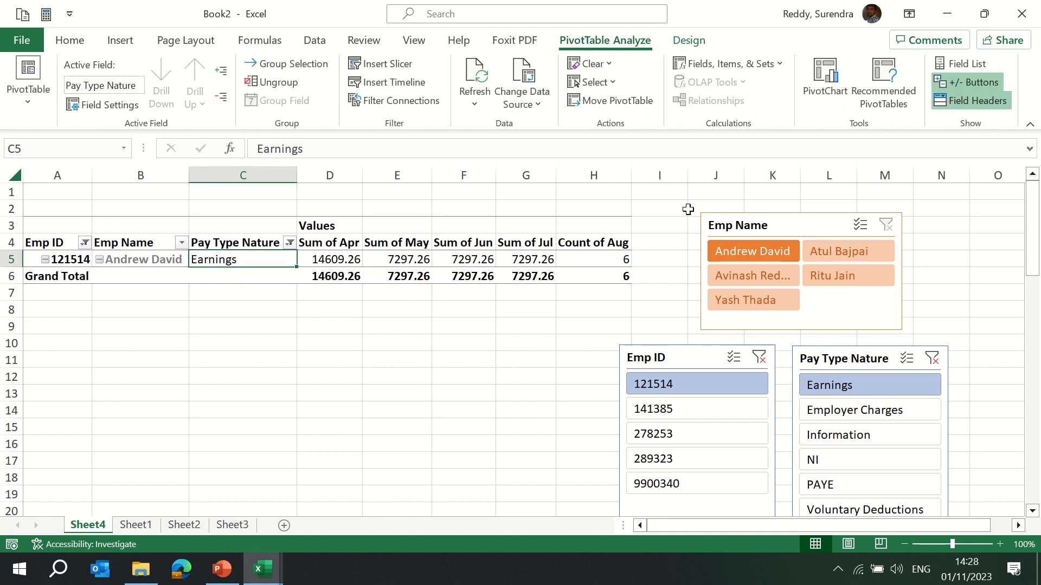
Clear the filters on the Emp Name, Emp ID and Pay Type Nature slicers.
click(884, 227)
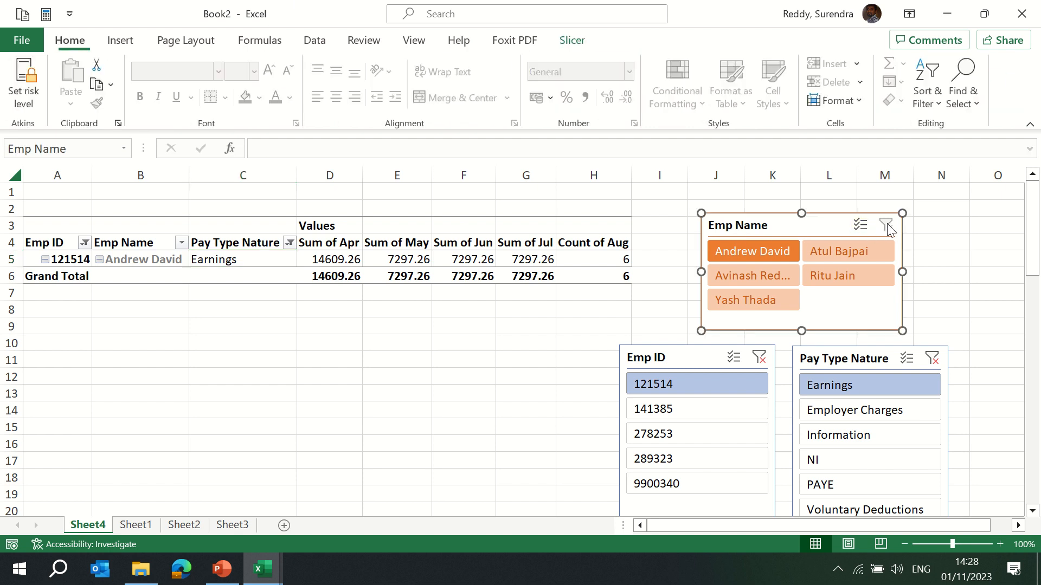
click(759, 357)
click(931, 358)
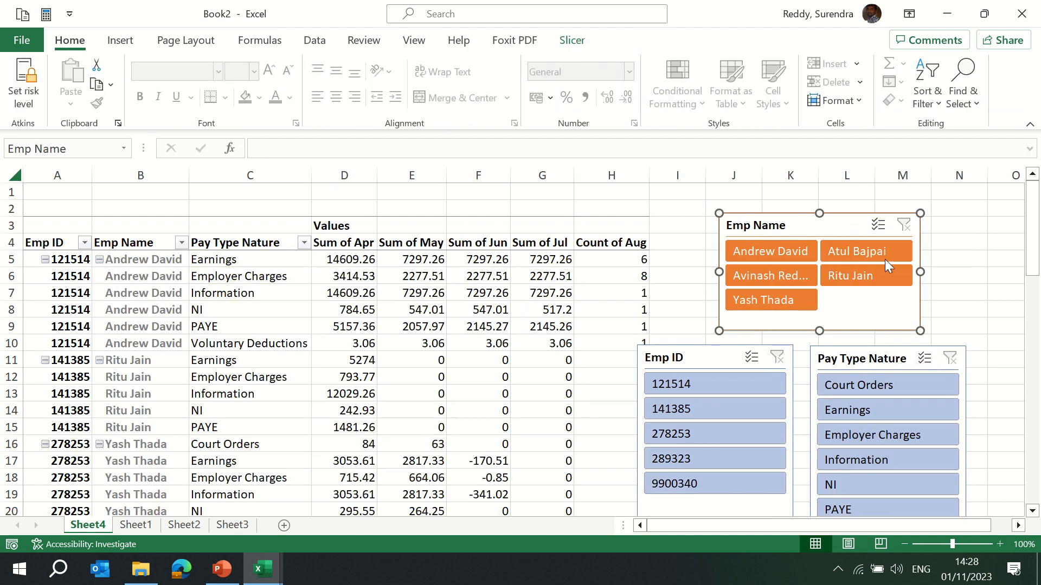
Delete the Emp Name, Emp ID and Pay Type Nature slicers from the sheet.
key(Delete)
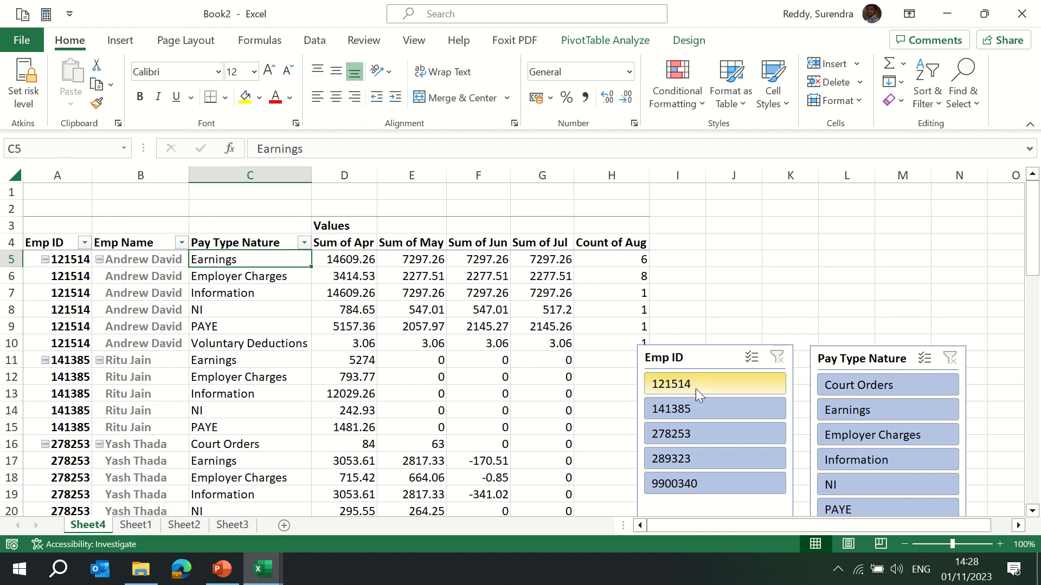
click(681, 359)
key(Delete)
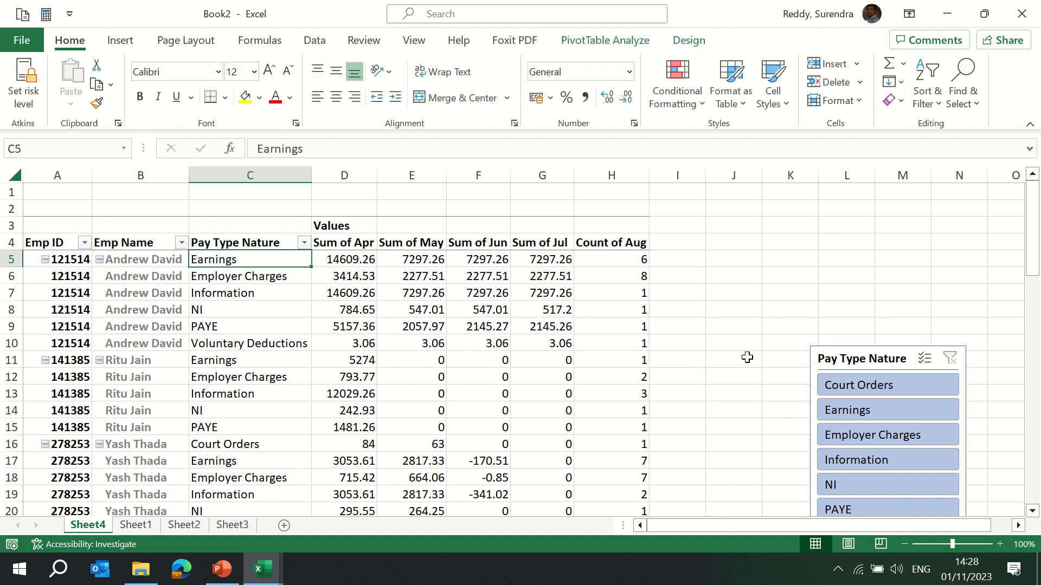
click(858, 359)
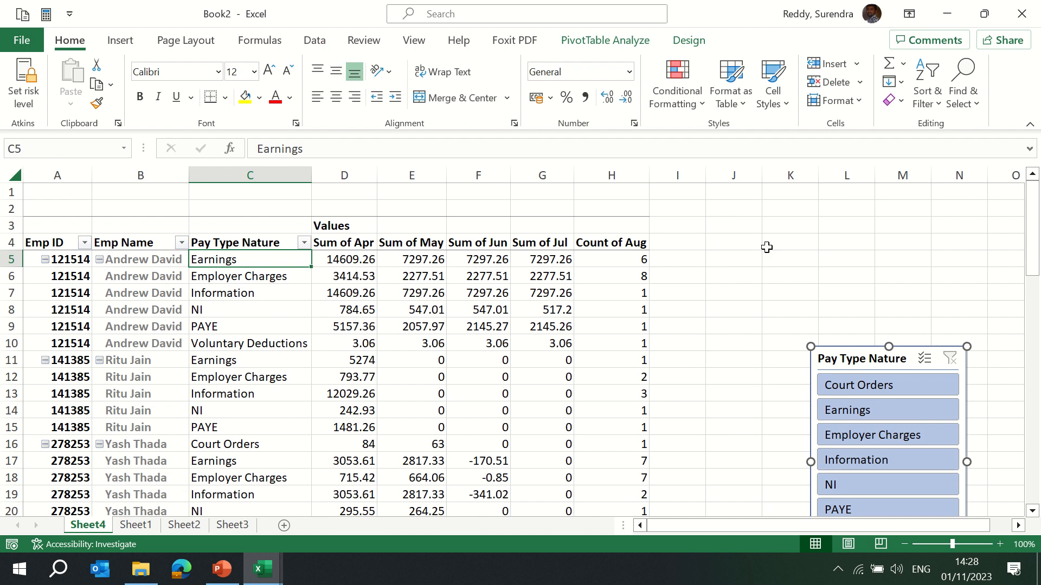
key(Delete)
click(864, 352)
click(600, 278)
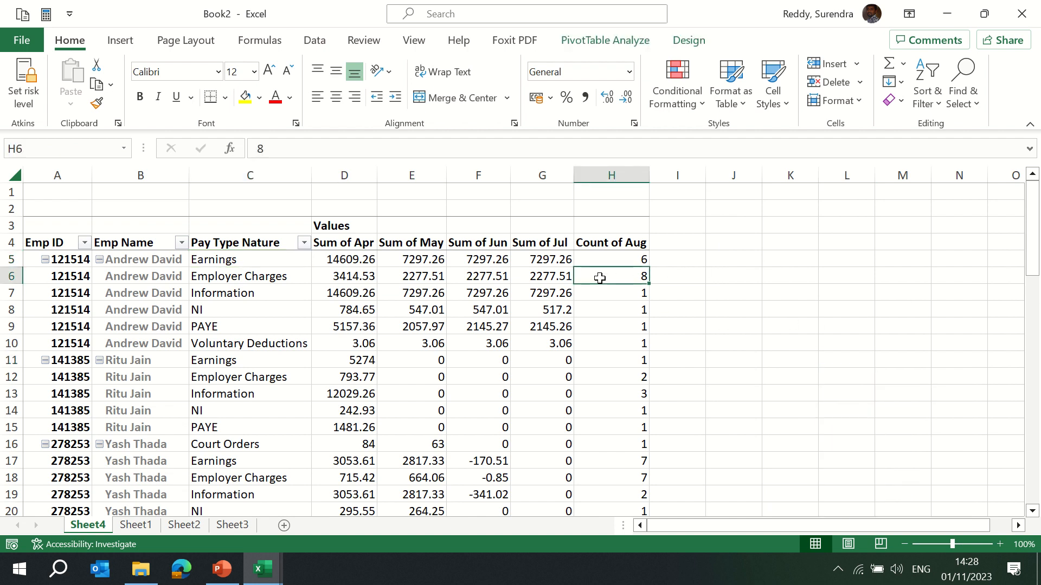
Copy the whole source data range on Sheet1 and paste it below the existing rows, starting at row 80.
click(601, 43)
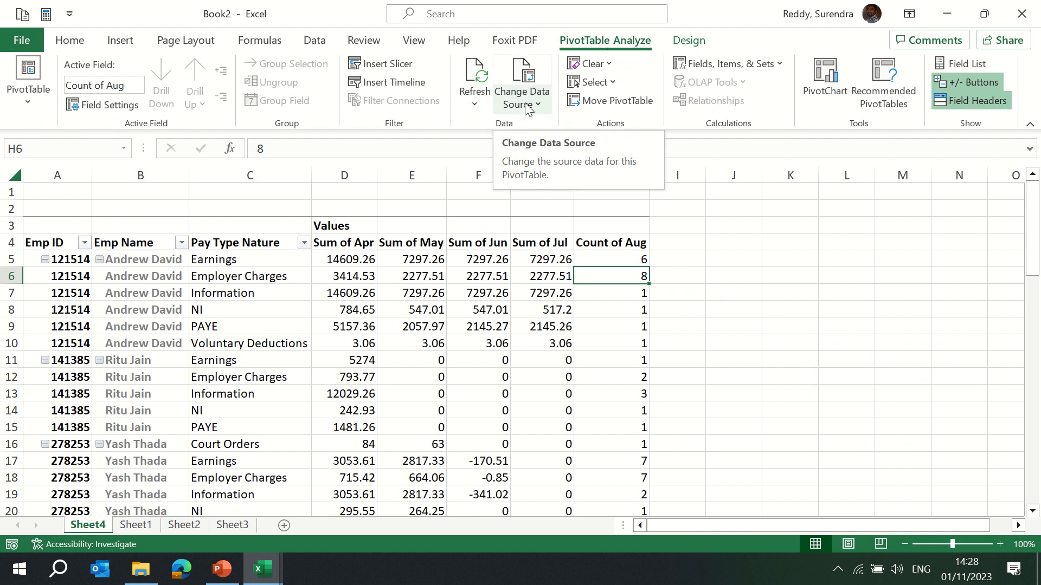
click(324, 261)
key(ctrl+Page_Down)
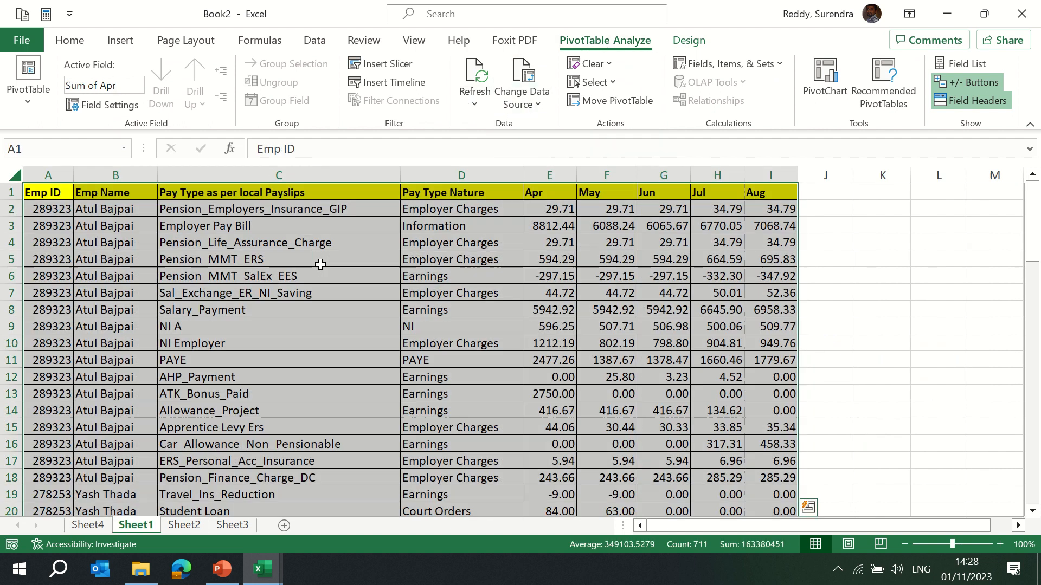
key(Escape)
key(ctrl+shift+Right)
key(ctrl+shift+Down)
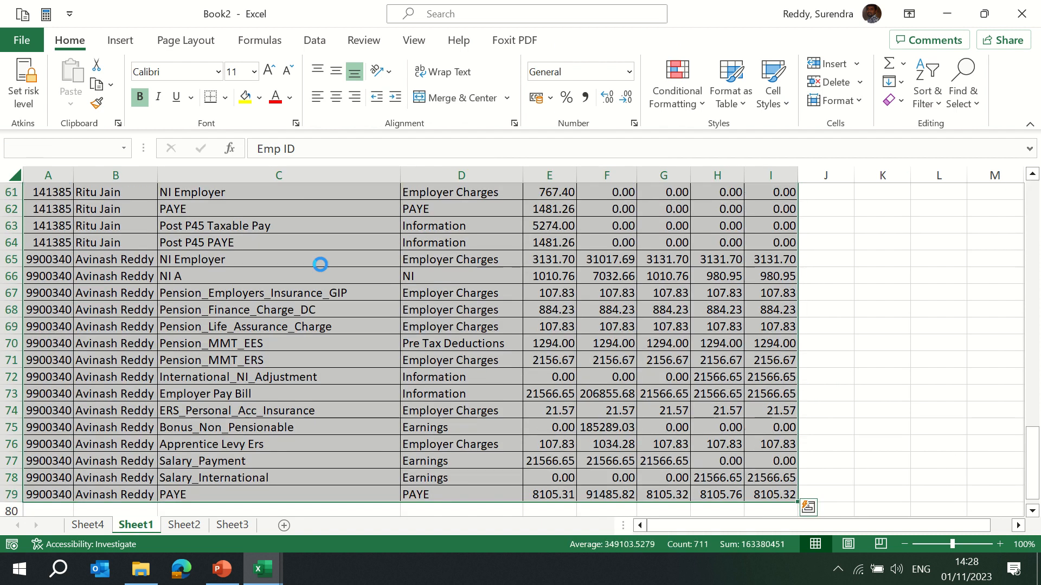
key(ctrl+c)
key(ctrl+Down)
key(ctrl+Down)
key(ctrl+Up)
key(Down)
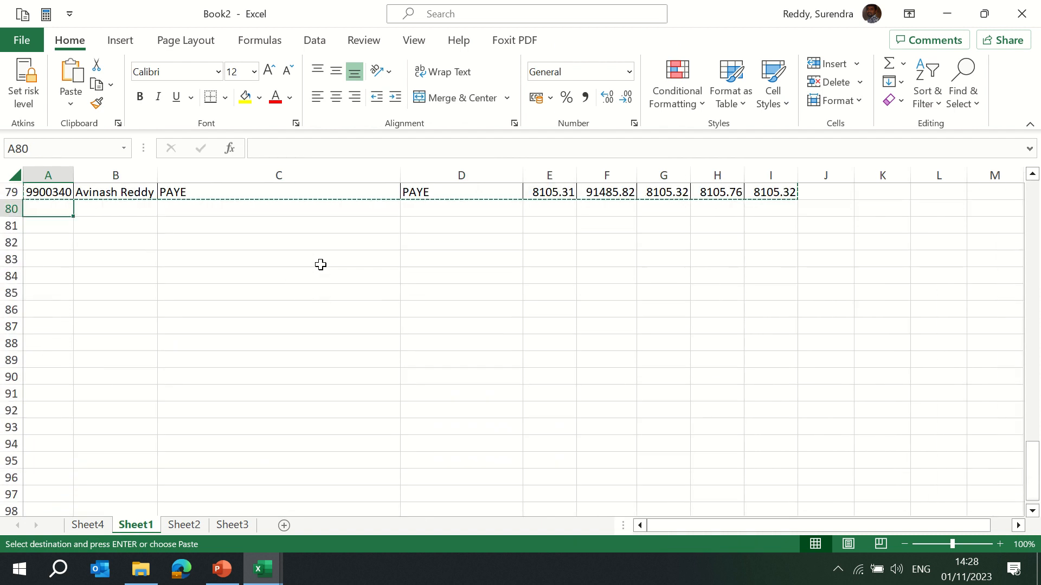
key(Return)
key(ctrl+minus)
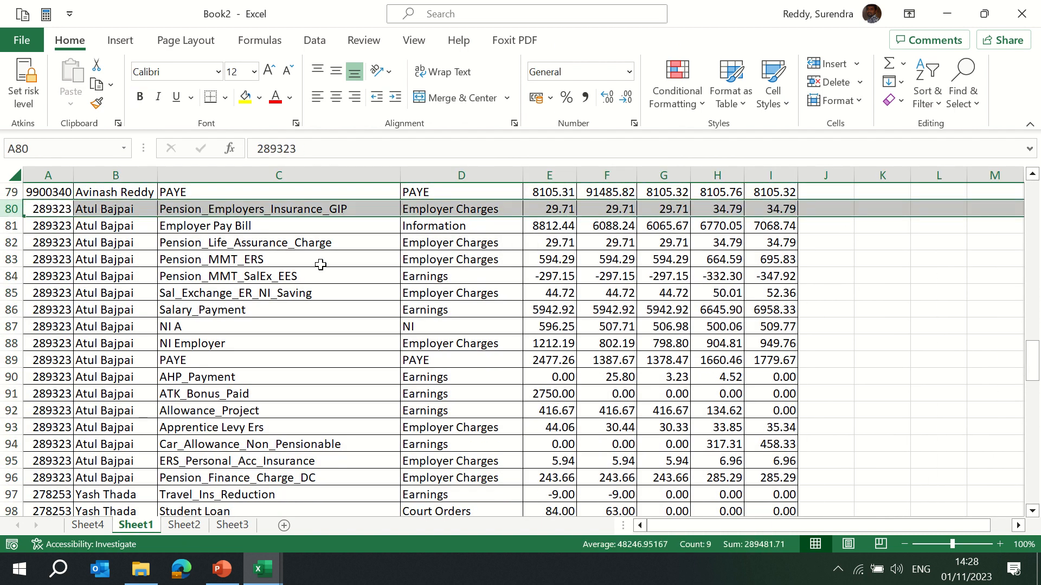
key(Up)
key(ctrl+Up)
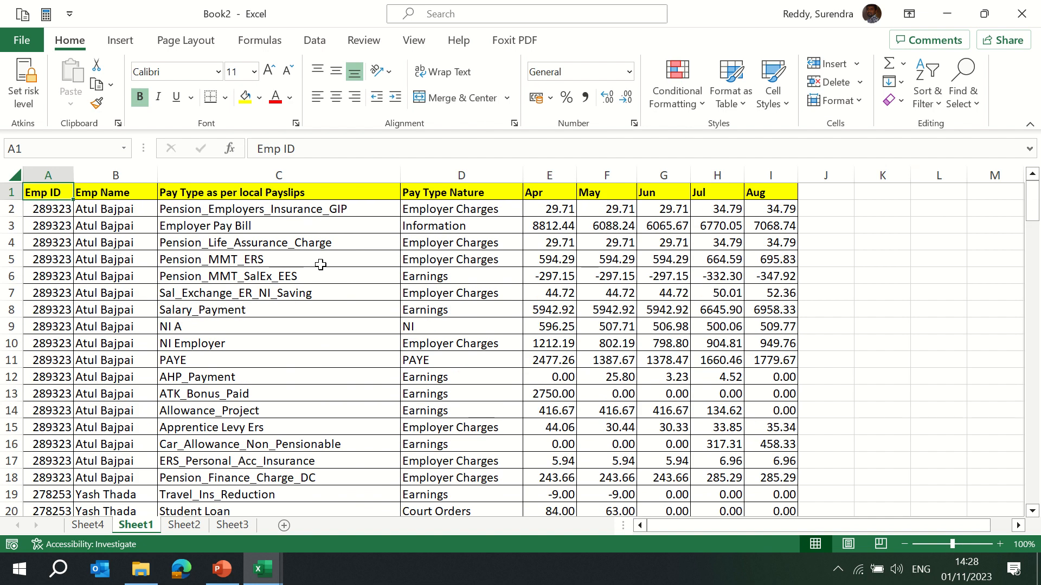
key(ctrl+Page_Up)
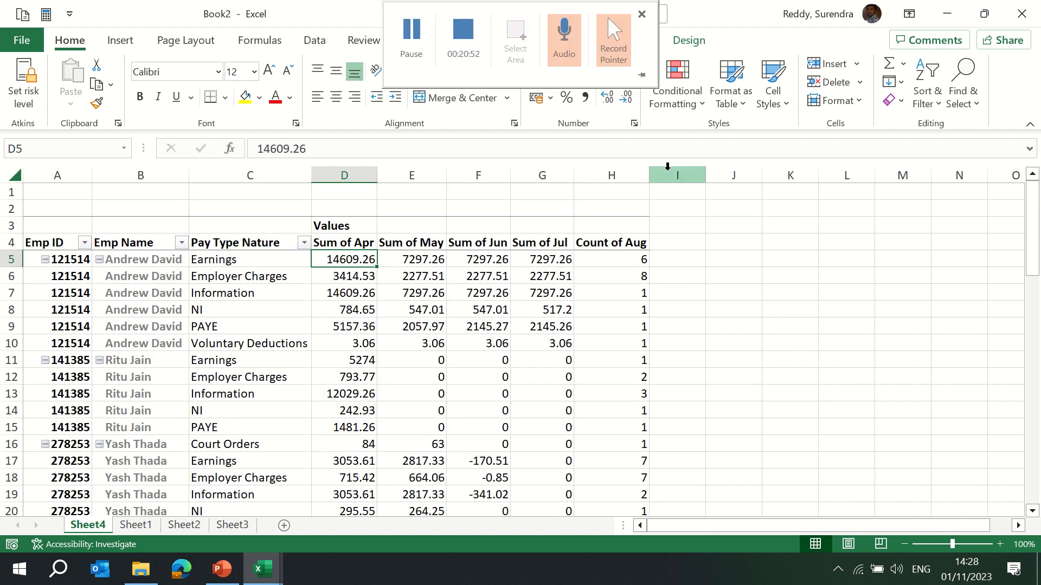
Refresh the PivotTable and extend its data source range to Sheet1!$A$1:$I$157.
click(590, 41)
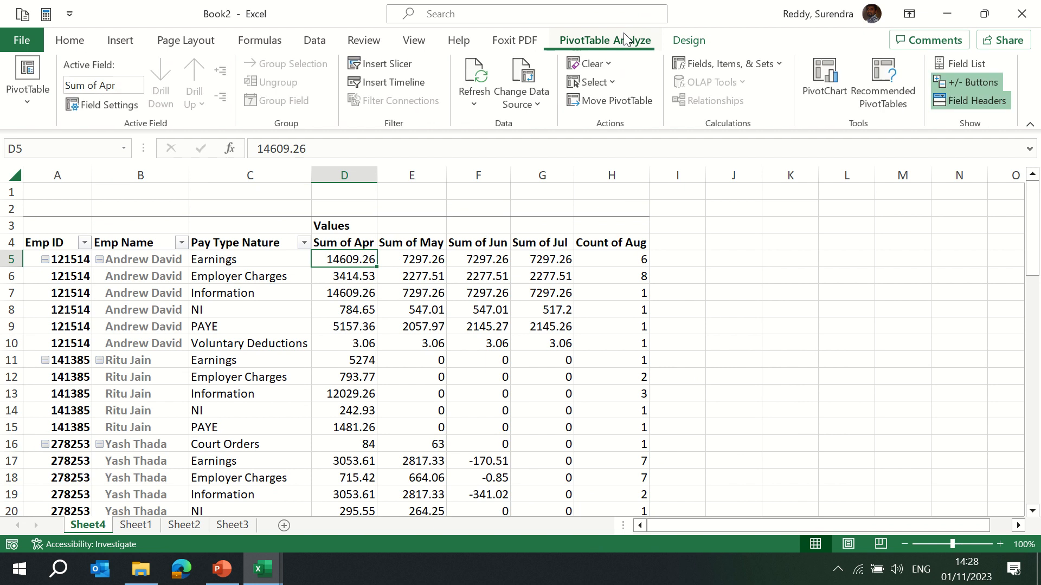
click(476, 89)
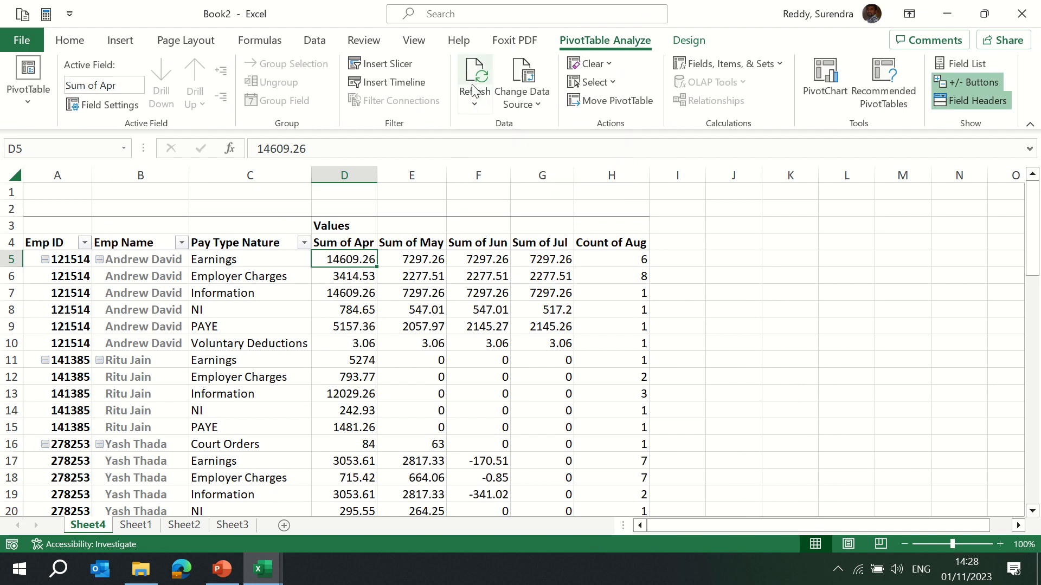
click(537, 103)
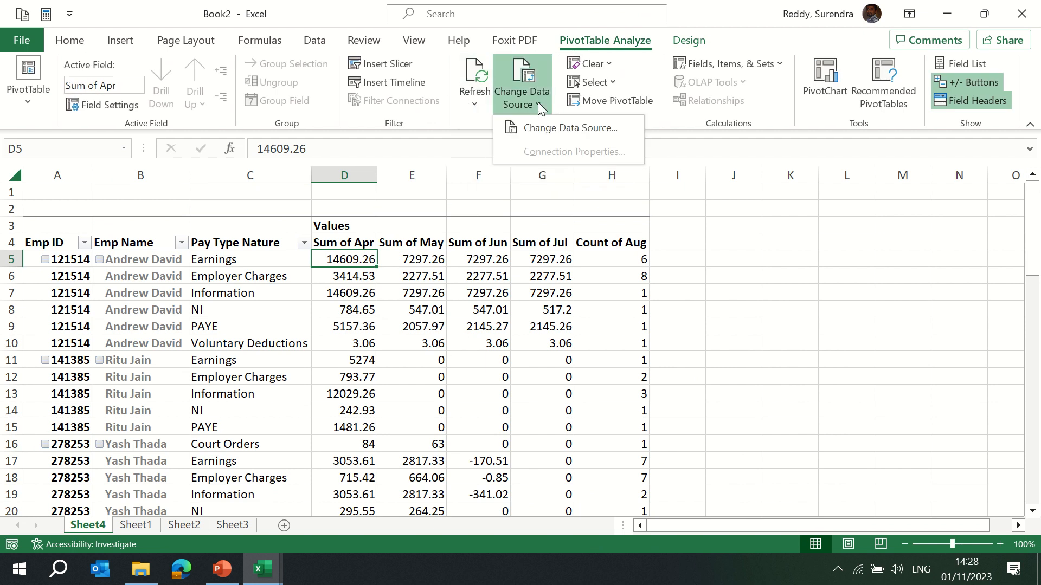
click(544, 128)
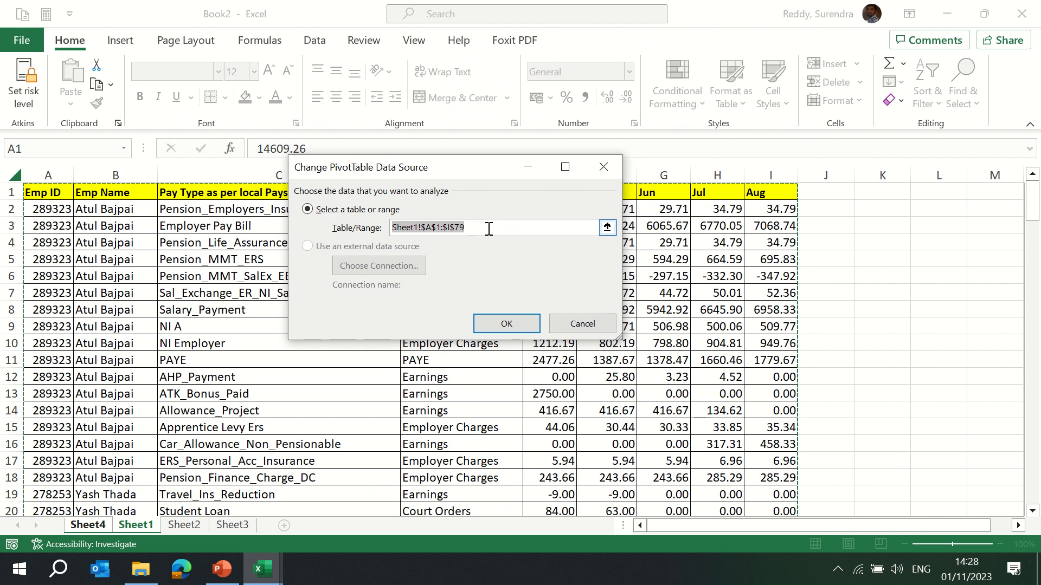
key(ctrl+shift+Down)
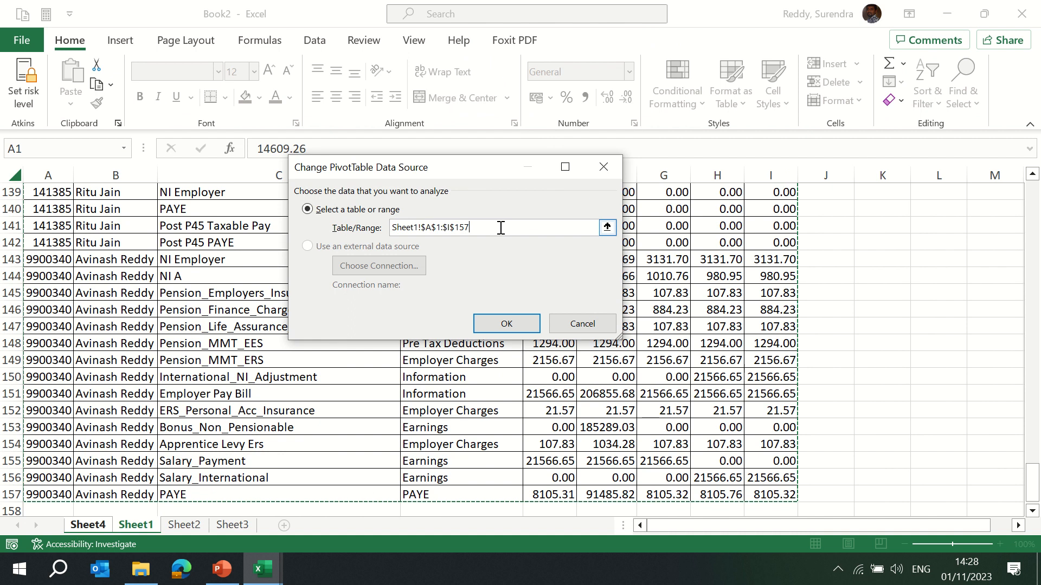
key(Return)
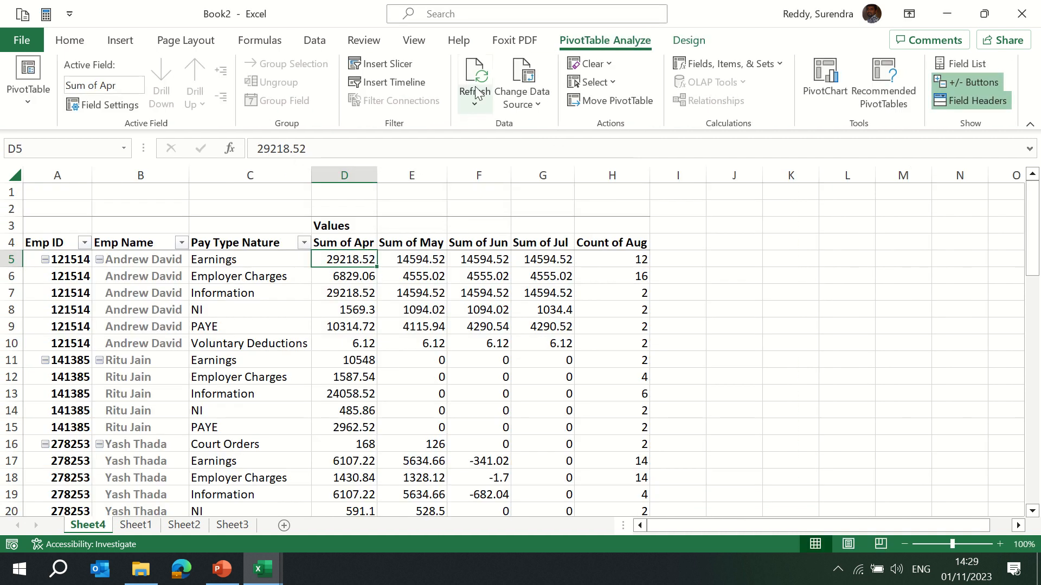
Delete rows 20 to 24 from the source data on Sheet1.
key(ctrl+Page_Down)
key(Down)
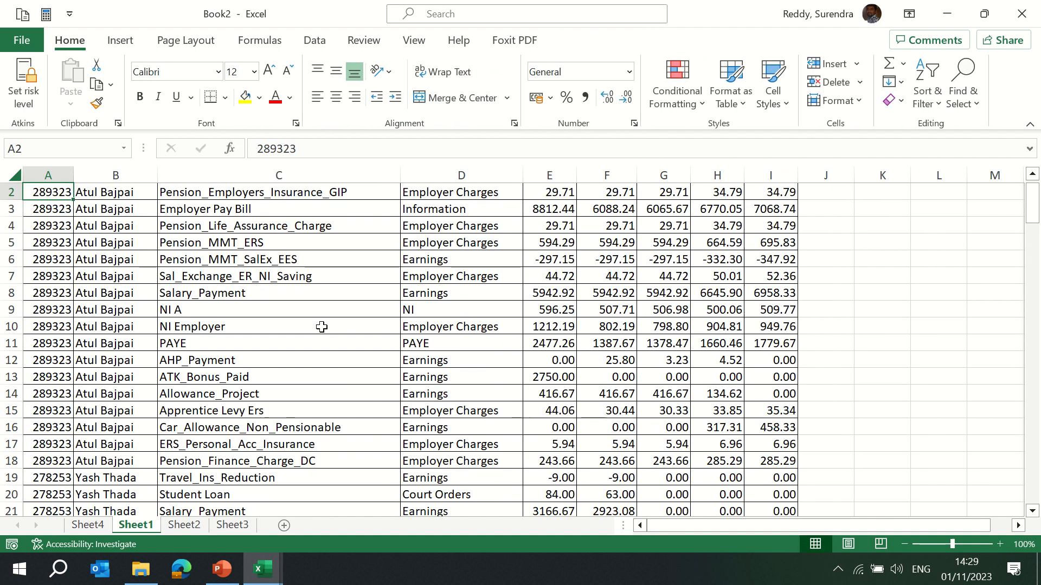
key(Up)
key(Down)
key(Down)
key(Down)
key(Down)
key(shift+space)
key(shift+Down)
key(shift+Down)
key(shift+Down)
key(shift+Down)
key(shift+Down)
key(shift+Down)
key(shift+Down)
key(shift+Down)
key(shift+Down)
key(shift+Down)
key(shift+Down)
key(shift+Down)
key(shift+Down)
key(shift+Down)
key(shift+Down)
key(shift+Down)
key(shift+Down)
key(shift+Down)
key(shift+Down)
key(shift+Down)
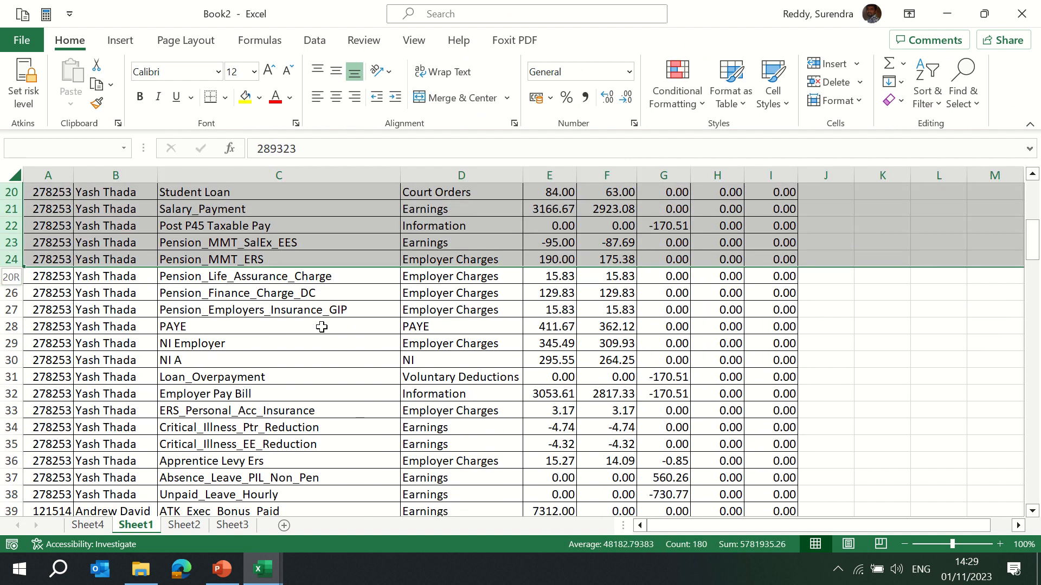
key(ctrl+minus)
key(ctrl+Page_Up)
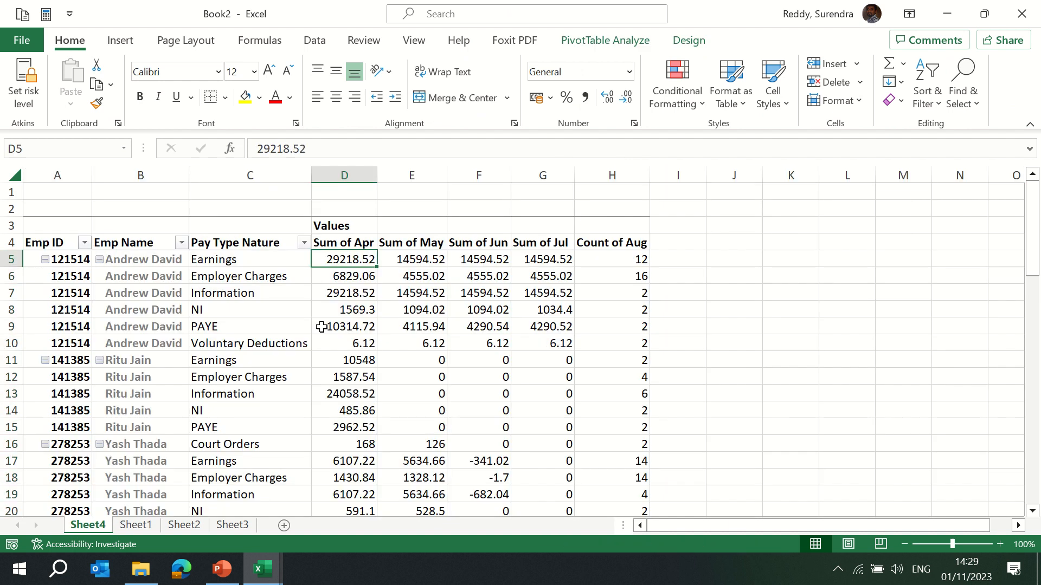
Refresh the PivotTable to pick up the source data changes.
click(602, 40)
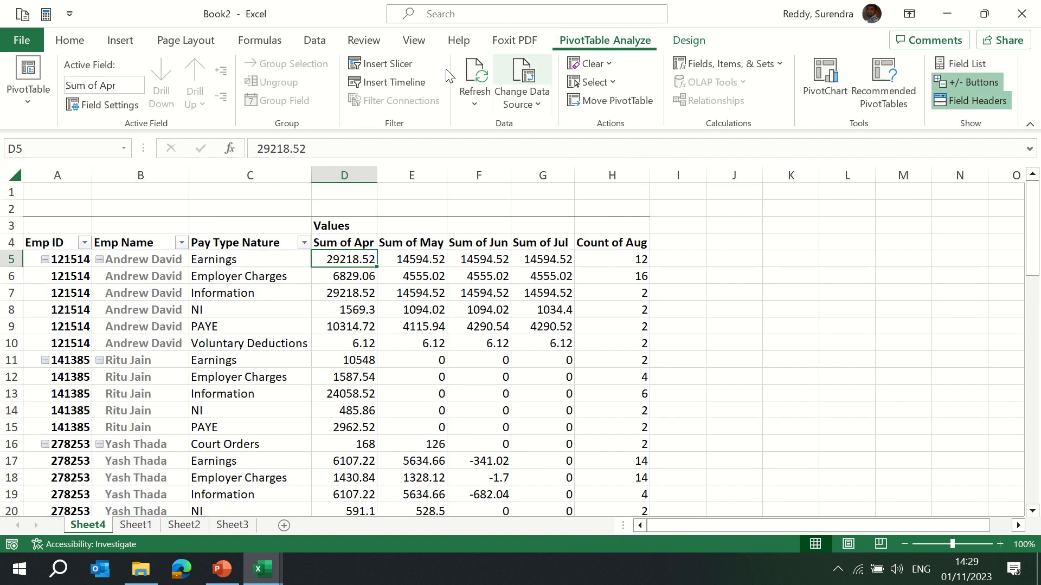
click(478, 91)
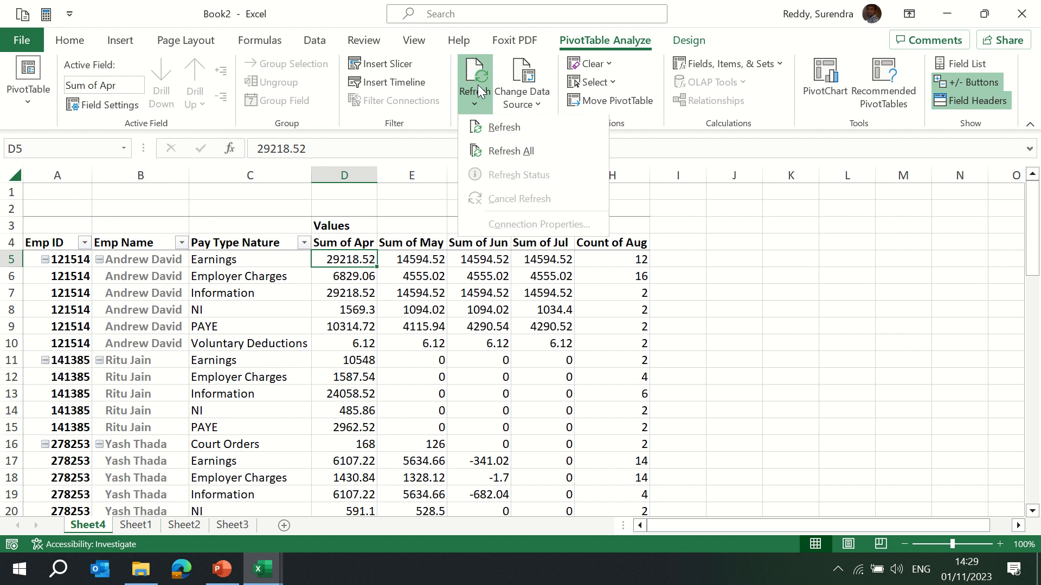
click(503, 128)
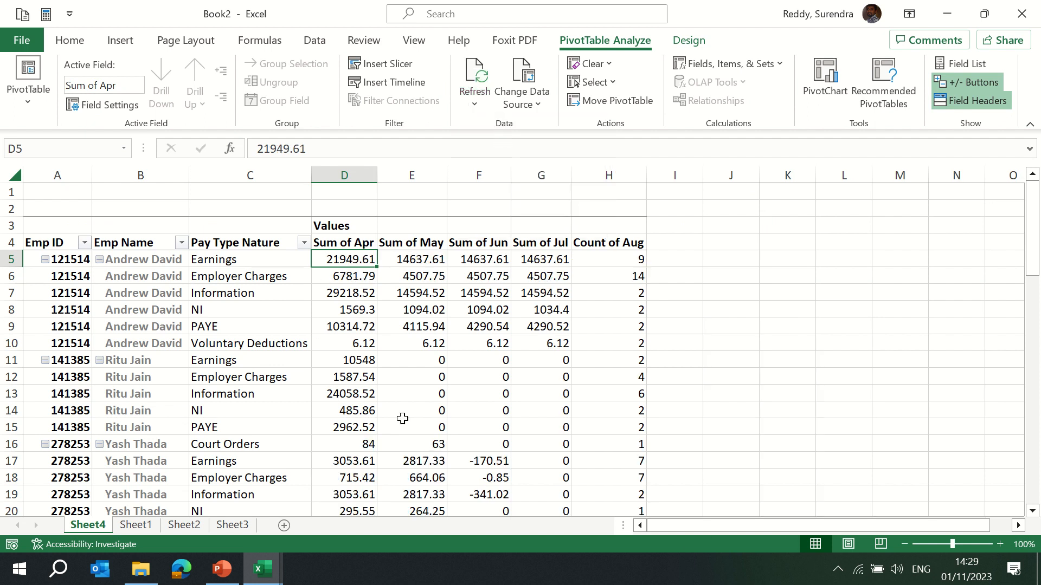
Clear the entire PivotTable, then undo the clearing.
click(600, 64)
click(609, 86)
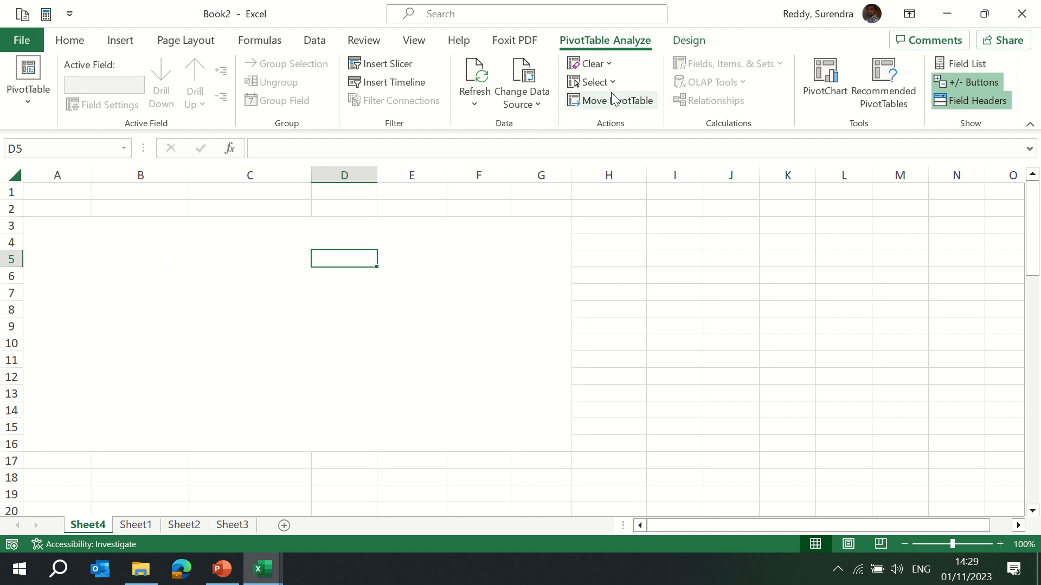
key(ctrl+z)
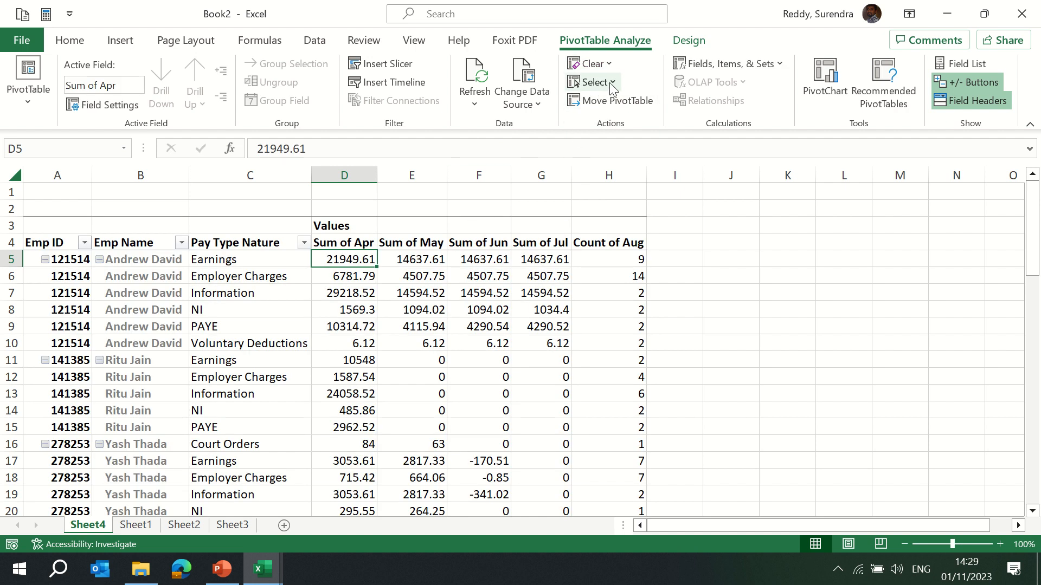
Select the entire PivotTable, then only its values, then only its labels.
click(609, 82)
click(630, 177)
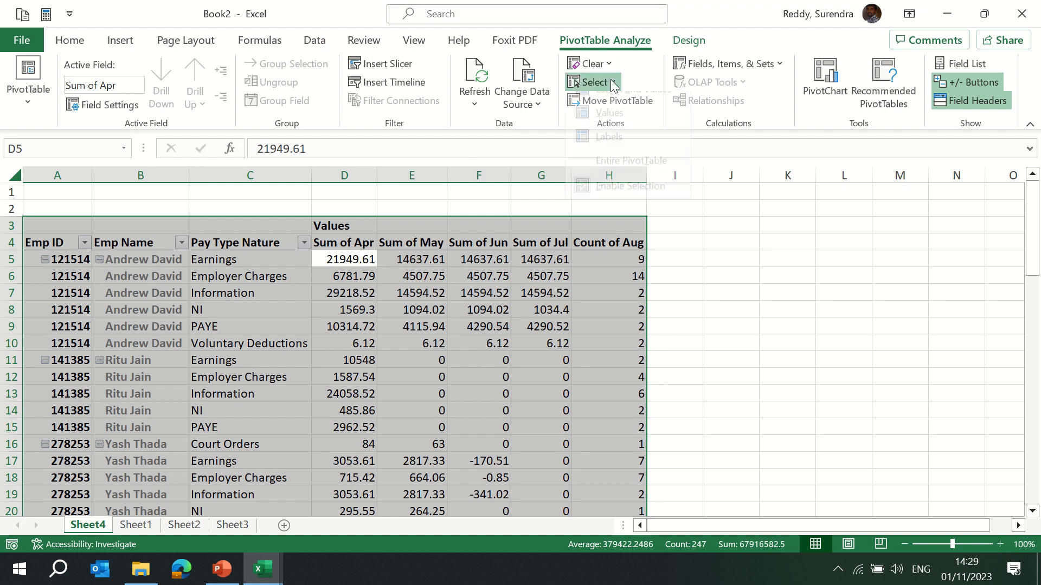
click(592, 83)
click(609, 129)
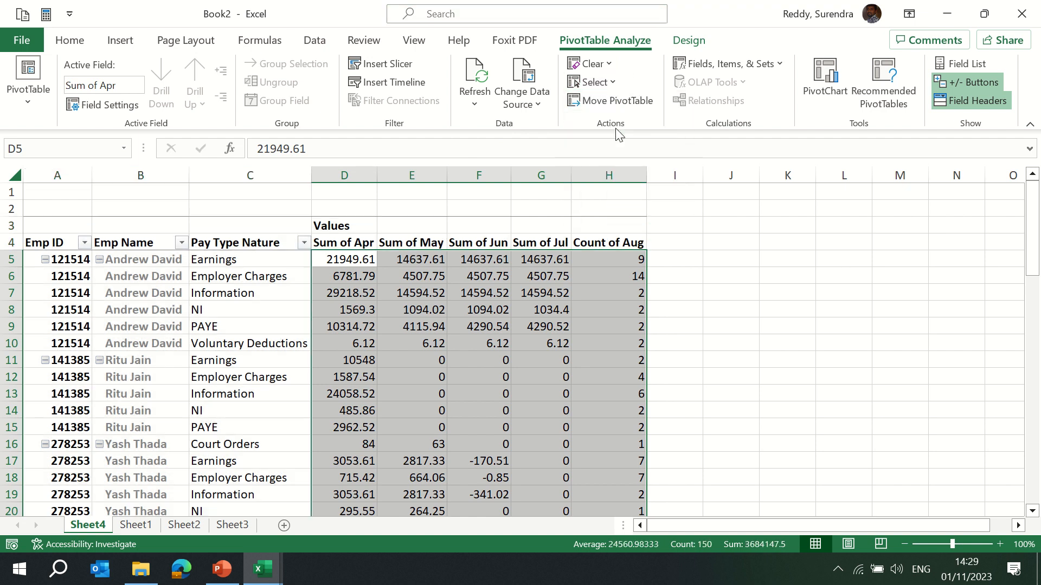
click(610, 84)
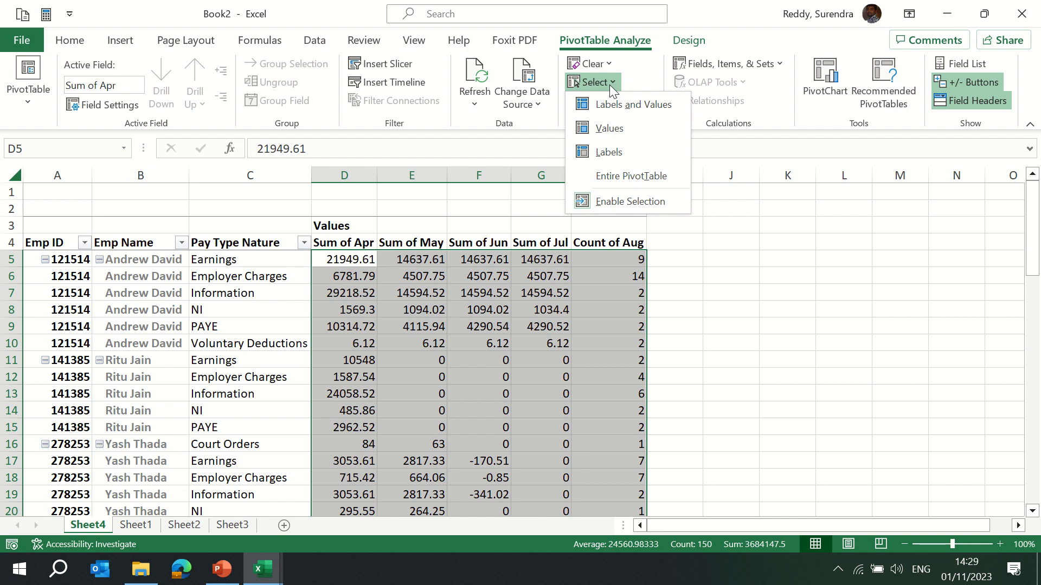
click(615, 157)
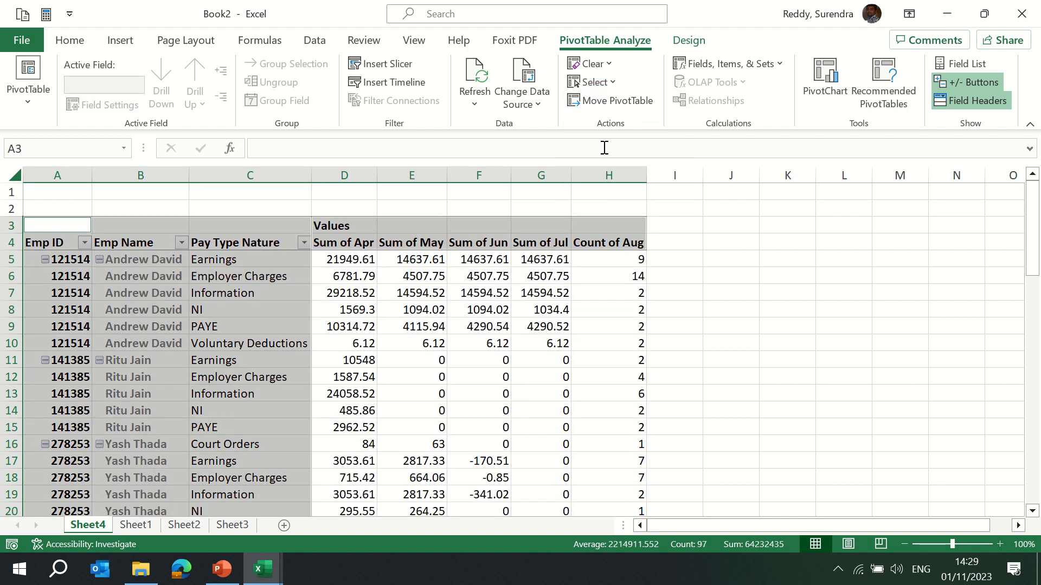
Toggle the Enable Selection option for the PivotTable.
click(607, 83)
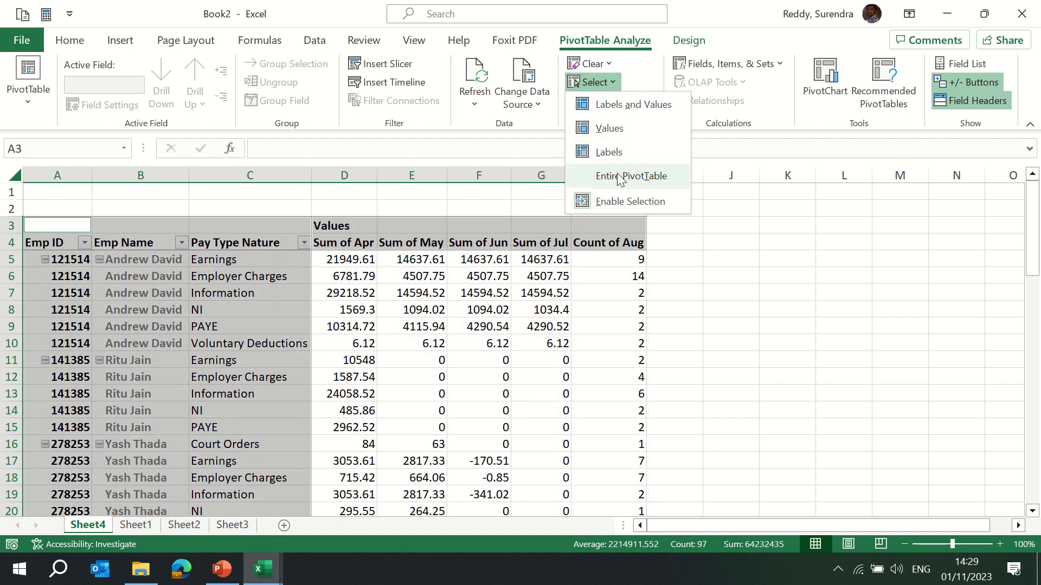
click(618, 206)
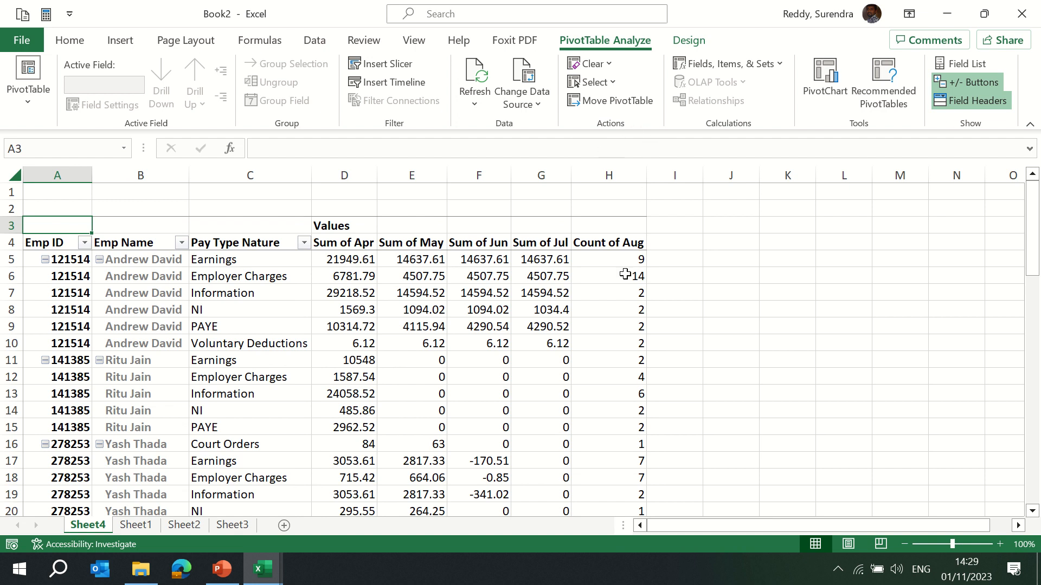
click(689, 41)
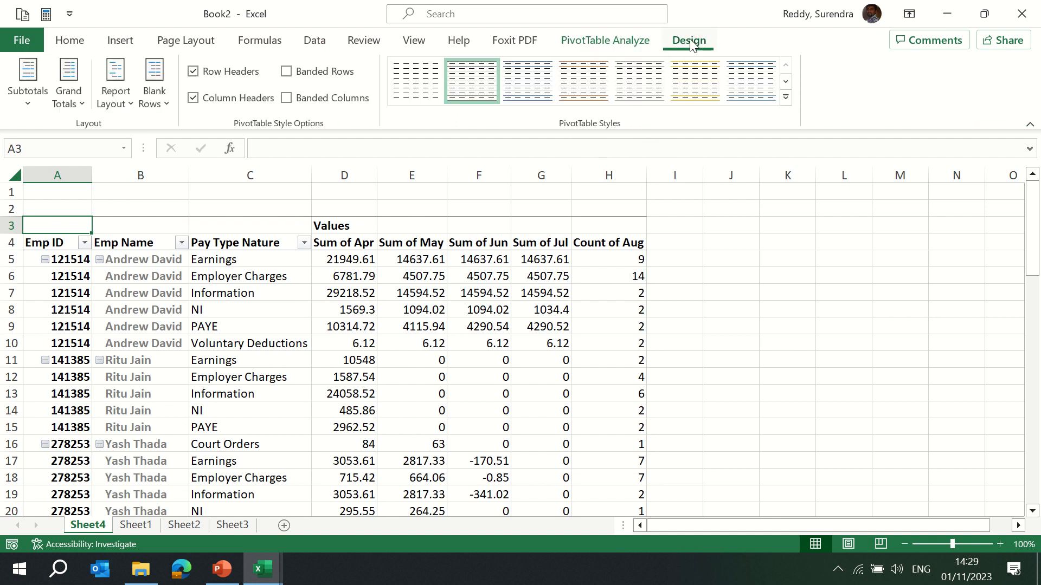
click(605, 40)
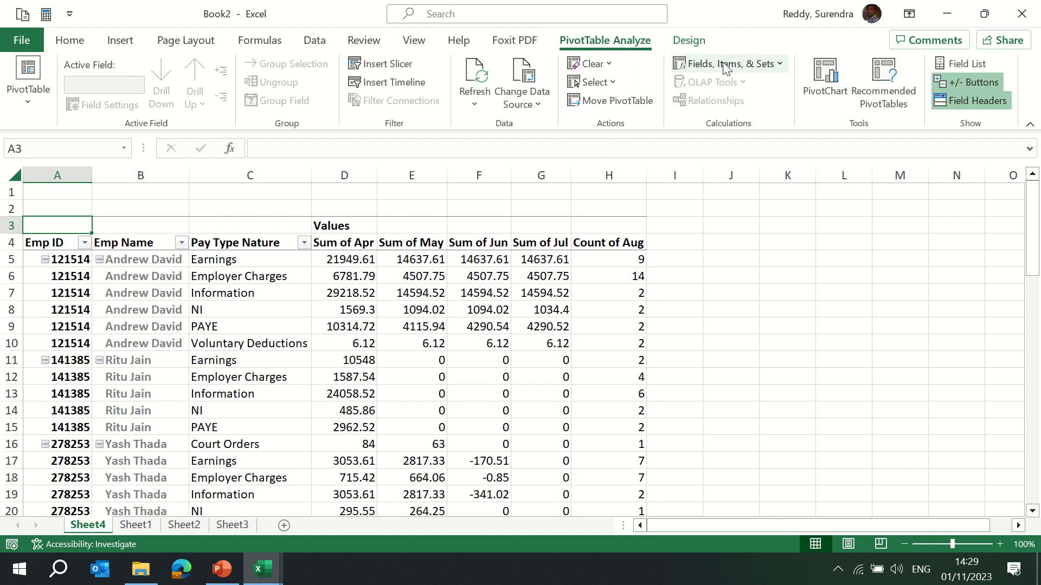
Inspect the PivotTable's value field headers and the calculation options available for them.
click(738, 65)
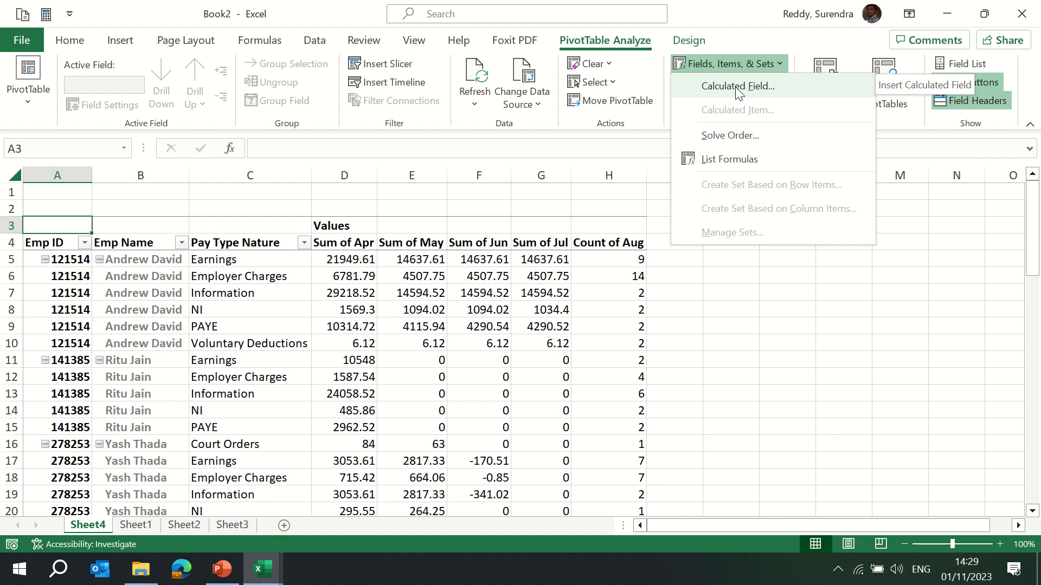
key(Escape)
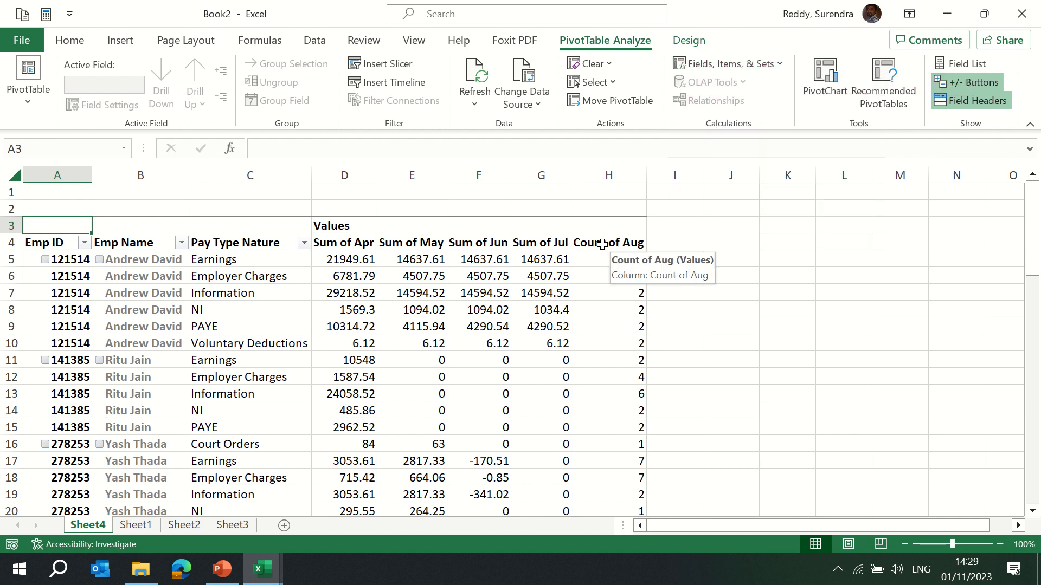
click(602, 244)
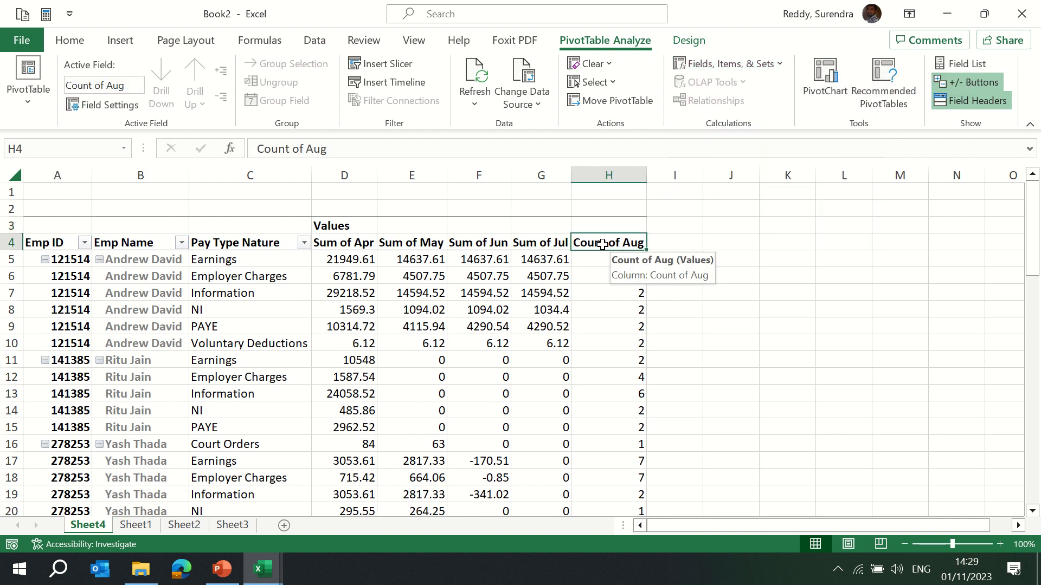
click(674, 244)
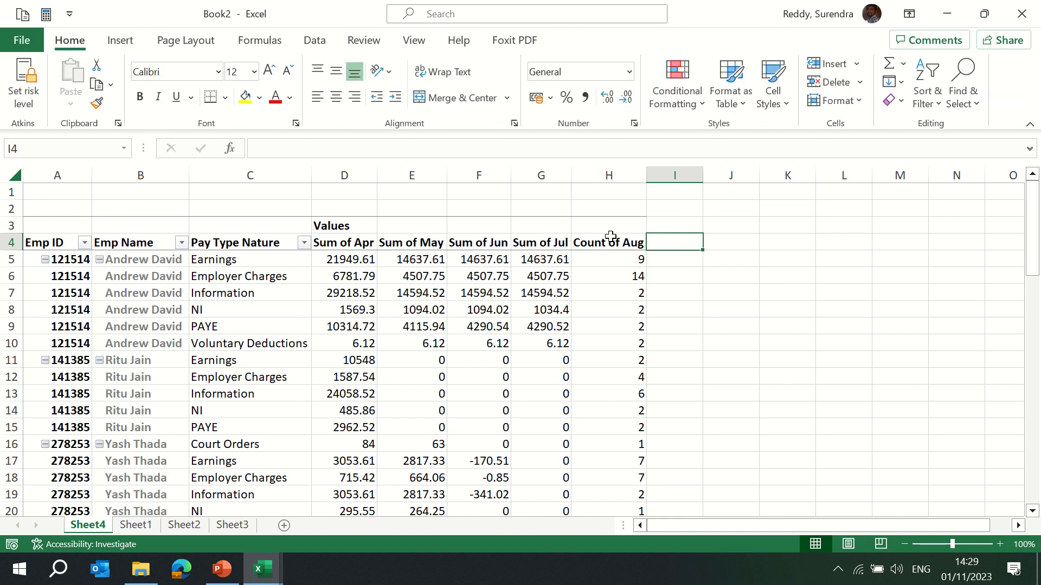
click(401, 242)
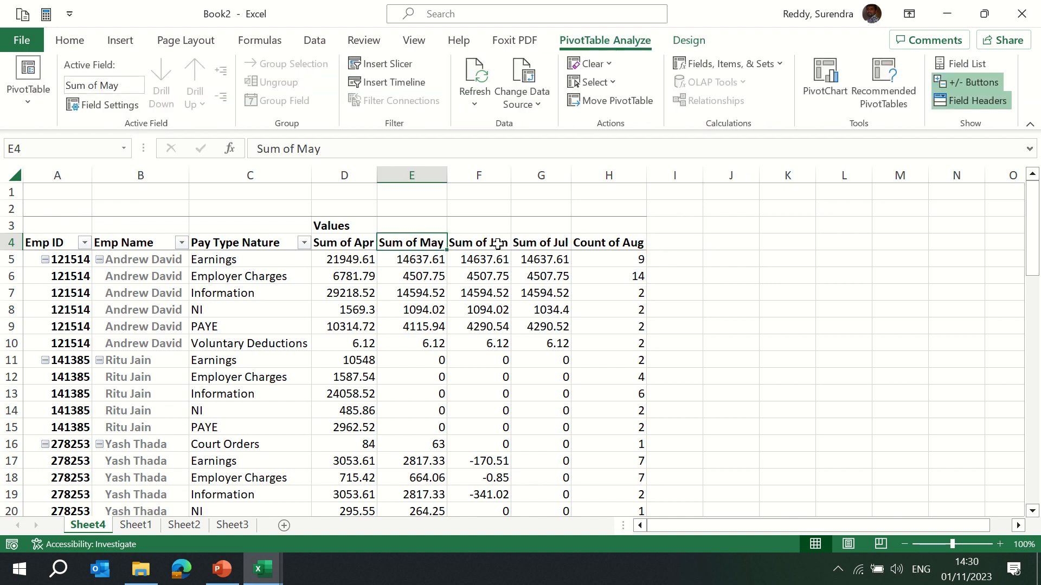
click(477, 243)
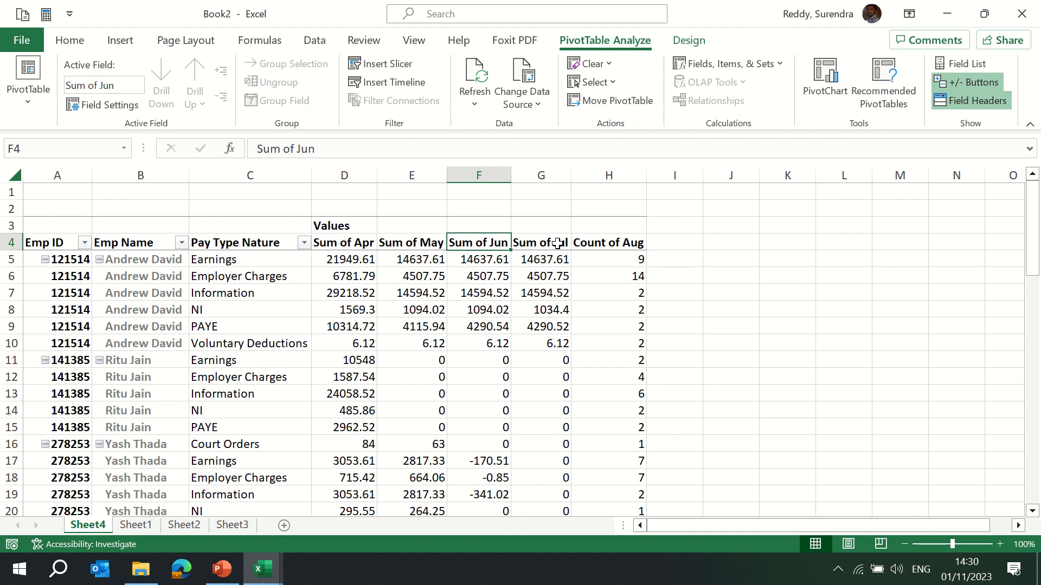
click(539, 242)
click(670, 242)
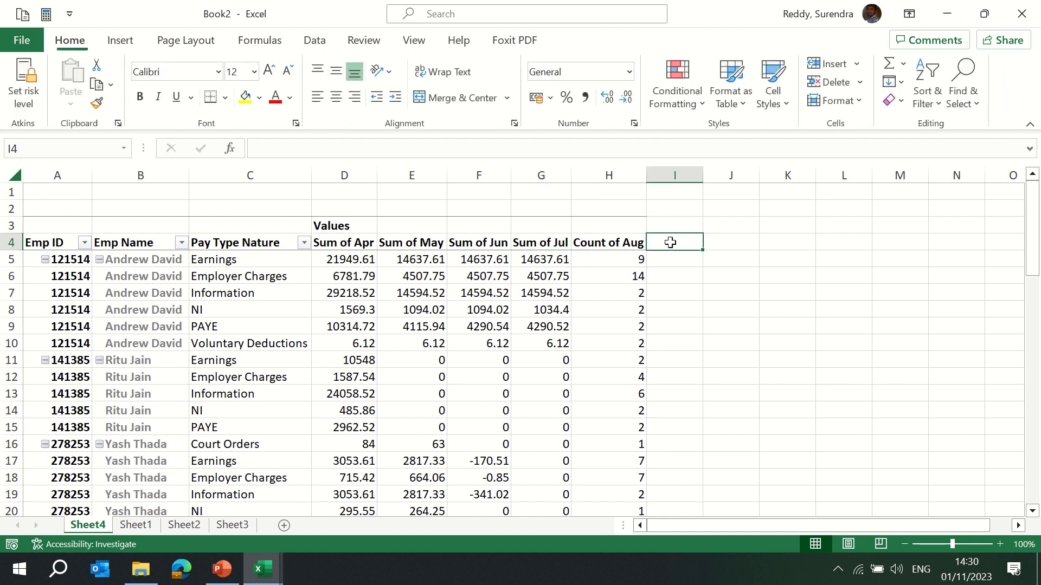
Insert a calculated field named Apr and May with the formula = Apr+May.
click(472, 277)
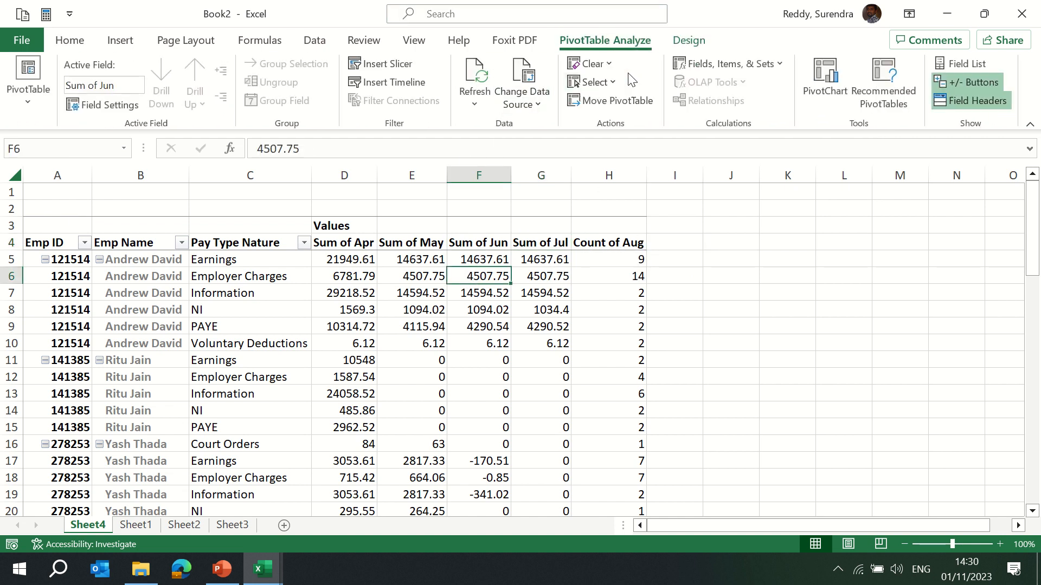
click(739, 61)
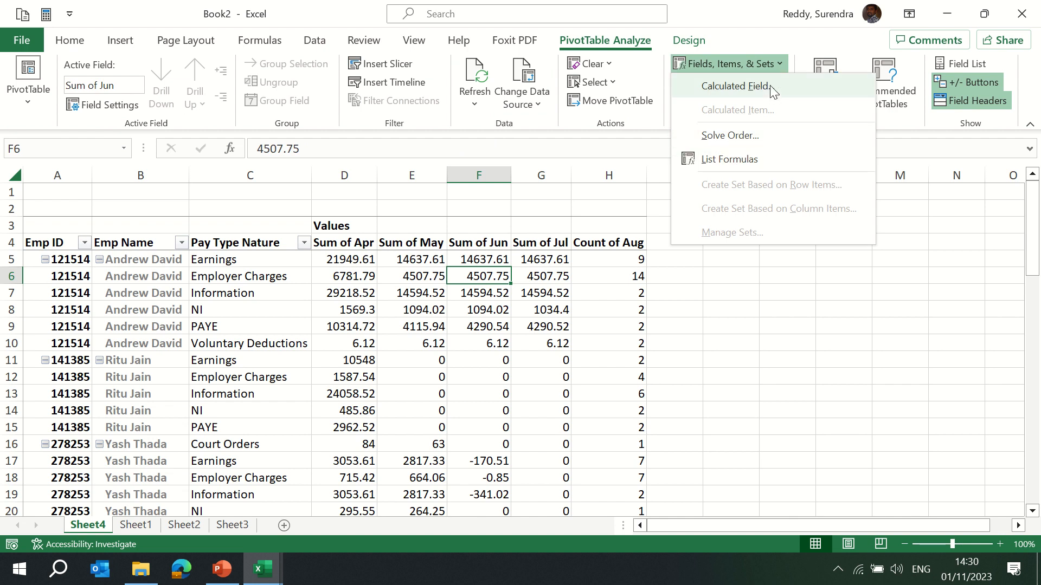
click(737, 85)
drag(469, 128, 767, 158)
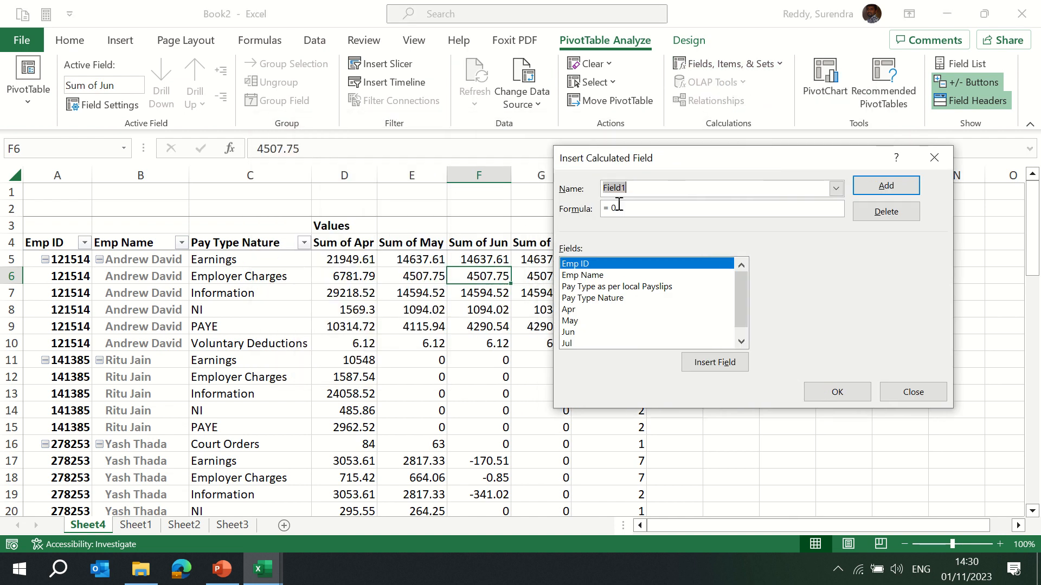
text(Apr and May)
click(649, 212)
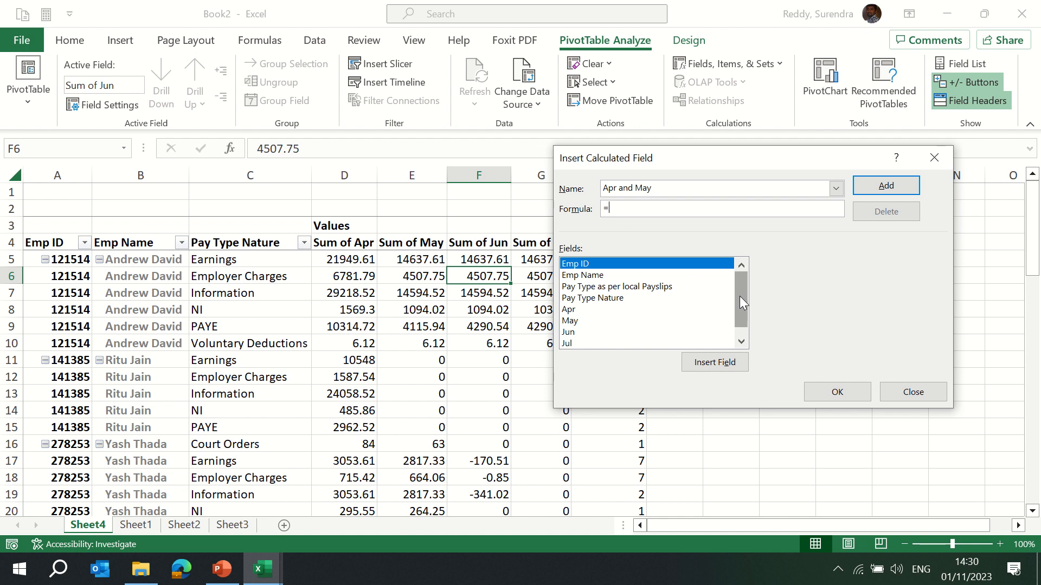
scroll(741, 298, down, 1)
click(570, 301)
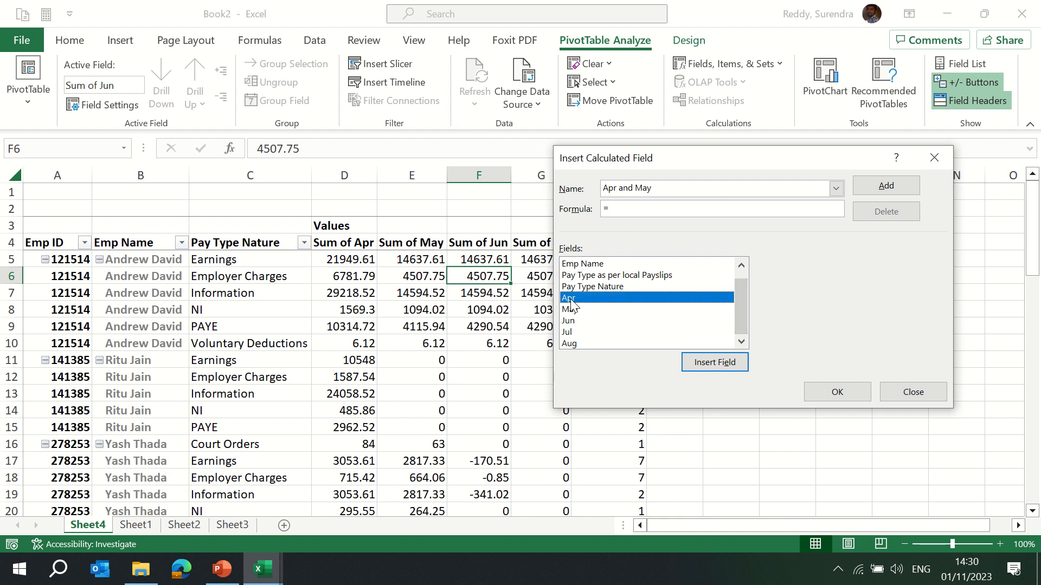
click(716, 364)
text(+)
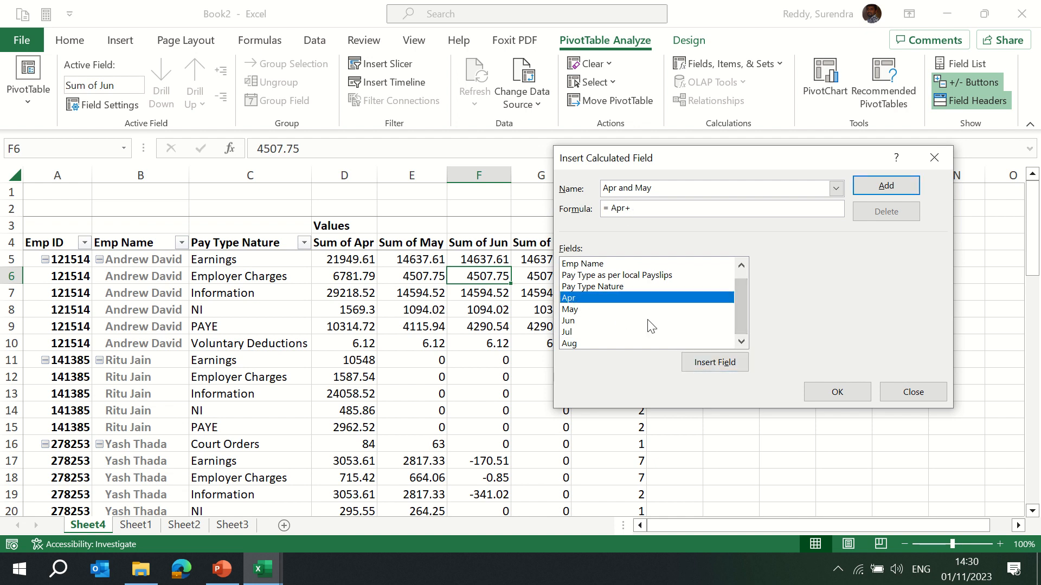
click(572, 310)
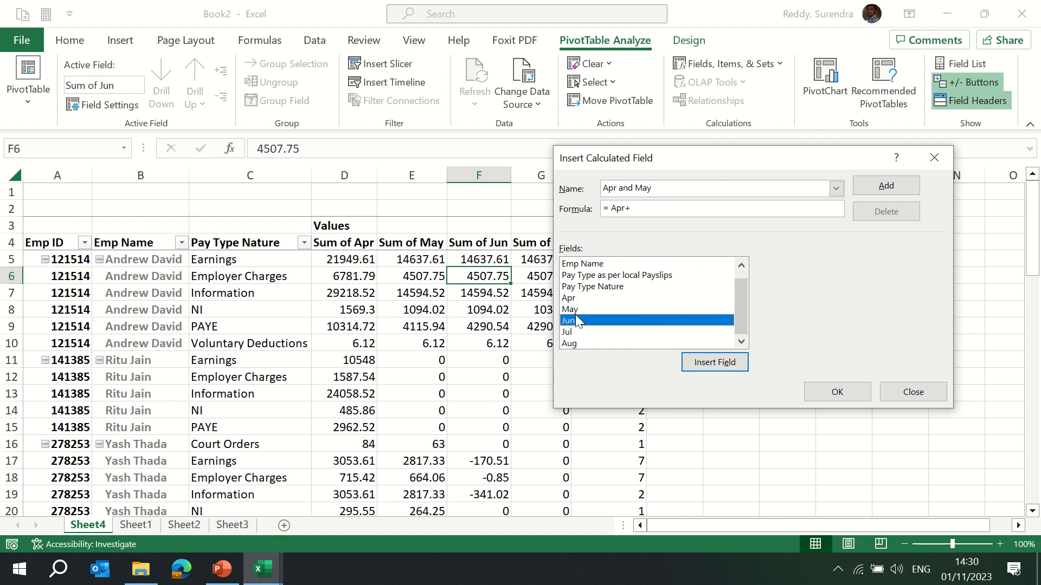
click(710, 362)
click(838, 392)
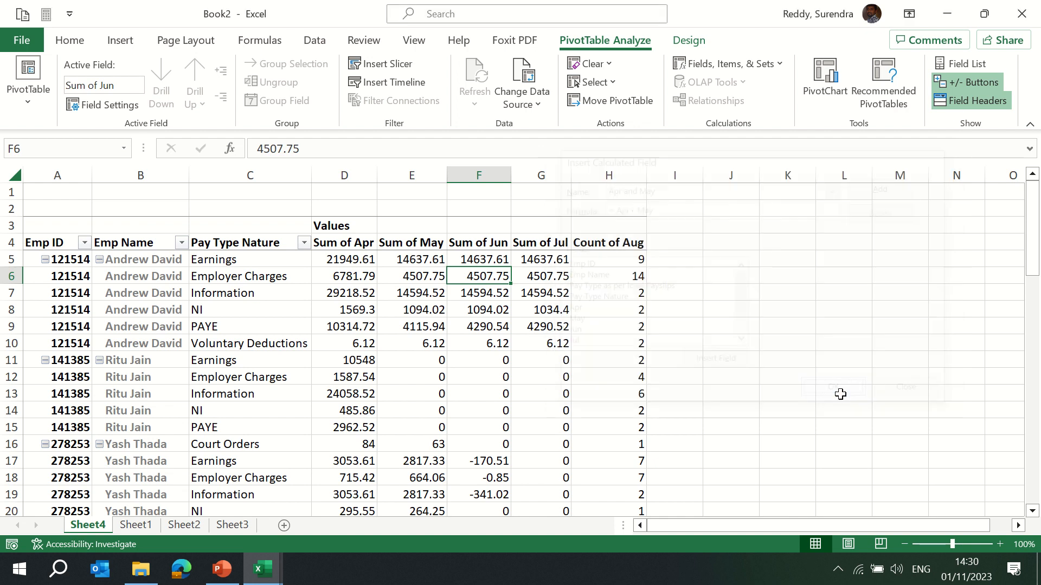
Enter a formula in J5 adding the first row's Sum of Apr and Sum of May pivot values.
click(704, 258)
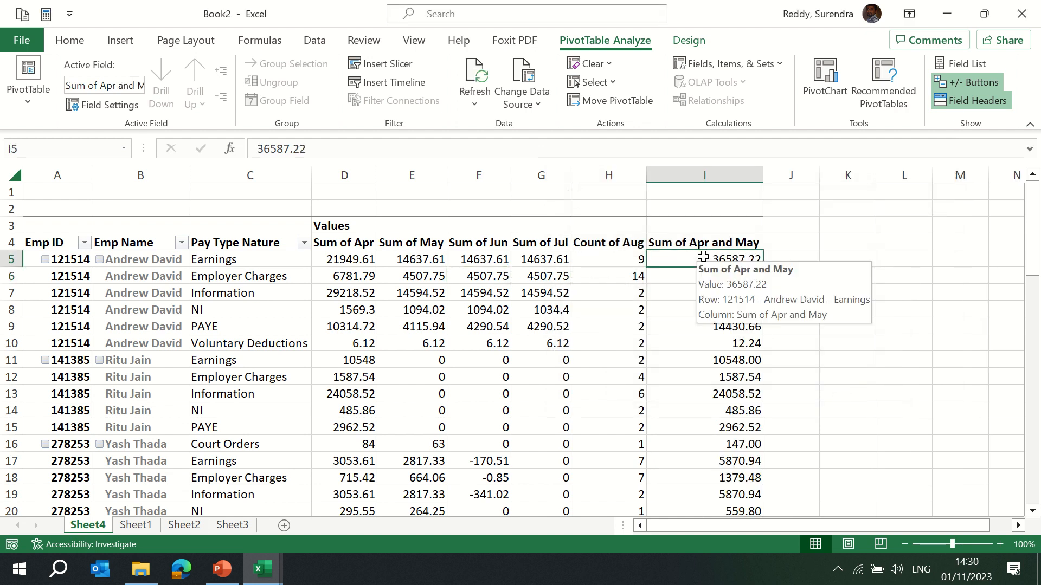
click(689, 242)
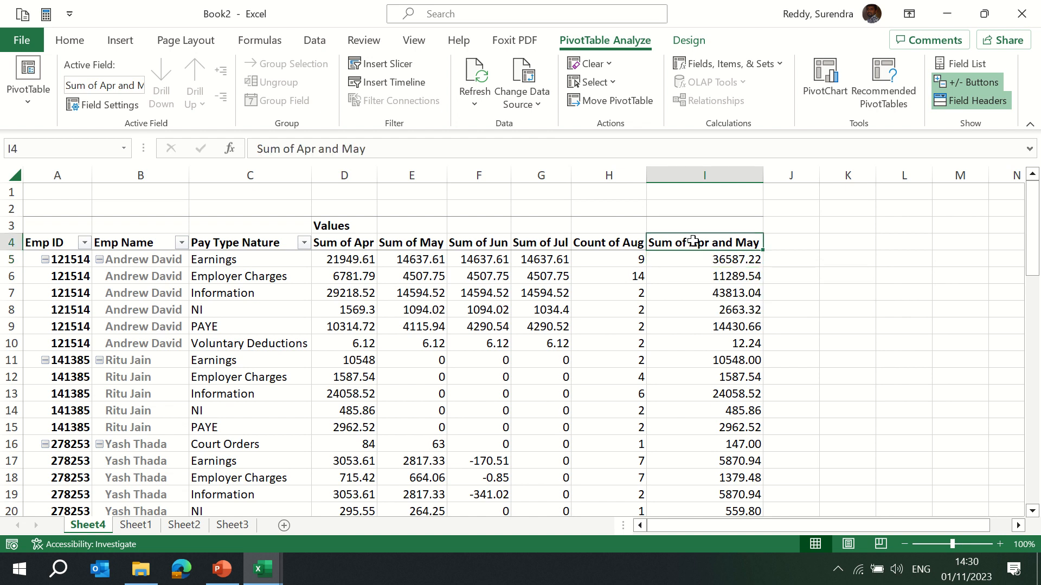
click(783, 261)
text(=)
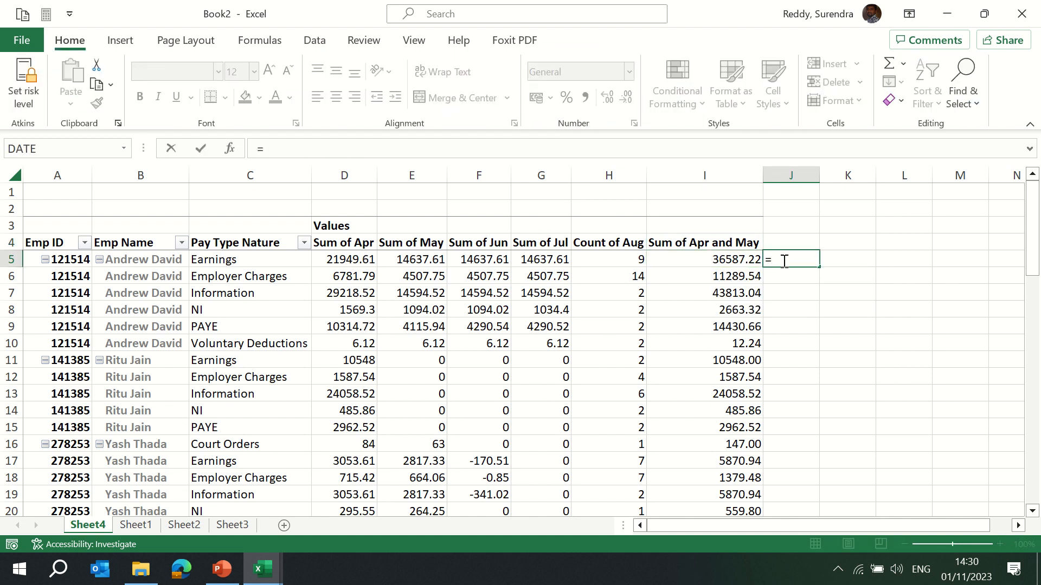
key(Left)
key(Left)
key(Left)
key(Left)
key(Left)
key(Left)
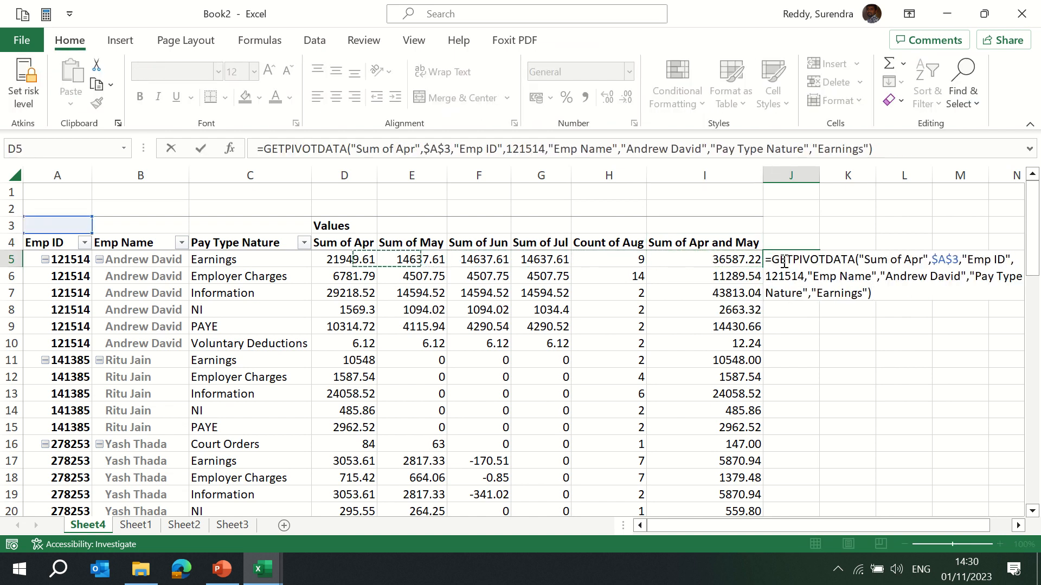
text(+)
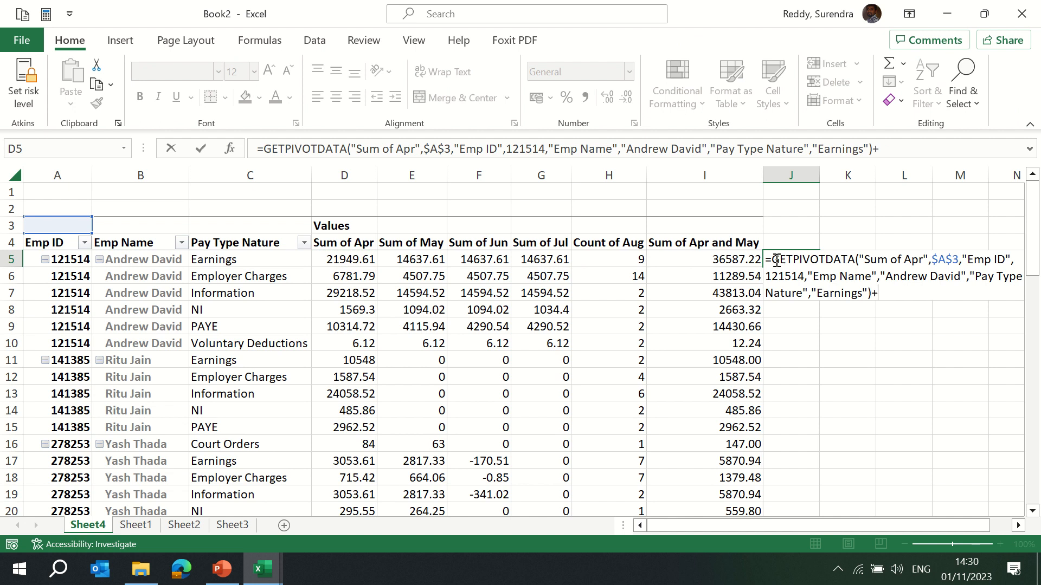
click(418, 262)
key(Return)
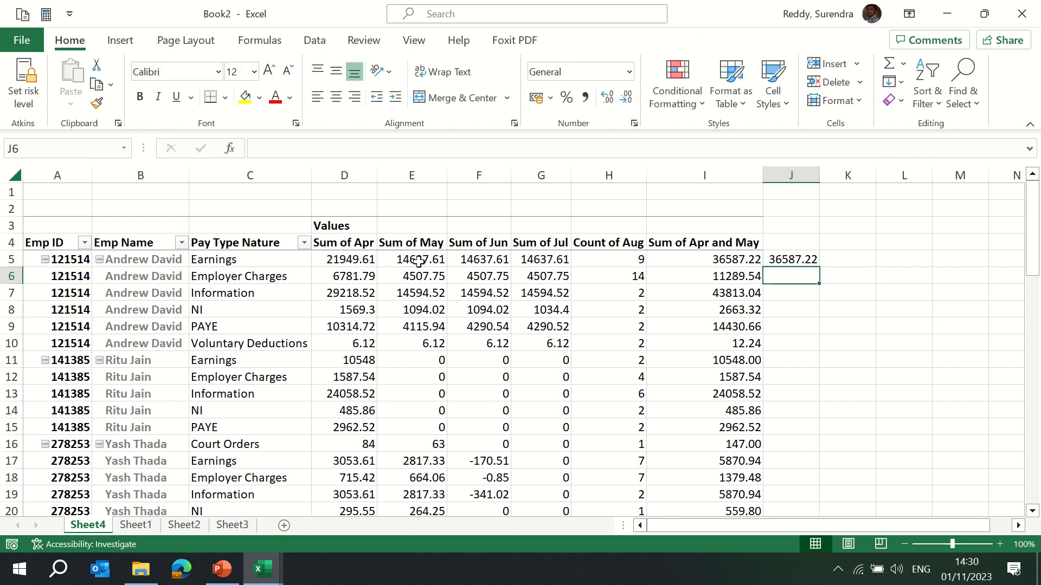
Fill the J5 formula down to J8.
key(Up)
key(shift+Down)
key(shift+Down)
key(shift+Down)
key(ctrl+d)
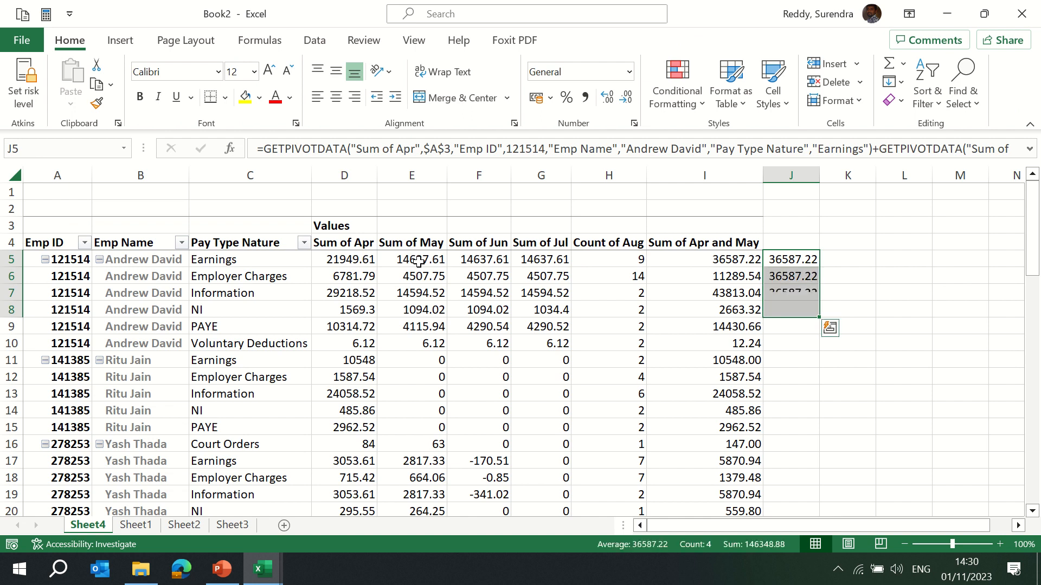
key(Down)
key(F2)
key(Escape)
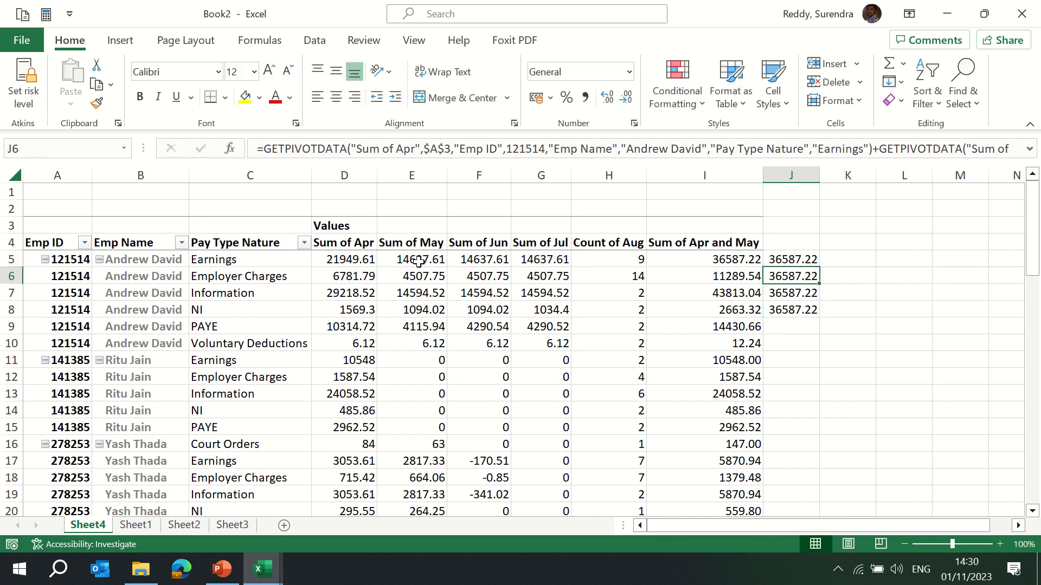
Delete column J with the test formulas.
key(Up)
key(Down)
key(Up)
key(ctrl+space)
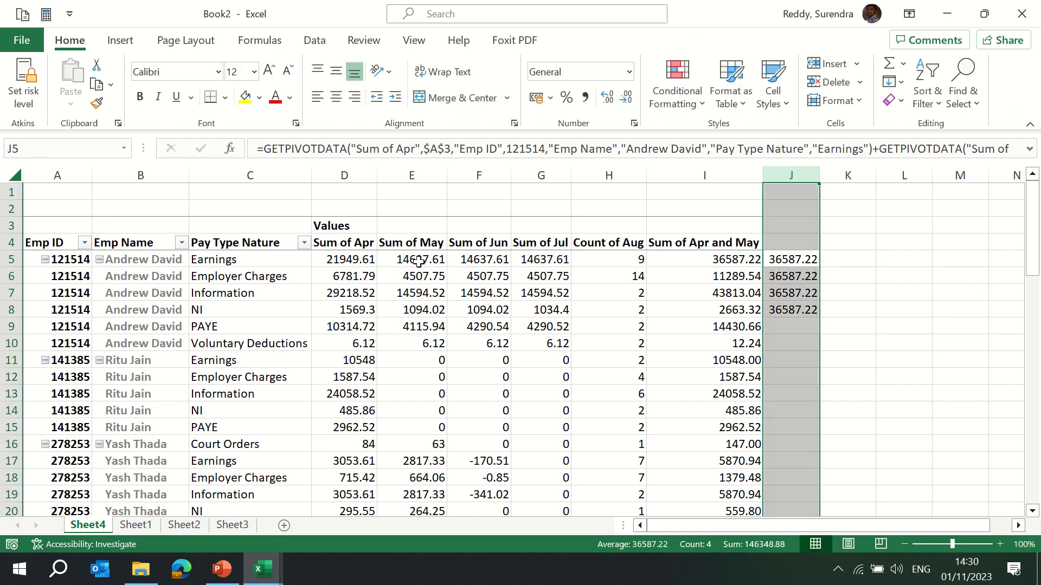
key(ctrl+minus)
key(Up)
key(Down)
key(Left)
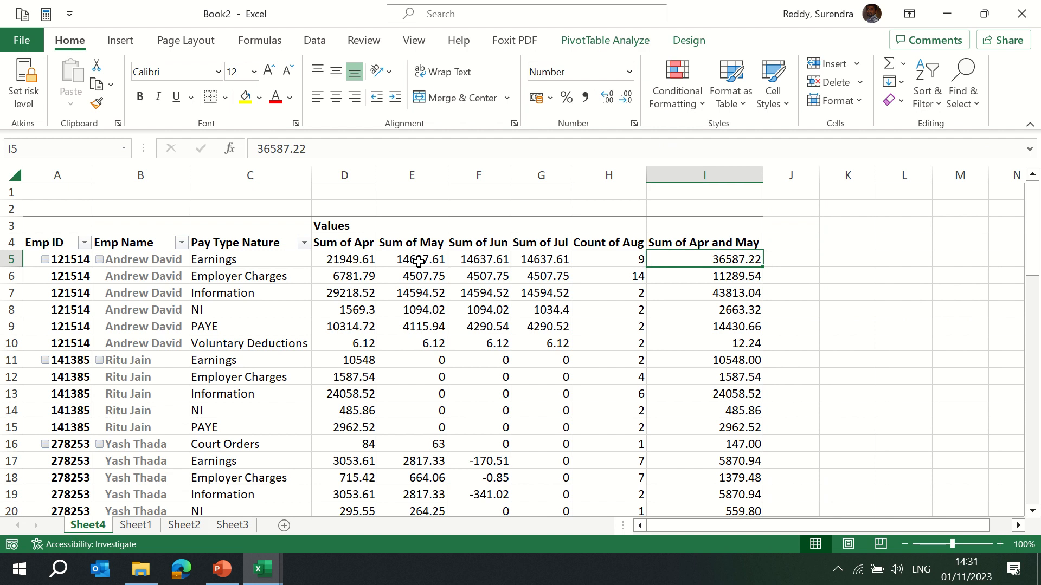
Delete rows 5 to 81 of the source data on Sheet1.
click(704, 240)
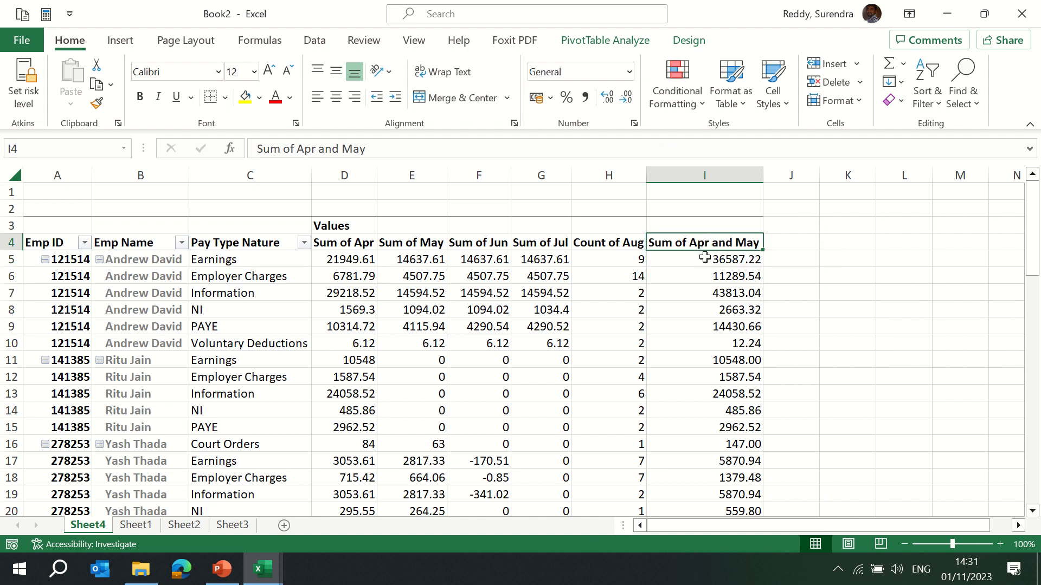
click(704, 257)
key(ctrl+Page_Down)
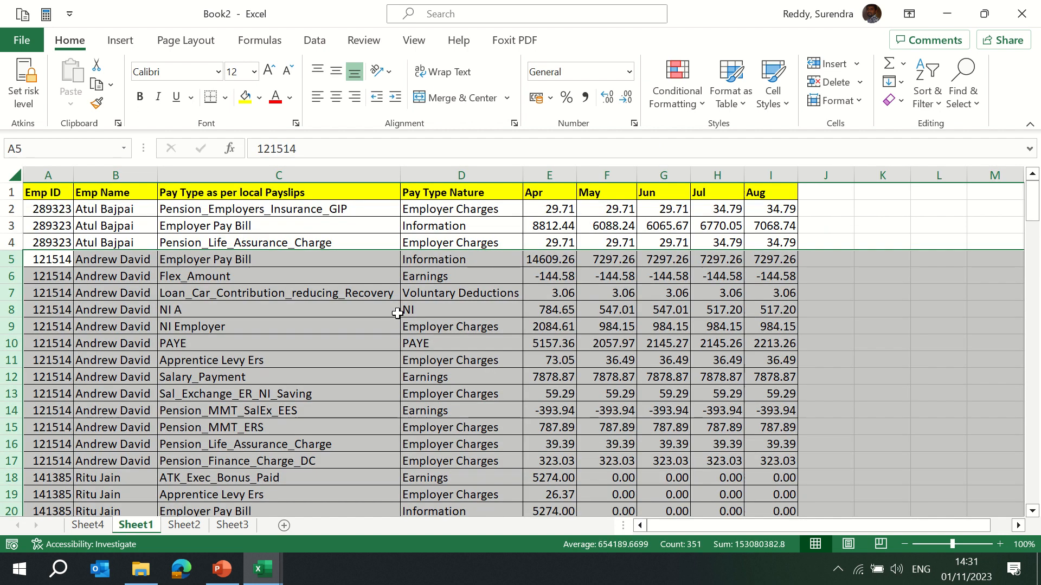
key(shift+space)
key(shift+Down)
key(shift+Down)
key(shift+Down)
key(shift+Down)
key(shift+Down)
key(shift+Down)
key(shift+Down)
key(shift+Down)
key(shift+Down)
key(shift+Down)
key(shift+Down)
key(shift+Down)
key(shift+Down)
key(shift+Down)
key(shift+Down)
key(shift+Down)
key(shift+Down)
key(shift+Down)
key(shift+Down)
key(shift+Down)
key(shift+Page_Down)
key(shift+Page_Down)
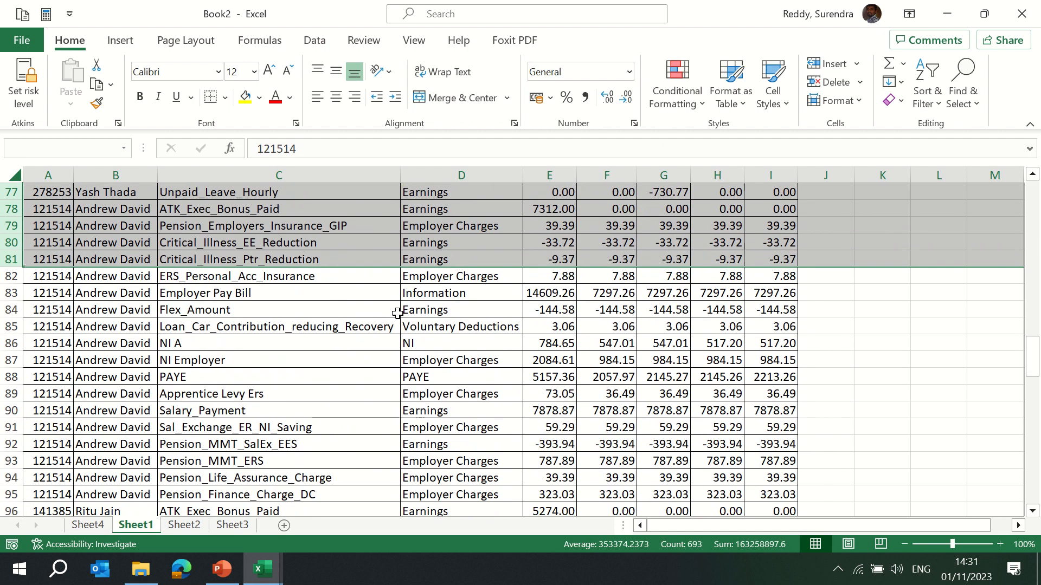
key(ctrl+minus)
Delete source data rows 2 to 4 on Sheet1.
key(Up)
key(shift+space)
key(shift+Up)
key(shift+Up)
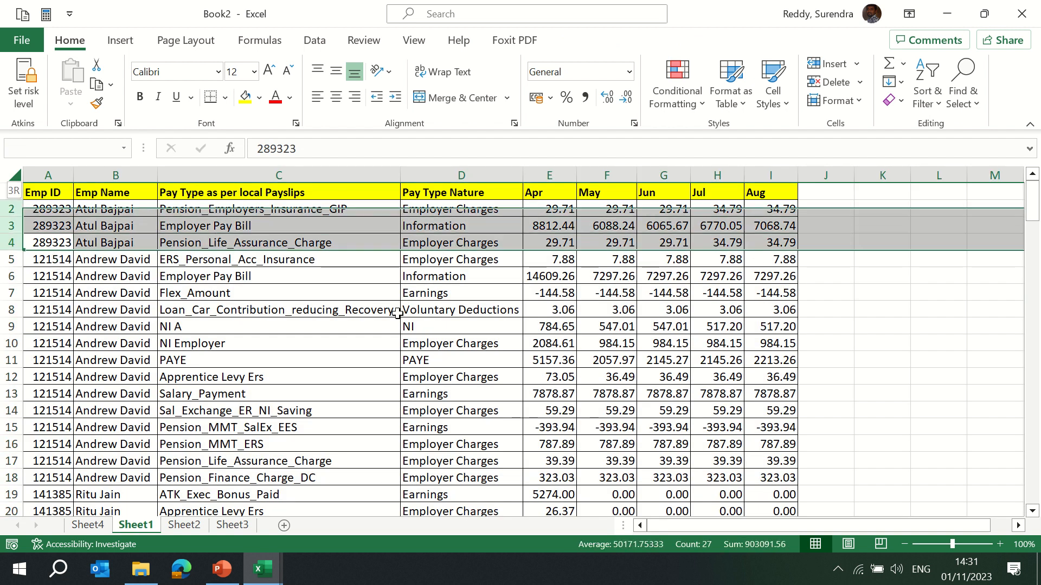
key(ctrl+minus)
Return to the PivotTable sheet and refresh the PivotTable.
key(ctrl+Page_Up)
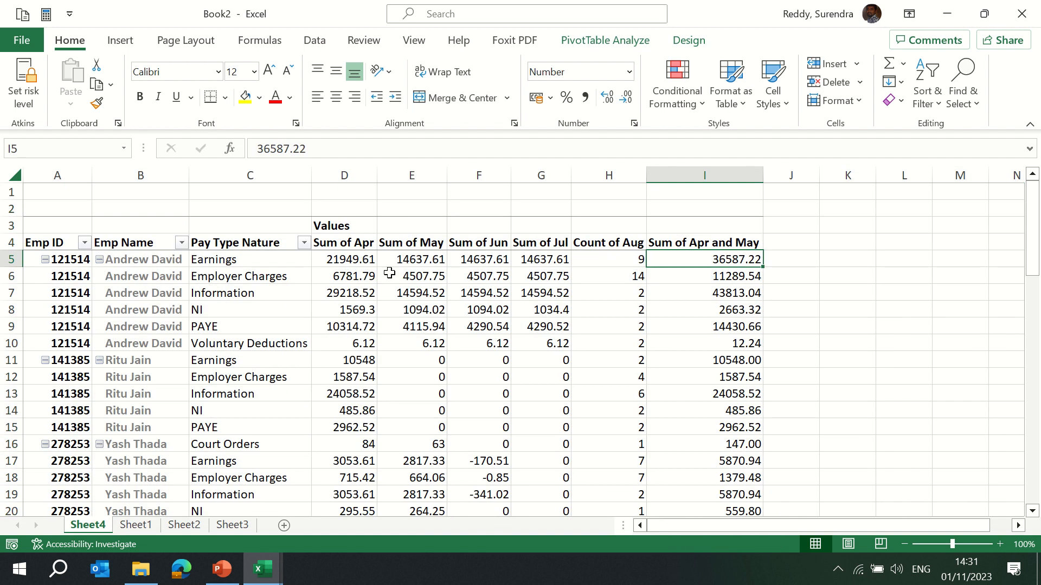
click(359, 275)
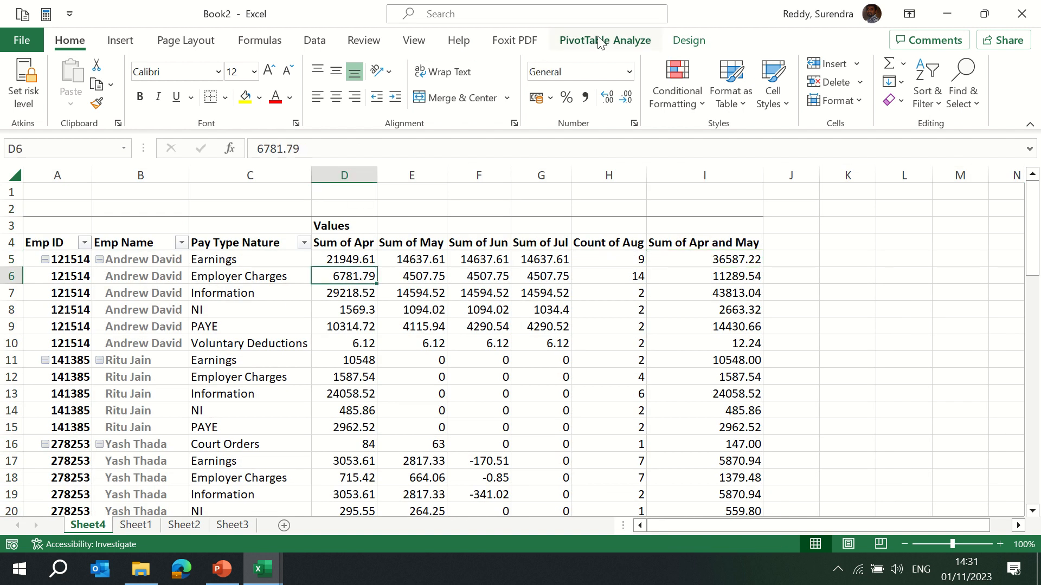
click(600, 42)
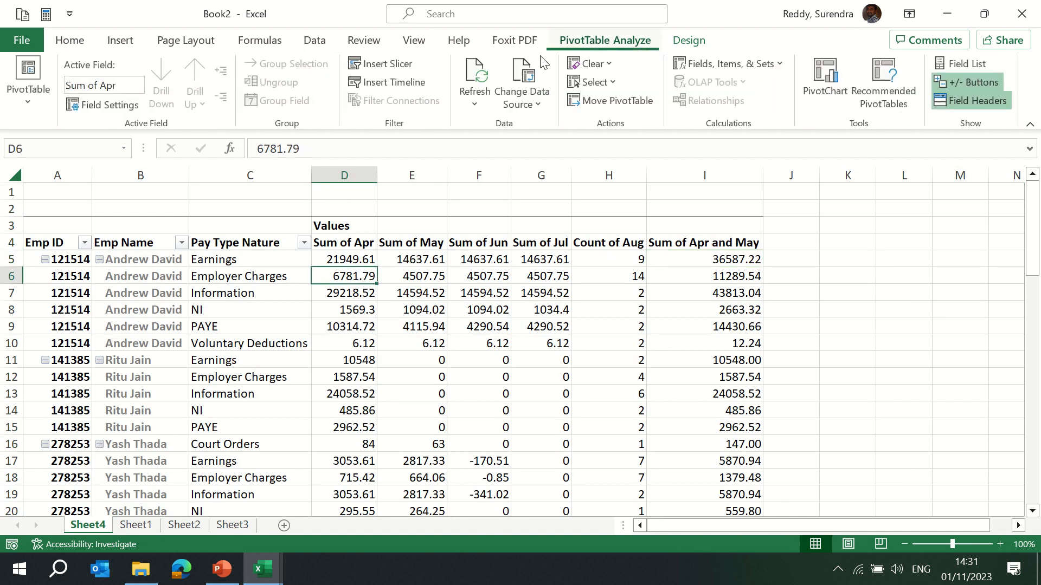
click(475, 106)
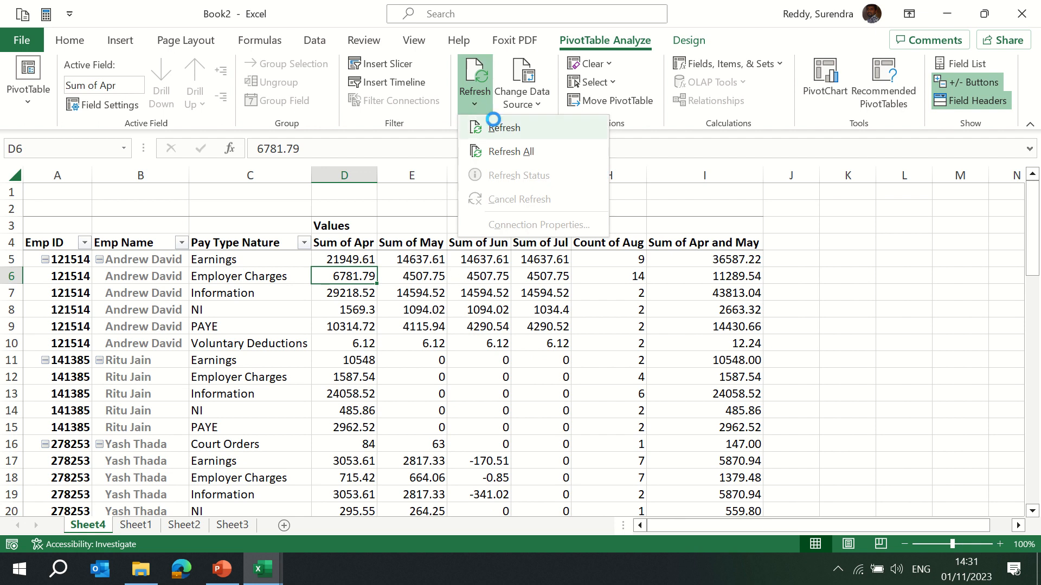
click(490, 128)
click(710, 259)
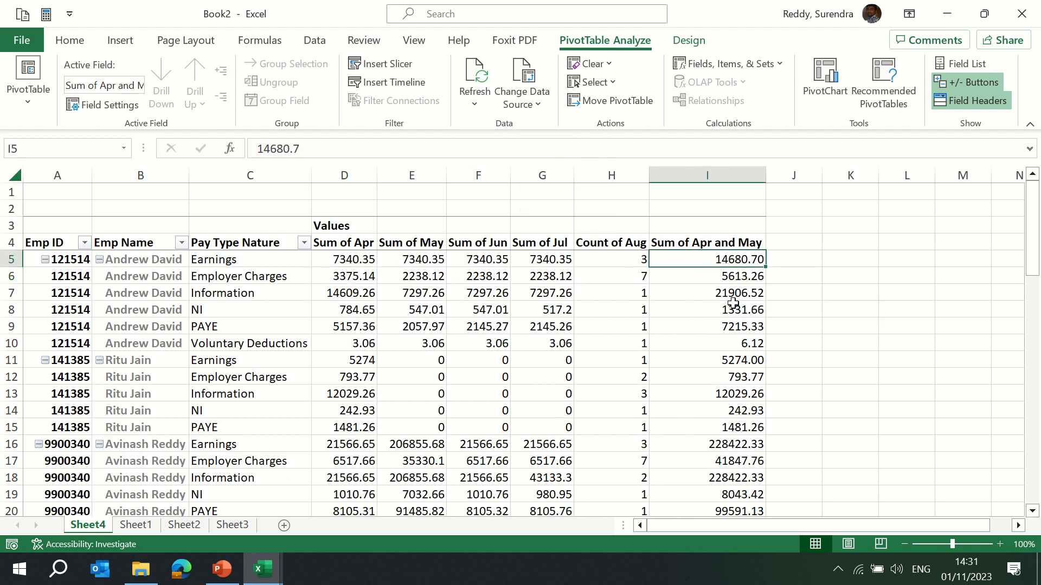
Show the PivotTable Fields list.
mouse_move(750, 401)
mouse_move(621, 302)
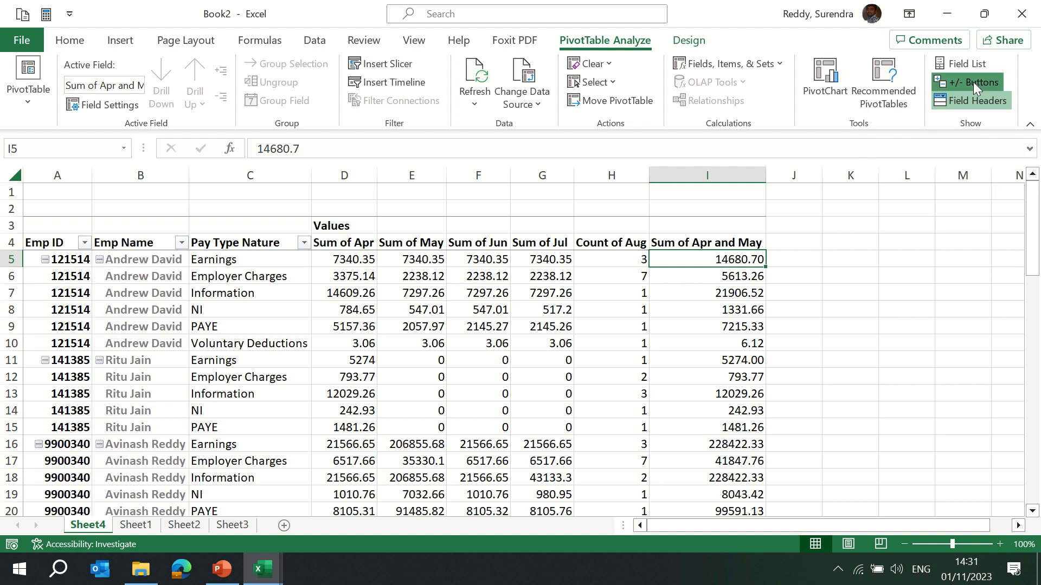
click(961, 66)
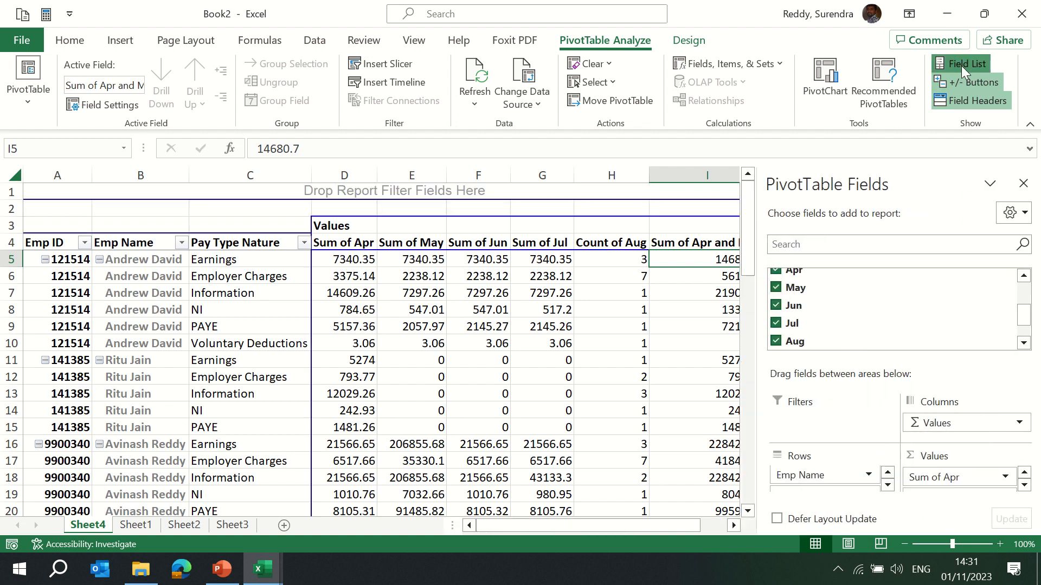
Close the PivotTable Fields list and toggle the PivotTable field headers off and back on.
click(1024, 184)
click(972, 103)
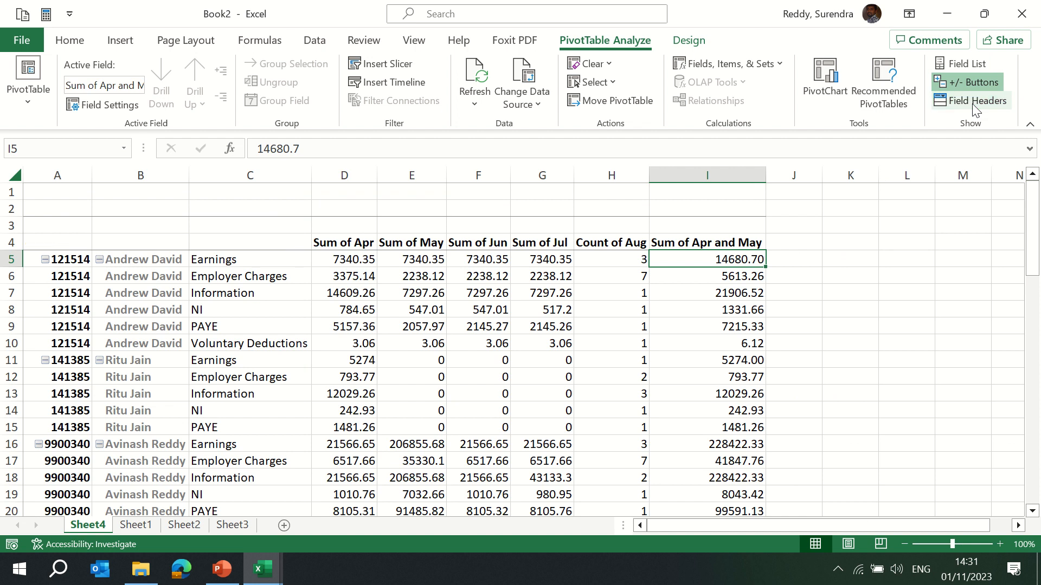
click(974, 108)
click(971, 103)
click(972, 103)
click(971, 103)
click(971, 103)
click(972, 103)
click(972, 103)
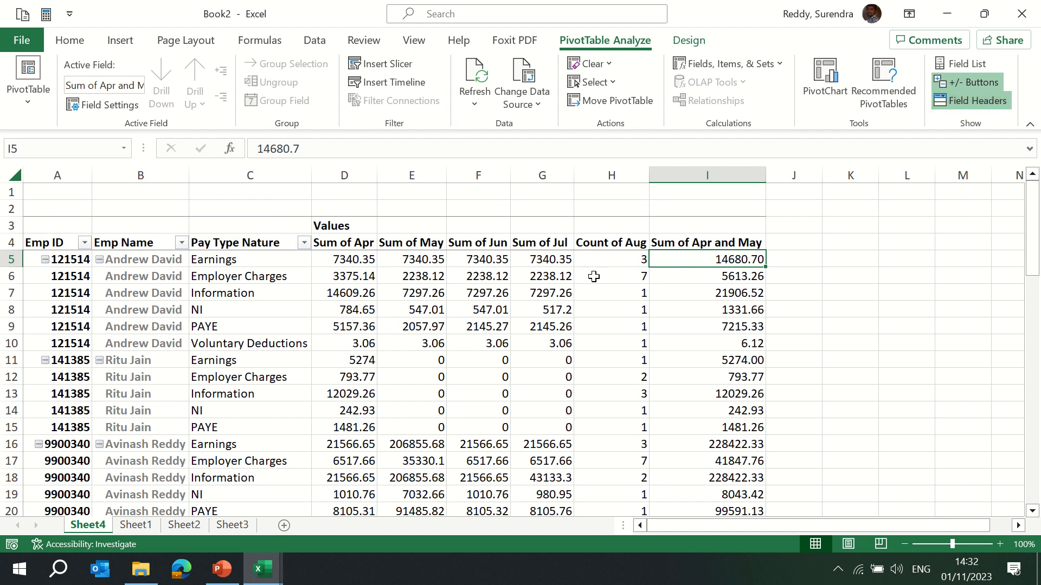
Convert the Sheet1 source data A1:I38 into a table with headers, then undo the conversion.
click(122, 43)
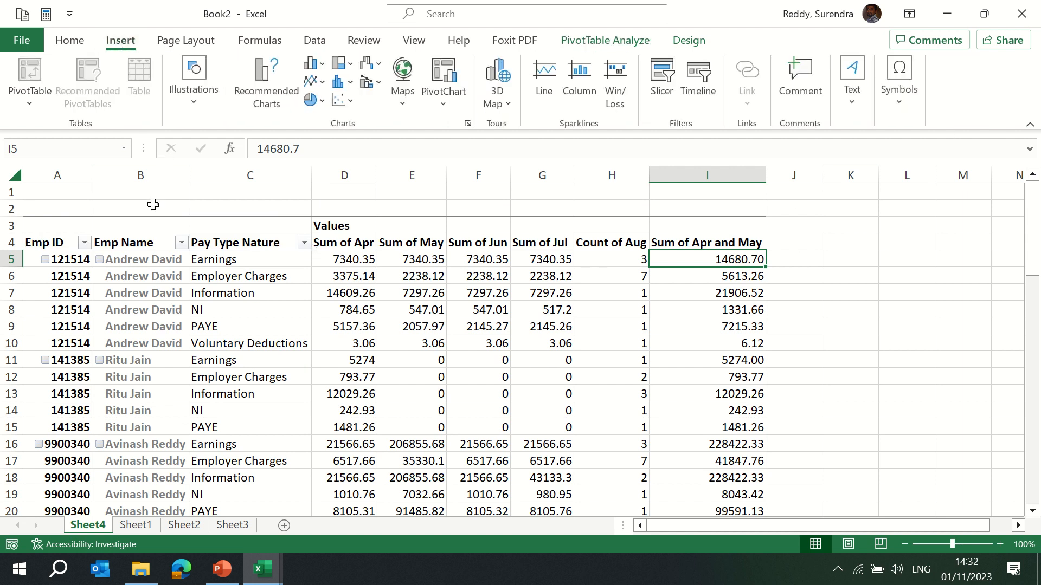
click(154, 261)
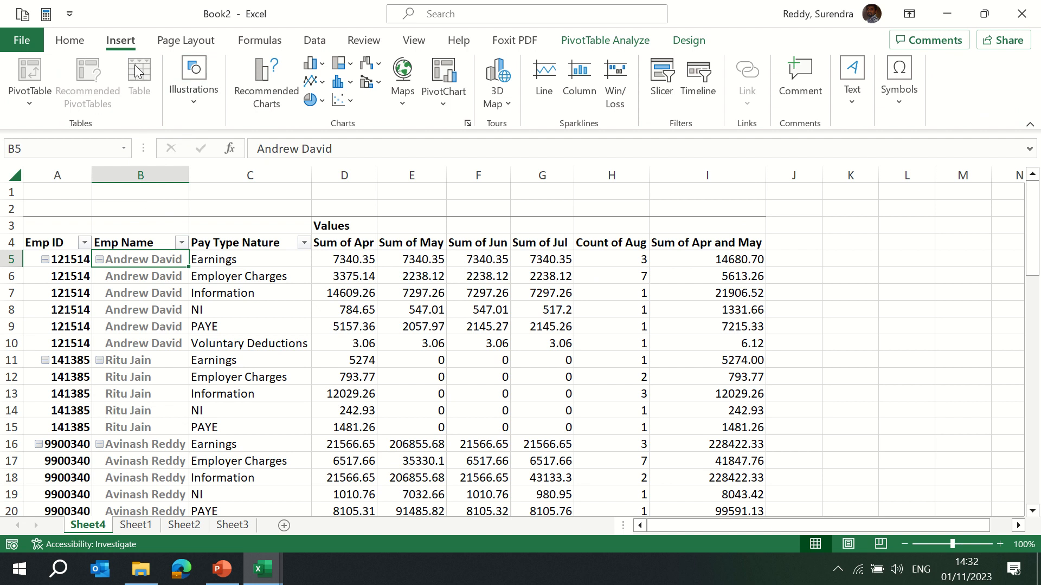
click(139, 525)
key(Up)
key(Up)
key(Up)
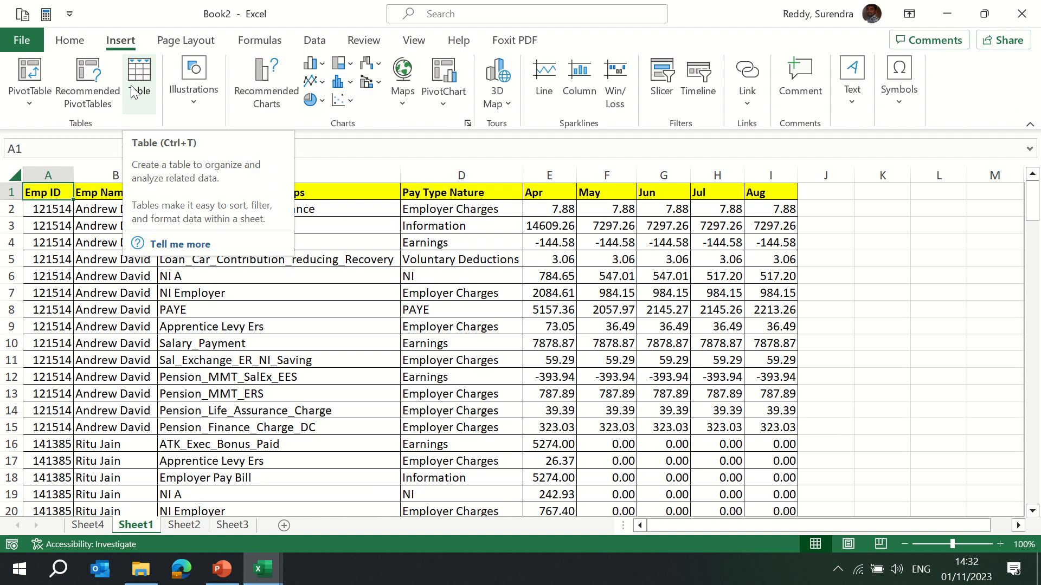
click(126, 309)
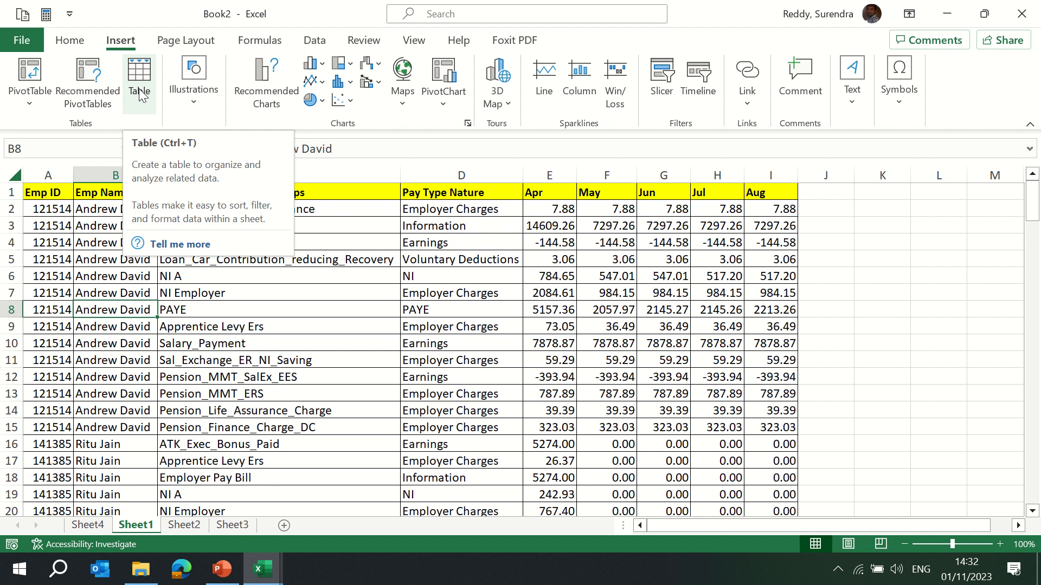
key(Left)
key(ctrl+Up)
key(ctrl+shift+Right)
key(ctrl+shift+Down)
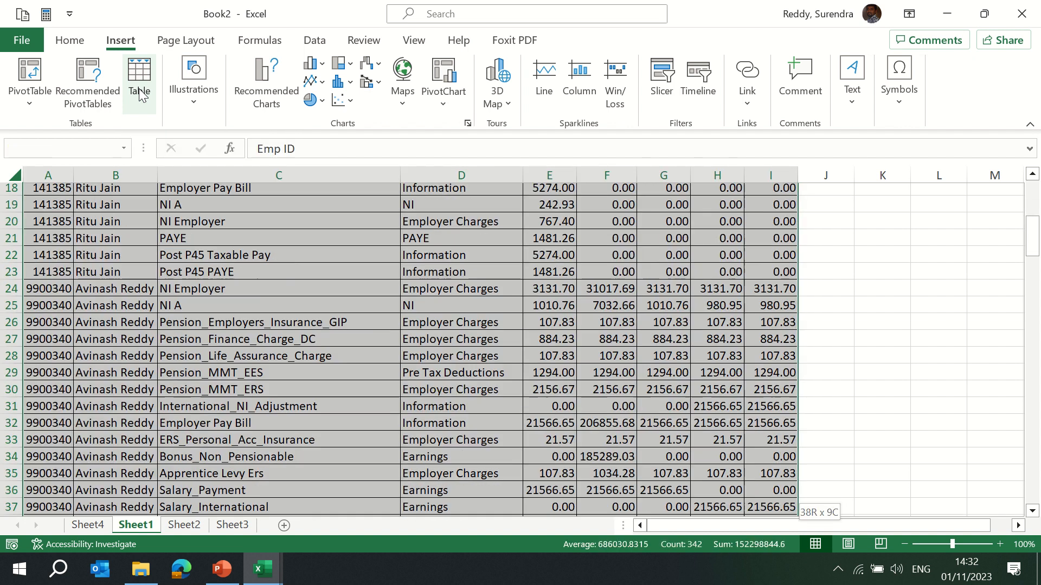
click(139, 89)
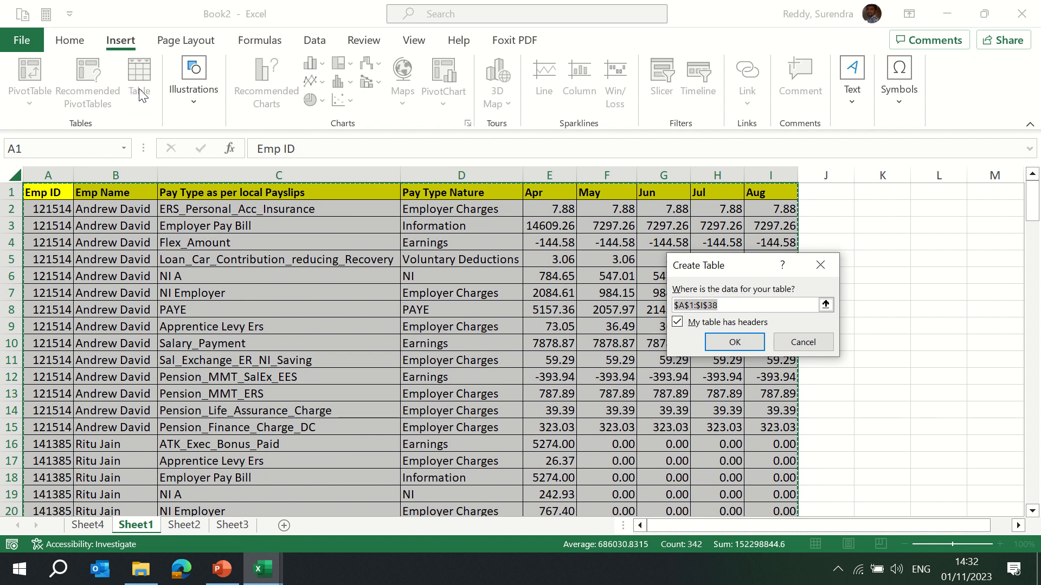
key(Return)
click(138, 87)
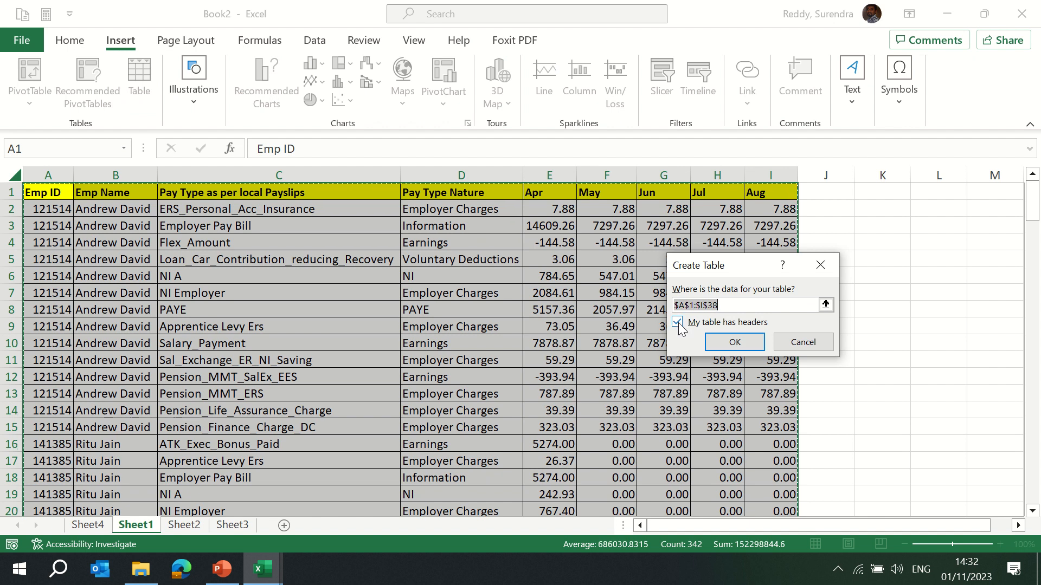
click(721, 346)
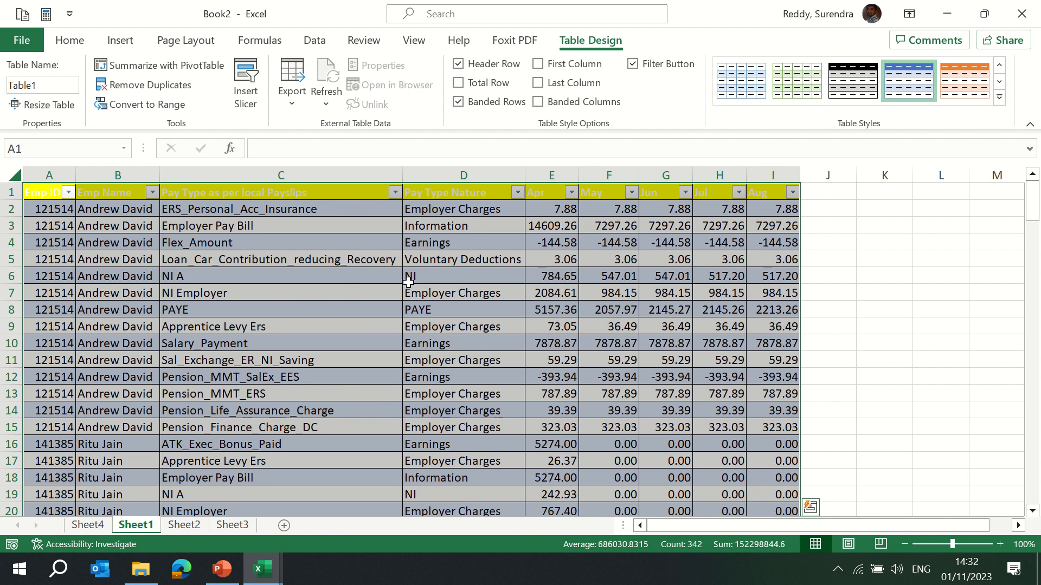
key(ctrl+z)
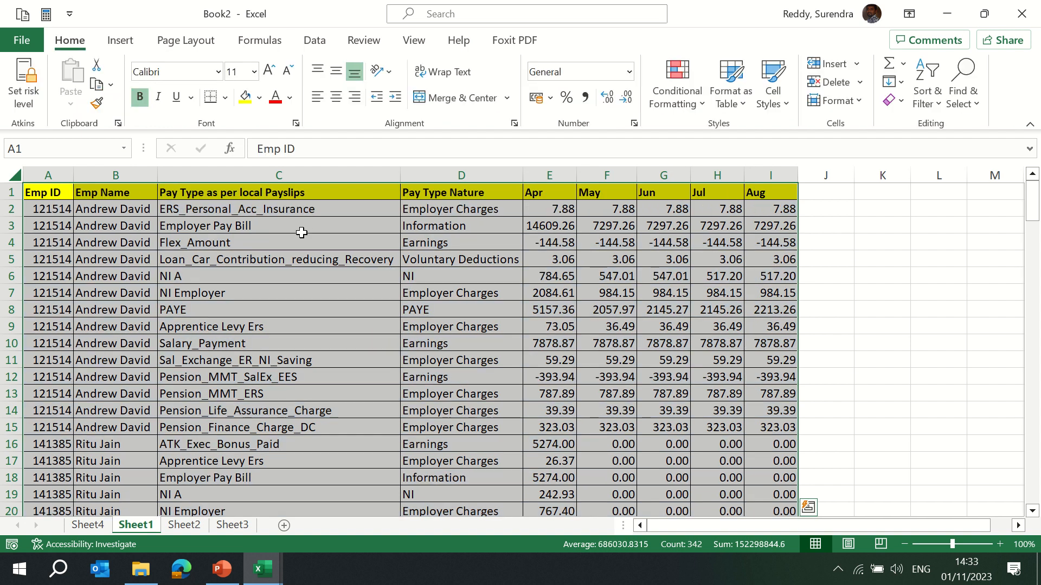
Select the Sheet1 data range A1:I38 and insert it as a table with headers.
click(298, 229)
click(315, 193)
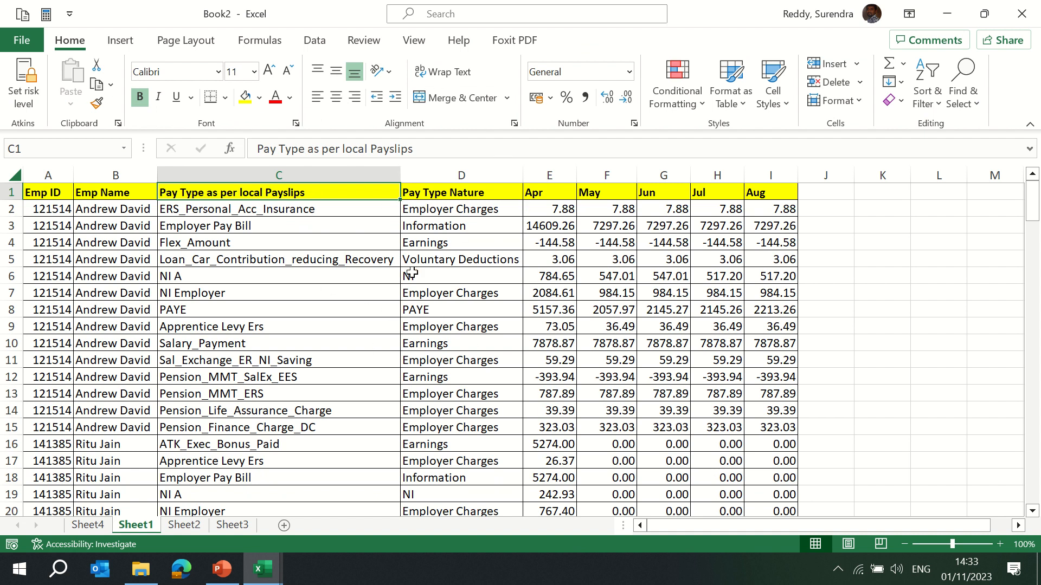
key(ctrl+Home)
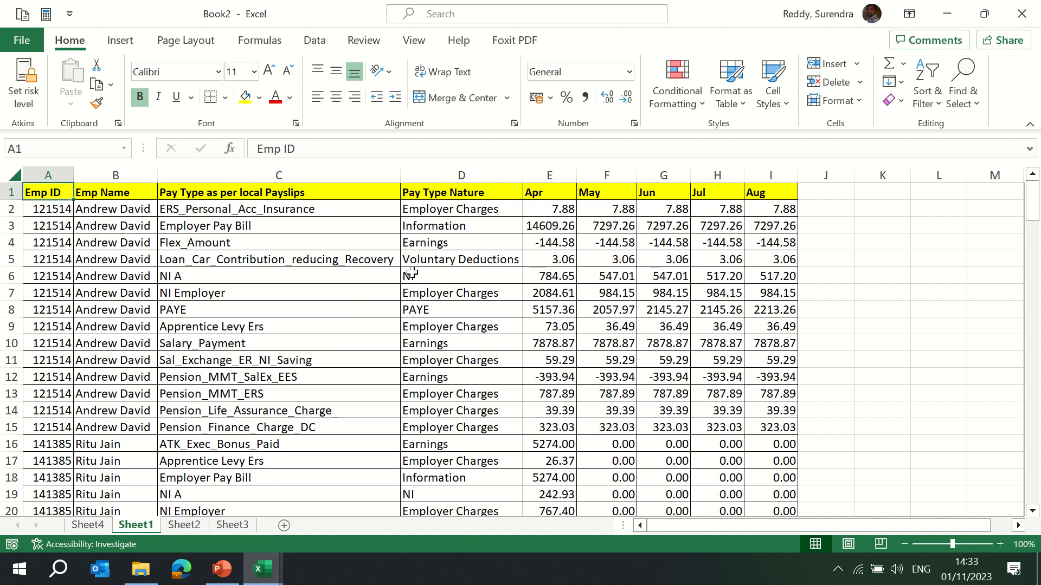
key(ctrl+shift+Right)
key(ctrl+shift+Down)
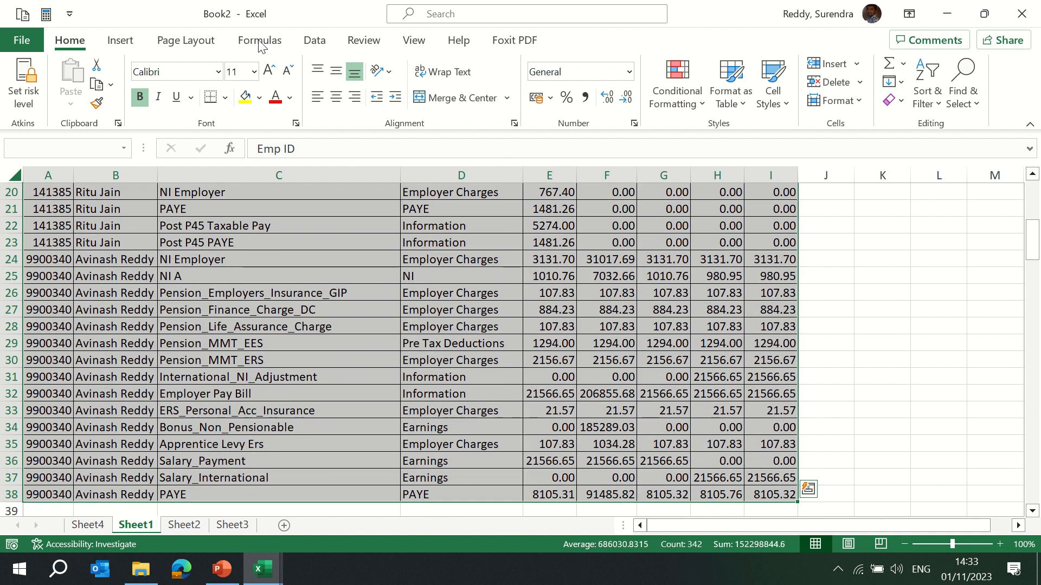
click(123, 41)
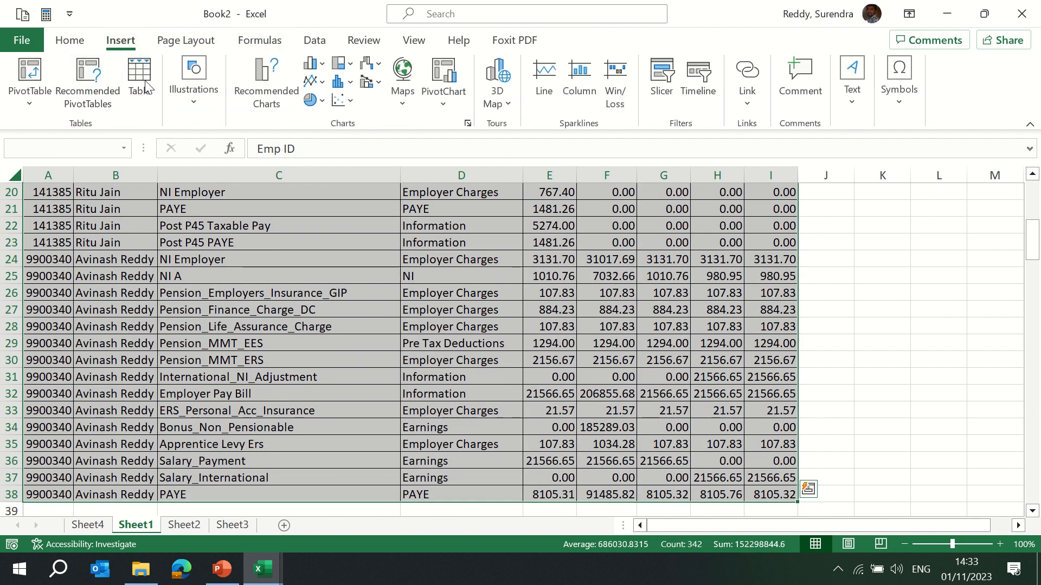
click(138, 79)
key(Return)
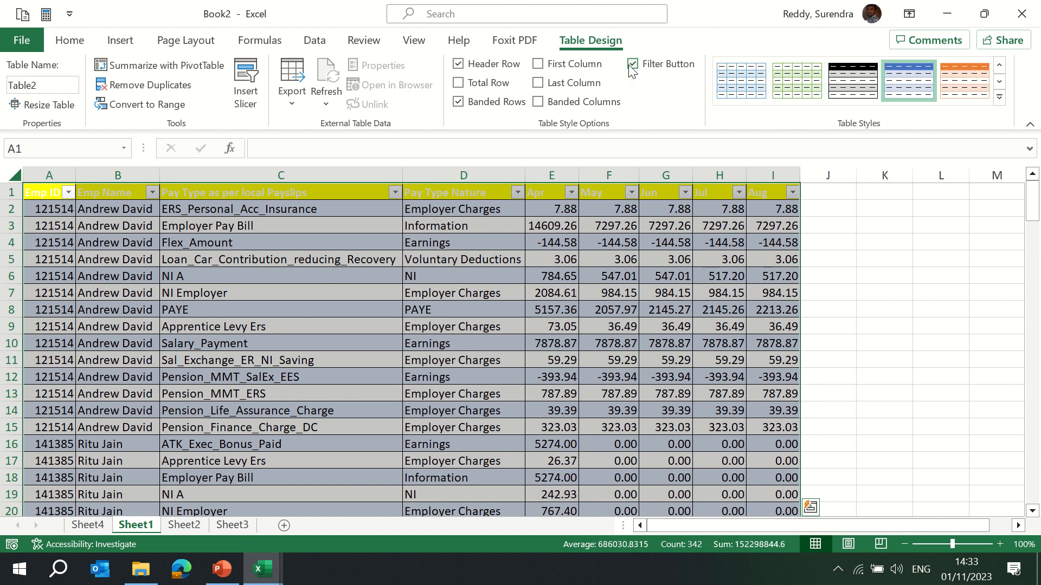
Apply a light orange table style to the new table.
click(999, 96)
click(831, 144)
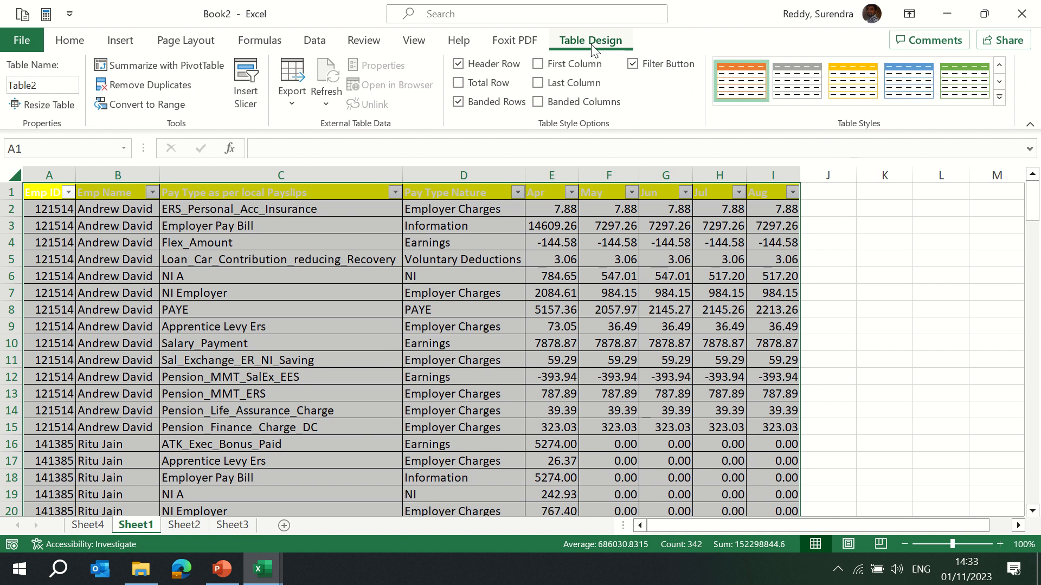
click(1003, 99)
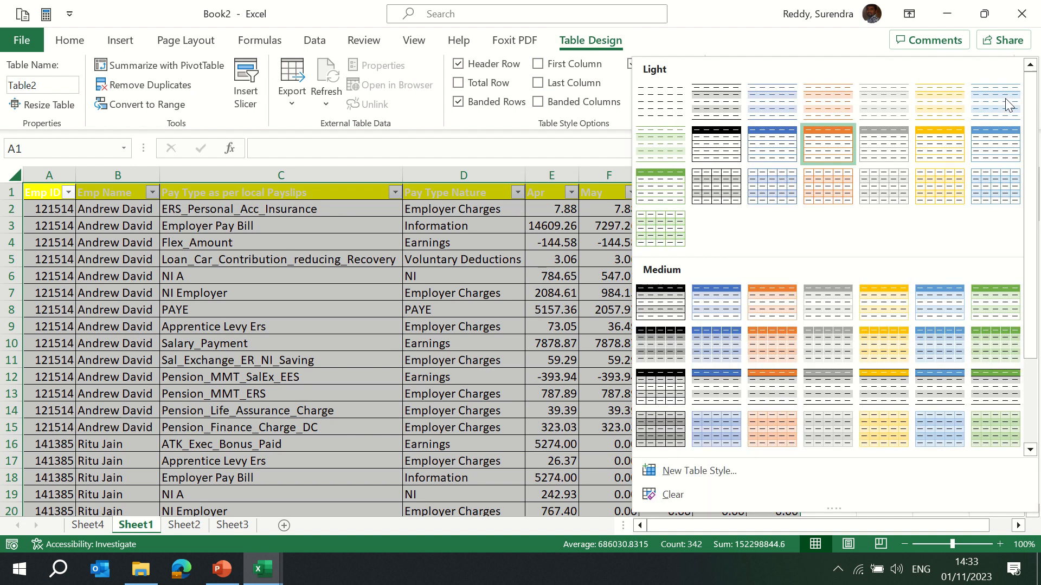
click(813, 94)
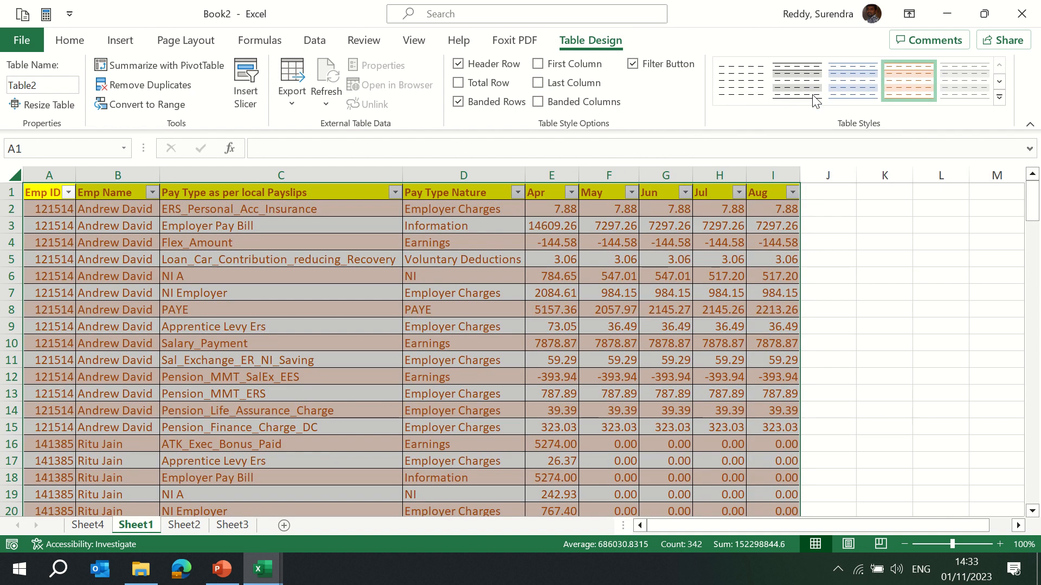
Open the PivotTable-from-table and Remove Duplicates dialogs for the table, cancelling each.
click(221, 277)
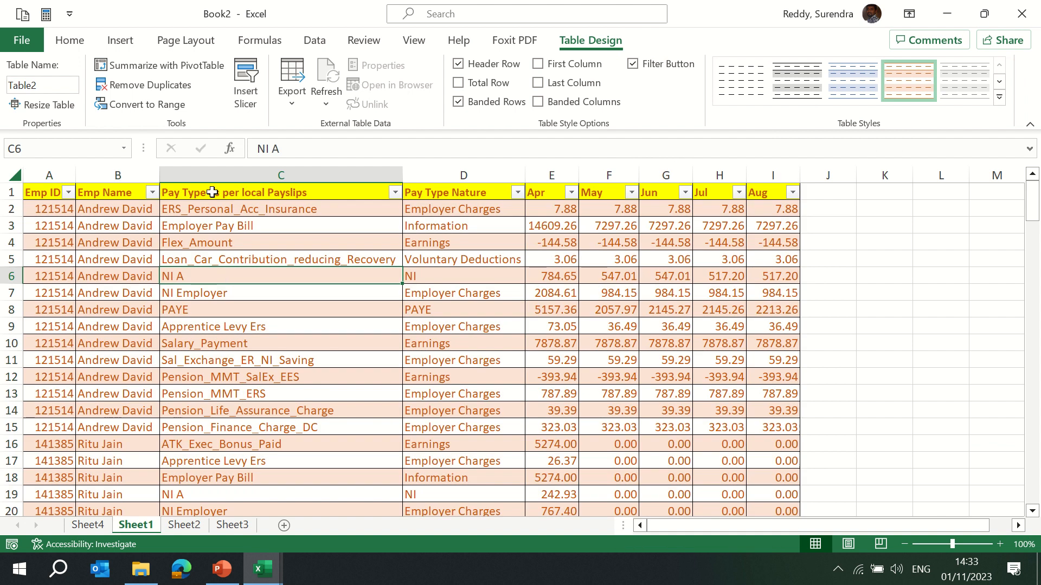
click(173, 66)
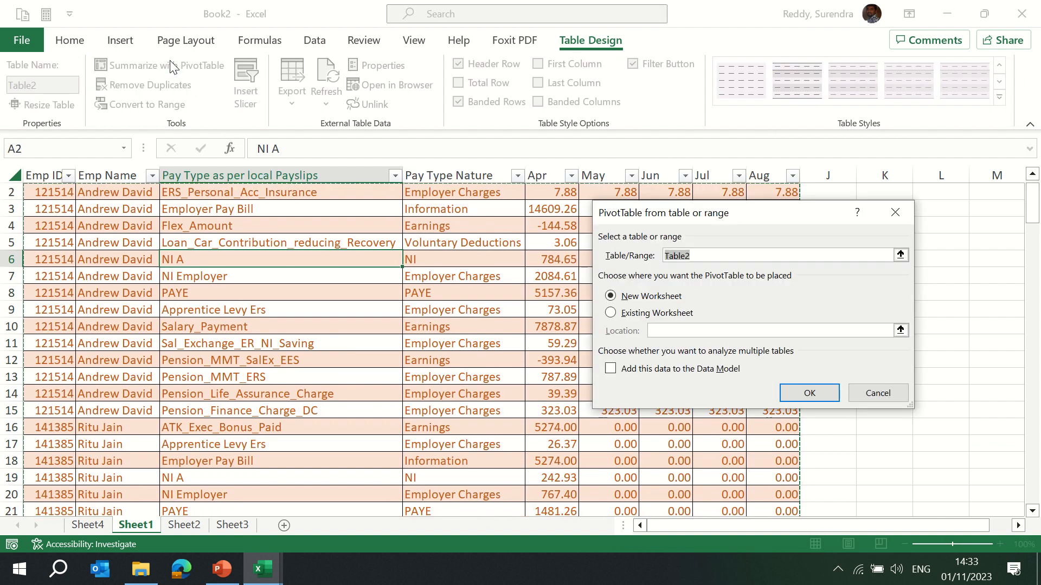
click(879, 394)
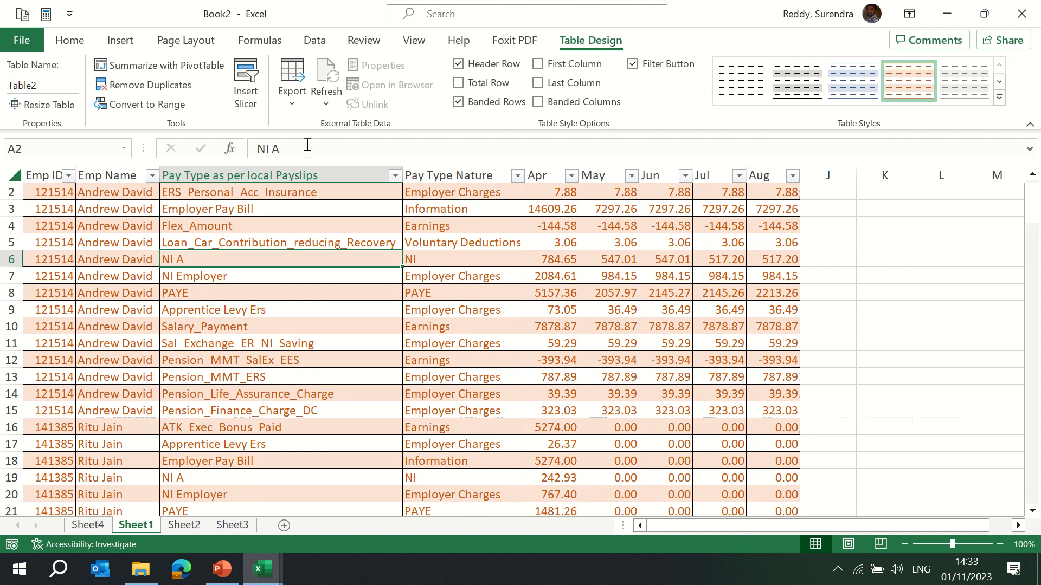
click(159, 90)
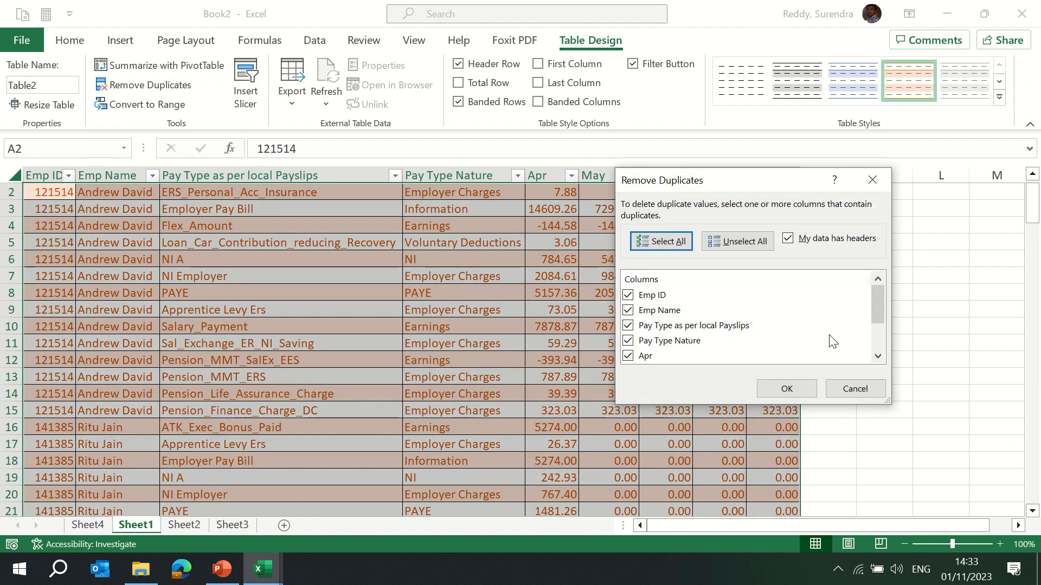
click(855, 389)
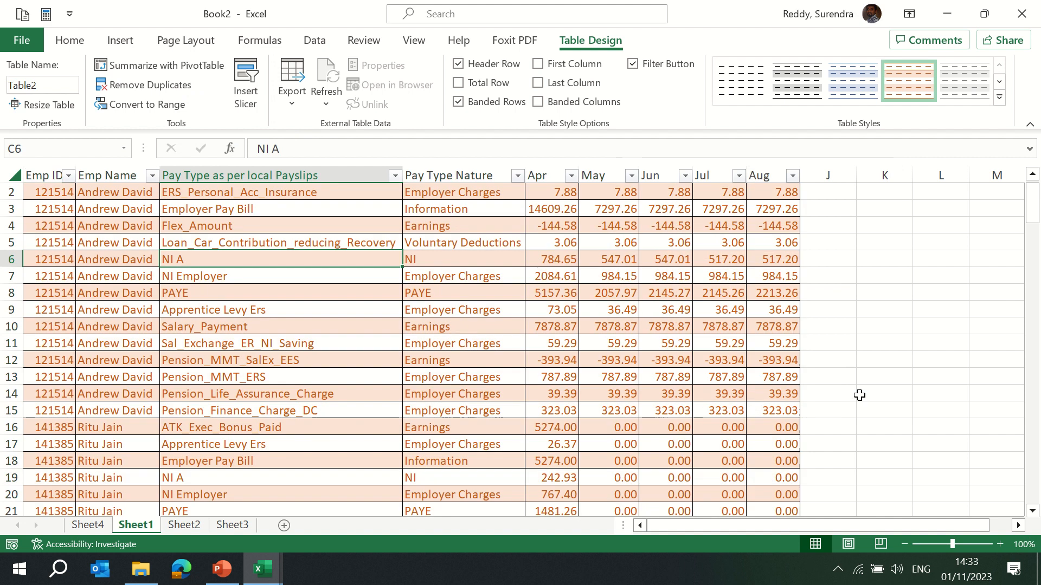
Insert an Emp Name slicer for the table, move it beside the data, and delete it.
click(245, 92)
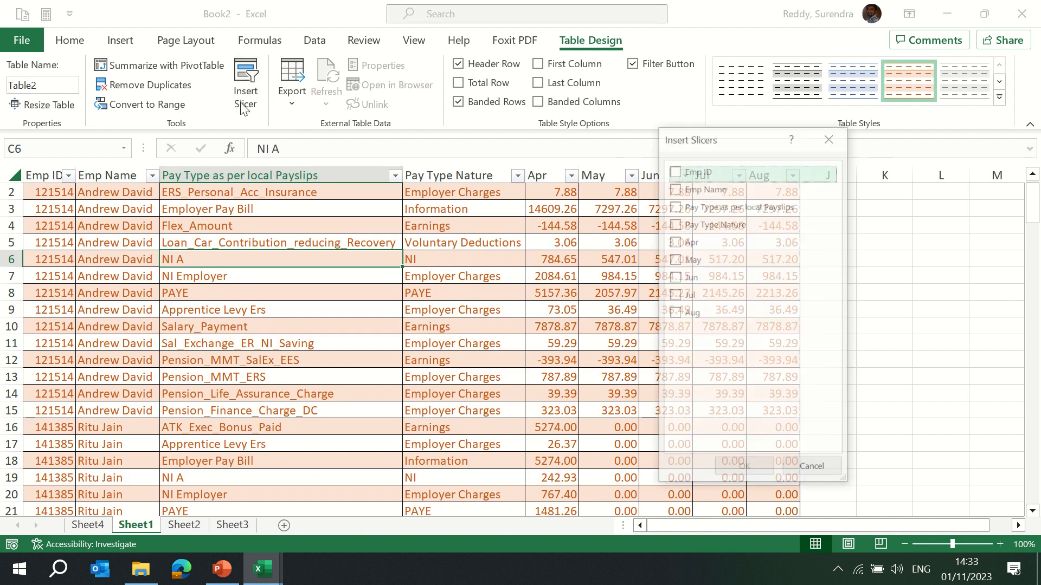
click(674, 188)
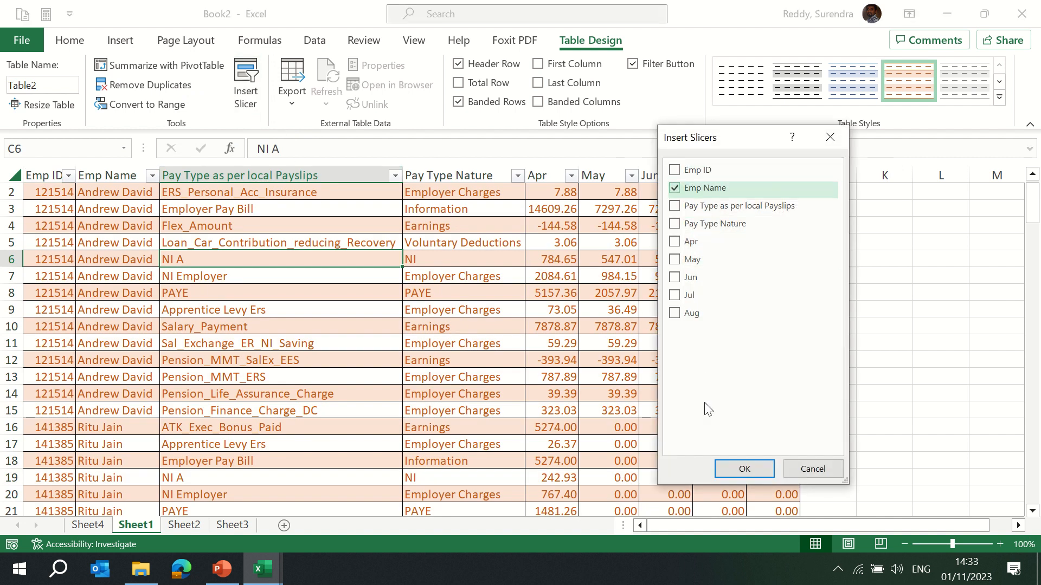
click(744, 470)
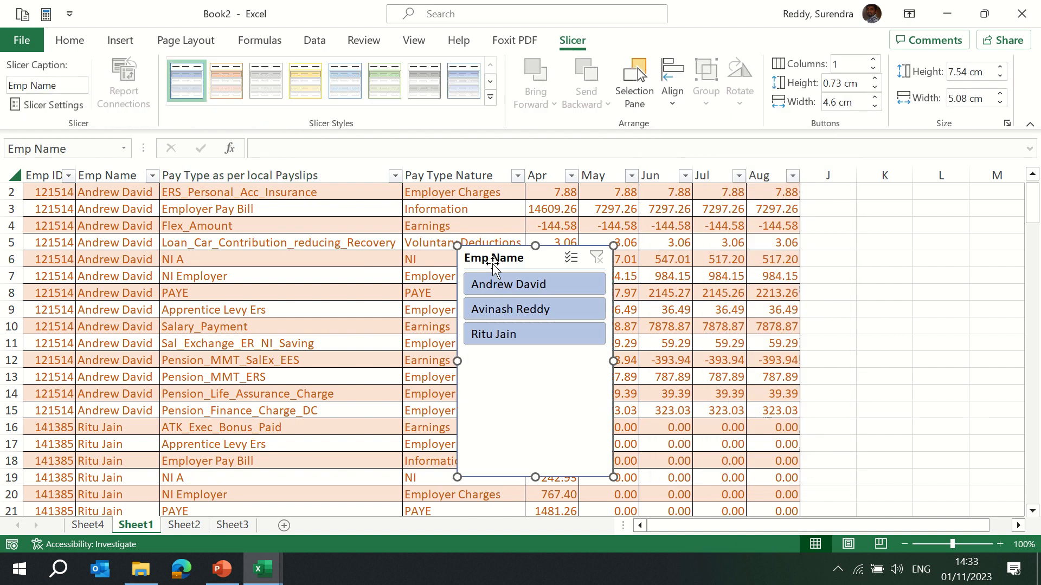
drag(541, 254, 917, 235)
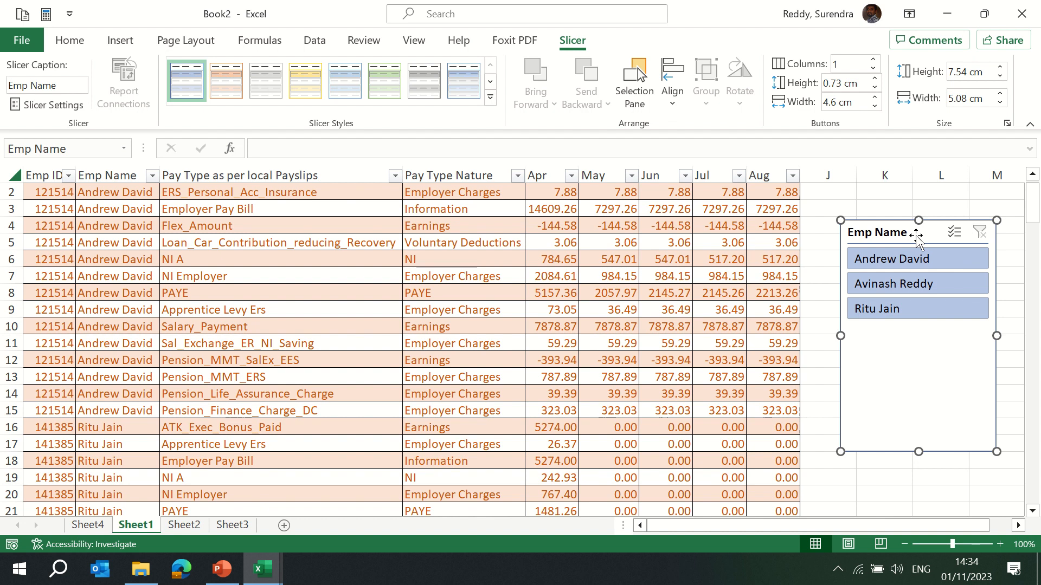
key(Delete)
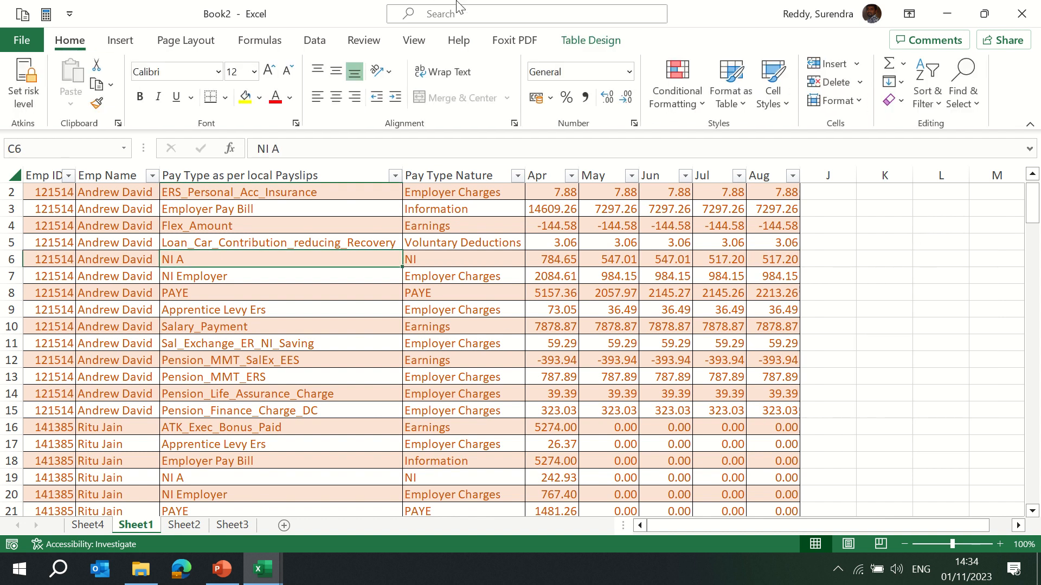
Convert the table to a normal range and undo the conversion.
mouse_move(608, 32)
click(595, 42)
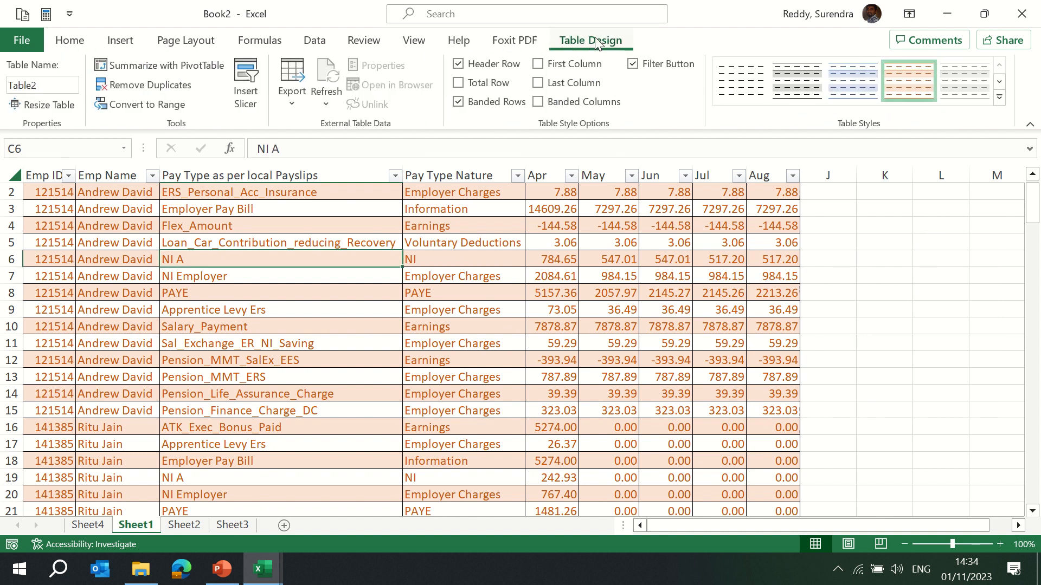
click(144, 113)
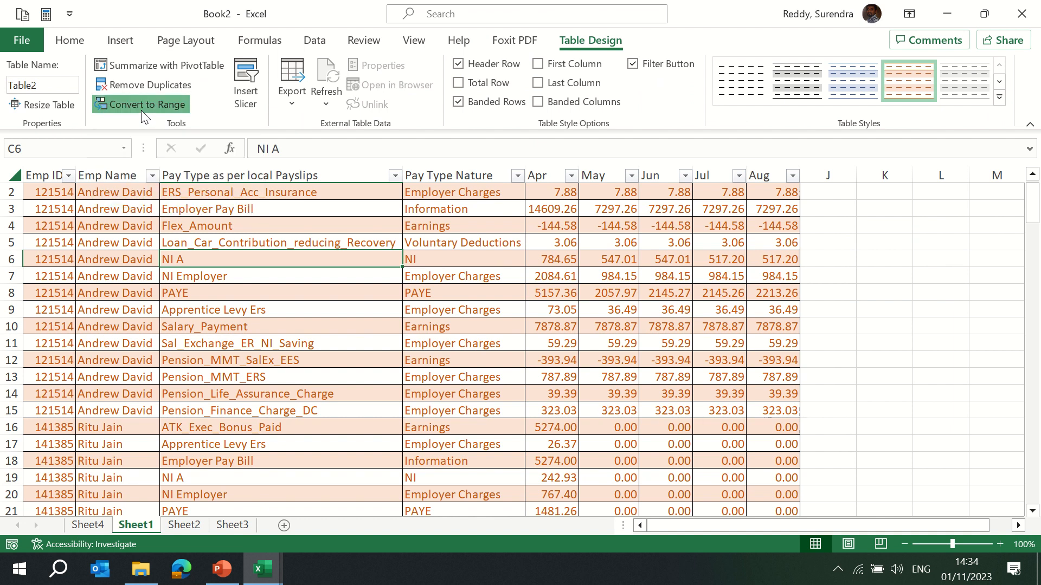
key(Return)
key(ctrl+Up)
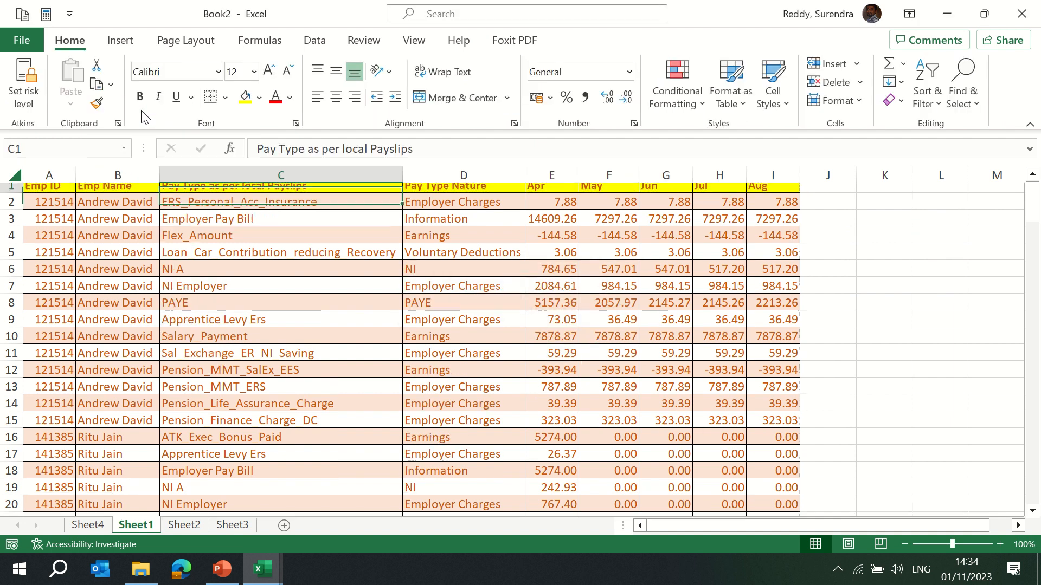
key(ctrl+z)
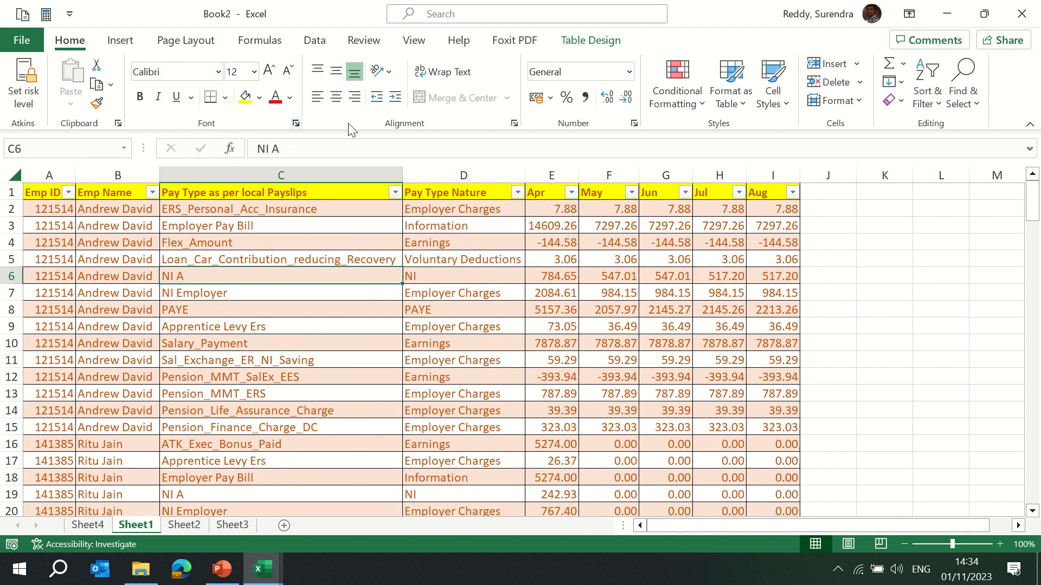
Open the table's export options and close them without exporting.
click(595, 42)
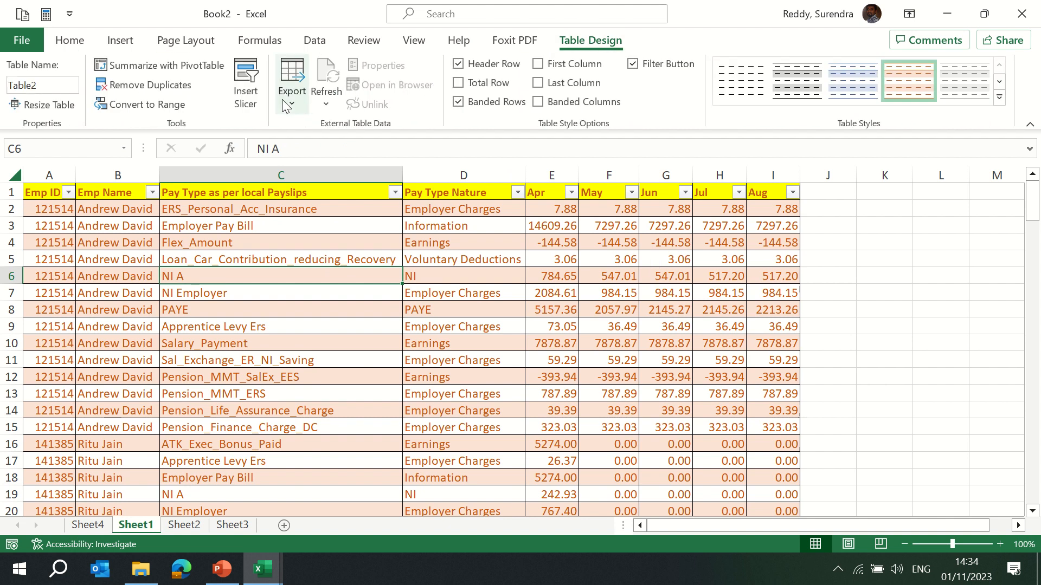
click(290, 103)
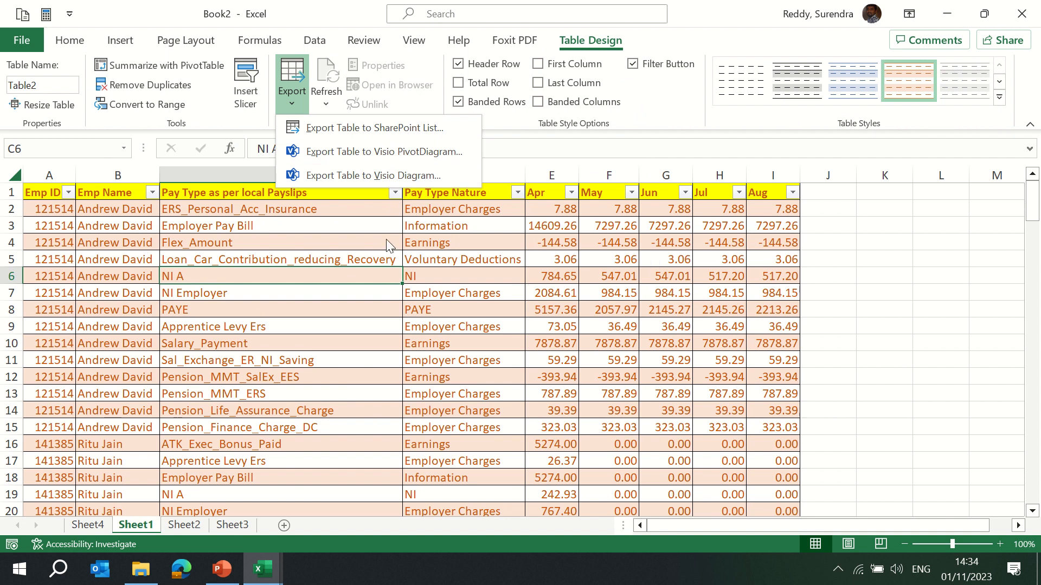
click(364, 290)
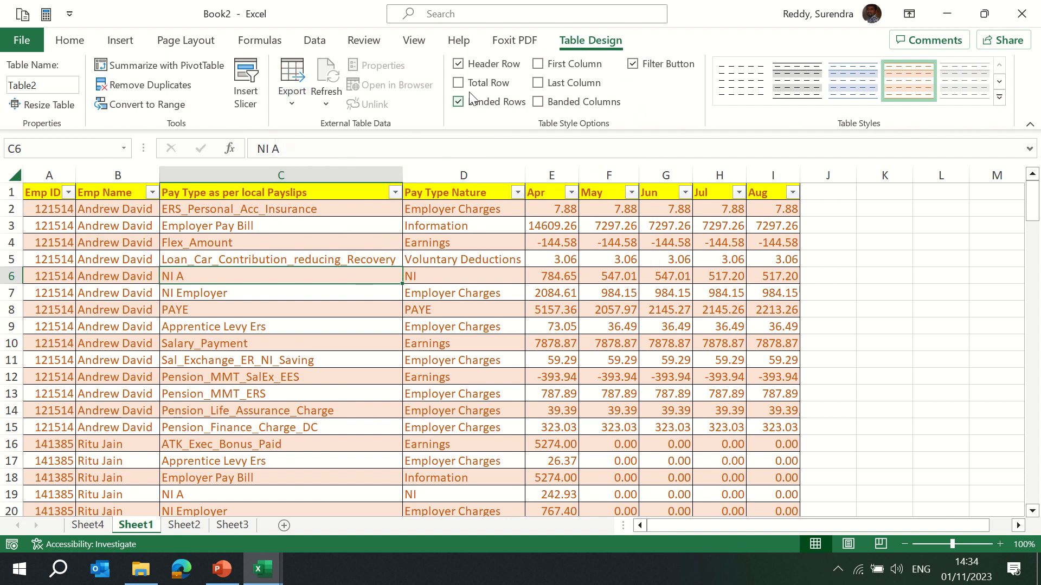
Toggle the table's header row and total row options off and back on, then on and back off.
click(458, 64)
click(458, 64)
click(459, 83)
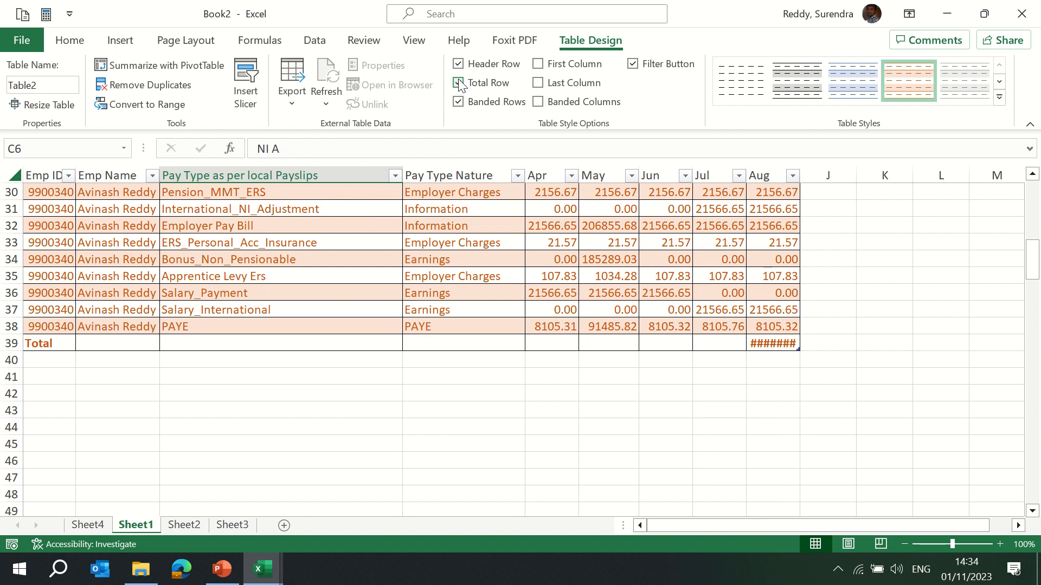
click(458, 83)
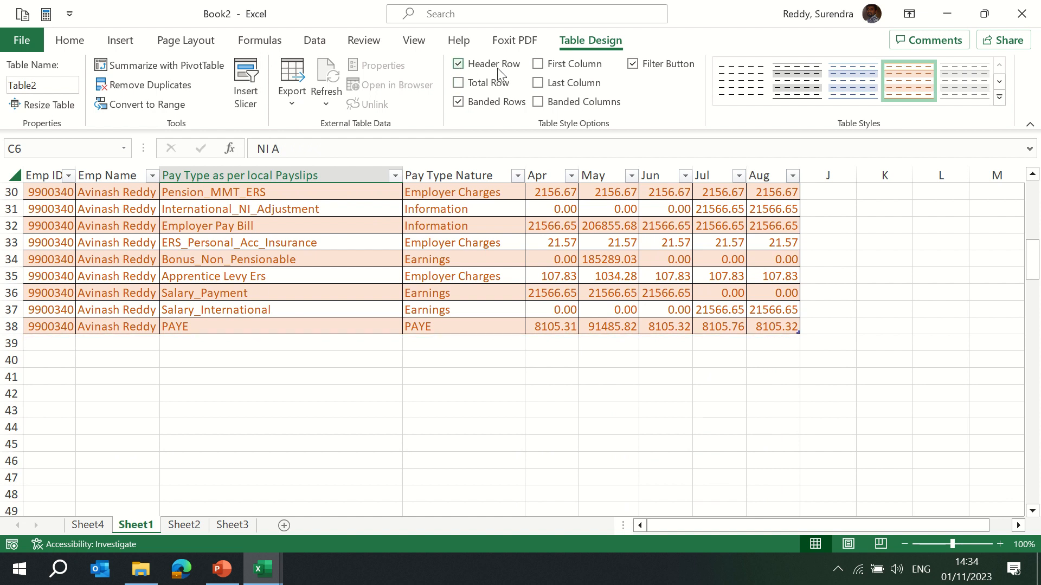
Toggle the table's last column and banded columns style options on and back off.
click(538, 83)
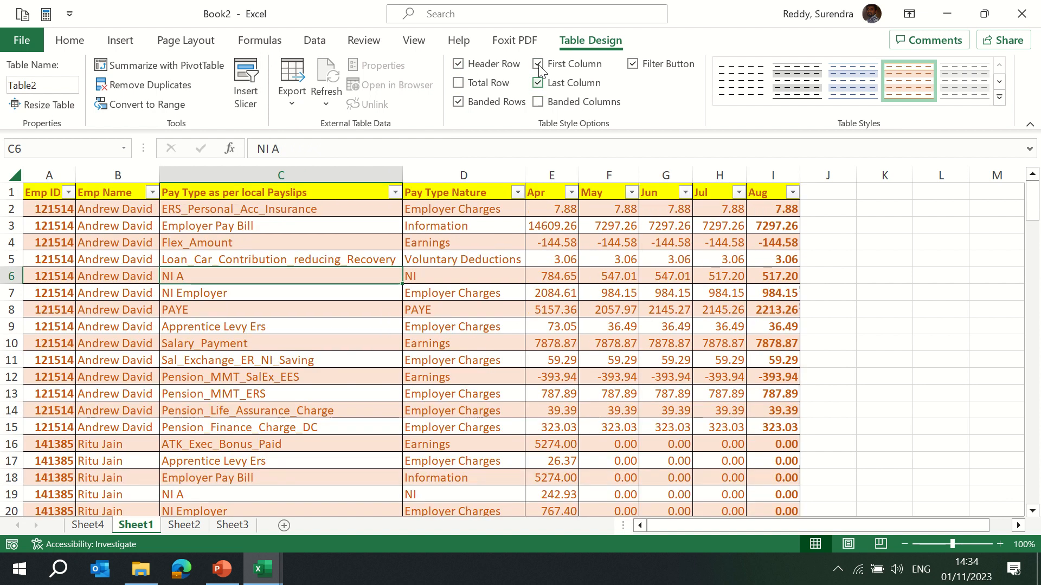
click(538, 83)
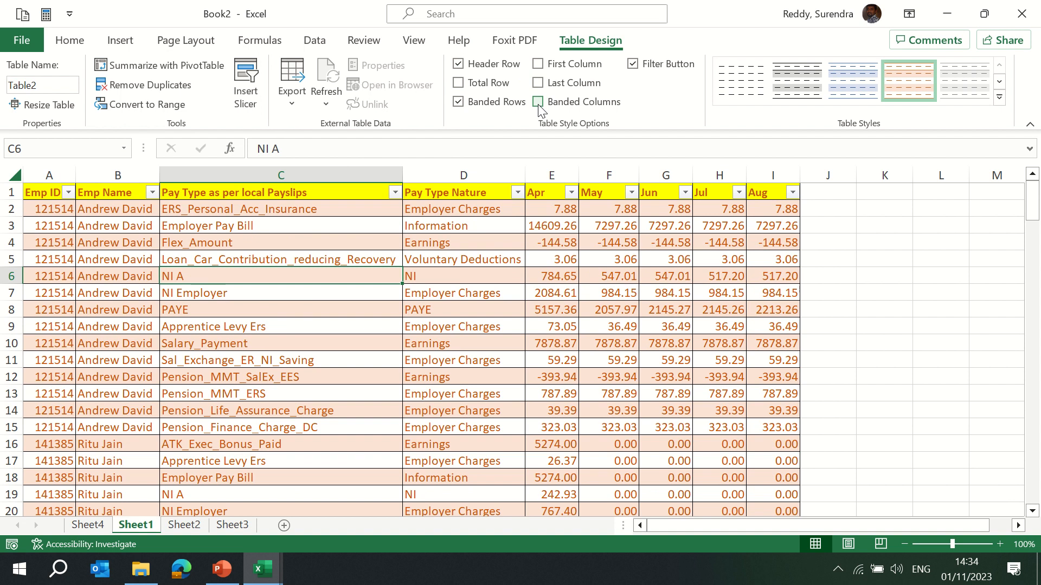
click(538, 102)
click(538, 102)
Add a Sum column to the table in column J with the formula =SUM(Table2[@[Apr]:[Aug]]).
click(121, 43)
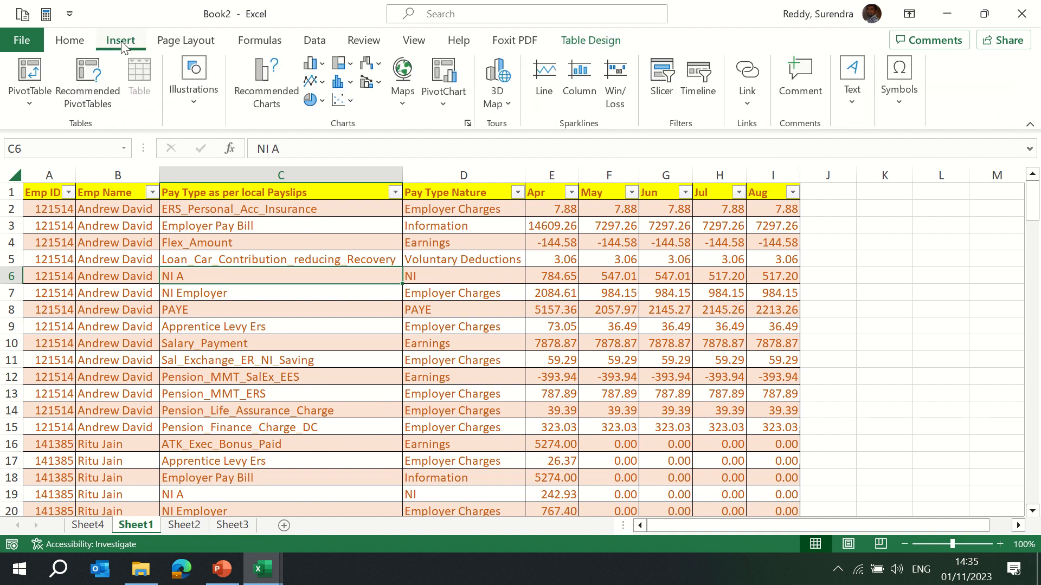
click(819, 193)
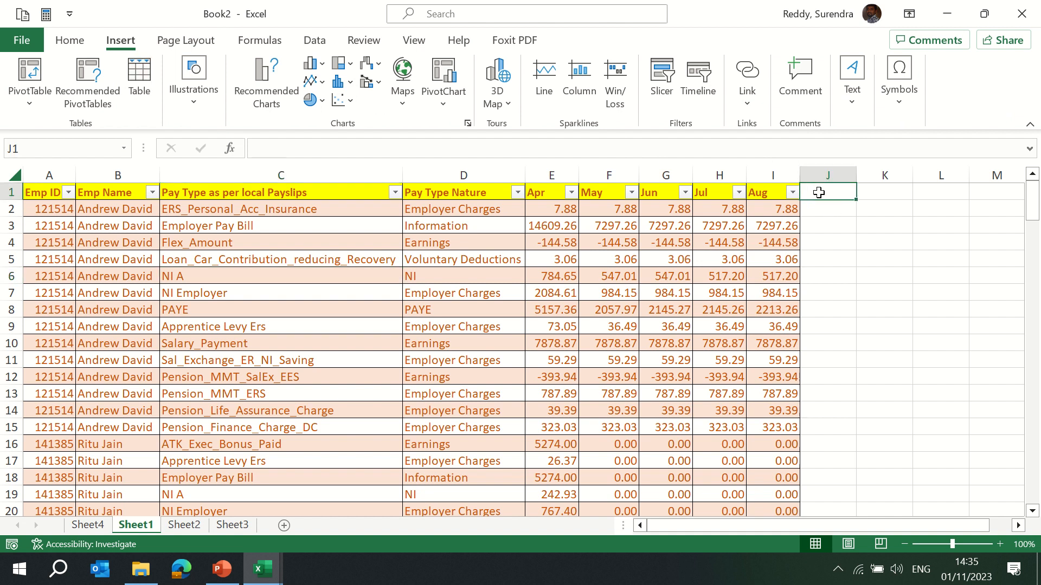
text(Sum)
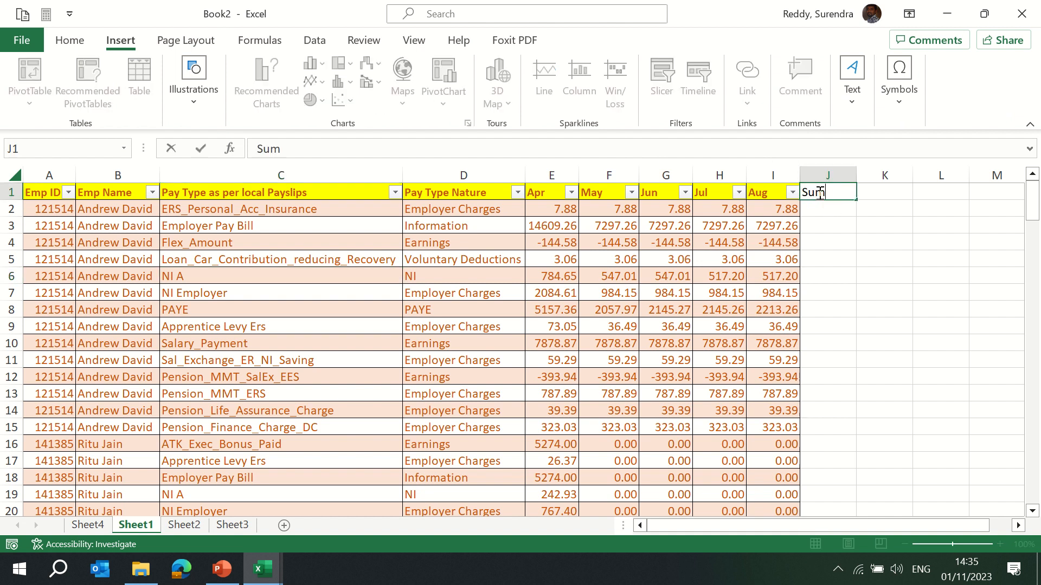
key(Return)
text(=)
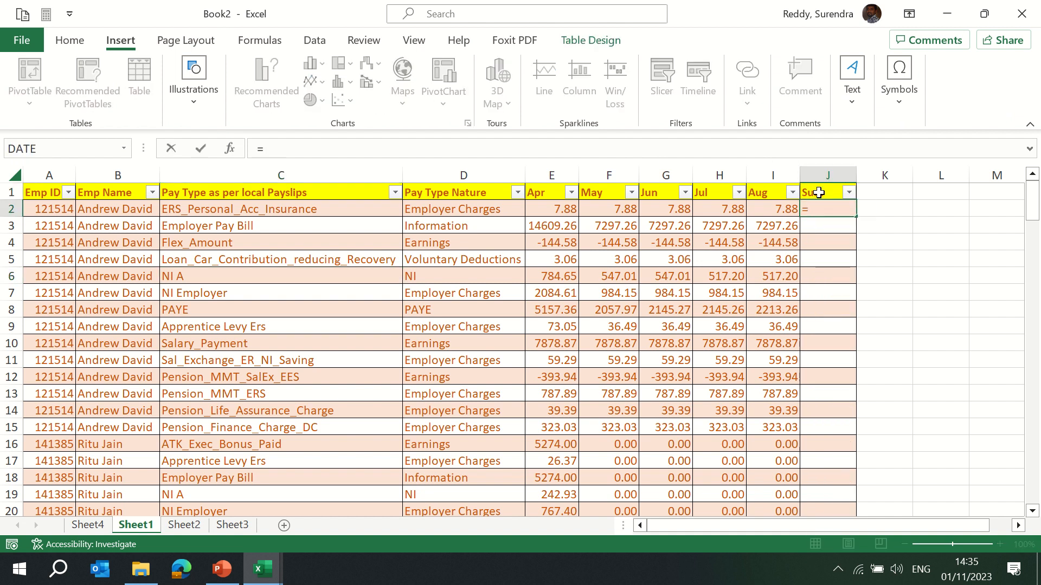
text(SUM(Table2[@[Apr]:[Aug]]))
key(ctrl+Return)
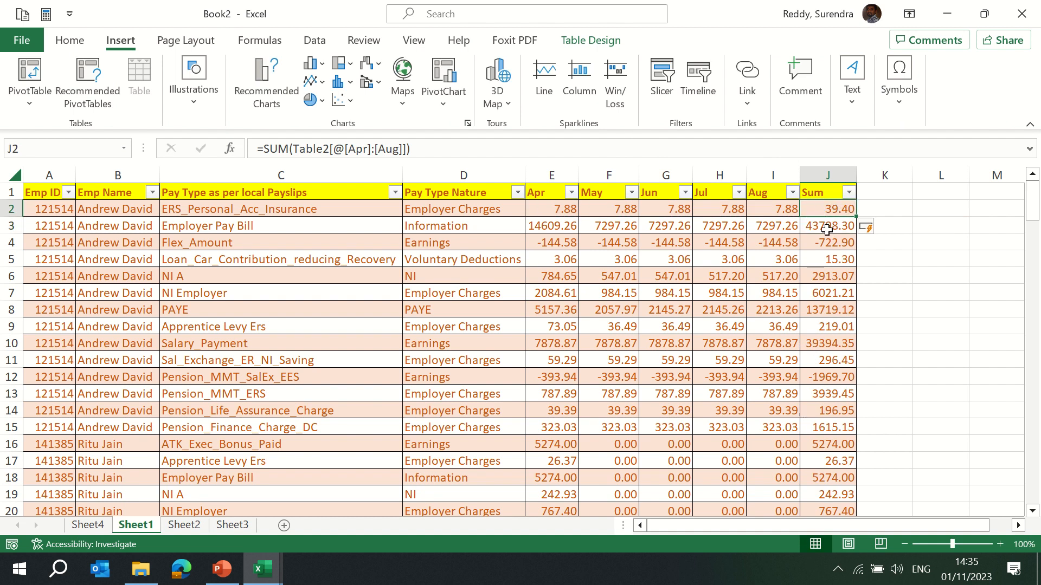
Review the Sum column's results down the whole table.
key(ctrl+Down)
key(Down)
key(Up)
key(ctrl+Up)
key(ctrl+shift+Down)
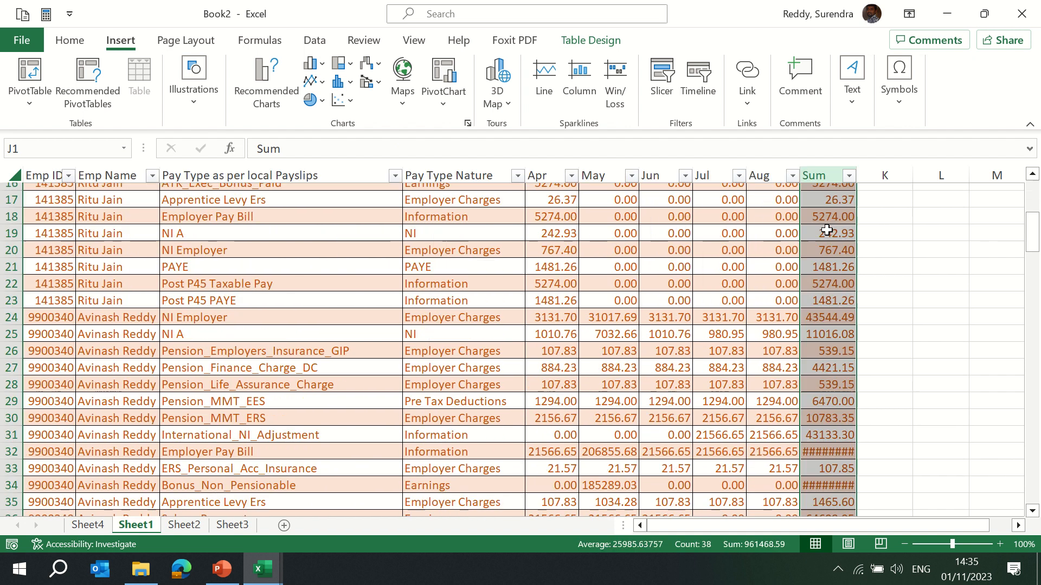
key(Down)
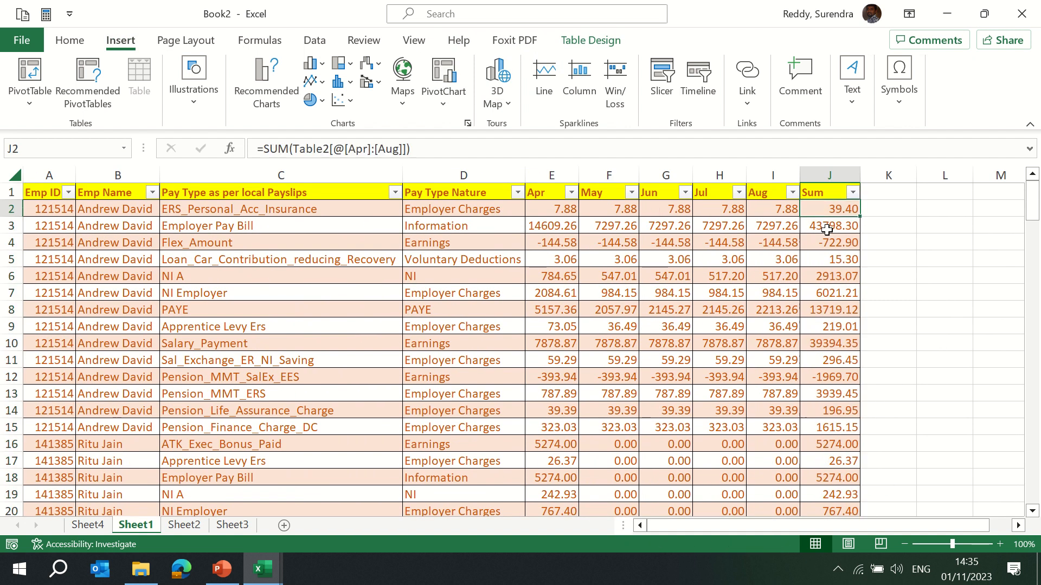
key(Up)
Add an Average Sal column header to the table in column K.
key(Right)
text(Ave)
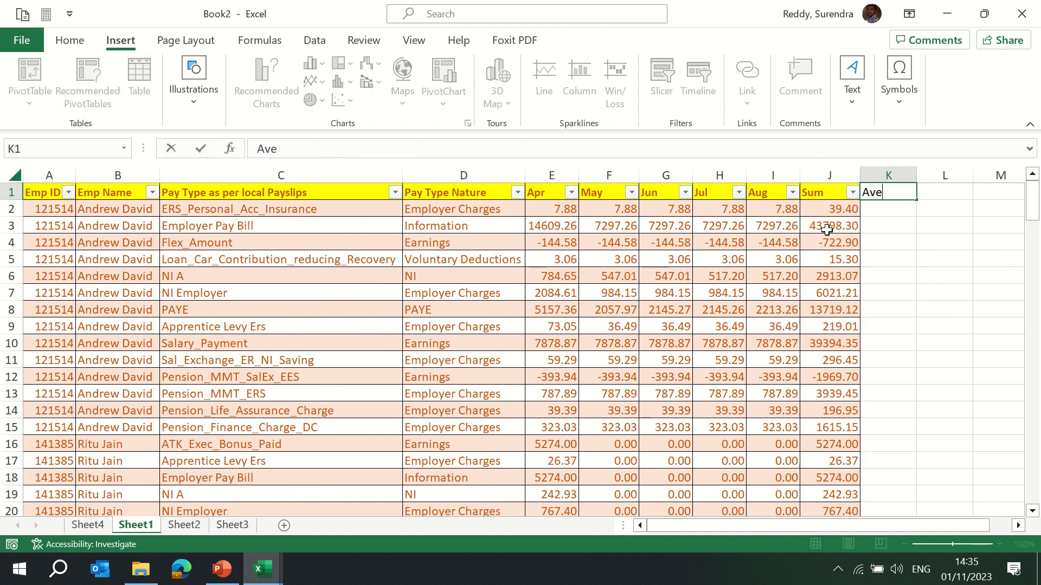
text(rage Sal)
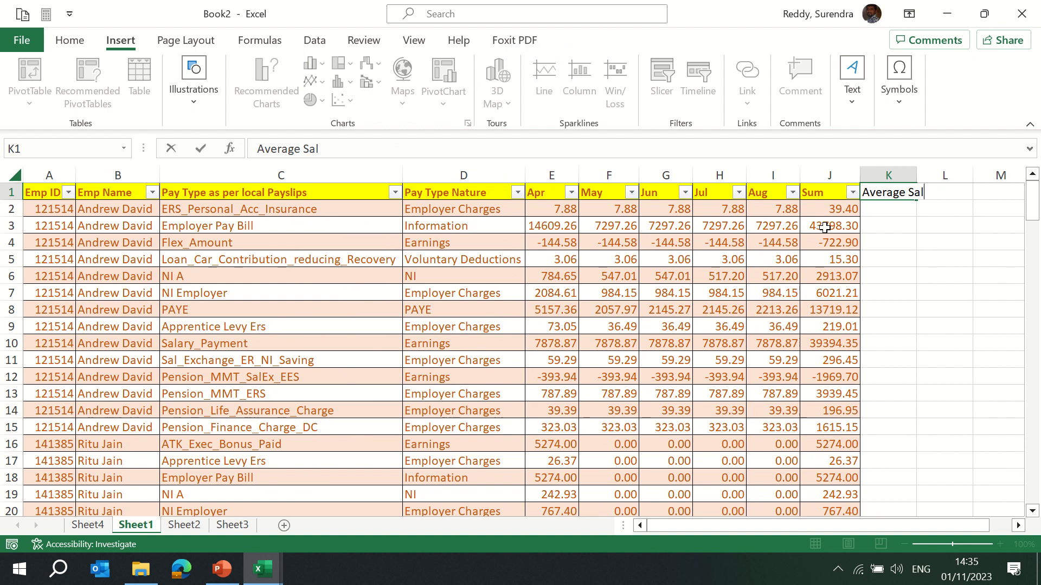
key(Return)
Fill the Average Sal column with the formula =AVERAGE(Table2[@[Apr]:[Aug]]).
key(Up)
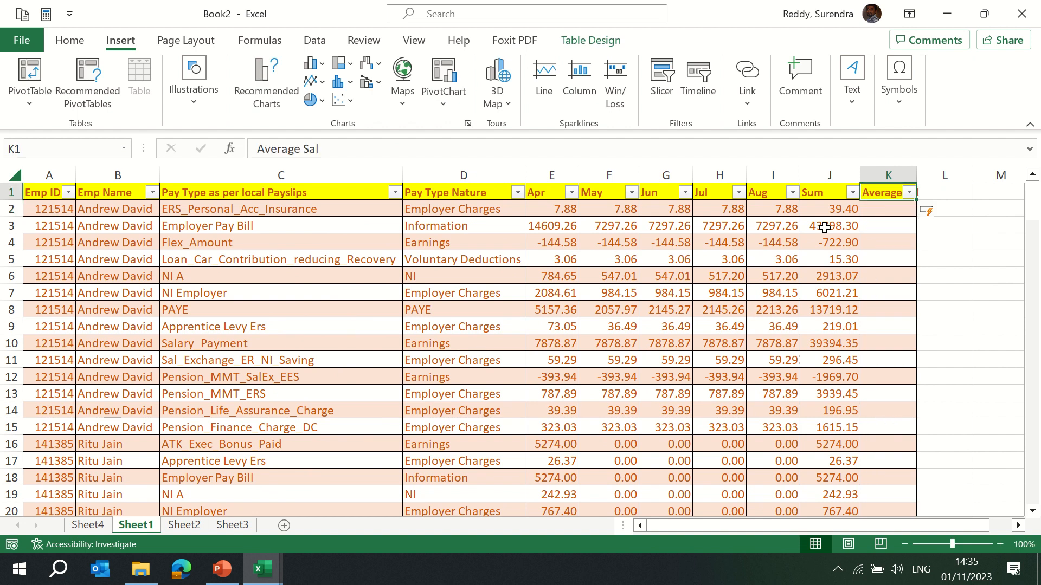
key(Down)
key(Page_Down)
key(Up)
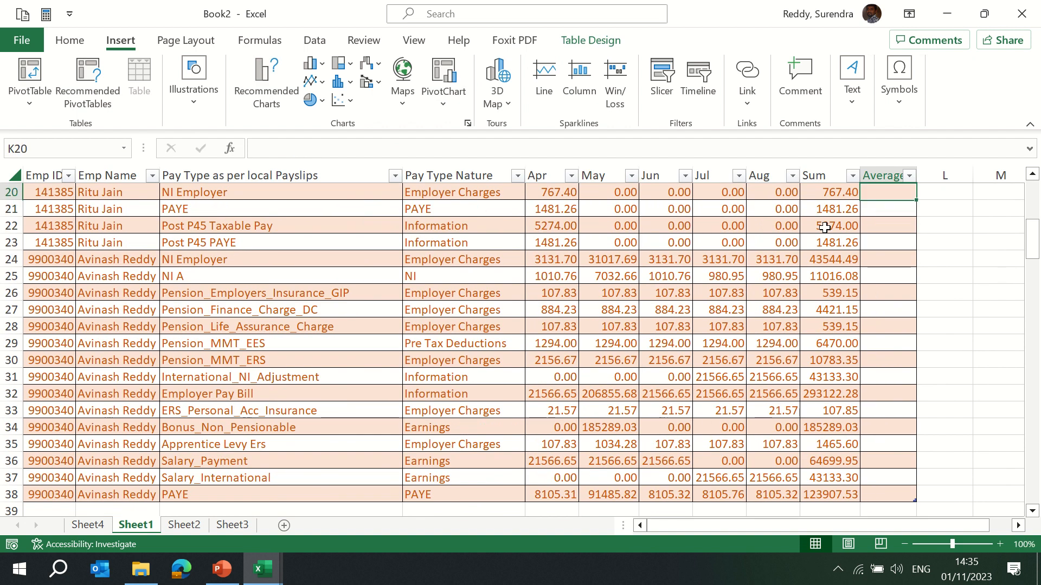
key(ctrl+Up)
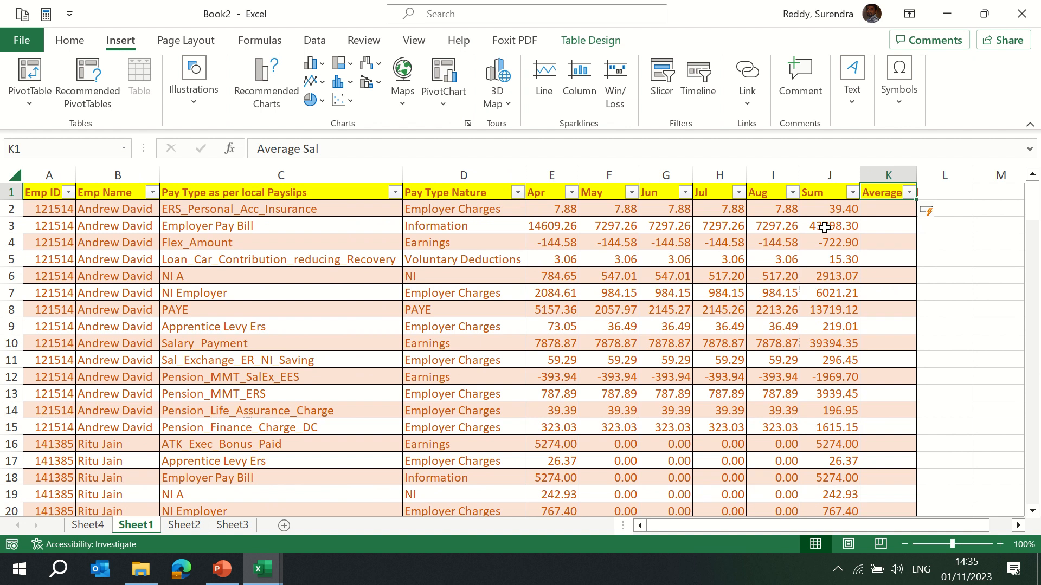
key(Down)
text(=ave)
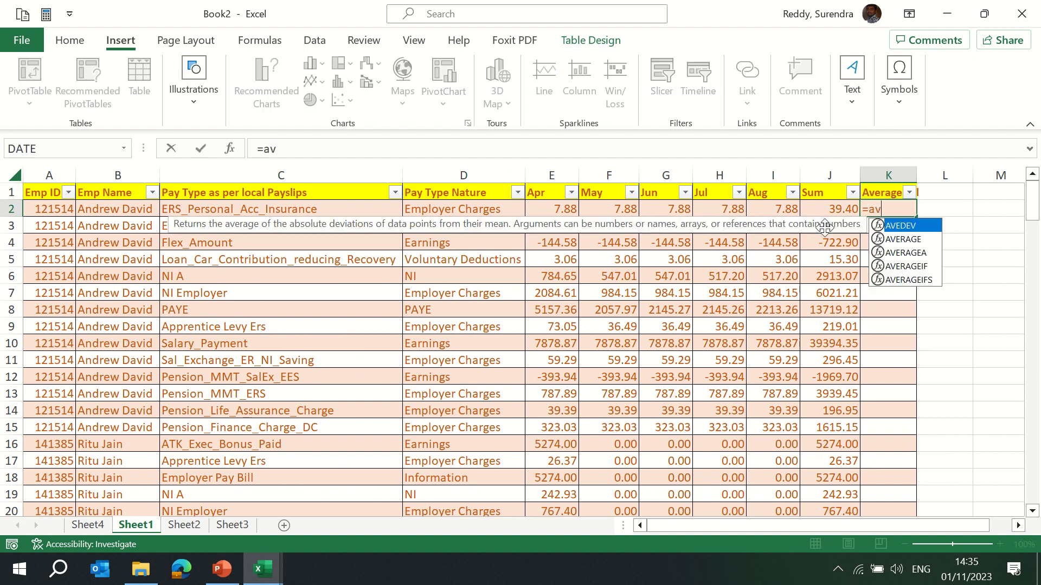
key(Tab)
key(BackSpace)
key(BackSpace)
key(BackSpace)
key(BackSpace)
key(BackSpace)
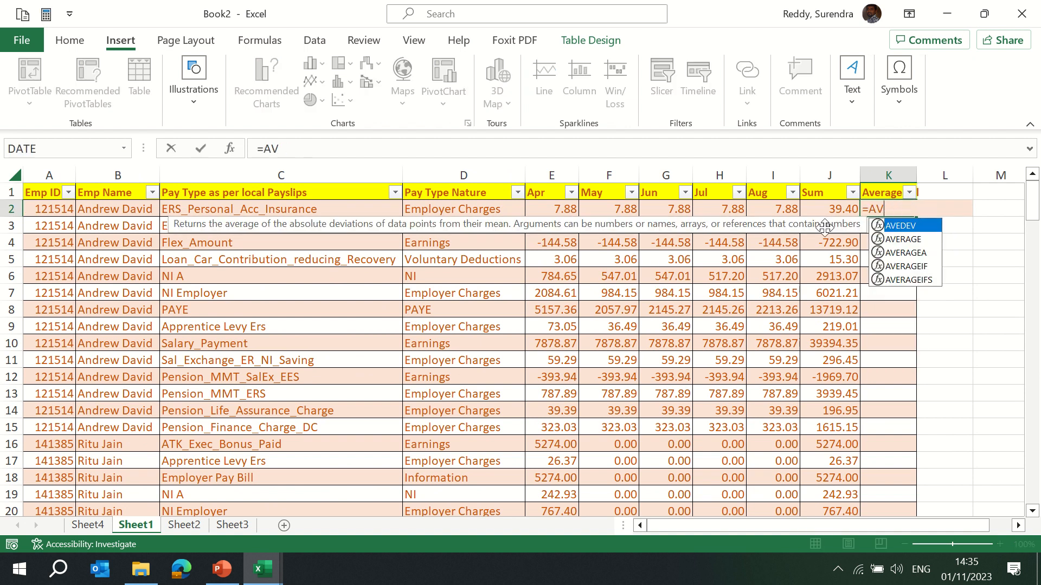
key(Down)
key(Tab)
key(Left)
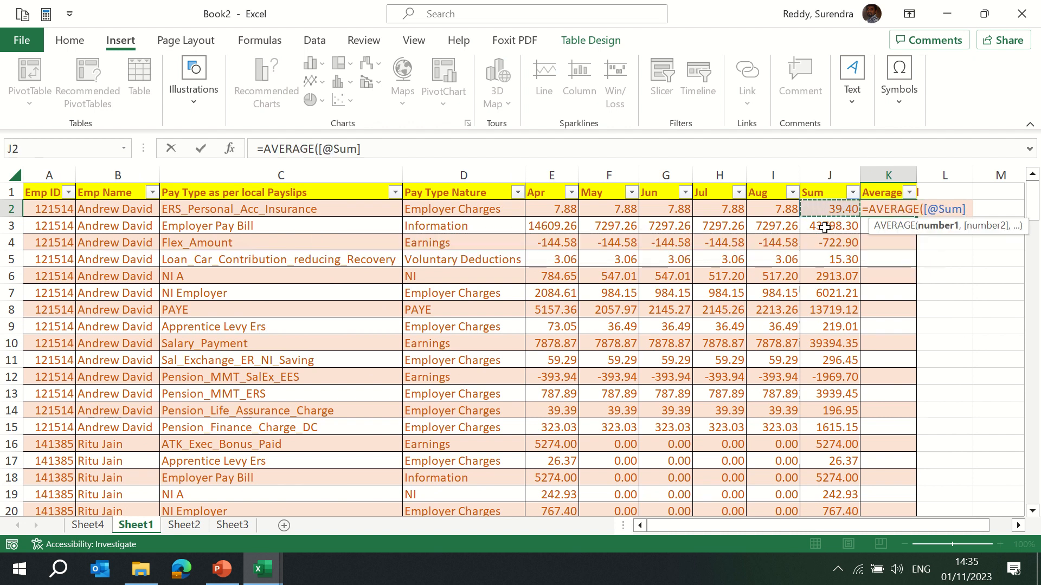
key(Left)
key(shift+Left)
key(shift+Left)
key(shift+Left)
key(shift+Left)
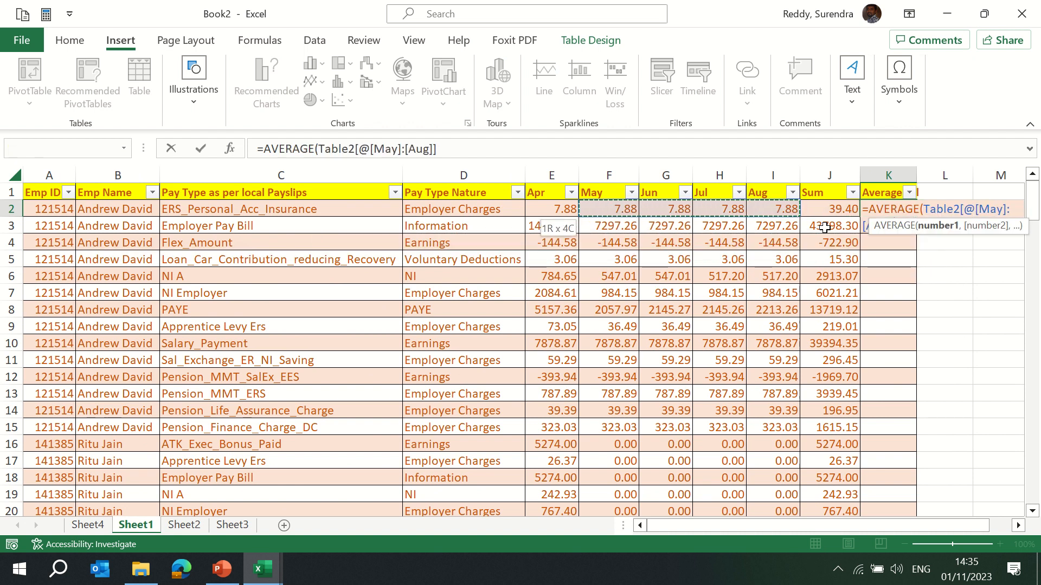
key(Return)
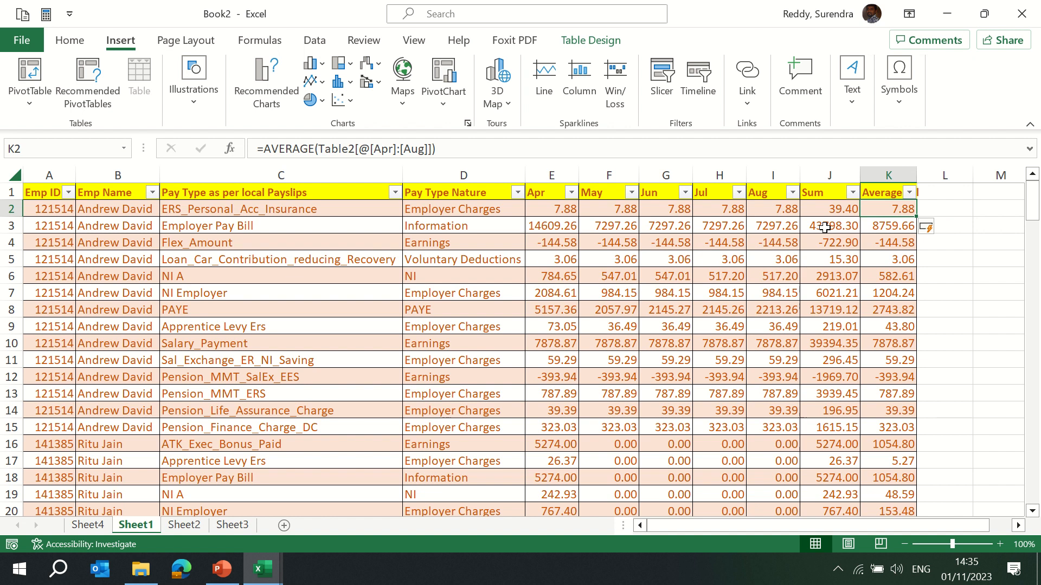
Copy the table's Emp ID through Aug columns, excluding Sum and Average Sal.
key(ctrl+Page_Down)
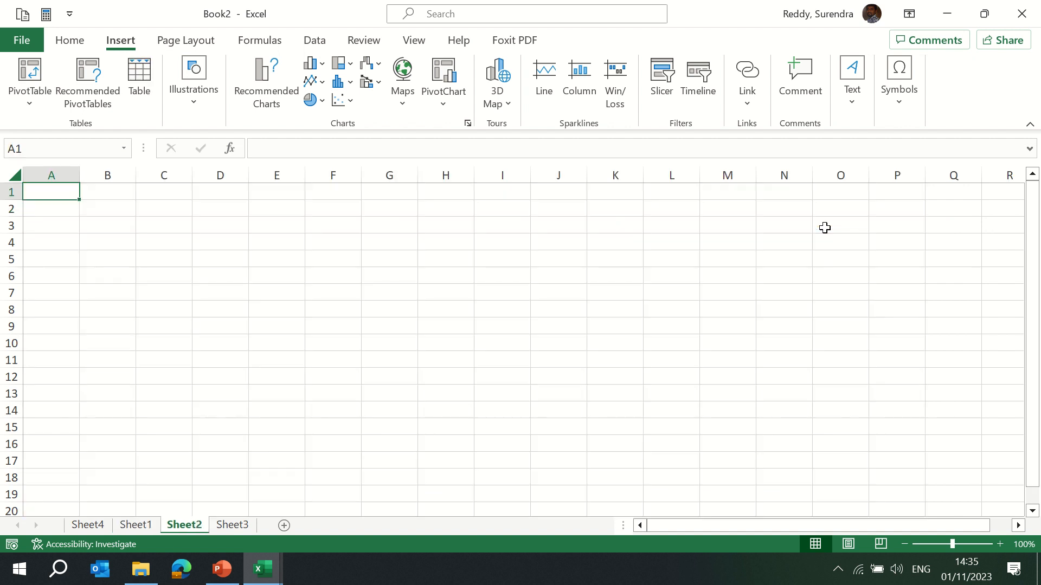
key(ctrl+Page_Up)
key(ctrl+Up)
key(ctrl+Left)
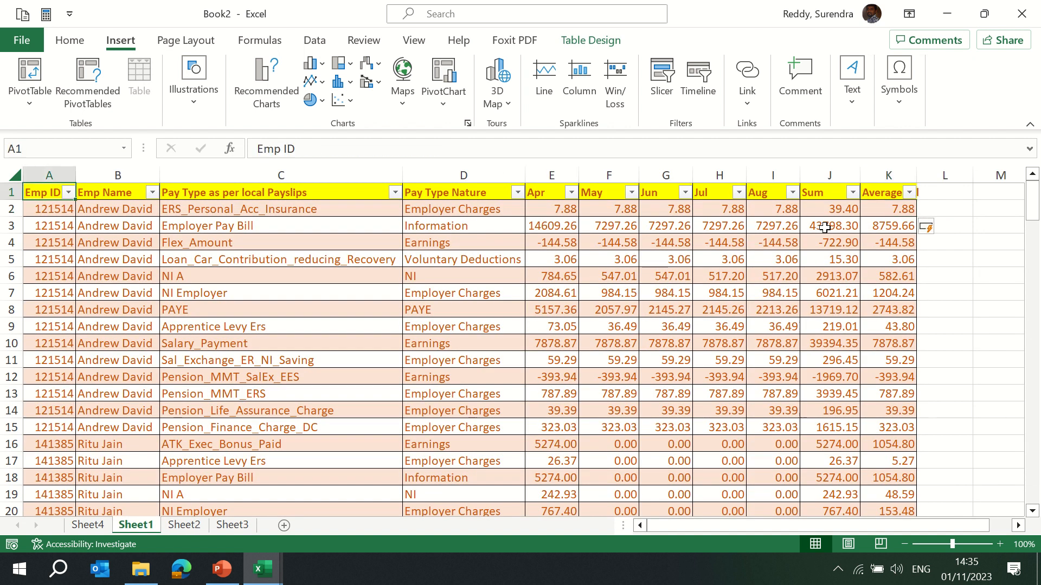
key(ctrl+shift+Right)
key(shift+Left)
key(shift+Left)
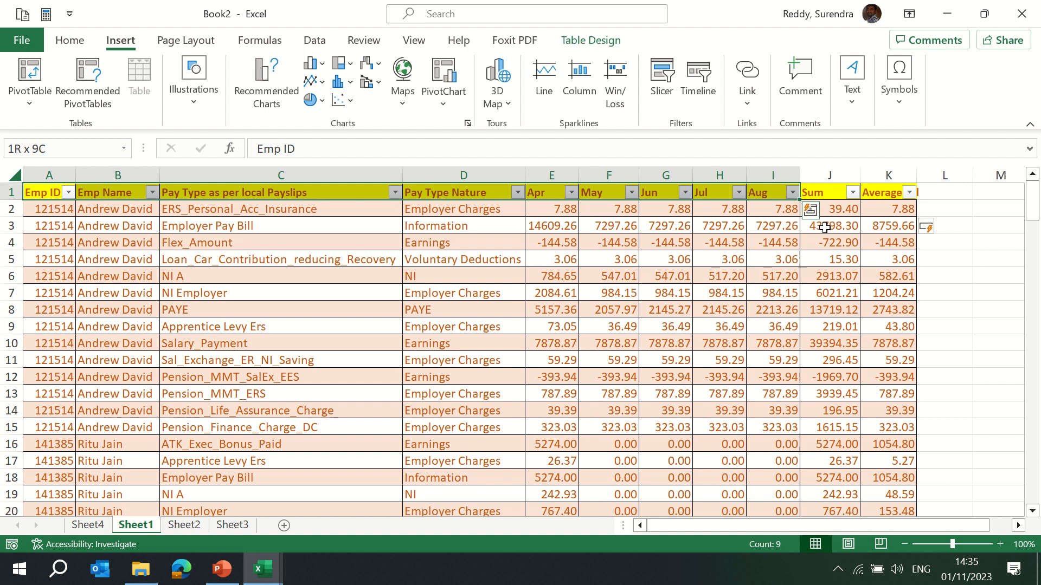
key(ctrl+shift+Down)
key(ctrl+c)
Paste the copied data as values into cell A1 of Sheet2.
key(ctrl+Page_Down)
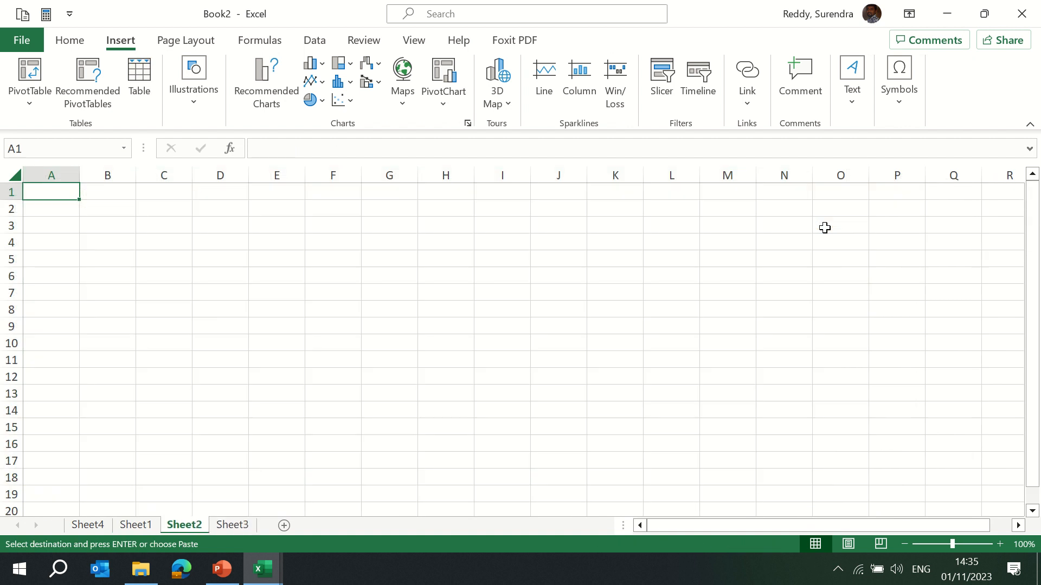
key(alt+e)
key(s)
key(v)
key(Return)
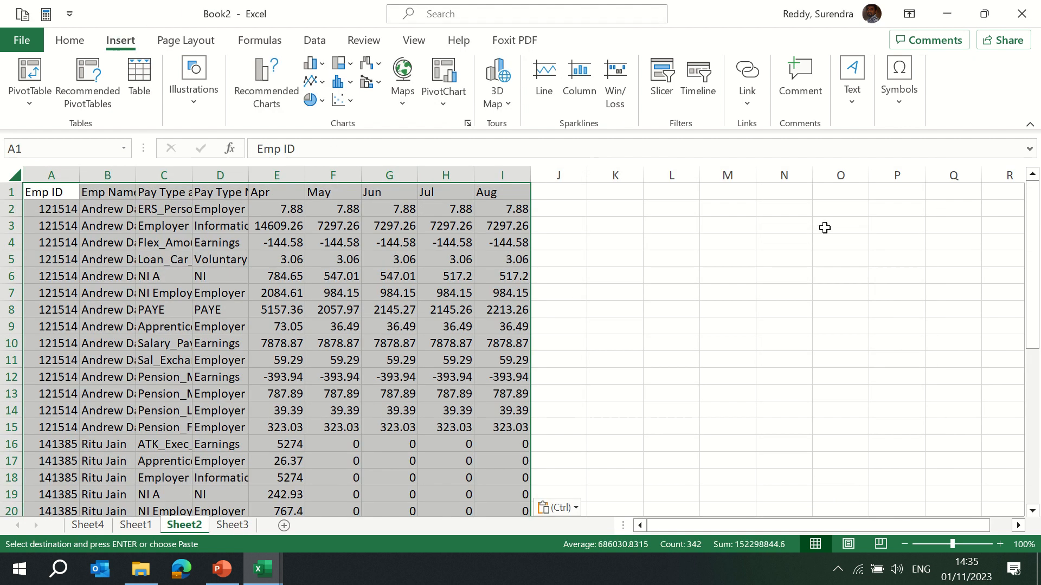
Autofit the widths of the pasted columns on Sheet2.
key(alt+o)
key(c)
key(a)
key(ctrl+Home)
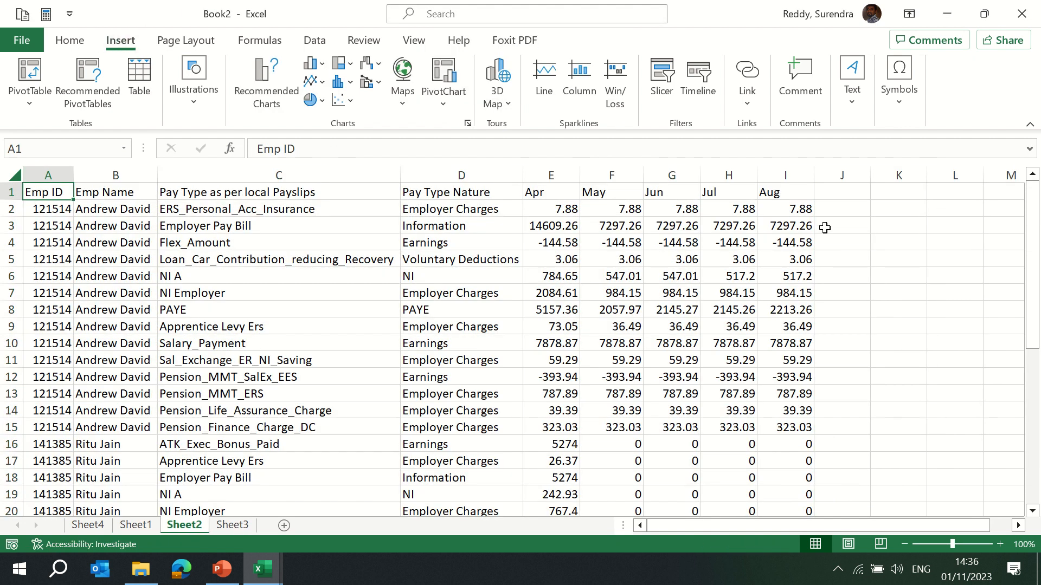
key(ctrl+Right)
Insert a photo from this device's Pictures folder onto Sheet2.
click(197, 101)
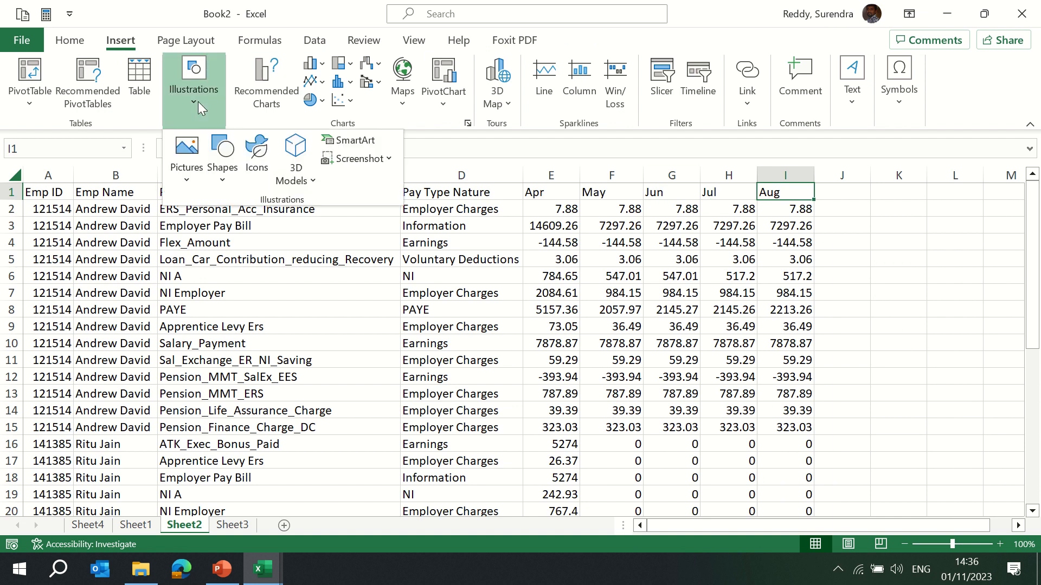
click(186, 182)
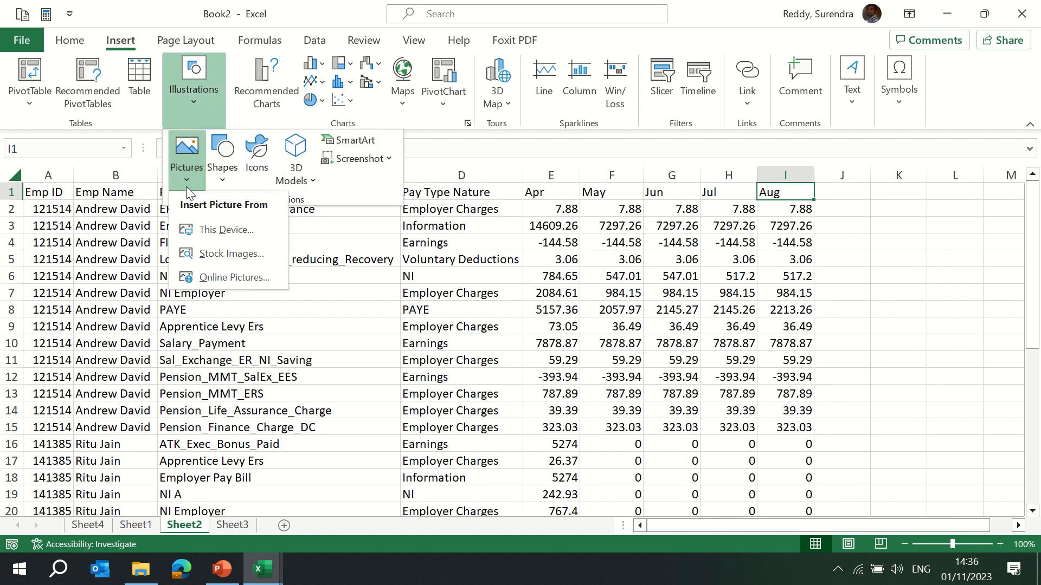
click(224, 232)
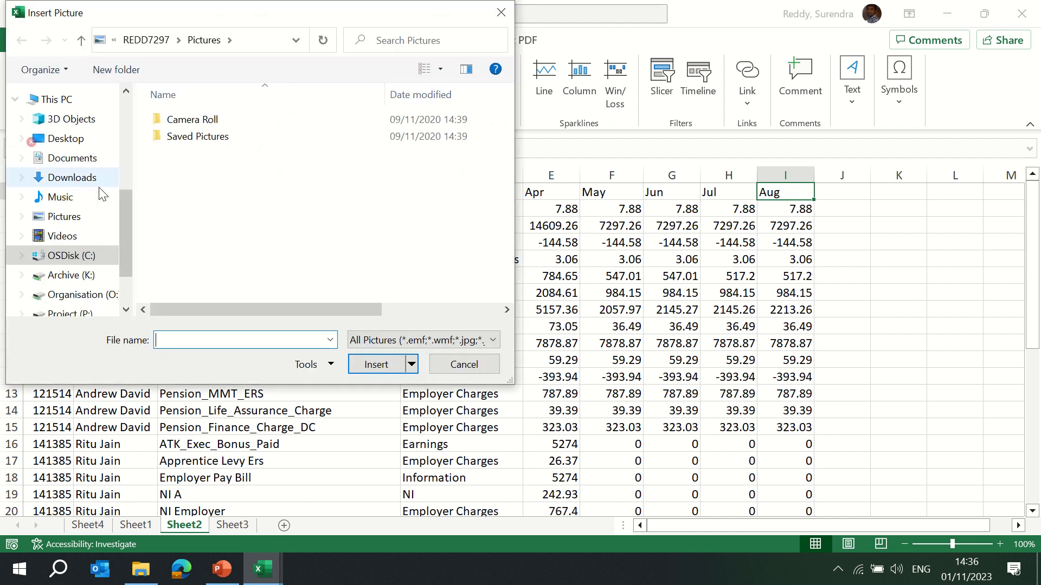
click(71, 217)
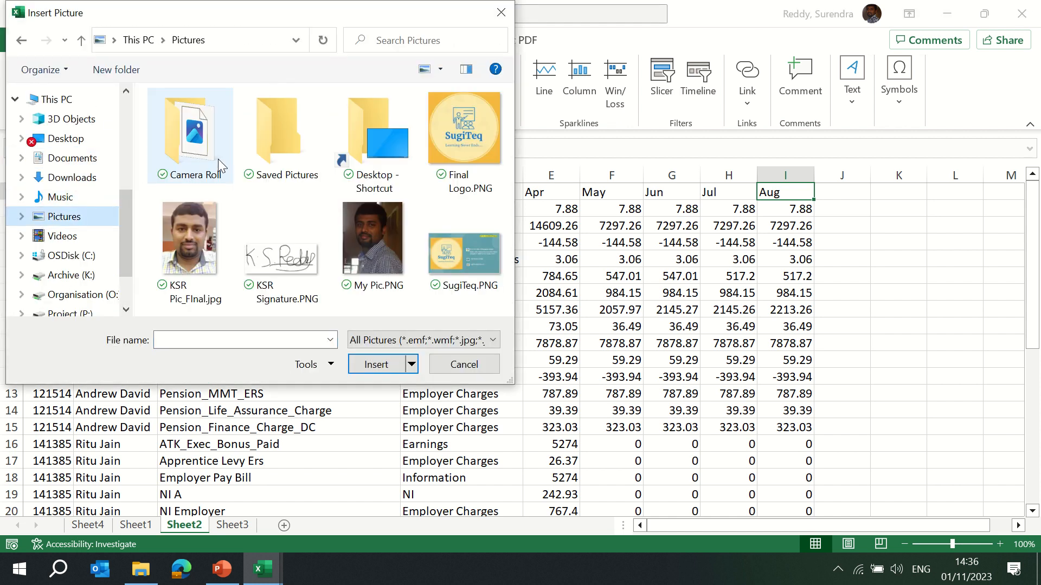
click(197, 232)
click(376, 364)
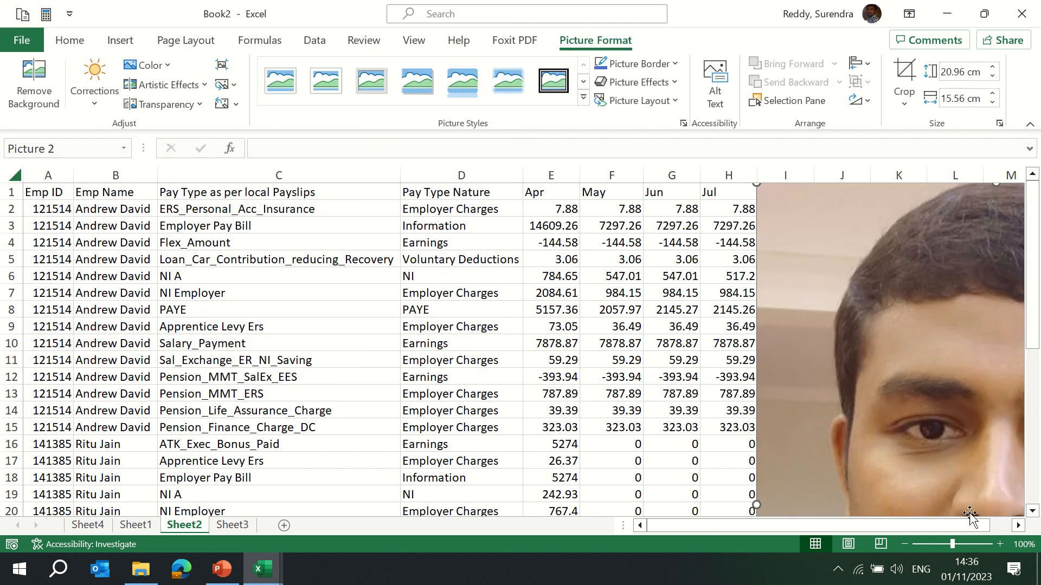
Move the photo beside the data columns and shrink it to about 15.9 cm high by 11.8 cm wide.
drag(969, 525, 976, 525)
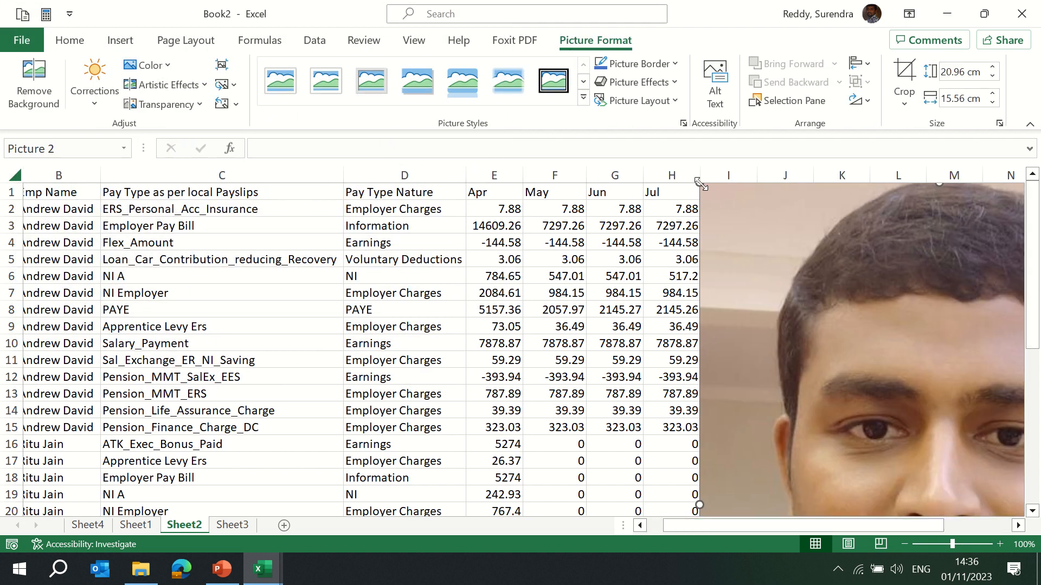
drag(700, 182, 786, 265)
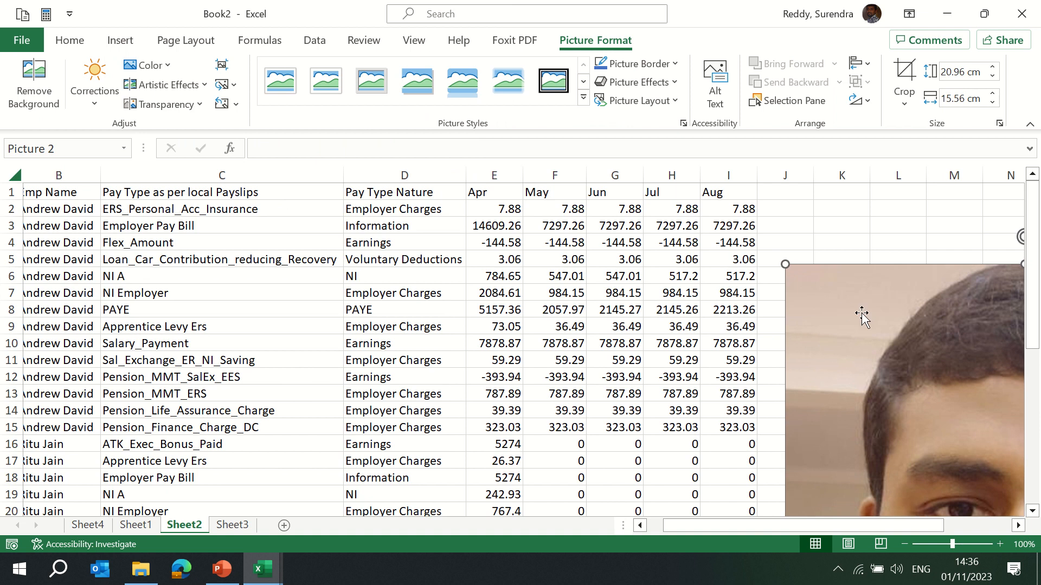
drag(867, 525, 932, 525)
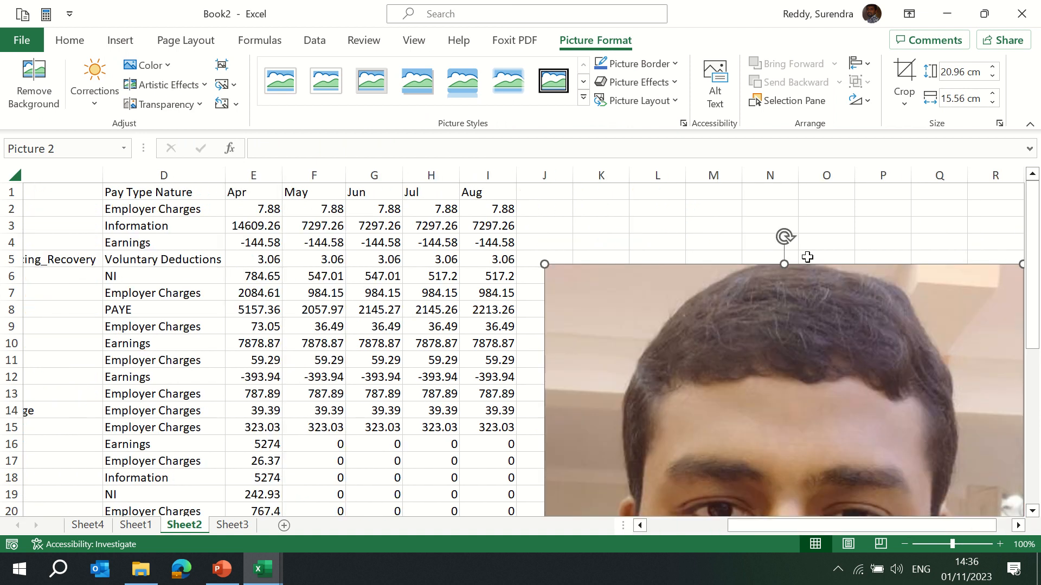
drag(773, 374, 802, 394)
drag(574, 283, 690, 439)
drag(864, 477, 713, 232)
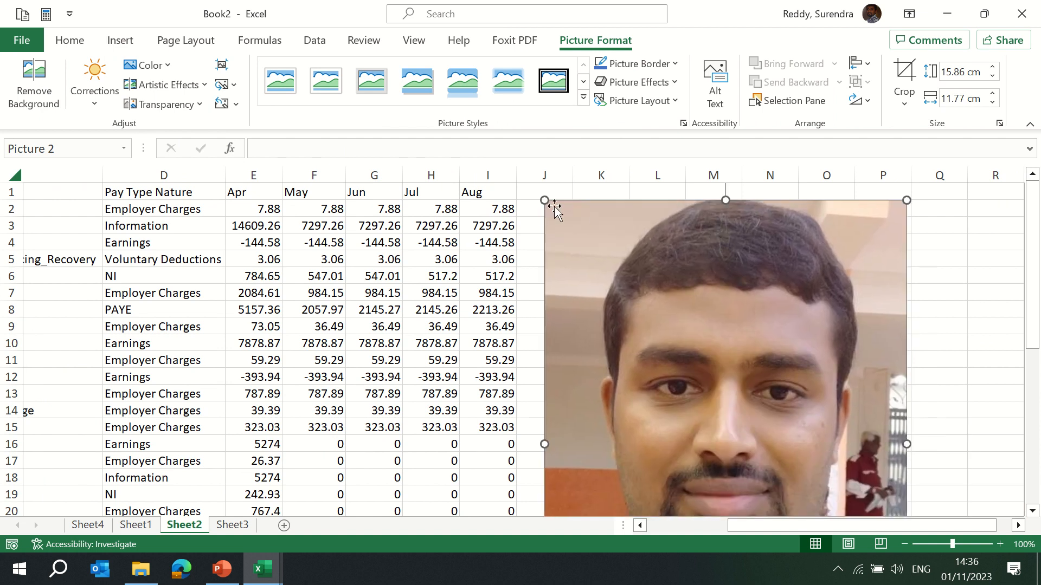
Resize the photo to about 8.5 cm high by 8.3 cm wide, positioned from column J near row 2.
drag(547, 199, 612, 220)
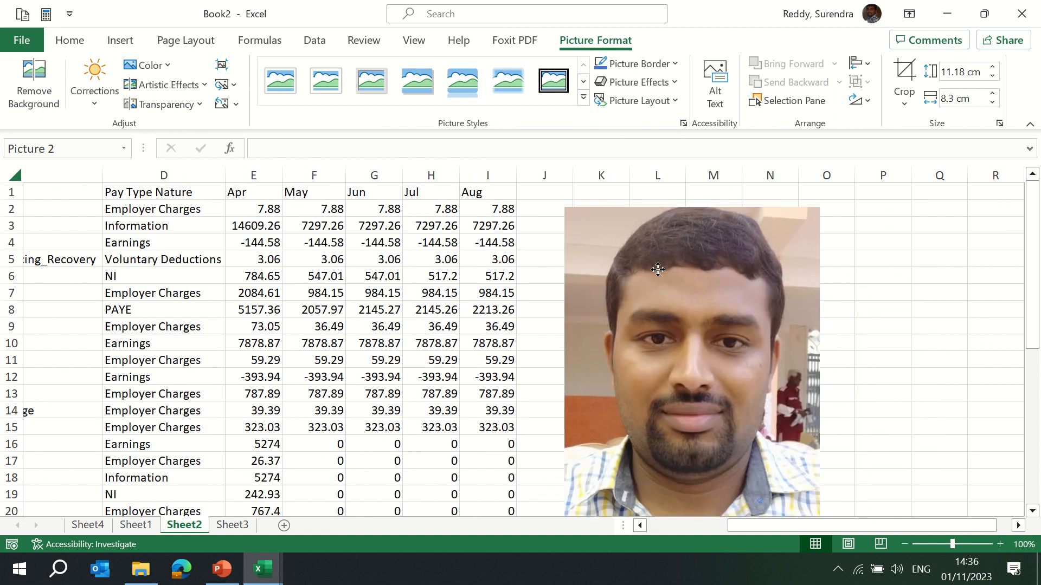
drag(692, 207, 691, 374)
drag(682, 437, 650, 277)
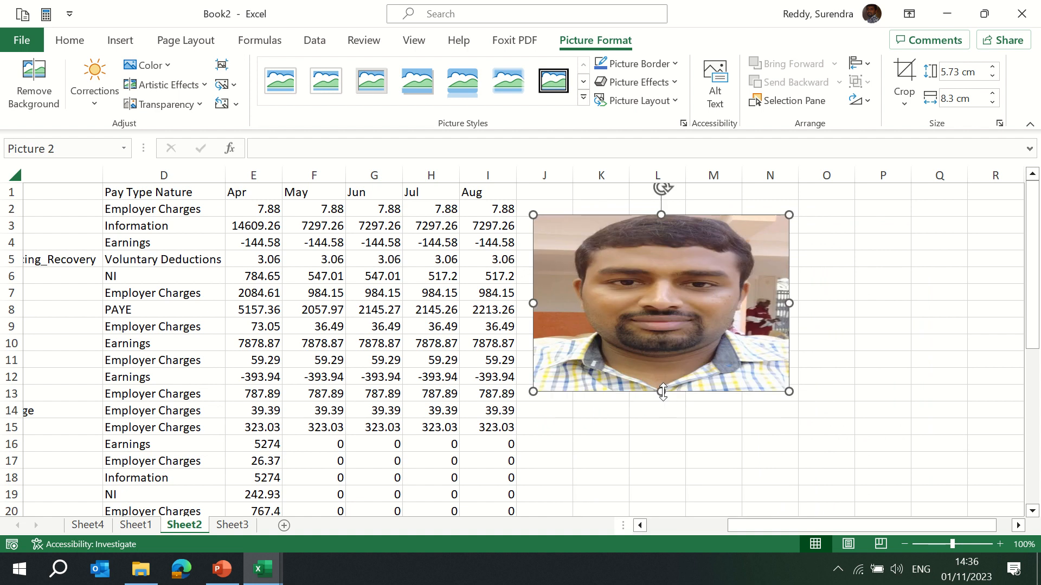
drag(663, 392, 669, 476)
drag(664, 186, 726, 250)
drag(751, 213, 660, 251)
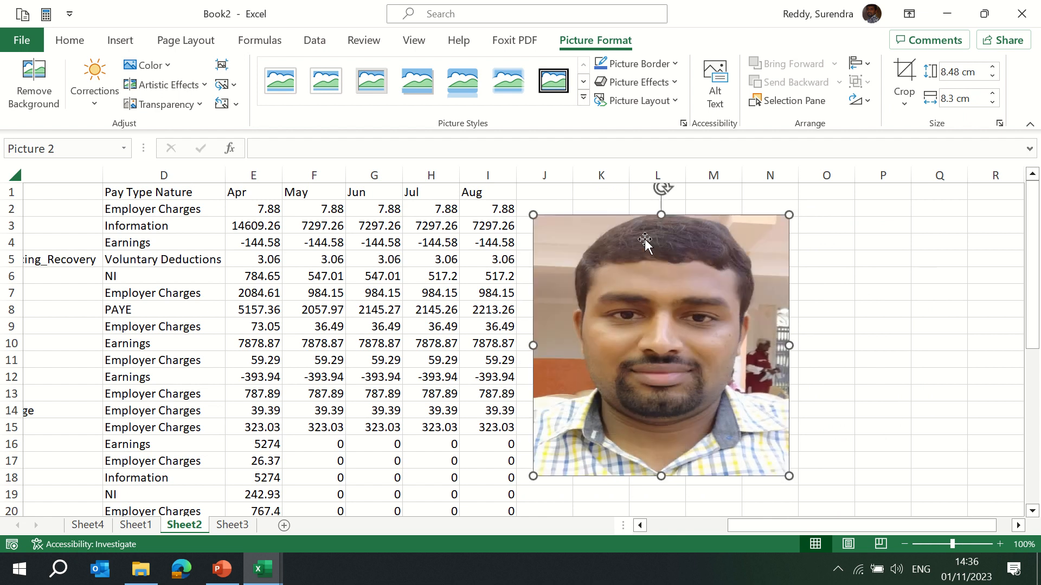
Try an oval framed style and then a thick black frame style on the photo.
click(584, 98)
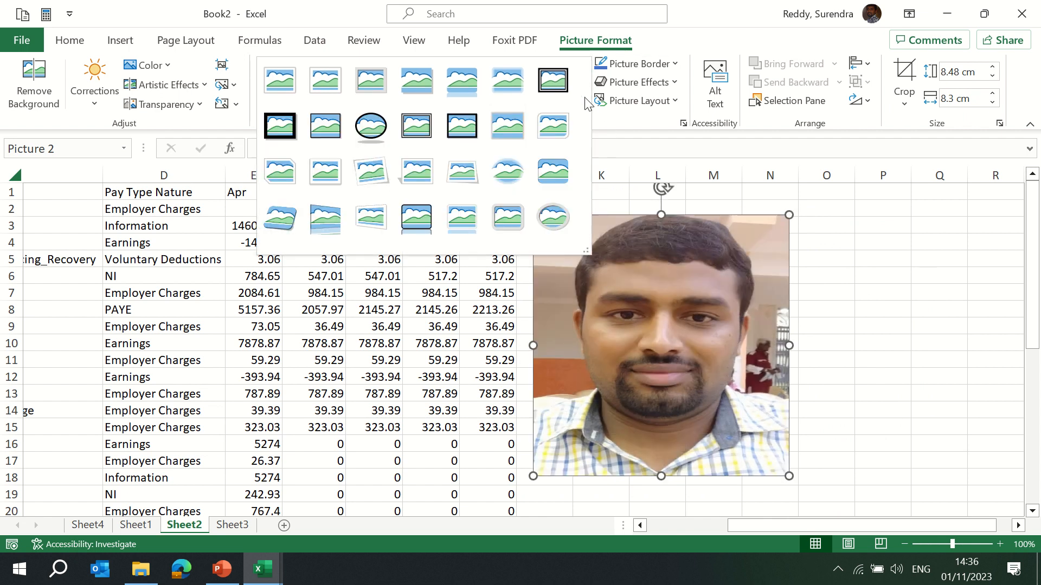
click(369, 127)
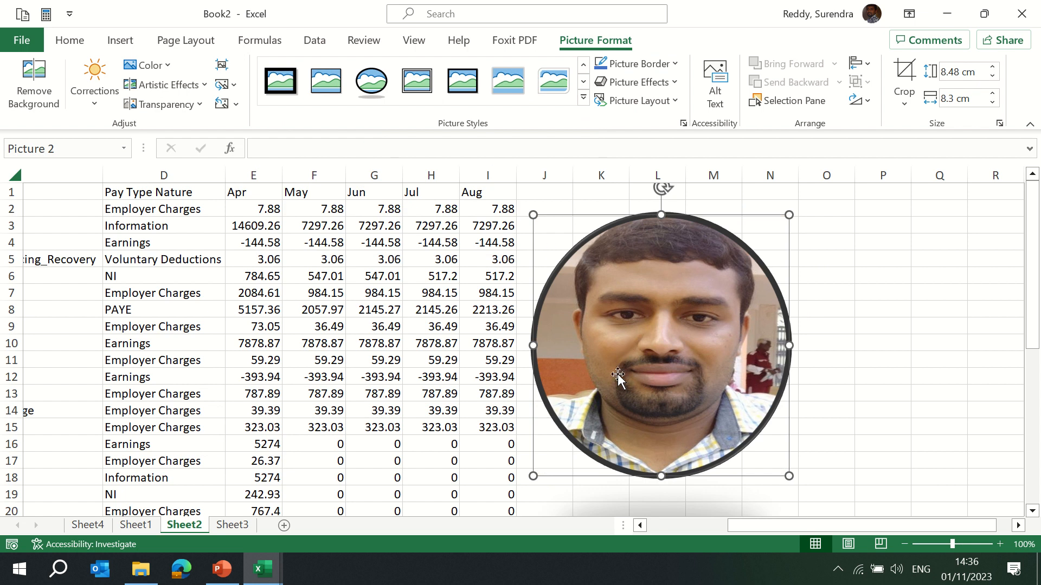
click(841, 254)
click(702, 274)
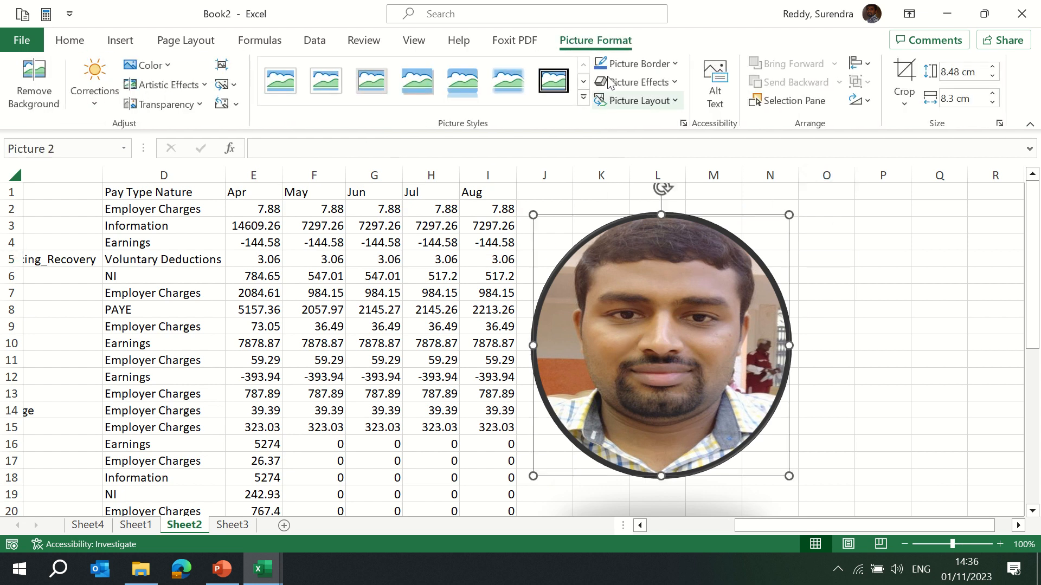
click(588, 99)
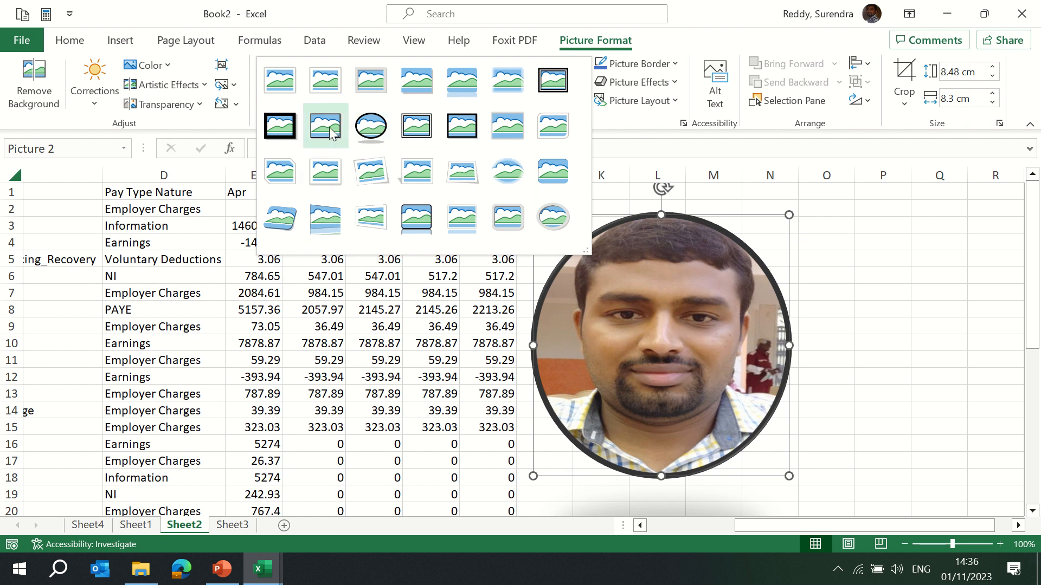
click(280, 126)
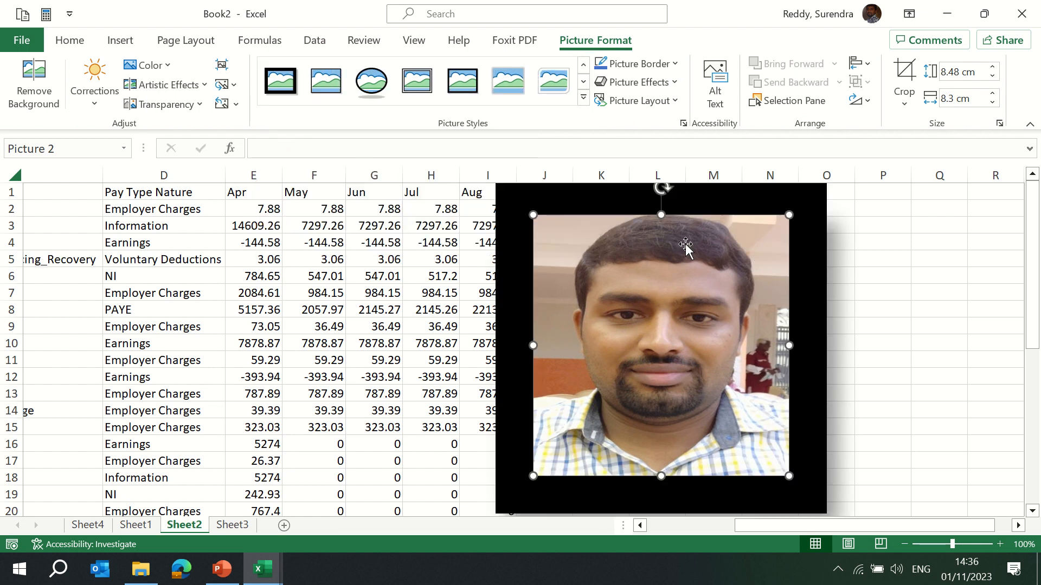
Apply the metal oval picture style to the photo.
click(583, 101)
click(550, 209)
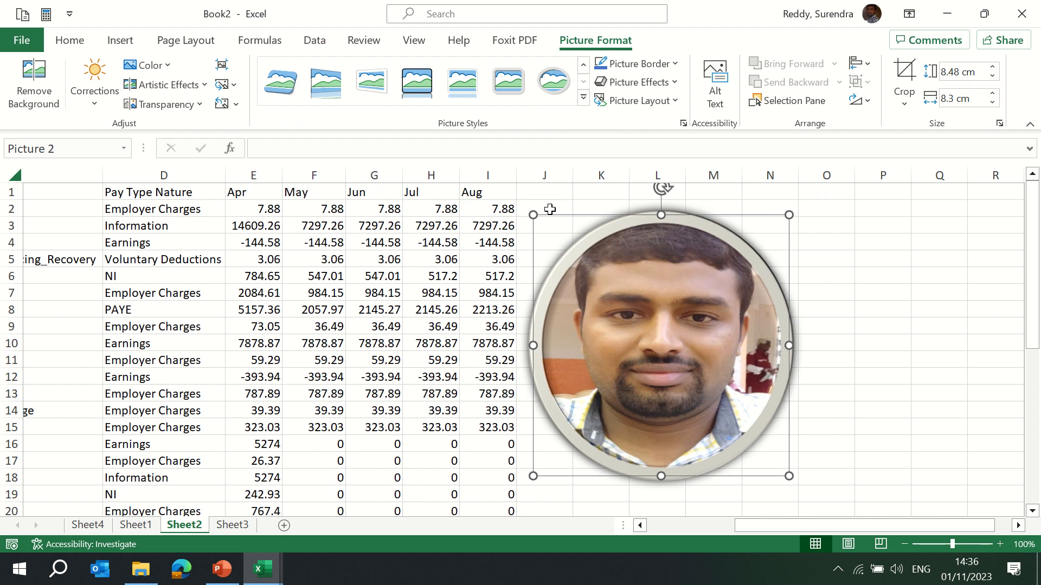
click(878, 274)
click(762, 248)
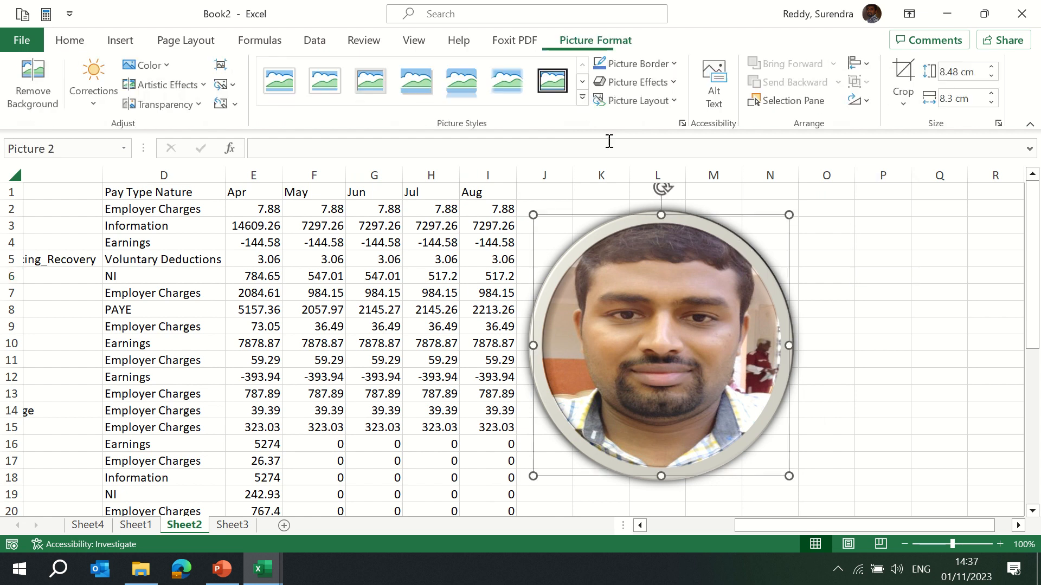
Set an orange picture border and apply a preset picture effect to the photo.
click(676, 61)
click(669, 128)
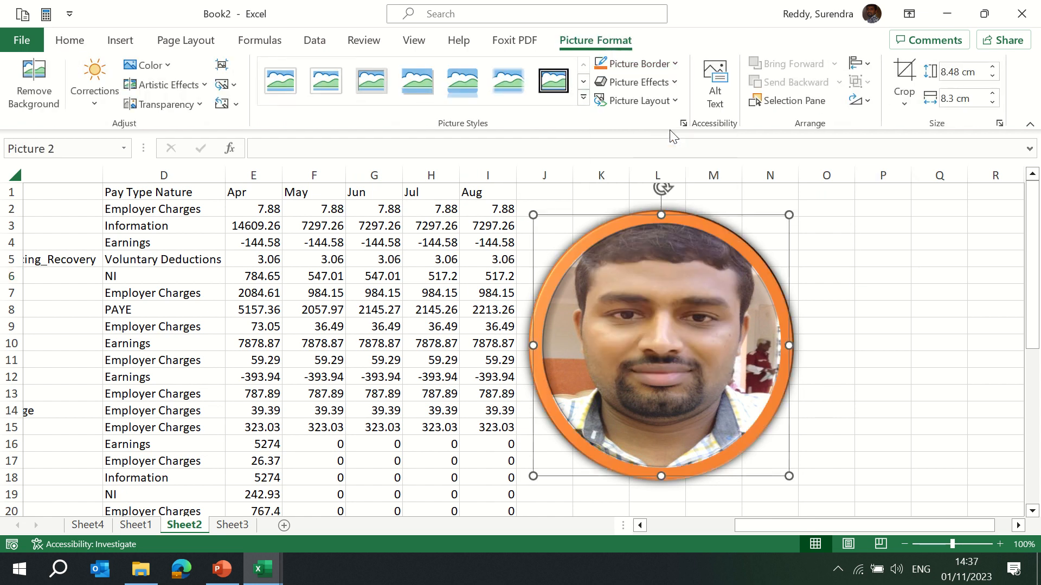
click(673, 83)
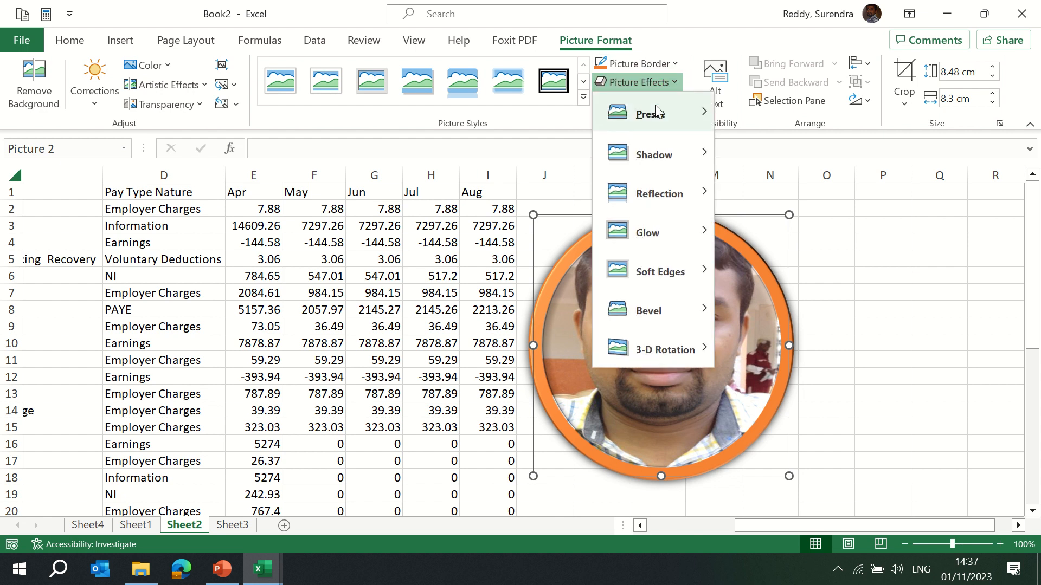
mouse_move(656, 113)
click(781, 217)
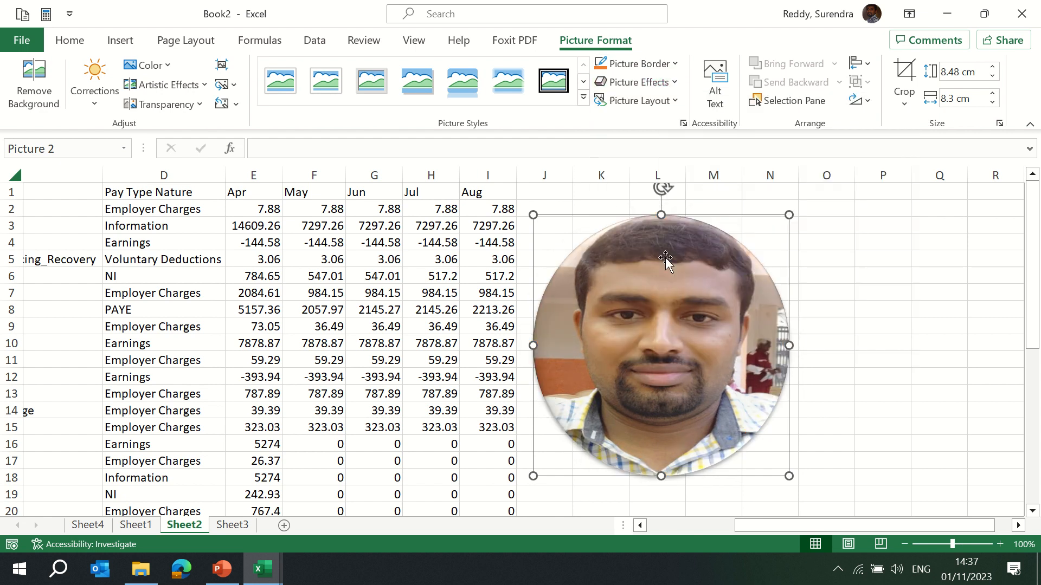
Apply a 3-D preset picture effect to the photo.
click(674, 83)
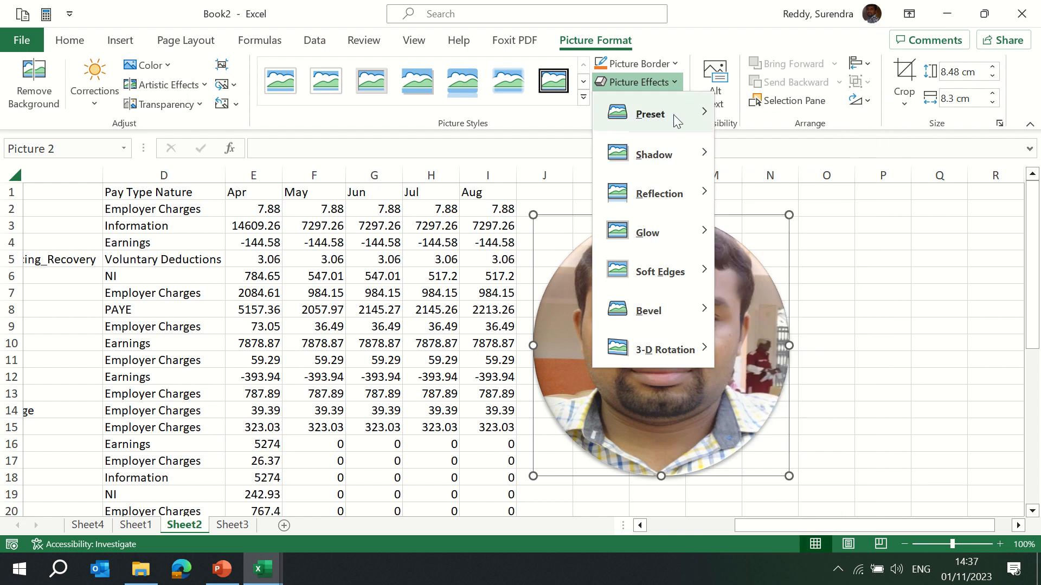
mouse_move(676, 117)
click(823, 303)
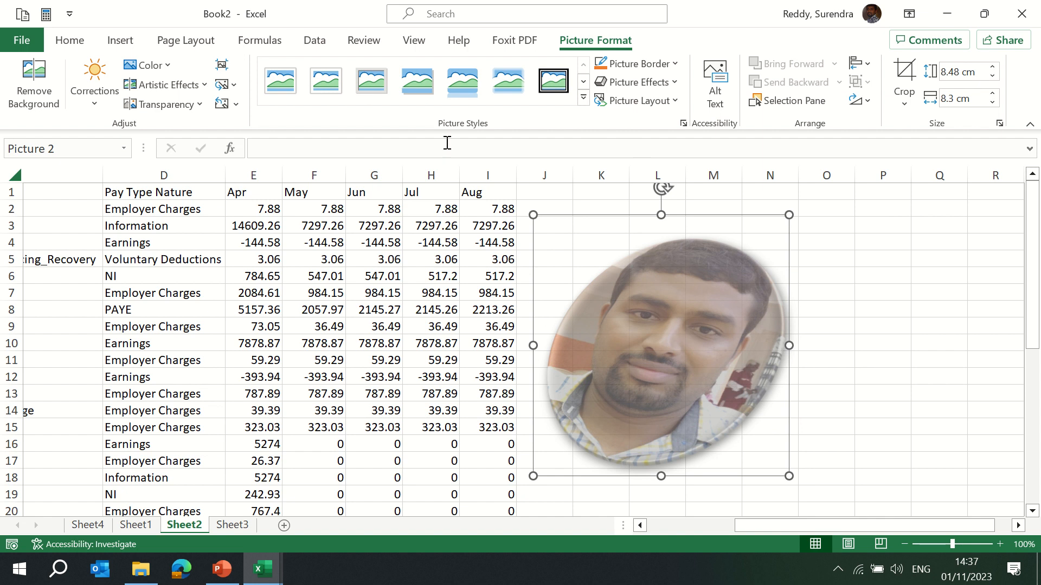
Start Remove Background on the photo and apply a higher colour saturation preset.
click(34, 84)
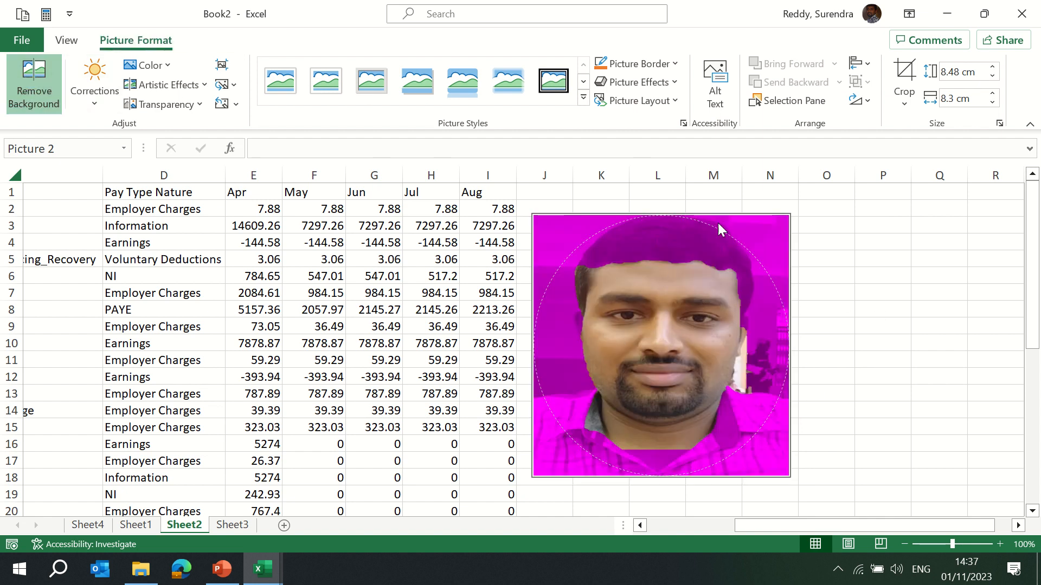
click(145, 65)
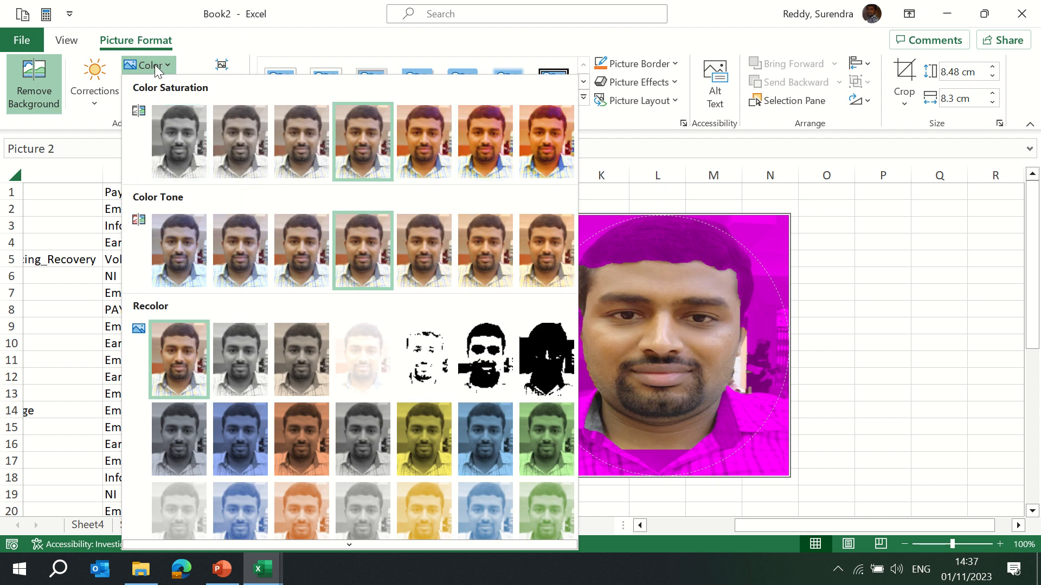
click(485, 142)
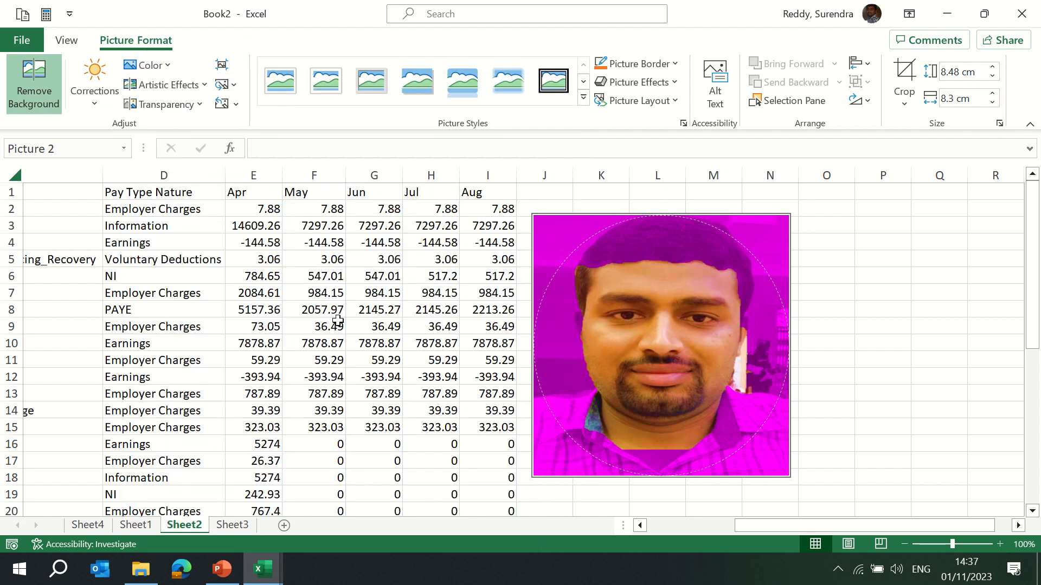
Try an artistic effect on the photo, then reset the artistic effect to none.
click(194, 87)
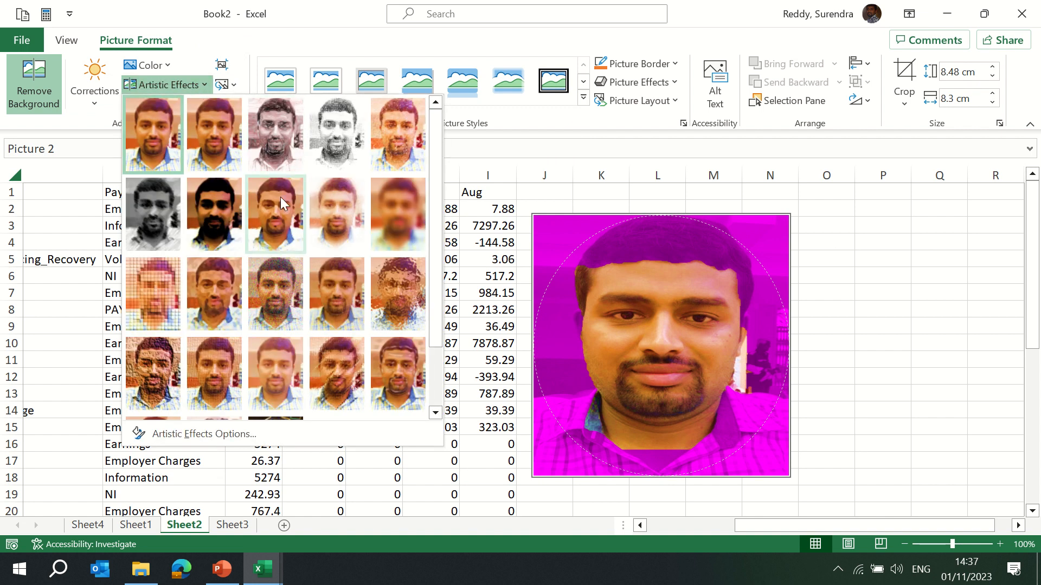
click(396, 294)
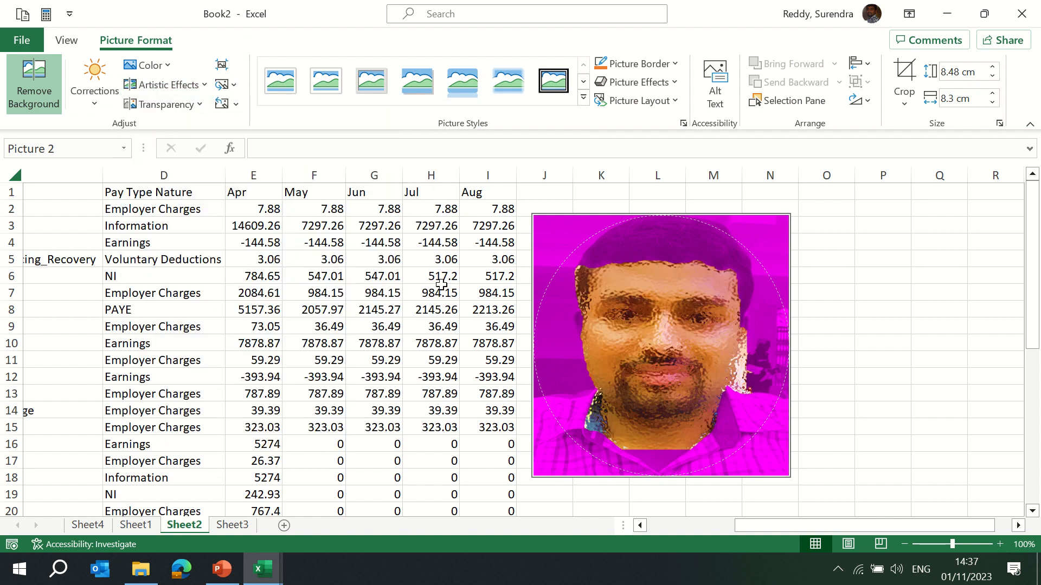
click(194, 104)
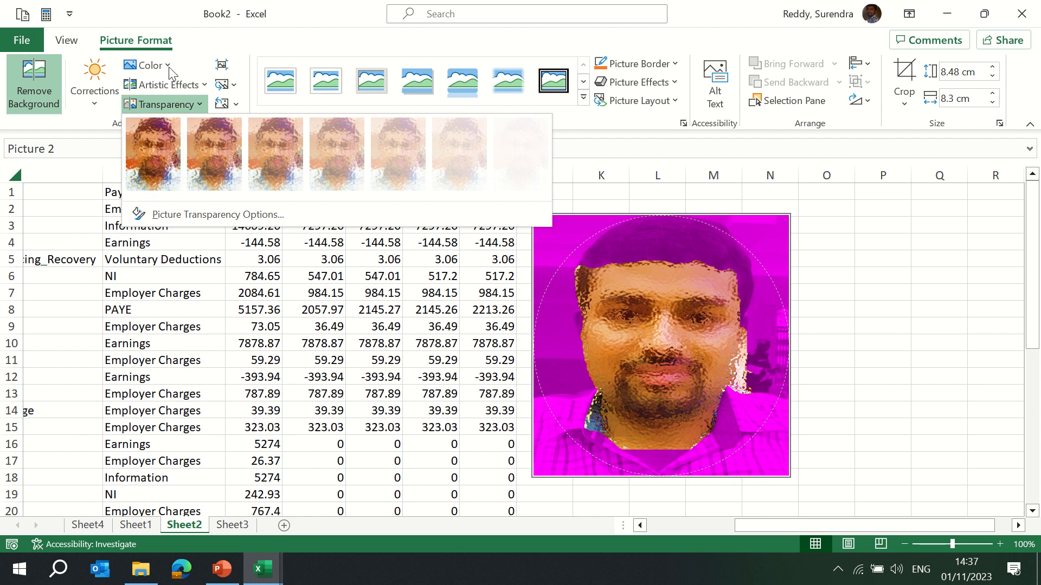
click(172, 85)
click(153, 145)
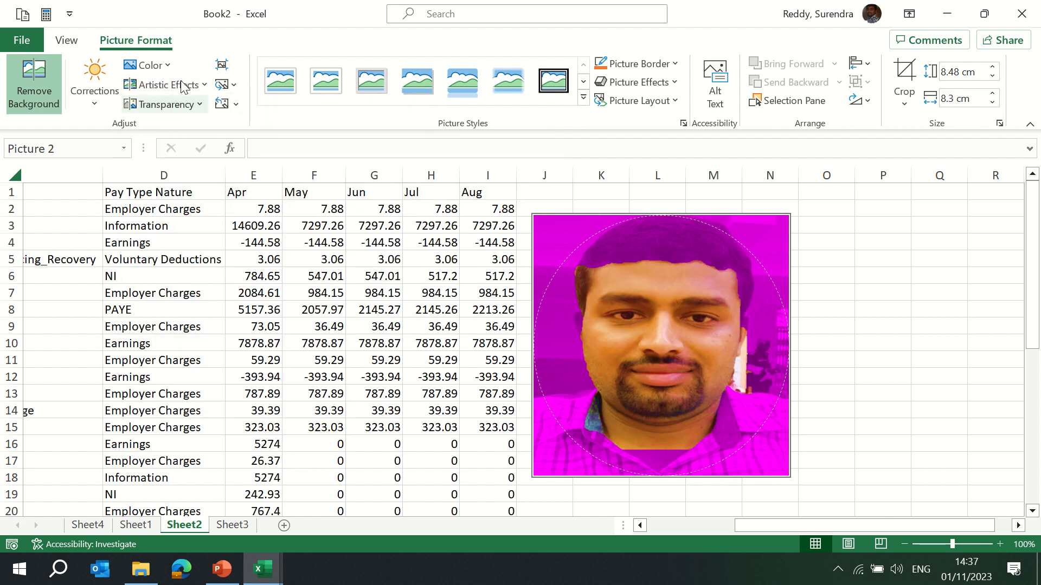
Apply a strong transparency preset to the photo and finish background removal.
click(201, 102)
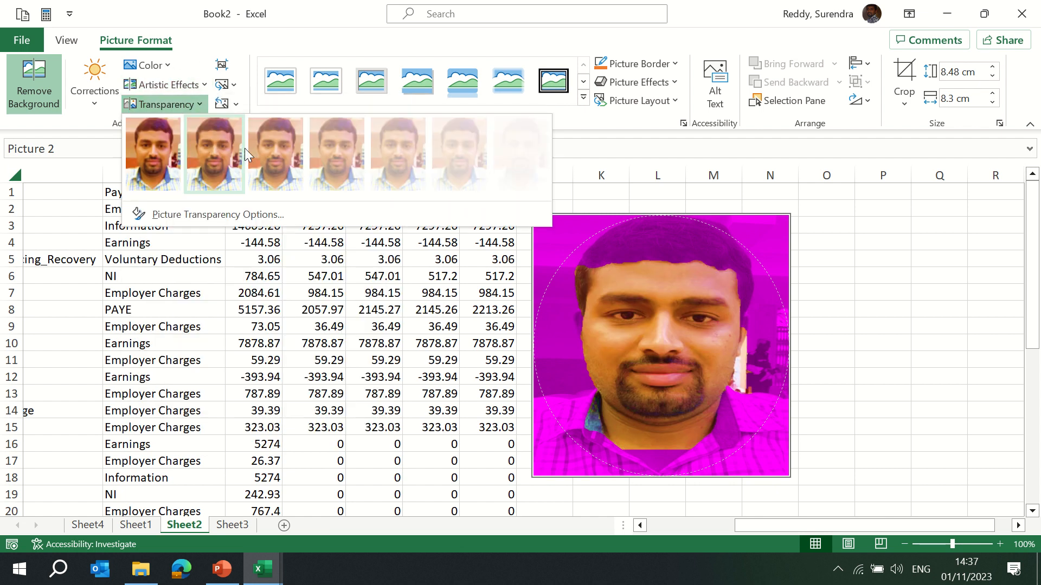
click(448, 155)
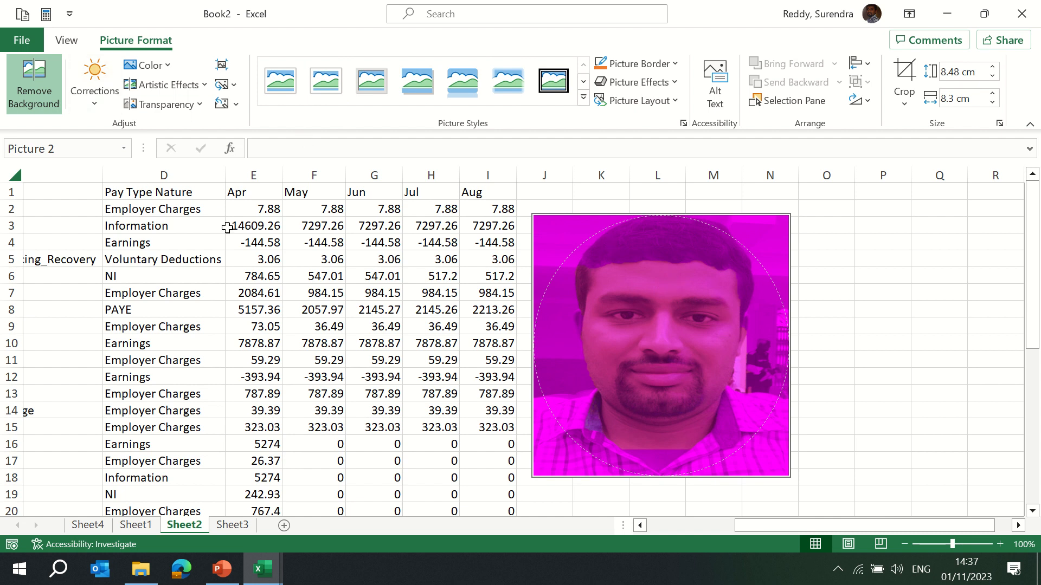
click(892, 261)
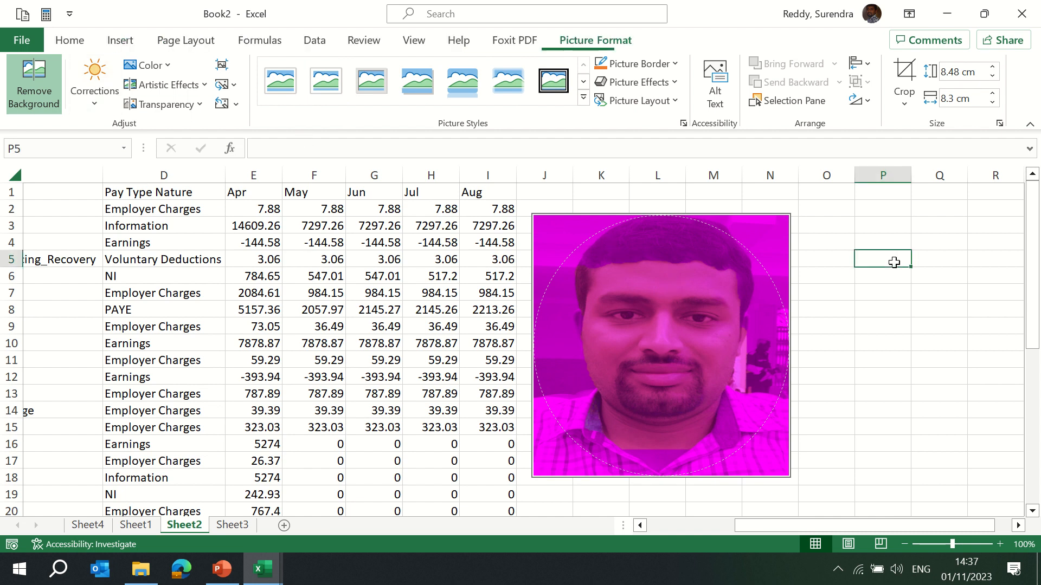
click(624, 280)
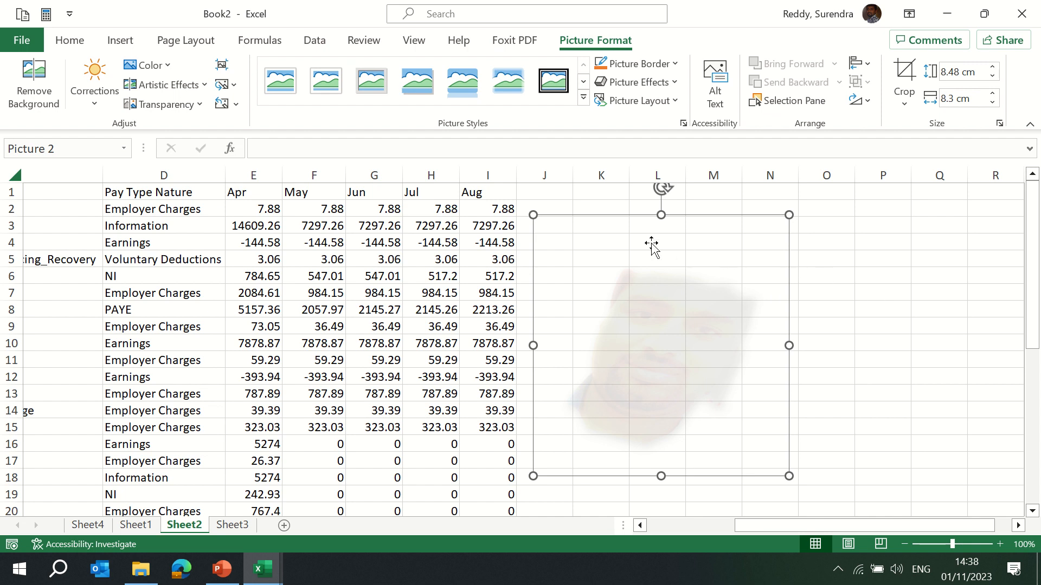
click(602, 239)
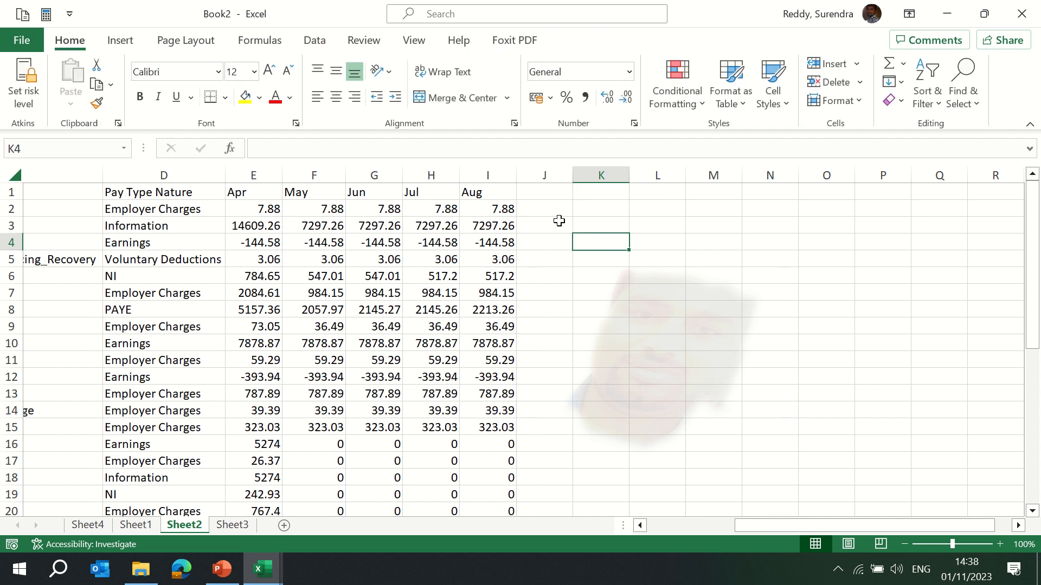
click(120, 41)
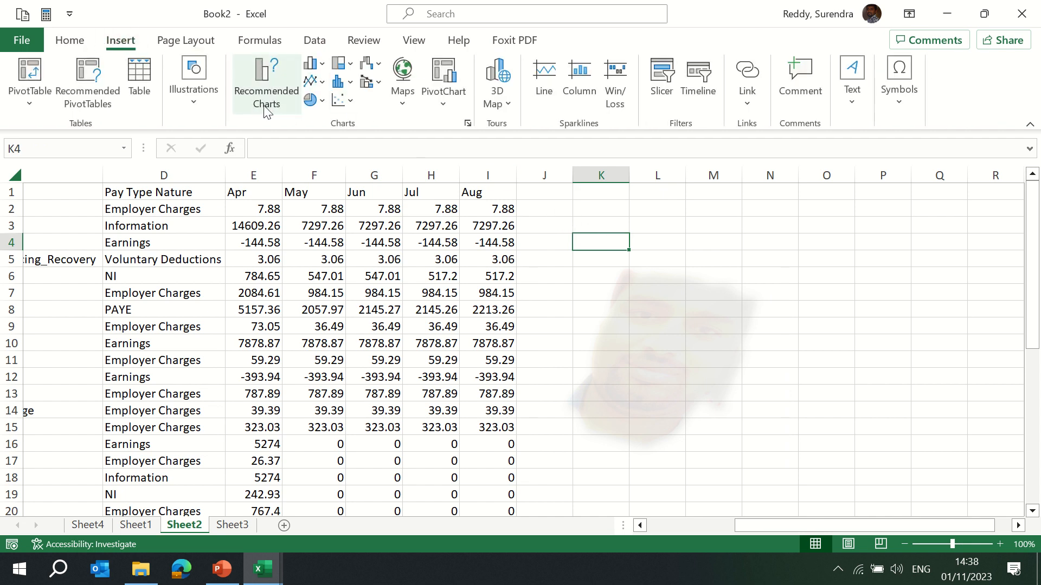
click(194, 105)
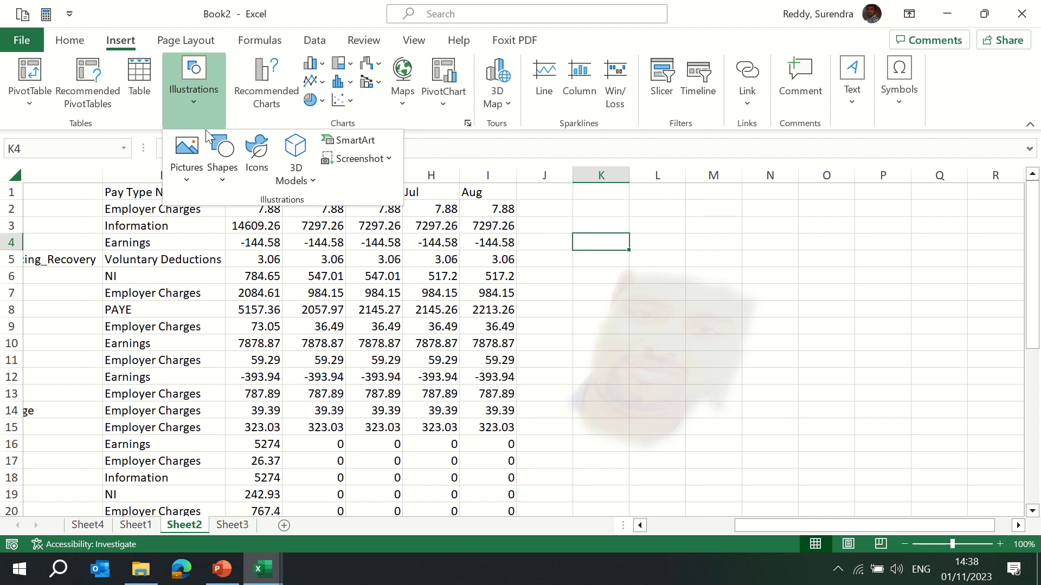
click(227, 184)
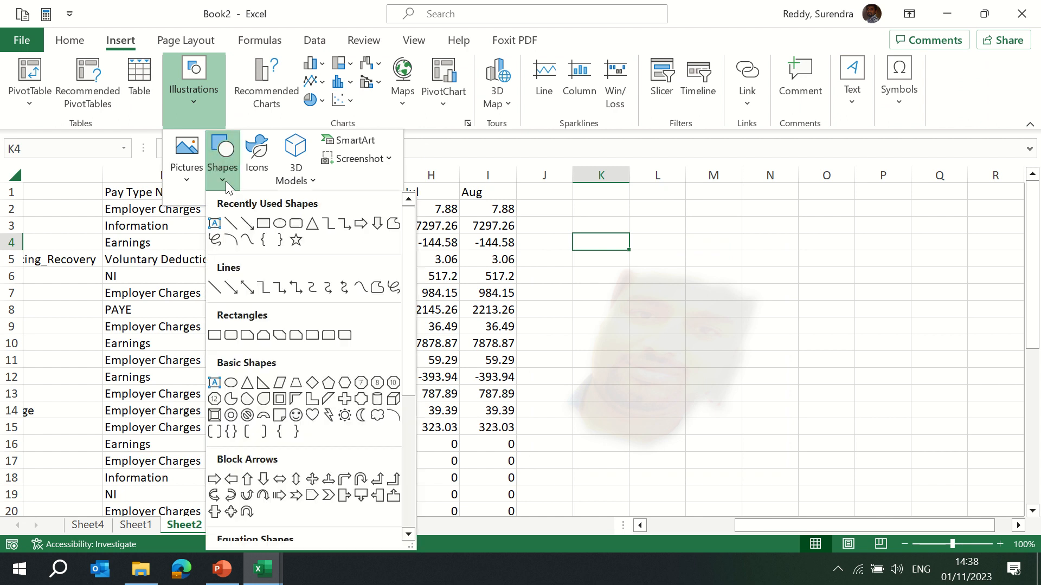
click(280, 225)
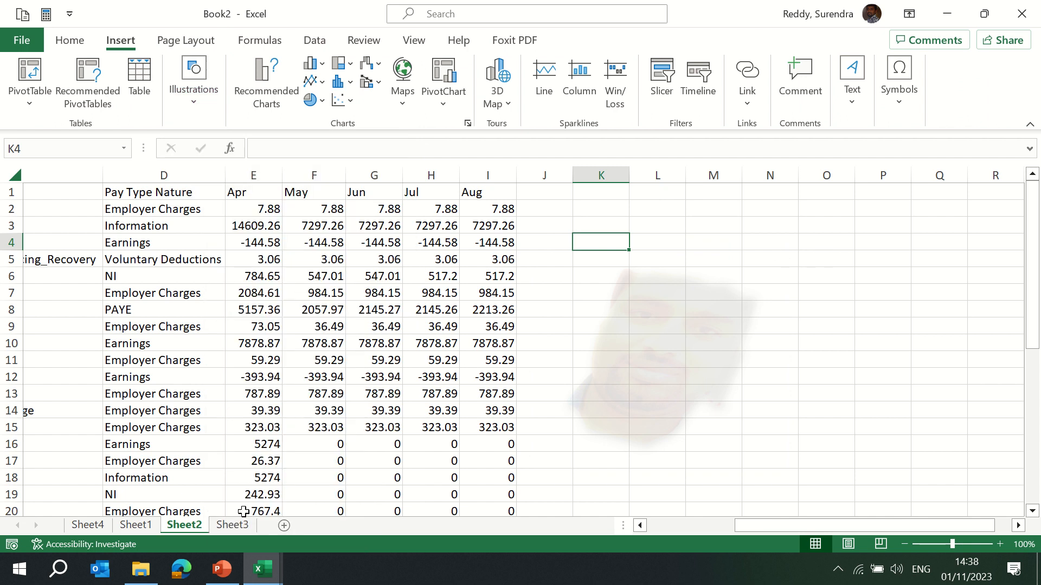
Switch to Sheet3 and draw a text box spanning about B3:E6 containing the user's name.
click(234, 525)
click(194, 104)
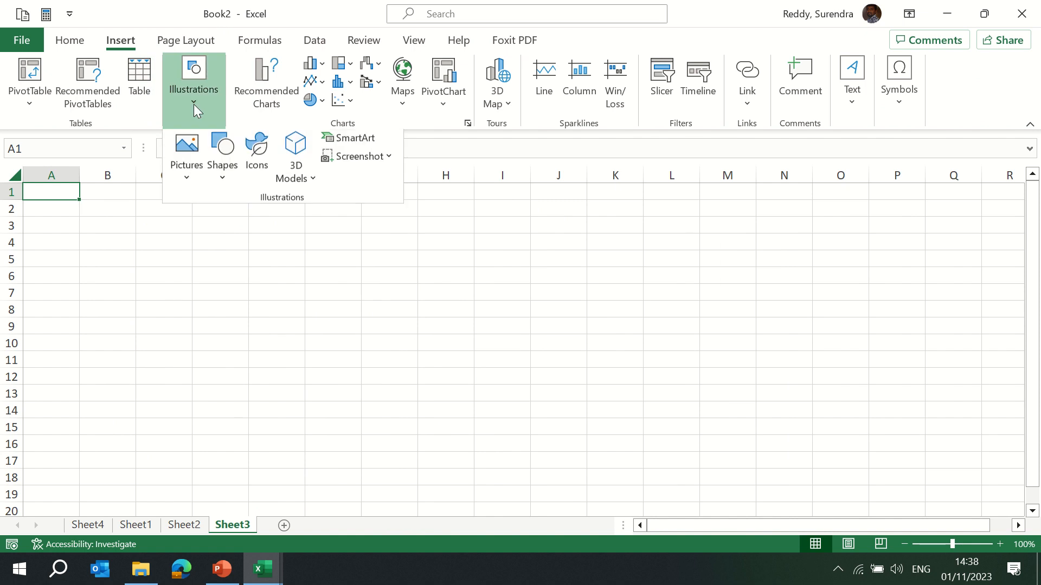
click(220, 182)
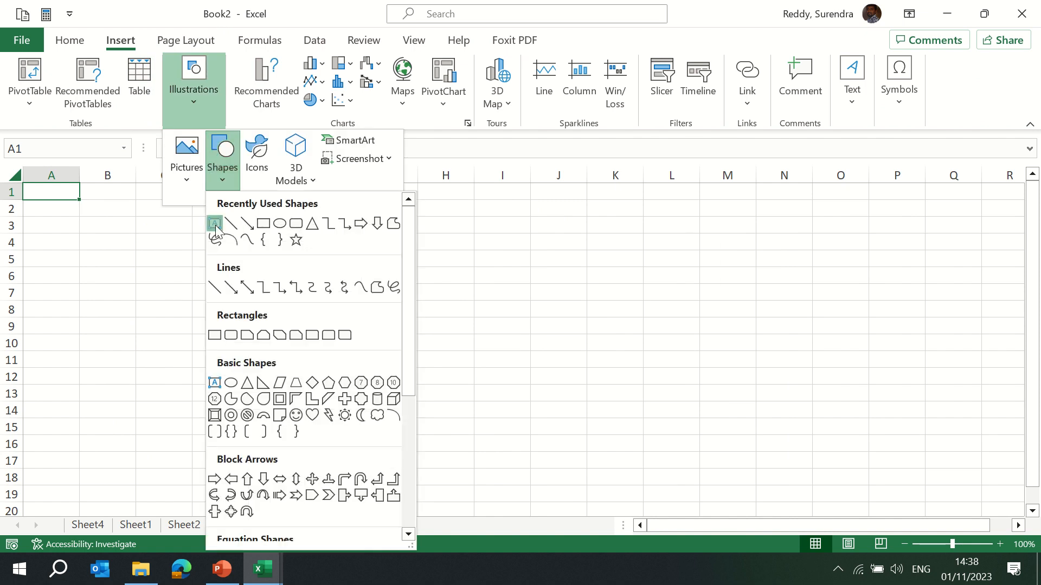
click(216, 226)
drag(118, 217, 285, 273)
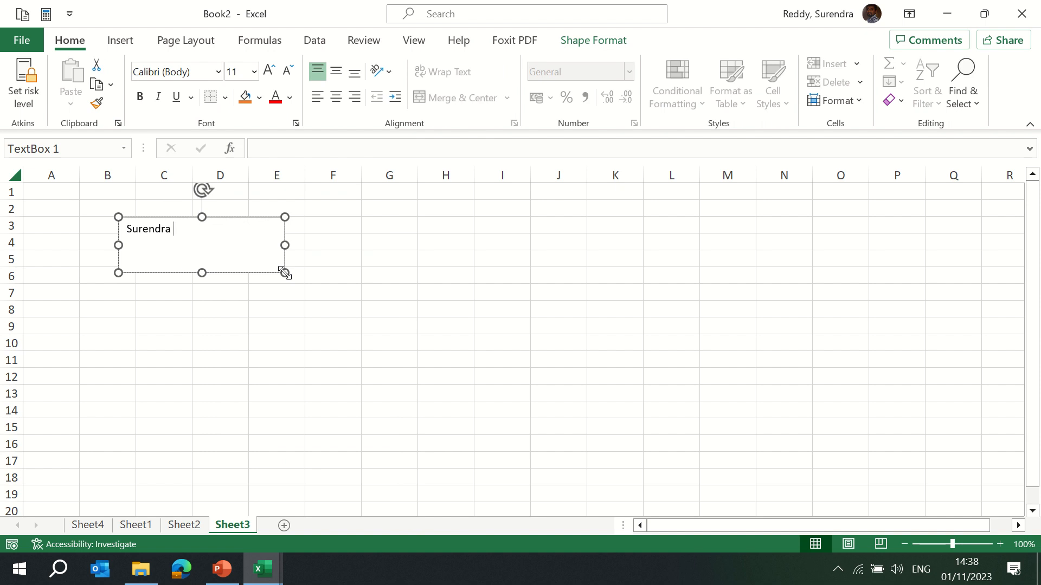
Set the text box's text fill colour to orange.
click(460, 252)
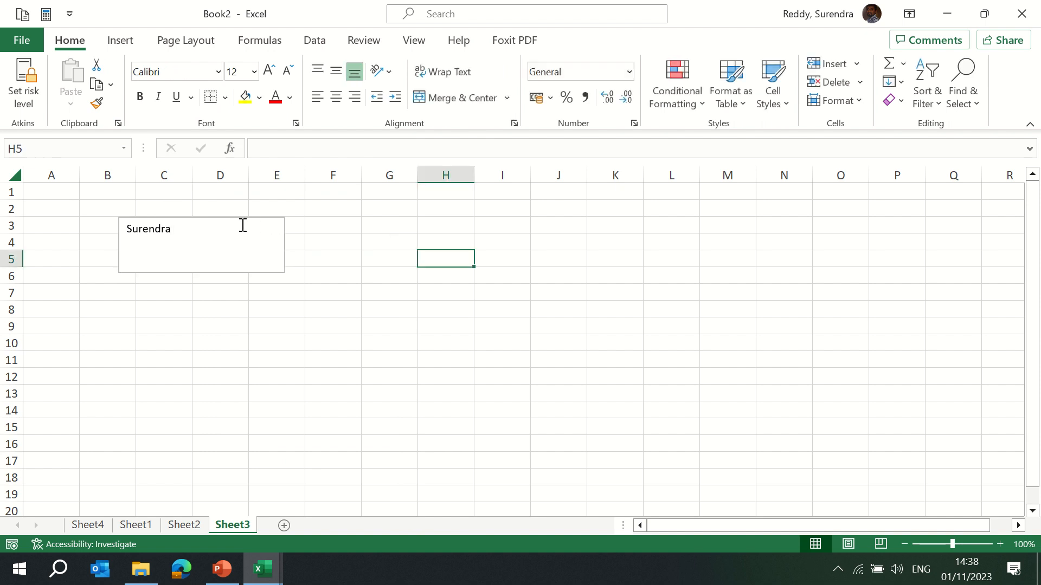
click(232, 221)
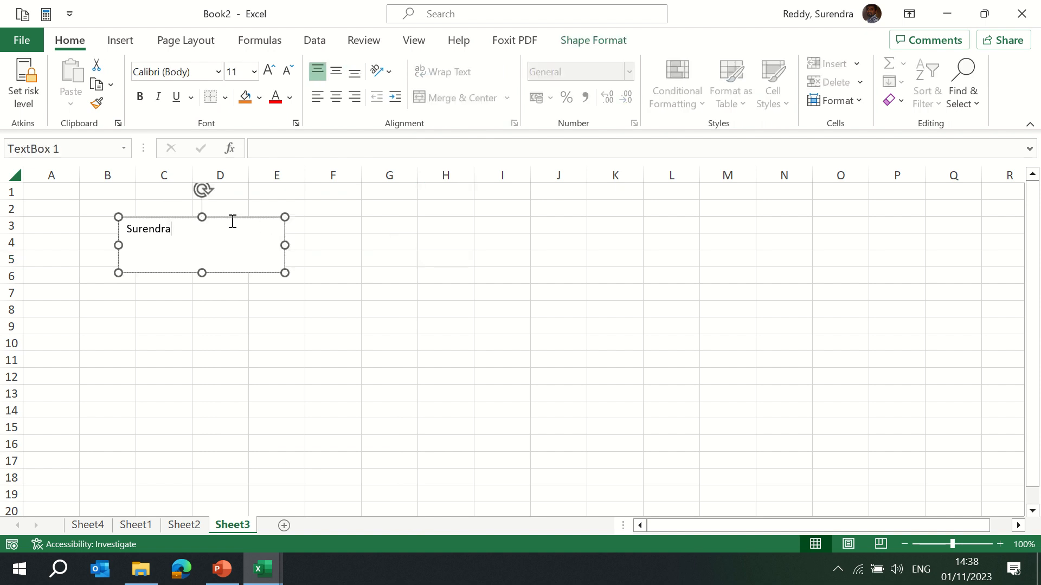
click(590, 40)
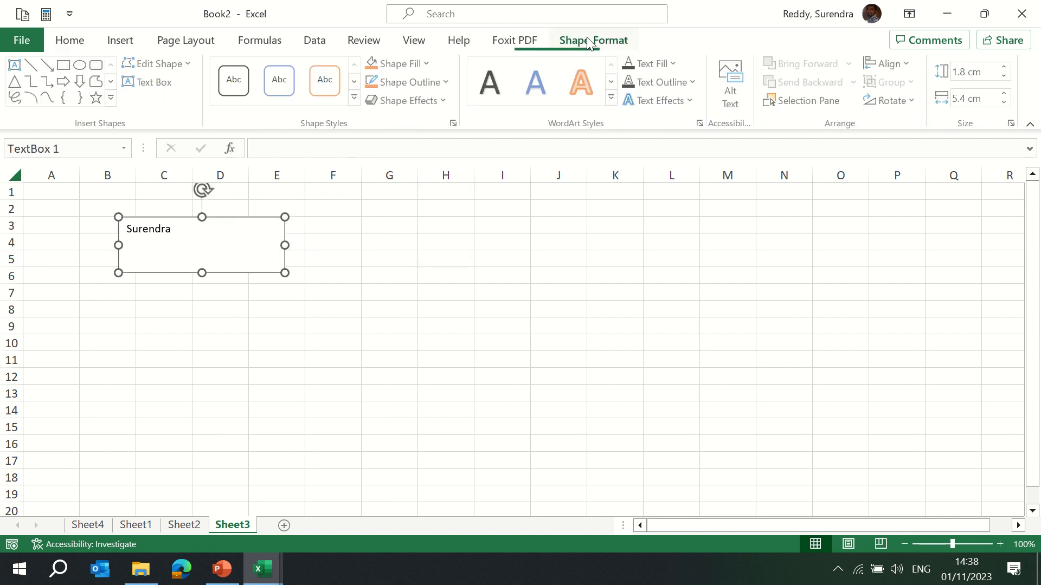
click(674, 64)
click(700, 130)
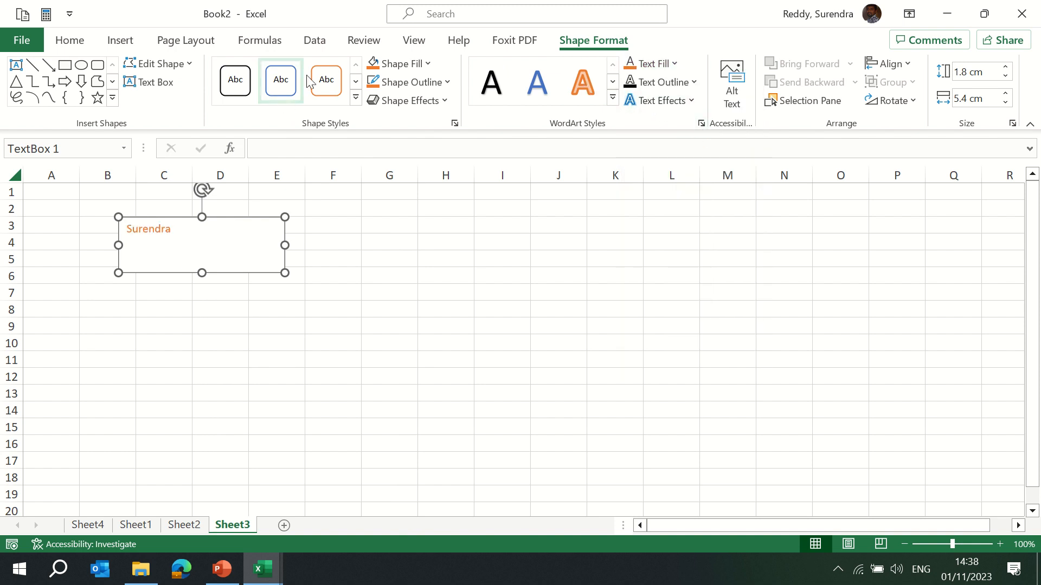
Apply a gold colored-fill shape style and a parallel 3-D Rotation text effect to the text box.
click(355, 98)
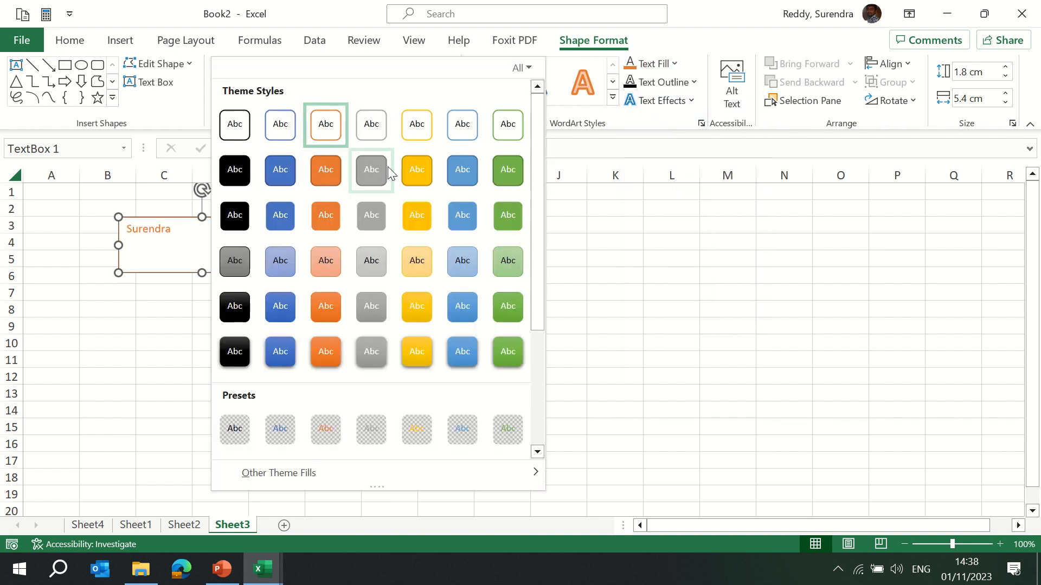
click(417, 170)
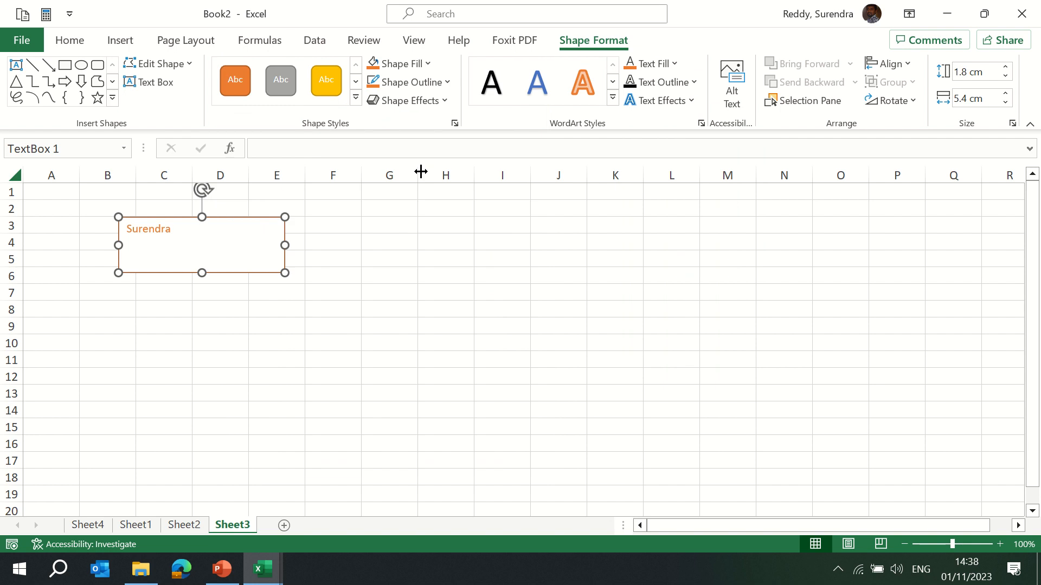
click(689, 99)
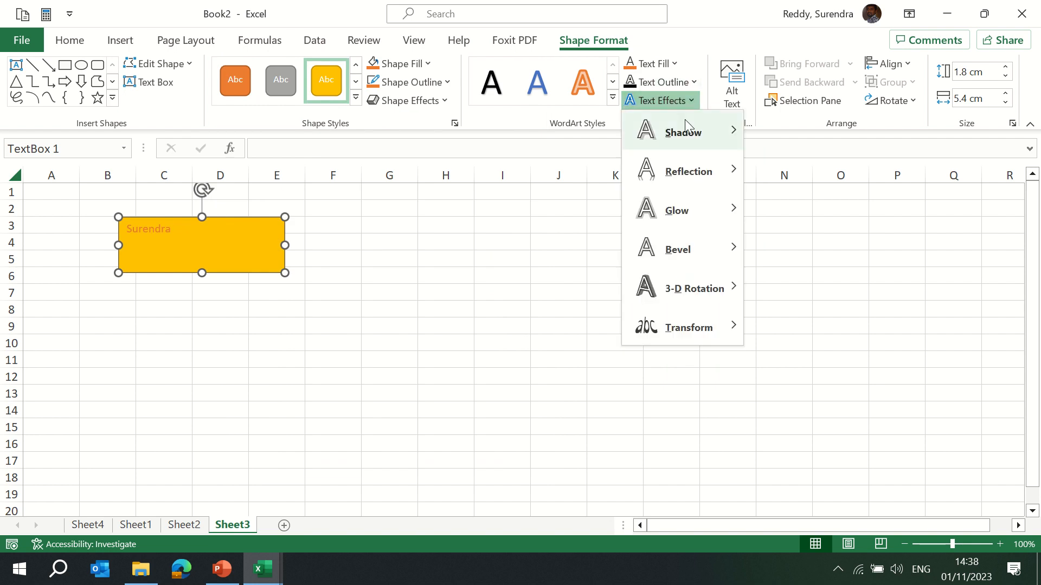
mouse_move(707, 293)
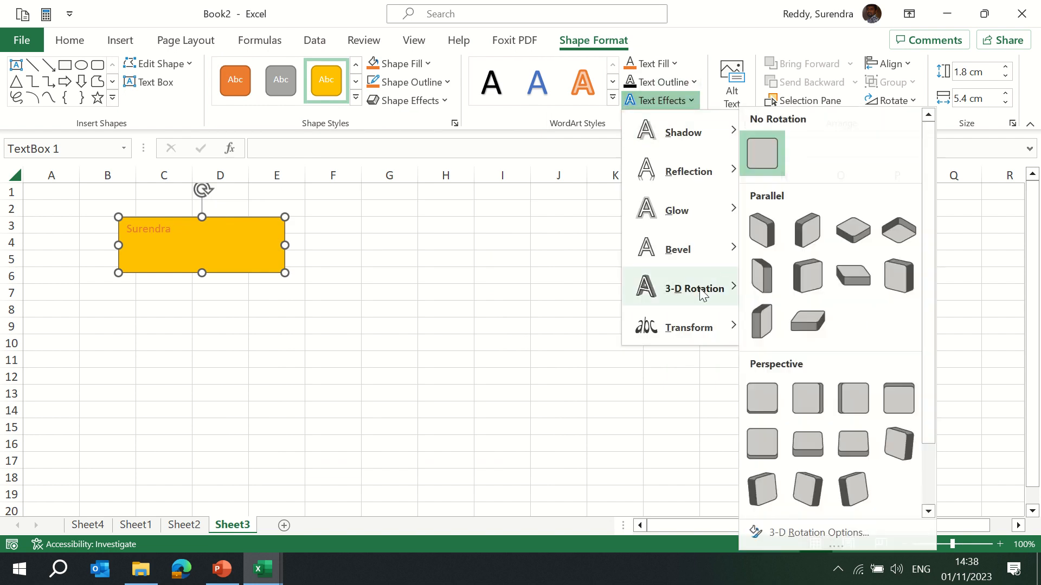
click(804, 233)
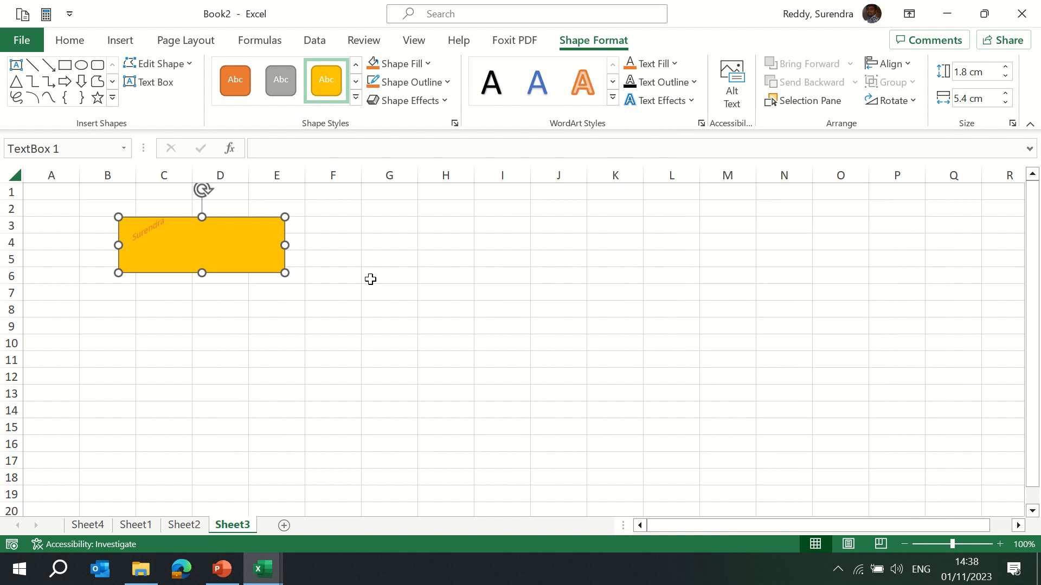
Apply a bevel shape effect to the text box.
click(497, 244)
click(242, 242)
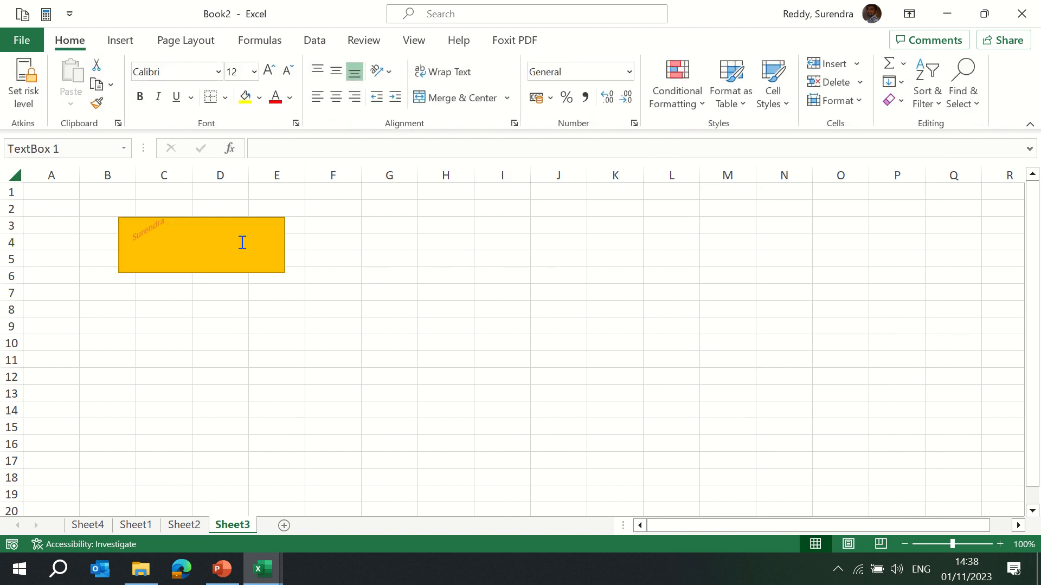
click(218, 218)
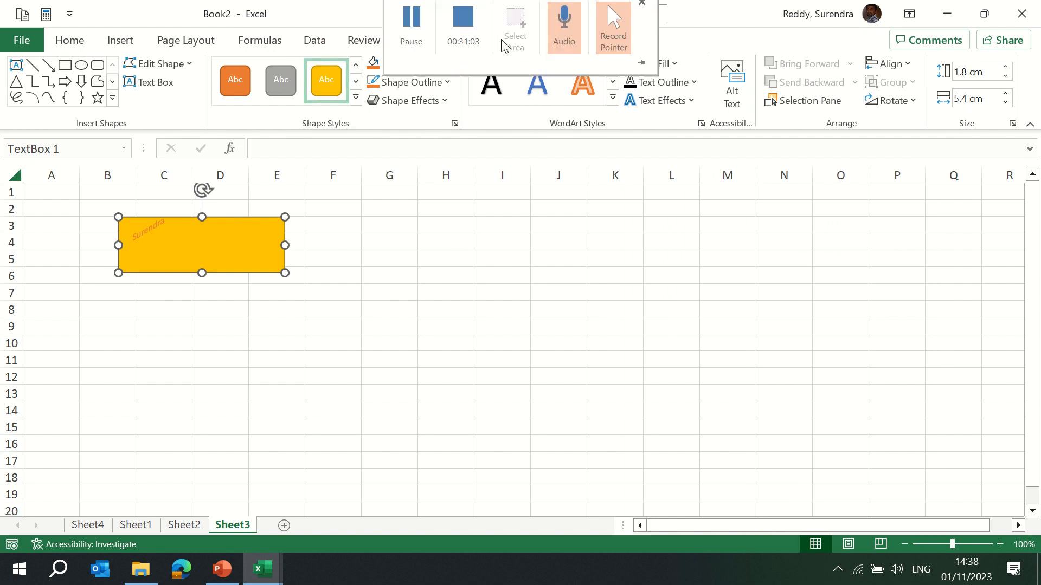
click(441, 100)
mouse_move(434, 142)
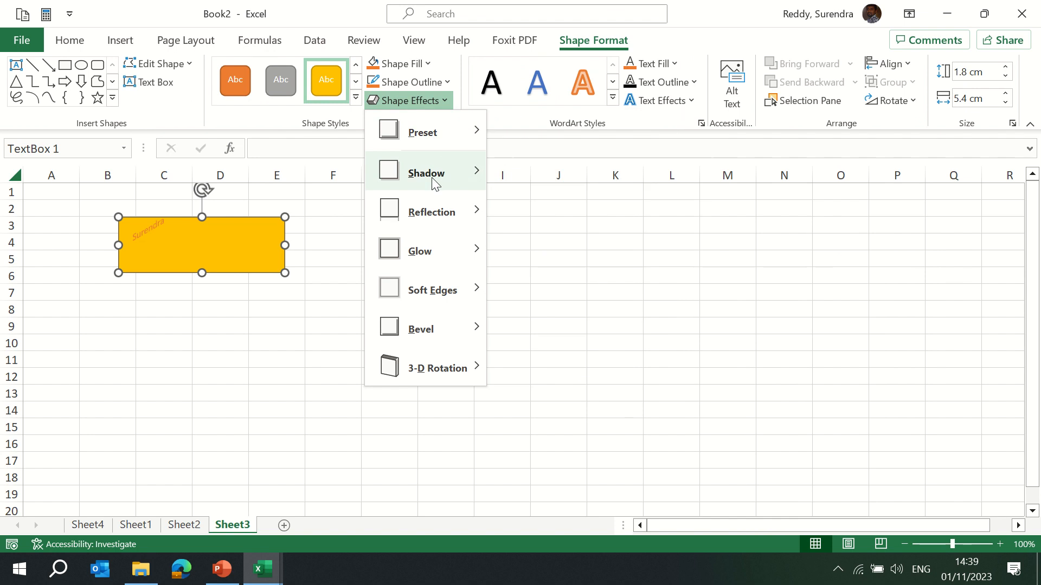
mouse_move(474, 262)
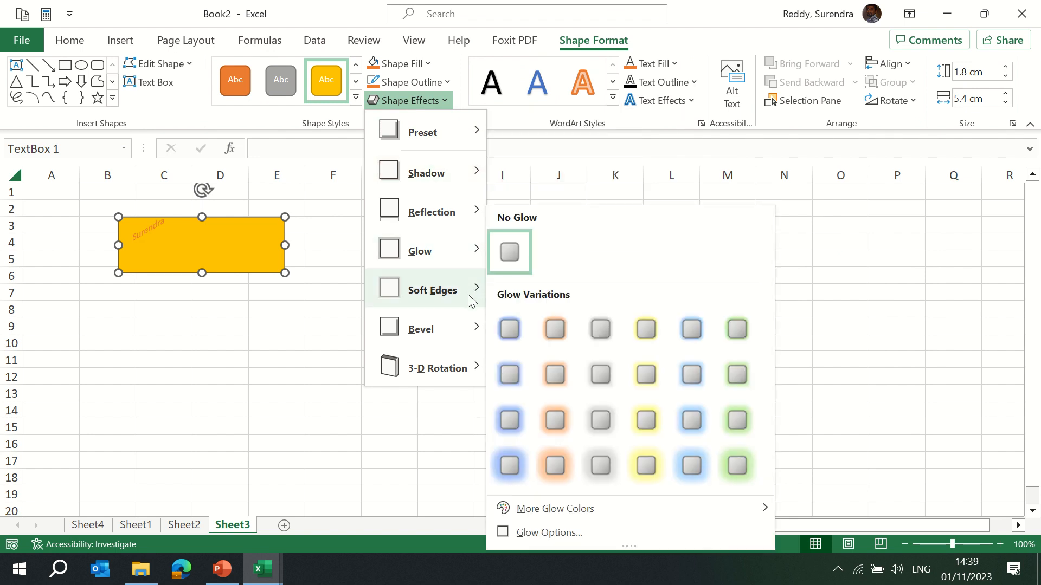
mouse_move(450, 338)
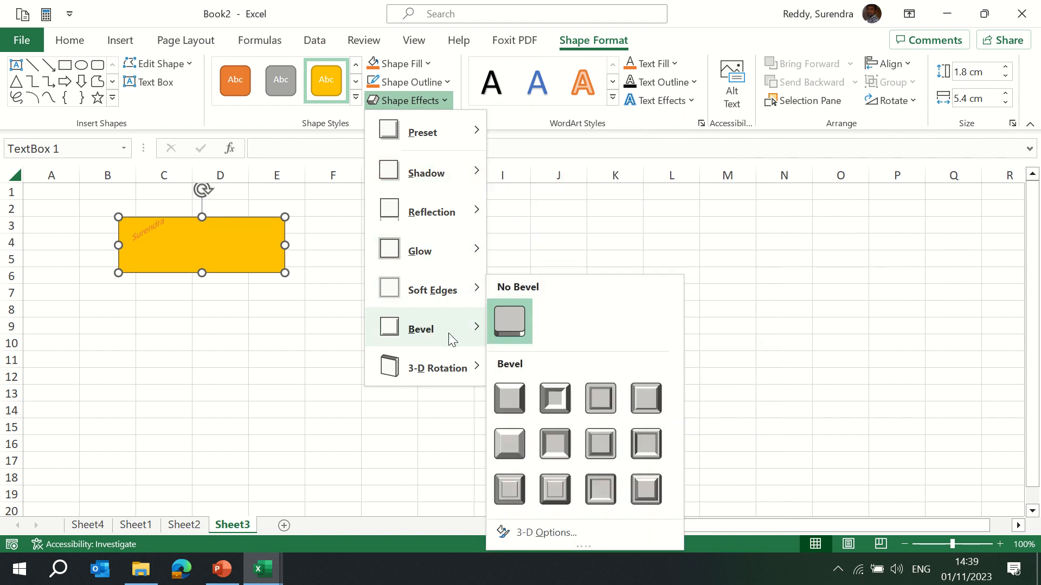
click(554, 398)
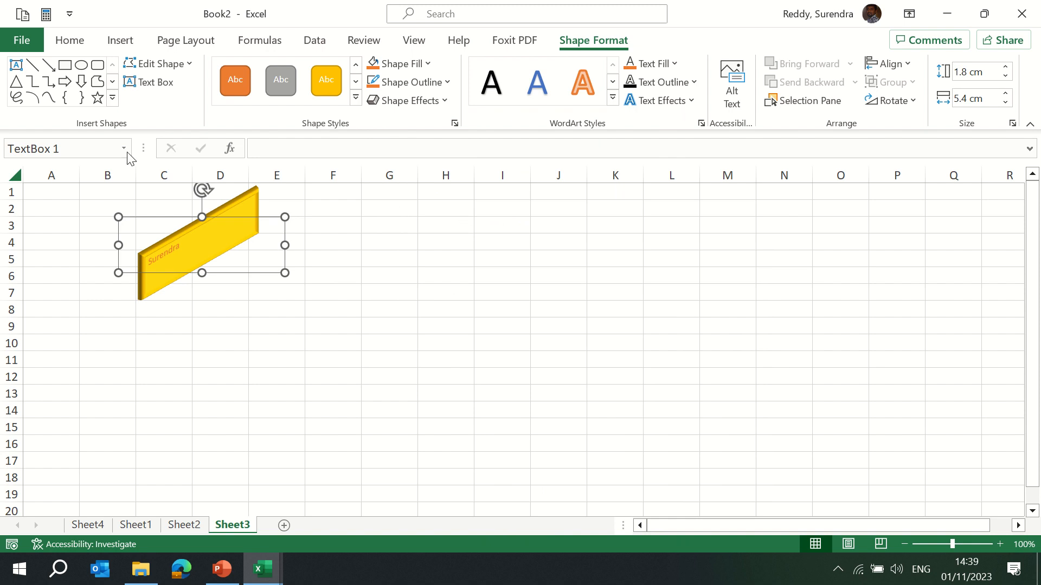
Draw a right block arrow about 4.57 cm wide and 0.92 cm tall to the right of the text box.
click(121, 42)
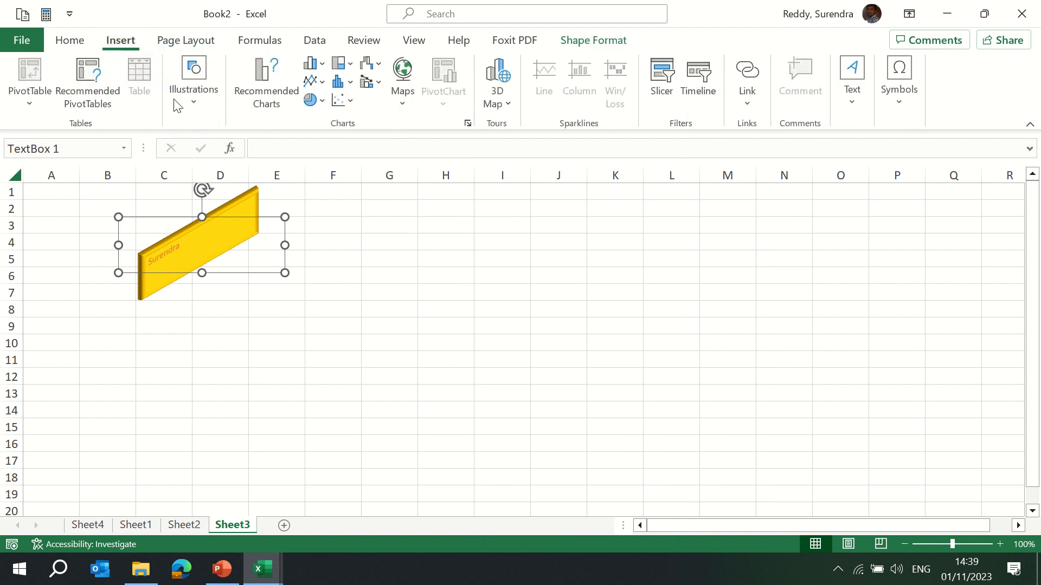
click(196, 101)
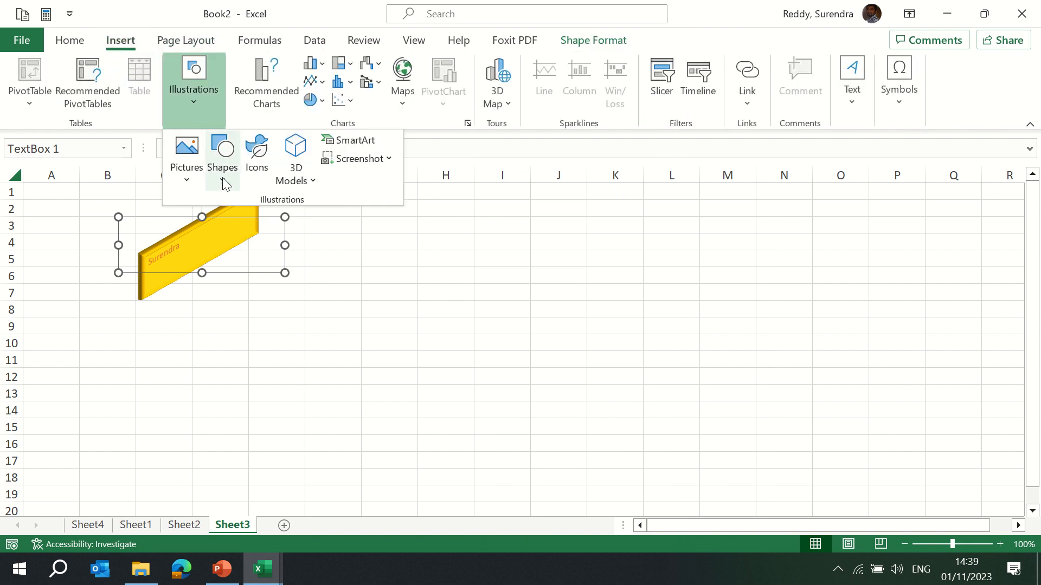
click(223, 179)
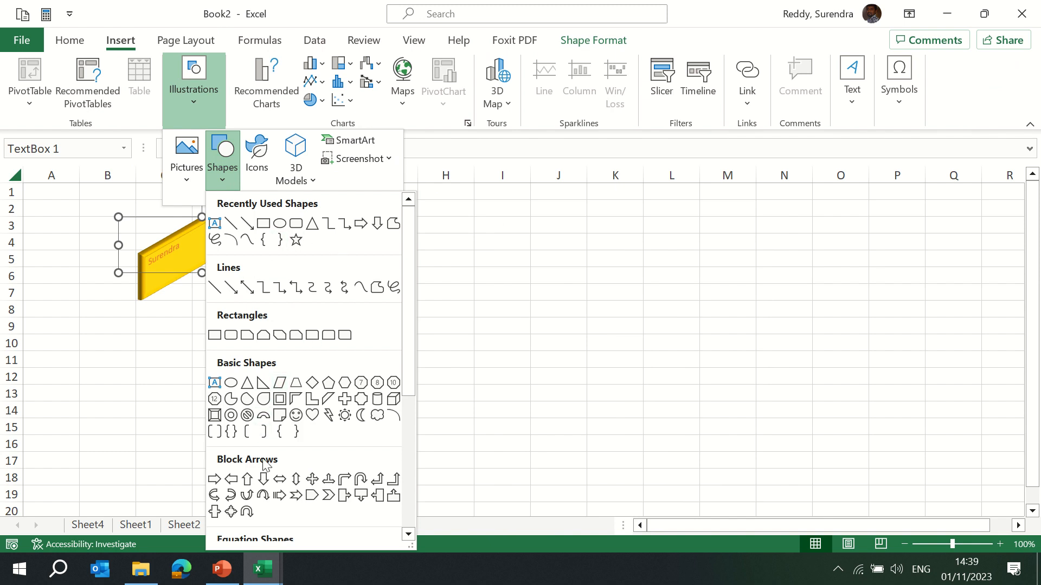
click(211, 480)
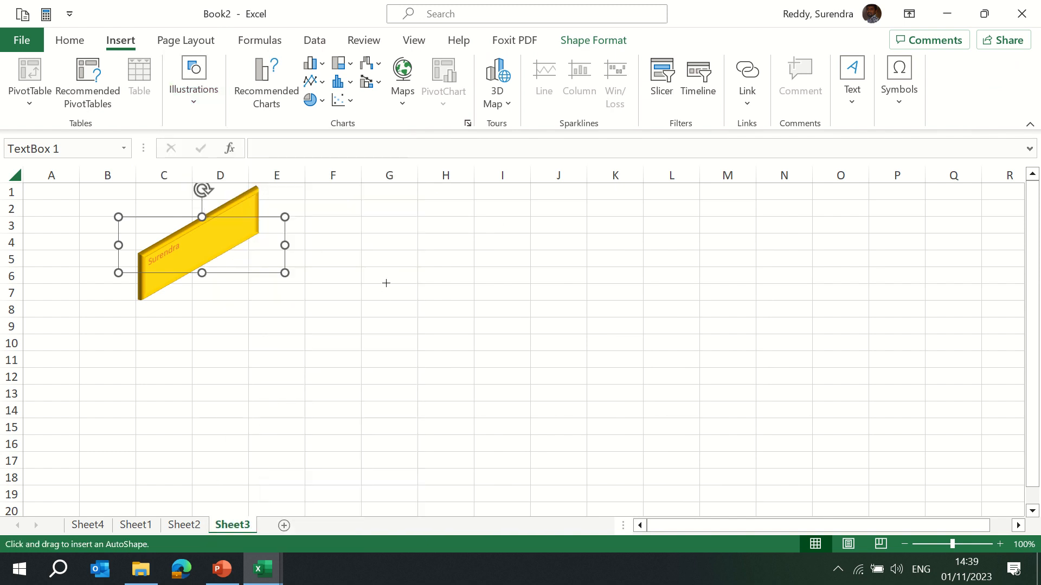
mouse_move(385, 281)
mouse_down()
mouse_move(432, 307)
mouse_move(527, 309)
mouse_up()
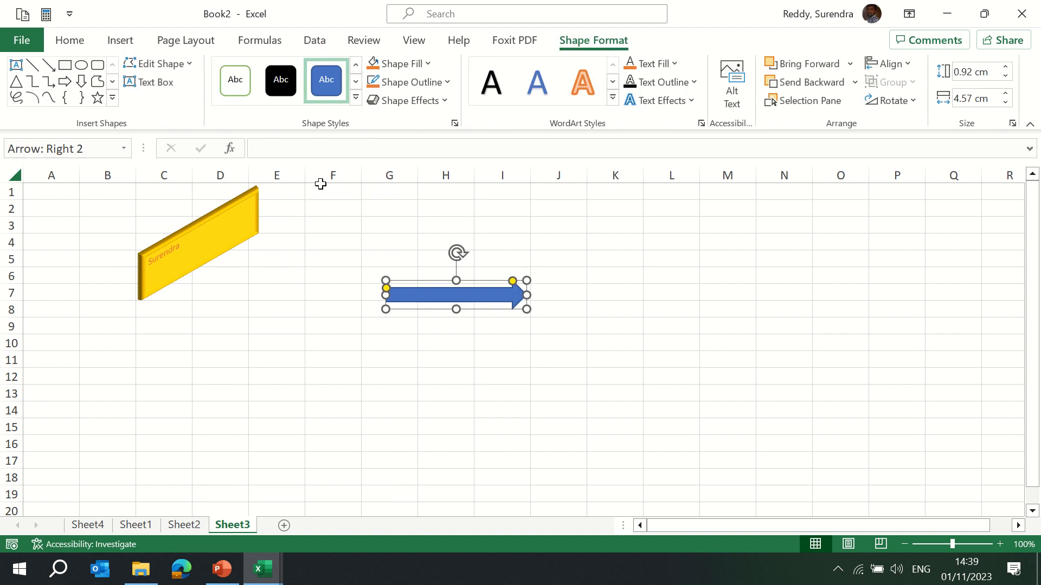
Draw a down block arrow about 3.92 cm tall and 2.19 cm wide, and give it an orange colored-fill style.
click(81, 81)
drag(602, 283, 670, 404)
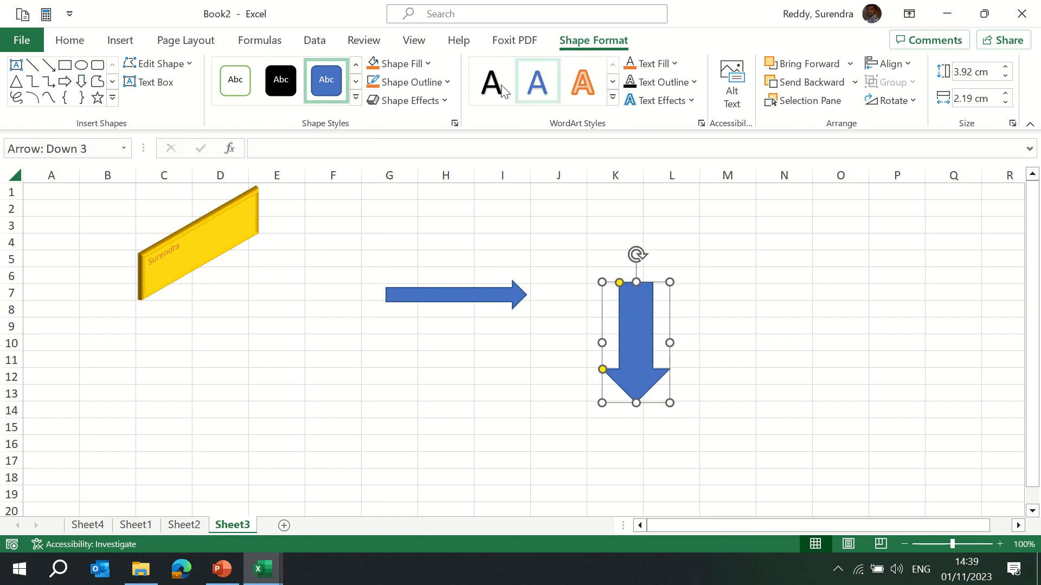
click(355, 99)
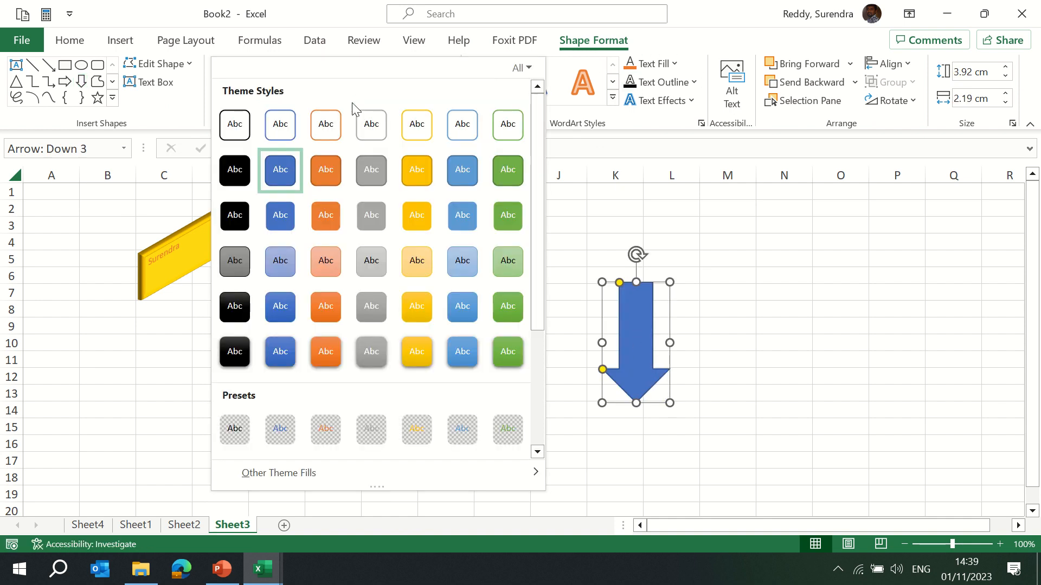
click(328, 170)
Add the user's name as text inside the down arrow.
click(355, 102)
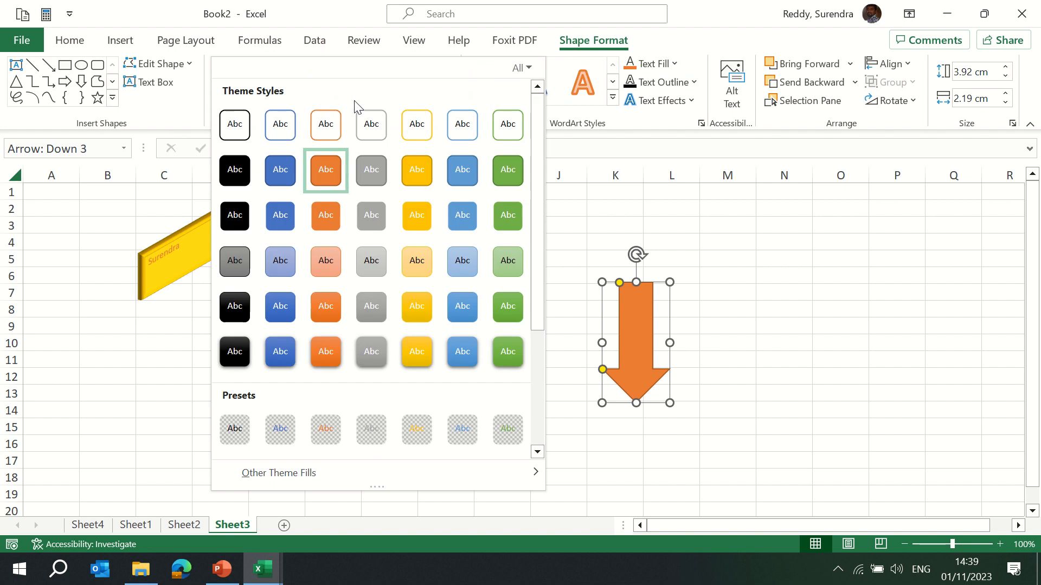
click(638, 327)
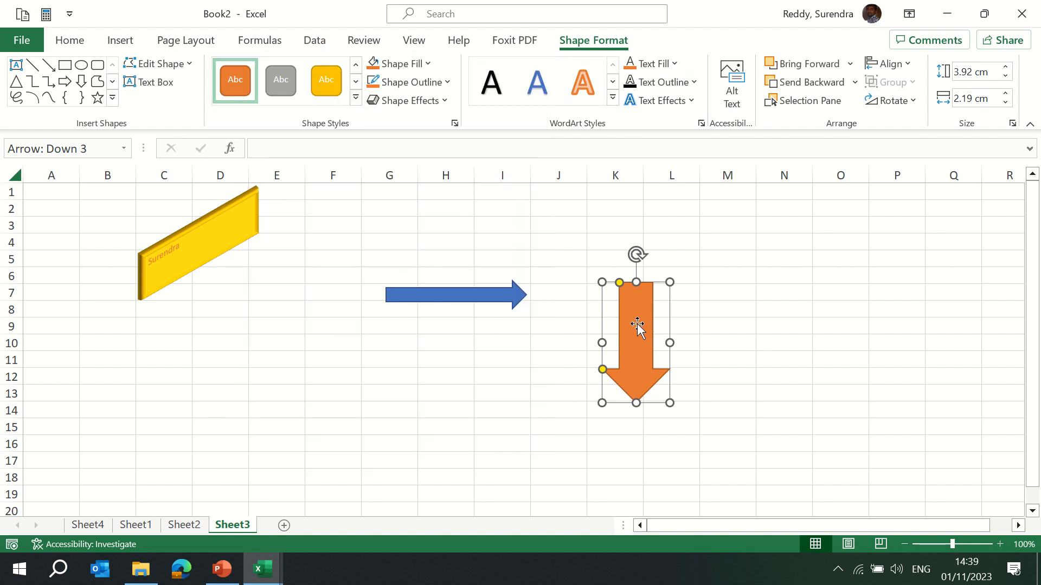
text(Surendra)
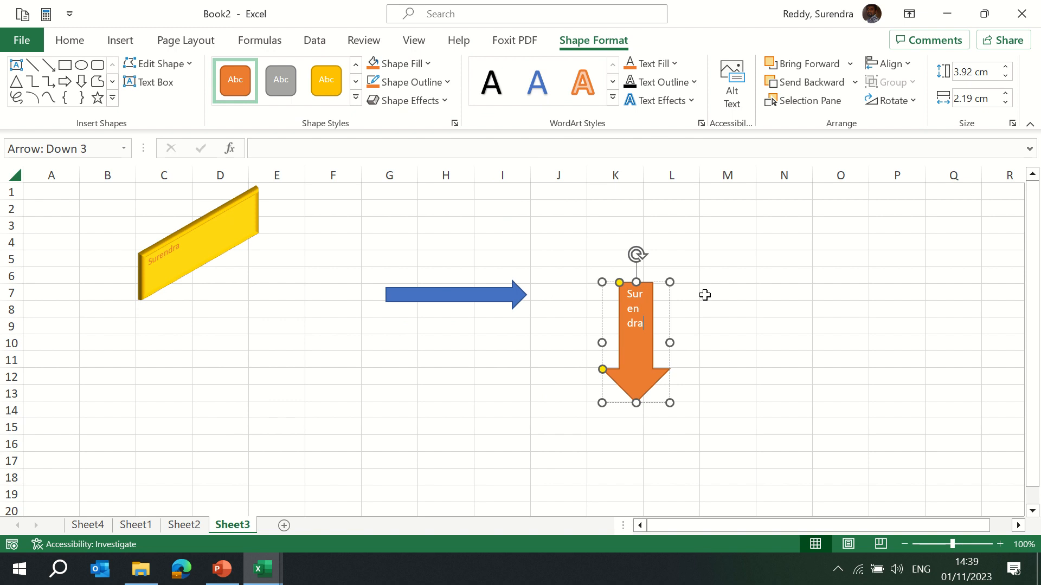
click(772, 278)
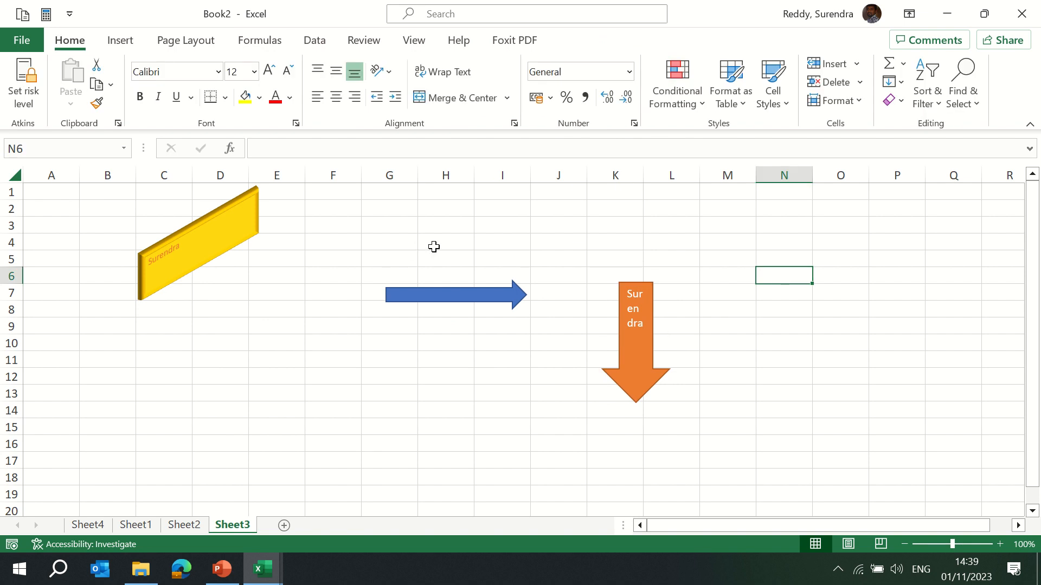
click(120, 40)
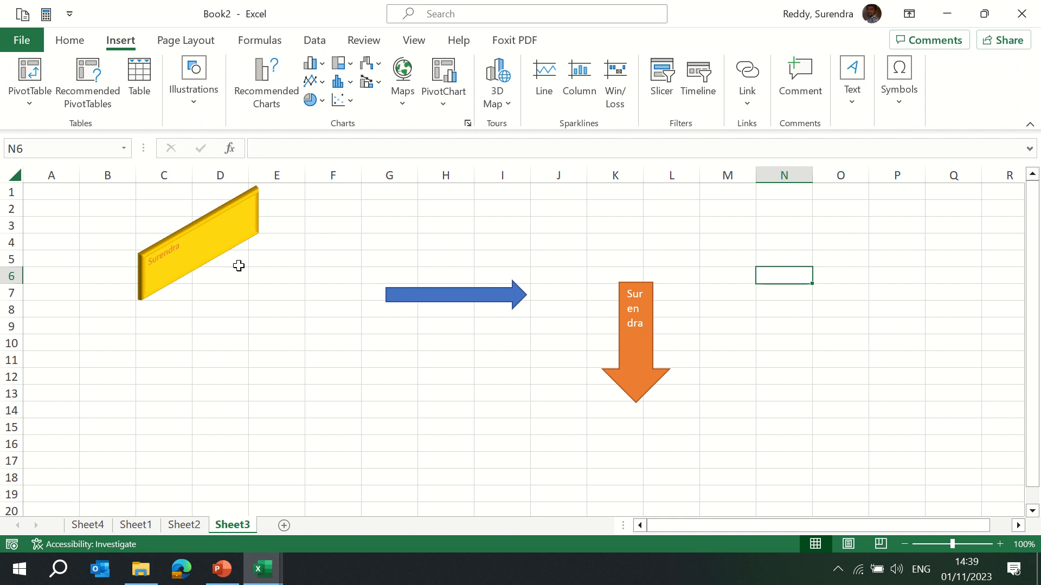
Insert a Process Arrows SmartArt graphic from the Process category.
click(190, 102)
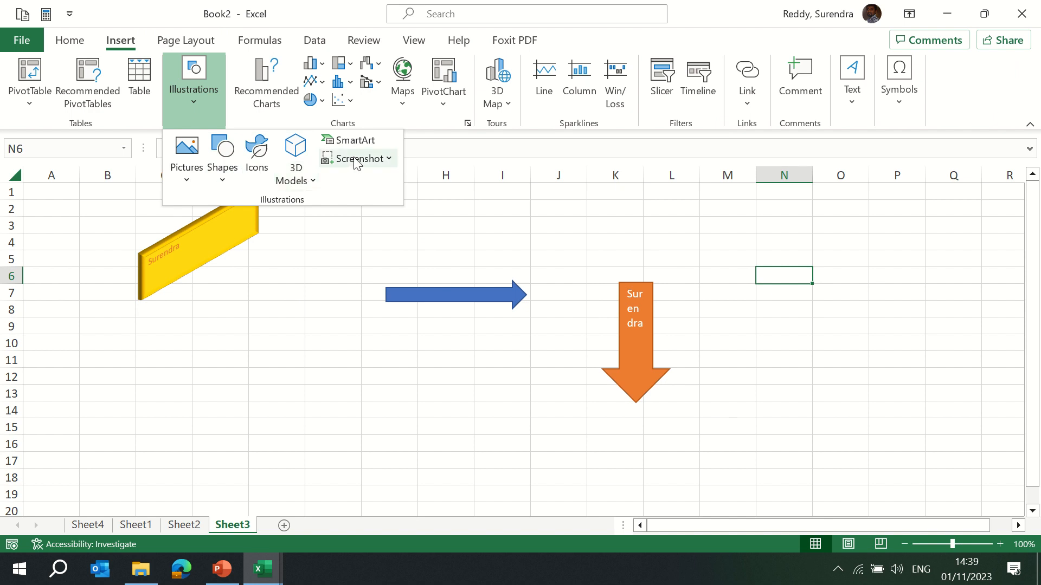
click(311, 181)
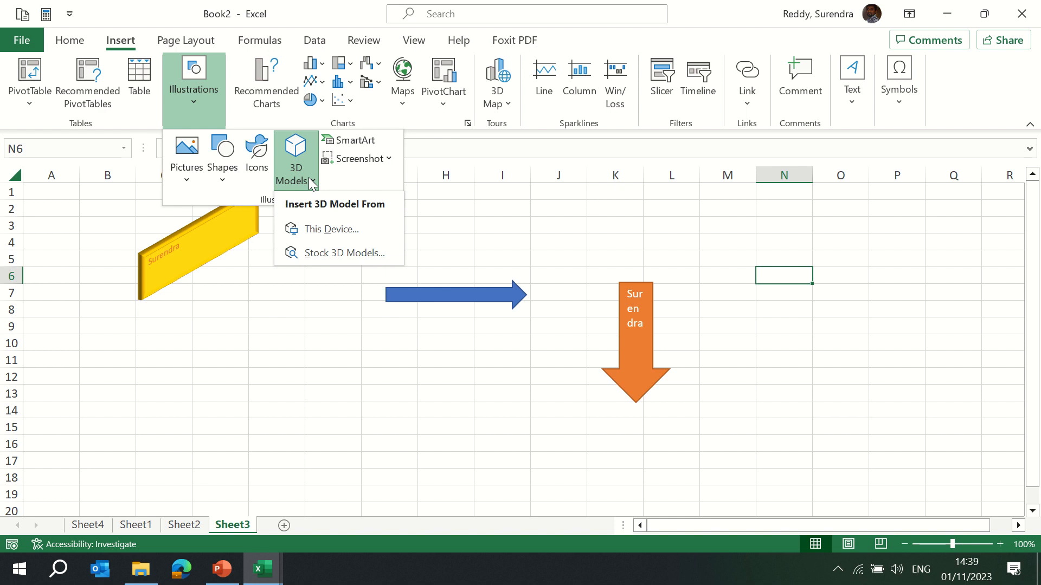
click(356, 141)
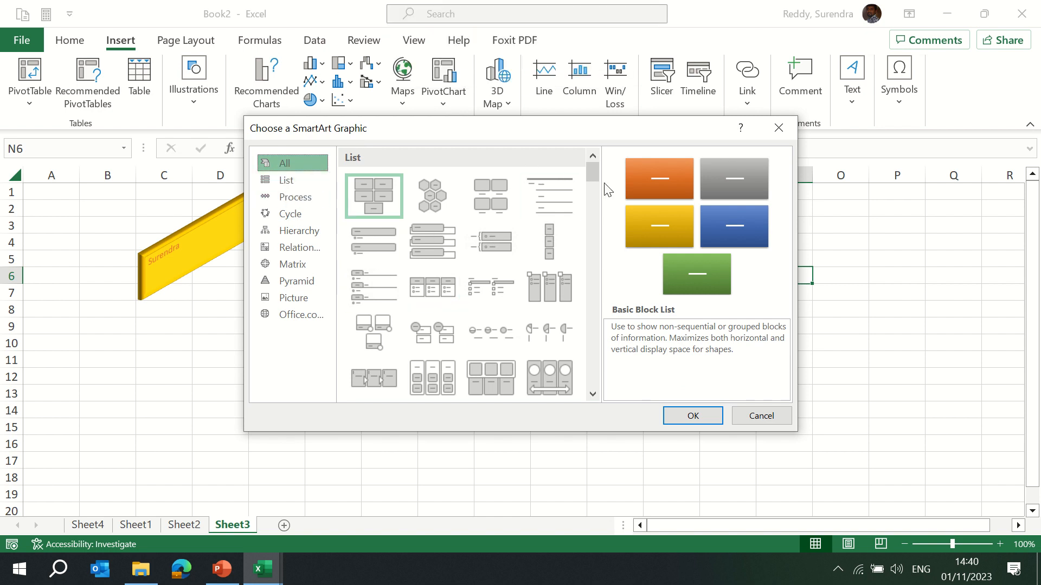
click(428, 204)
click(491, 197)
click(561, 198)
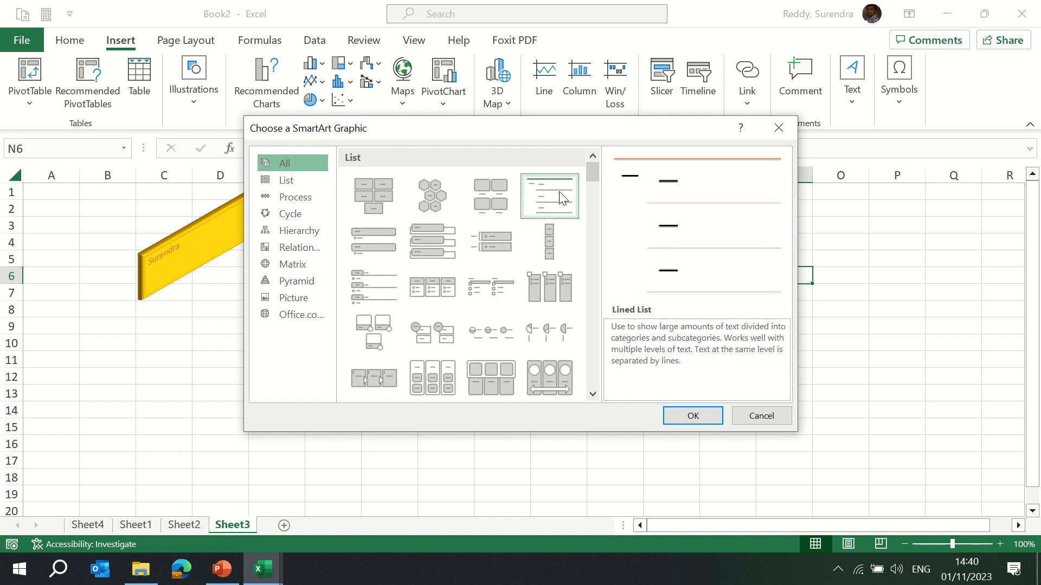
click(548, 237)
click(426, 240)
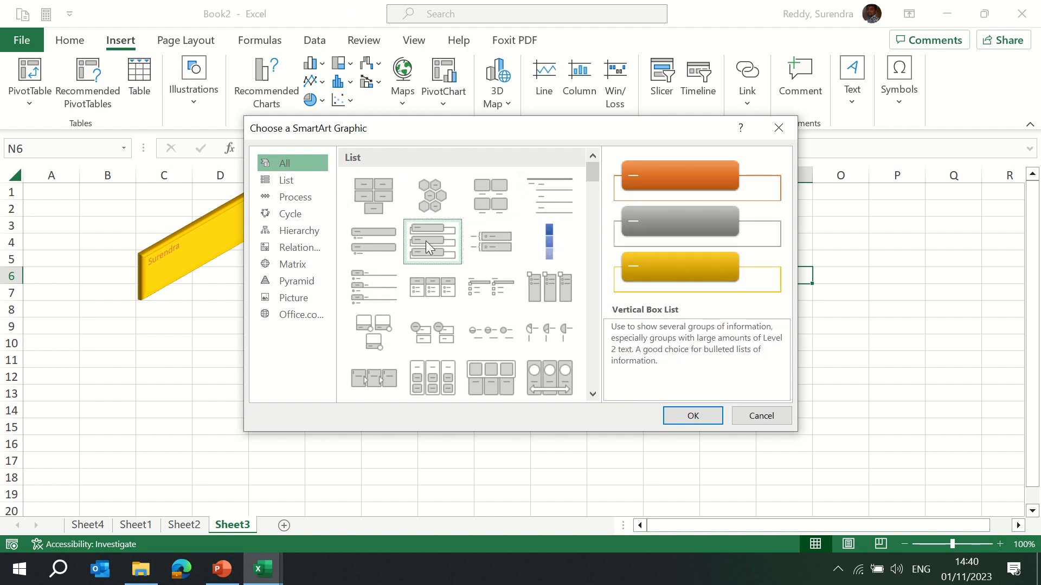
click(280, 183)
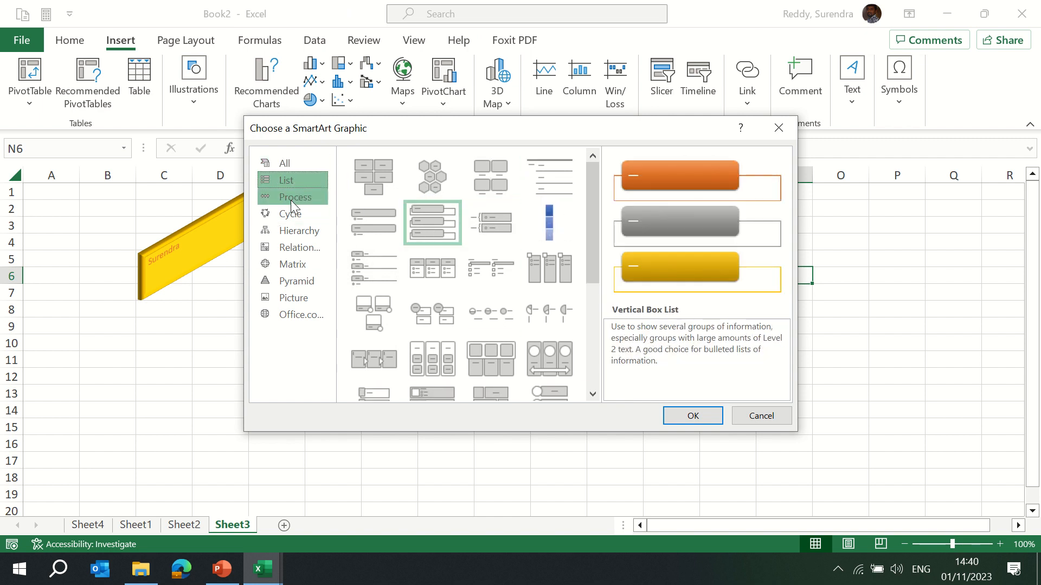
click(291, 198)
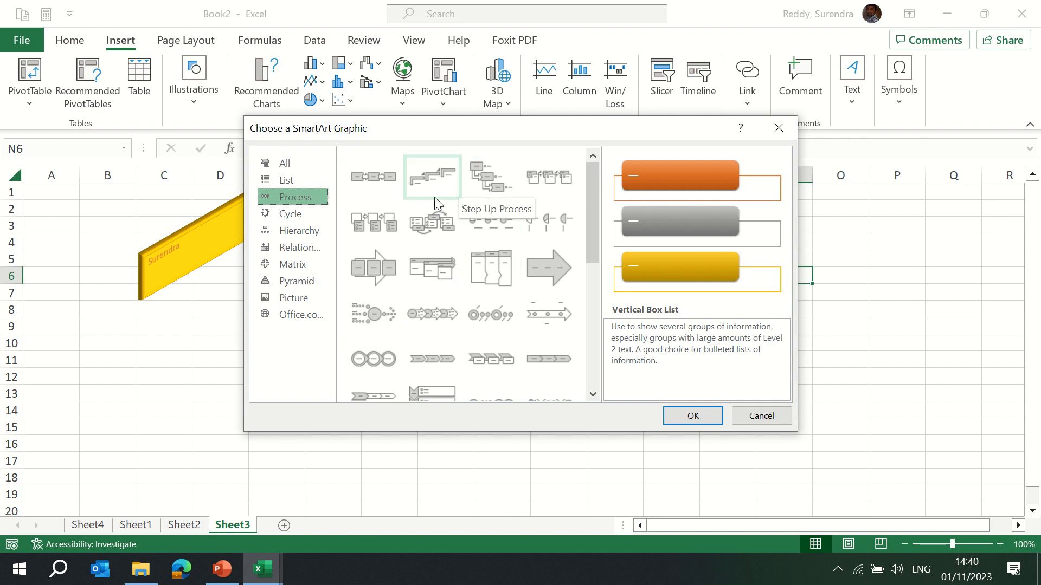
click(428, 326)
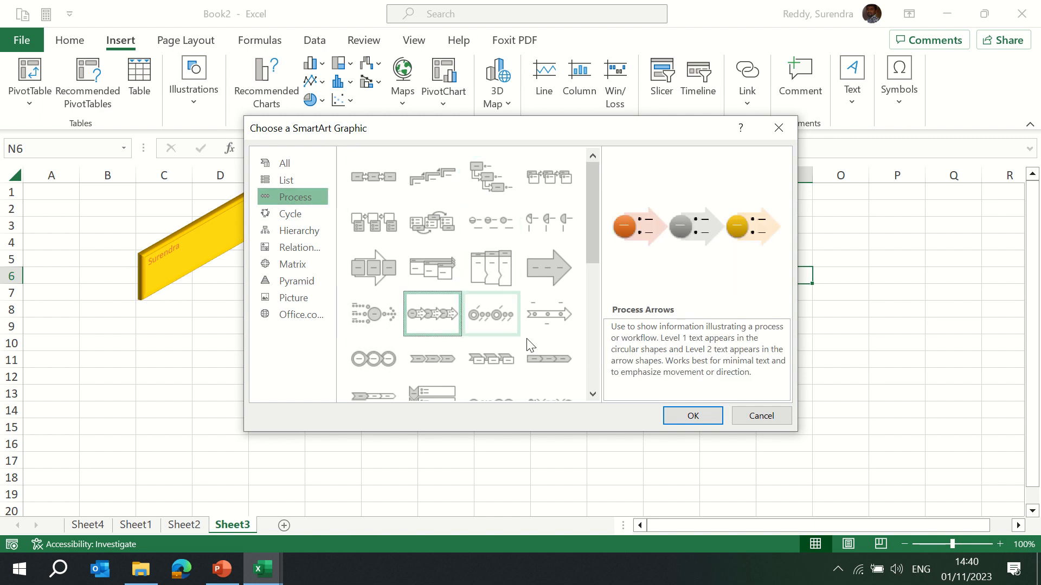
click(688, 416)
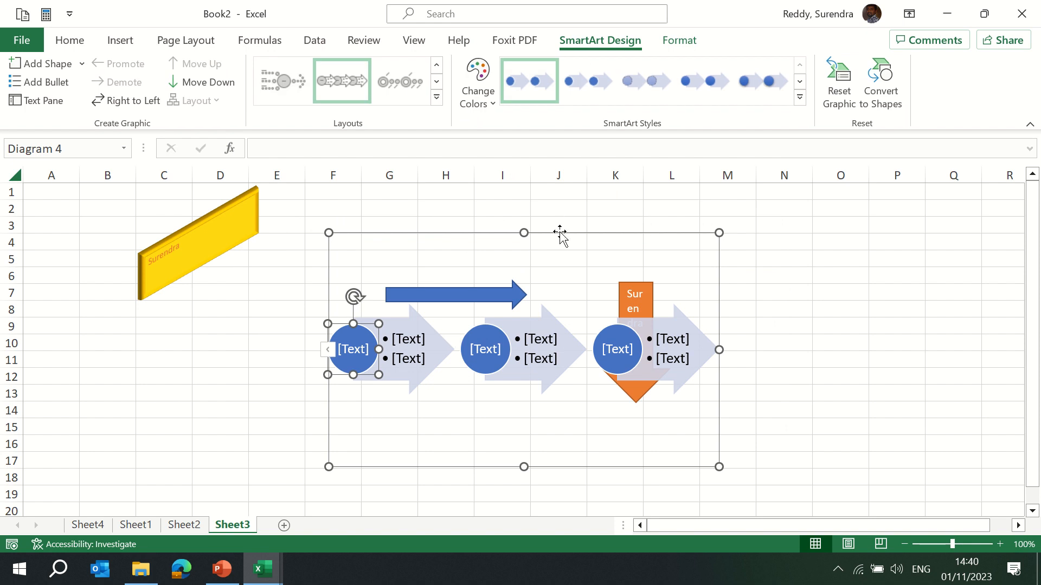
Delete the down arrow, the right arrow and the bevelled text box from the sheet.
drag(558, 233, 725, 350)
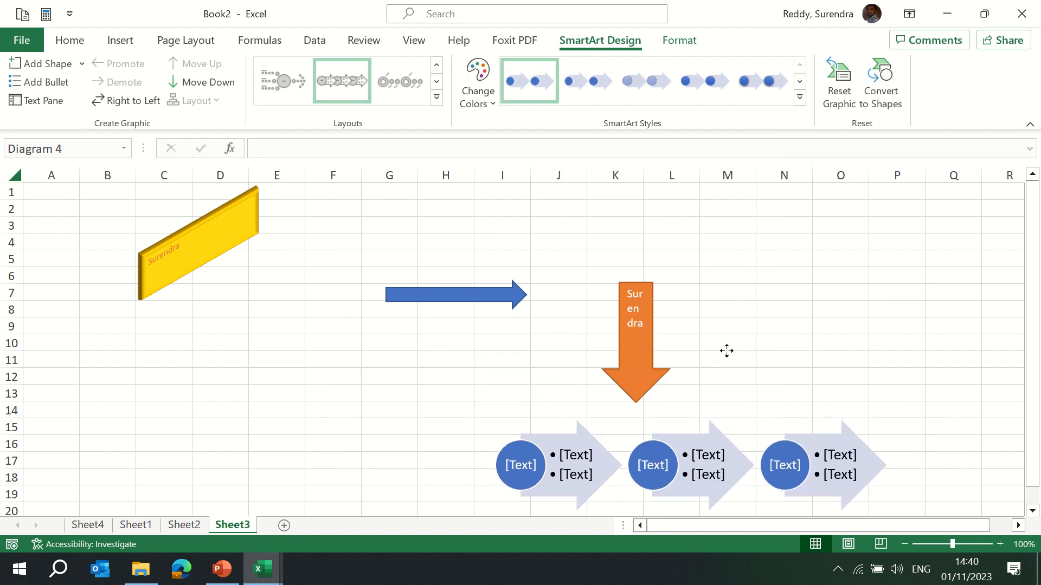
drag(1032, 423, 1032, 442)
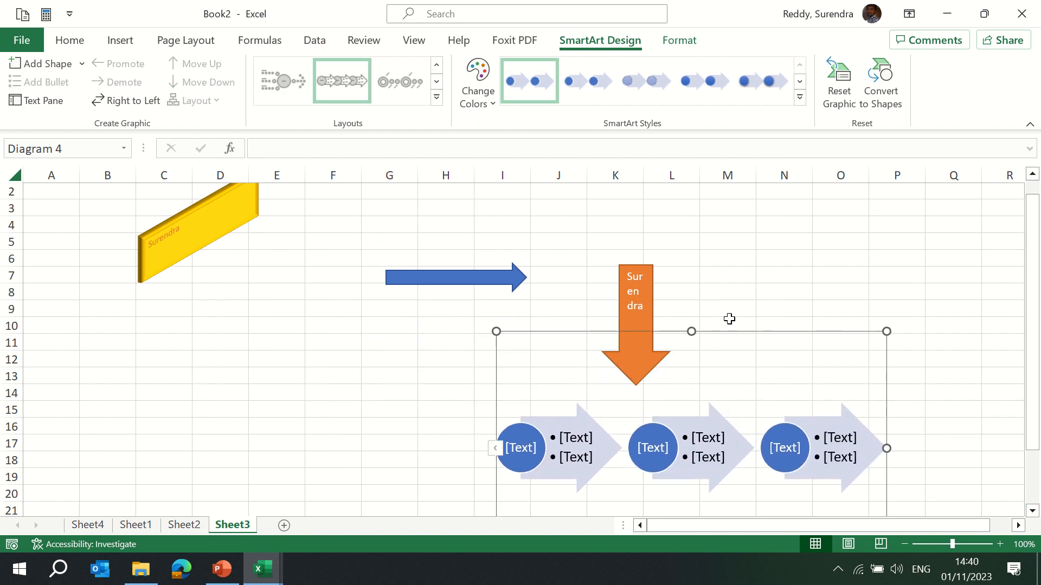
click(632, 274)
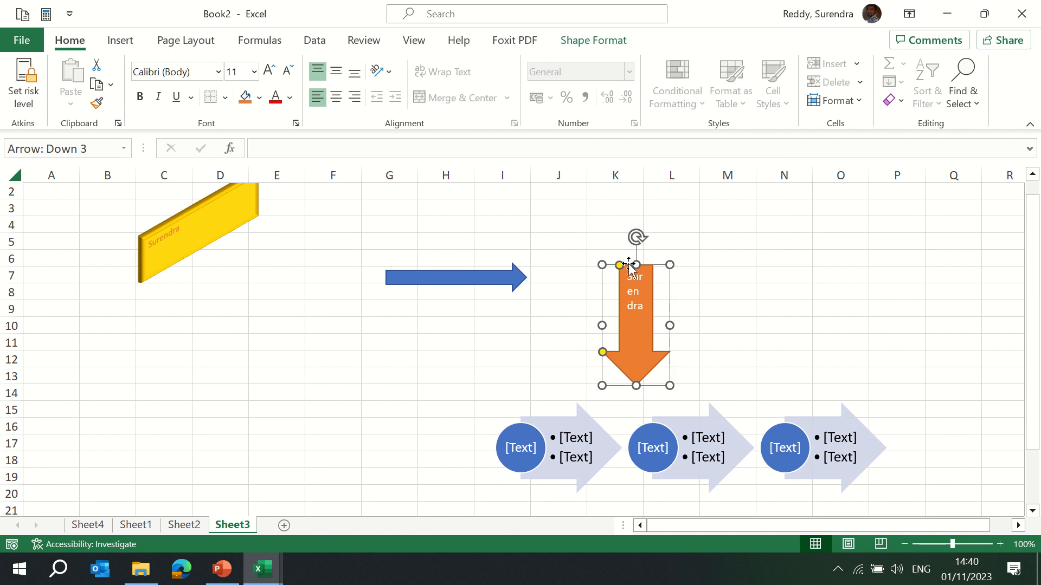
key(Delete)
click(475, 282)
key(Delete)
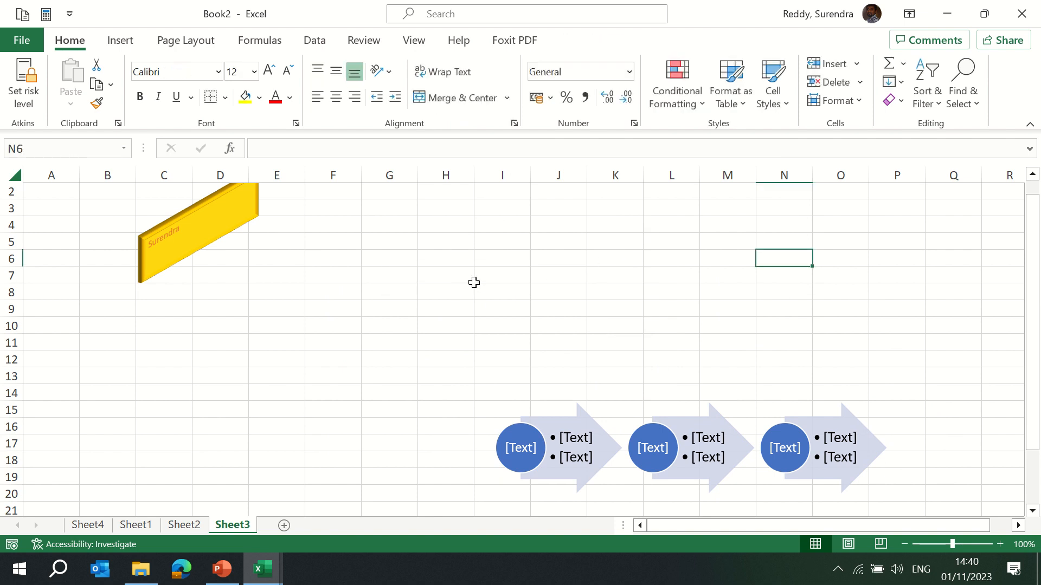
click(196, 228)
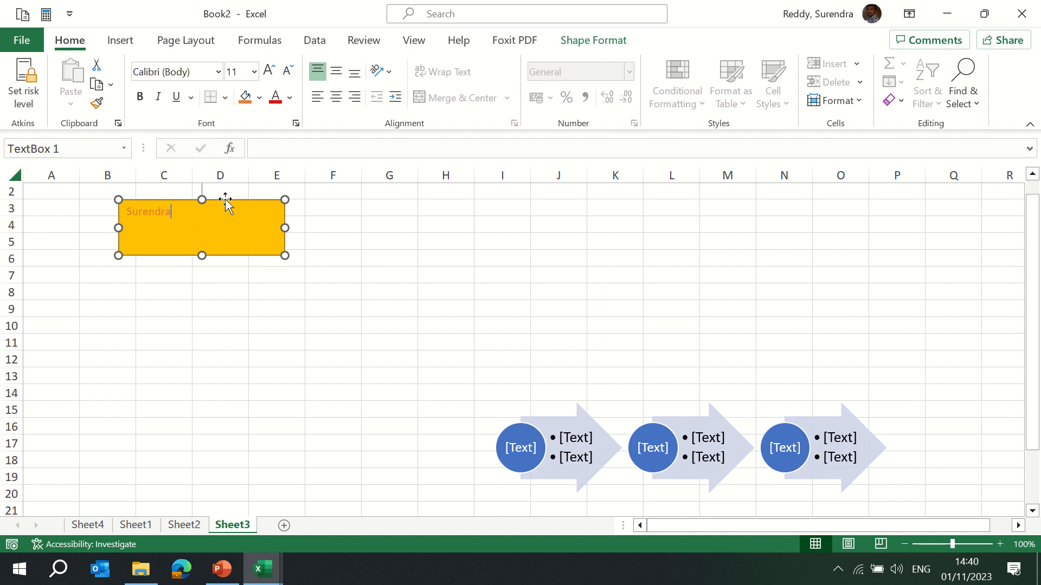
key(Escape)
key(Delete)
Move the SmartArt graphic so it spans about columns F to M, rows 5 to 18.
click(564, 423)
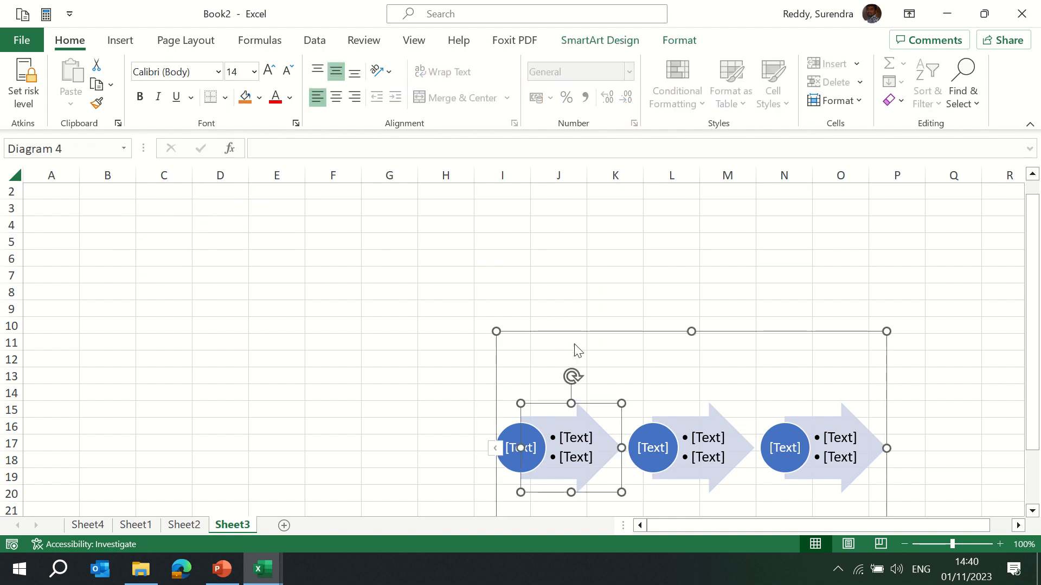
drag(585, 332, 411, 232)
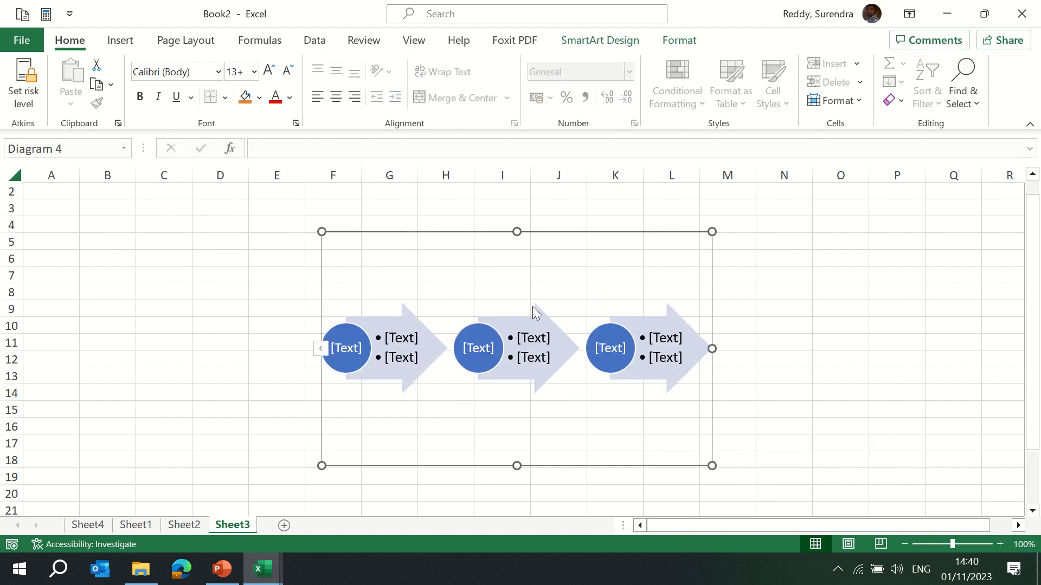
Fill the SmartArt graphic's background orange.
click(684, 48)
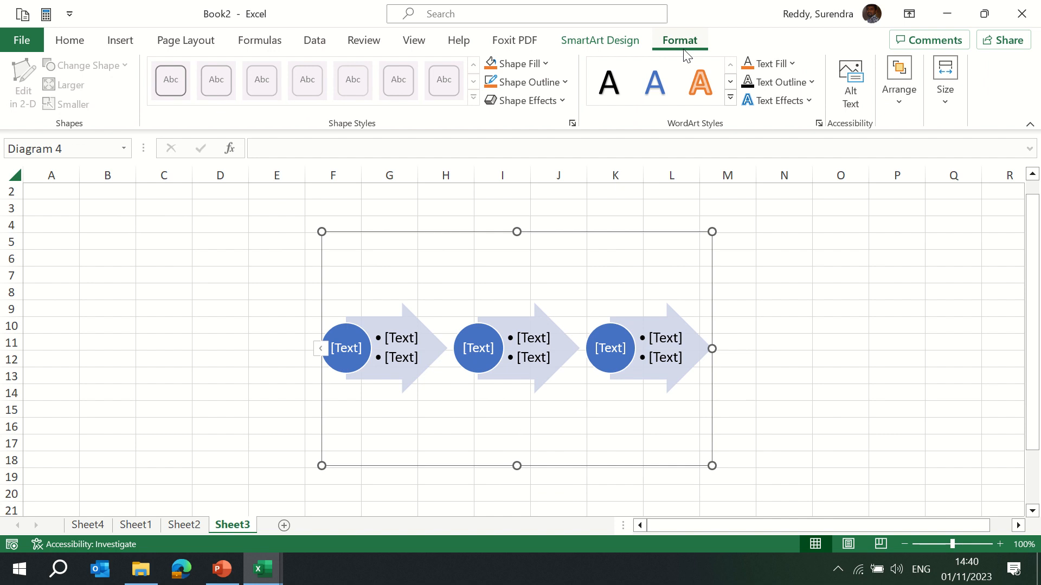
click(548, 60)
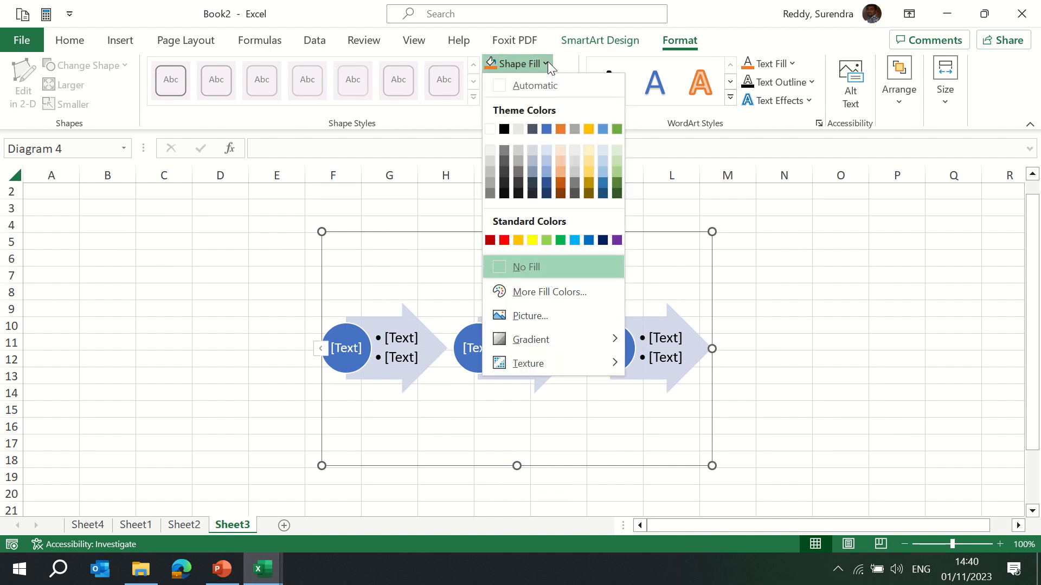
click(559, 126)
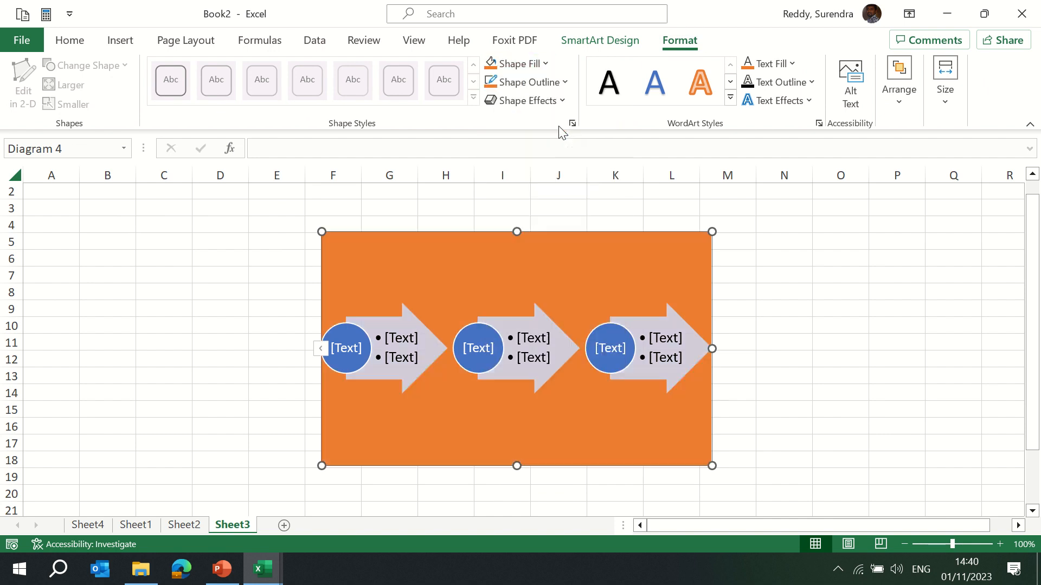
Change the SmartArt background fill to white and give it an orange outline.
click(549, 64)
click(491, 130)
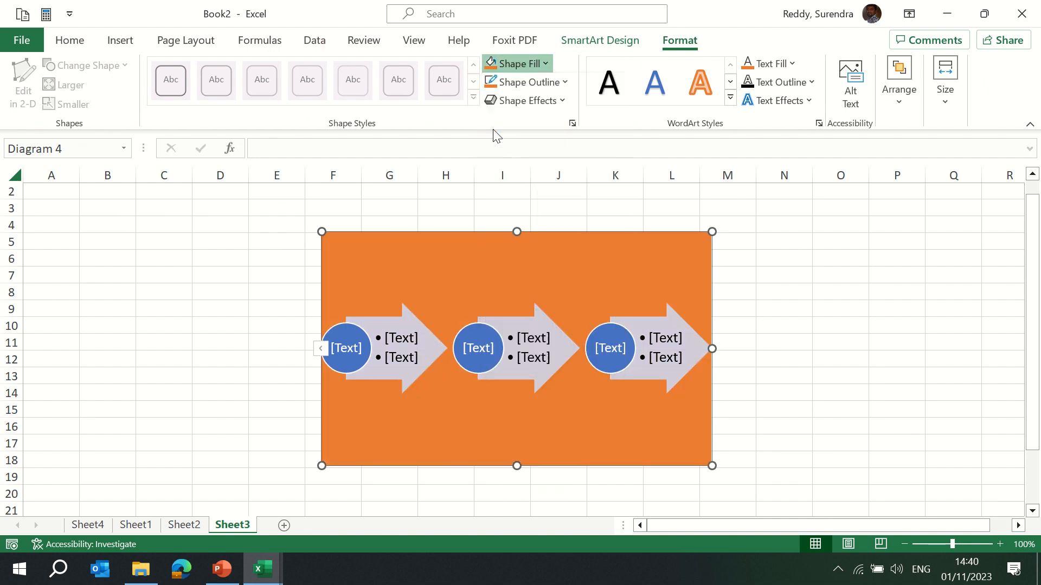
click(565, 82)
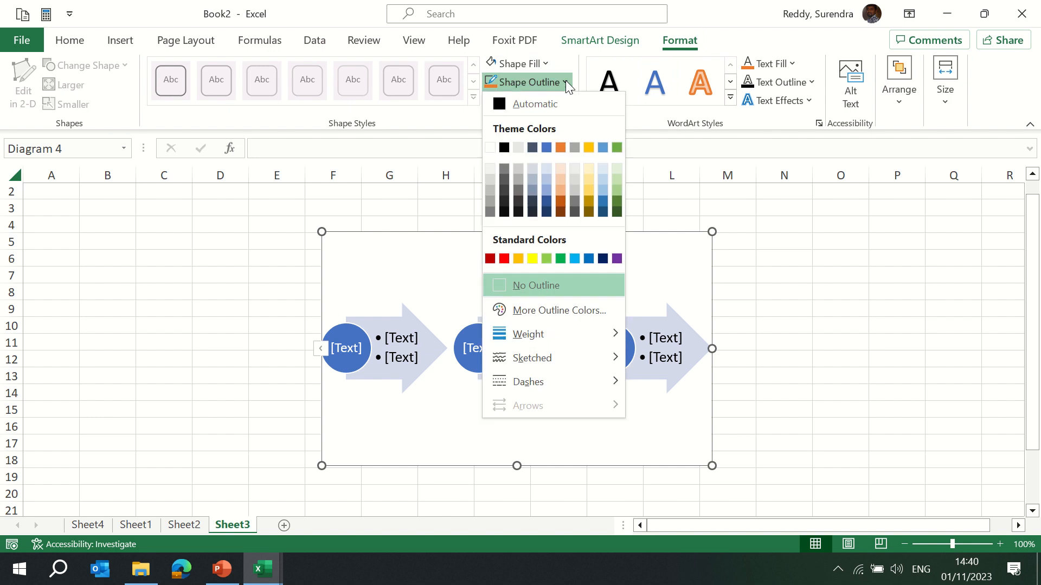
click(562, 148)
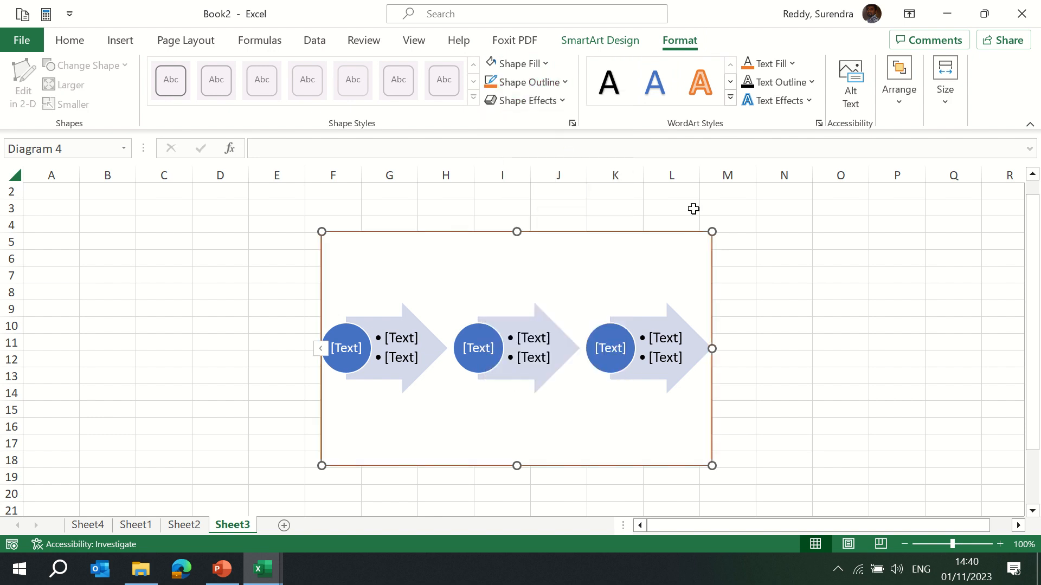
click(550, 108)
mouse_move(542, 132)
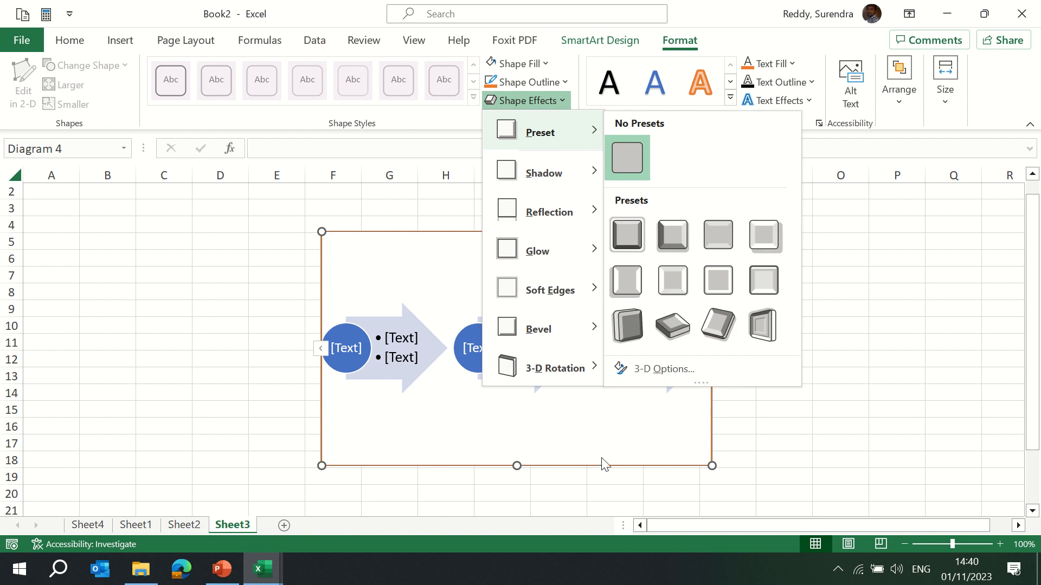
click(774, 414)
Fill the middle circle of the SmartArt graphic orange.
click(539, 347)
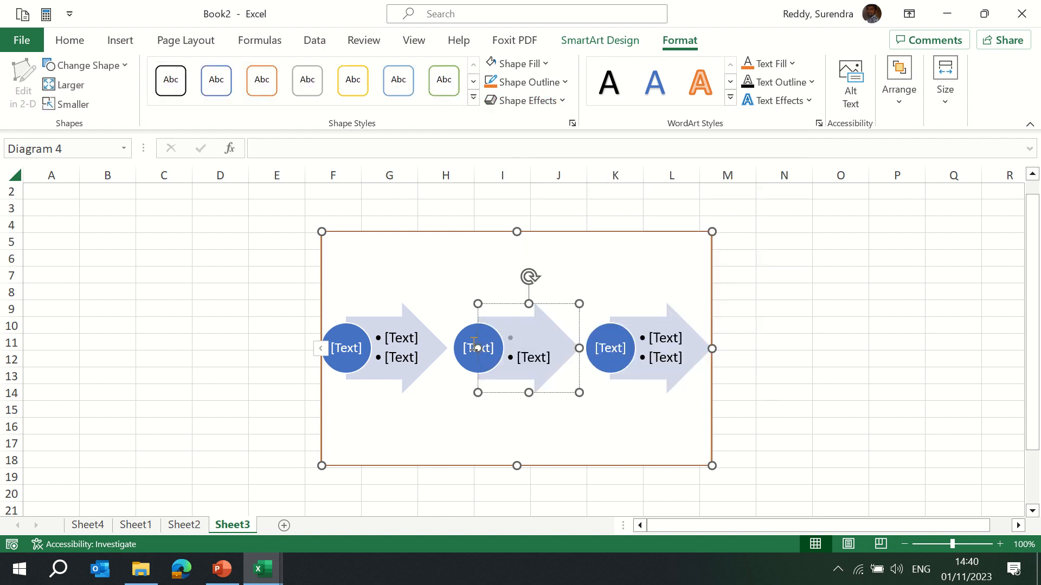
click(468, 341)
click(465, 336)
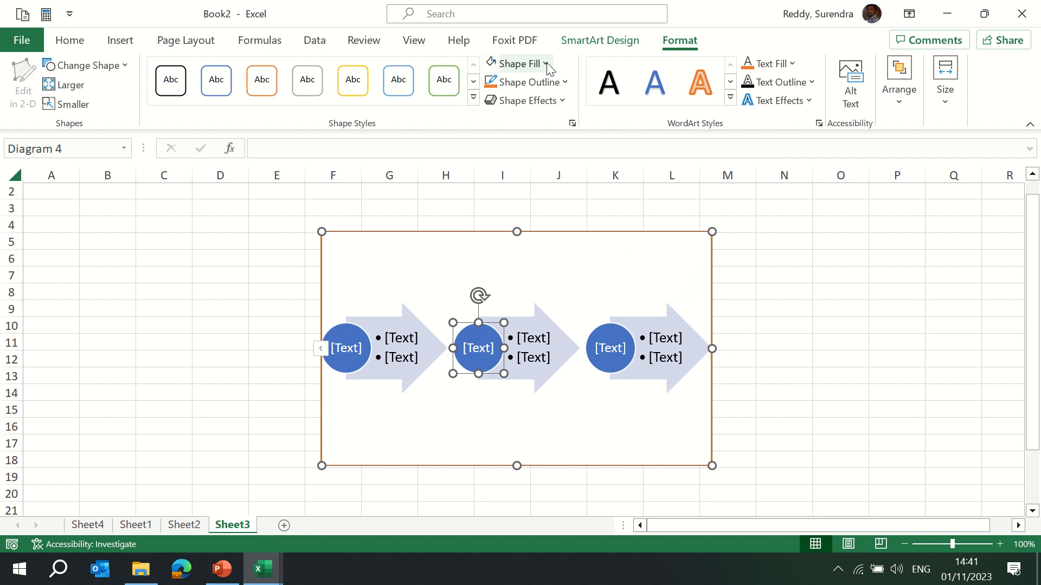
click(512, 64)
click(560, 129)
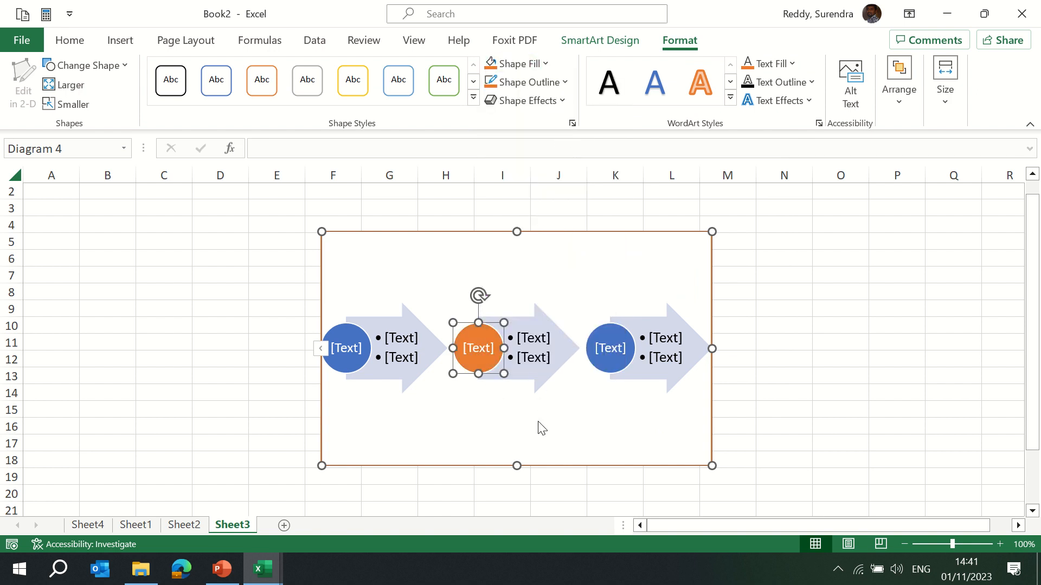
Fill the middle arrow of the SmartArt graphic gold.
click(574, 333)
click(564, 338)
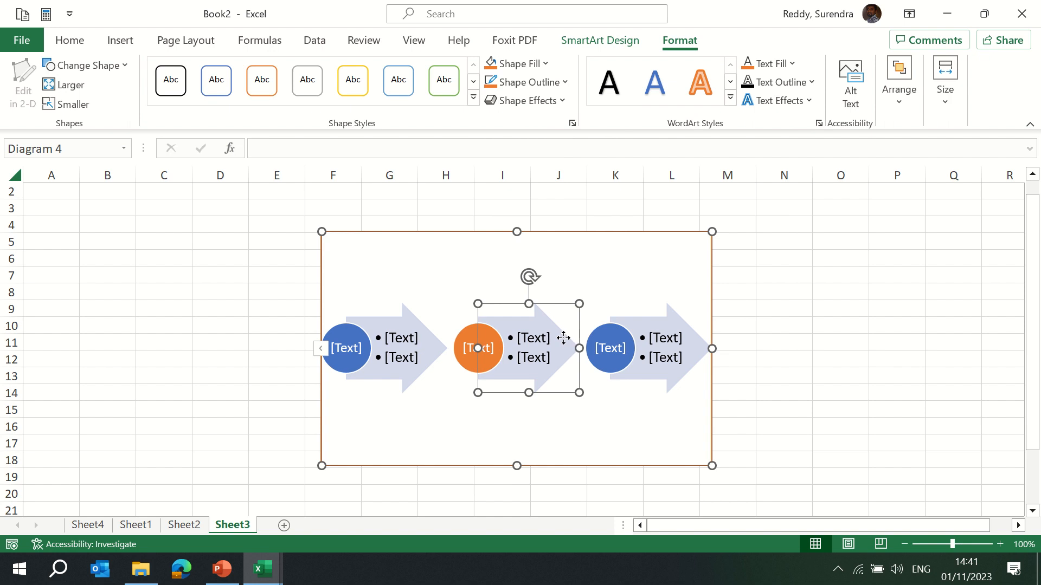
click(546, 65)
click(589, 129)
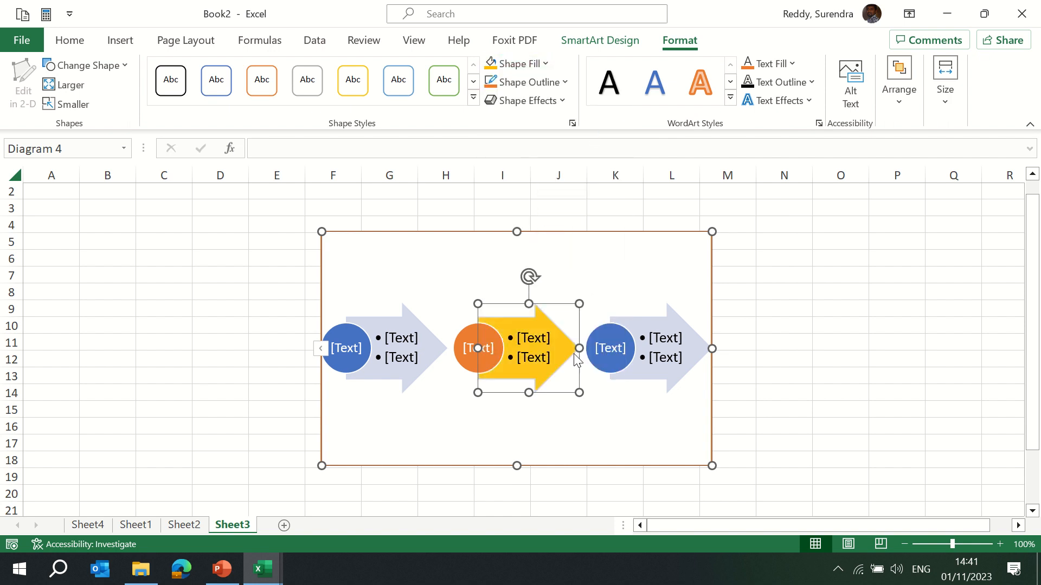
click(612, 416)
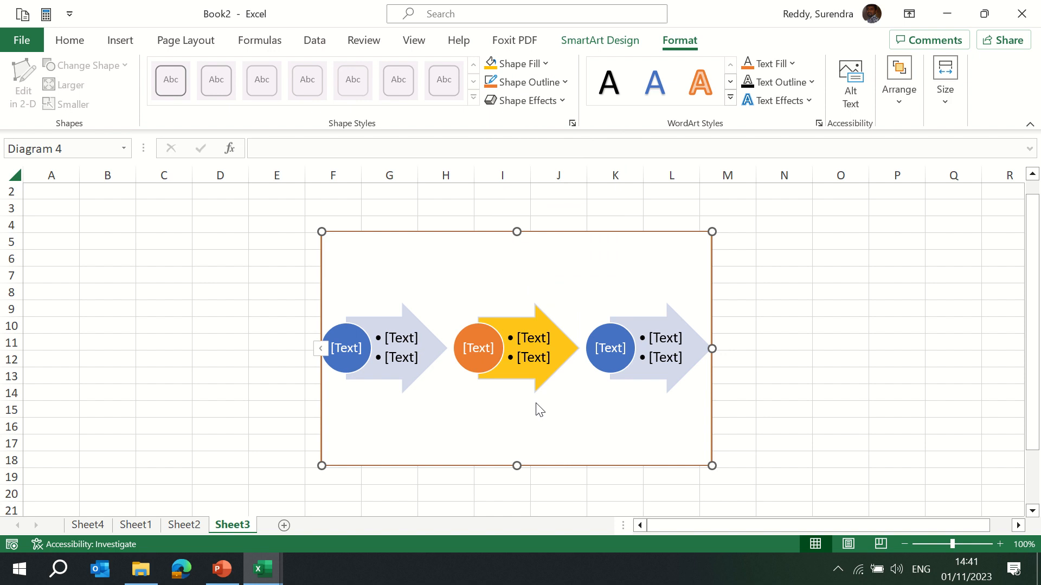
click(121, 42)
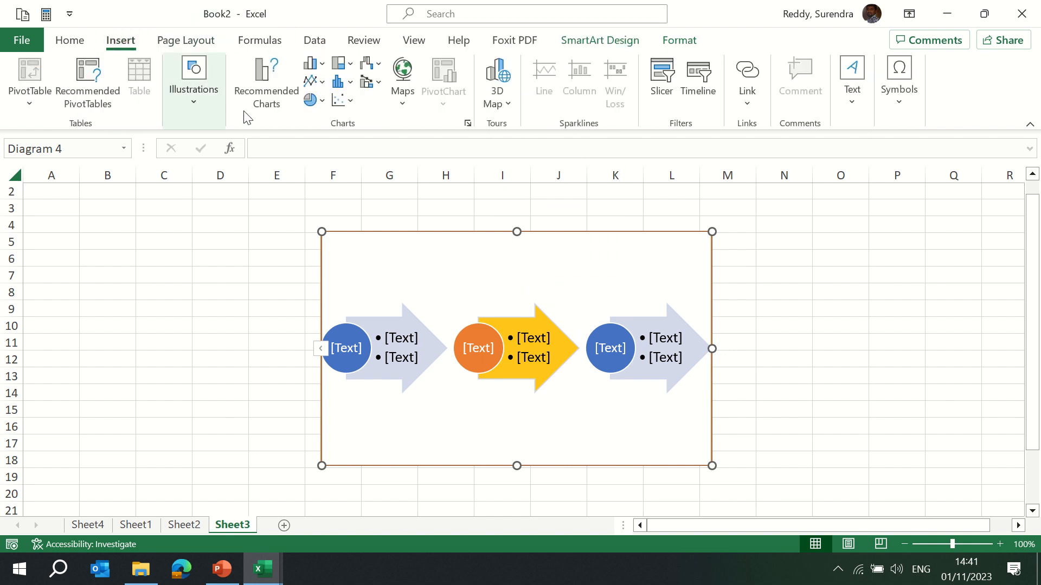
click(197, 105)
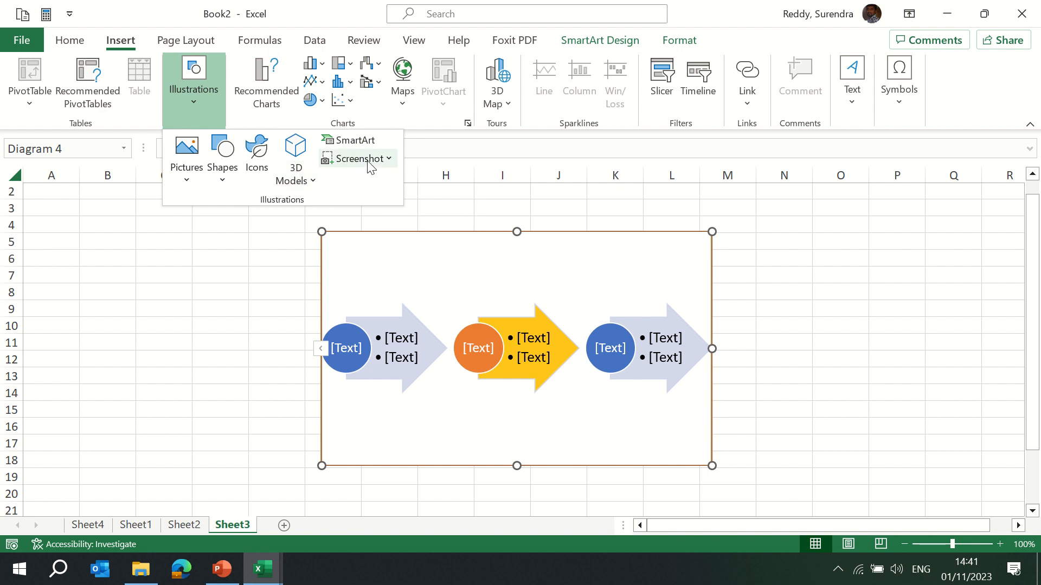
click(276, 529)
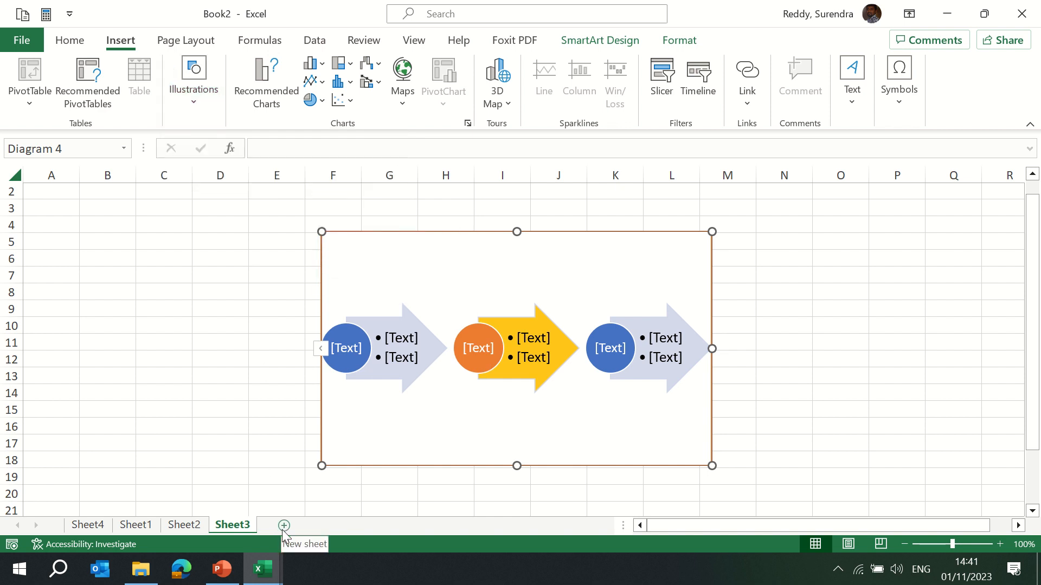
Add a new worksheet and insert a screenshot of the other open workbook window onto it.
click(284, 526)
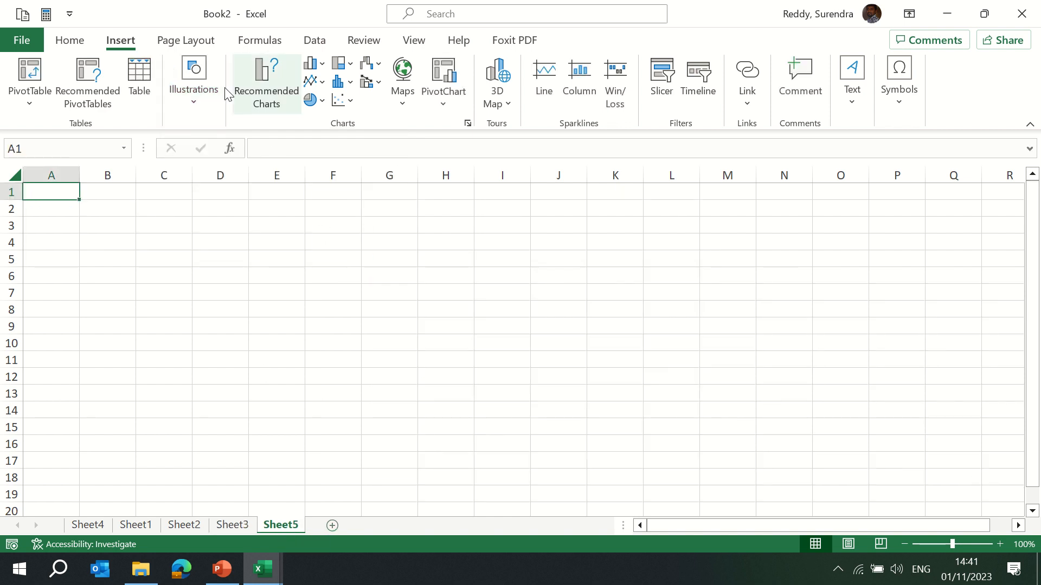
click(193, 106)
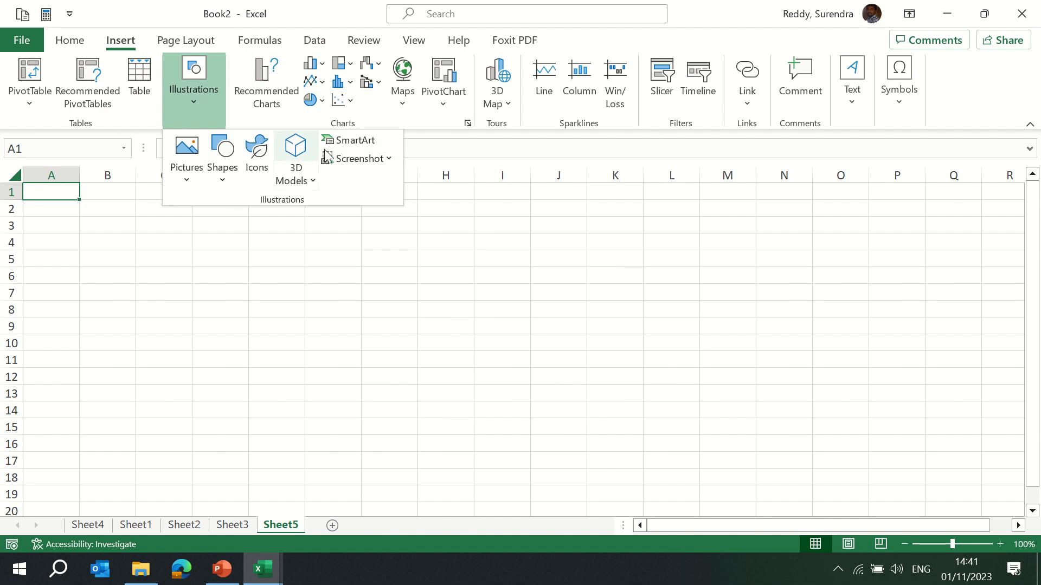
click(353, 159)
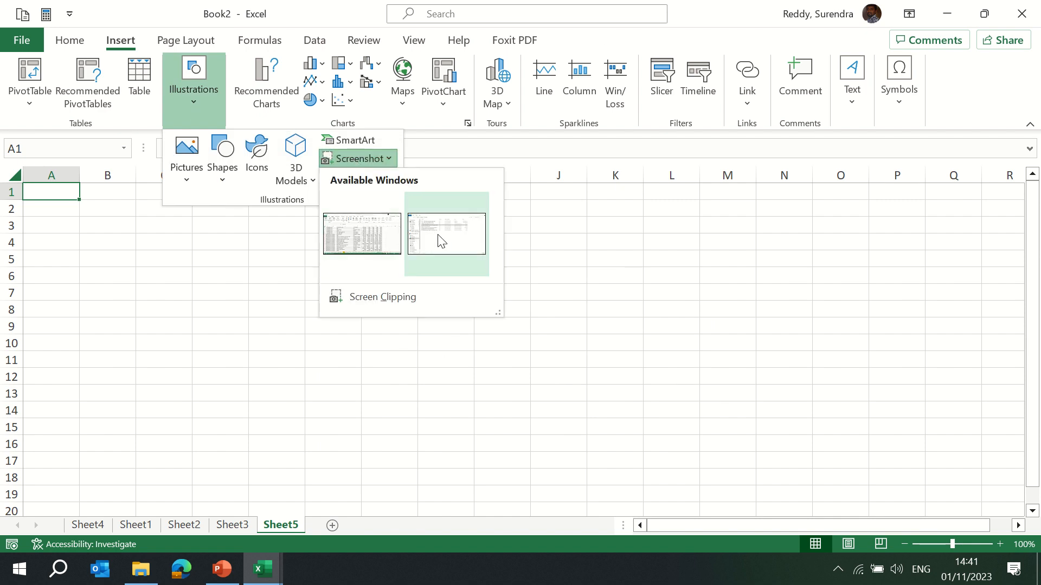
click(350, 245)
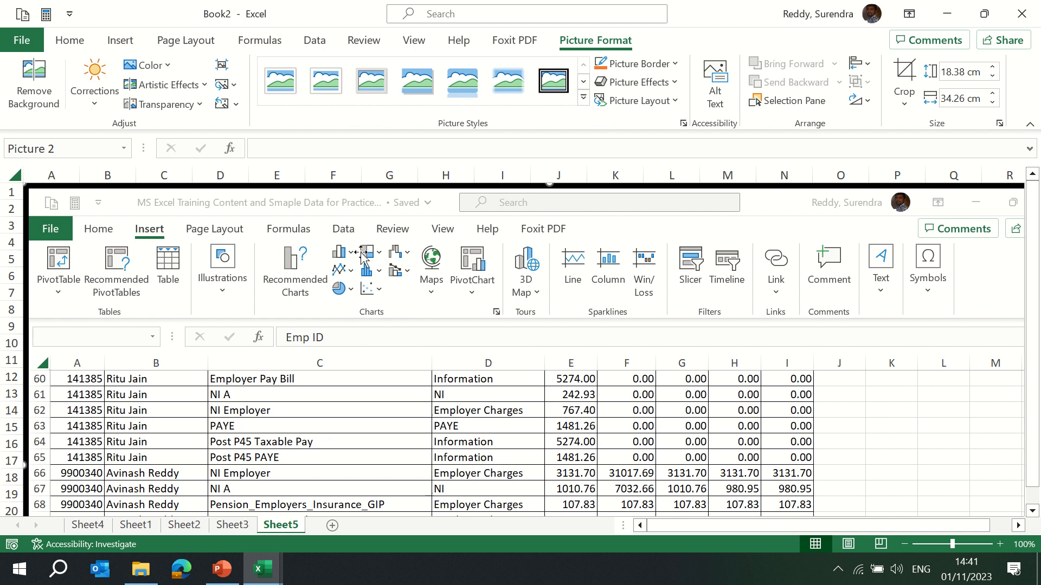
click(124, 47)
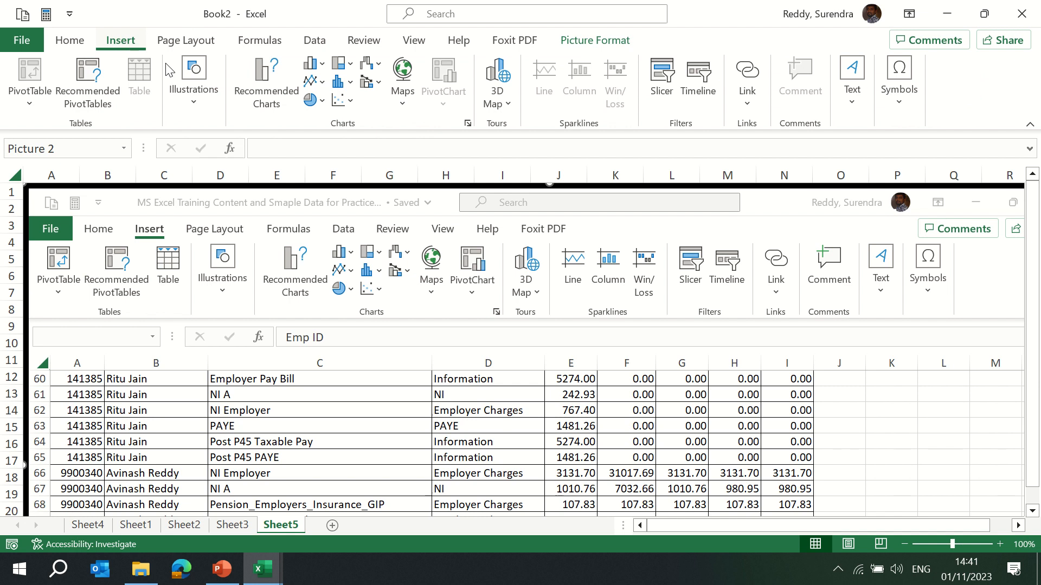
click(191, 101)
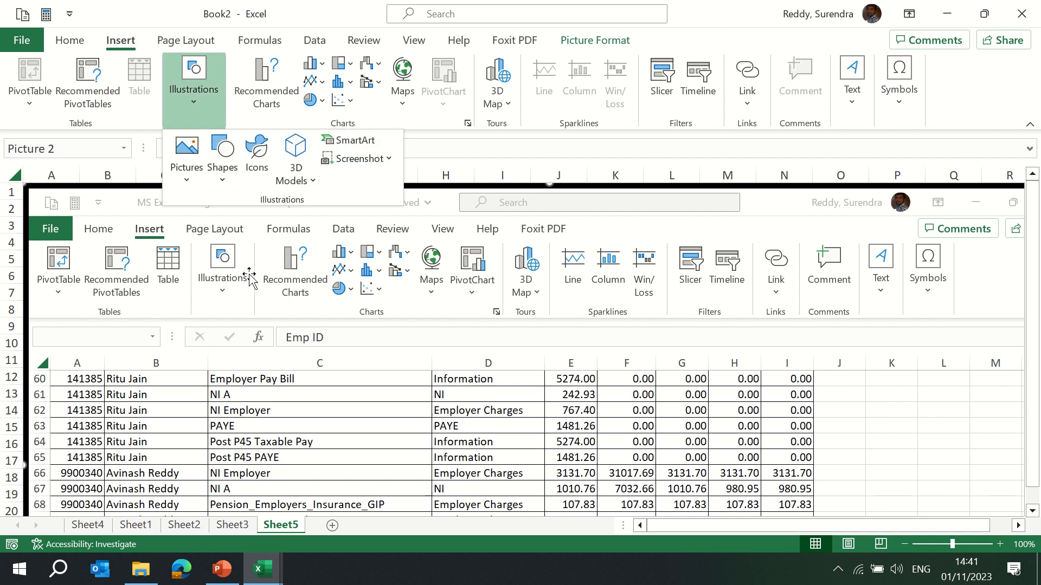
click(336, 528)
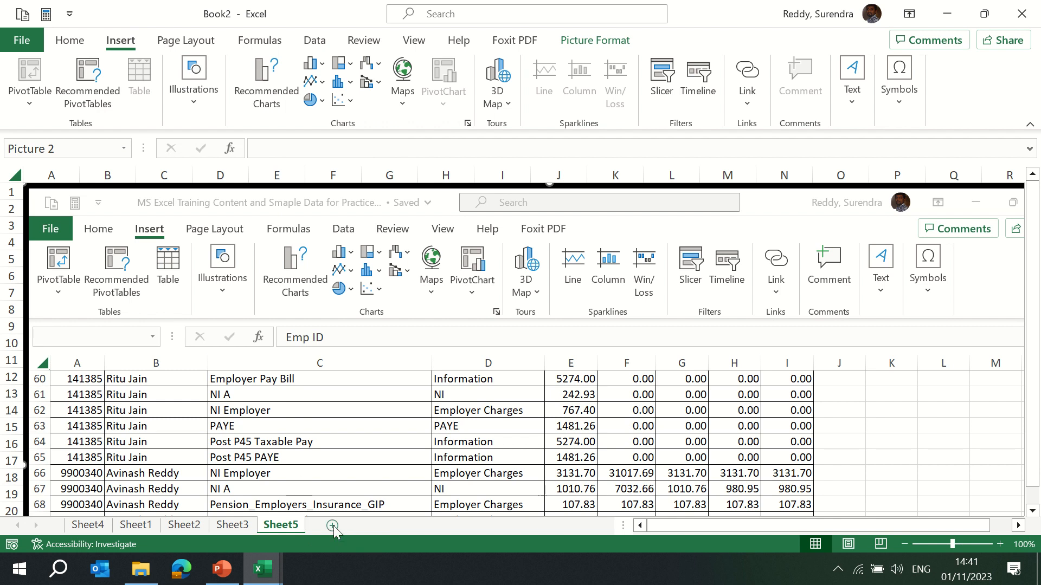
Add another new worksheet and enter the headers Year, Sales and Profit in the first row.
click(333, 526)
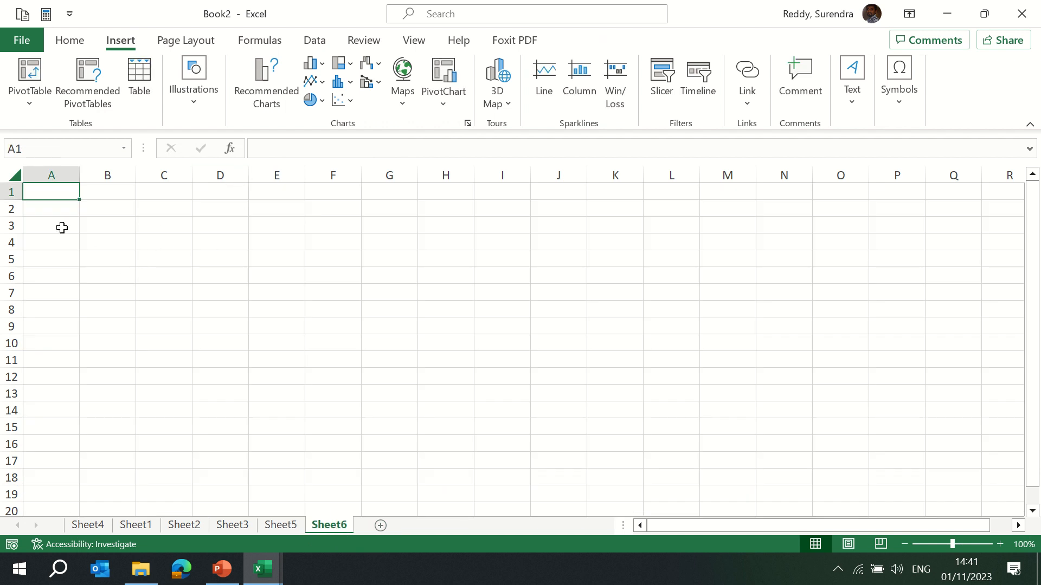
text(Year)
key(Tab)
text(Sal)
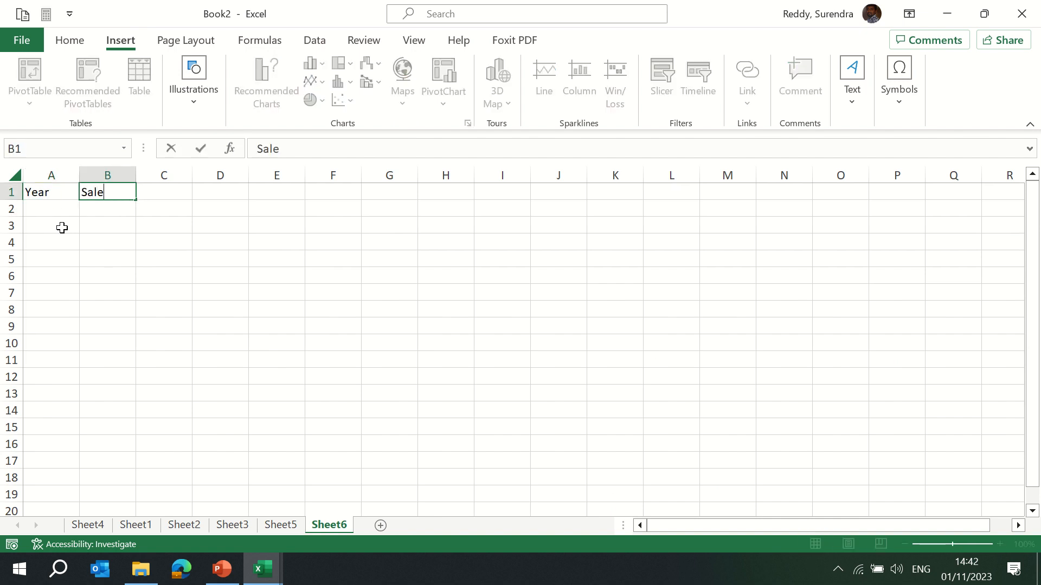
key(Tab)
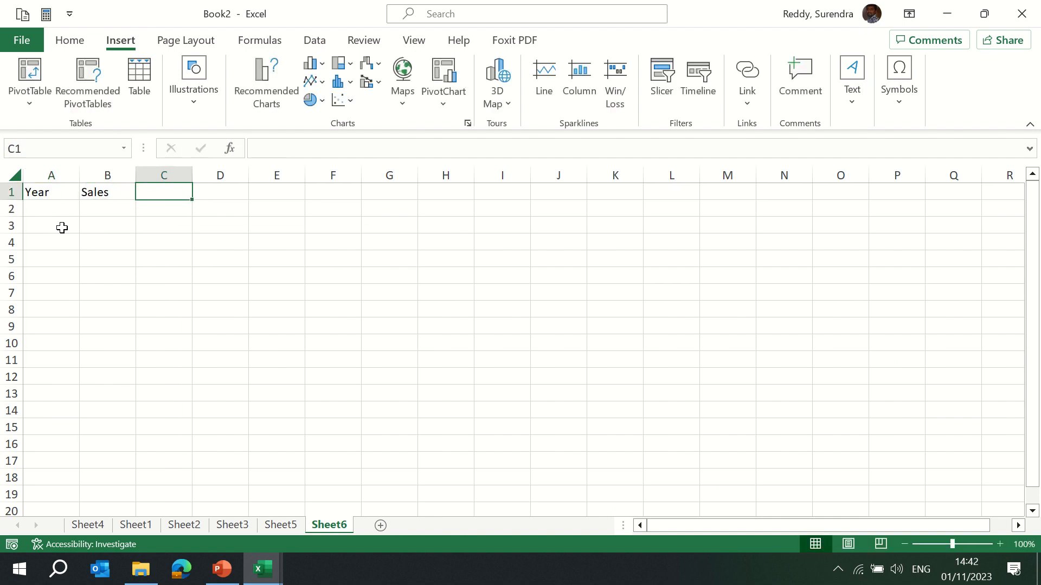
key(F2)
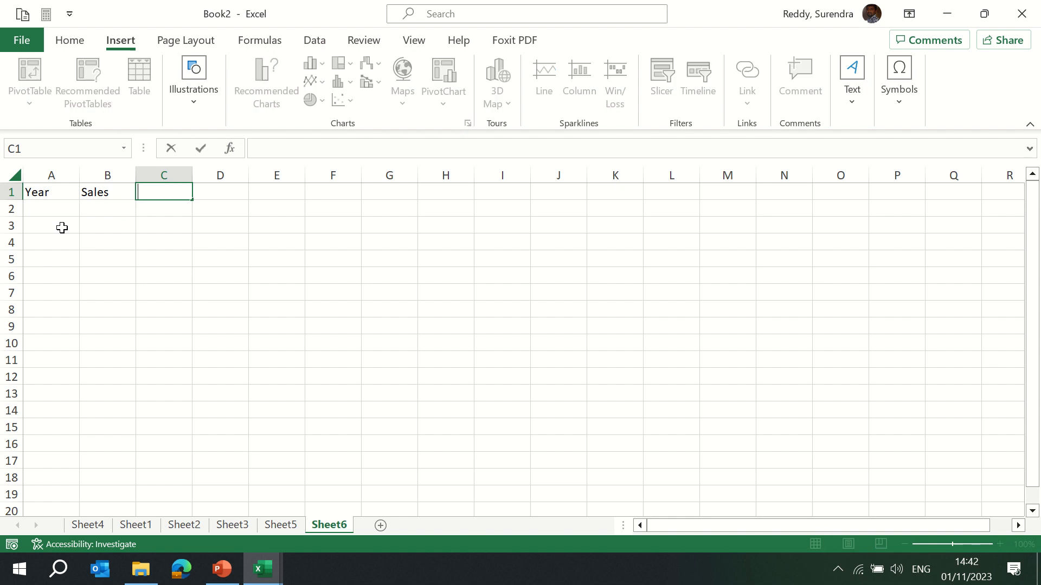
text(Profi)
key(Return)
Enter the years 2020, 2021, 2022 and 2023 under the Year header.
key(Left)
key(Left)
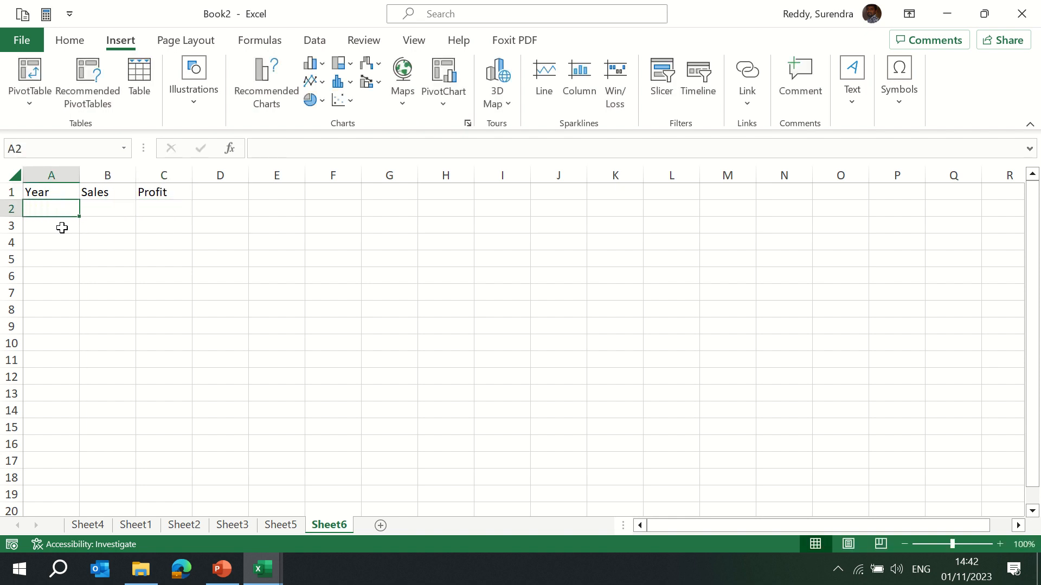
text(202)
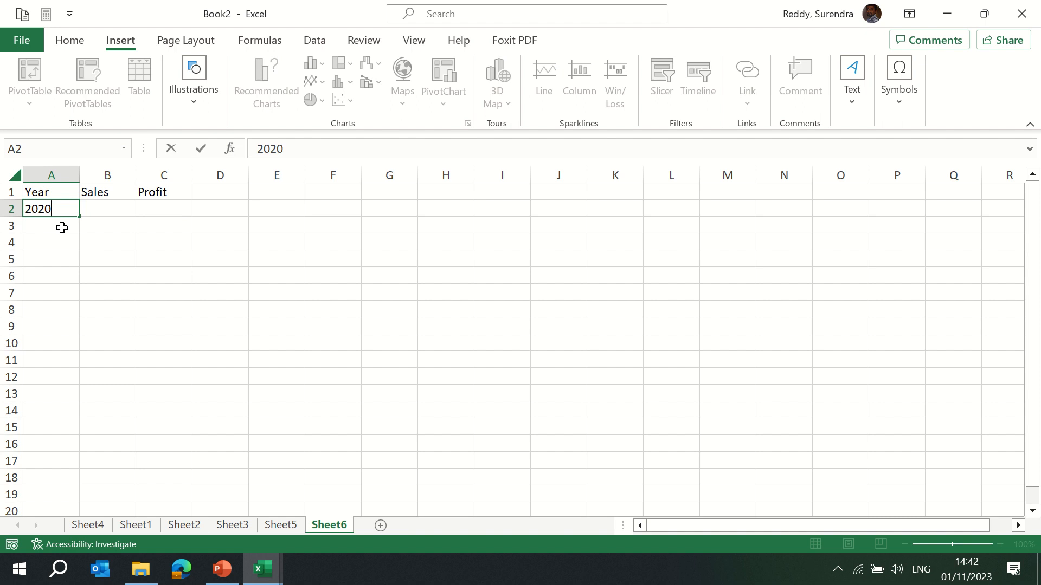
text(0)
key(Return)
text(2021)
key(Return)
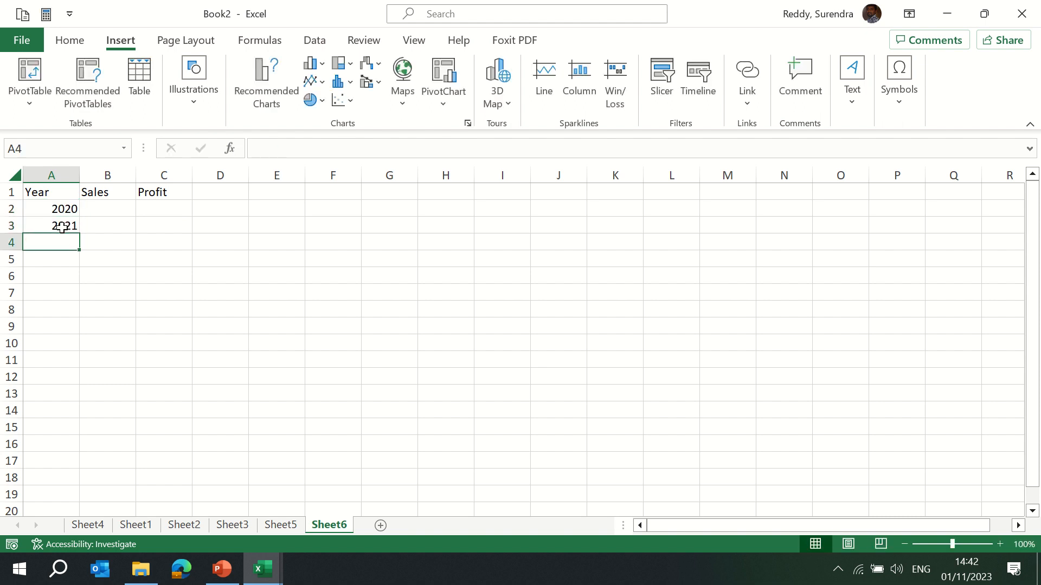
text(2021)
key(Return)
key(Up)
text(2022)
key(Return)
text(2023)
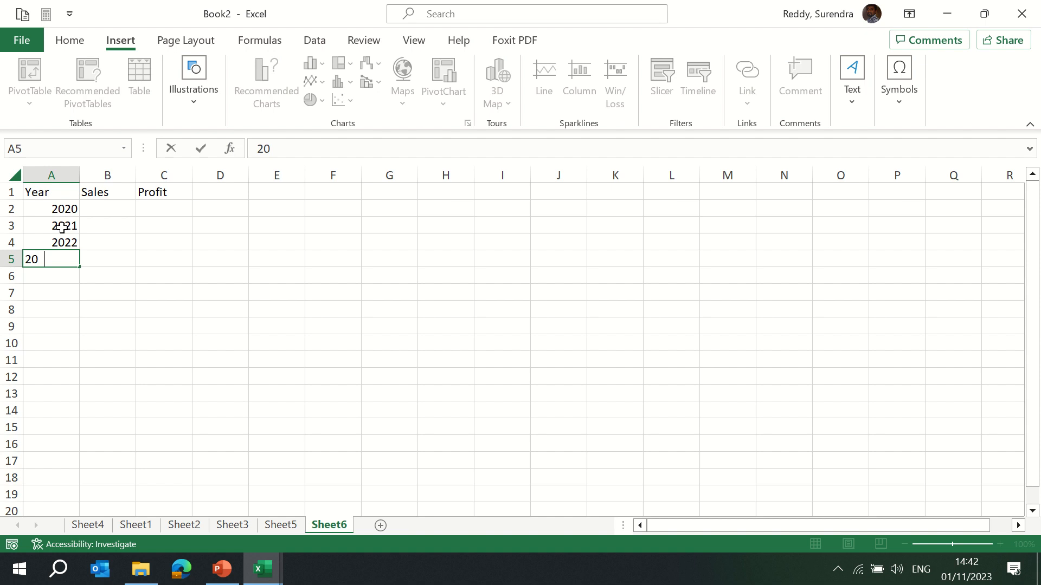
key(Return)
key(Up)
key(Up)
key(Right)
key(Up)
key(Up)
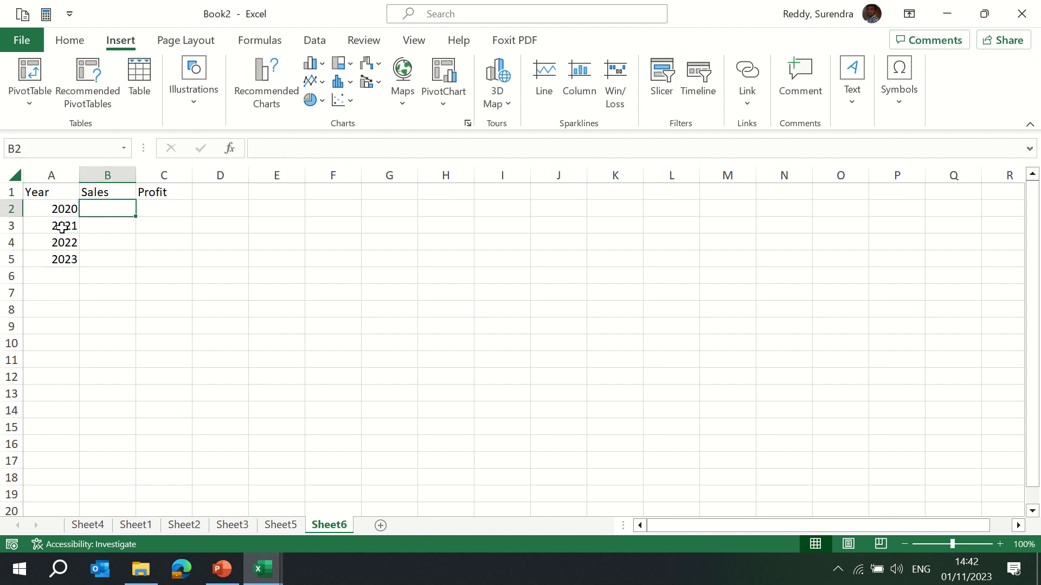
Enter the Sales values 300, 280, 400 and 450 for the four years.
text(300)
key(Return)
text(1)
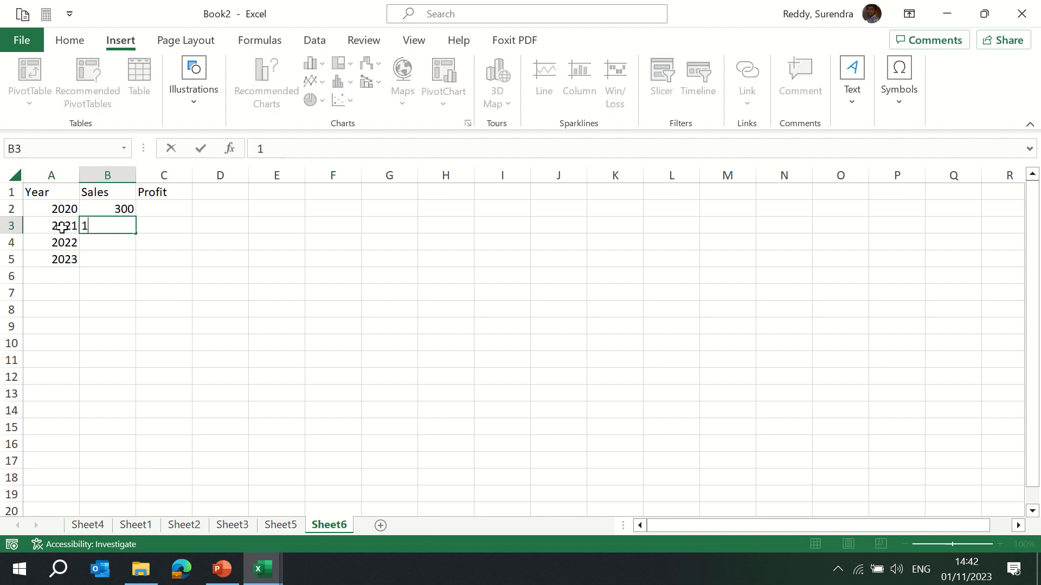
key(Escape)
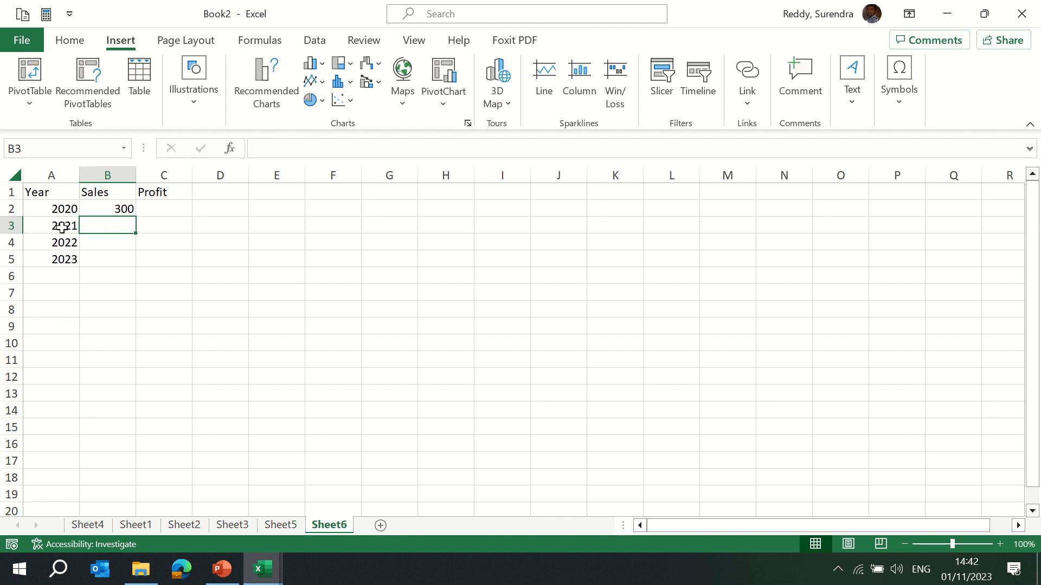
text(280)
key(Return)
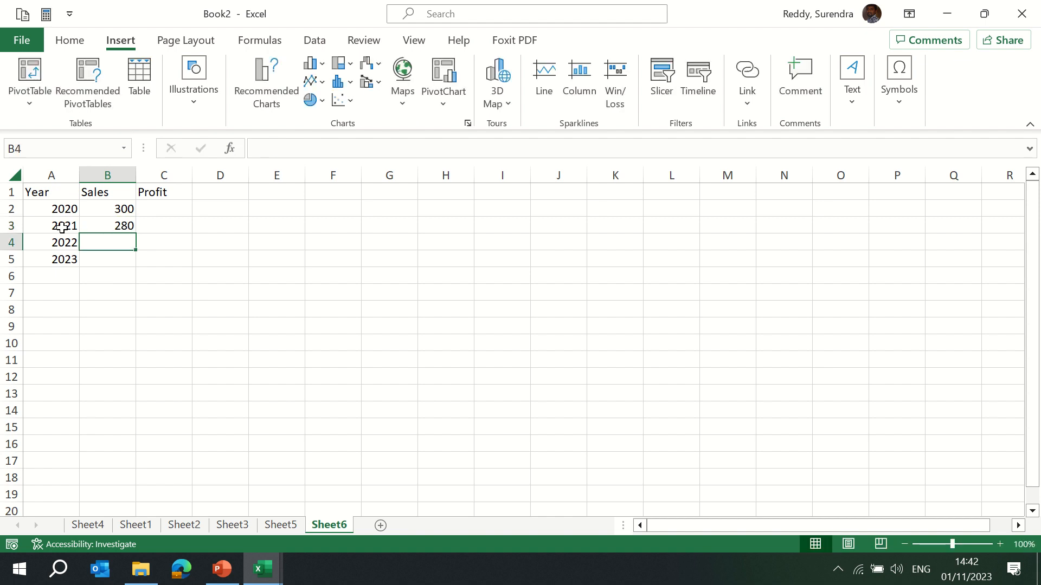
text(400)
key(Return)
text(450)
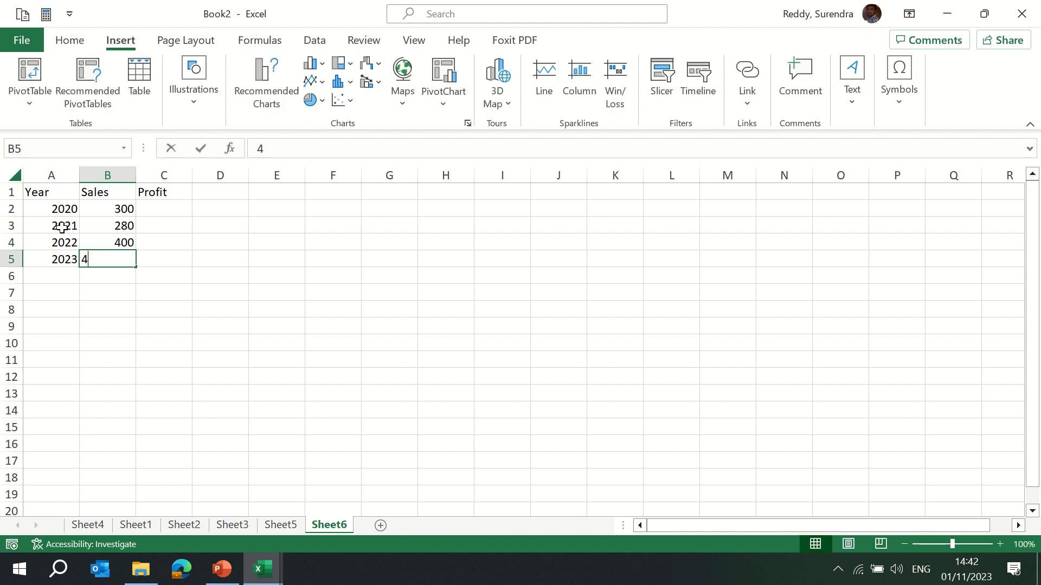
key(Return)
key(ctrl+Up)
key(ctrl+Up)
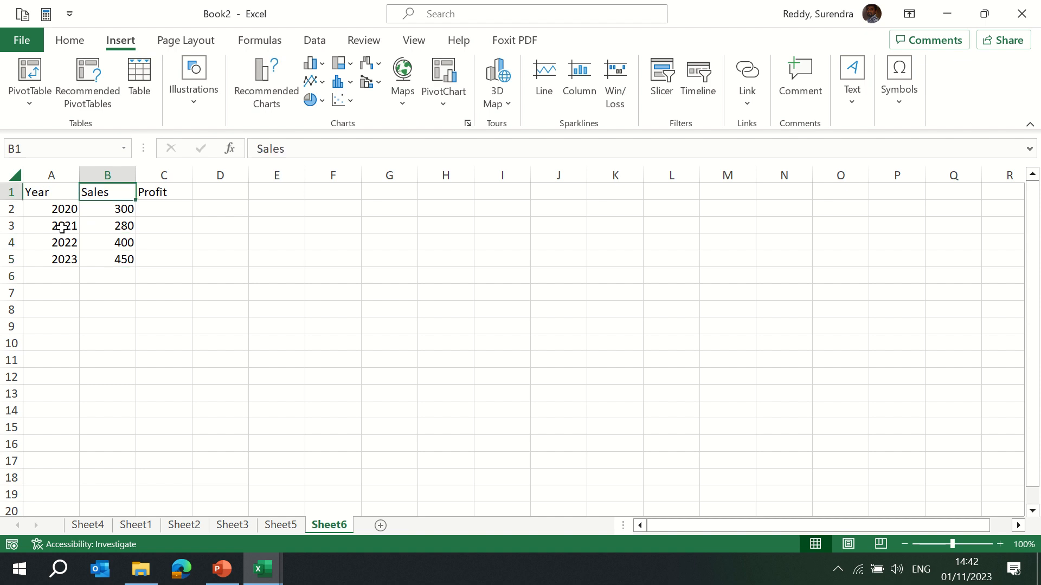
Enter the Profit values 150, 180, 280 and 300 for the four years.
key(Down)
key(Right)
text(150)
key(Return)
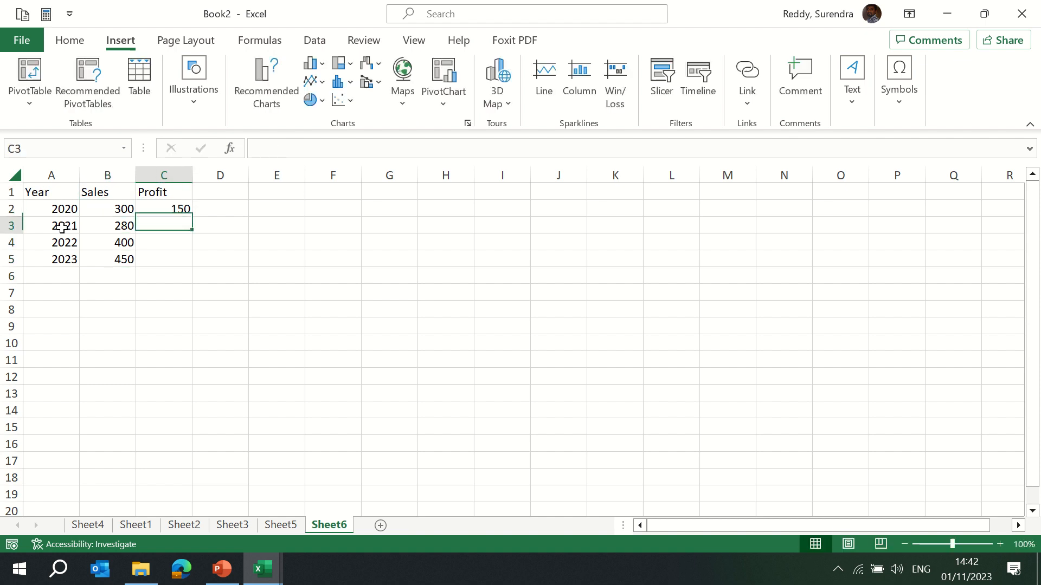
text(180)
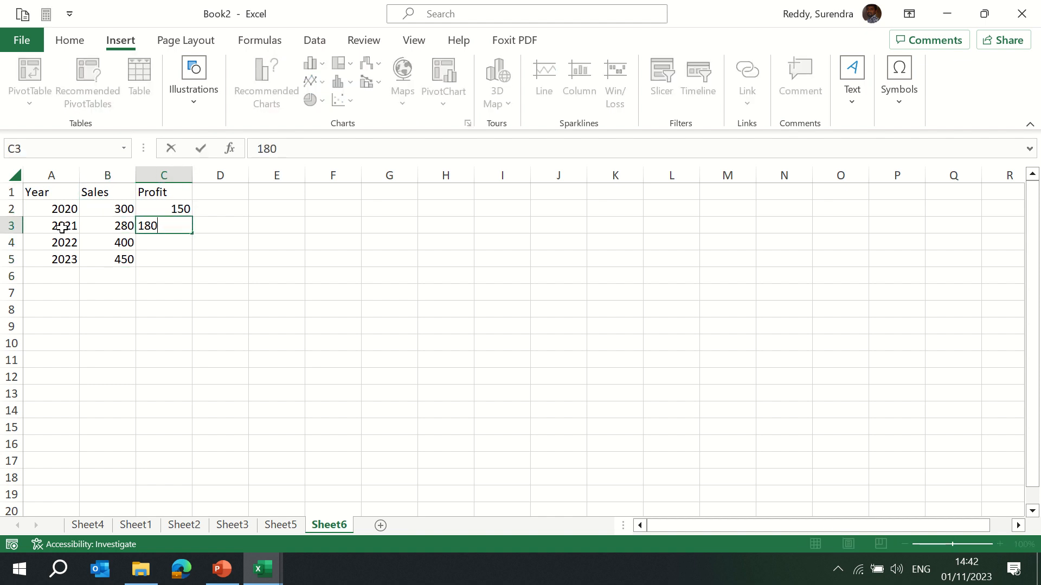
key(Return)
text(280)
key(ctrl+Return)
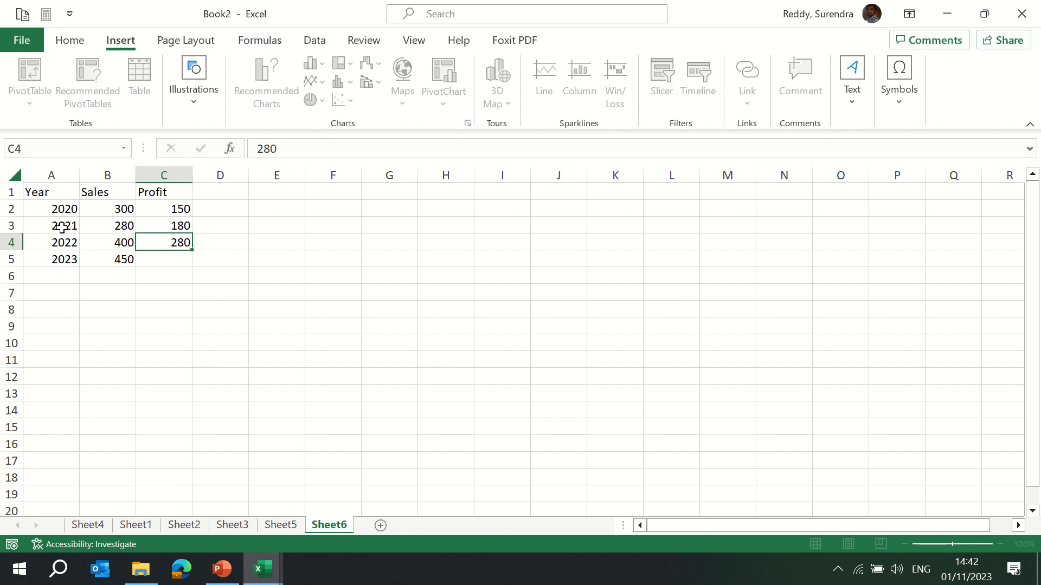
key(Return)
text(2)
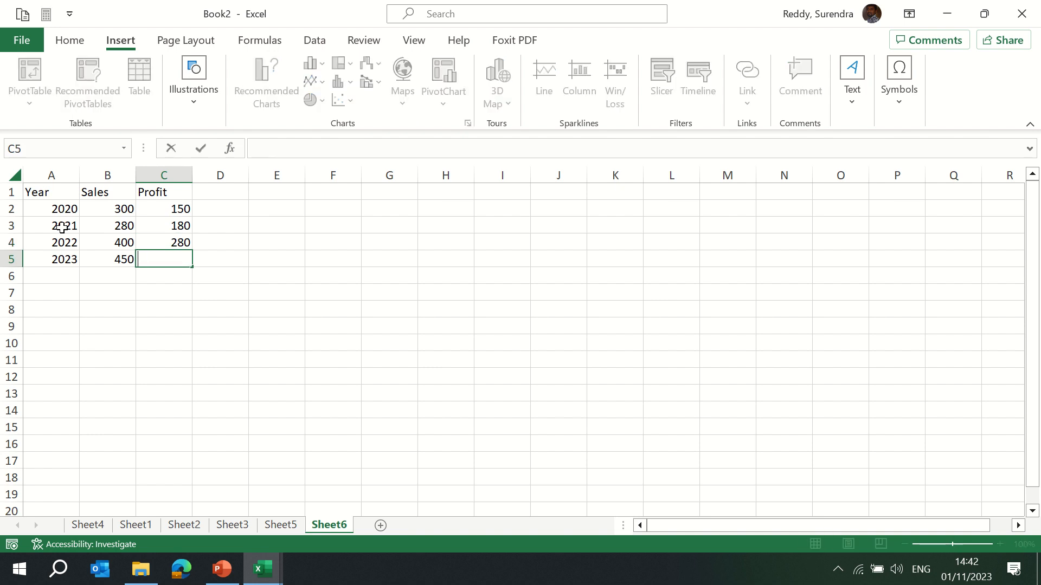
key(BackSpace)
text(300)
key(Return)
key(ctrl+Up)
key(ctrl+Up)
key(ctrl+Left)
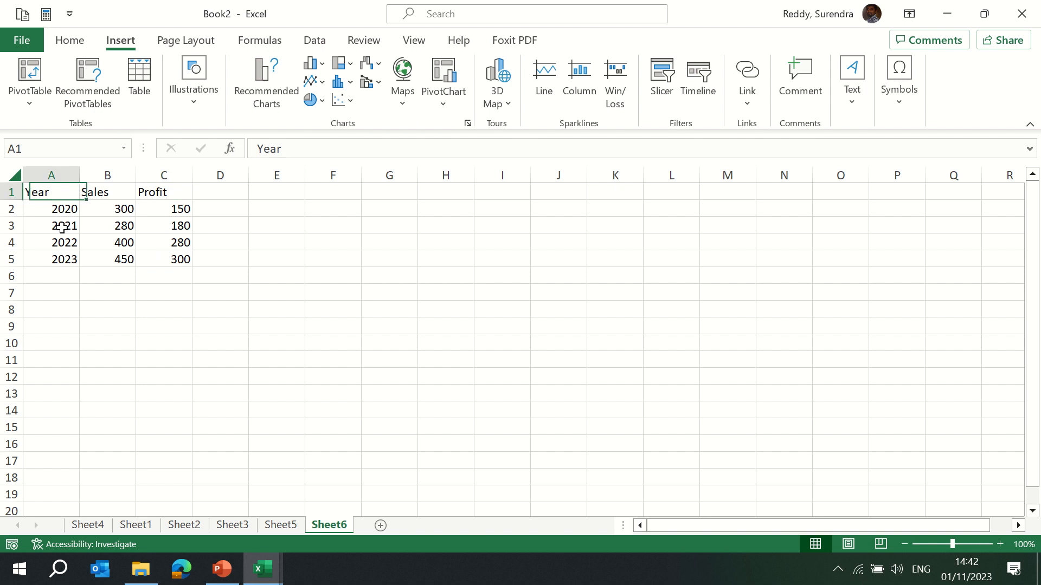
Select the Year, Sales and Profit table and insert a recommended Clustered Column chart, moving it beside the data.
key(ctrl+shift+Right)
key(ctrl+shift+Down)
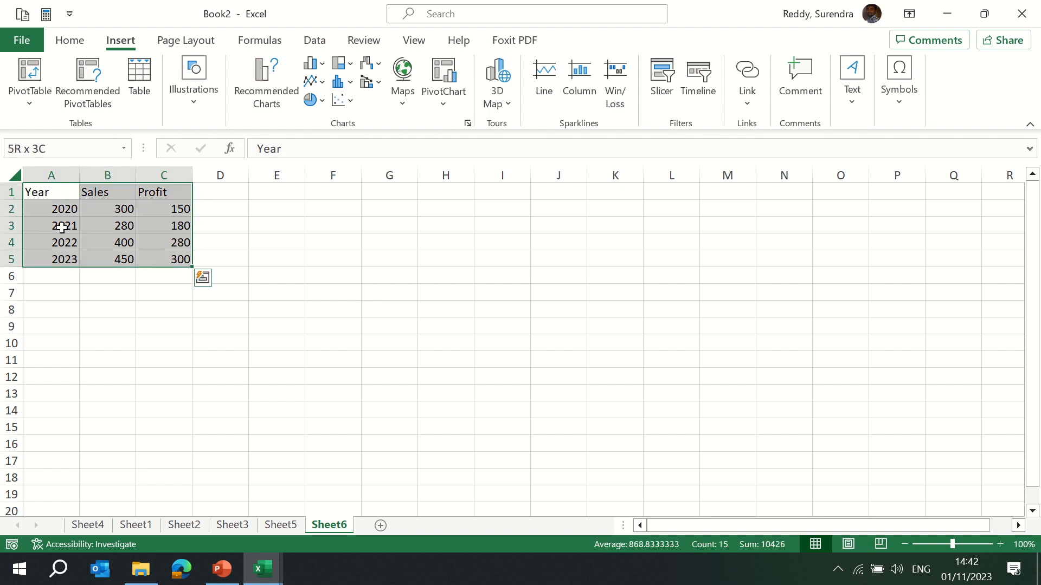
click(271, 95)
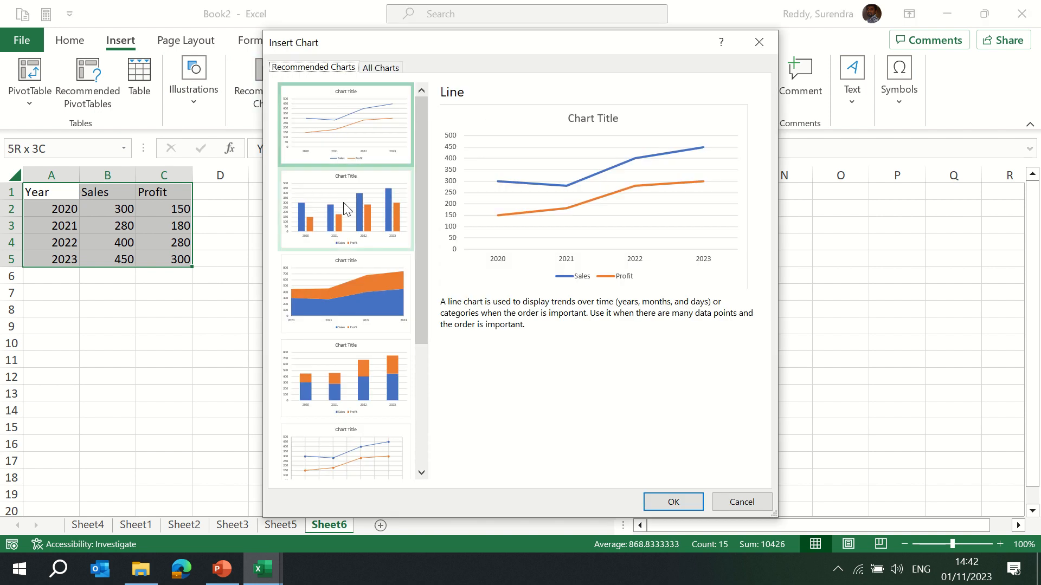
click(348, 216)
click(350, 304)
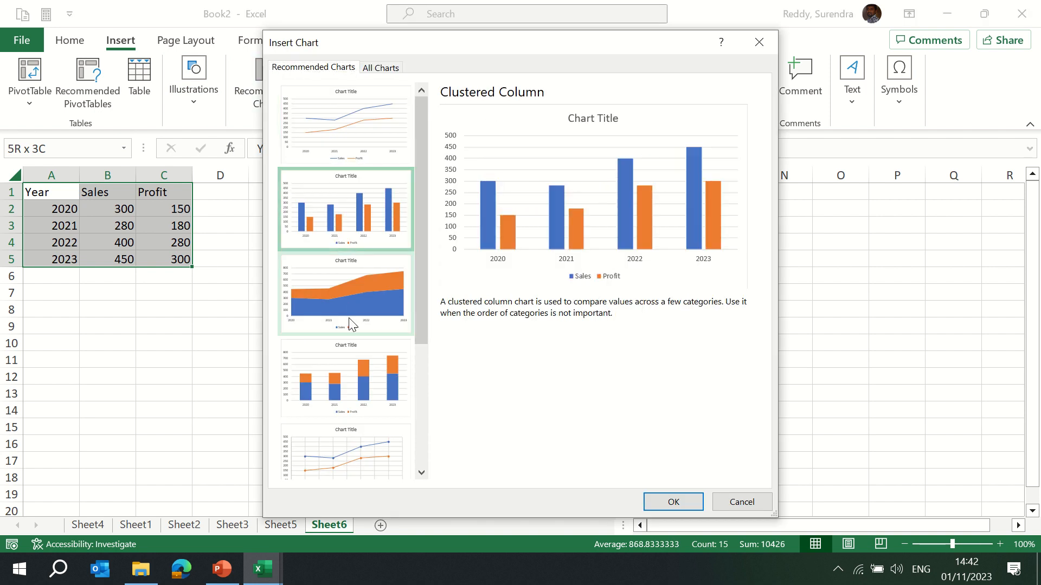
click(350, 390)
click(315, 204)
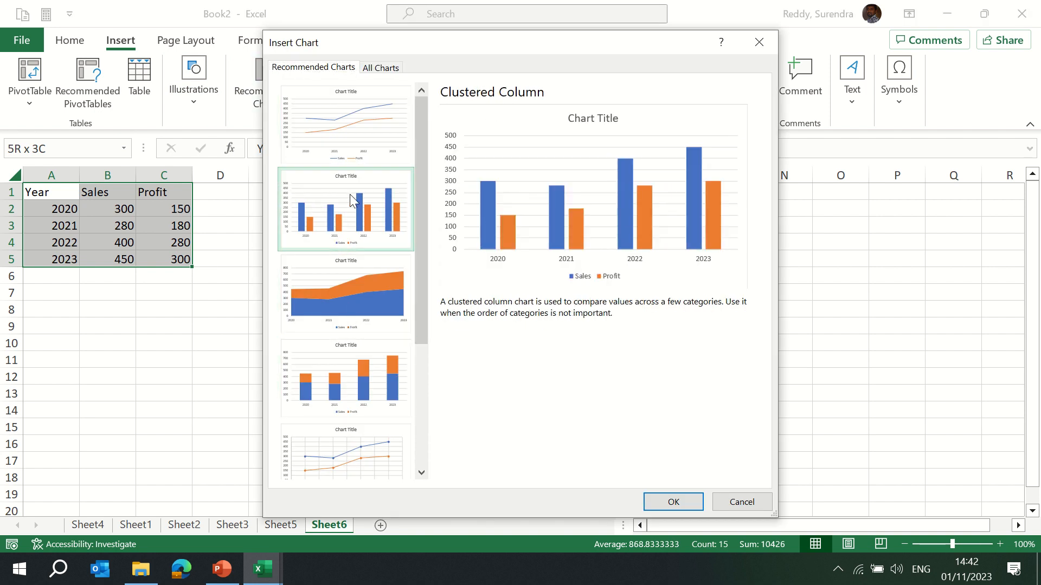
click(645, 502)
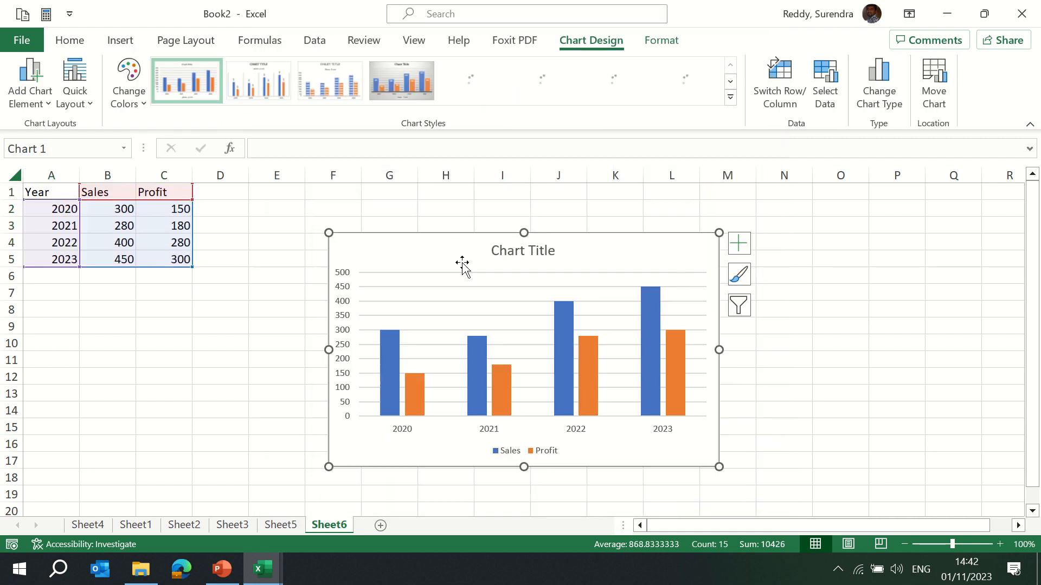
drag(429, 246, 392, 236)
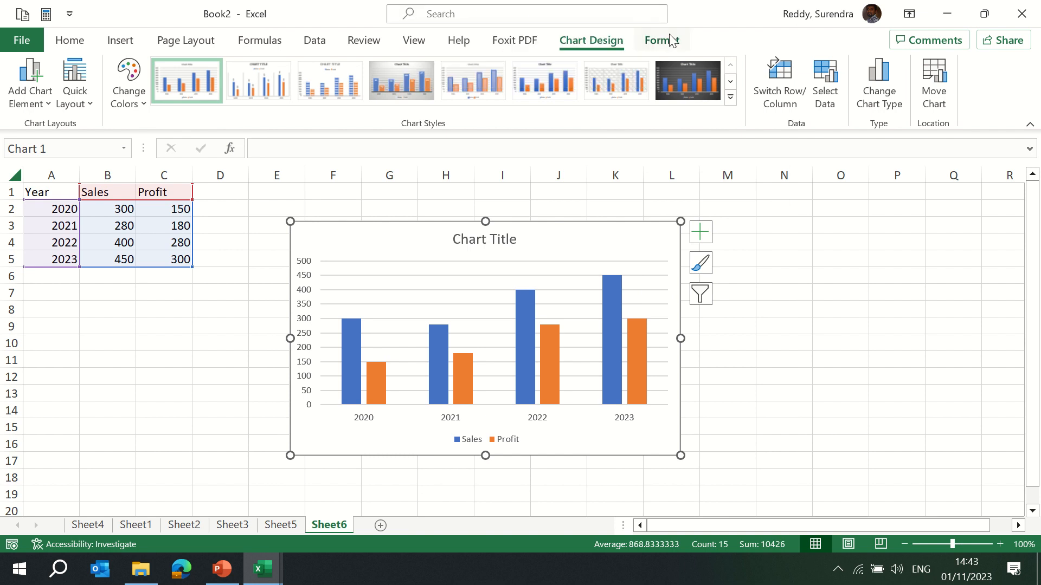
Apply the dark chart style to the Sales and Profit column chart.
click(731, 97)
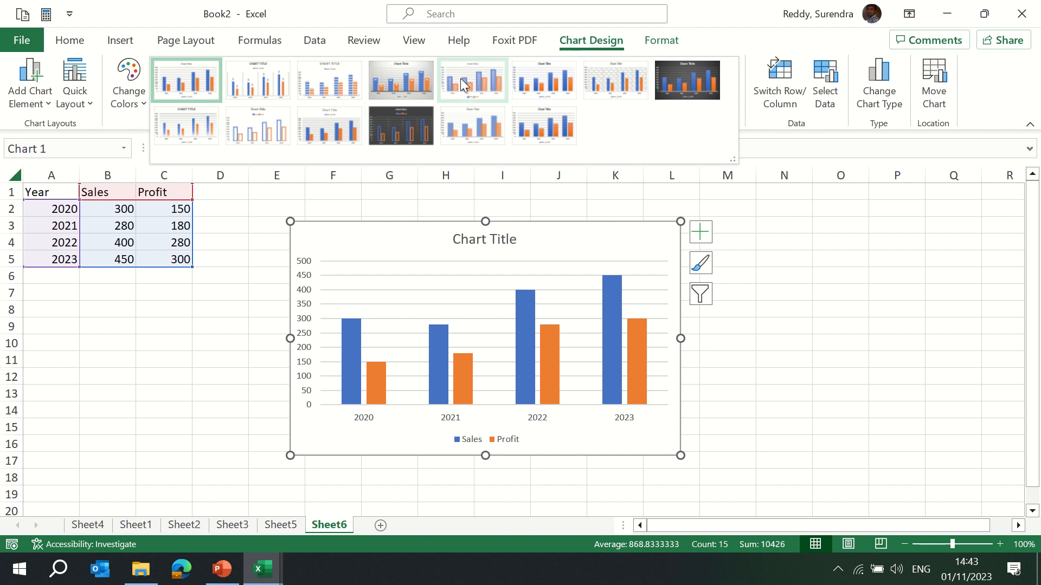
click(321, 80)
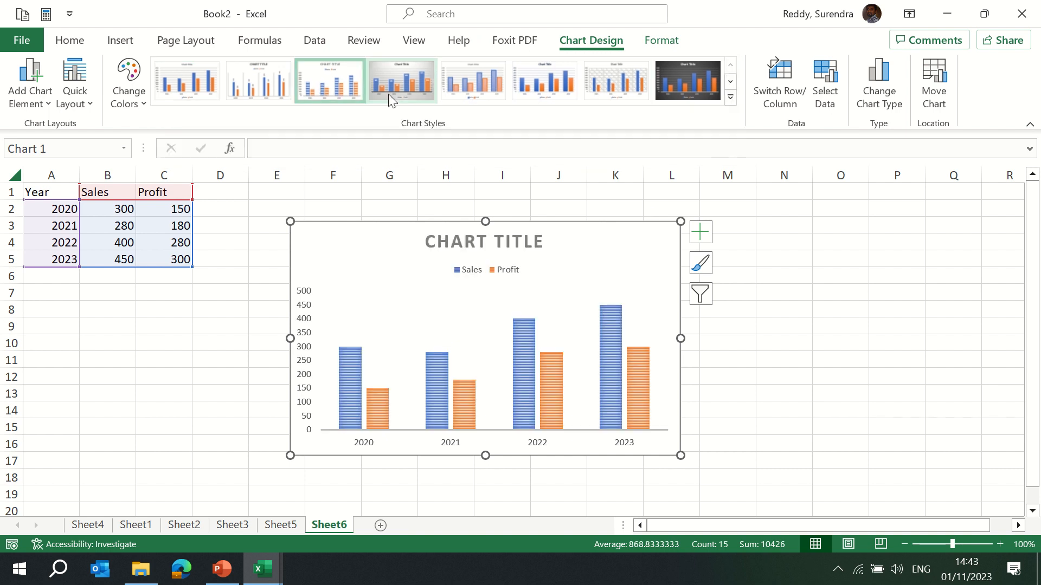
click(689, 86)
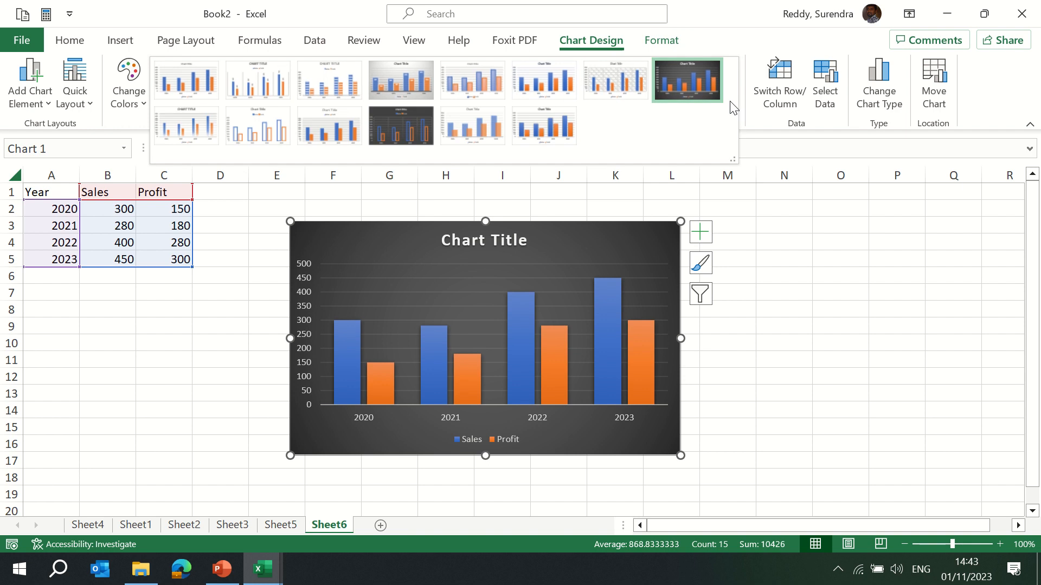
Rename the chart title to "Sales vs Profit".
double_click(444, 240)
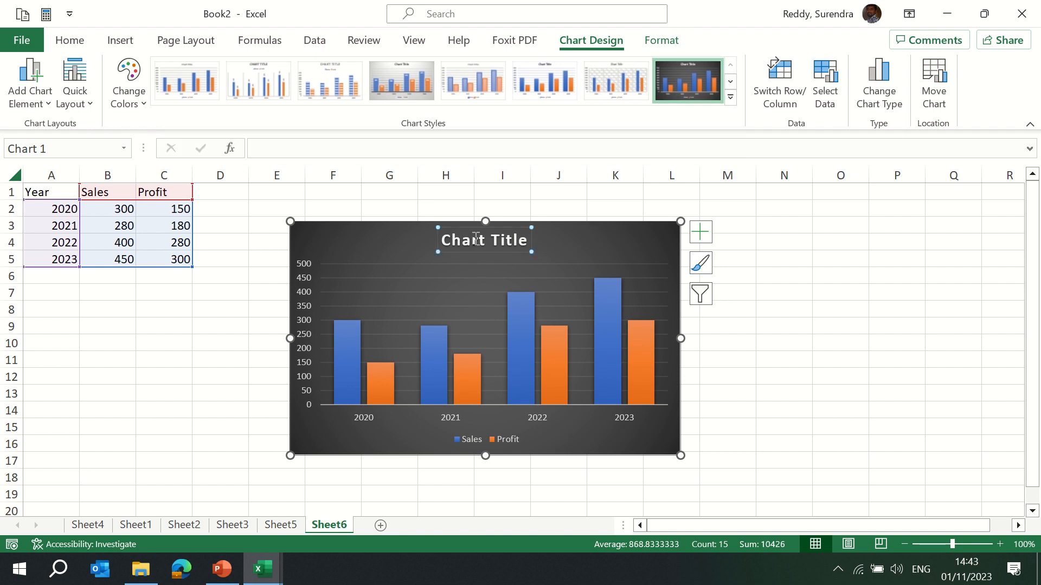
triple_click(475, 242)
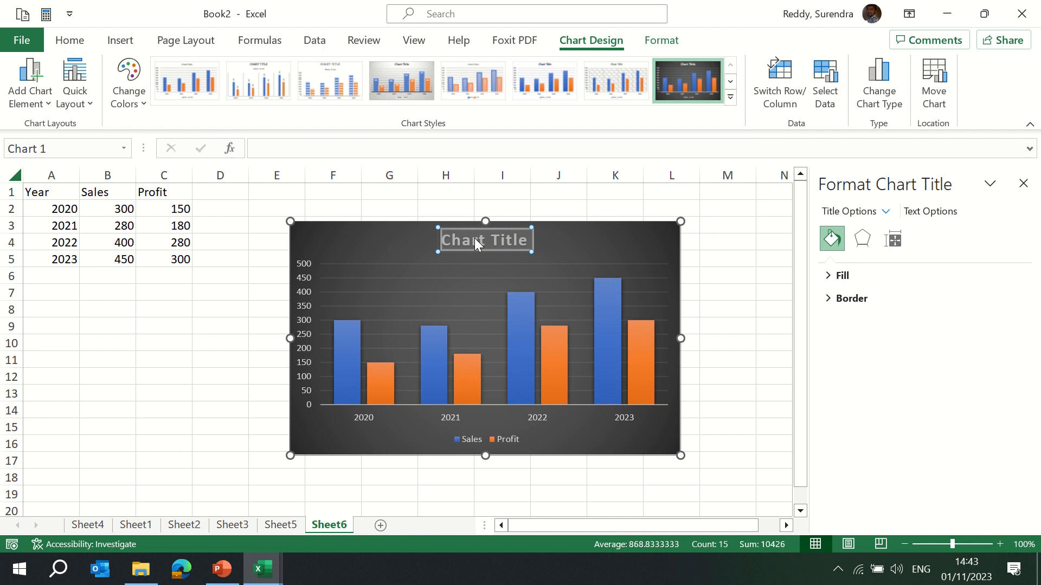
text(Sal)
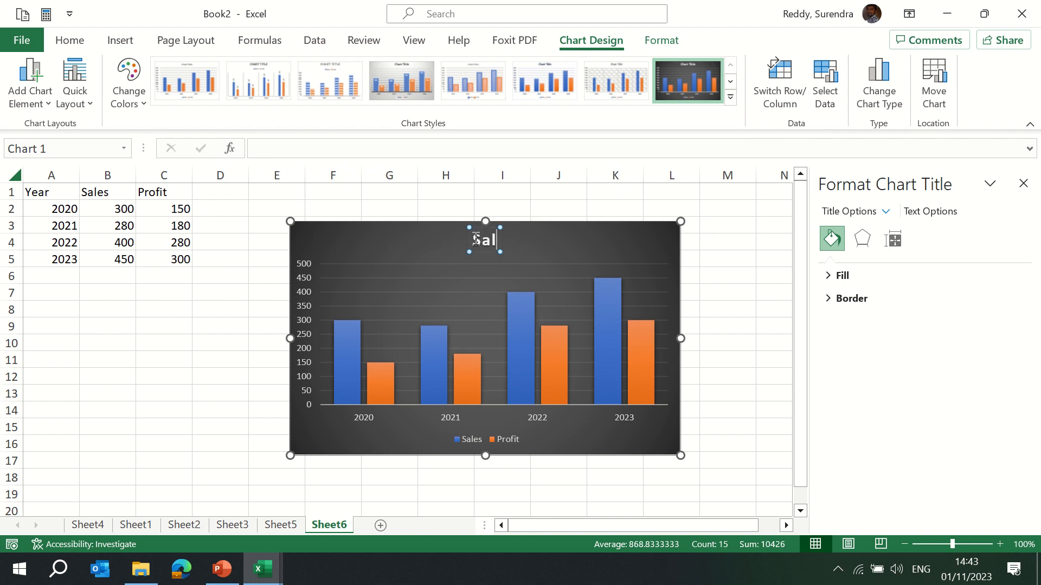
text(es vs Profi)
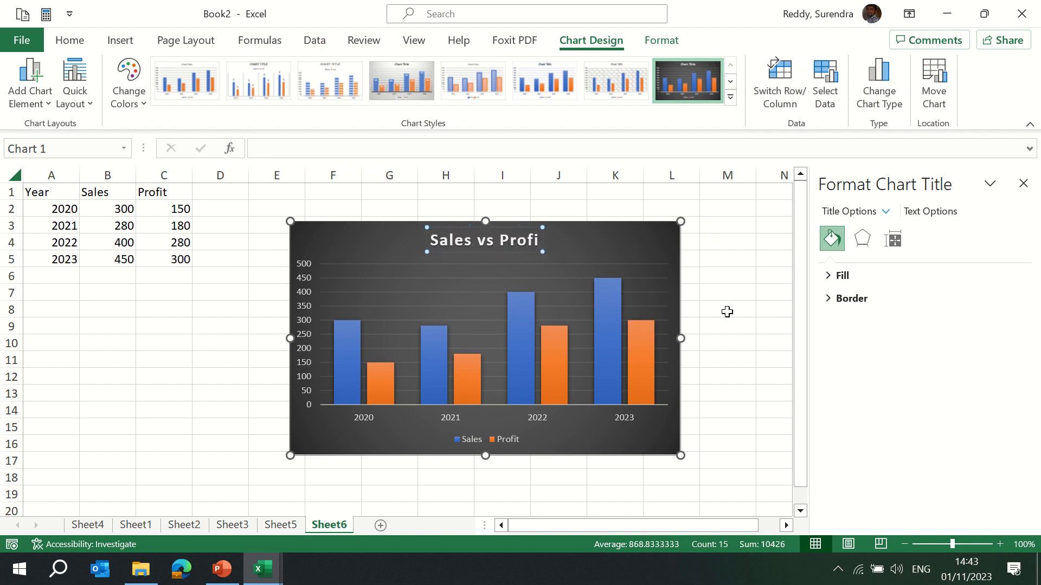
text(t)
click(745, 250)
Apply an orange shape style to the chart area and set its fill to the dark blue theme colour.
click(576, 229)
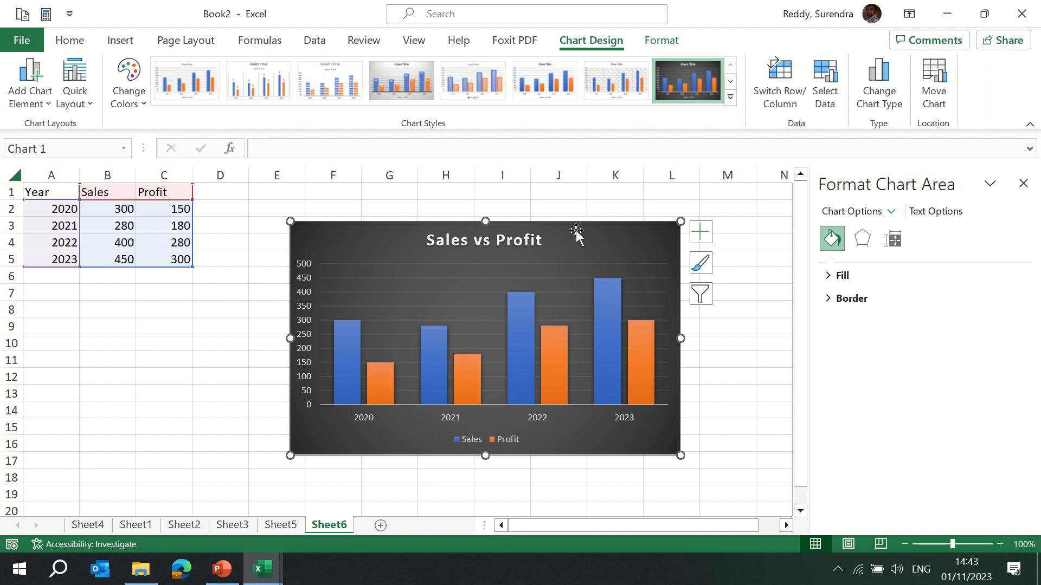
click(662, 41)
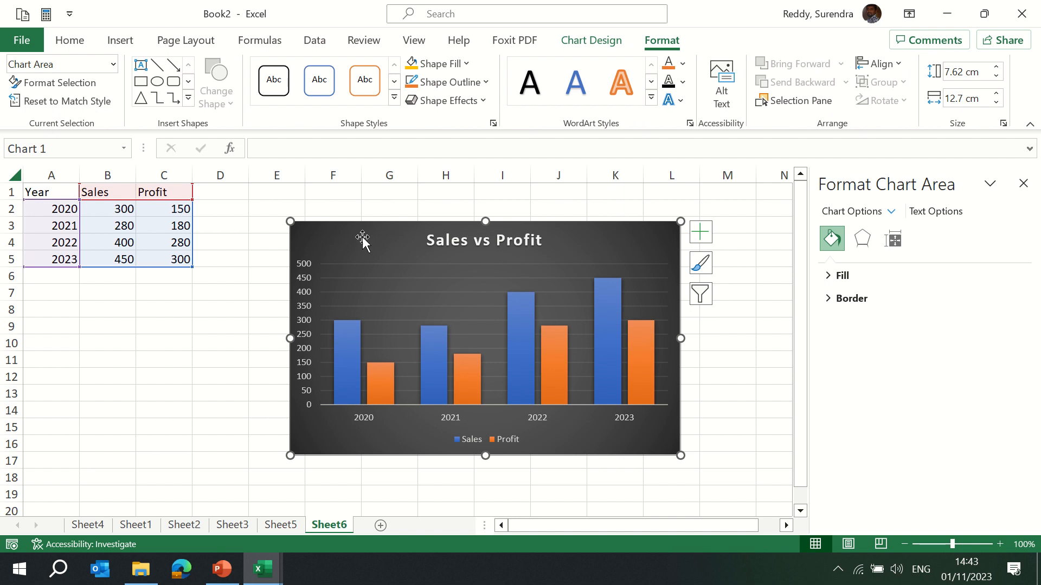
click(394, 98)
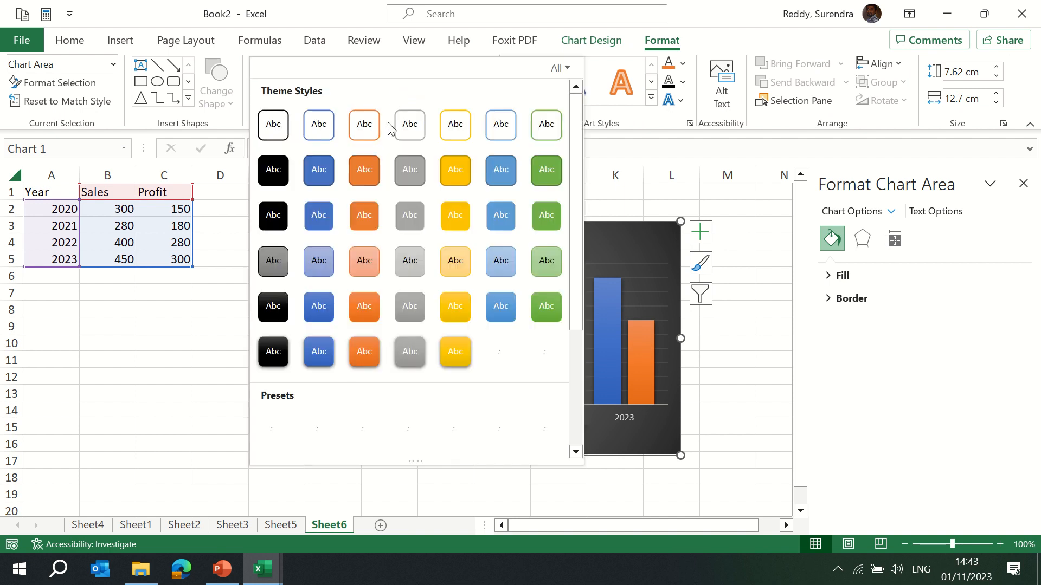
click(358, 174)
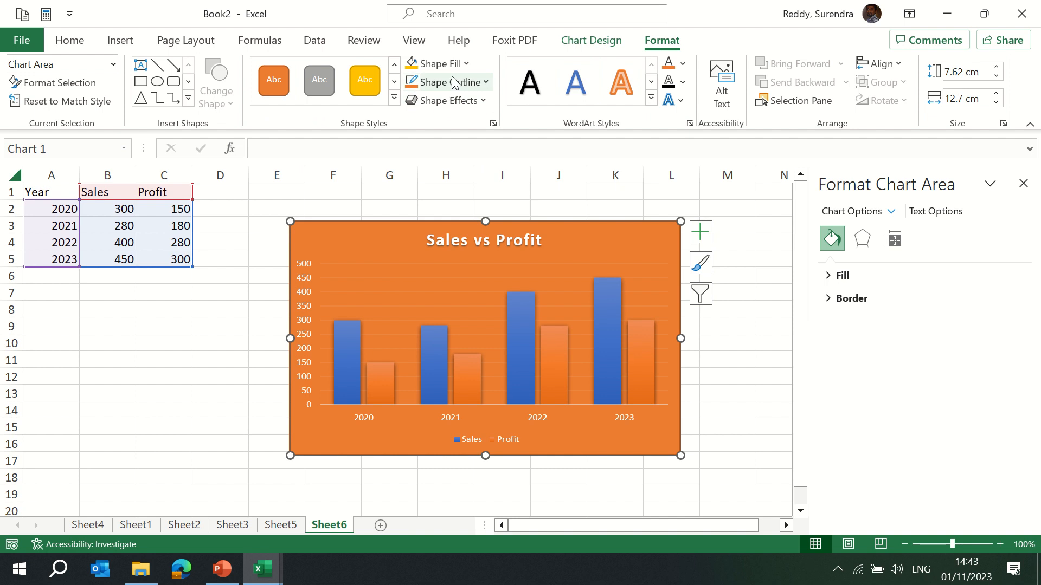
click(464, 64)
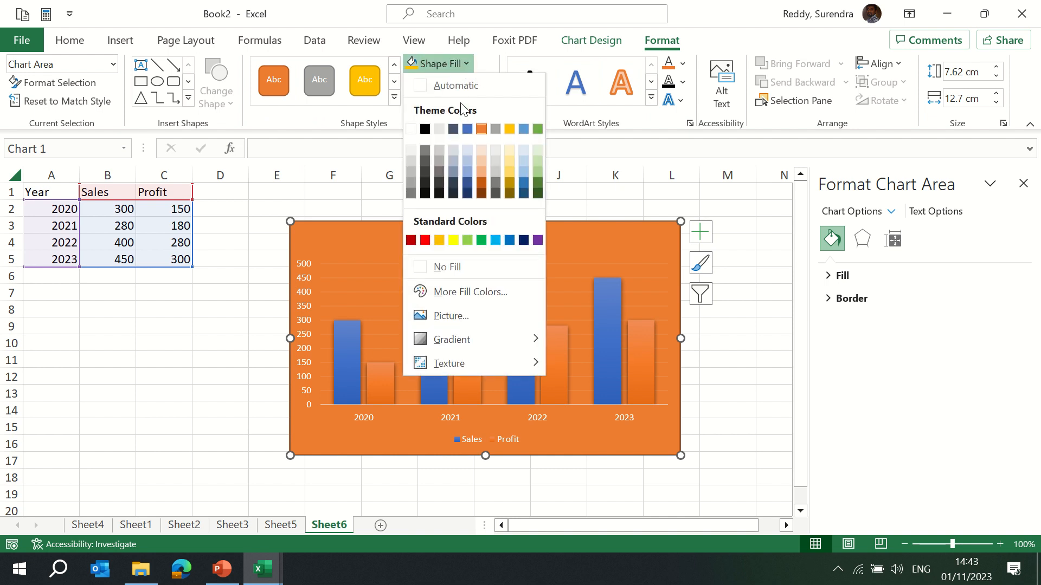
click(454, 128)
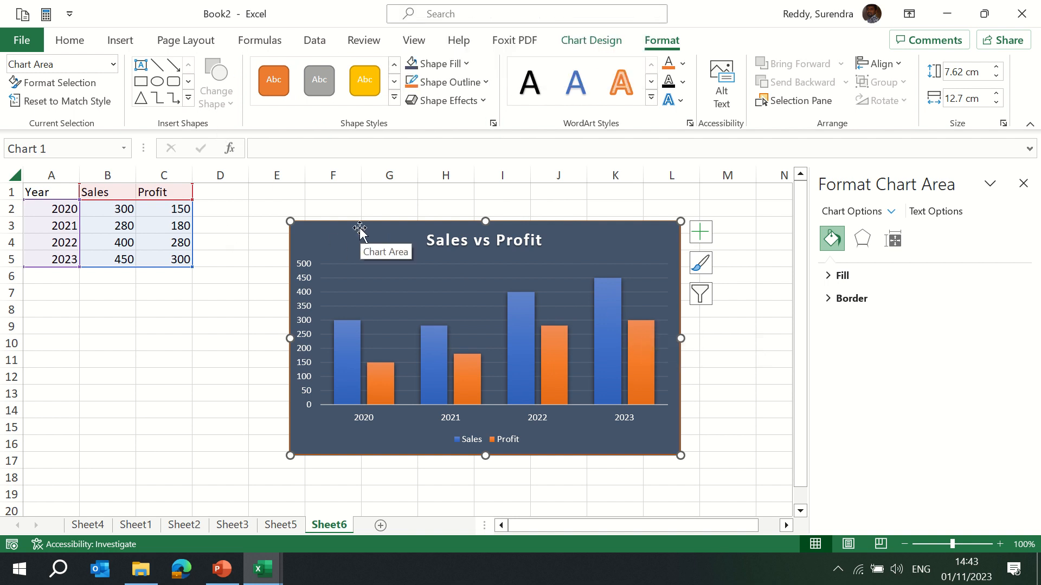
Review the column chart types in the chart type dialog, close it, and delete the Sales vs Profit chart.
click(117, 45)
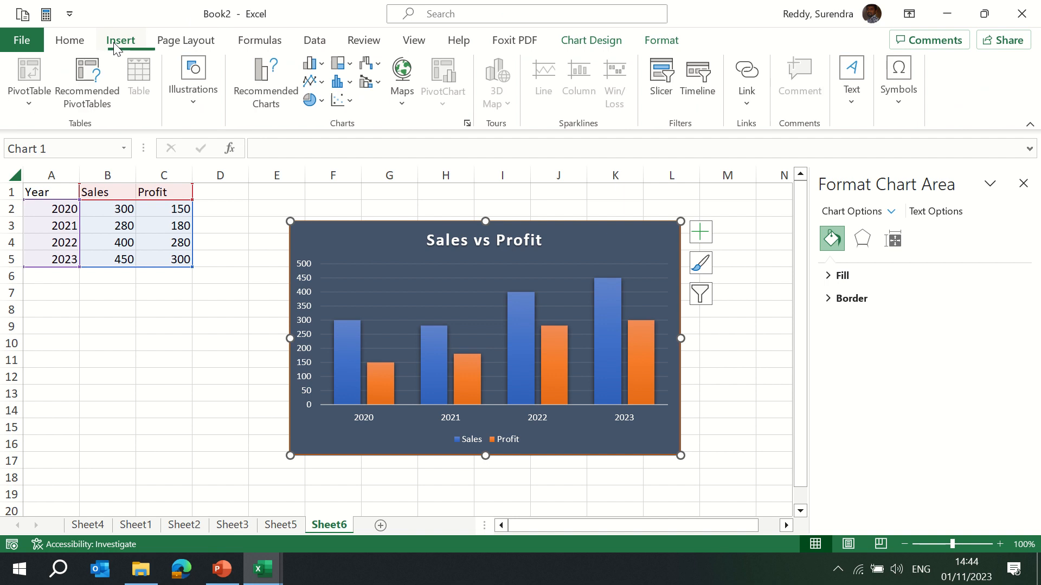
click(265, 110)
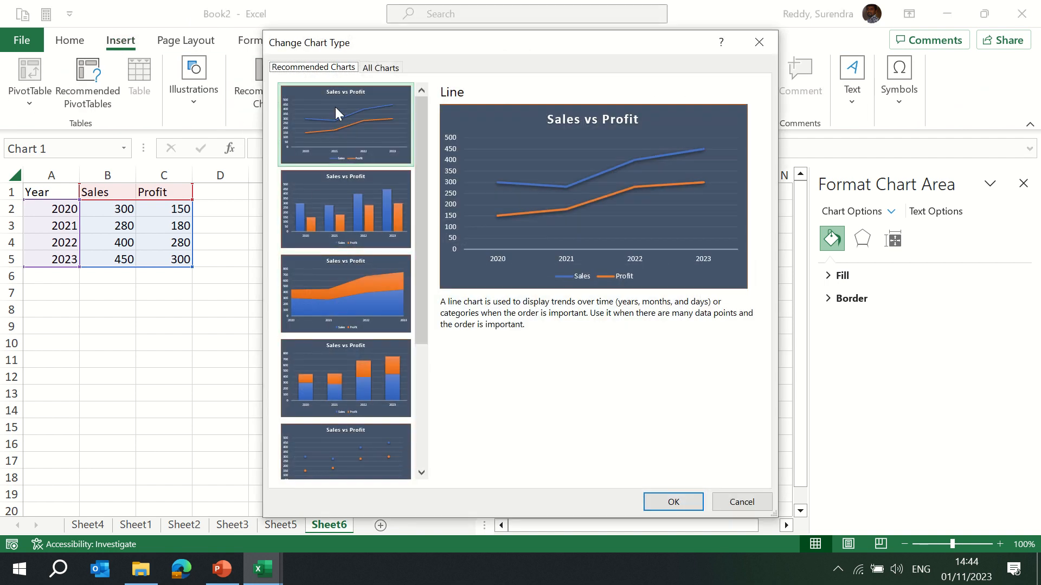
click(386, 70)
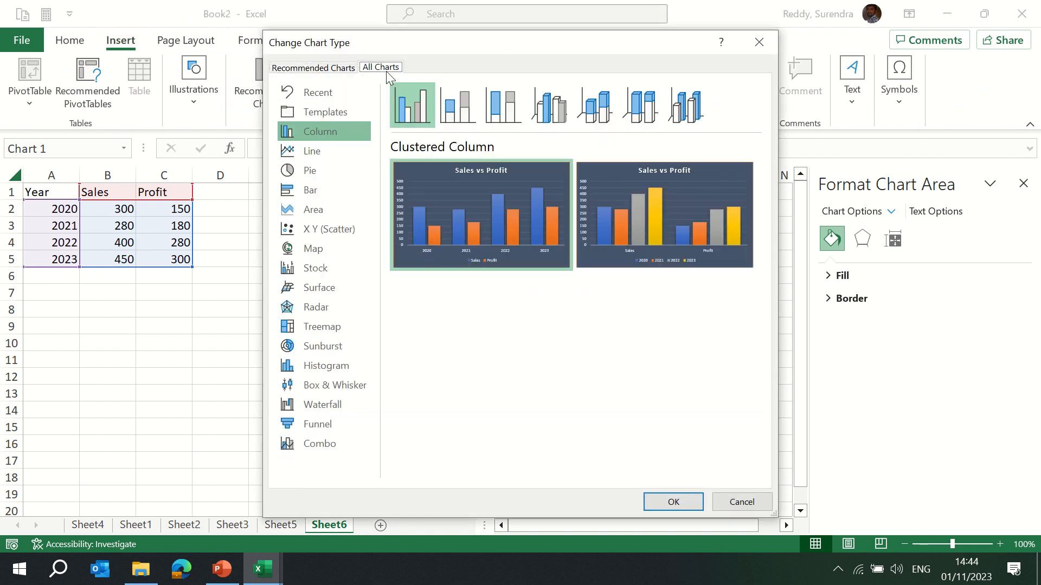
click(757, 42)
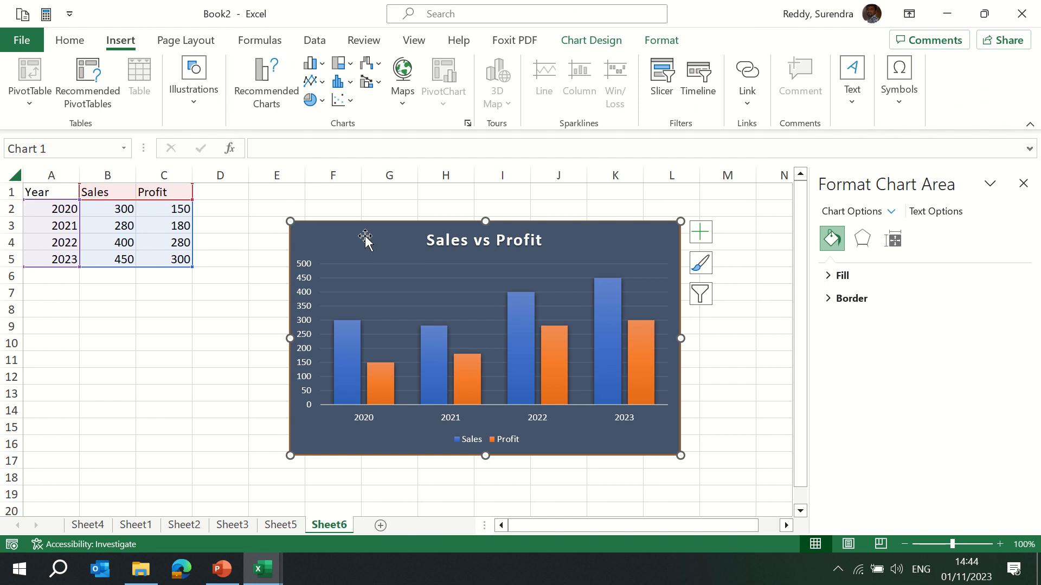
key(Delete)
click(322, 63)
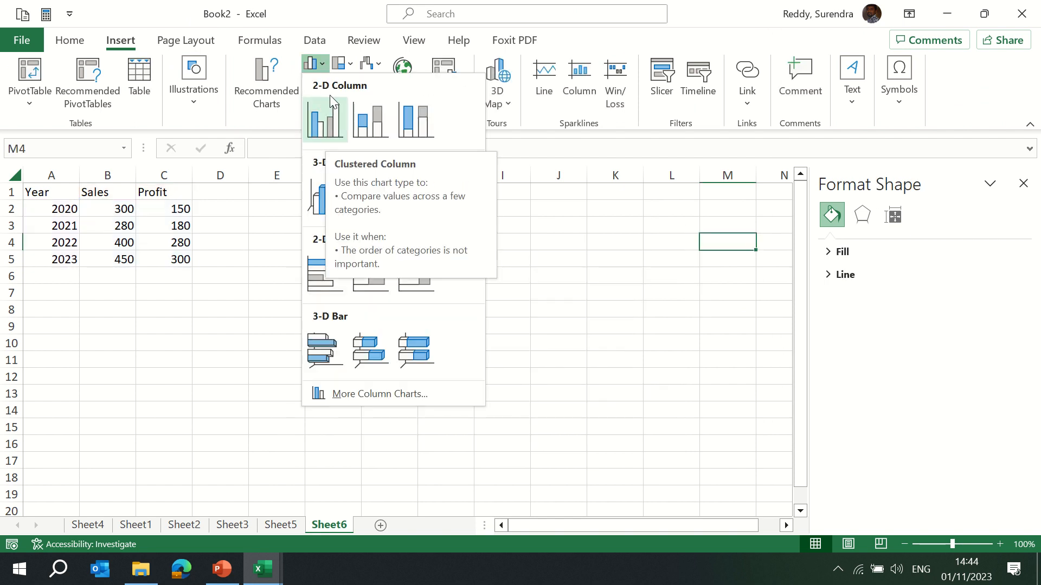
click(320, 64)
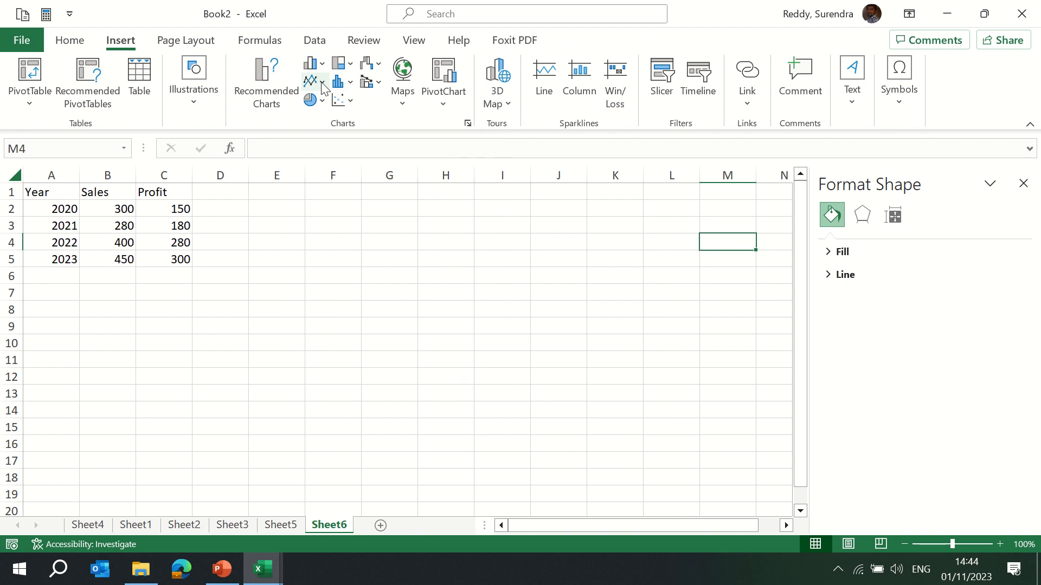
click(322, 82)
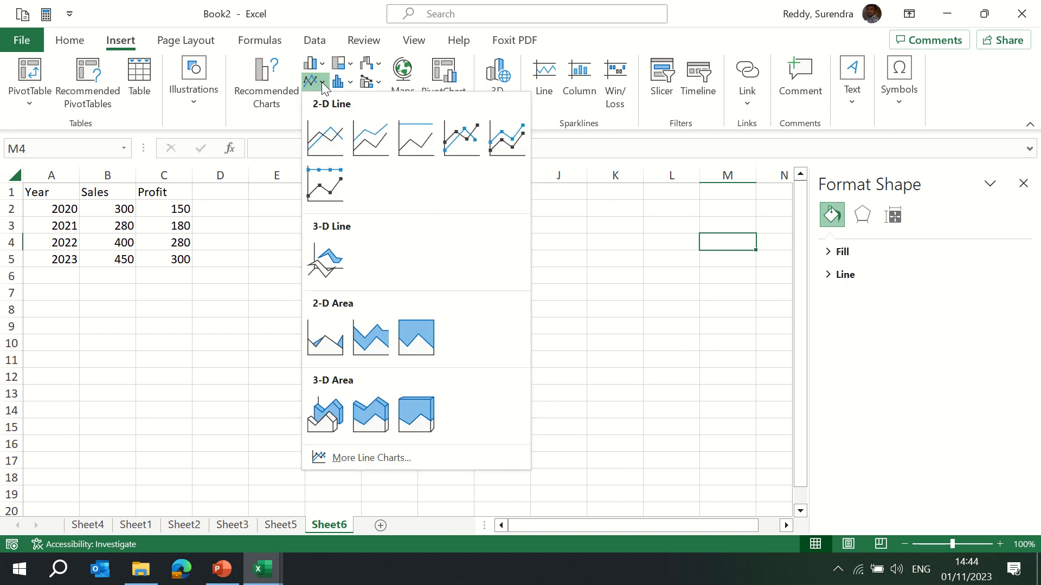
click(322, 82)
click(322, 101)
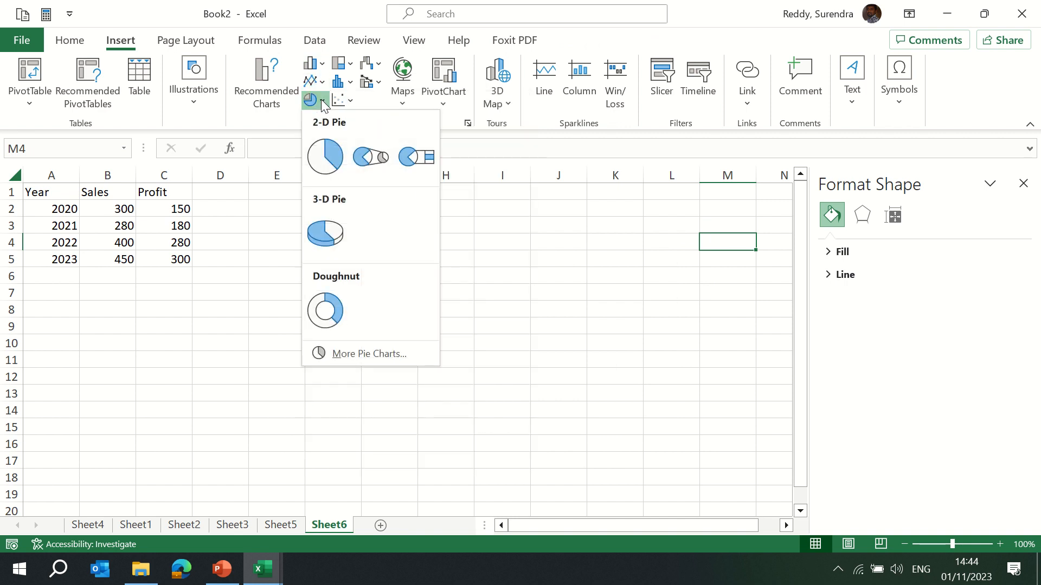
click(326, 155)
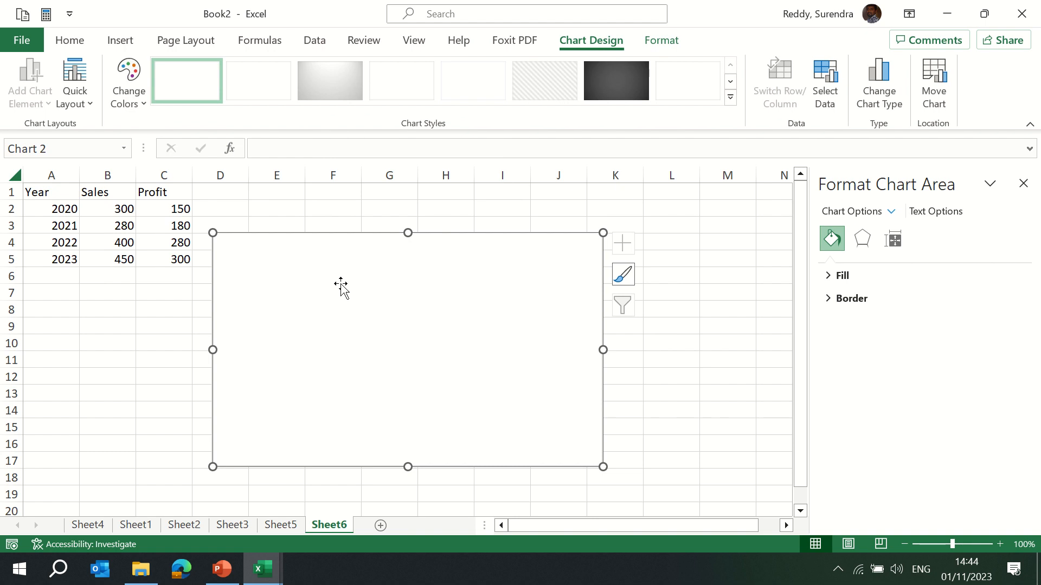
key(Delete)
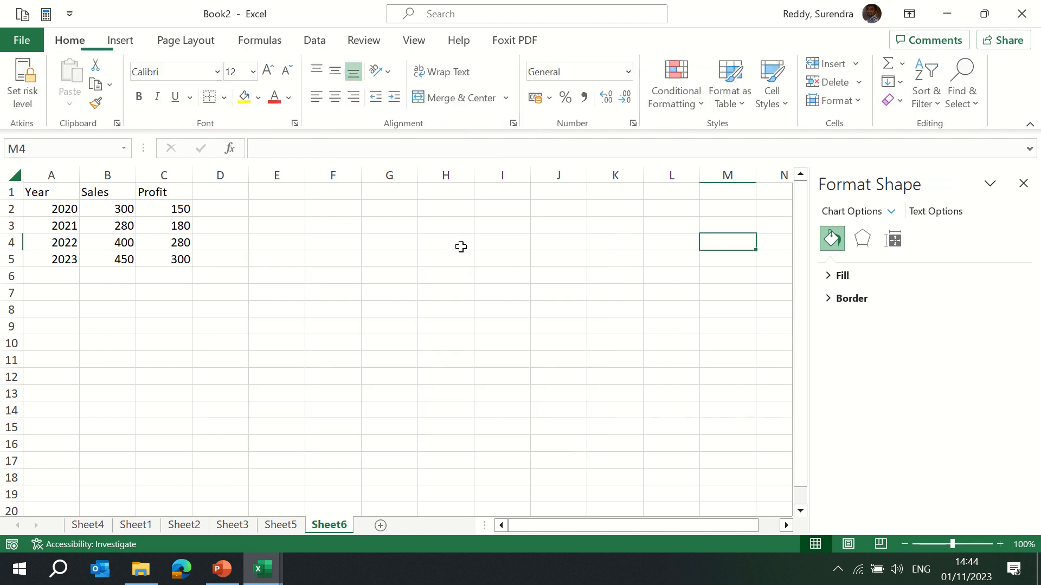
Select the Year, Sales and Profit data in A1:C5 and insert a 2-D Pie chart.
click(18, 192)
key(Right)
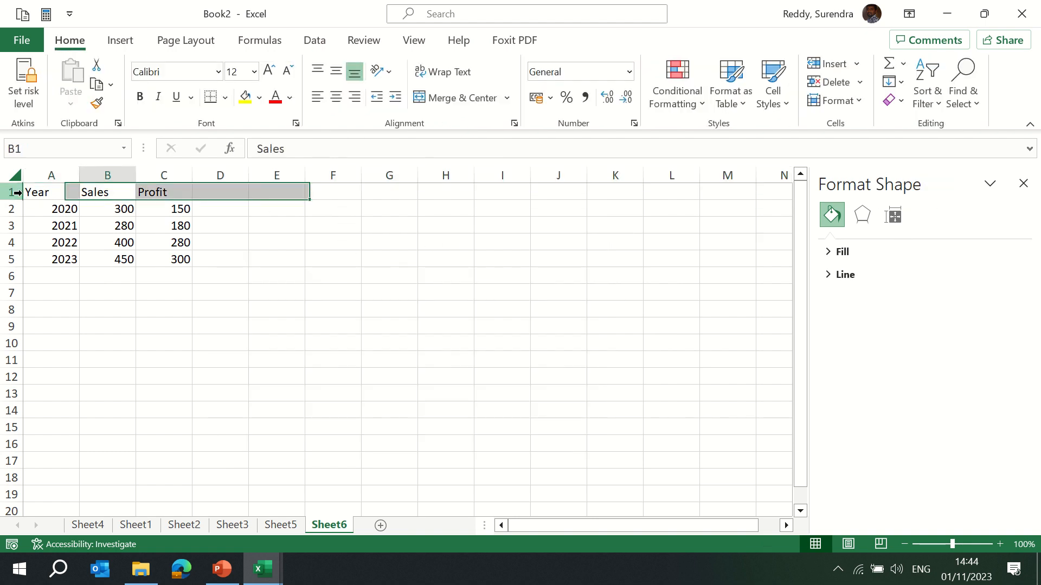
key(Left)
key(ctrl+shift+Right)
key(ctrl+shift+Down)
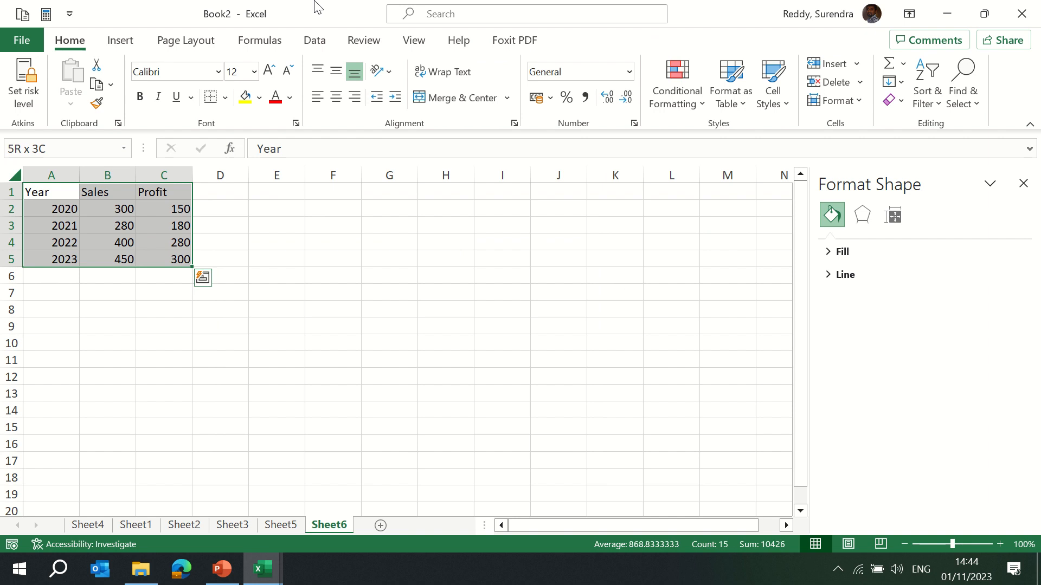
click(120, 40)
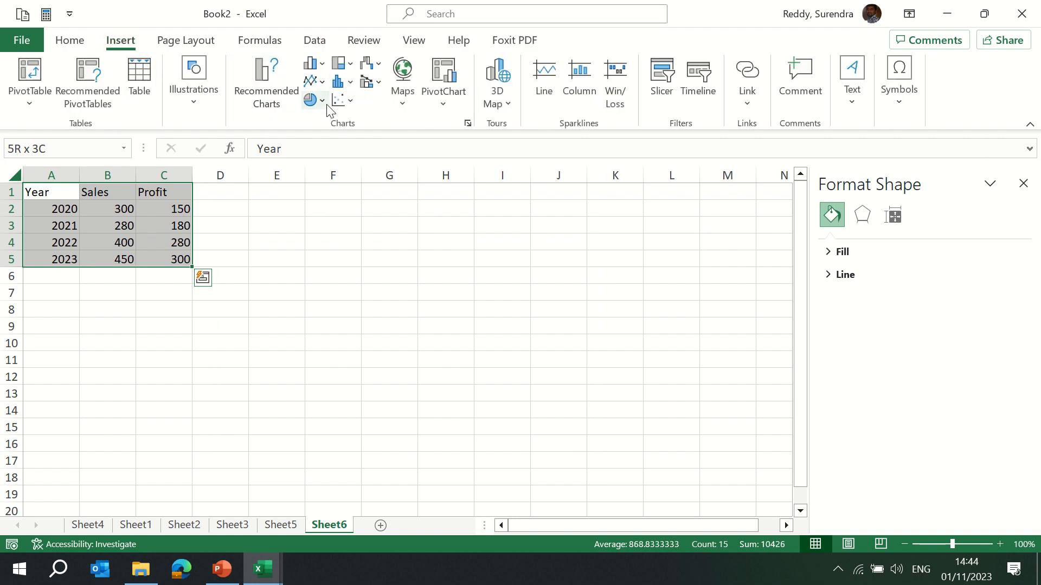
click(322, 101)
click(327, 154)
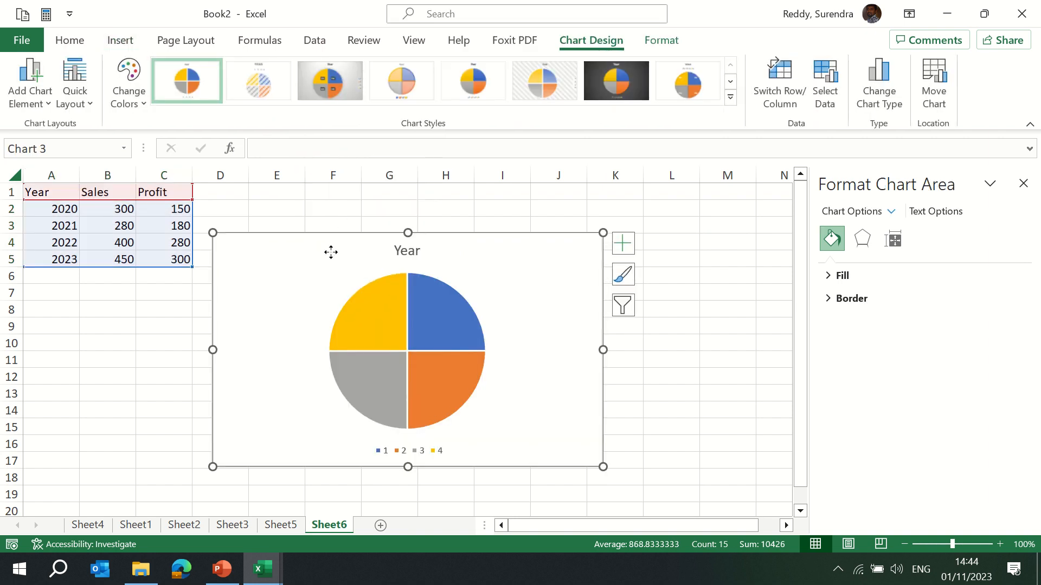
Apply a pie chart style with percentage data labels.
drag(329, 251, 334, 250)
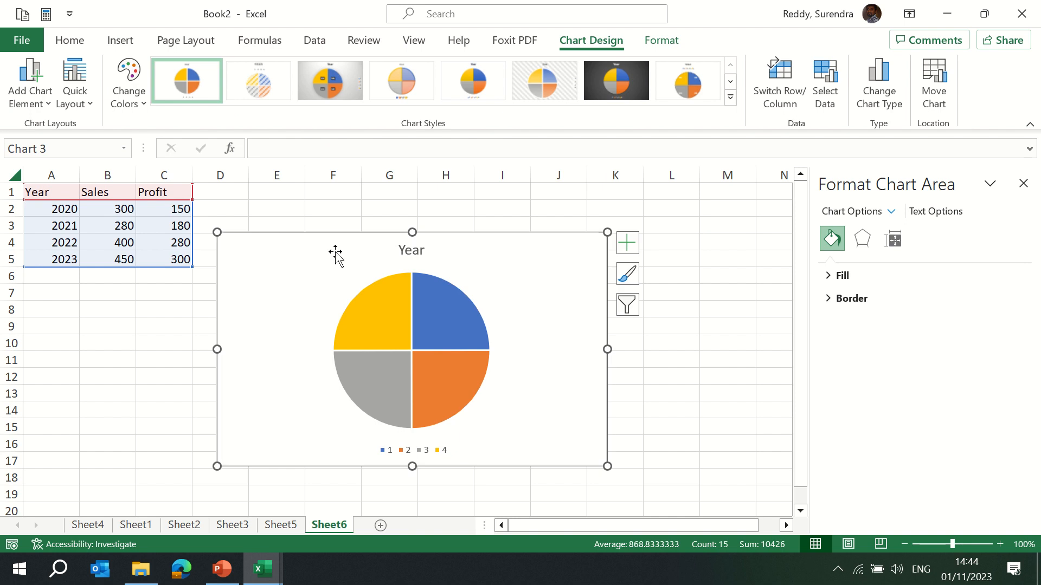
click(731, 97)
click(324, 139)
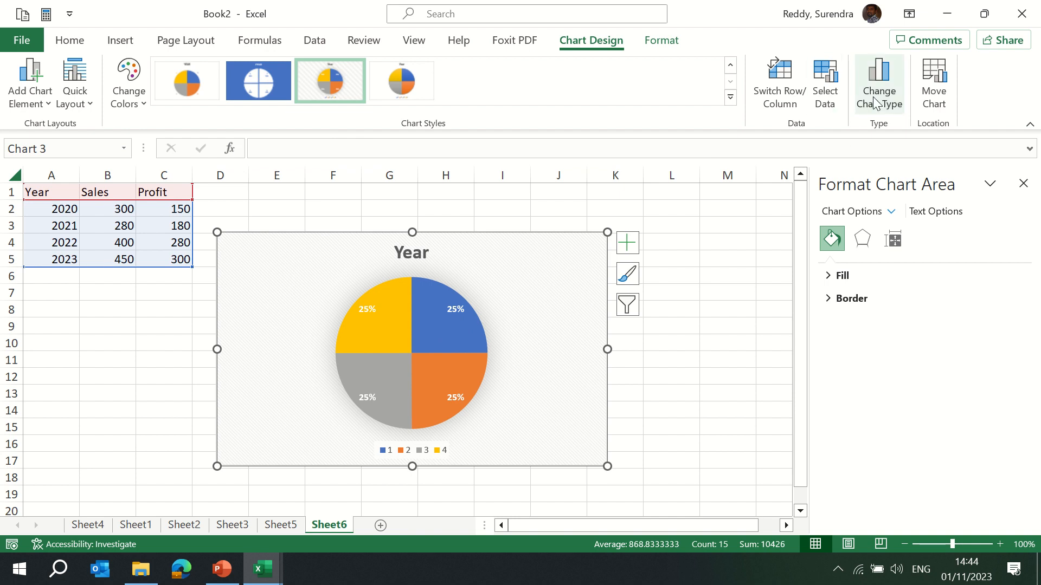
Switch the pie chart's rows and columns and set its data range to the Sales and Profit columns B1:C5.
click(777, 97)
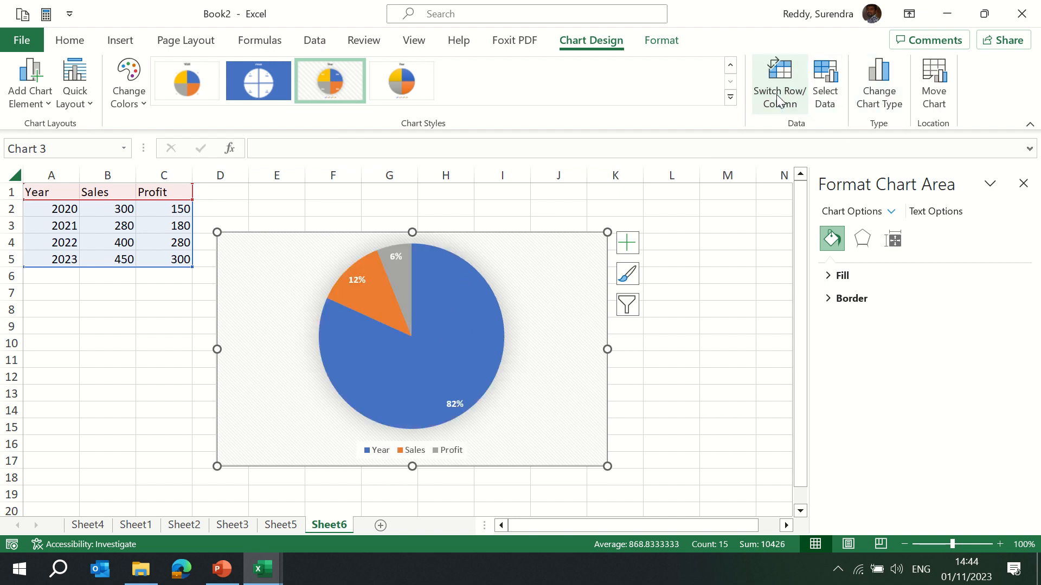
click(776, 94)
click(776, 94)
click(825, 98)
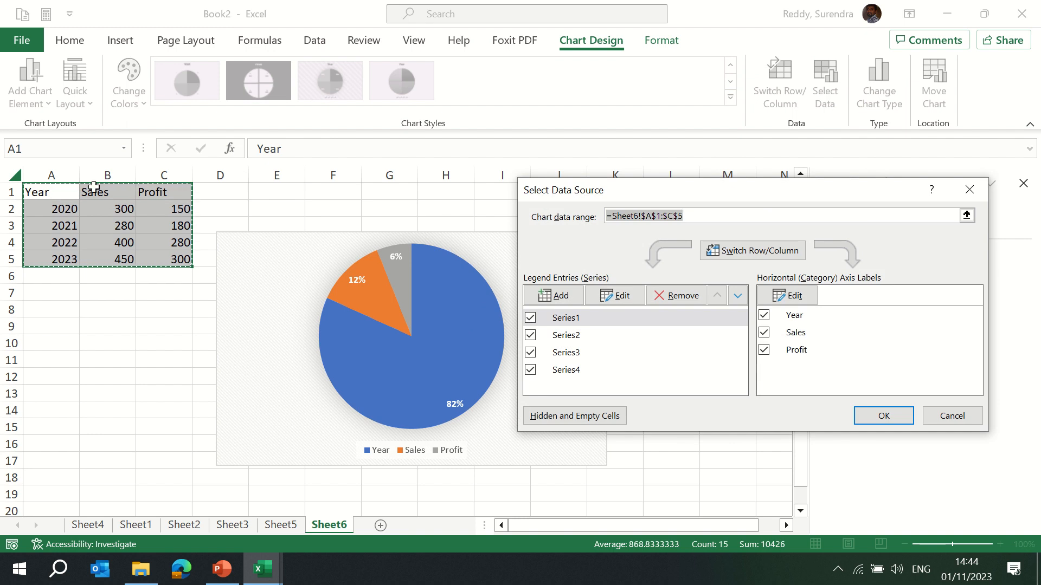
drag(100, 199, 167, 253)
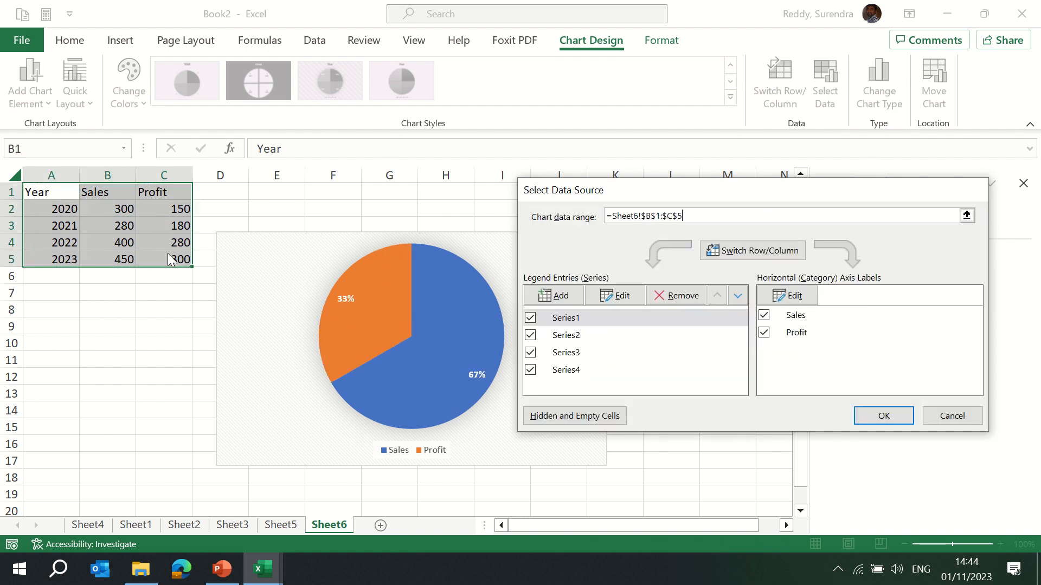
key(Return)
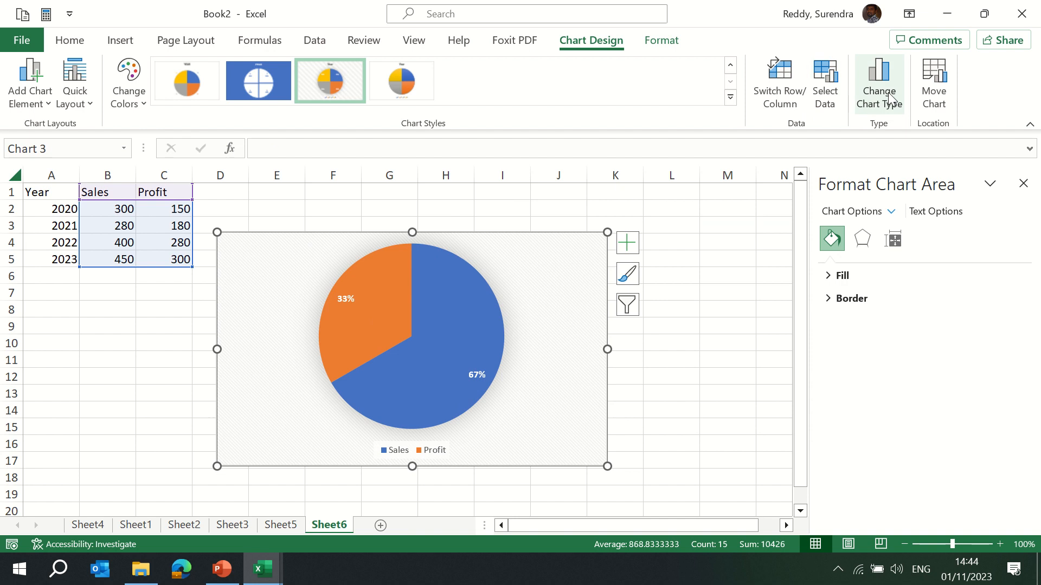
Open and cancel the Move Chart dialog, then change the pie chart to a Clustered Column chart.
click(933, 84)
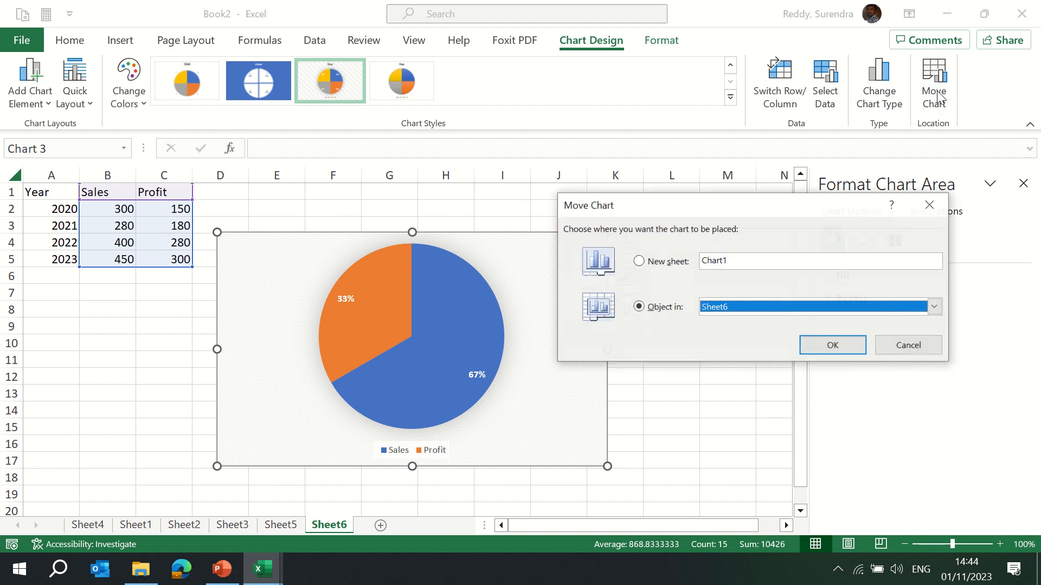
click(897, 345)
click(890, 96)
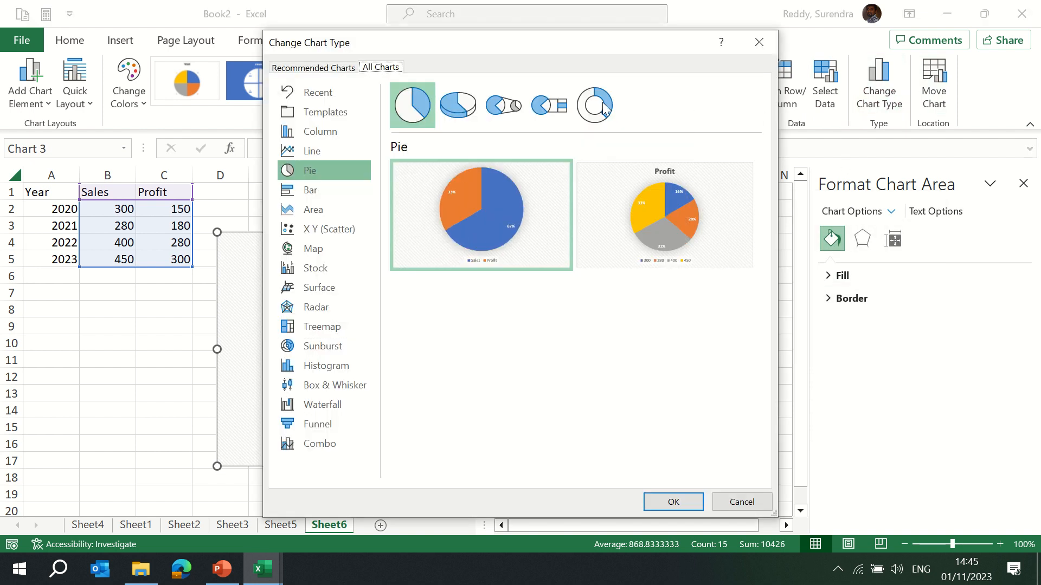
click(336, 132)
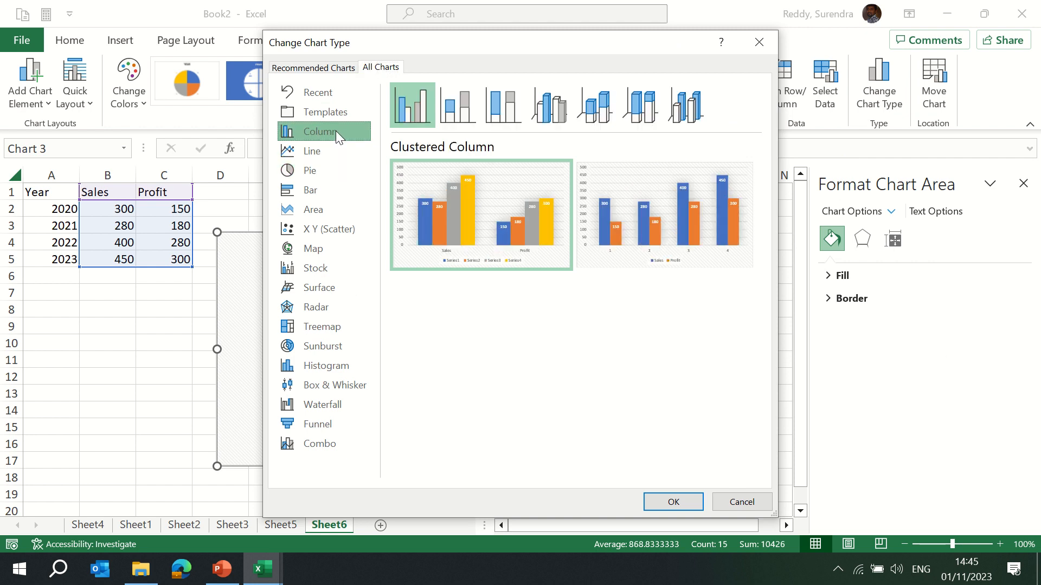
mouse_move(602, 214)
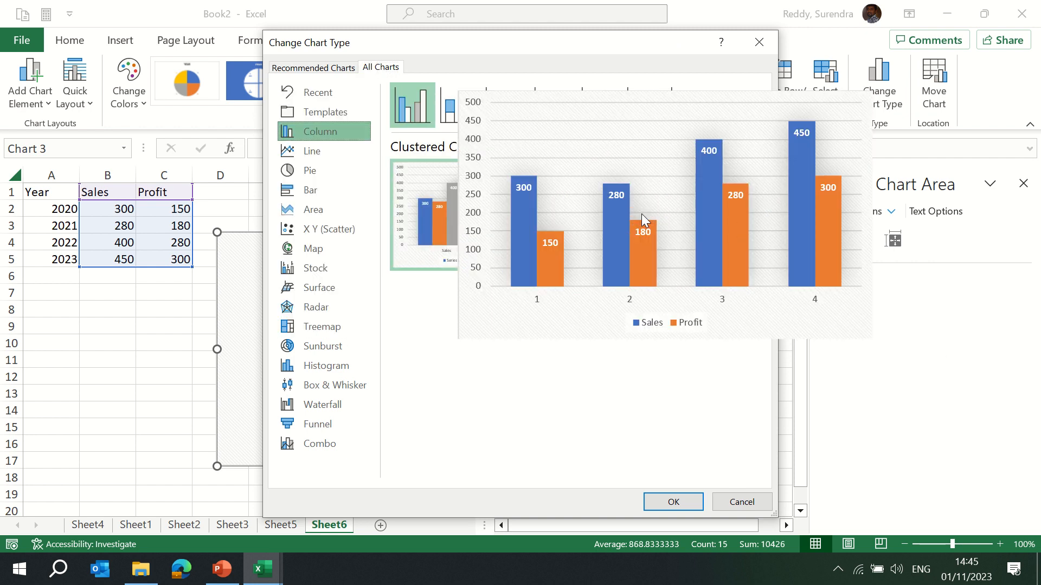
mouse_move(483, 206)
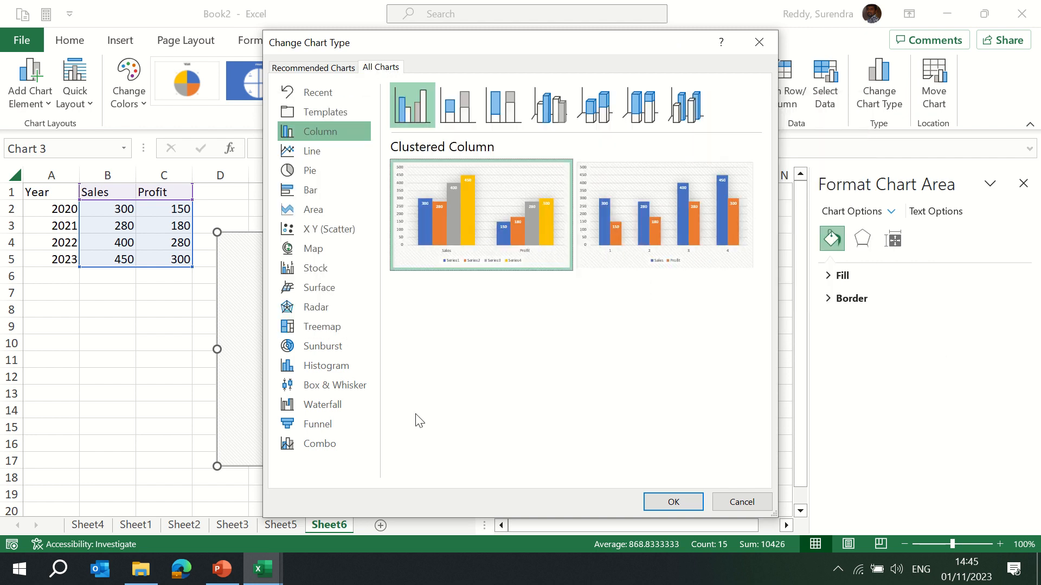
click(670, 500)
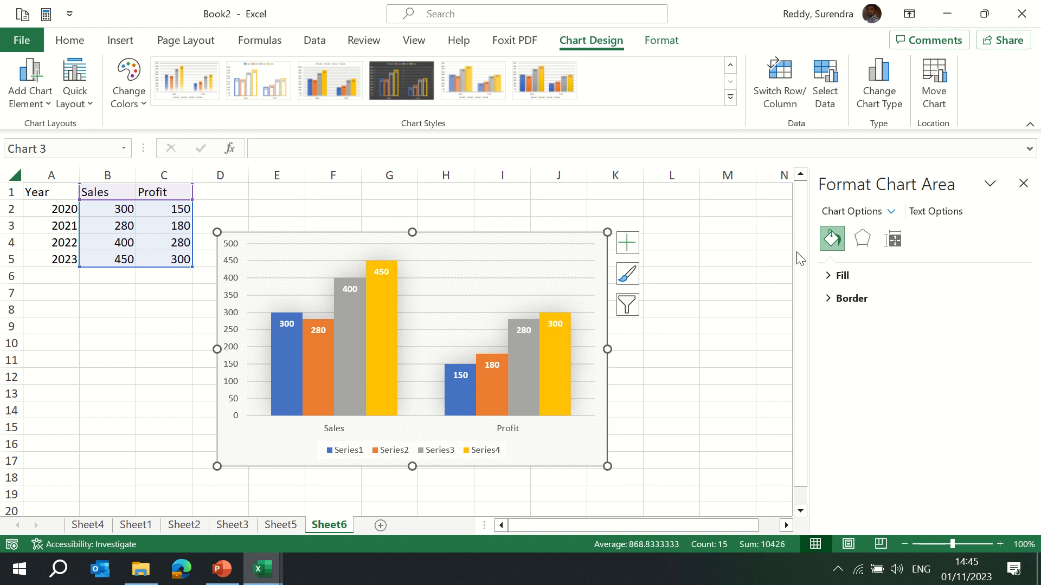
Try the chart area fill options and set the chart area to Solid fill.
click(833, 276)
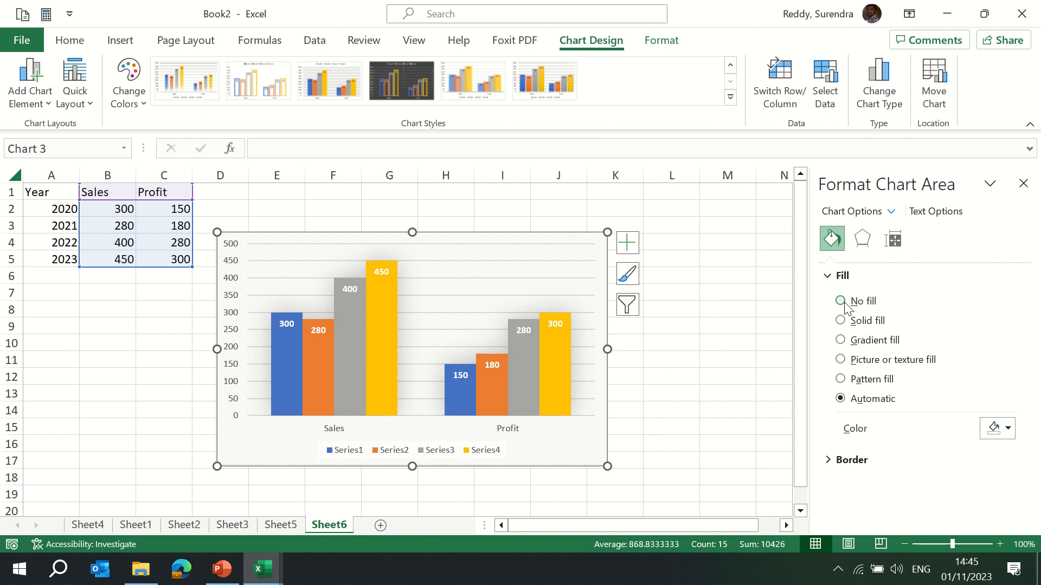
click(841, 321)
click(841, 340)
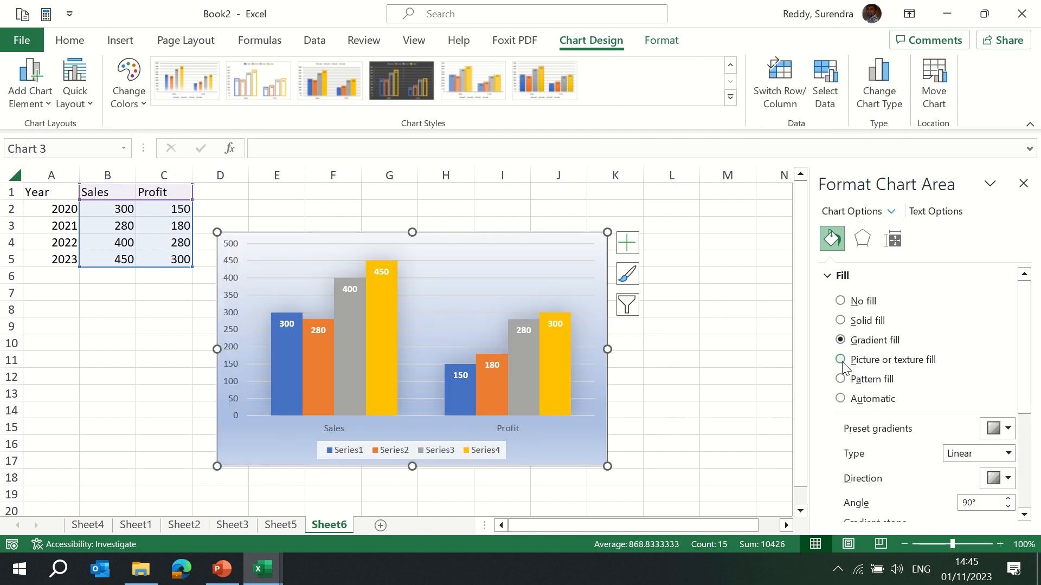
click(840, 360)
click(840, 380)
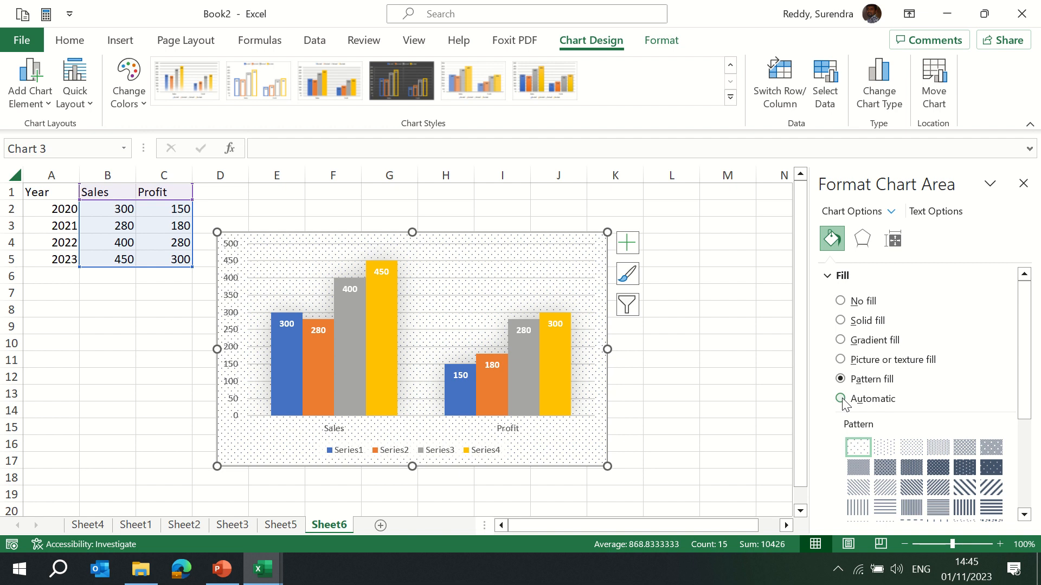
click(841, 399)
click(840, 359)
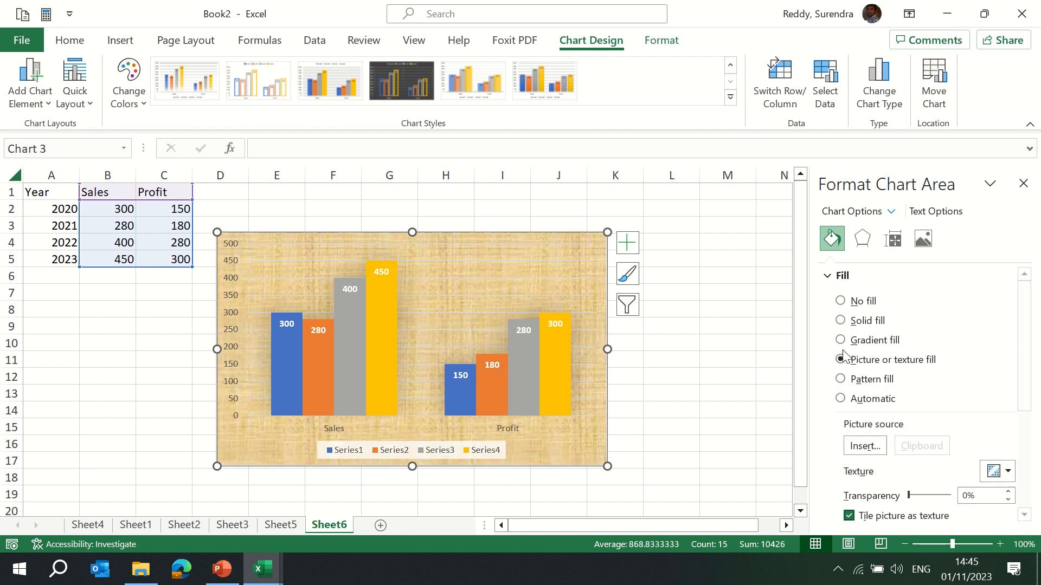
click(841, 320)
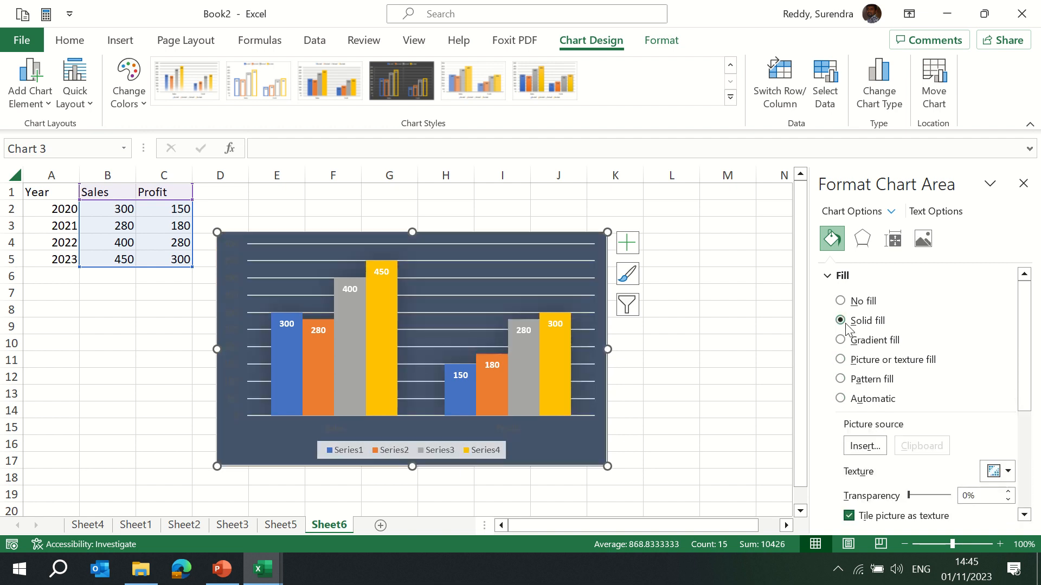
Draw a text box near the top of the chart and enter the title Slaes Vs Profit.
click(545, 238)
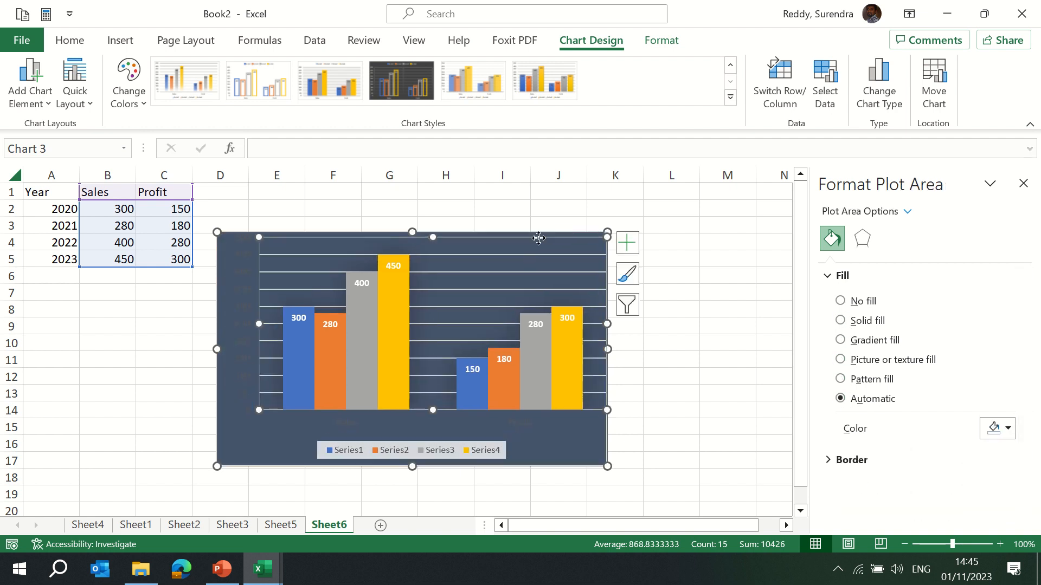
click(687, 291)
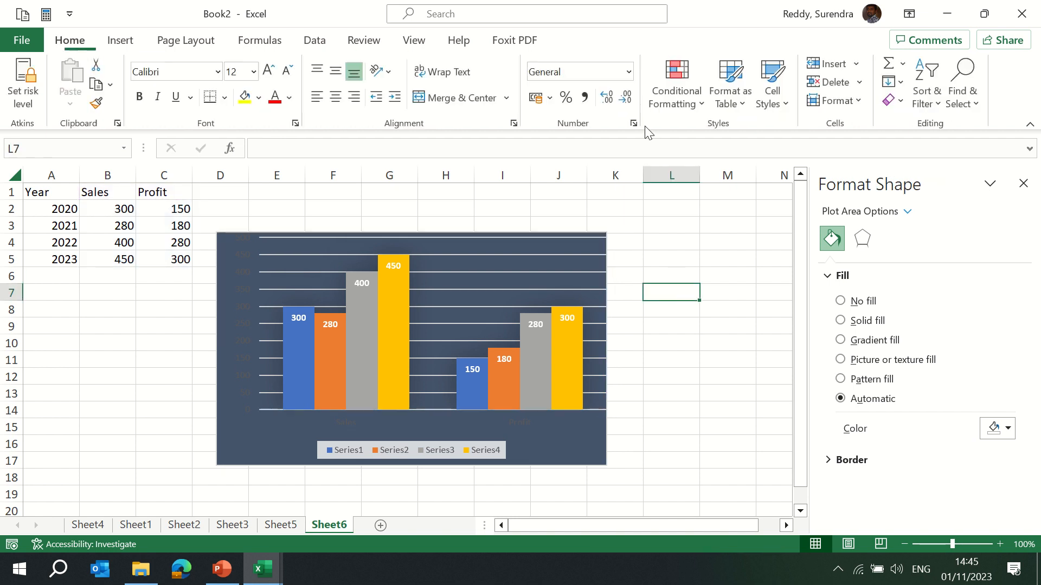
click(557, 245)
click(663, 41)
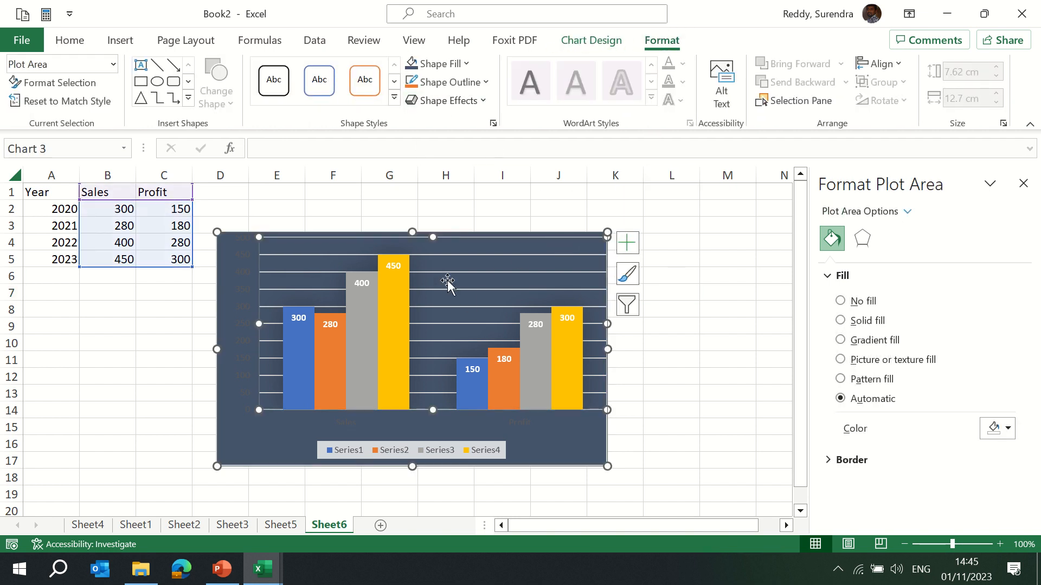
click(538, 239)
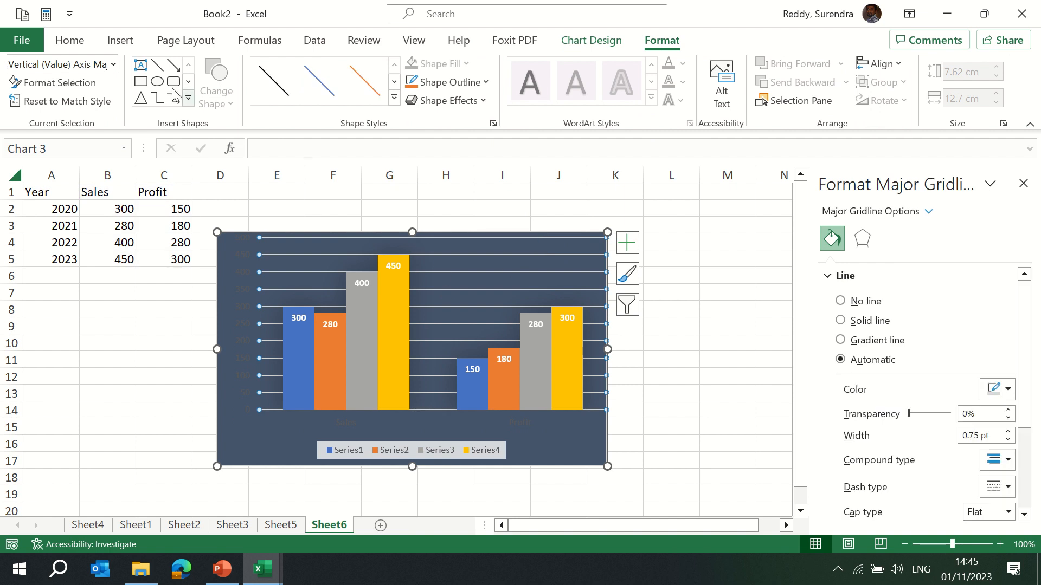
click(141, 65)
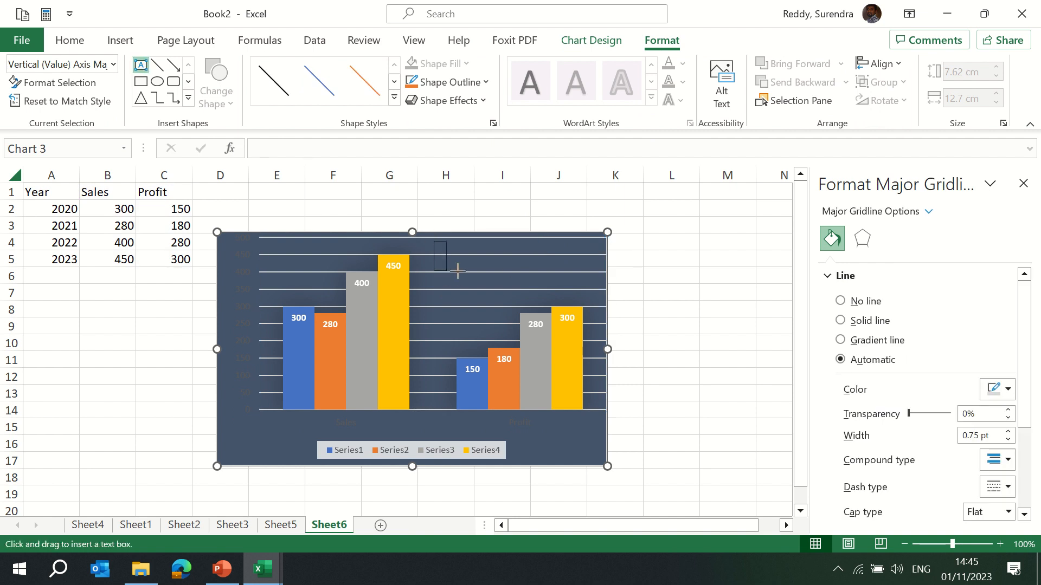
drag(434, 240, 528, 258)
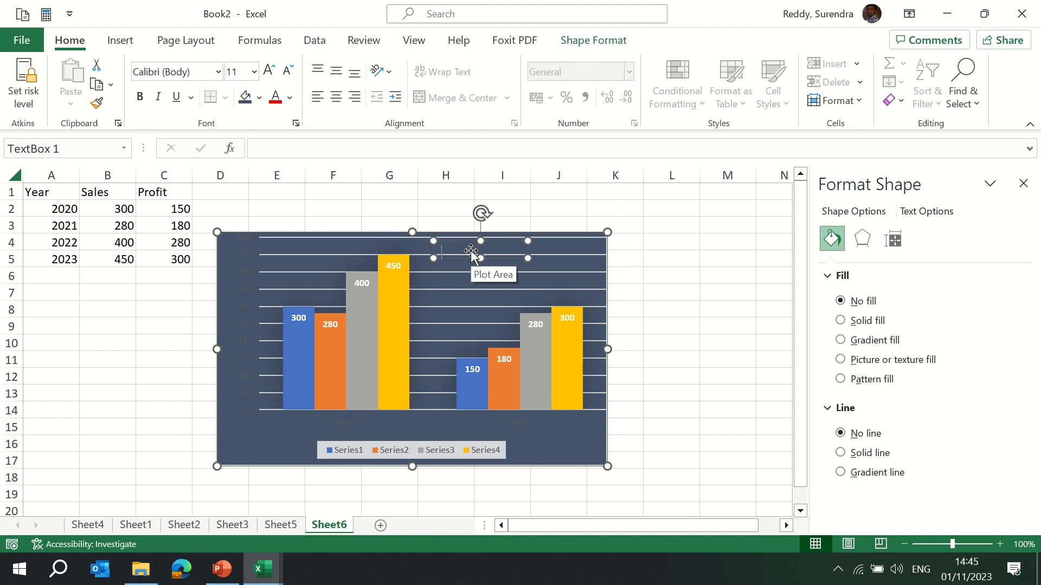
text(Slaes Vs Profit)
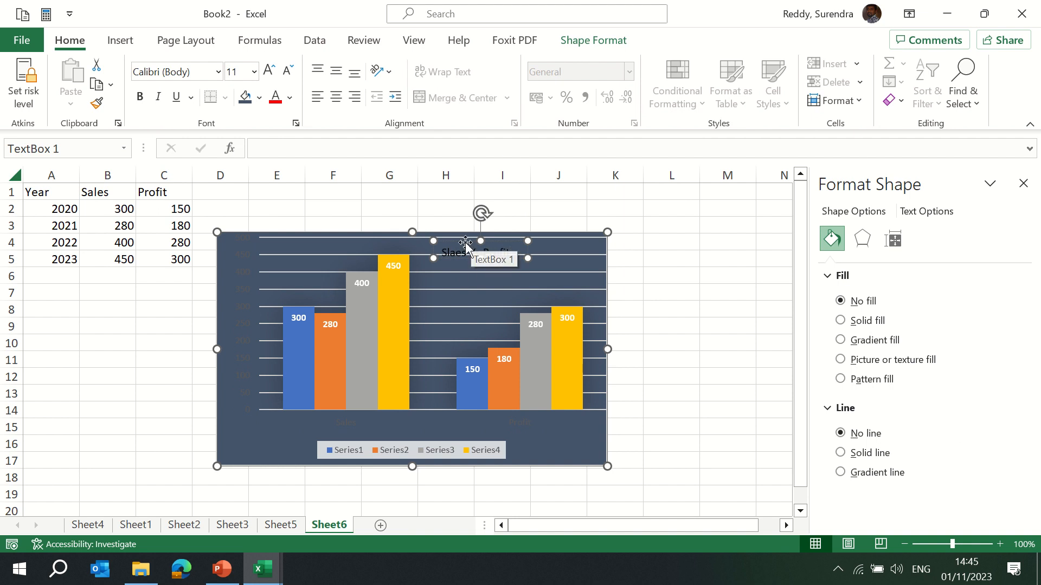
Apply a yellow filled shape style to the title text box.
click(466, 239)
click(464, 247)
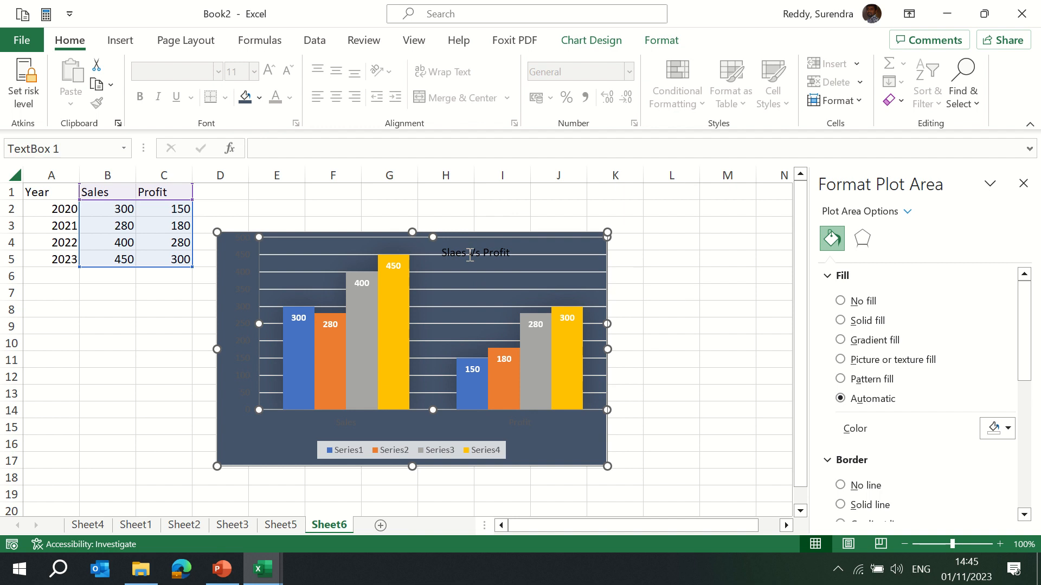
click(595, 41)
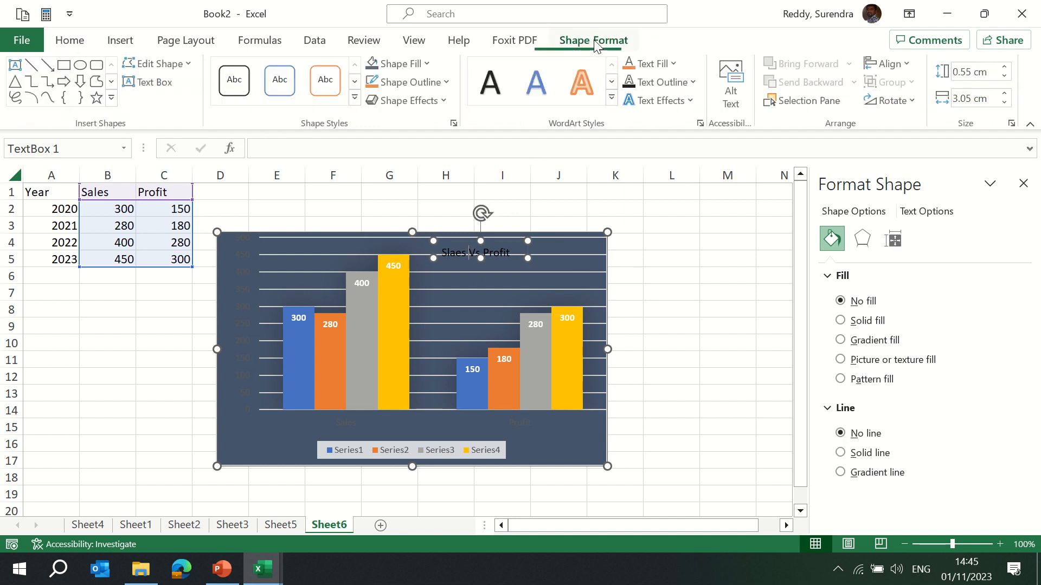
click(362, 99)
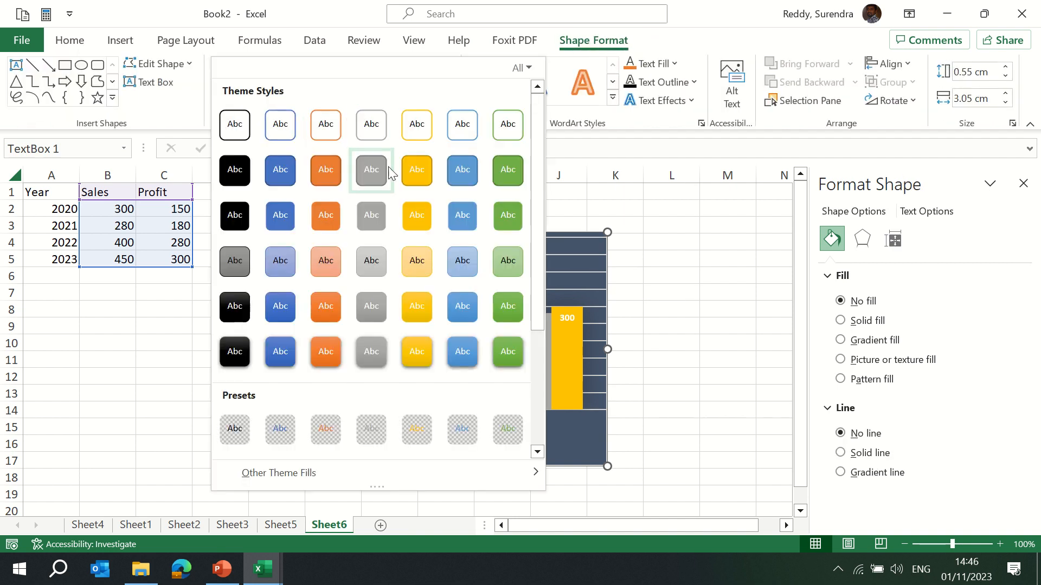
click(417, 170)
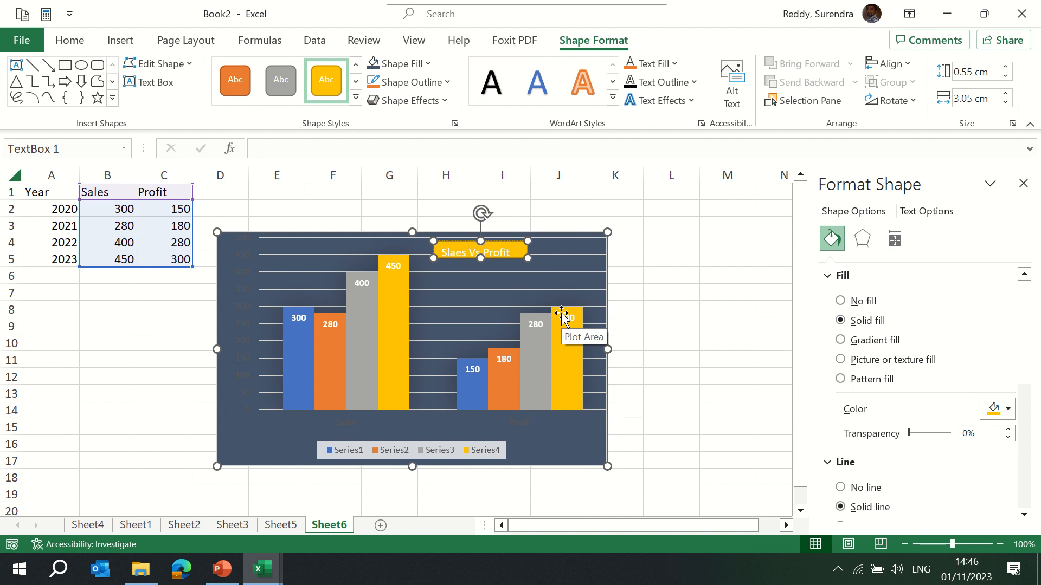
click(258, 262)
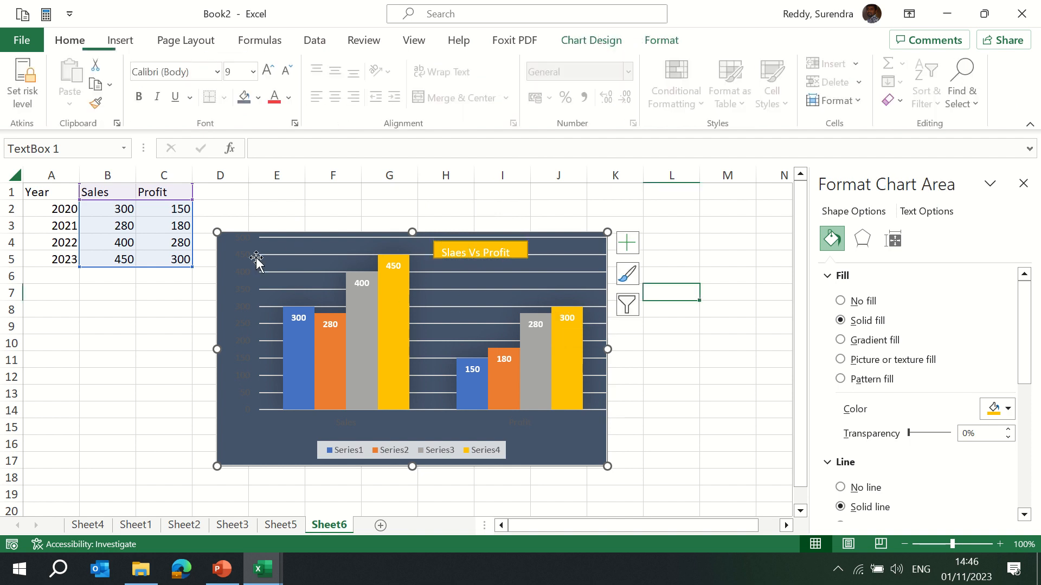
Change the chart to a Clustered Column - Line combo chart.
click(120, 40)
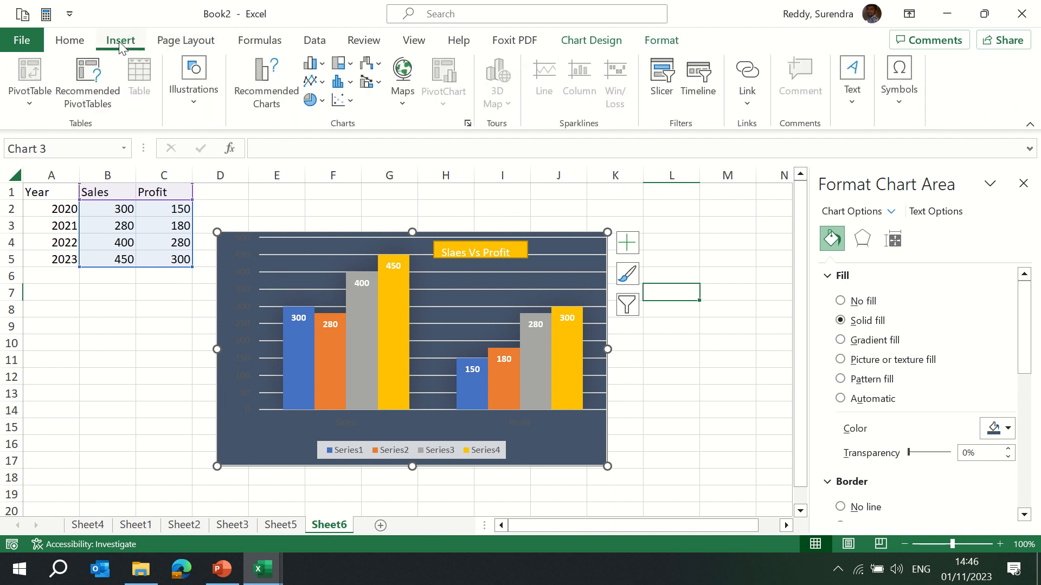
click(351, 101)
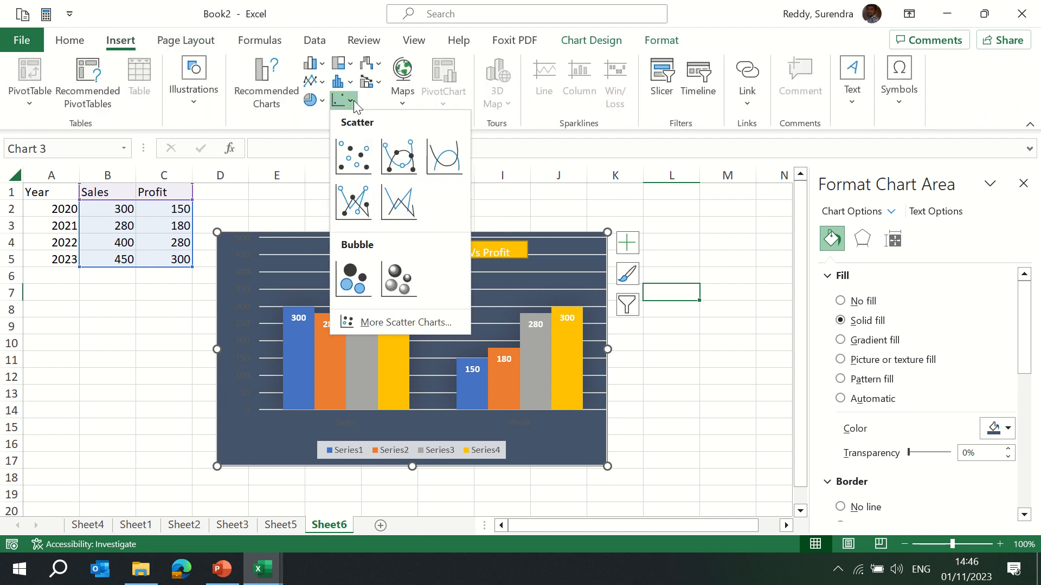
click(170, 327)
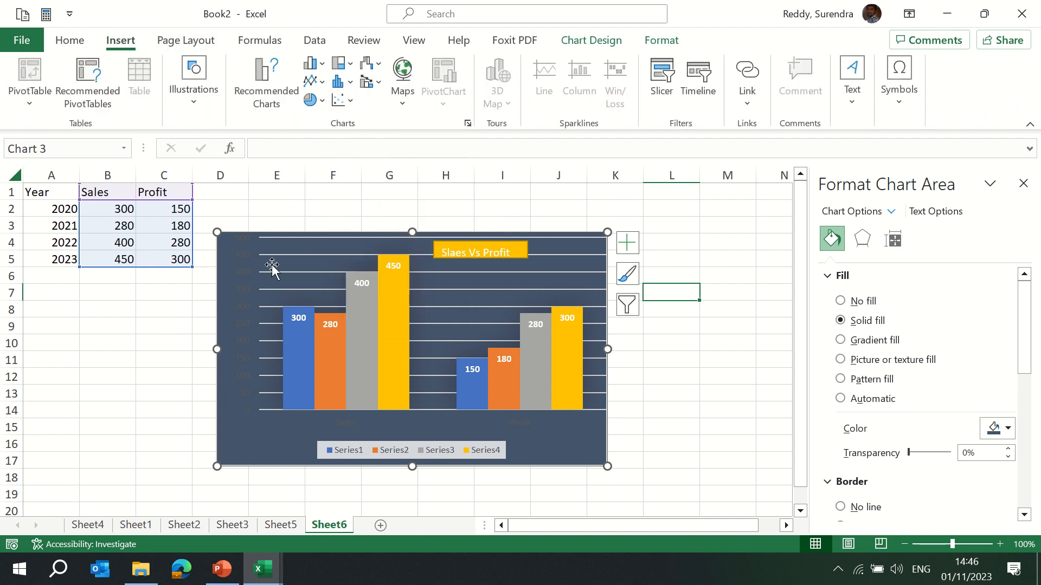
click(379, 83)
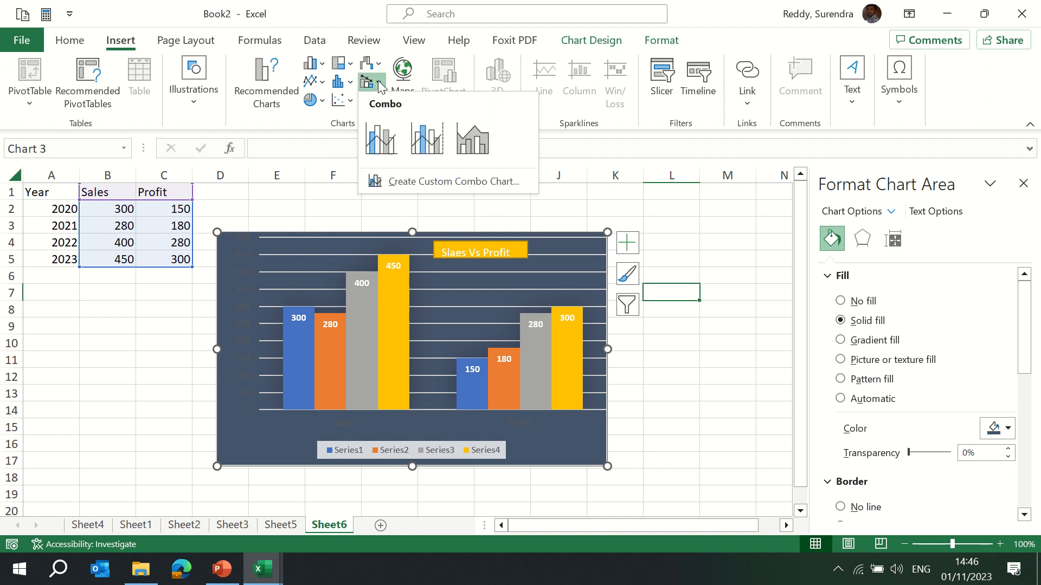
click(383, 142)
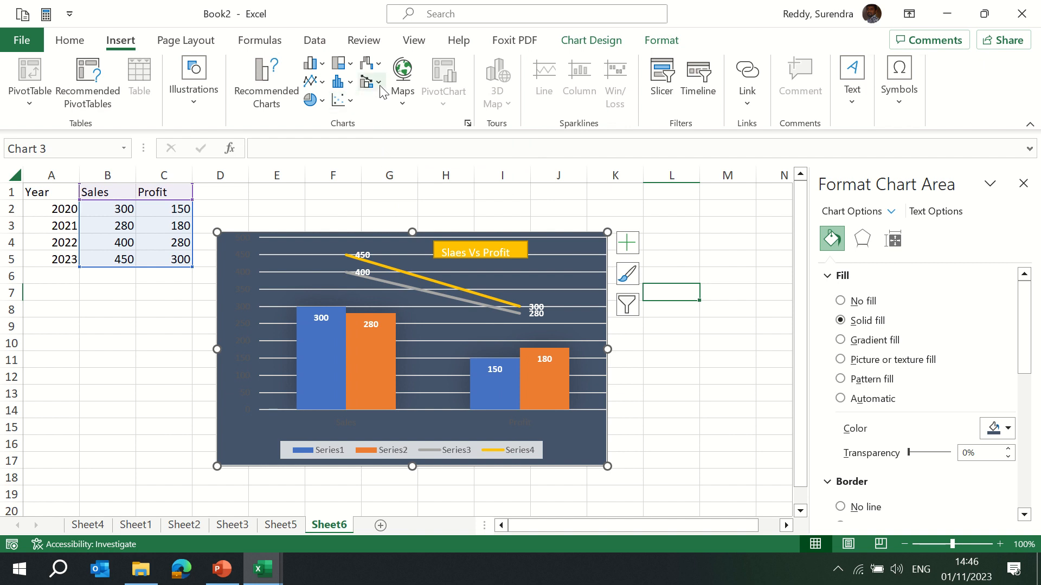
Set the 2022 Sales value to 500 and the 2023 Sales value to 1000, then reselect the chart.
click(300, 239)
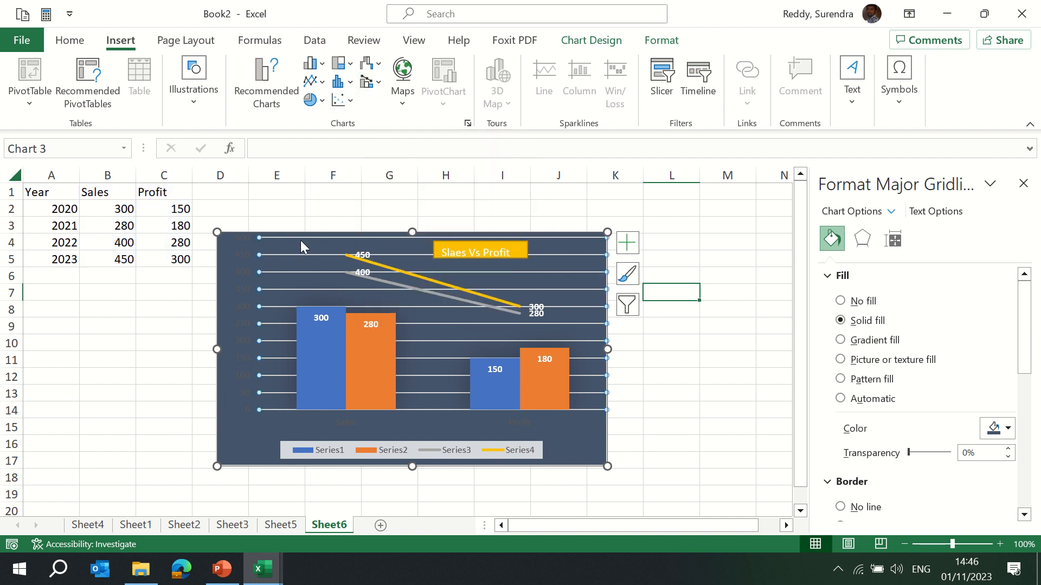
click(146, 250)
click(111, 244)
text(500)
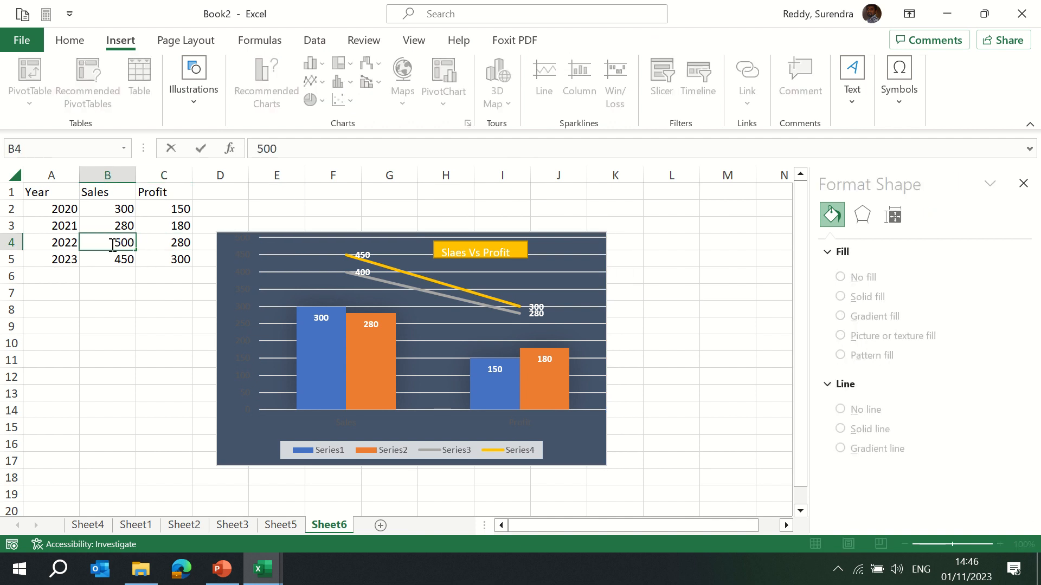
key(Return)
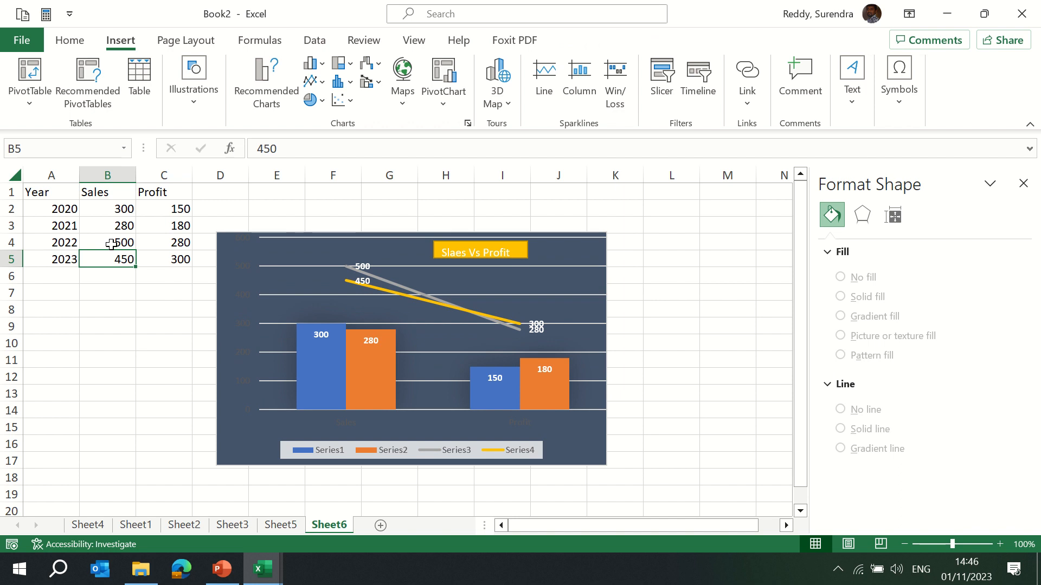
text(1000)
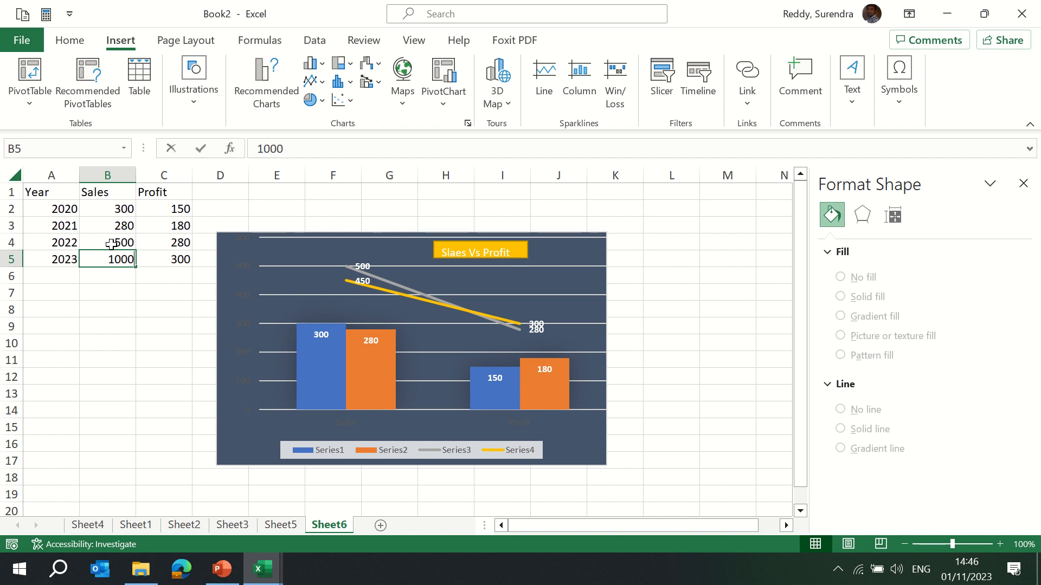
key(Return)
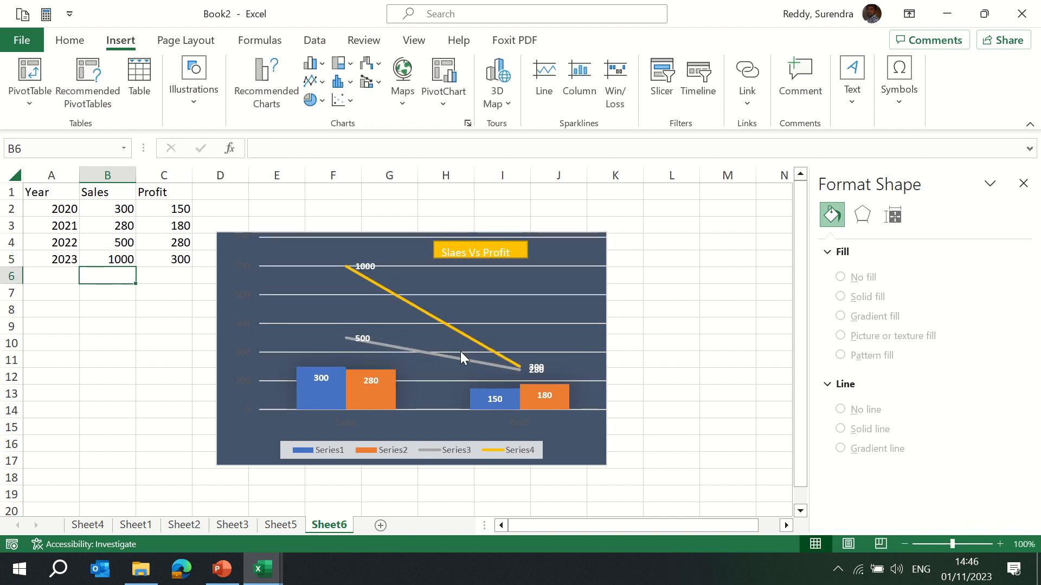
click(232, 243)
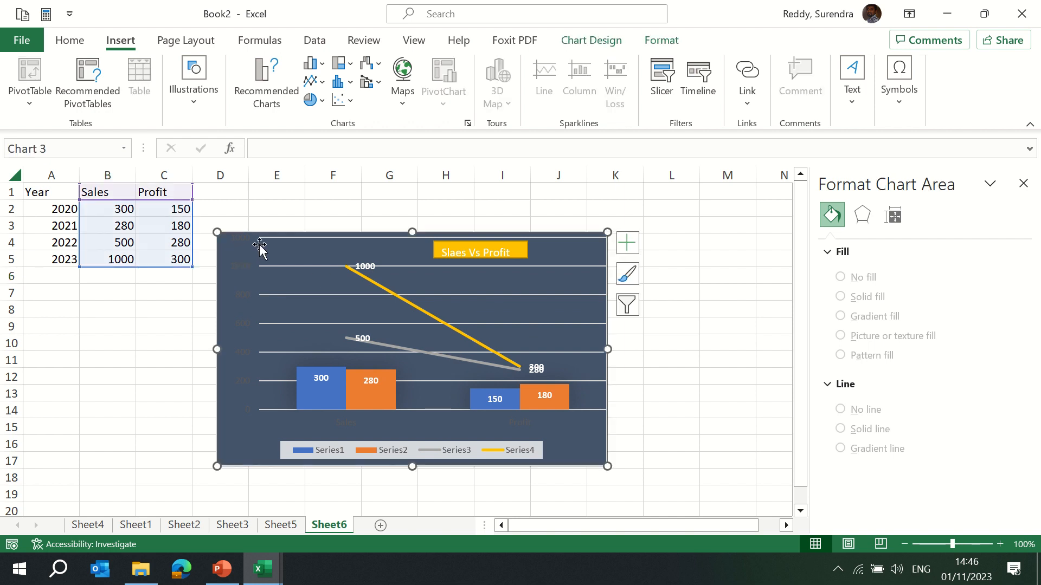
click(320, 242)
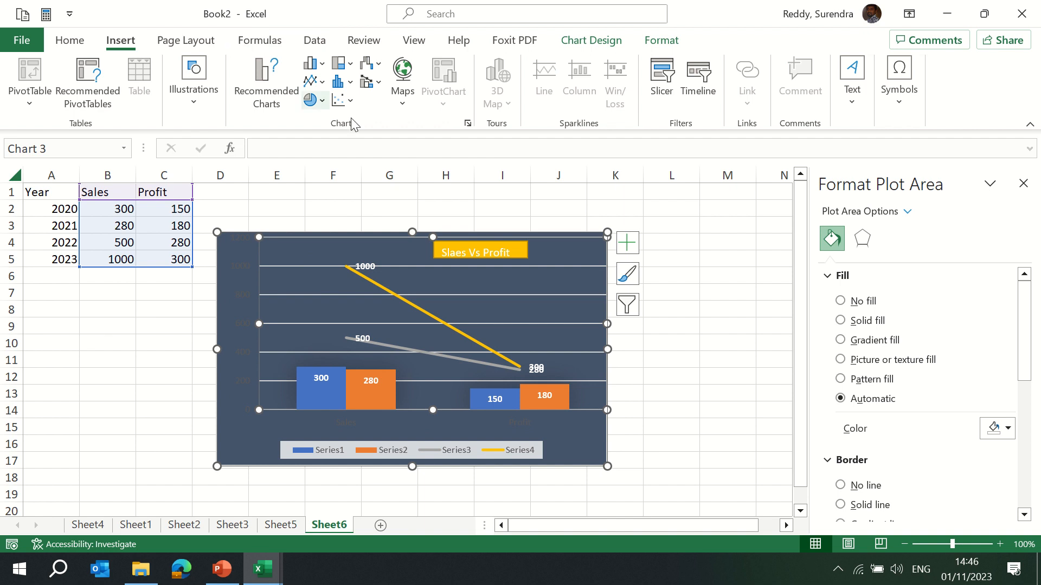
Insert a clustered column PivotChart from the whole pivot table on Sheet4.
click(564, 205)
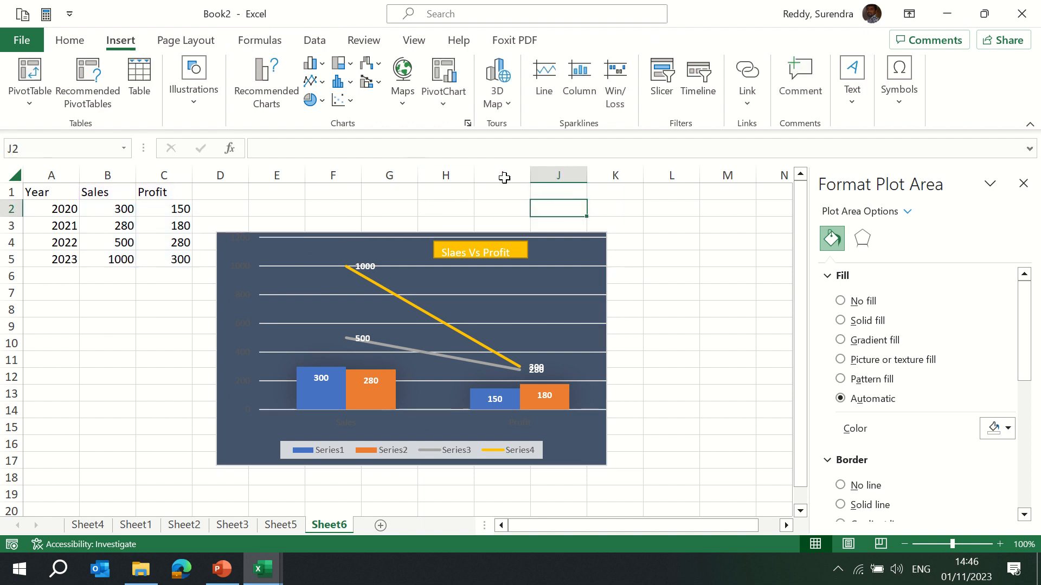
click(125, 528)
key(ctrl+Page_Up)
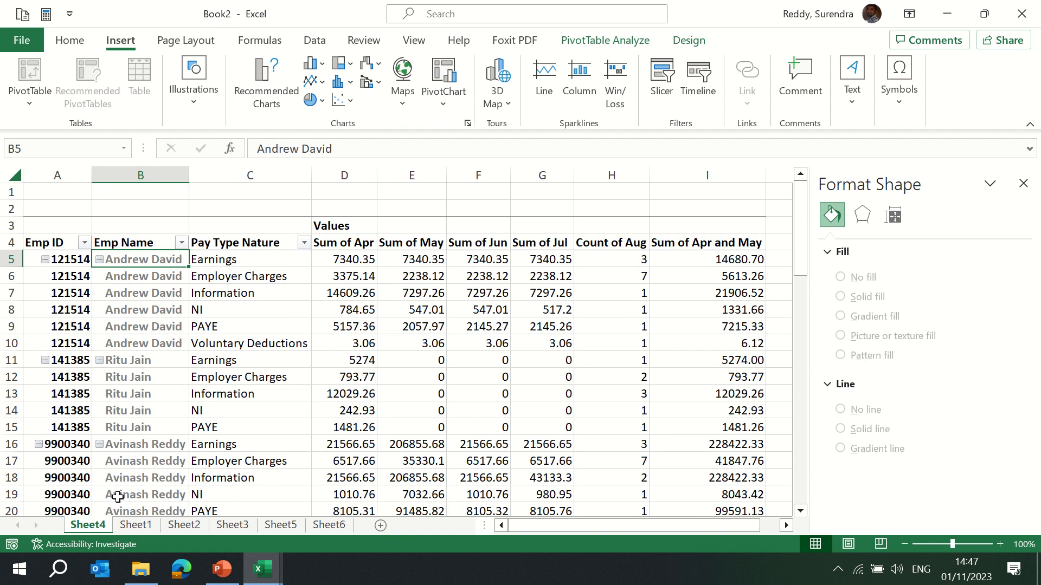
key(Up)
key(Left)
key(ctrl+shift+Right)
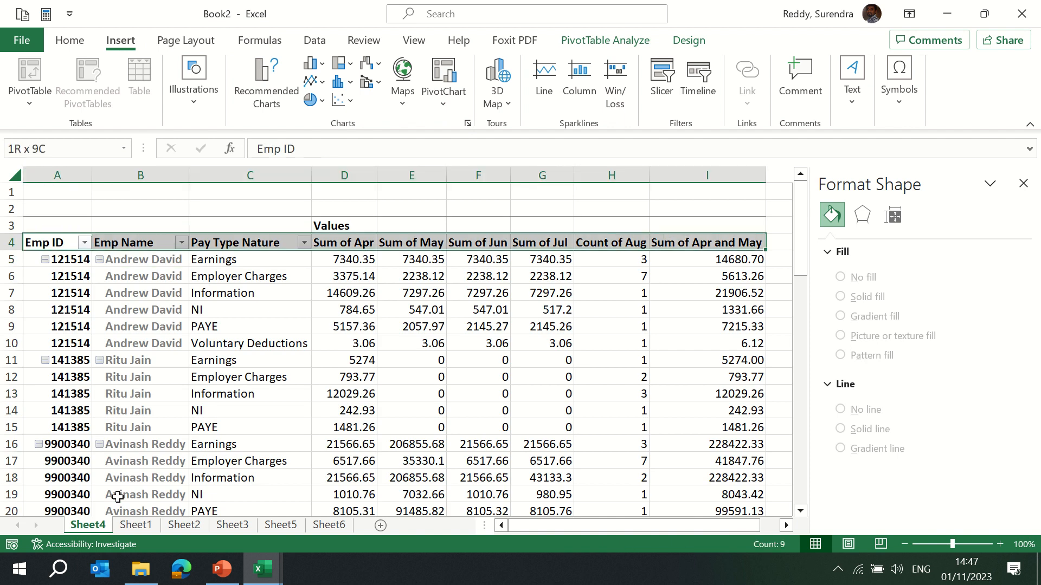
key(ctrl+shift+Down)
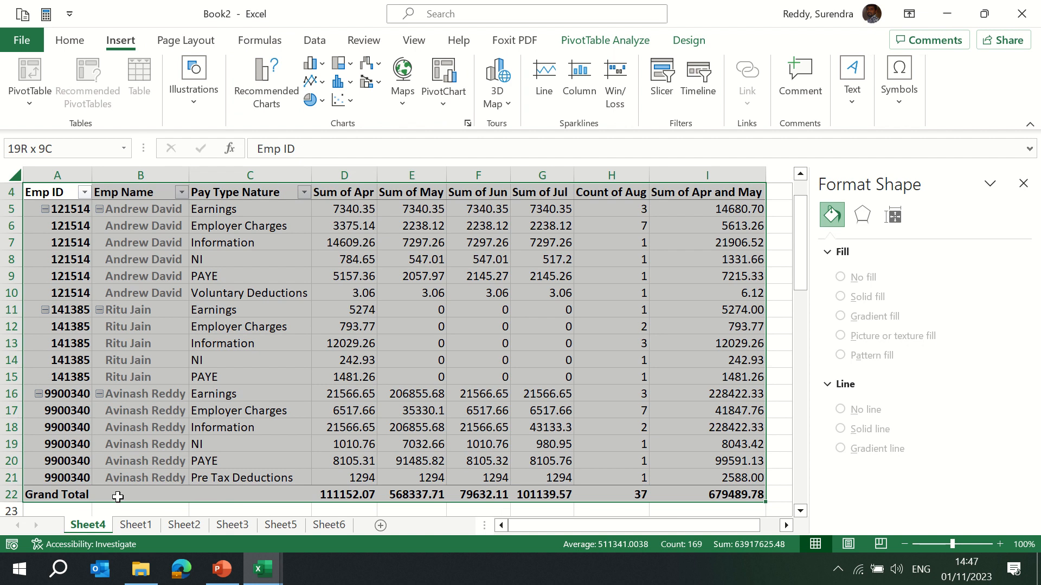
click(447, 103)
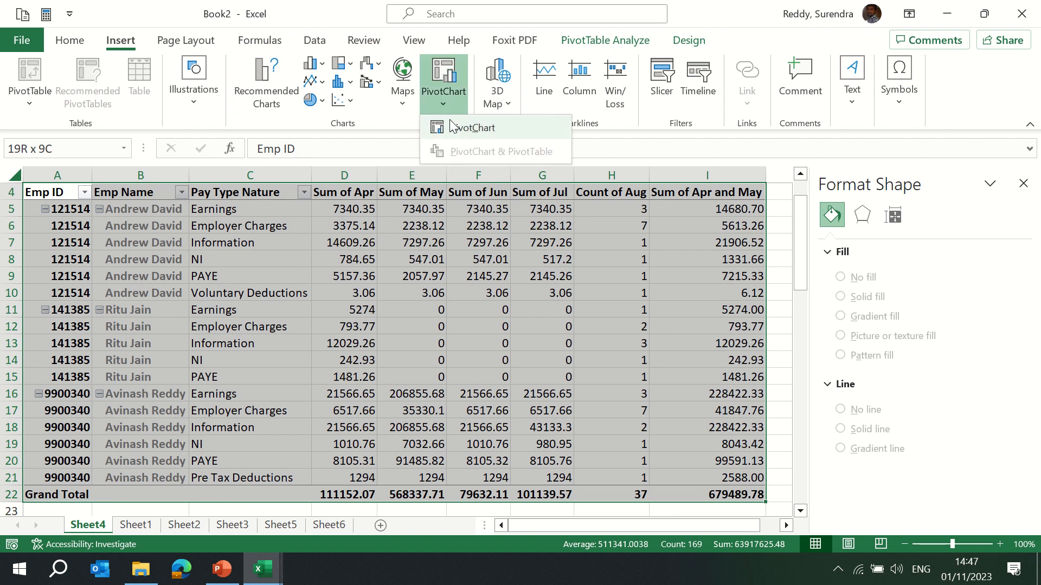
click(459, 134)
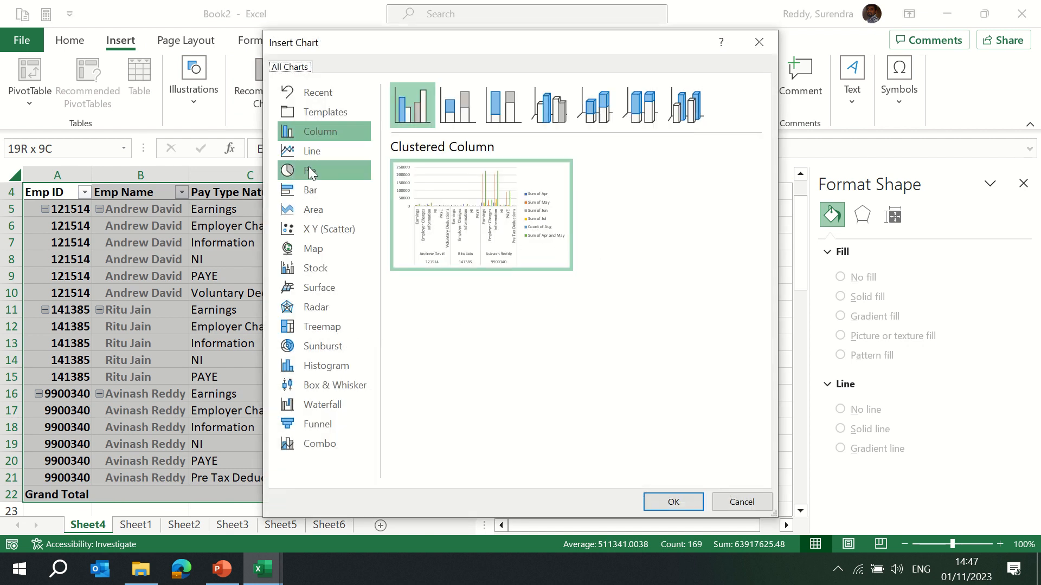
mouse_move(477, 212)
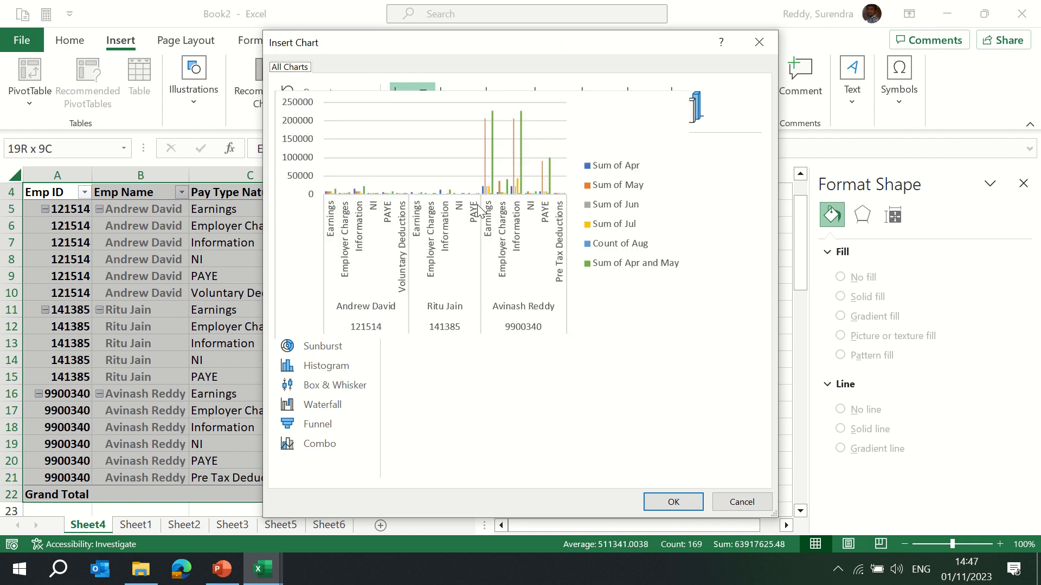
click(672, 501)
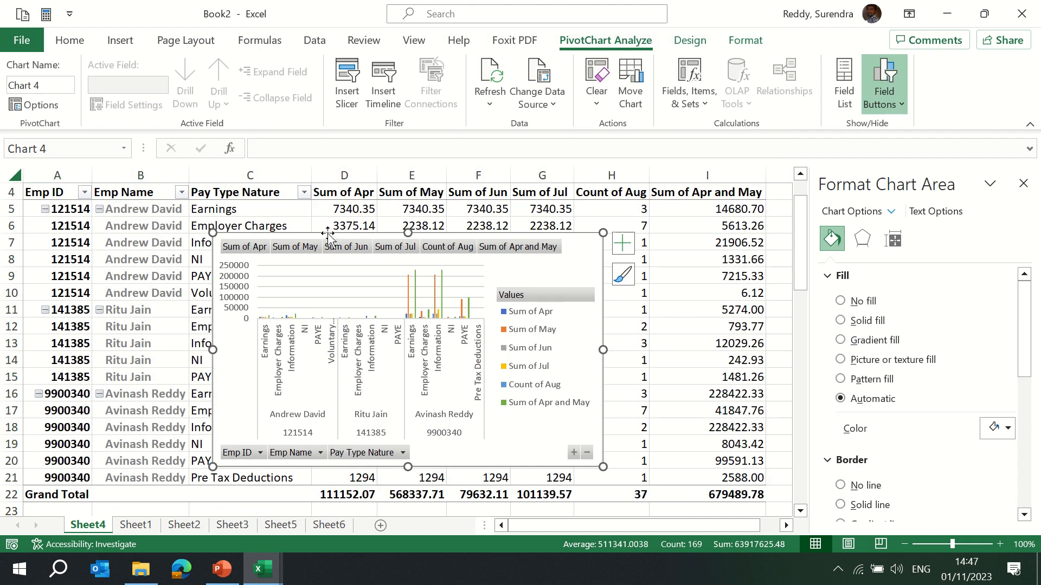
Move the PivotChart to the right of the pivot table's month columns.
drag(351, 232, 780, 243)
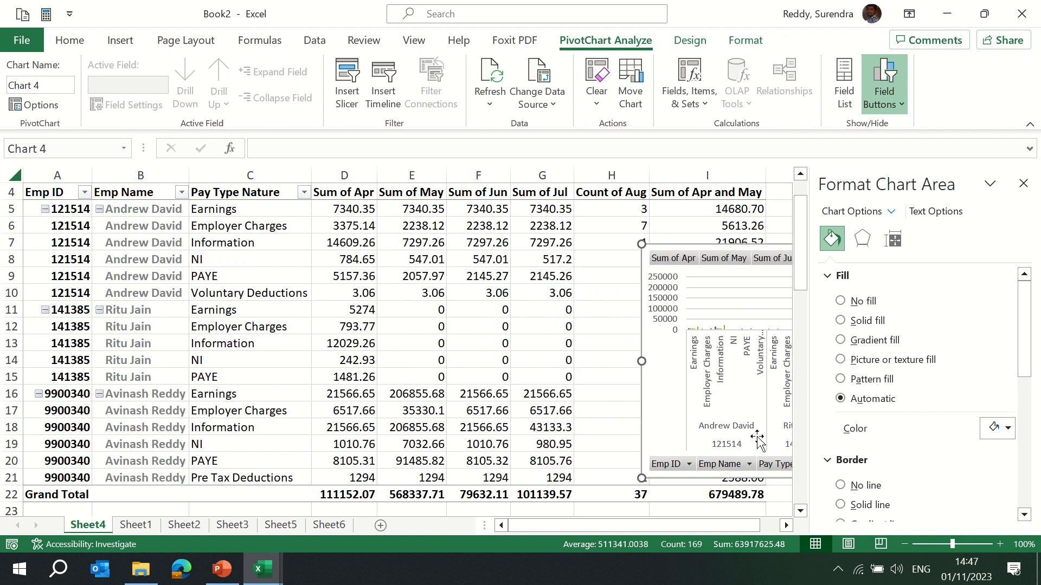
click(787, 523)
click(786, 523)
click(787, 523)
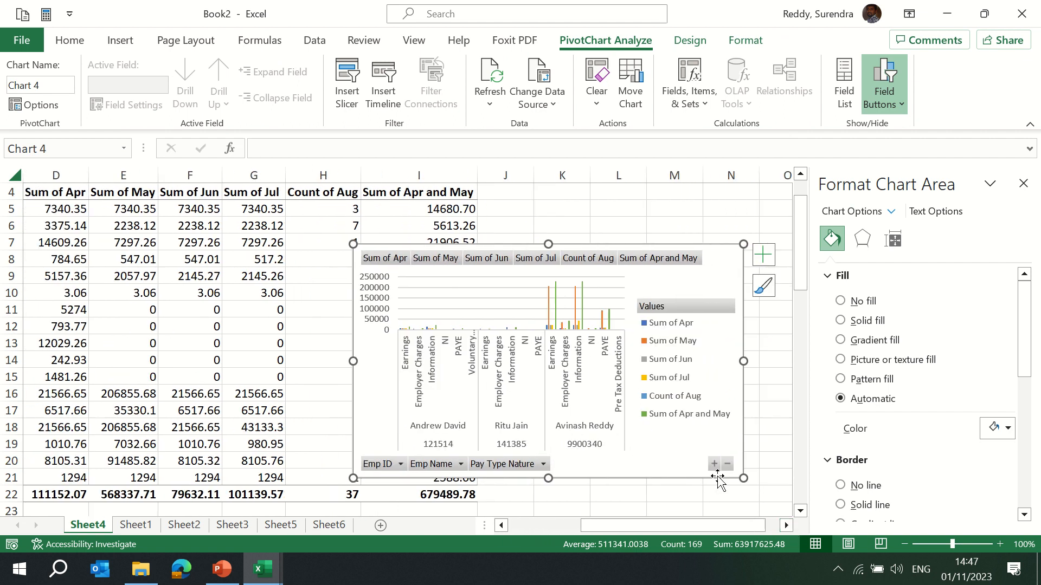
mouse_move(584, 7)
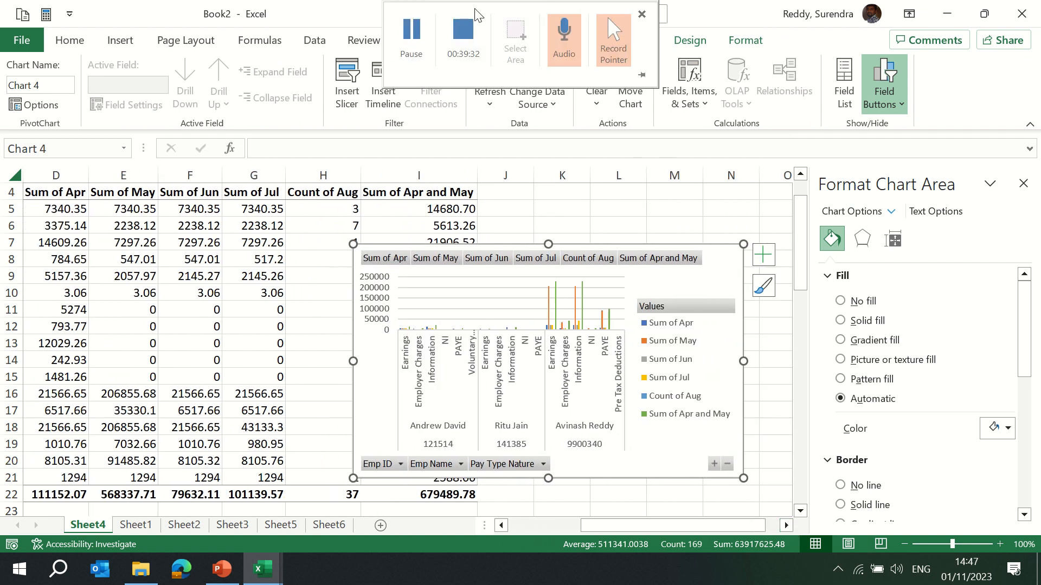
click(412, 34)
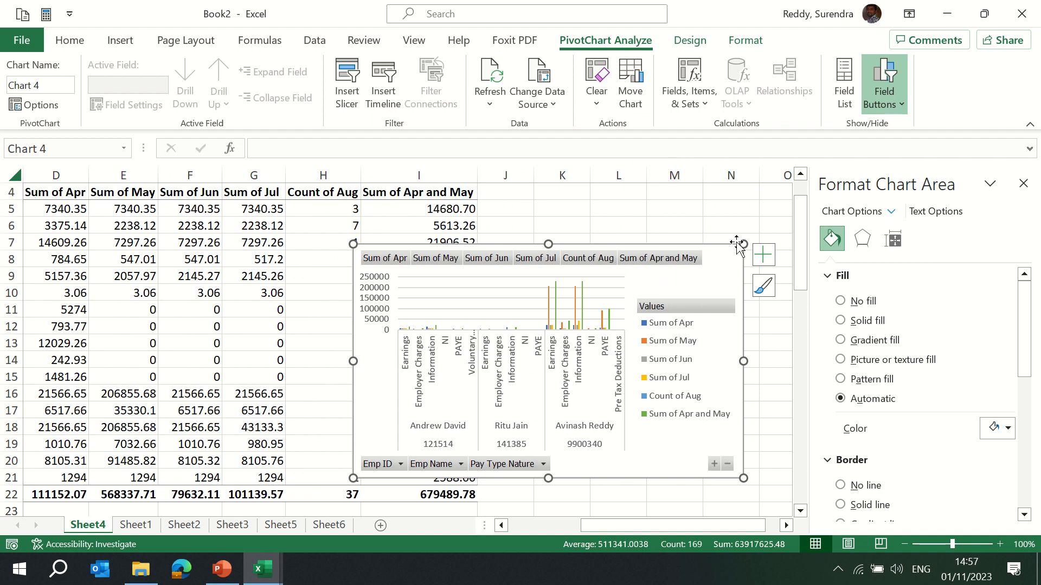
Apply a quick layout with a chart title and top legend to the PivotChart.
click(847, 90)
click(847, 90)
click(691, 43)
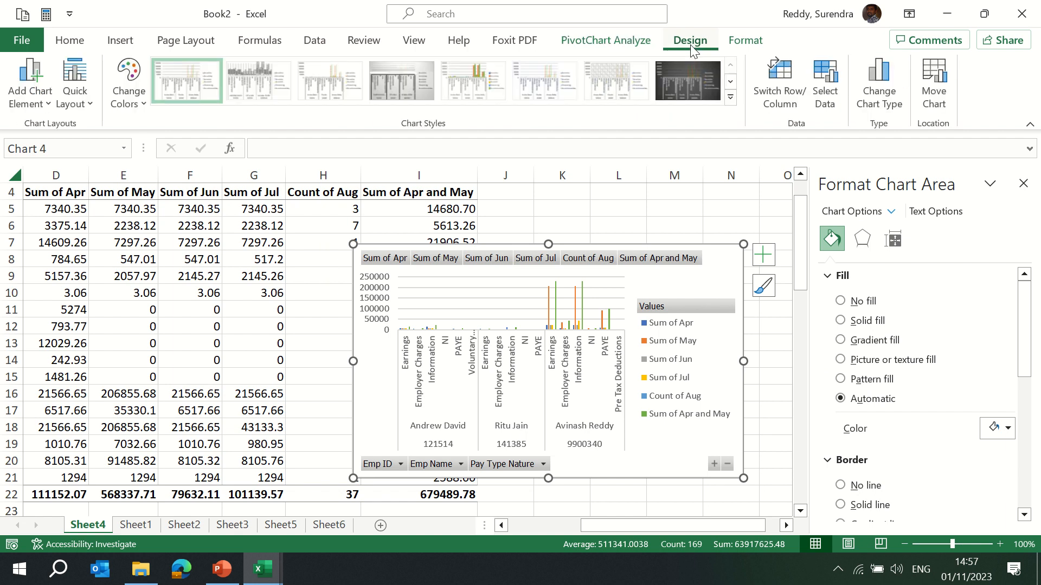
click(74, 92)
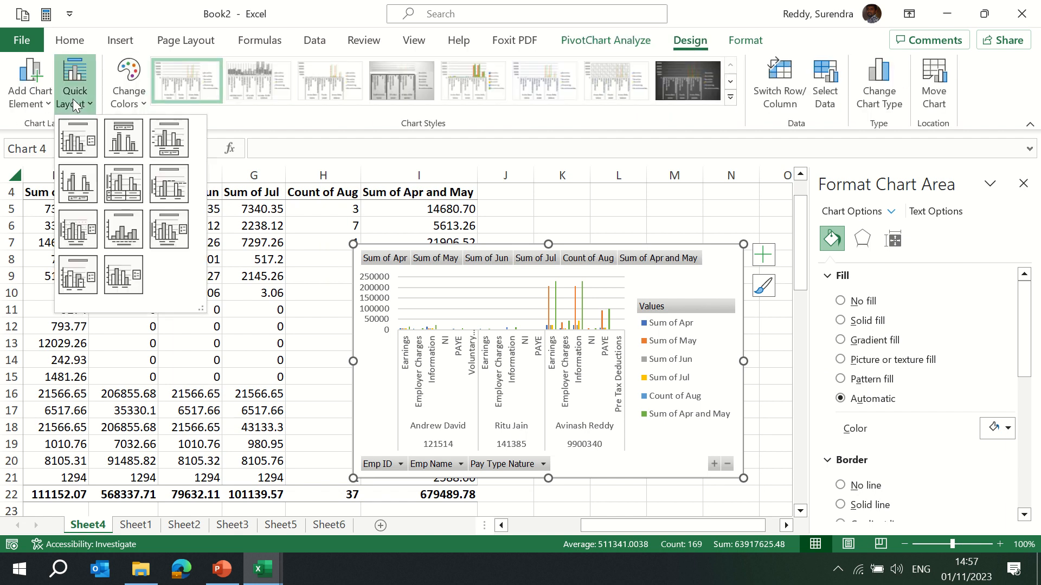
click(123, 140)
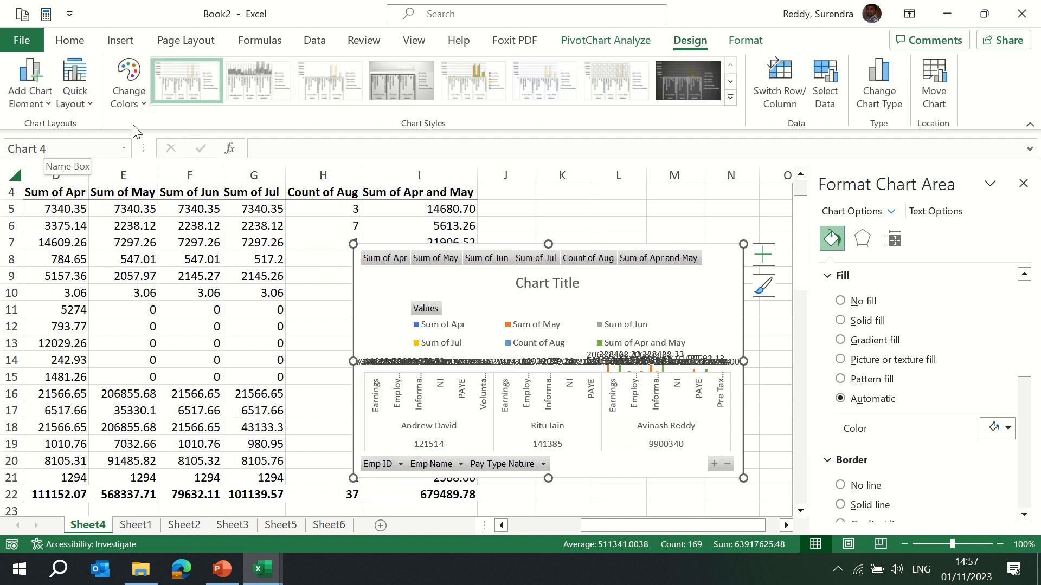
Change the Slaes Vs Profit chart on Sheet6 back to a clustered column chart.
click(138, 106)
click(280, 527)
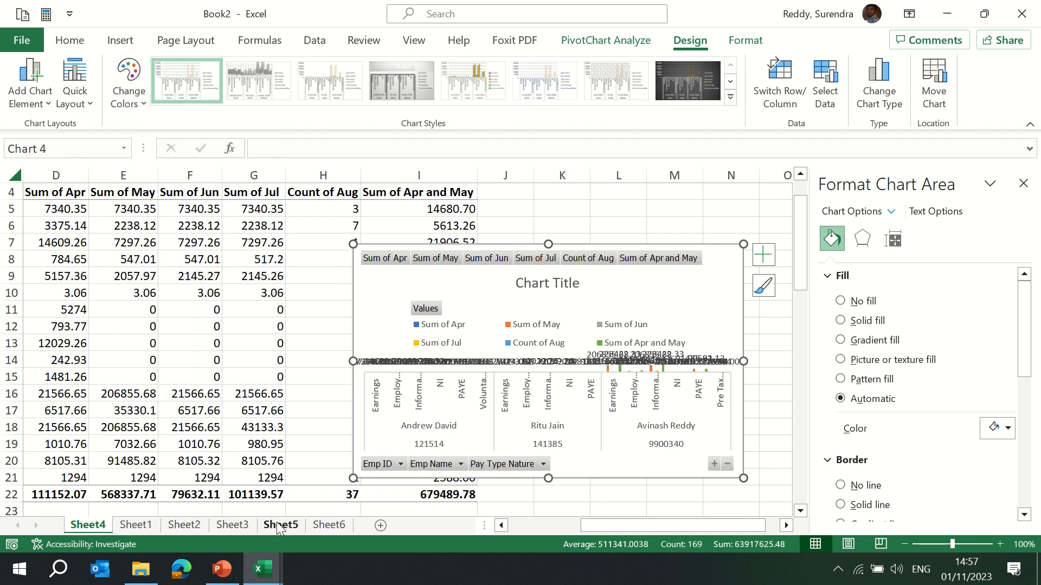
click(280, 527)
click(328, 524)
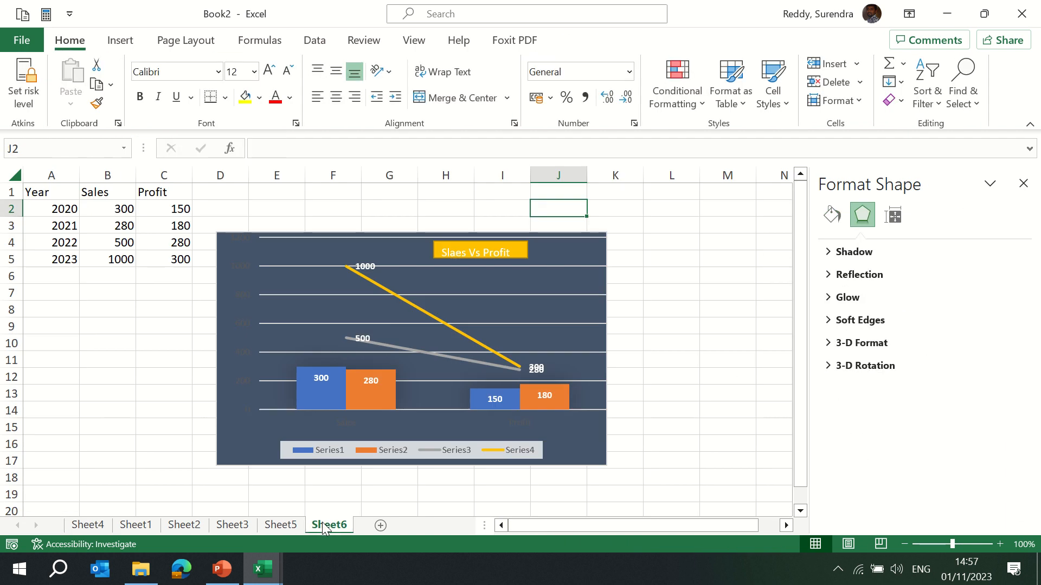
click(248, 251)
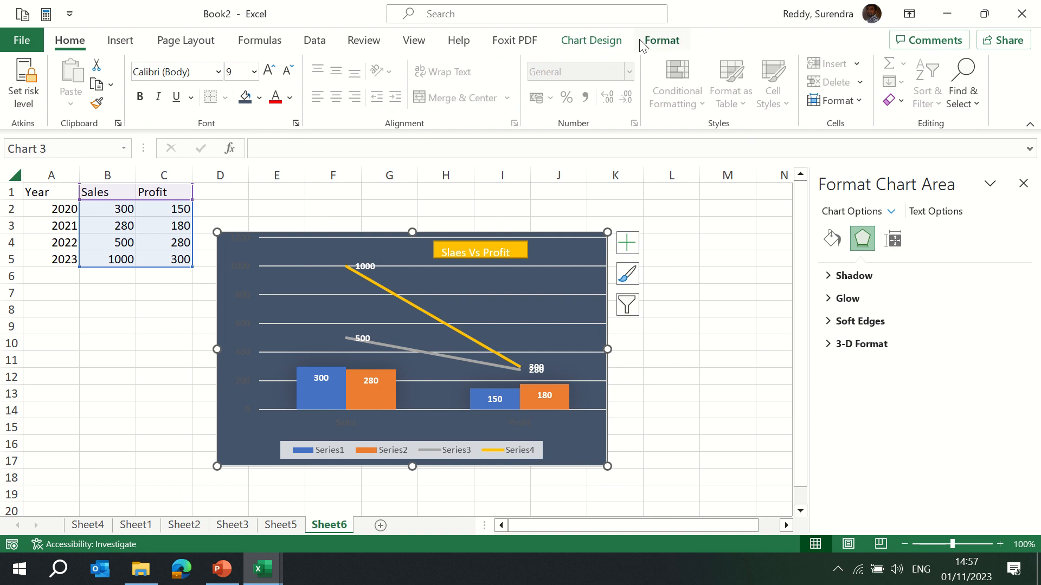
click(591, 41)
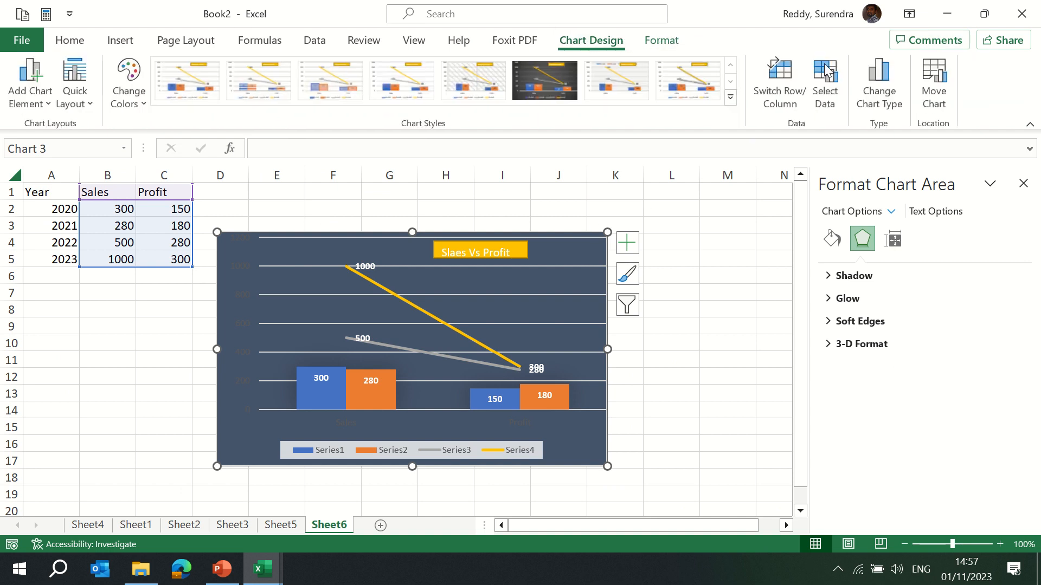
click(883, 100)
click(318, 135)
mouse_move(482, 180)
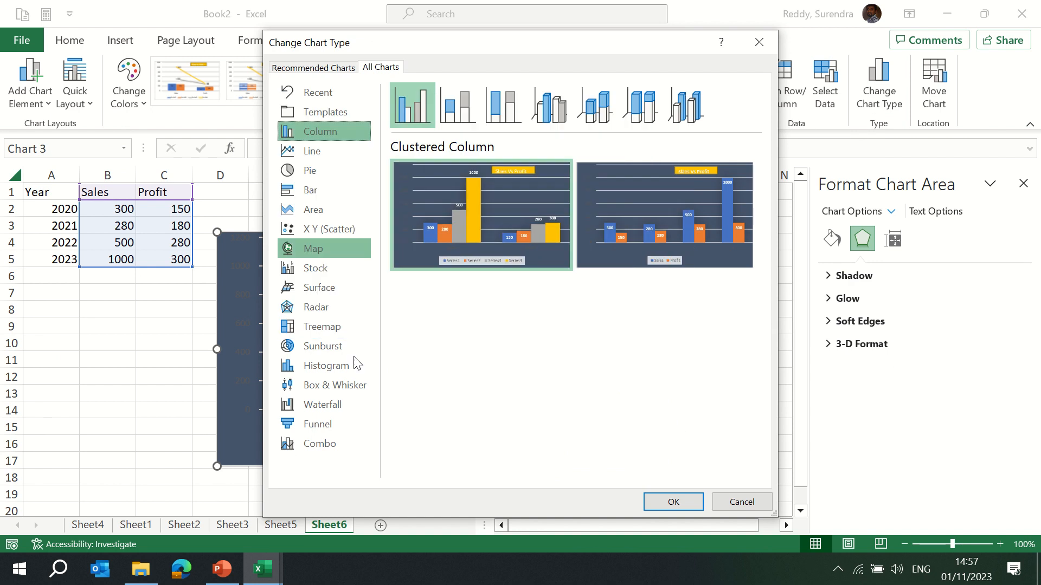
mouse_move(671, 199)
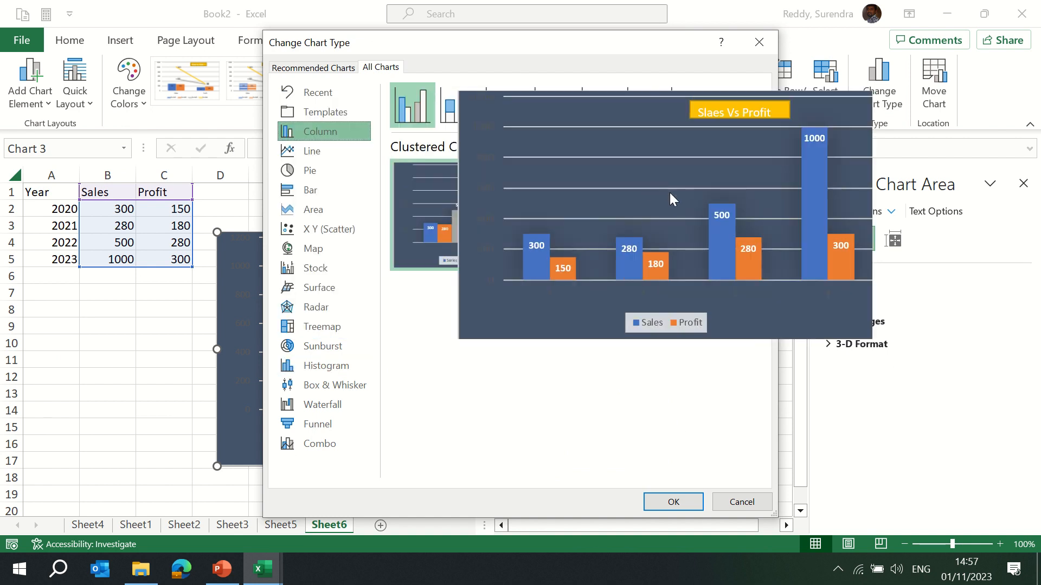
click(685, 502)
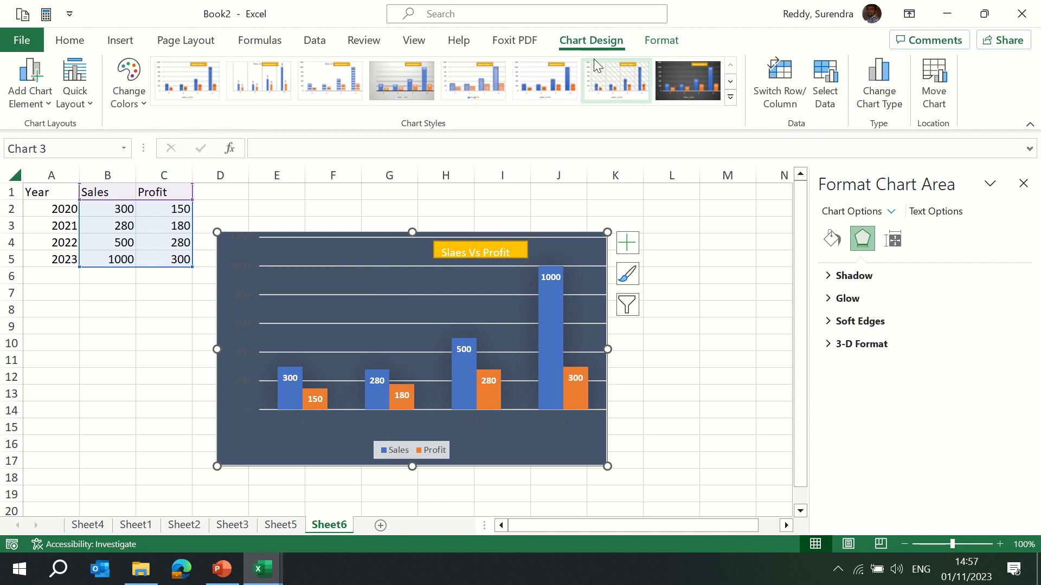
Browse the ribbon tabs and the Sheet4, Sheet5 and Sheet6 charts to review them.
click(661, 41)
click(592, 42)
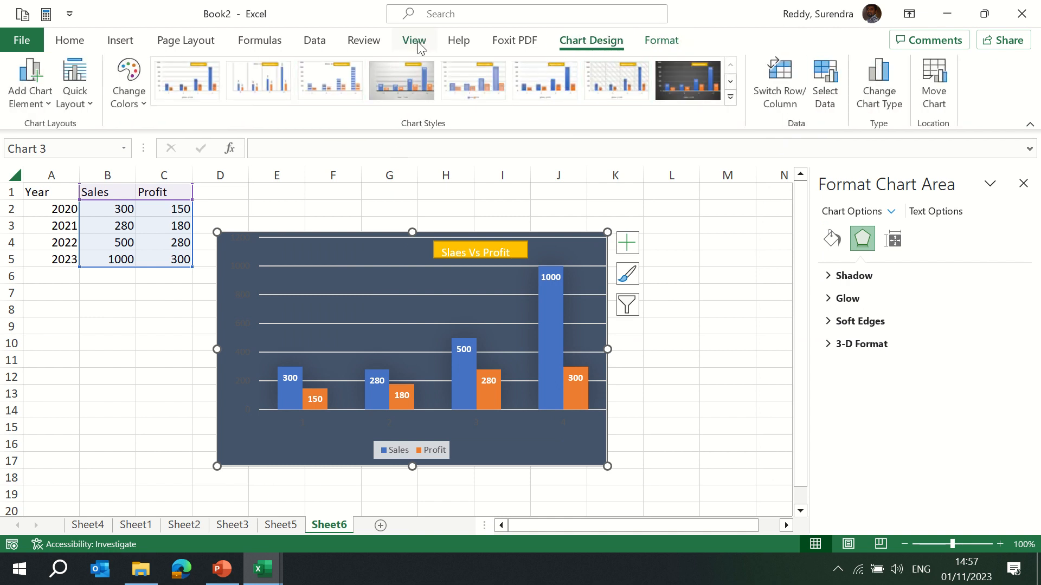
click(120, 46)
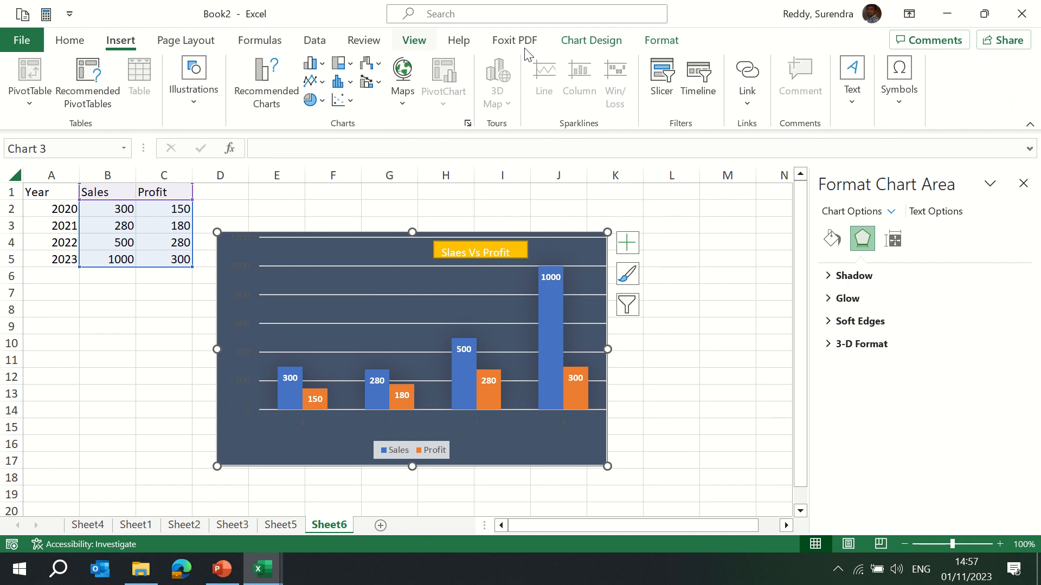
click(167, 46)
click(121, 41)
click(323, 254)
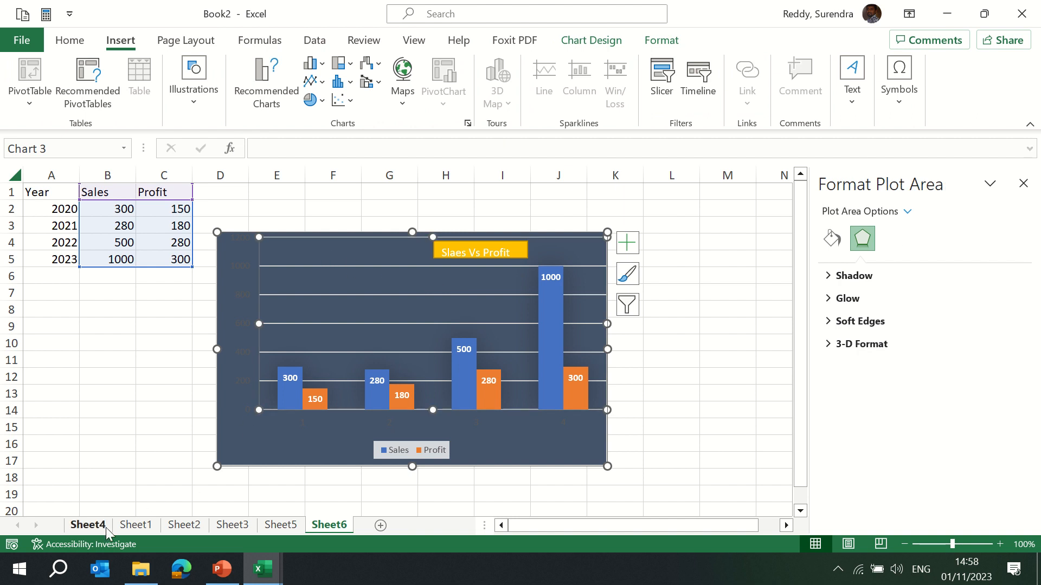
click(87, 525)
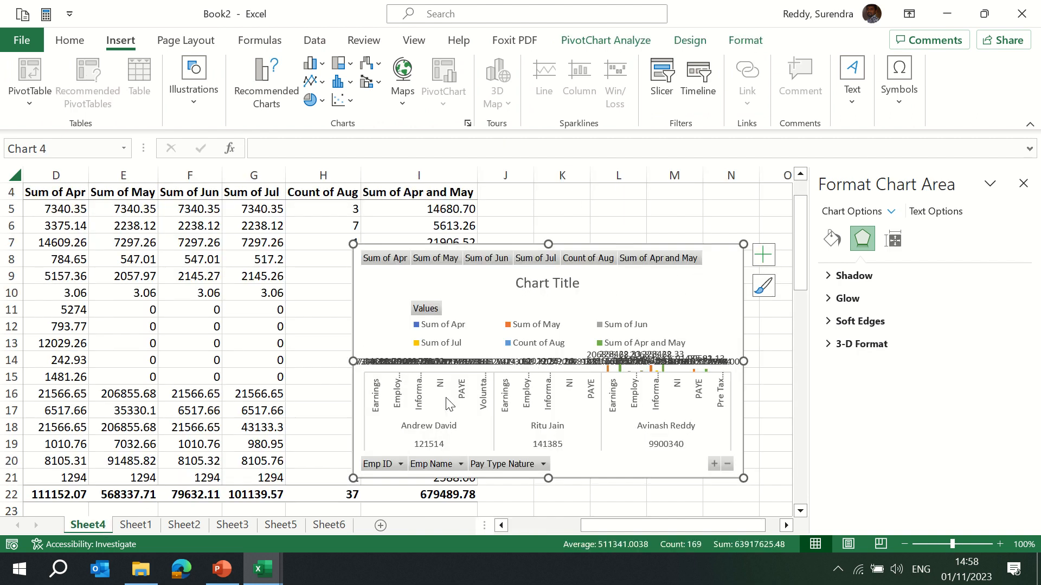
click(281, 525)
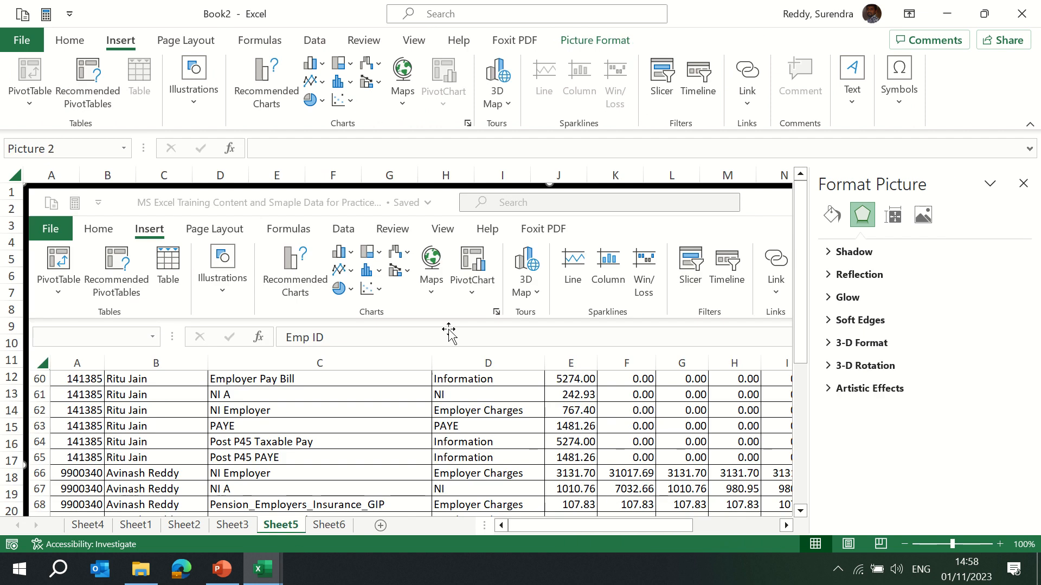
click(329, 525)
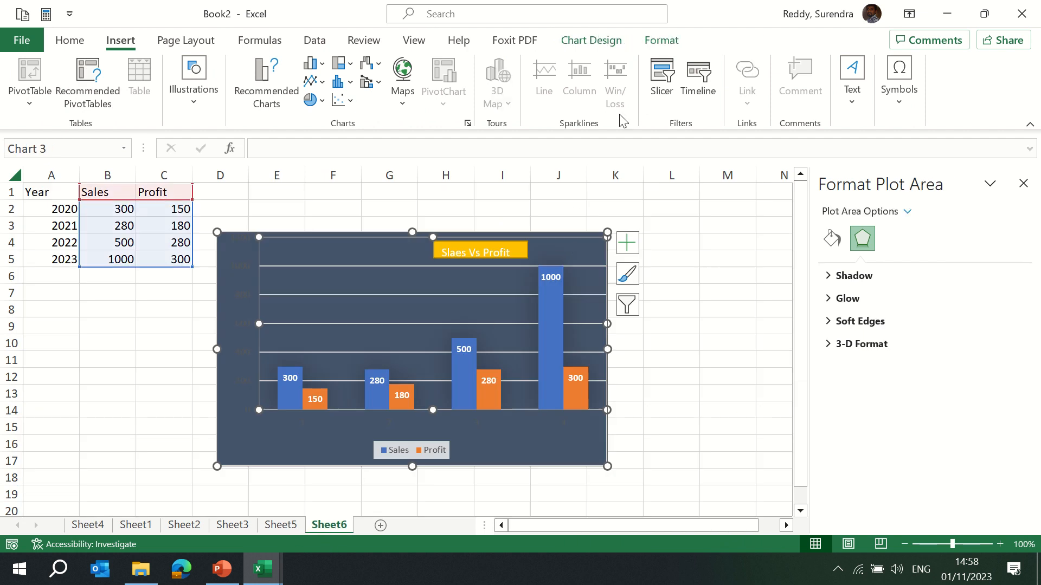
click(601, 40)
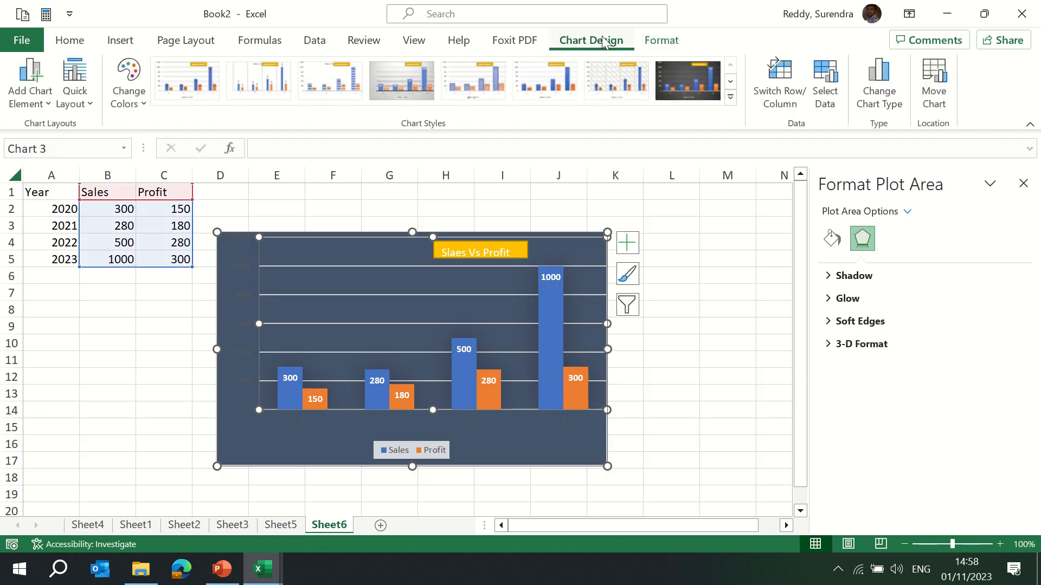
Remove the data labels from the Slaes Vs Profit column chart.
click(44, 106)
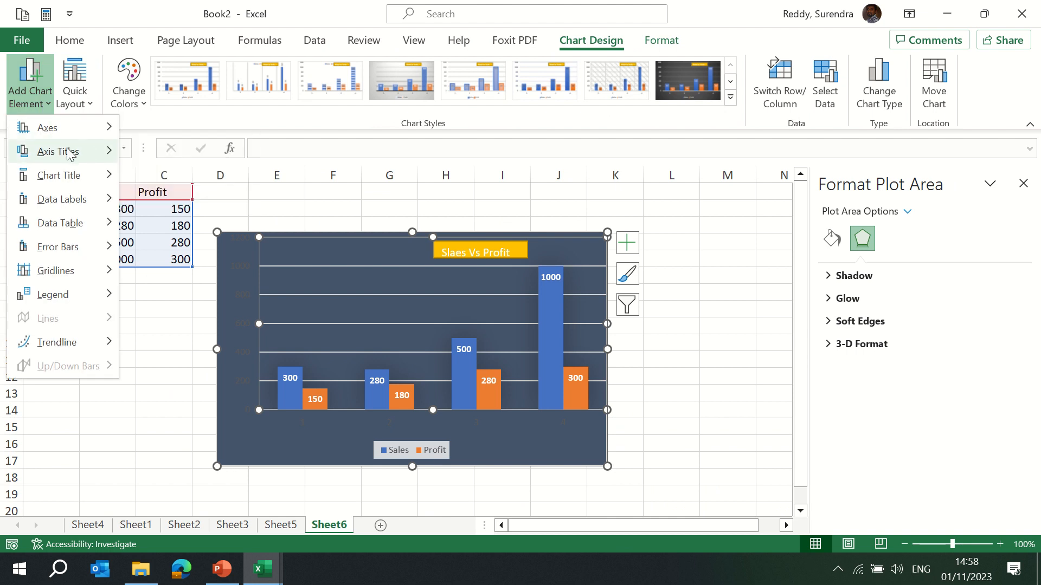
click(630, 244)
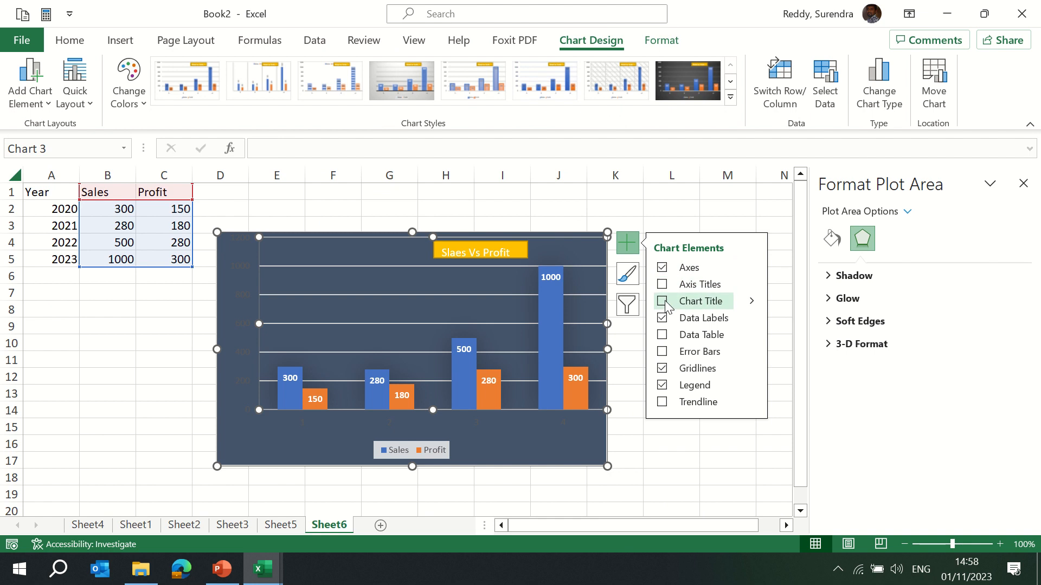
click(664, 318)
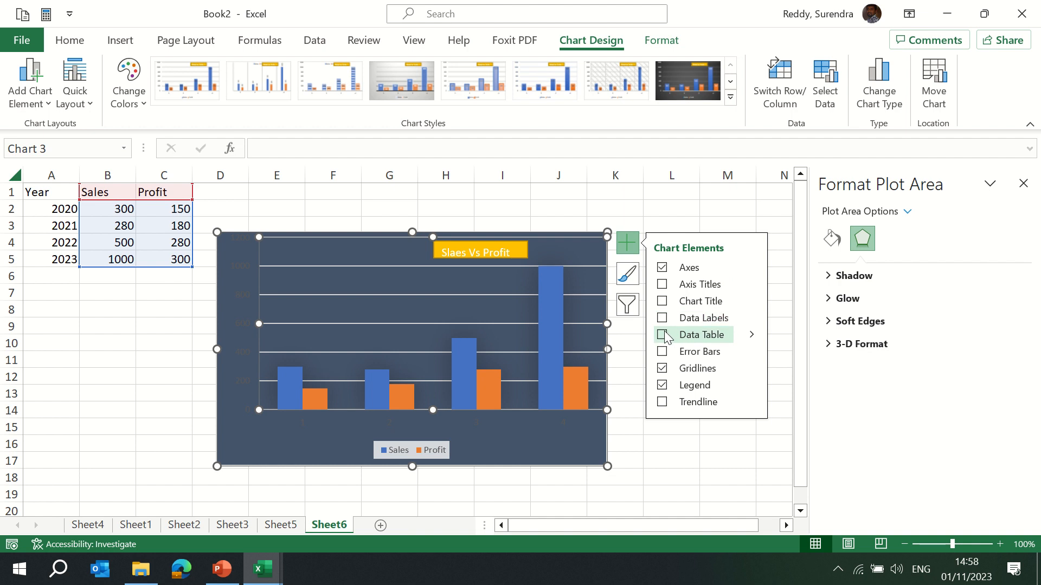
Add a linear trendline to the chart based on the Sales series.
click(664, 333)
click(663, 352)
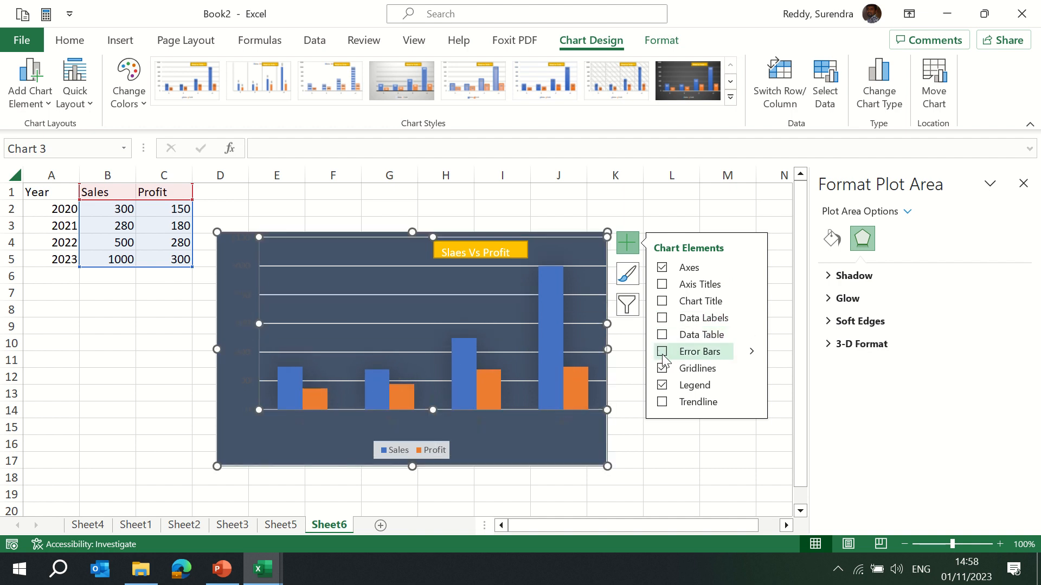
click(663, 404)
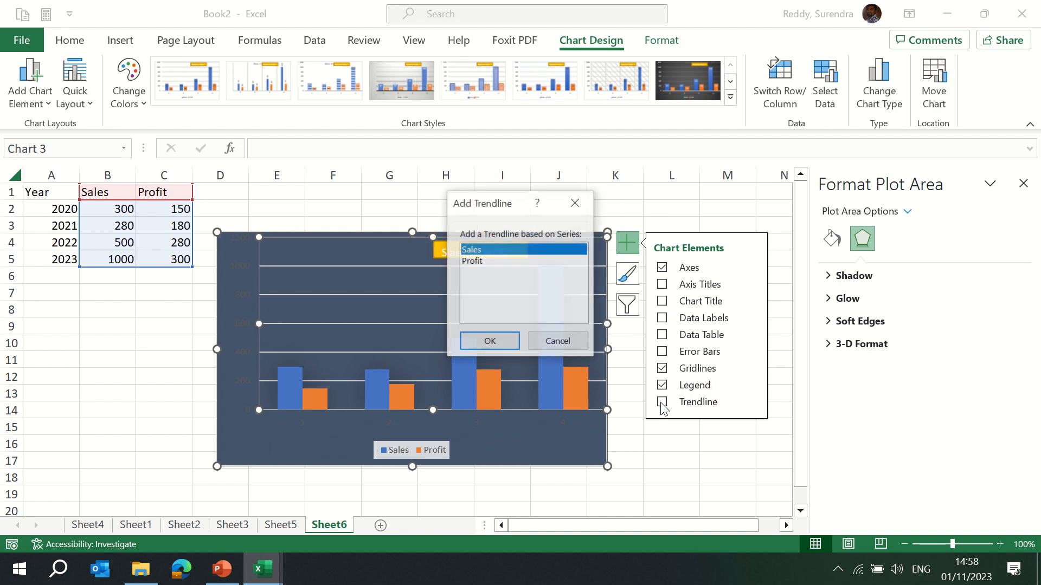
click(491, 342)
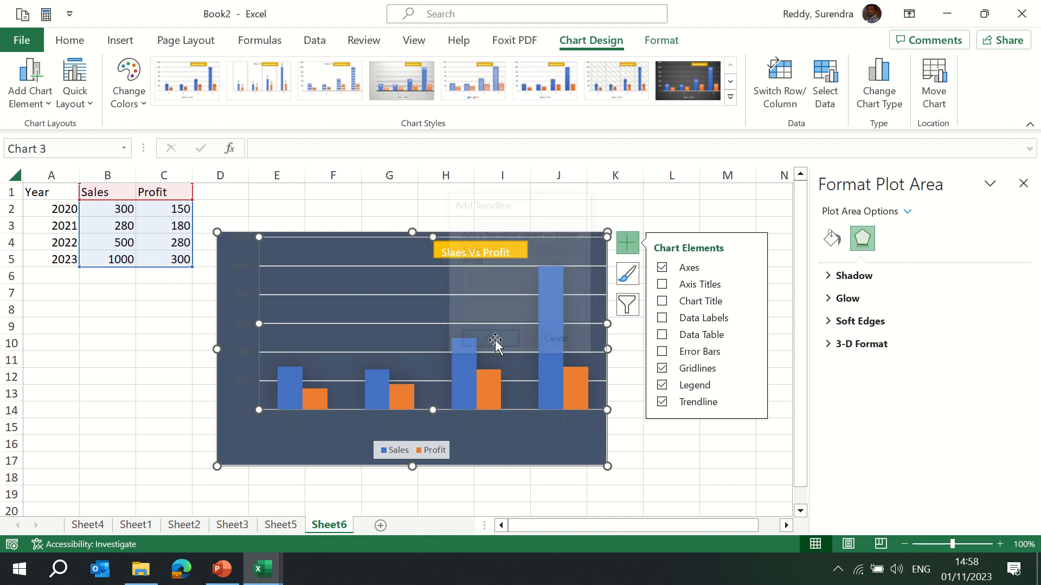
Replace the chart's trendline with a linear trendline based on the Profit series.
click(700, 402)
click(699, 402)
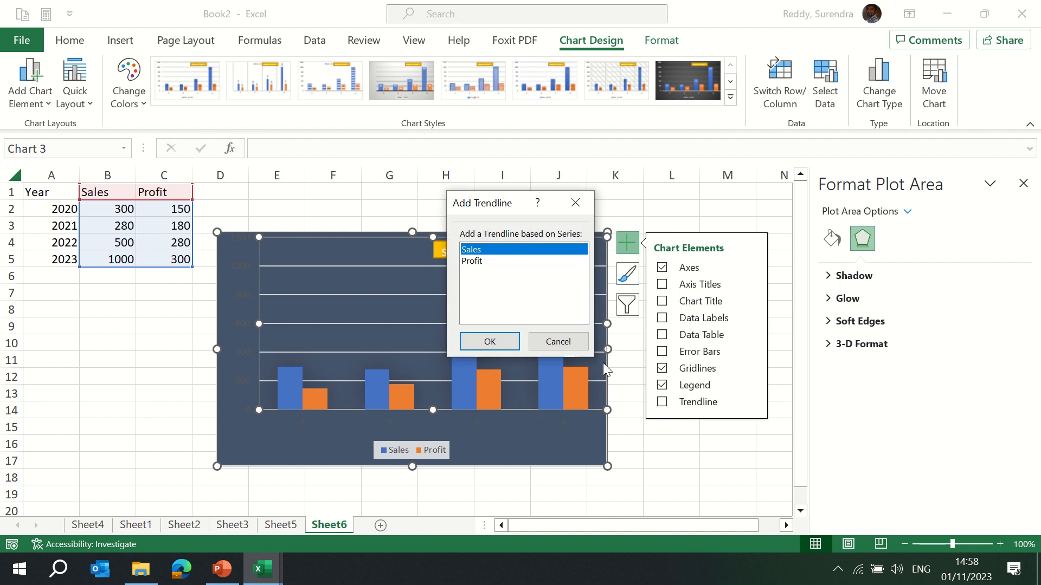
click(475, 263)
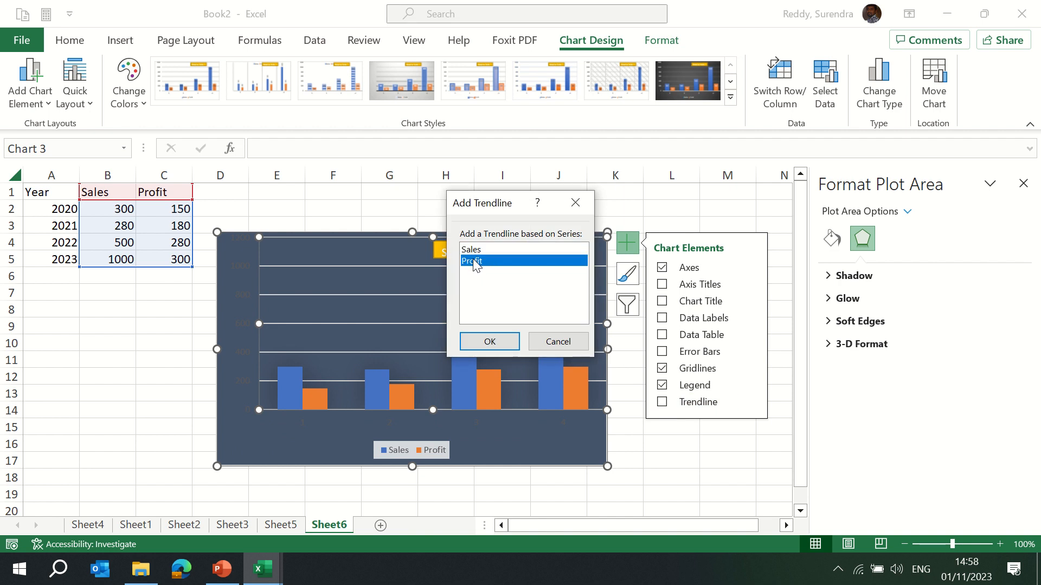
click(490, 342)
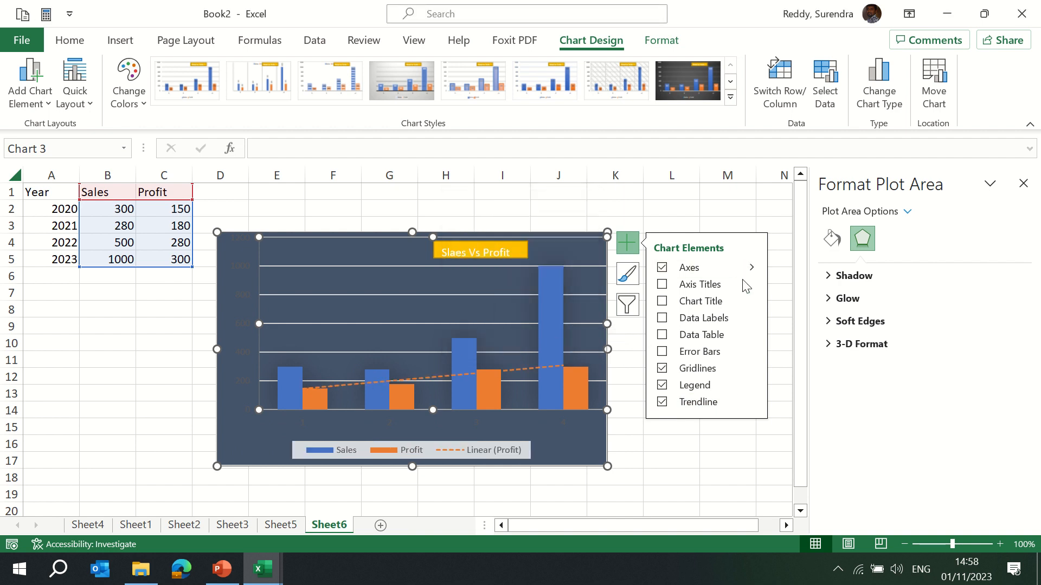
Change the chart's color palette, settling on a blue-and-gray colorful scheme.
click(135, 104)
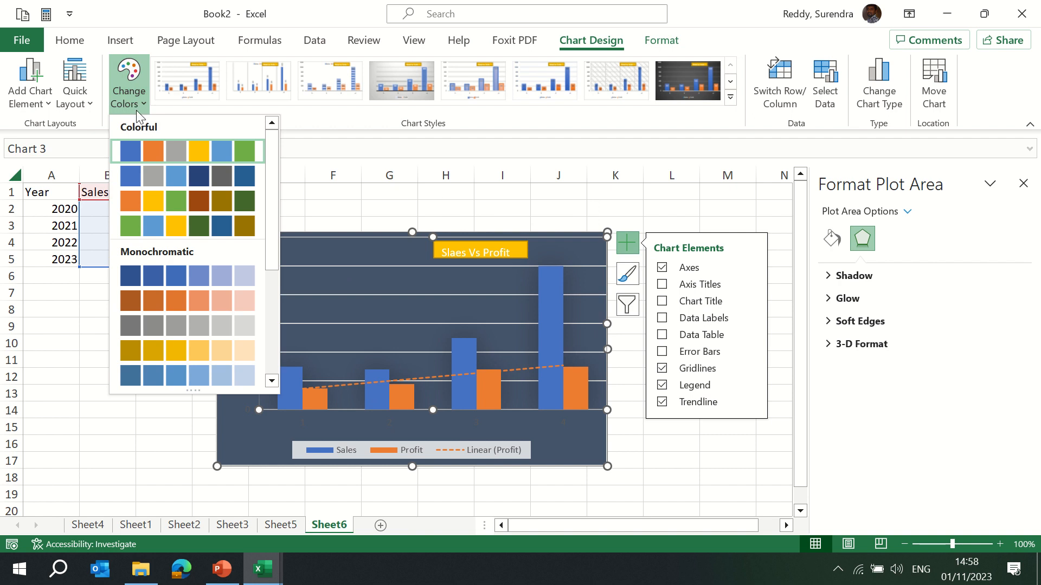
click(175, 277)
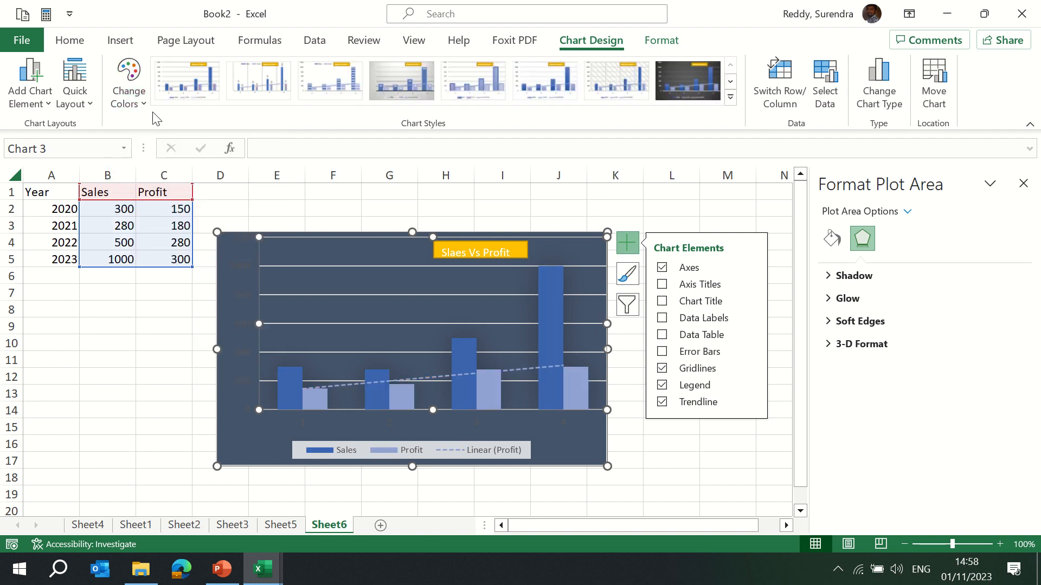
click(136, 105)
click(188, 177)
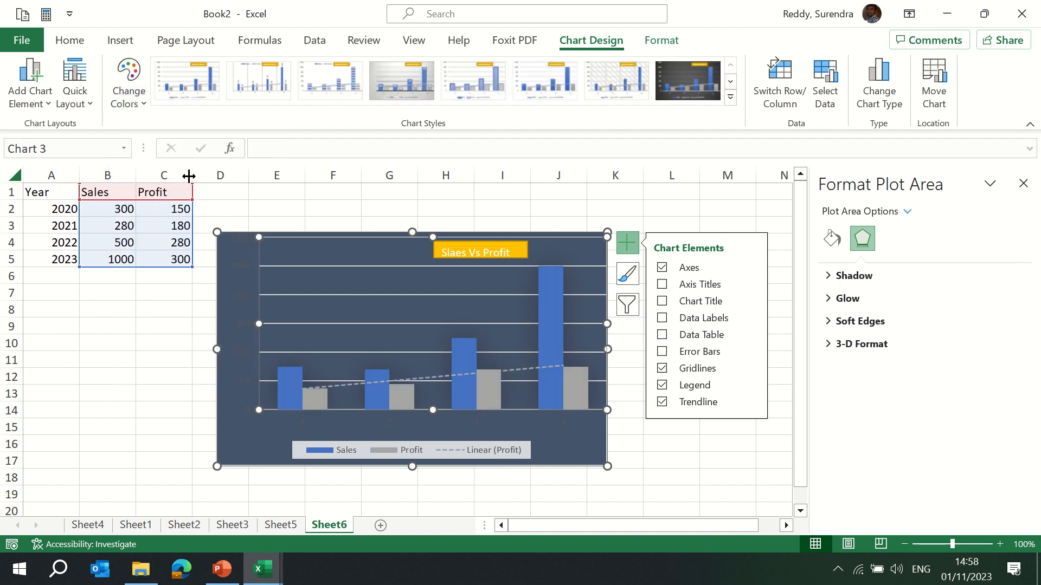
Apply the last quick layout to the chart and move the chart to its own new chart sheet.
click(91, 105)
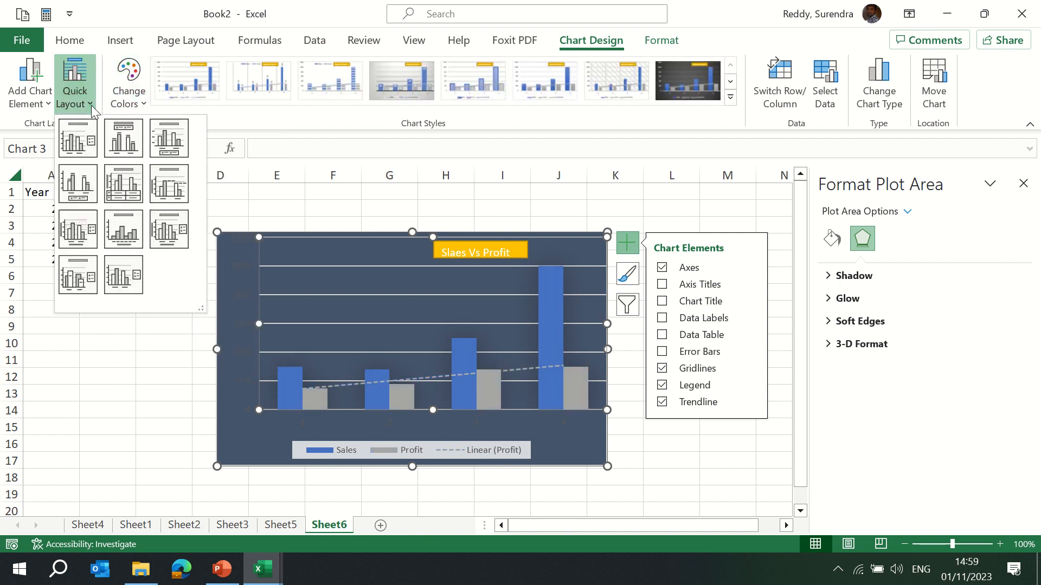
click(135, 276)
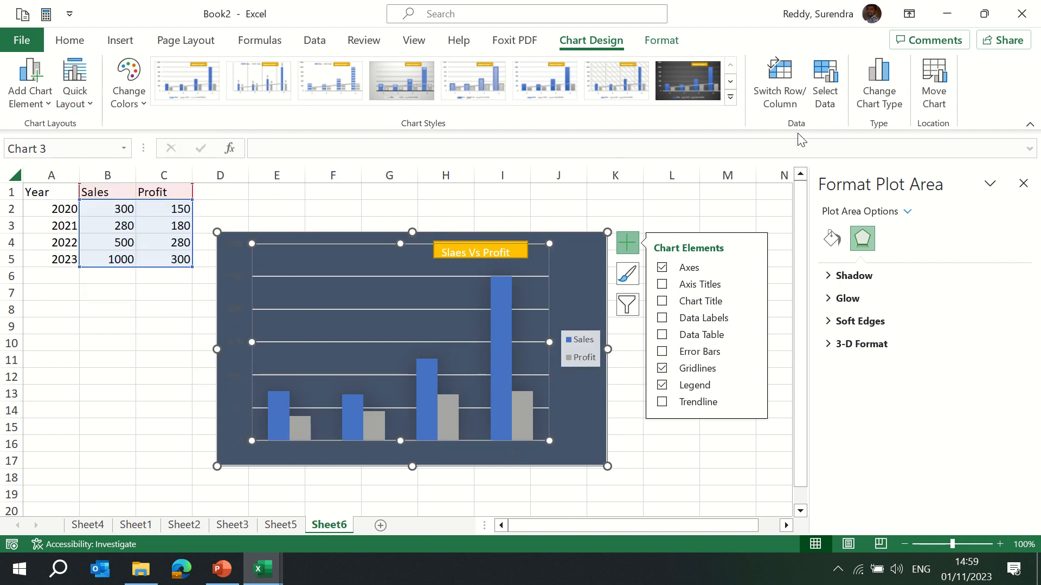
click(930, 91)
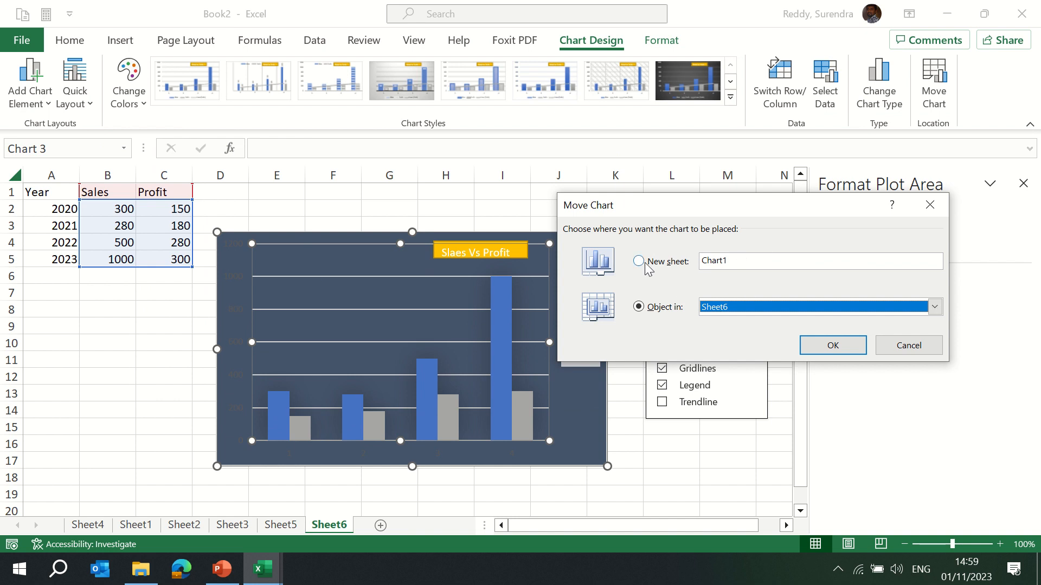
click(639, 261)
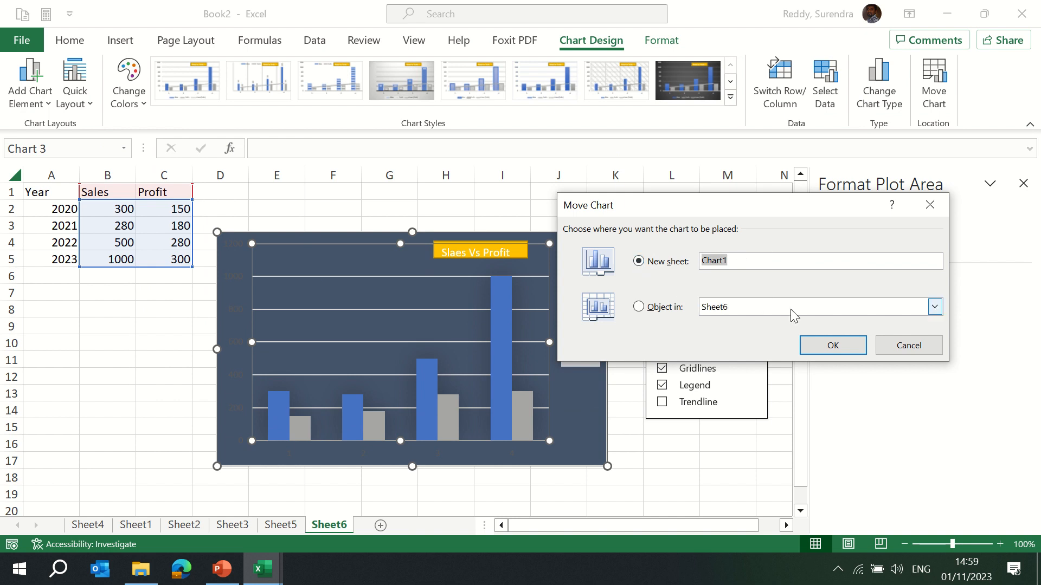
click(832, 346)
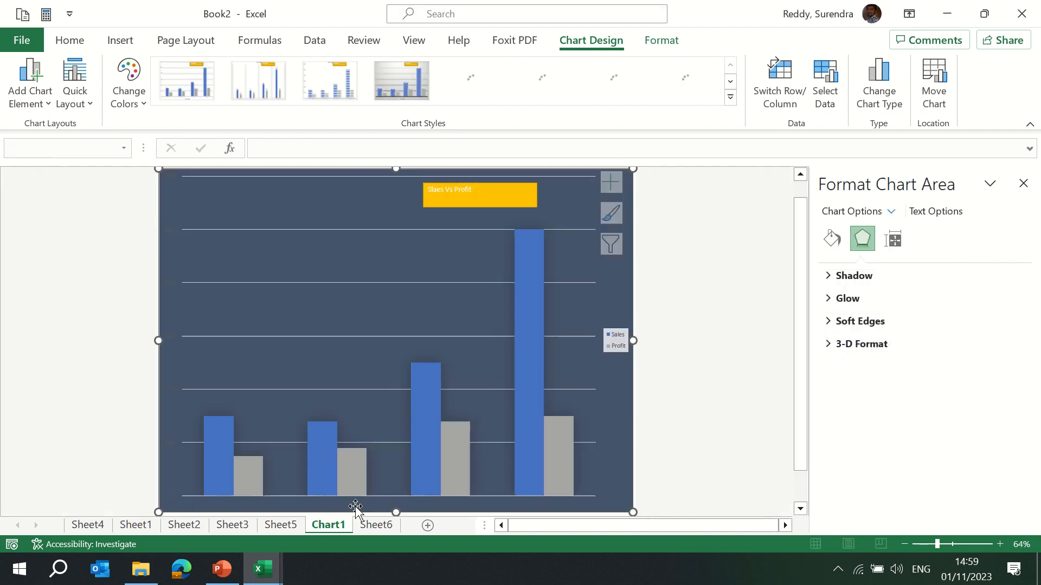
Copy the chart from the chart sheet and paste it onto Sheet6 near cell H6.
mouse_move(574, 423)
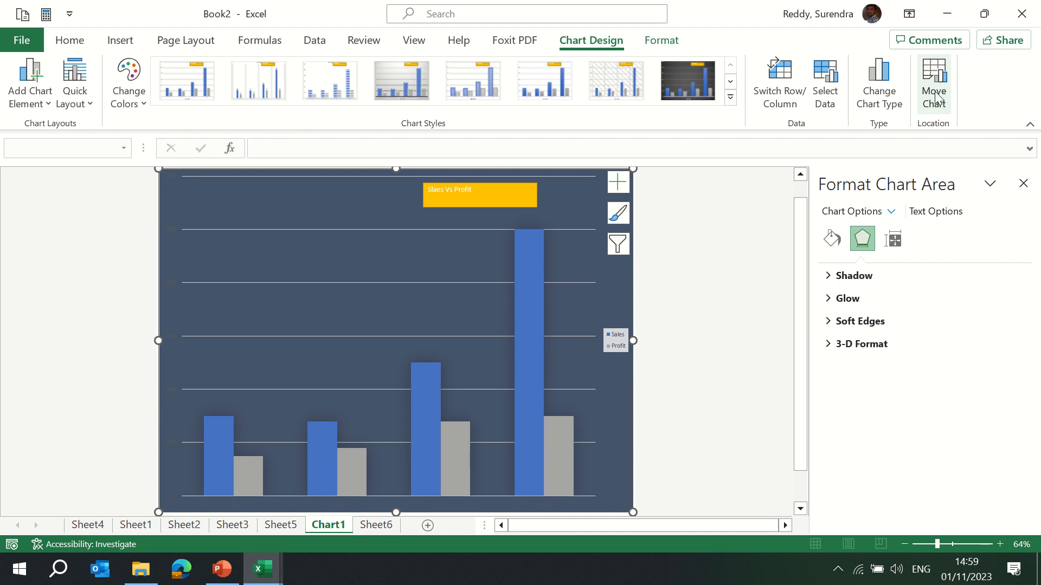
click(243, 190)
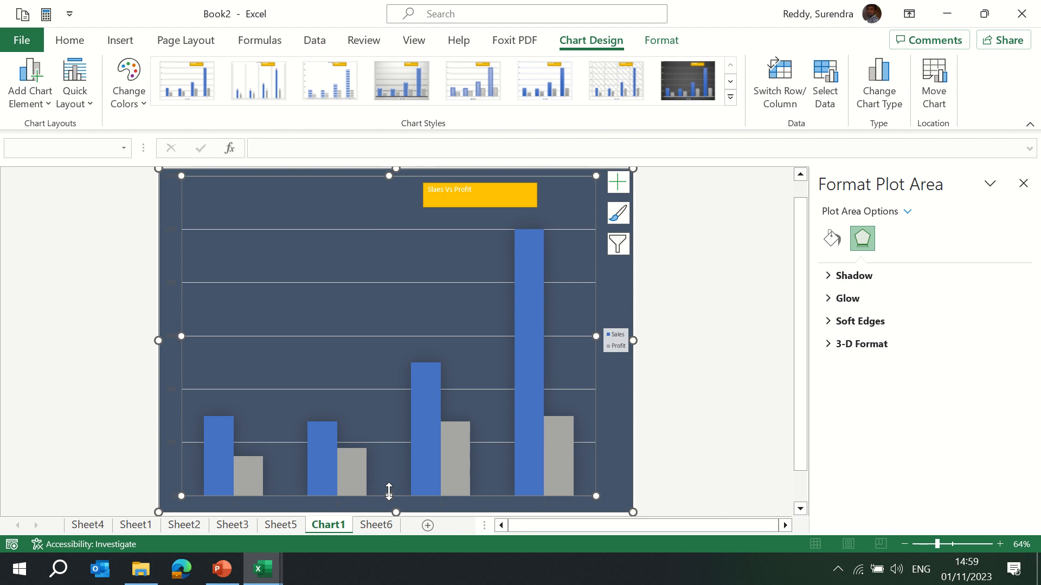
click(376, 527)
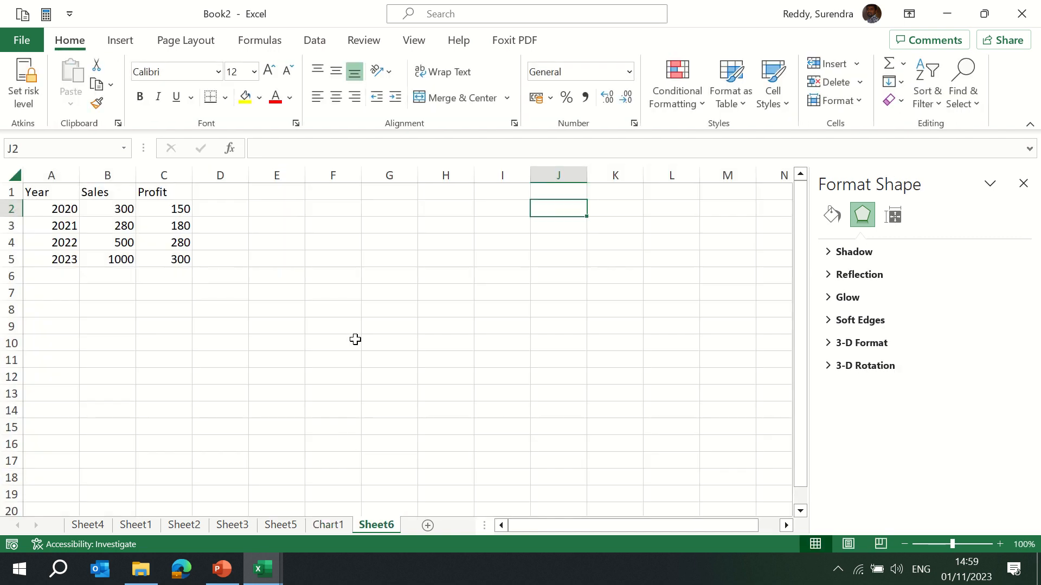
click(327, 525)
click(611, 293)
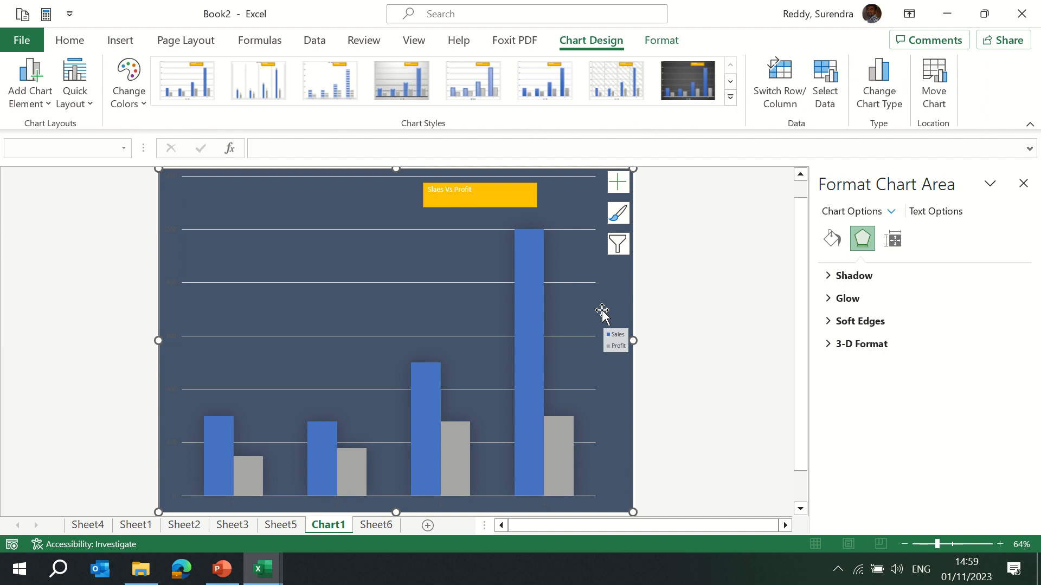
click(378, 526)
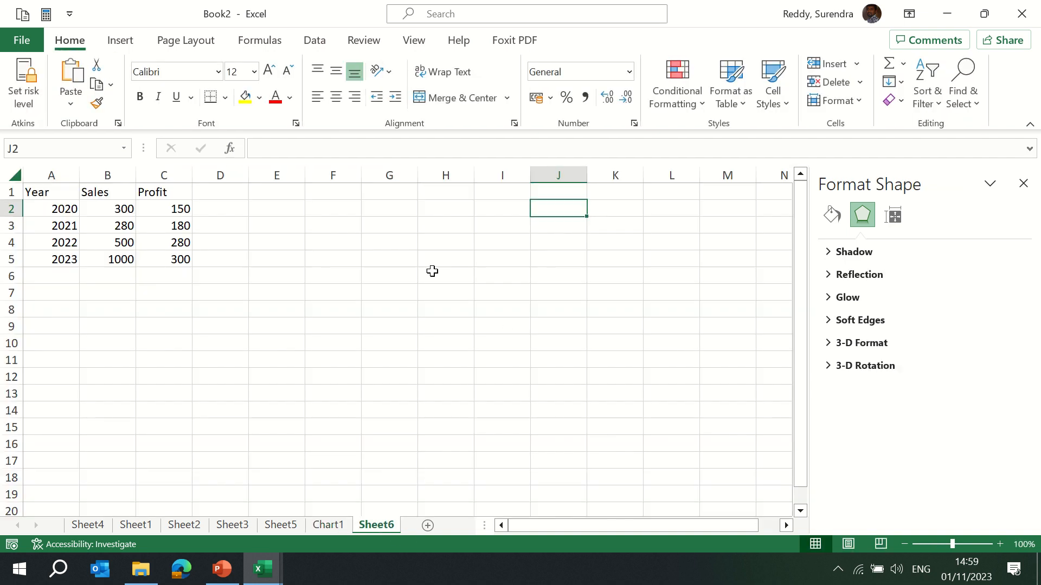
click(430, 271)
key(ctrl+v)
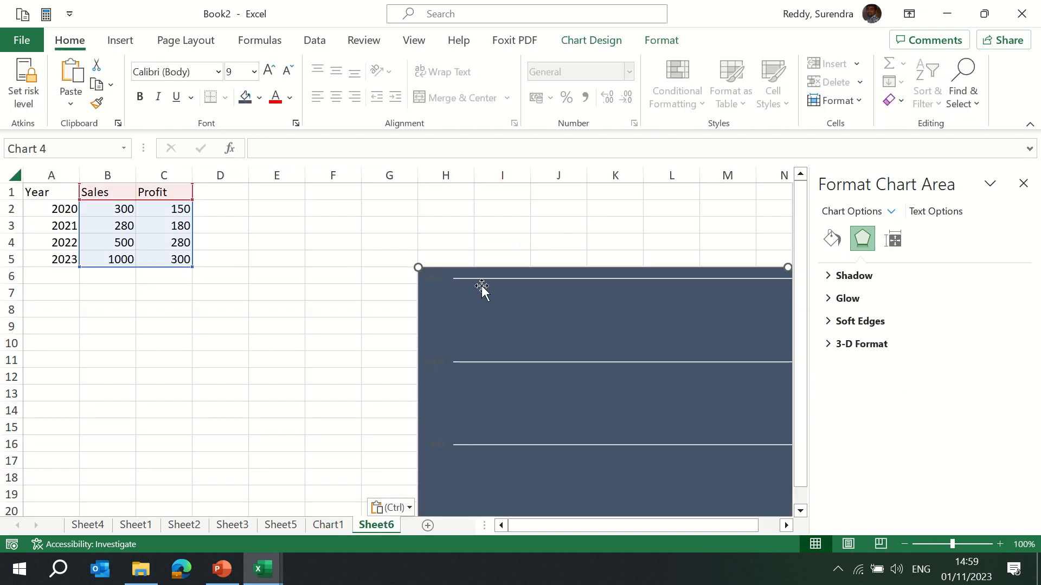
Insert a line sparkline in cell D2 using the data range B2:C2.
click(120, 40)
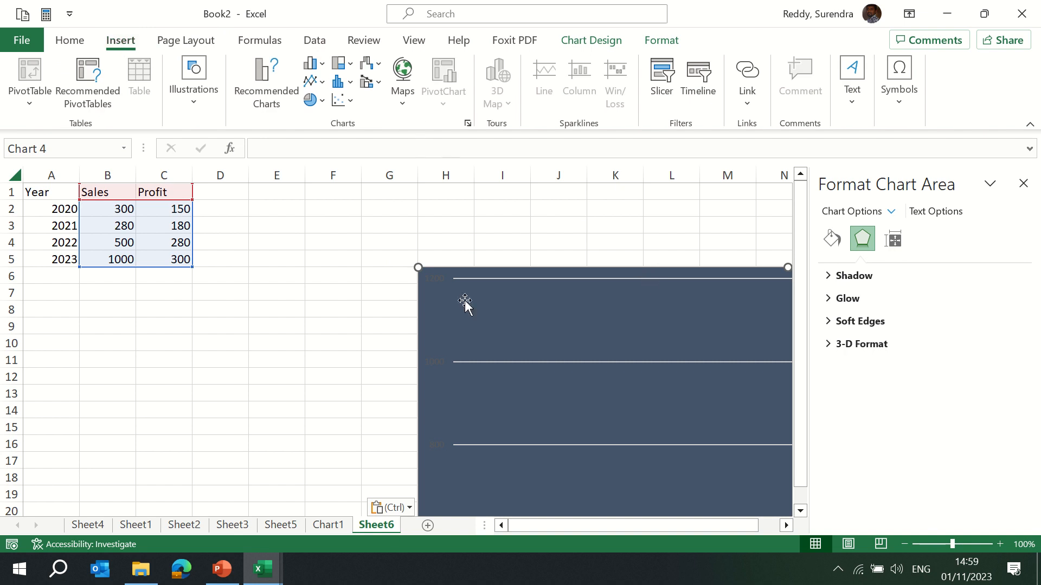
click(230, 208)
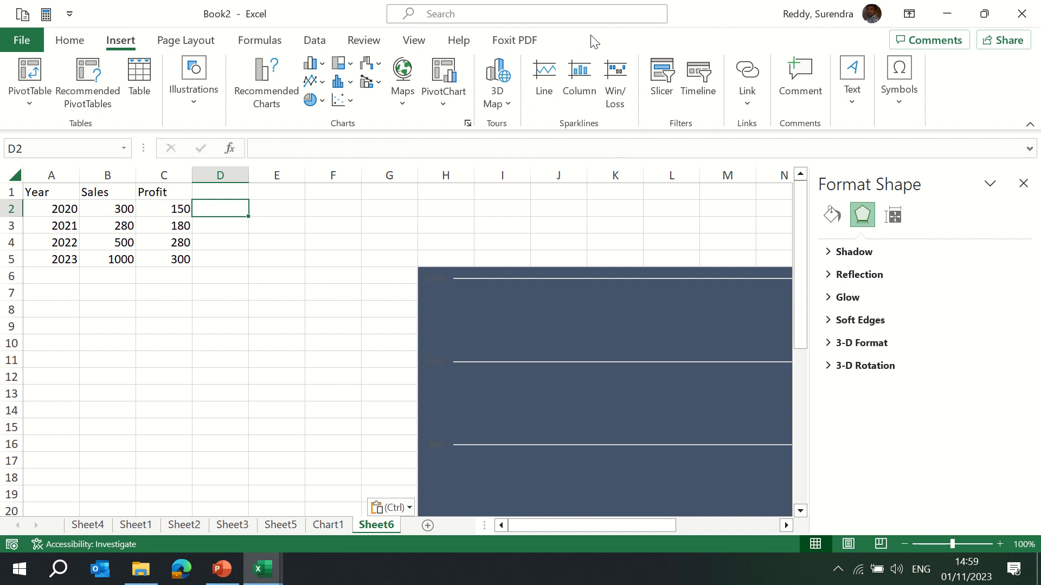
click(544, 89)
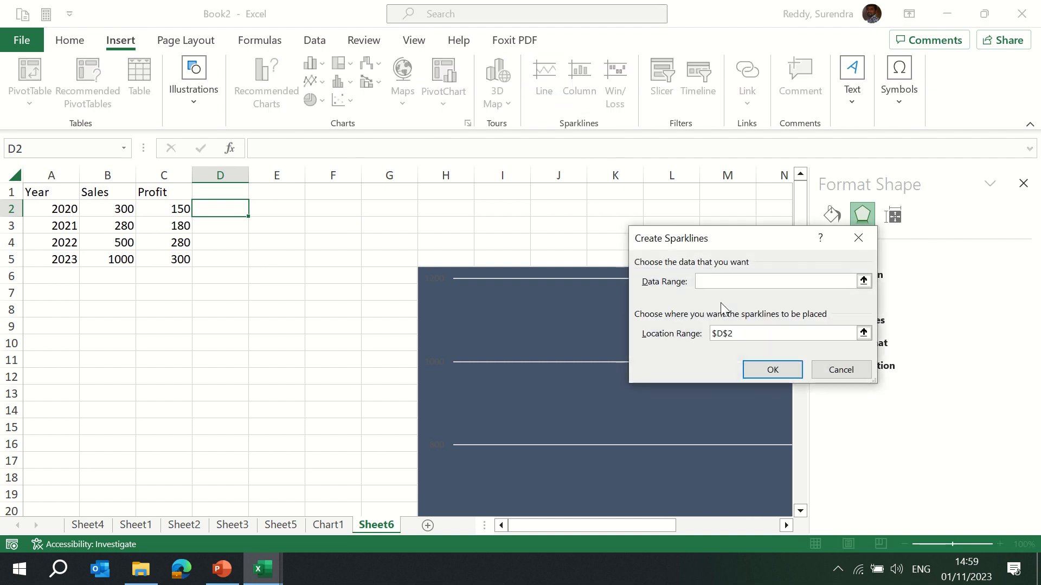
click(120, 210)
drag(120, 209, 176, 209)
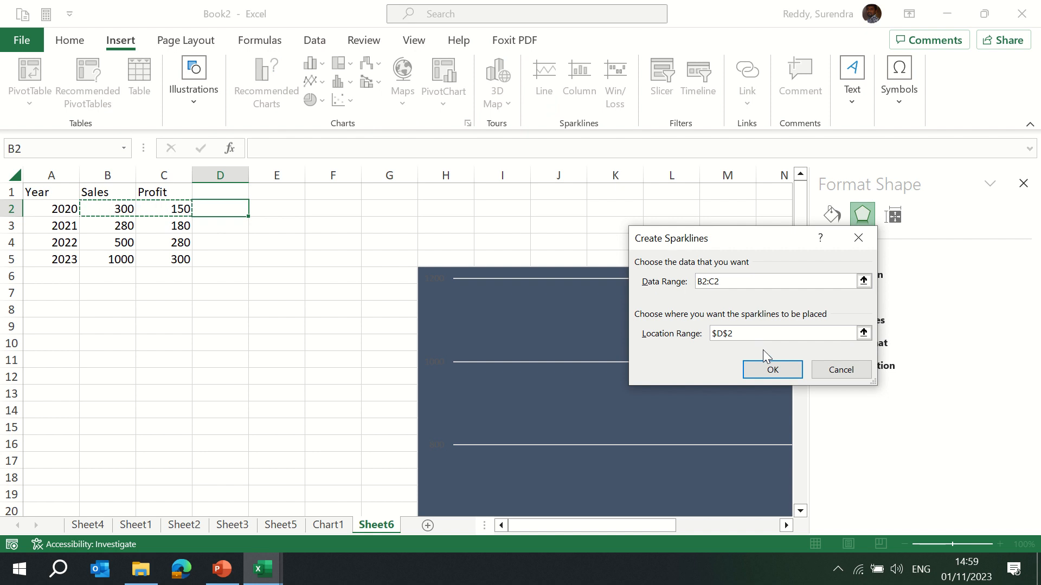
click(773, 370)
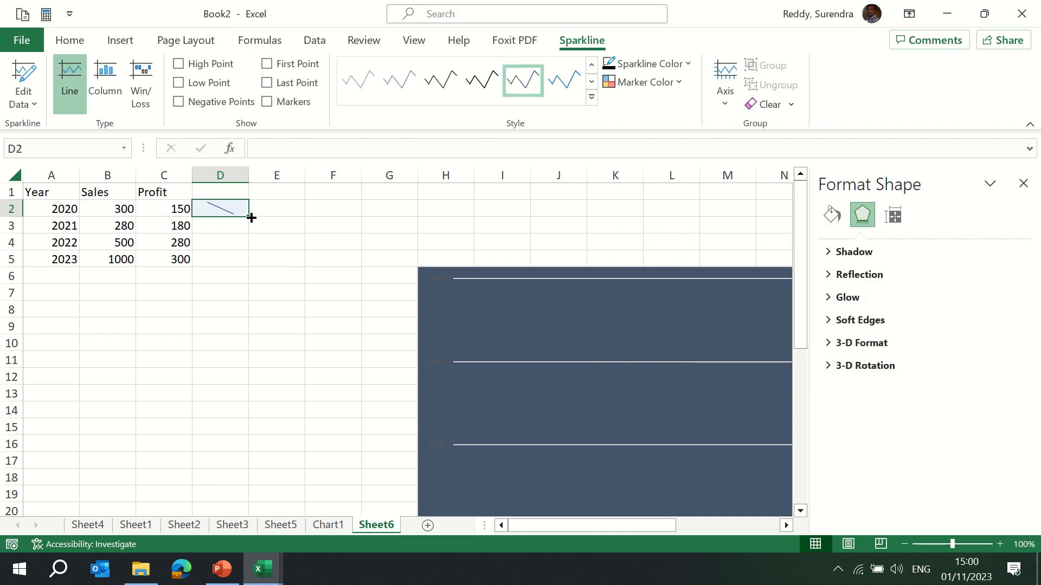
Fill the sparkline down to D5 and apply an orange sparkline style.
drag(251, 218, 241, 272)
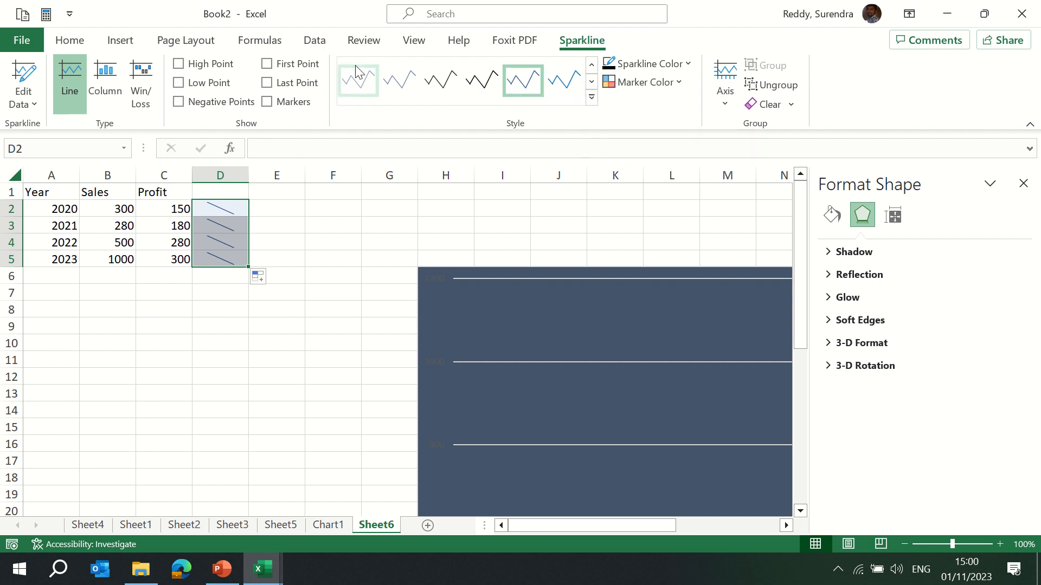
click(592, 97)
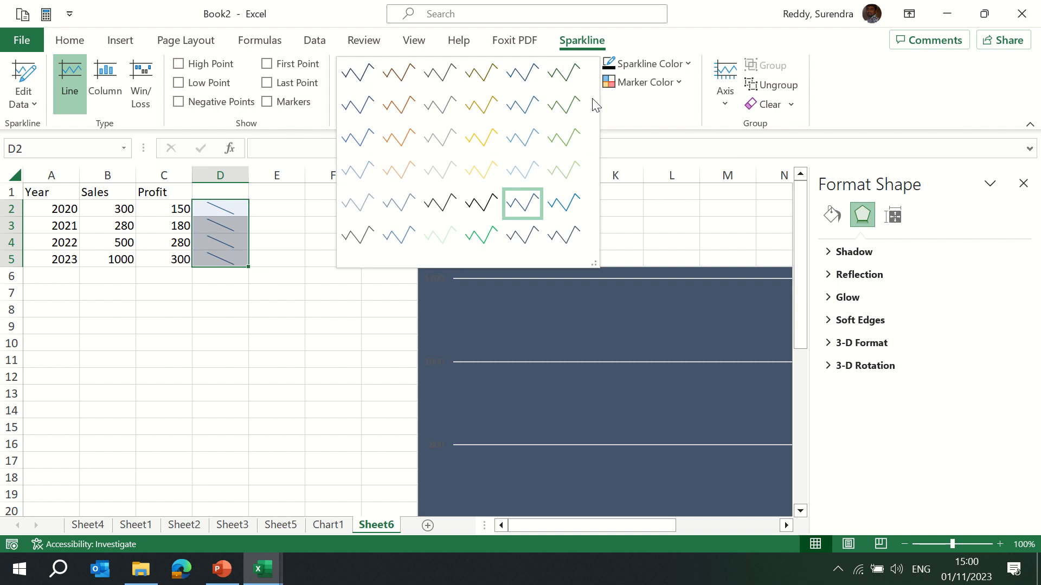
click(479, 136)
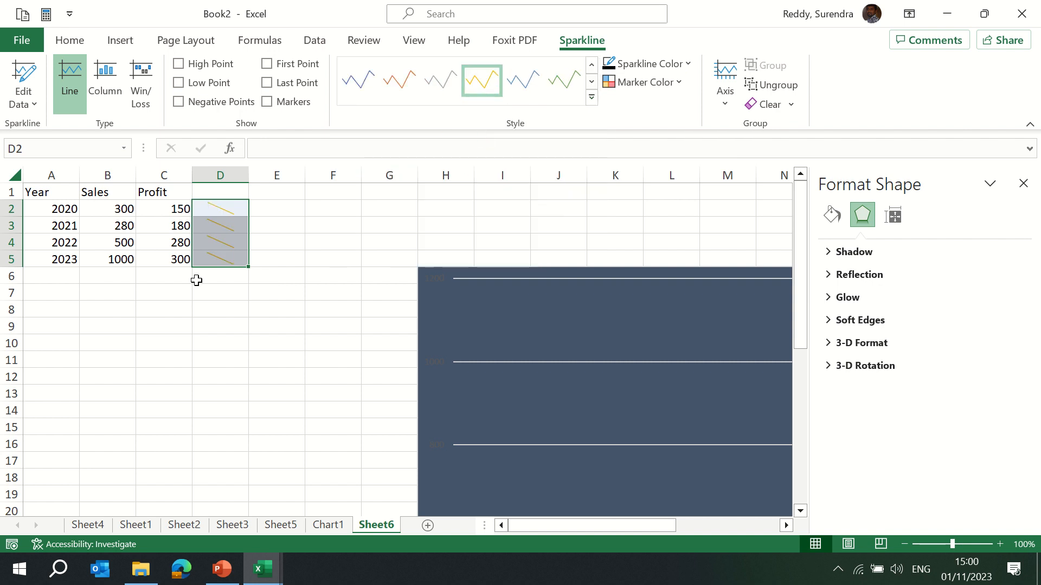
Delete the Sum and Average columns from the payroll table on Sheet1.
click(222, 525)
click(182, 525)
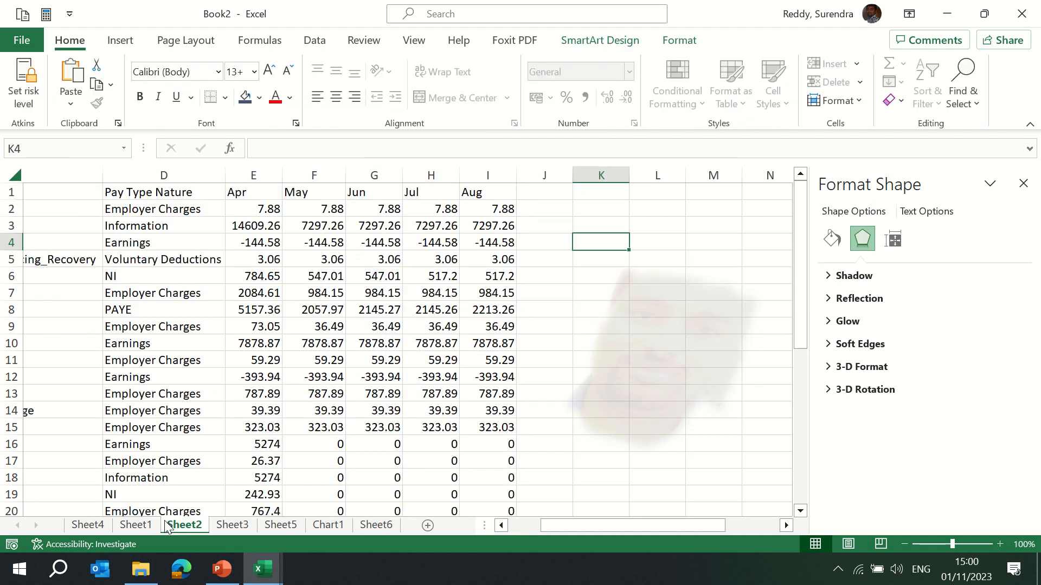
click(240, 262)
key(ctrl+Up)
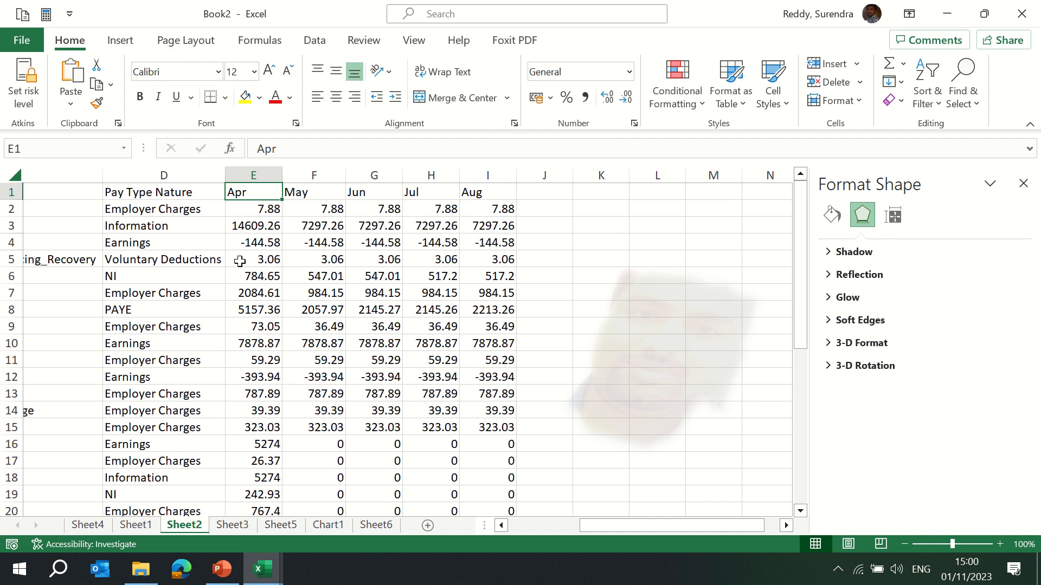
key(ctrl+Page_Up)
key(ctrl+Up)
key(Down)
key(ctrl+Right)
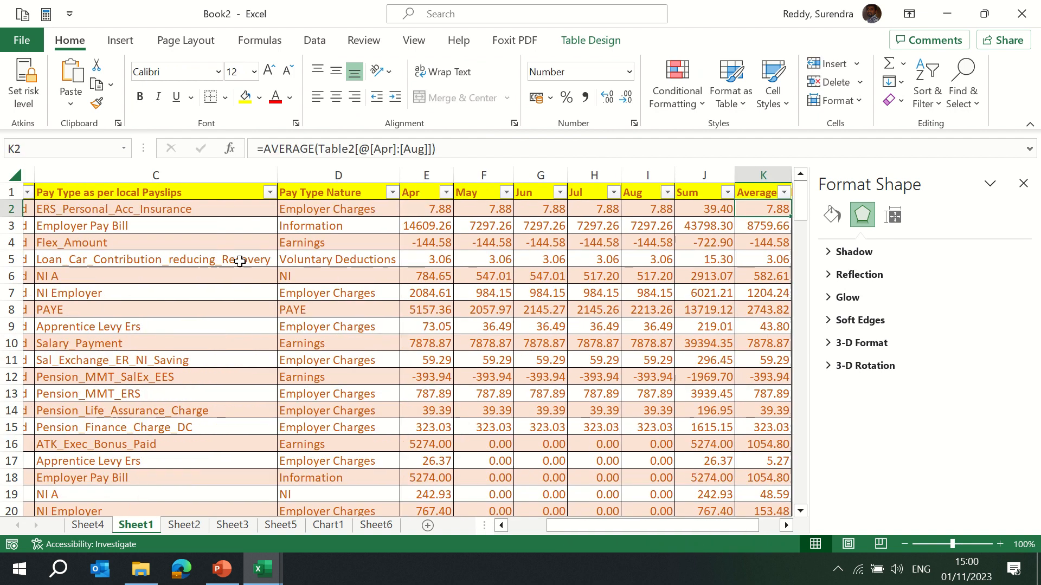
key(Right)
key(Right)
key(Right)
key(Left)
key(Left)
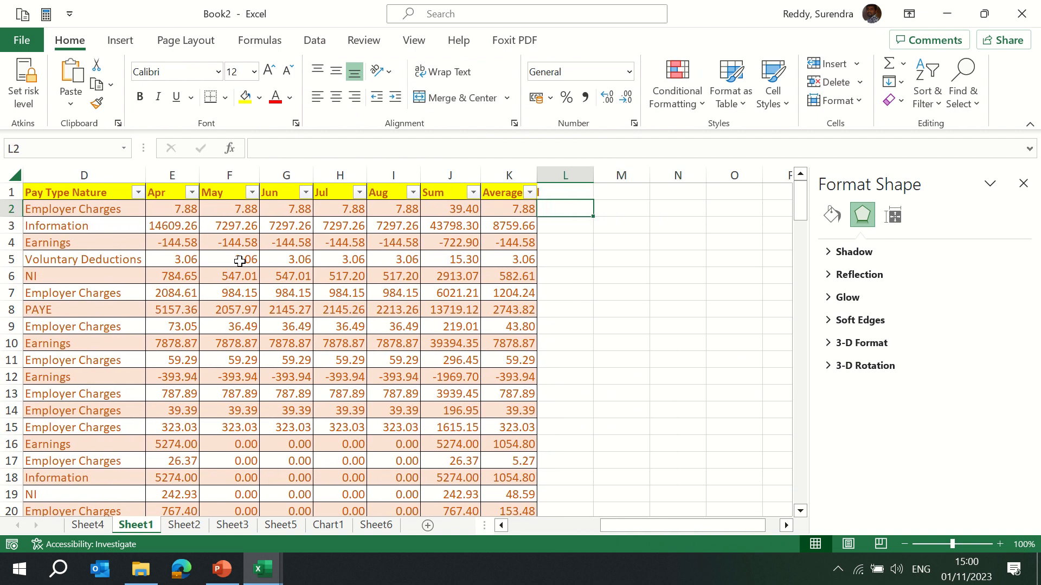
mouse_move(388, 6)
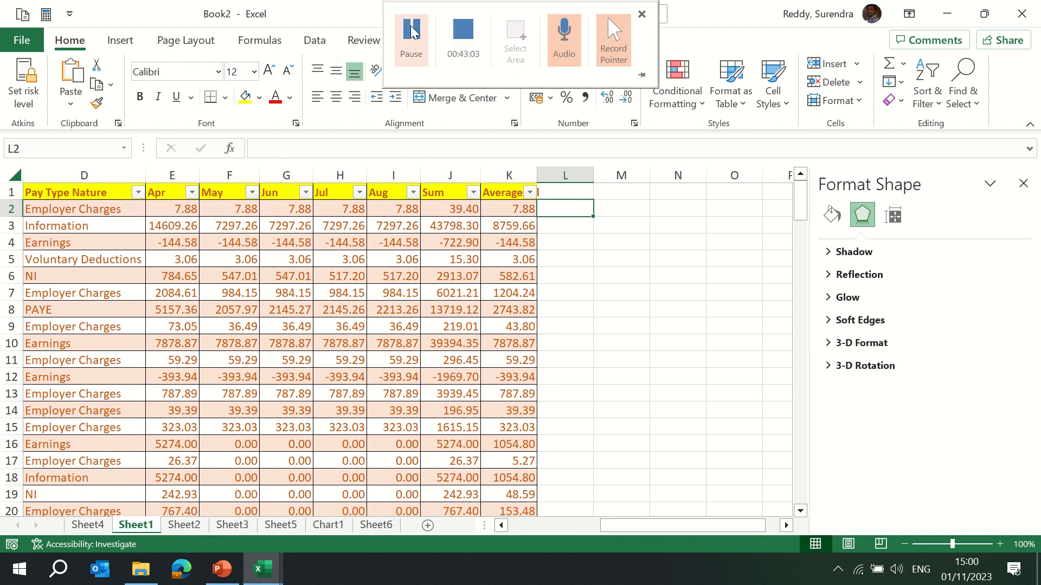
click(410, 41)
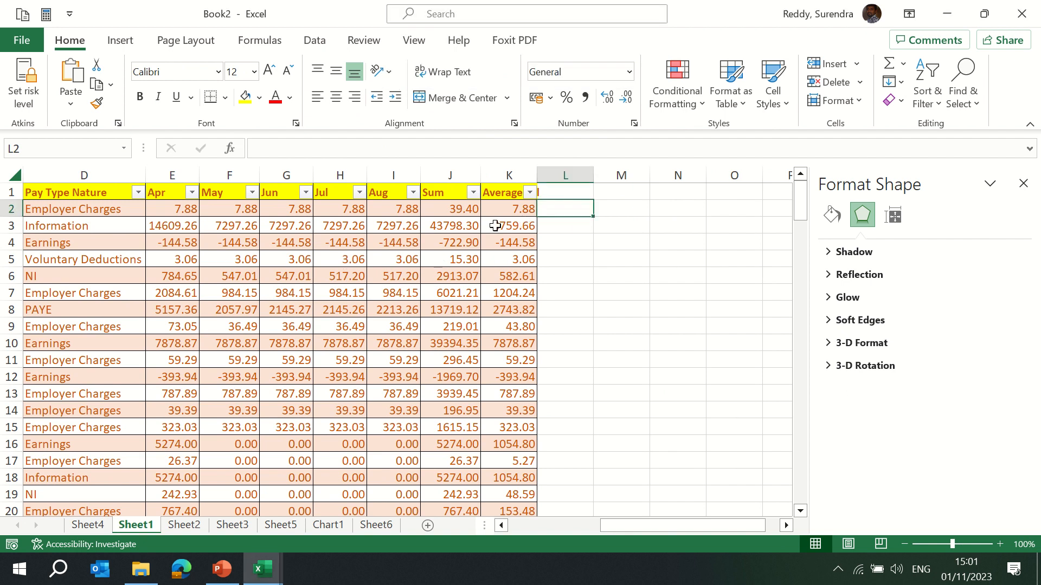
drag(450, 174, 521, 174)
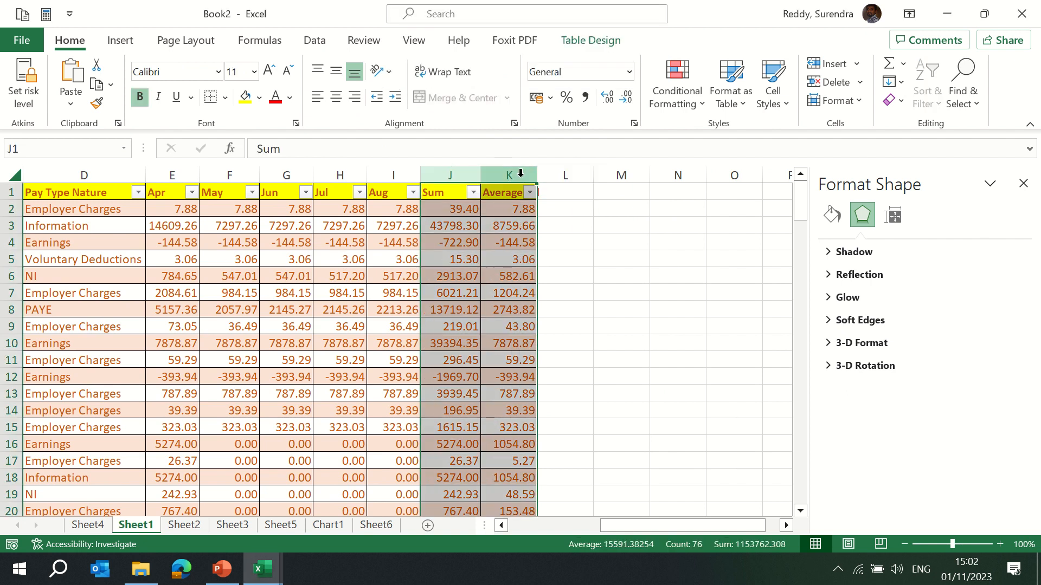
key(ctrl+minus)
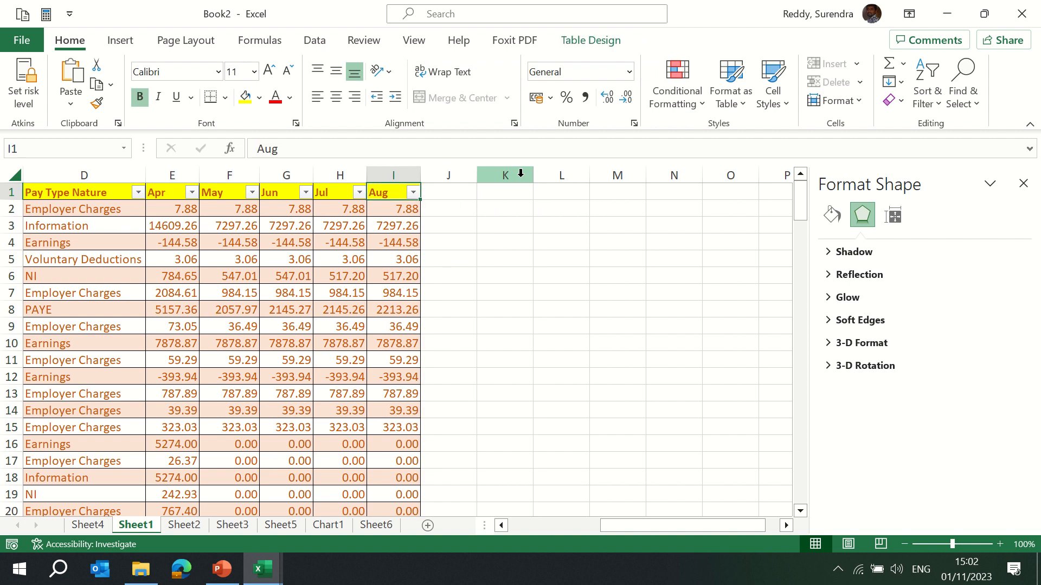
Copy the whole payroll table from Sheet1 and paste it into cell A1 of a new sheet.
key(ctrl+Left)
key(ctrl+shift+Right)
key(ctrl+shift+Down)
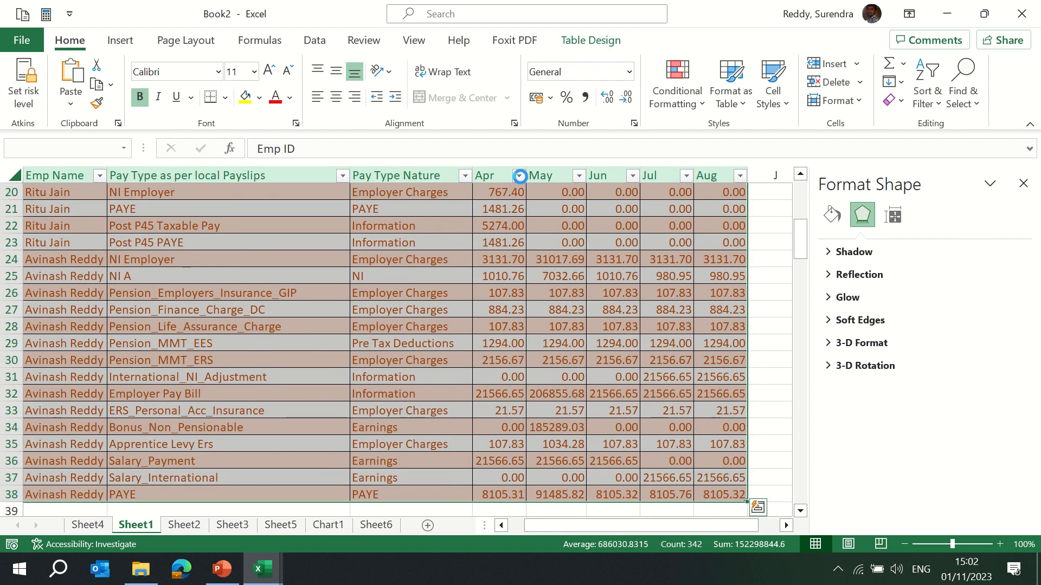
key(ctrl+c)
click(427, 526)
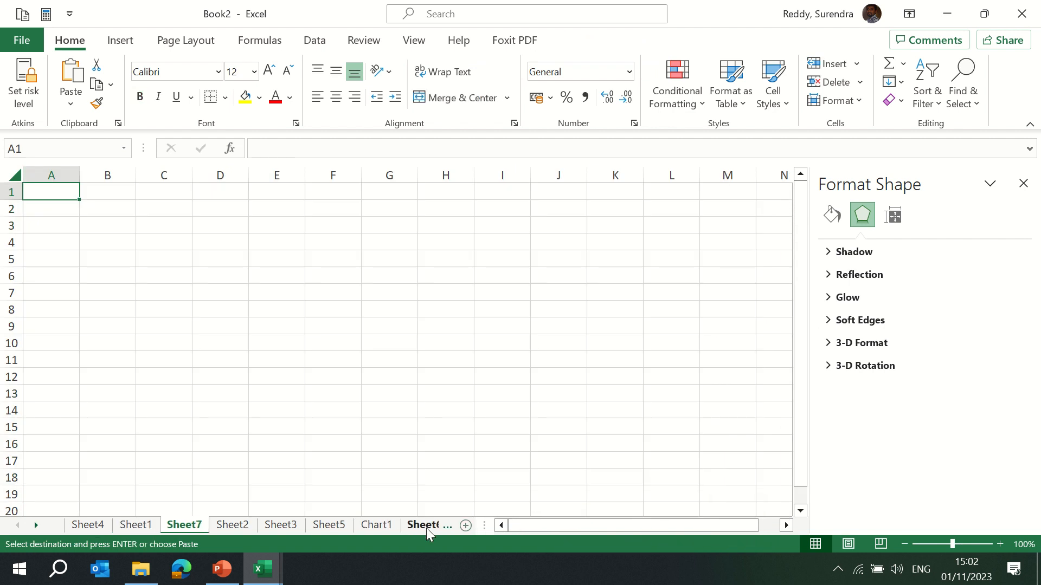
key(Return)
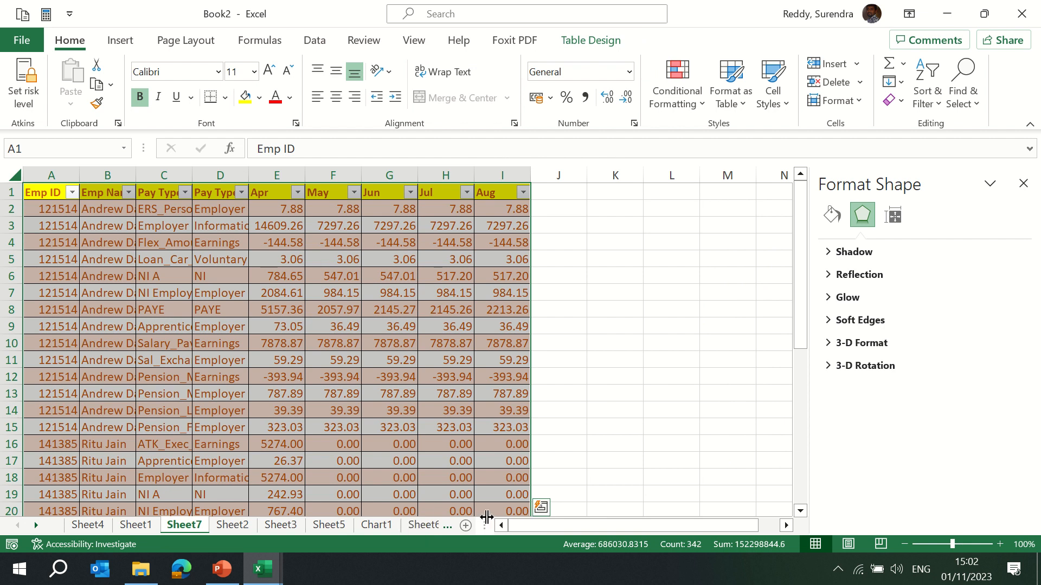
Add another new sheet and enter the headers Q1 Profit, Q2 Profit, Q3 Profit and Q4 Profit in B1:E1.
click(465, 525)
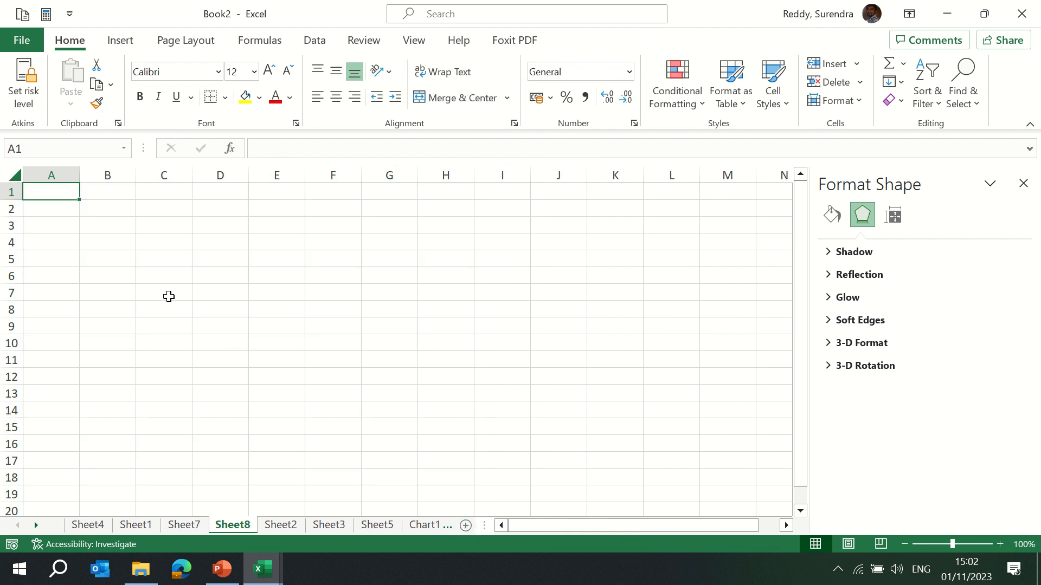
key(Down)
key(Up)
key(Right)
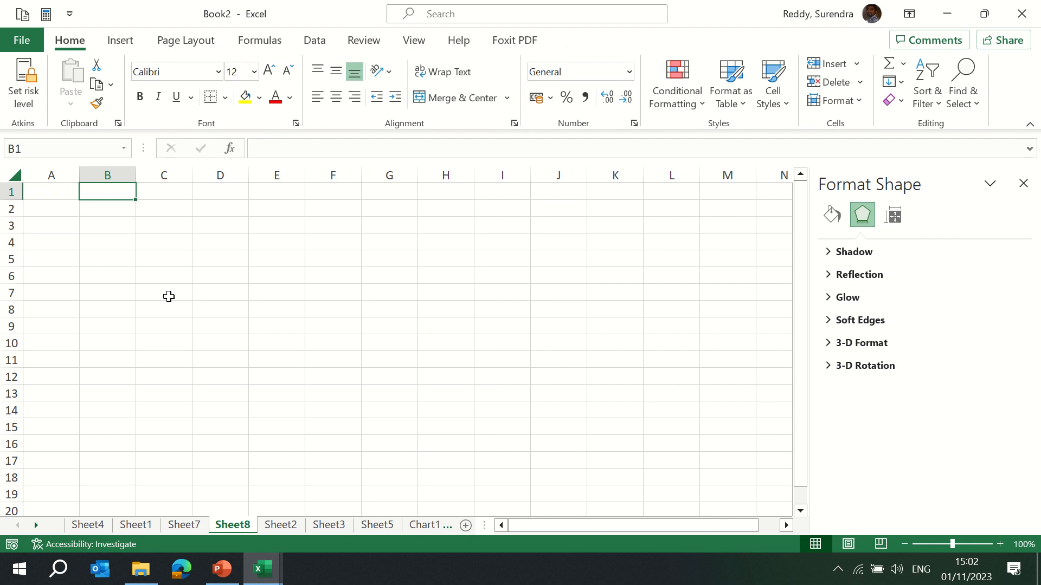
text(Q)
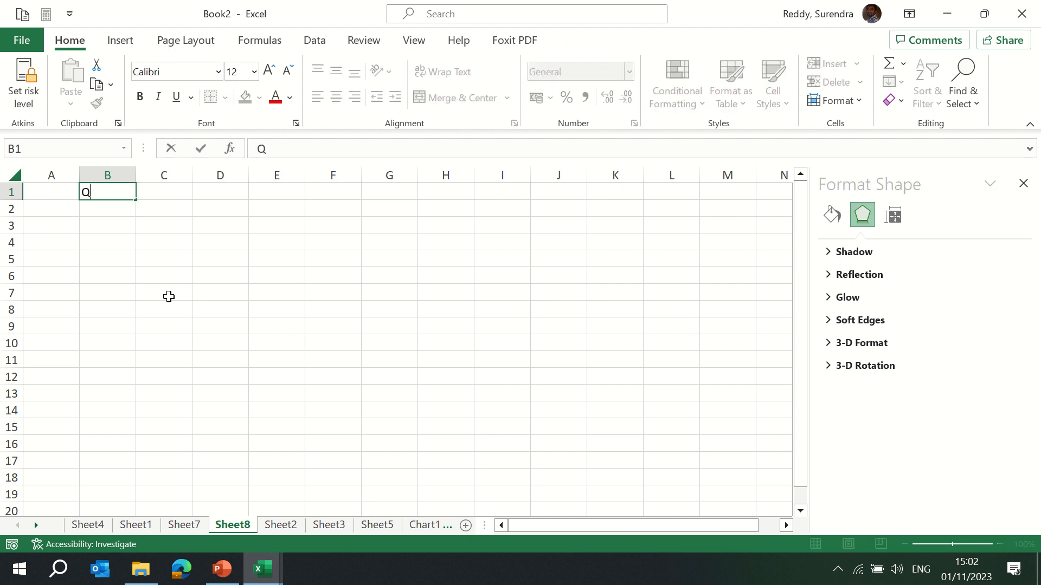
text(1 Profit)
key(Tab)
text(Q)
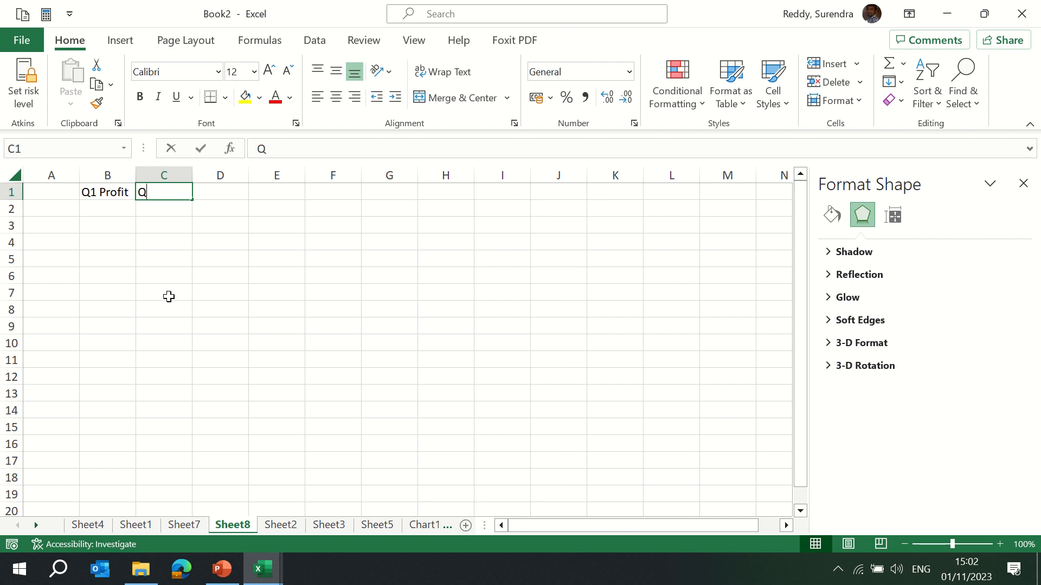
text(rofit)
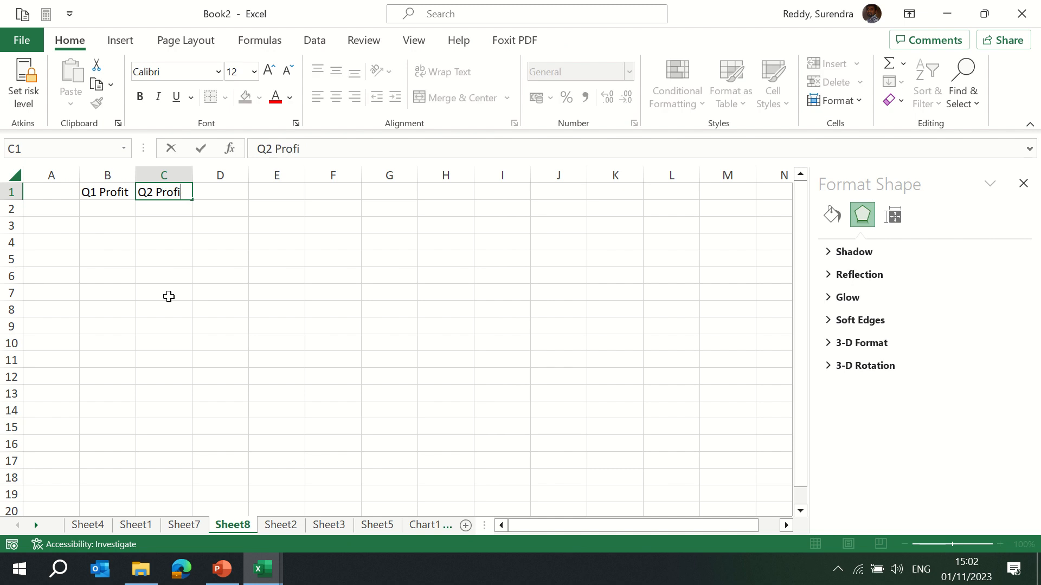
key(Return)
key(Up)
key(Right)
text(Q3 Prof)
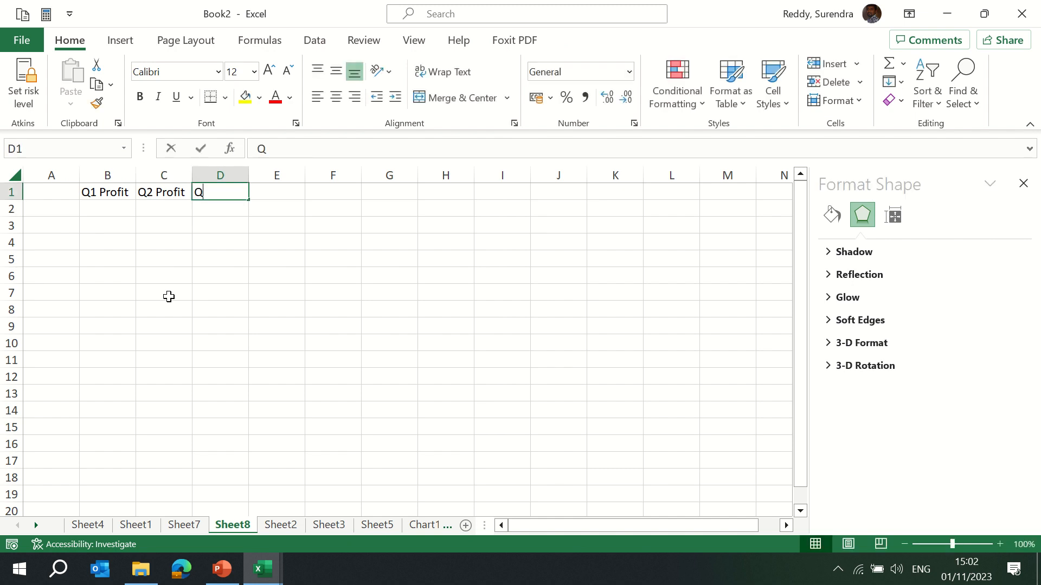
key(Return)
key(Up)
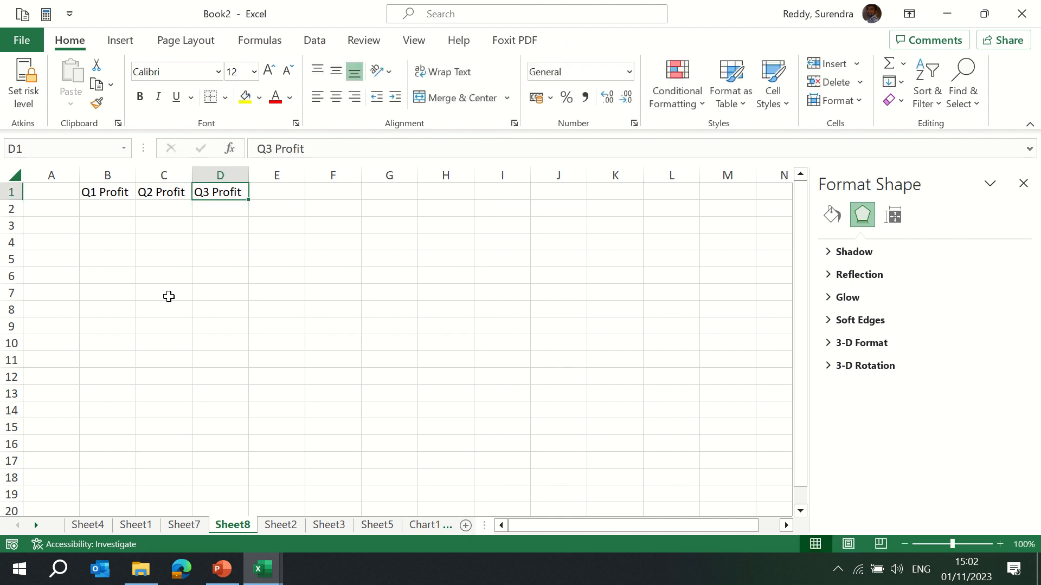
key(Right)
text(Q)
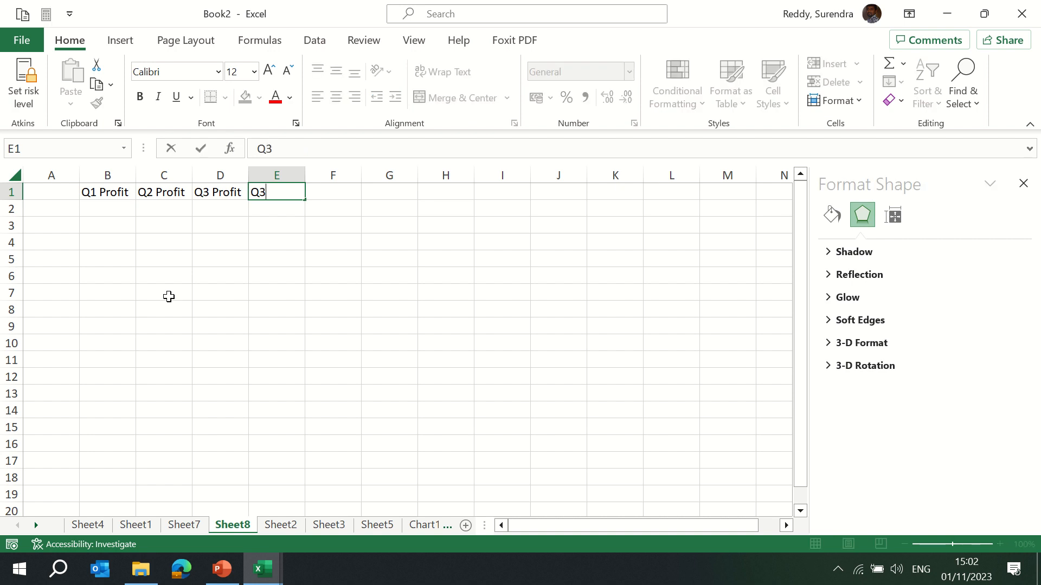
text(4 Profit)
key(Tab)
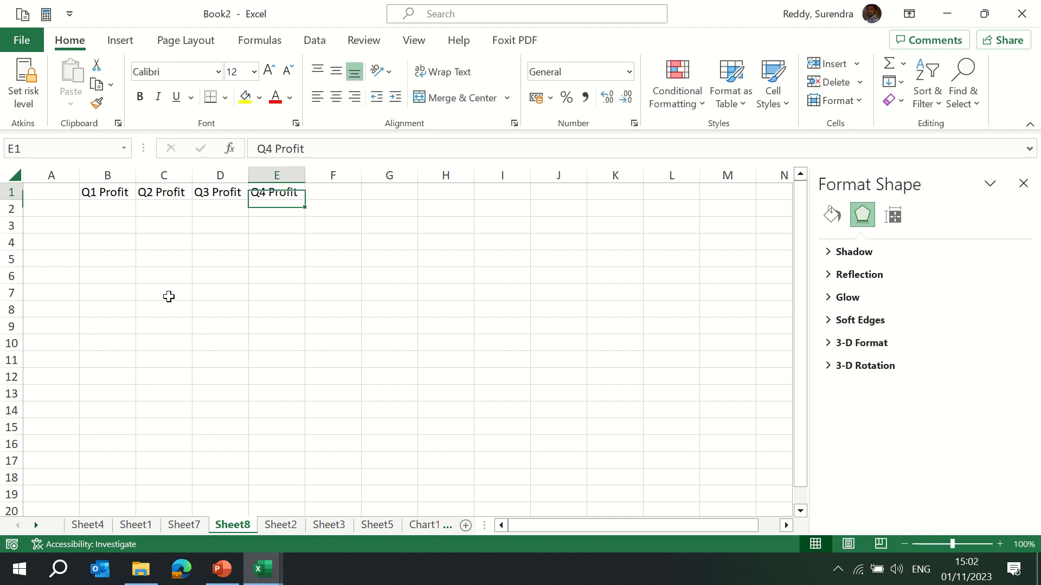
key(Return)
Enter the profits 120, 140, 100 and 80 in B2:E2.
key(Left)
key(Left)
key(Left)
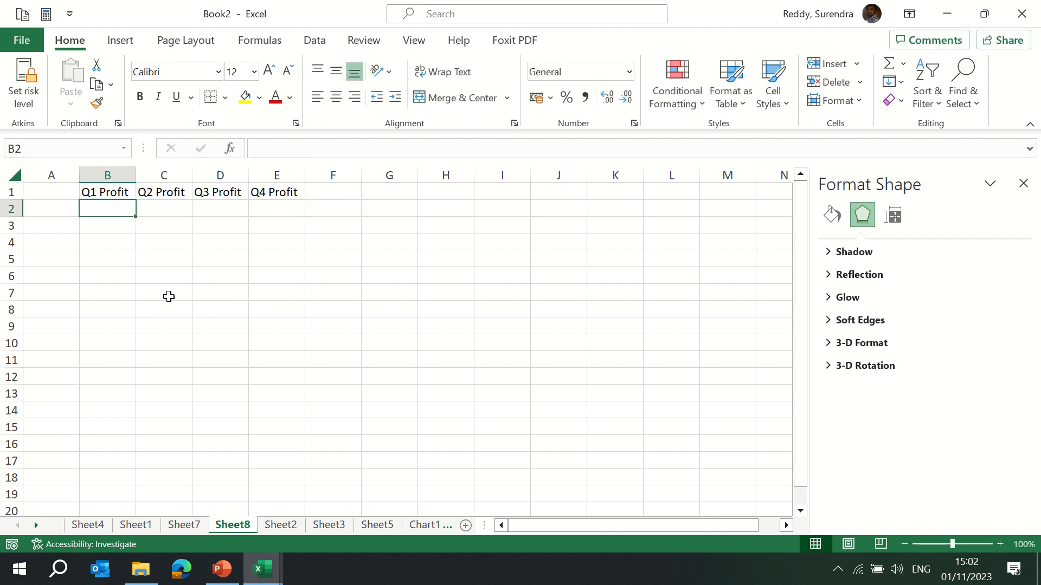
text(120)
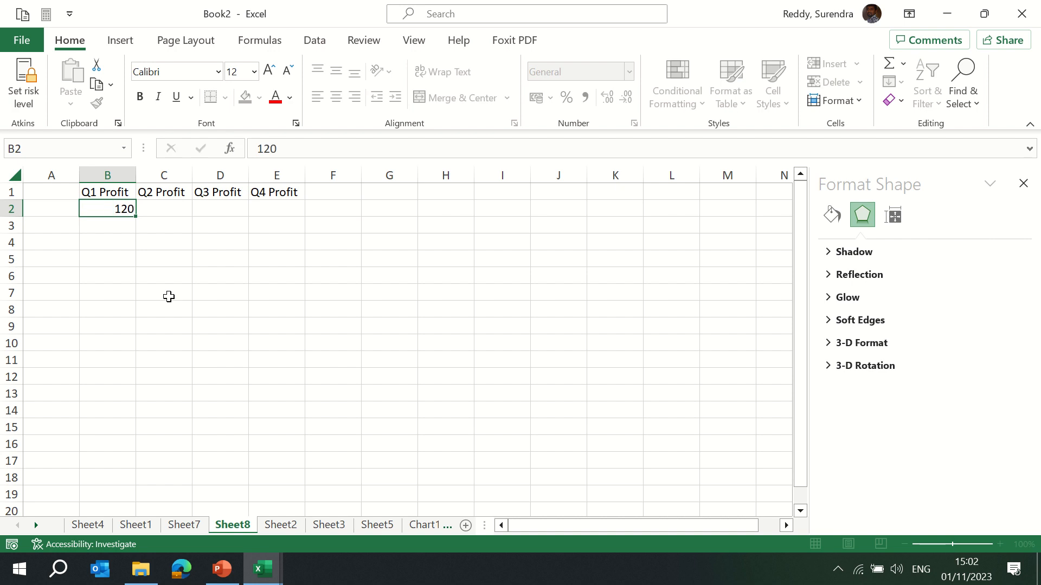
key(Tab)
text(1)
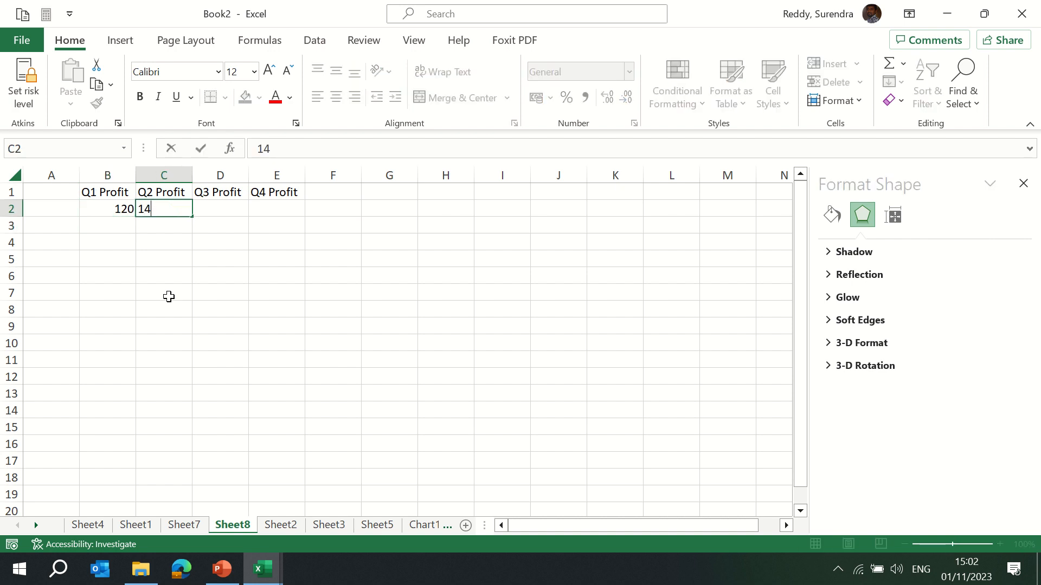
text(40)
key(Tab)
text(100)
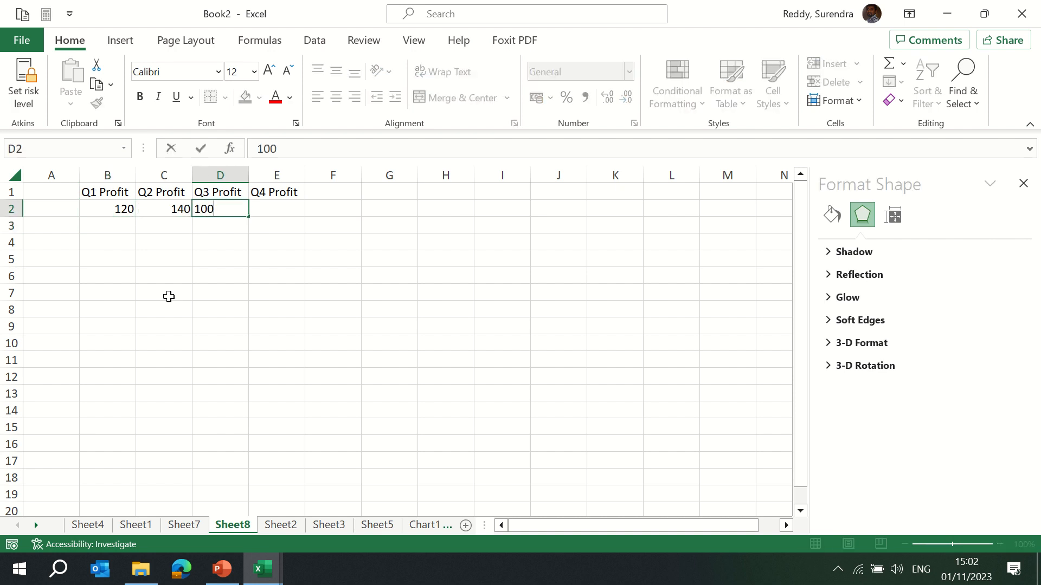
key(Return)
key(Right)
key(Up)
text(80)
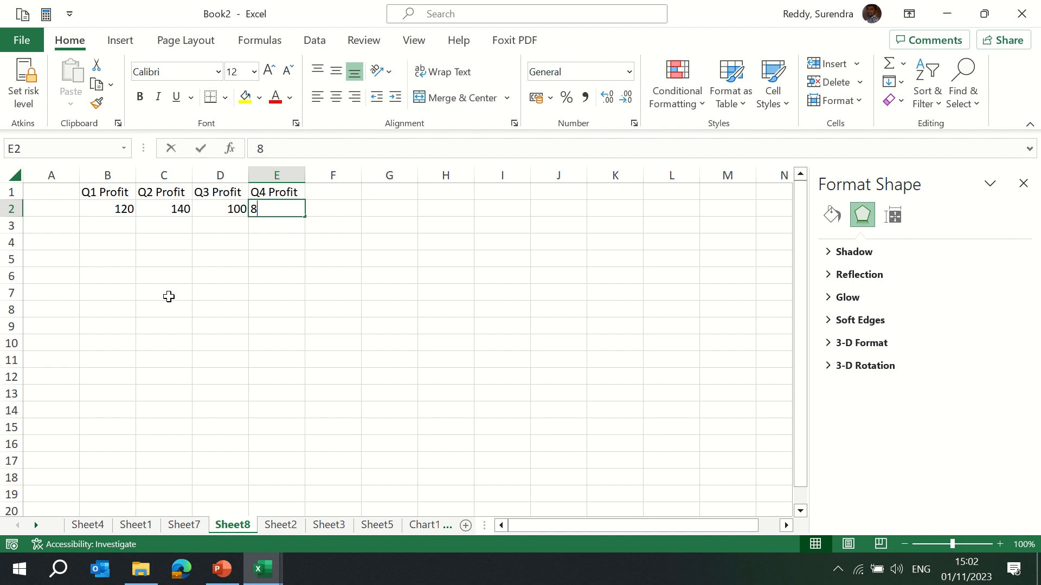
key(Return)
Label A1 as Year and enter the years 2020, 2021, 2022 and 2023 in A2:A5.
key(Up)
click(53, 207)
text(Year)
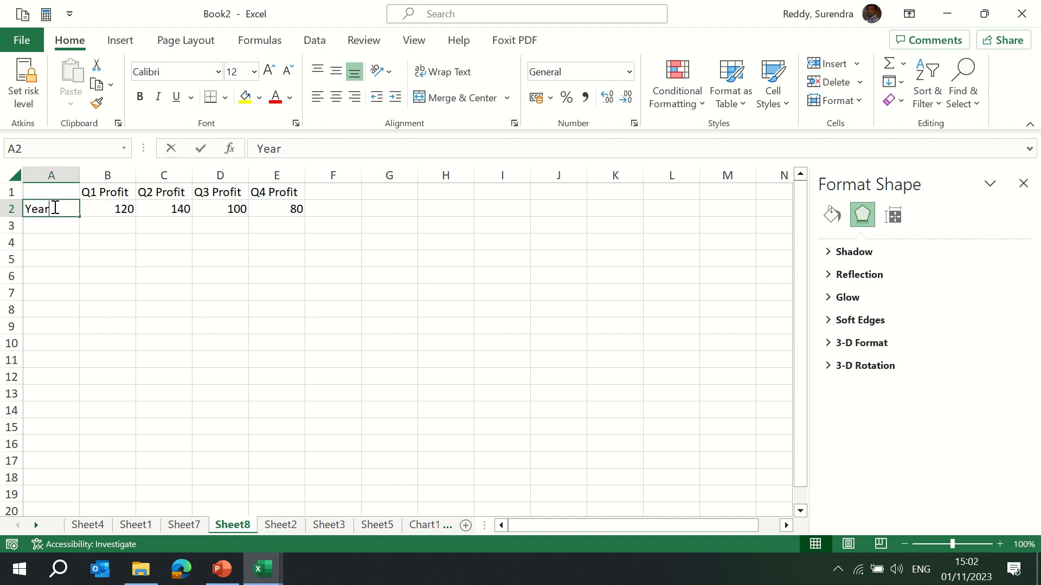
key(Escape)
key(Up)
text(Ye)
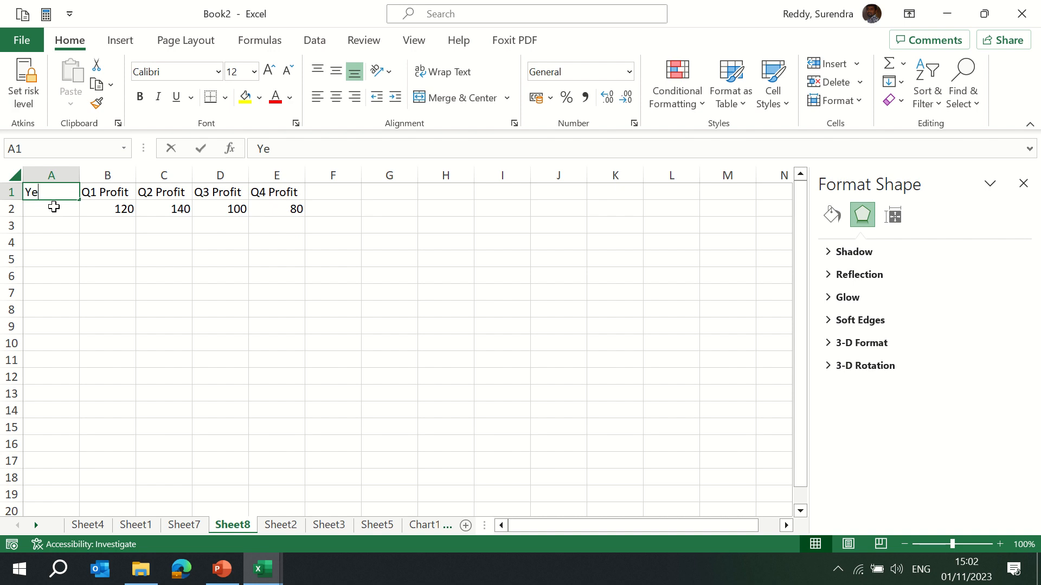
key(Return)
text(2020)
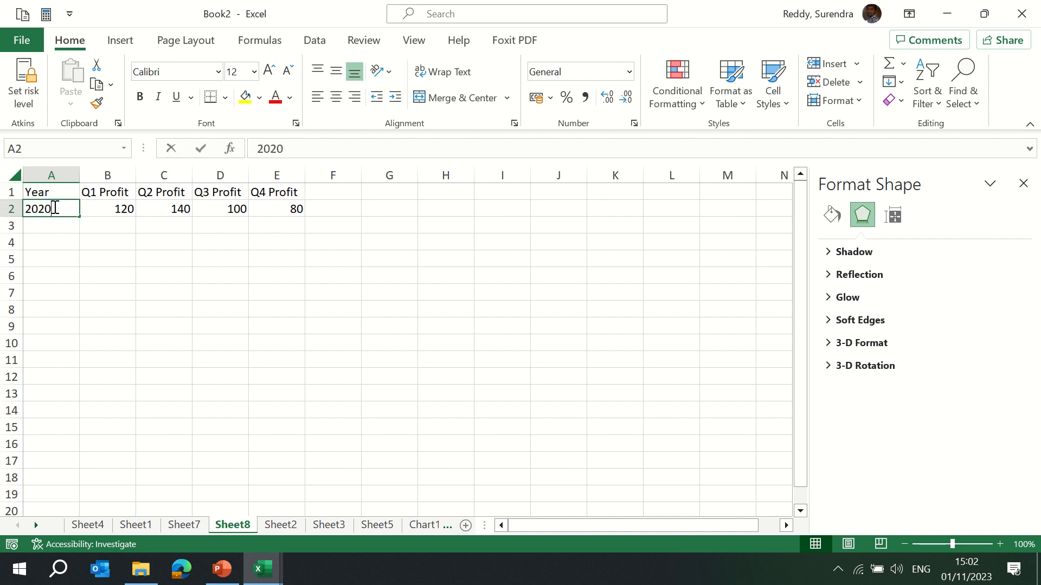
key(Return)
text(202)
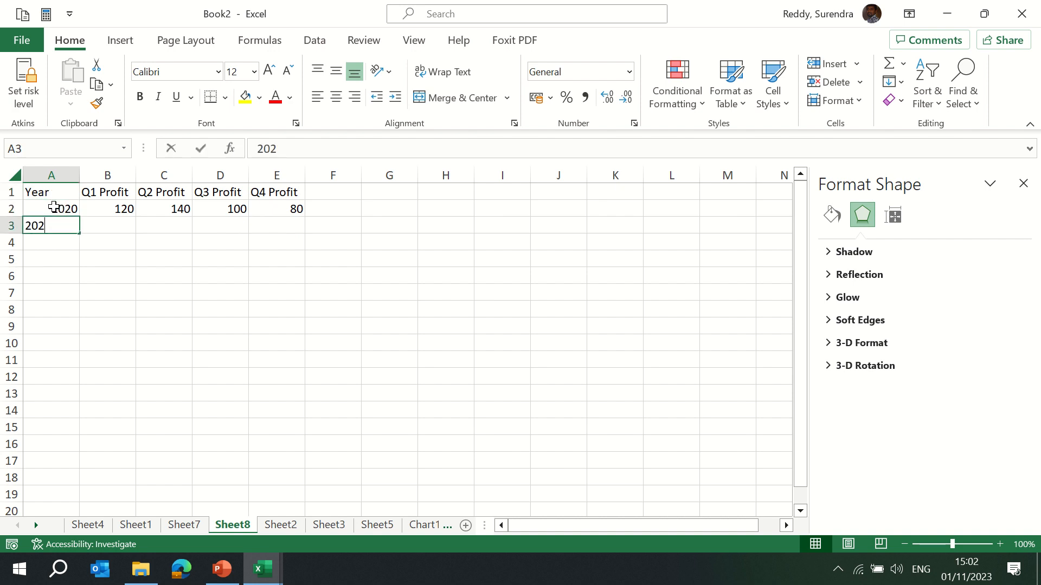
text(1)
key(Return)
text(2022)
key(Return)
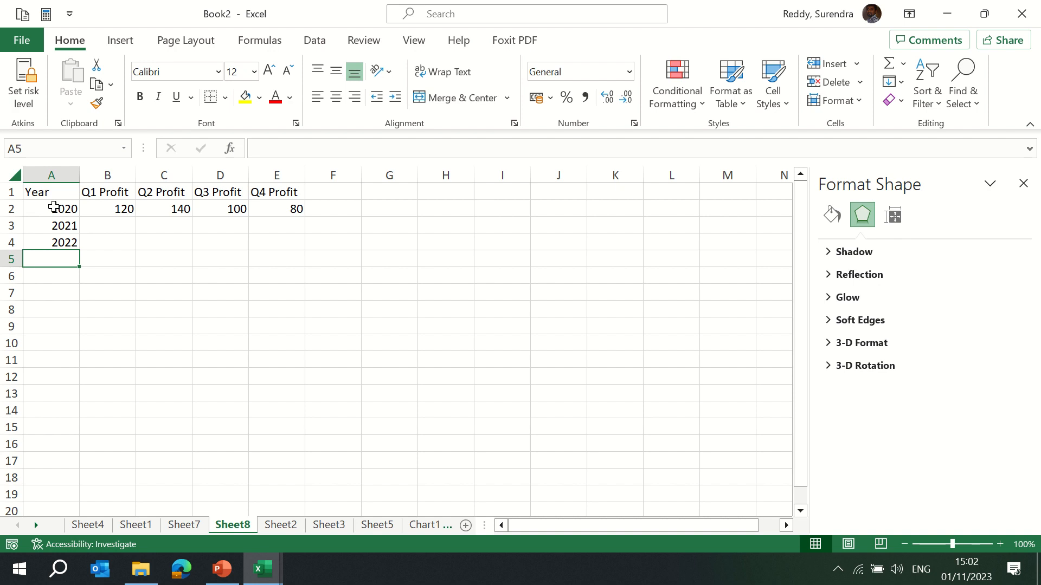
text(2023)
key(Return)
Enter the 2021 profits 80, 120, 140 and 190 in B3:E3.
key(Up)
key(Up)
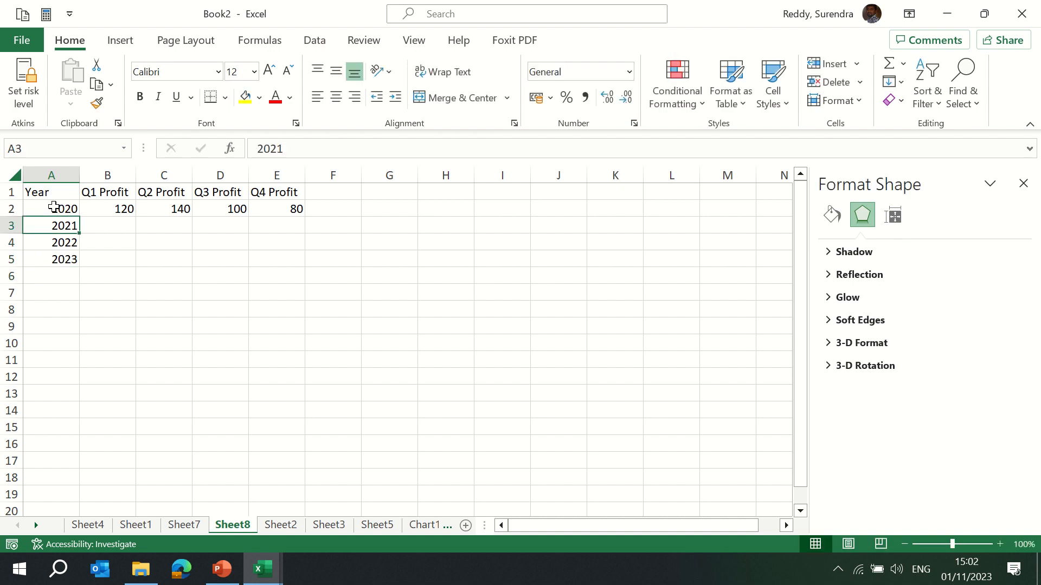
key(Right)
key(Up)
key(Down)
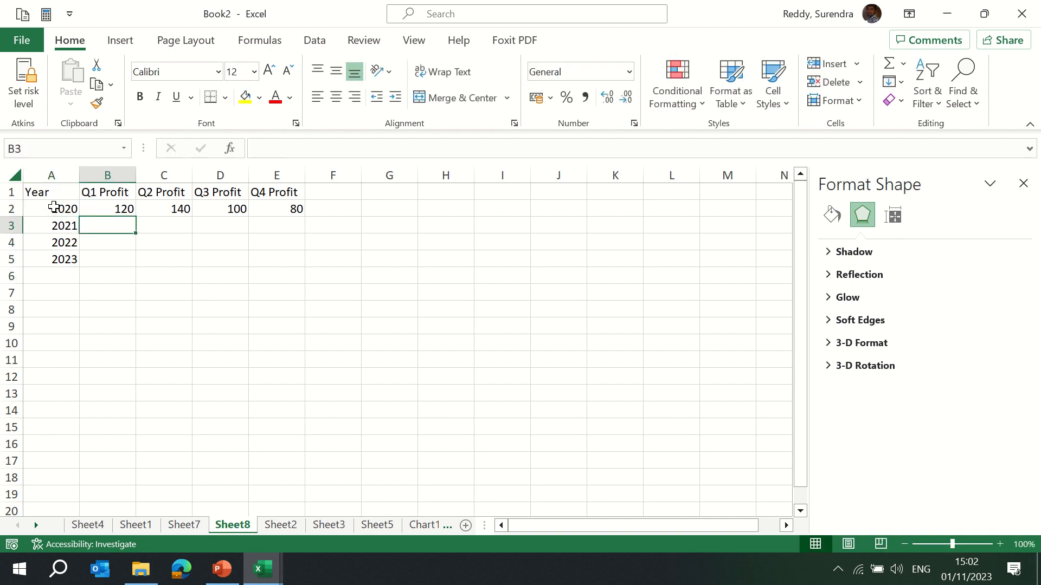
text(80)
key(Tab)
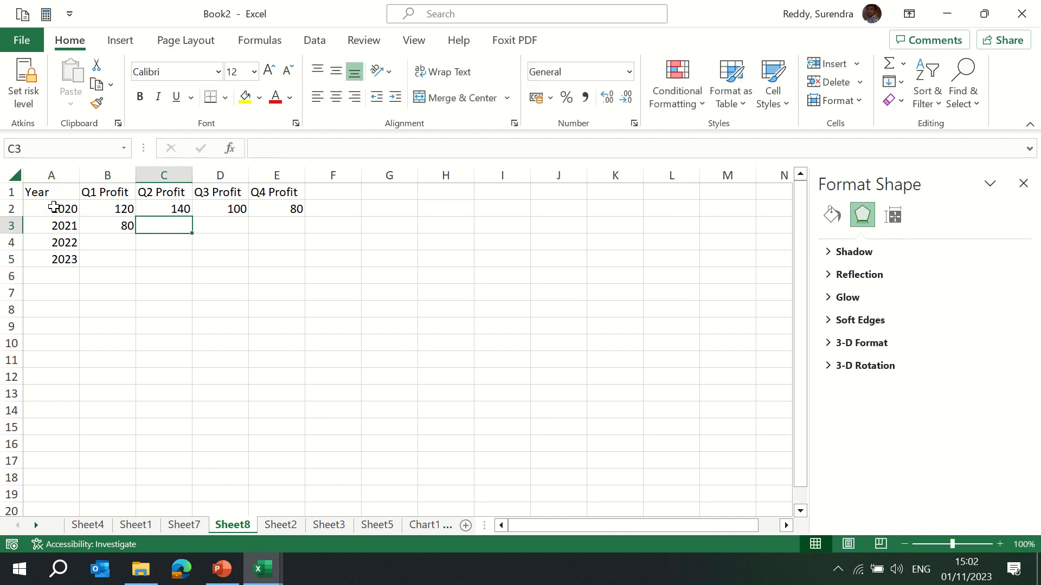
text(120)
key(Return)
key(Up)
key(Right)
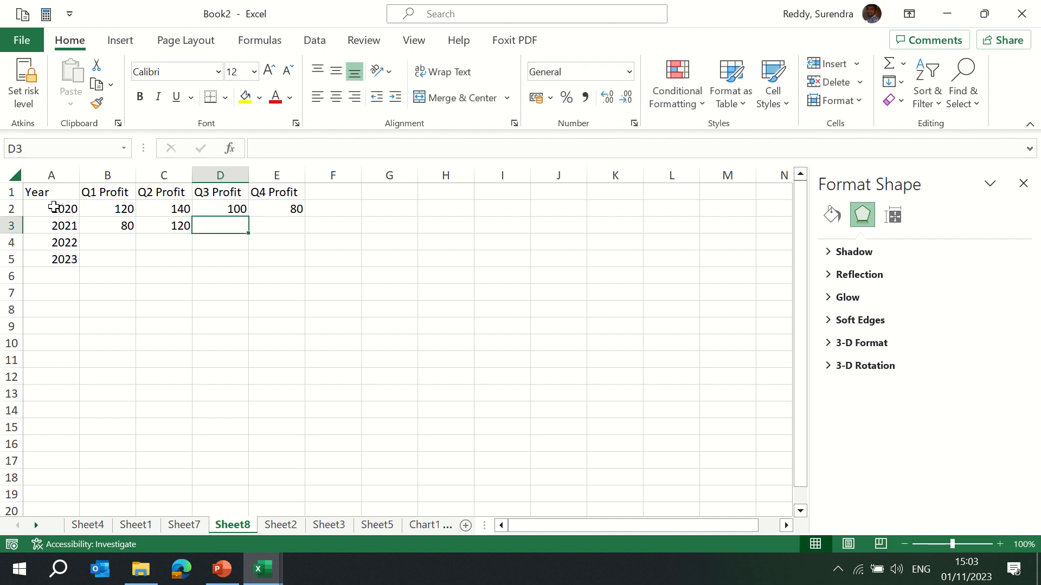
text(140)
key(Tab)
text(18)
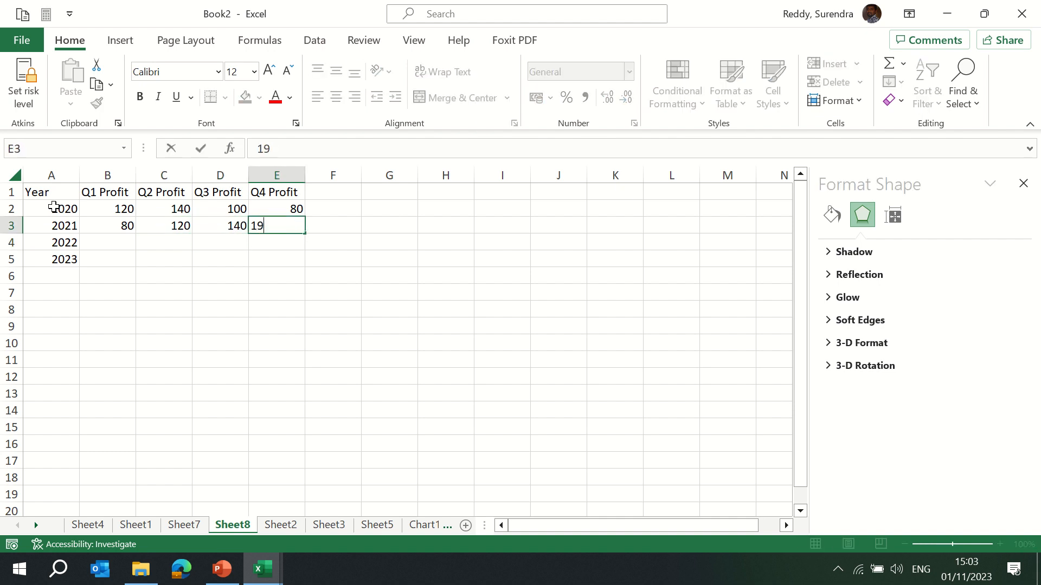
text(0)
key(Up)
key(Left)
key(Left)
key(Left)
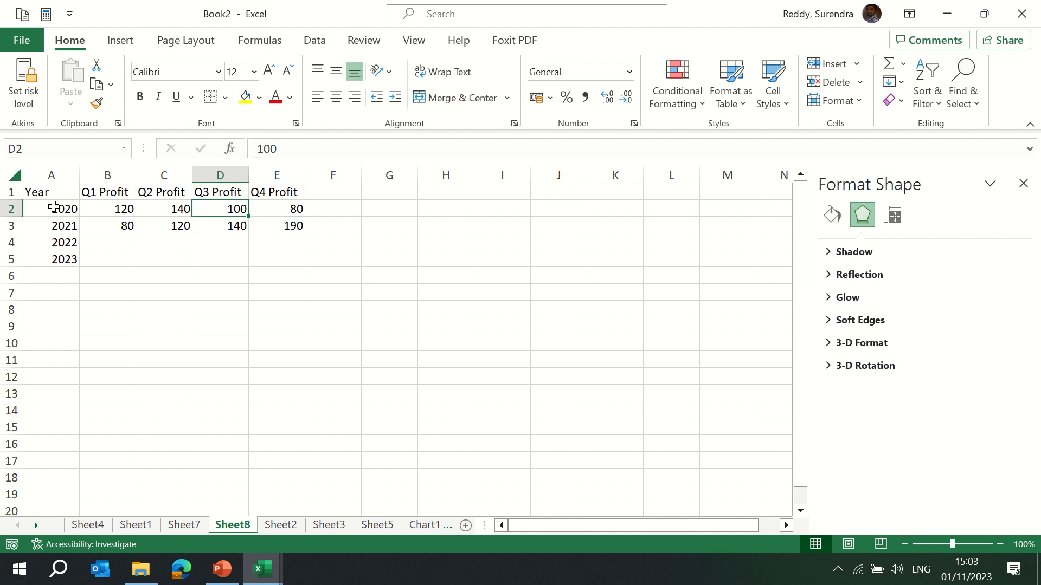
Enter the 2022 profits 60, 50, 20 and 200 in B4:E4.
key(shift+Right)
key(shift+Right)
key(shift+Right)
key(Down)
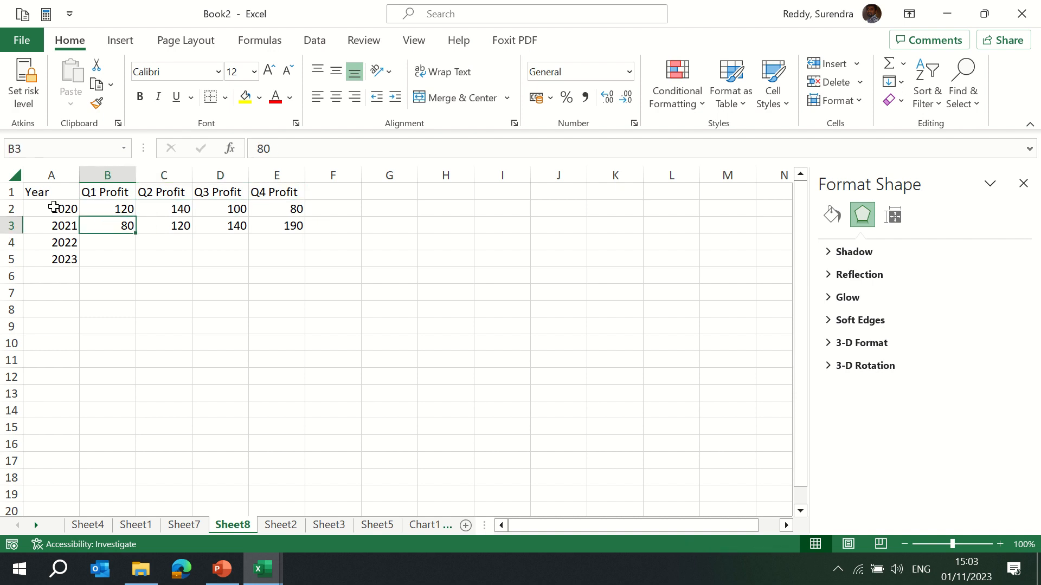
key(Down)
text(6)
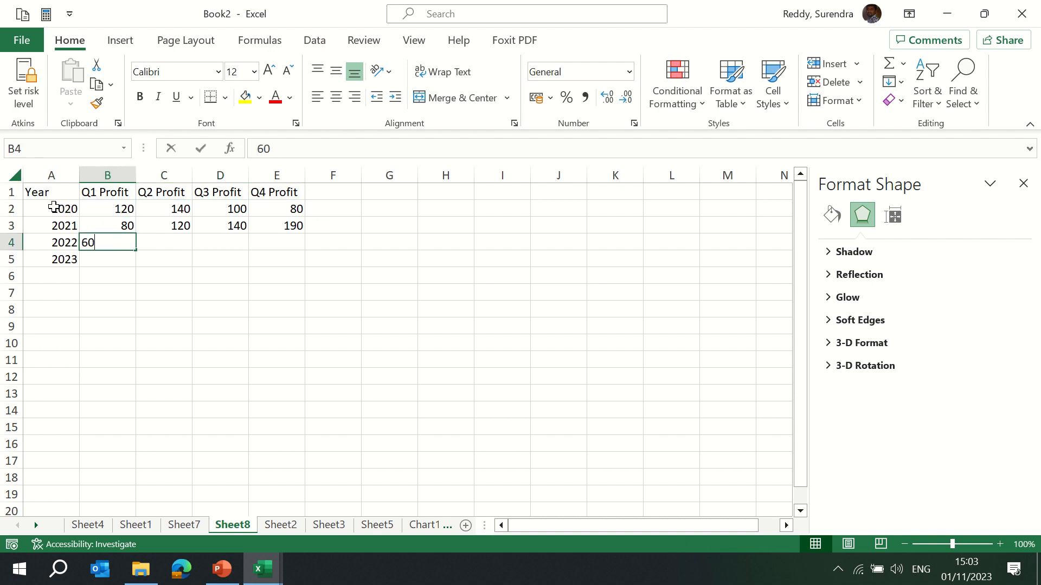
key(Tab)
text(130)
key(Return)
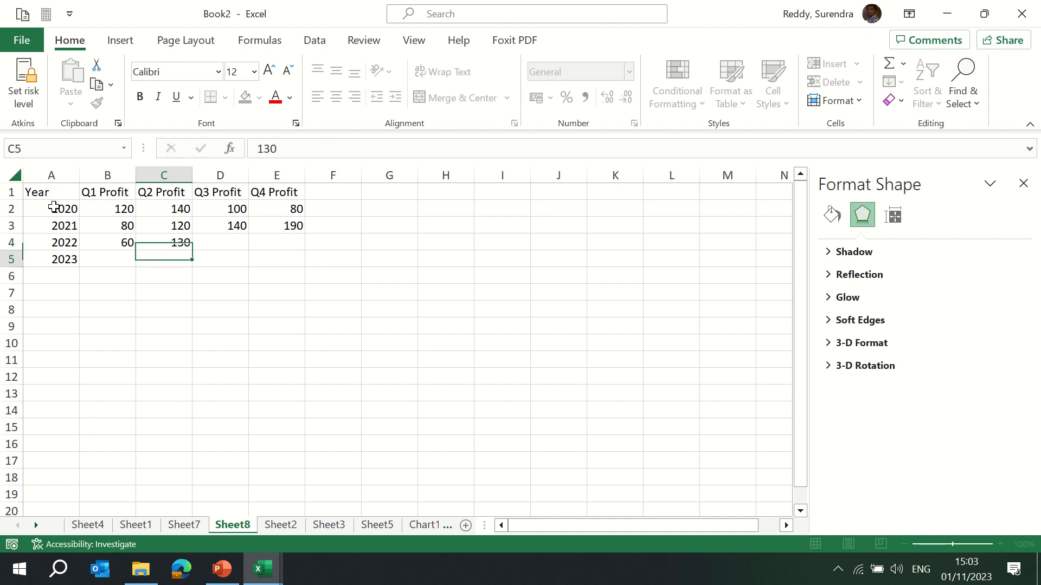
key(Up)
text(50)
key(Return)
key(Up)
key(Right)
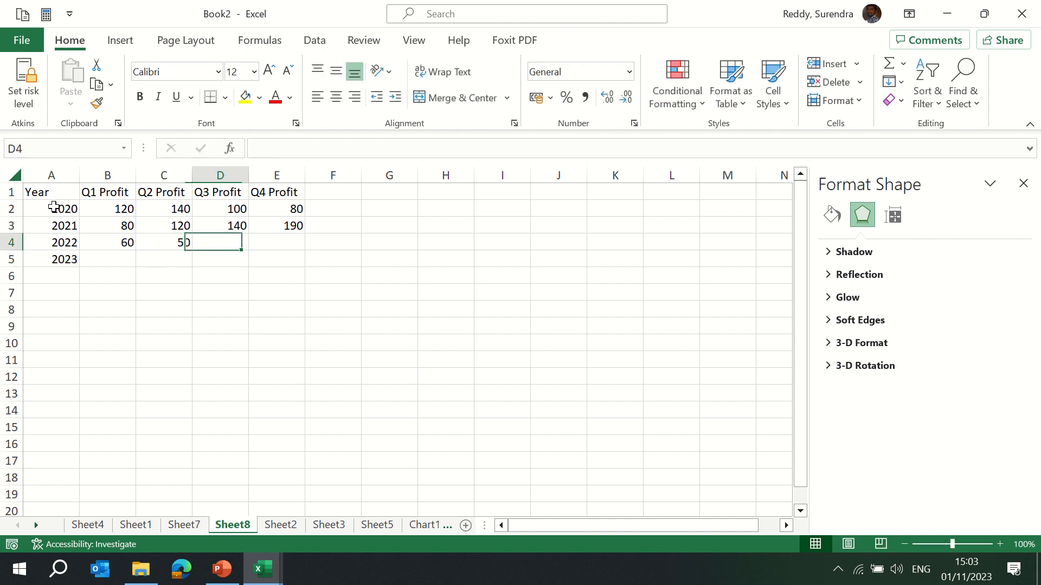
text(20)
key(Return)
key(Up)
key(Right)
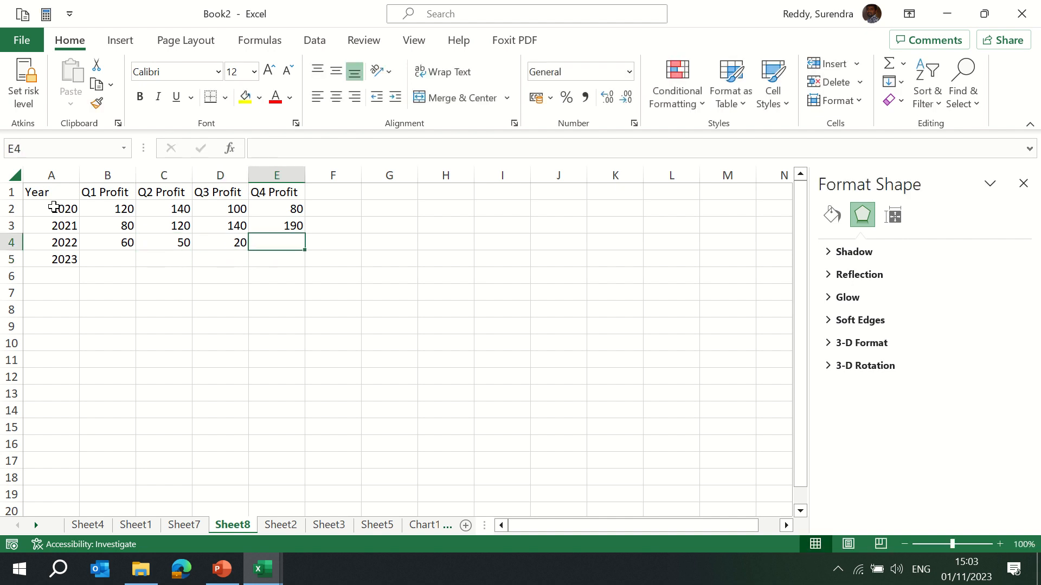
text(200)
key(Return)
Enter the 2023 profits 30, 120, 500 and 450 in B5:E5.
key(Left)
key(Left)
key(Left)
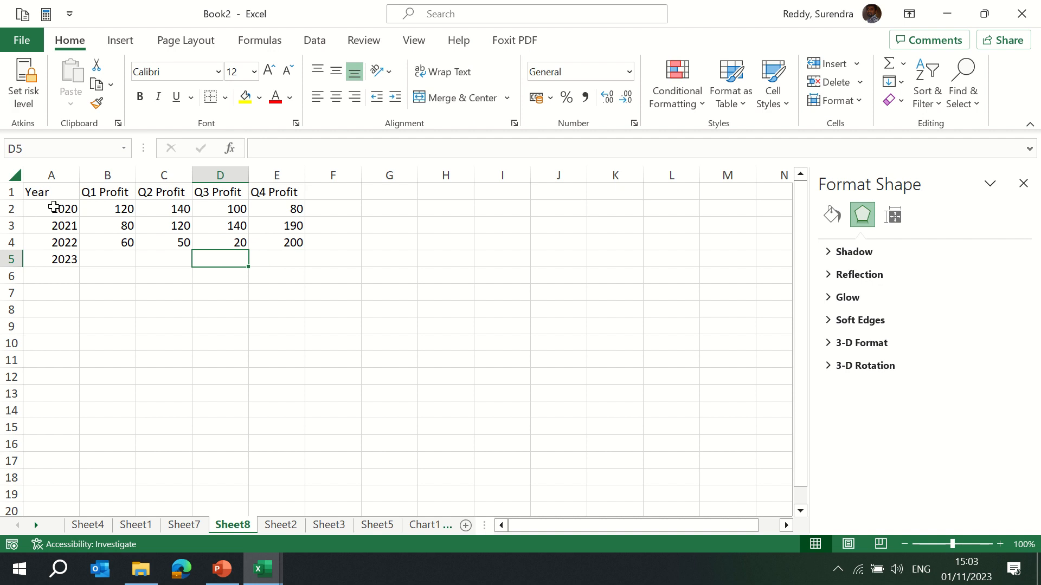
text(30)
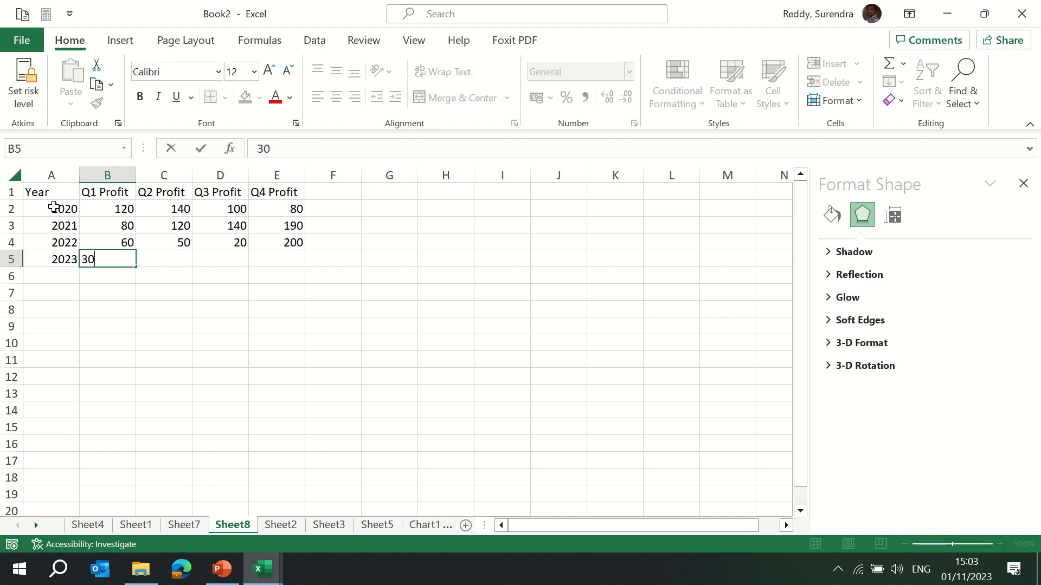
key(Return)
key(Up)
key(Right)
text(1)
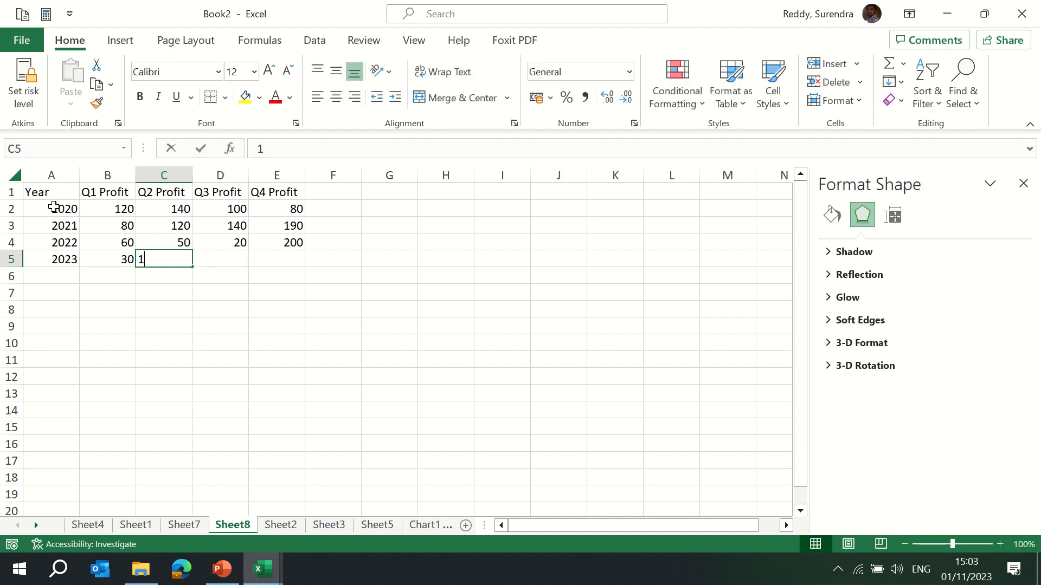
text(20)
key(Return)
key(Up)
key(Right)
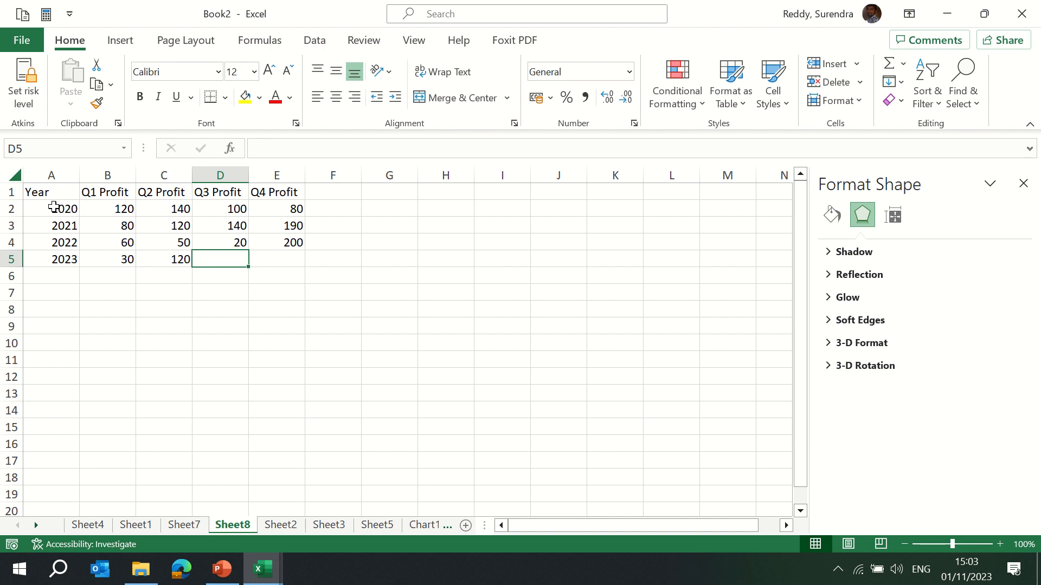
text(5000)
key(Return)
key(Up)
text(500)
key(Return)
key(Up)
key(Right)
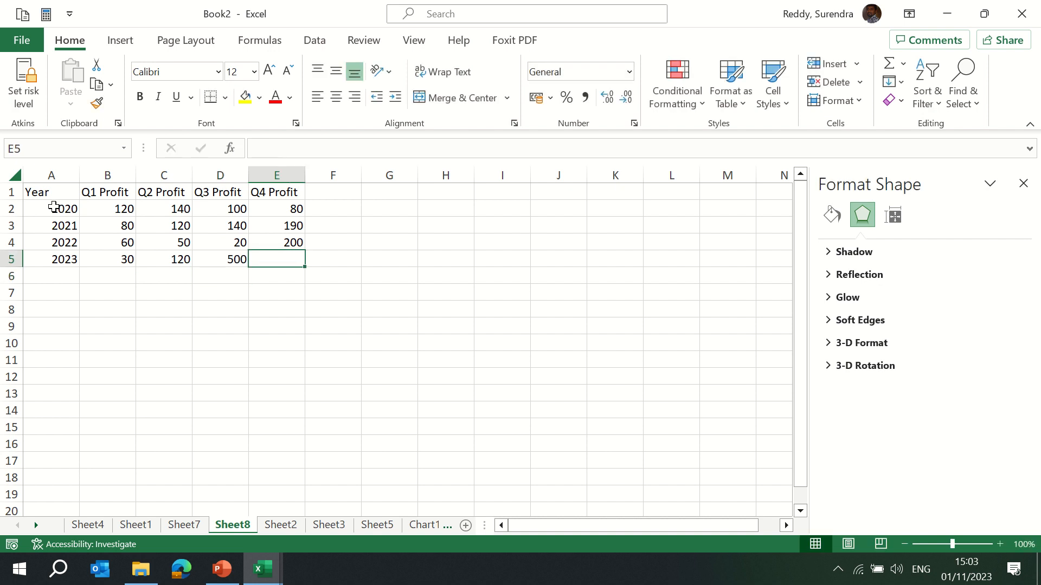
text(450)
key(Return)
key(Up)
key(Up)
key(Up)
key(Up)
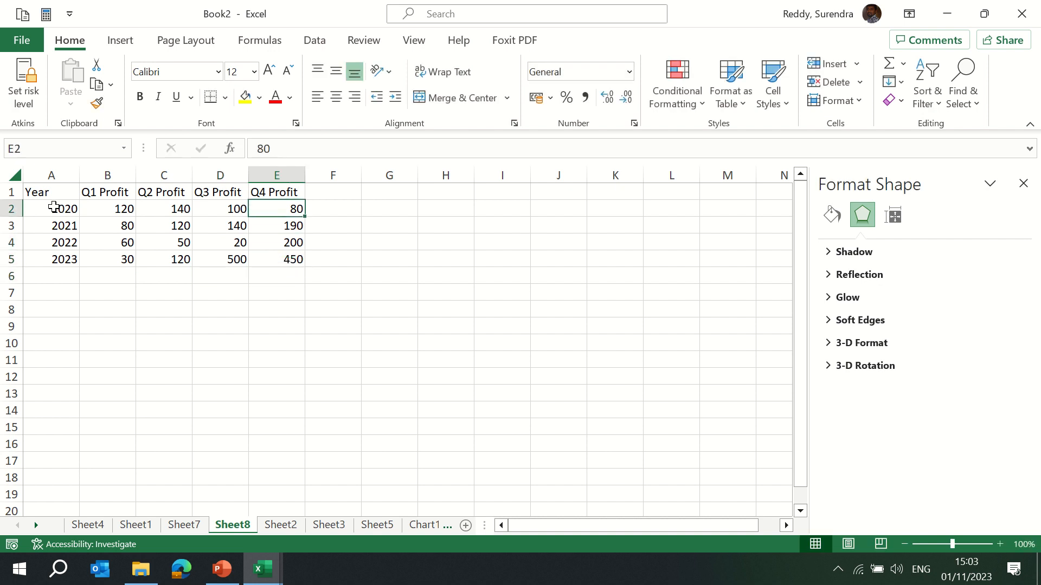
Insert a line sparkline in F2 from the data B2:E2 and fill it down to F5.
key(Right)
click(120, 40)
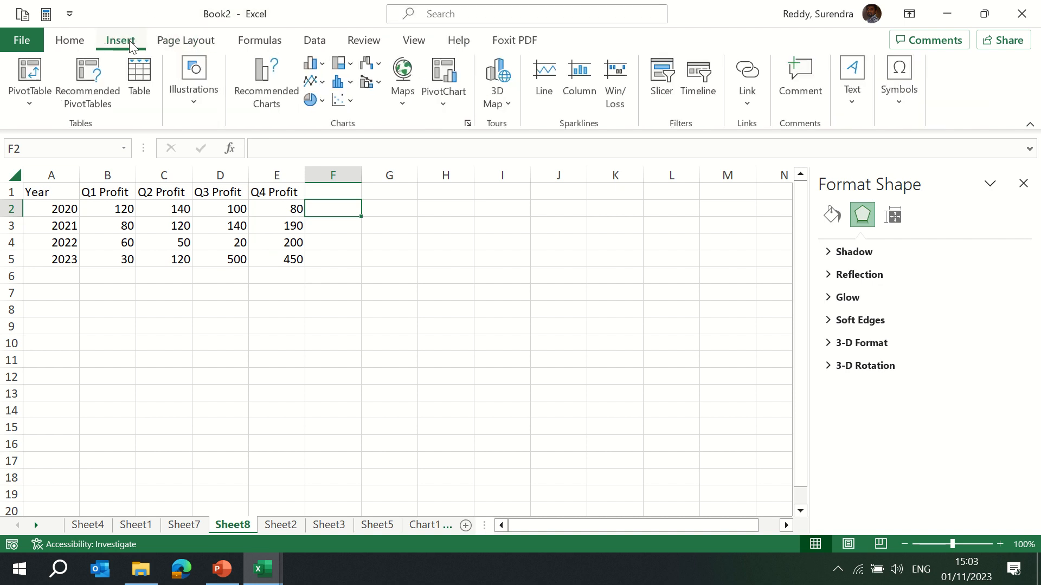
click(544, 82)
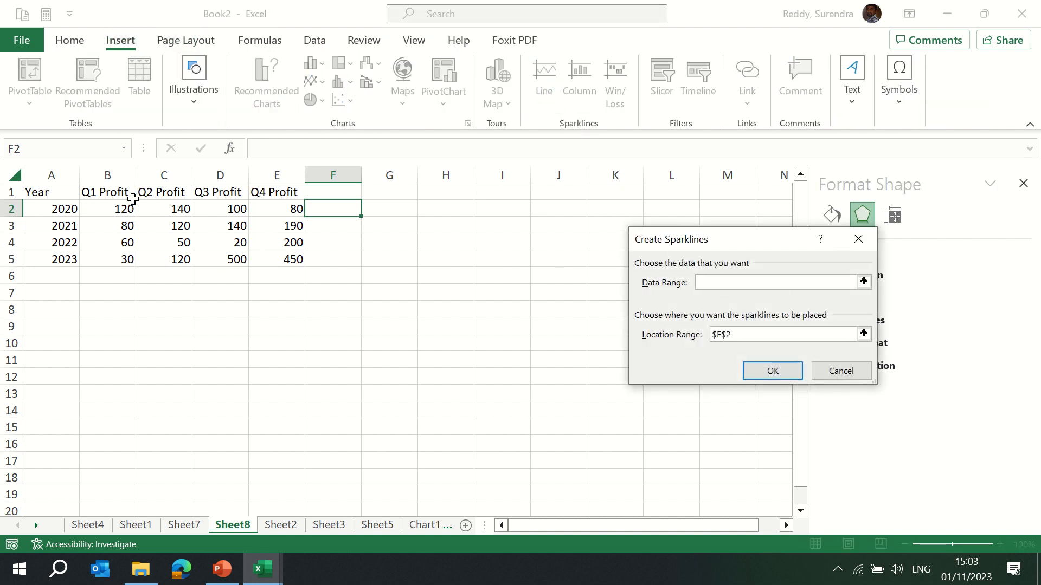
drag(124, 209, 283, 206)
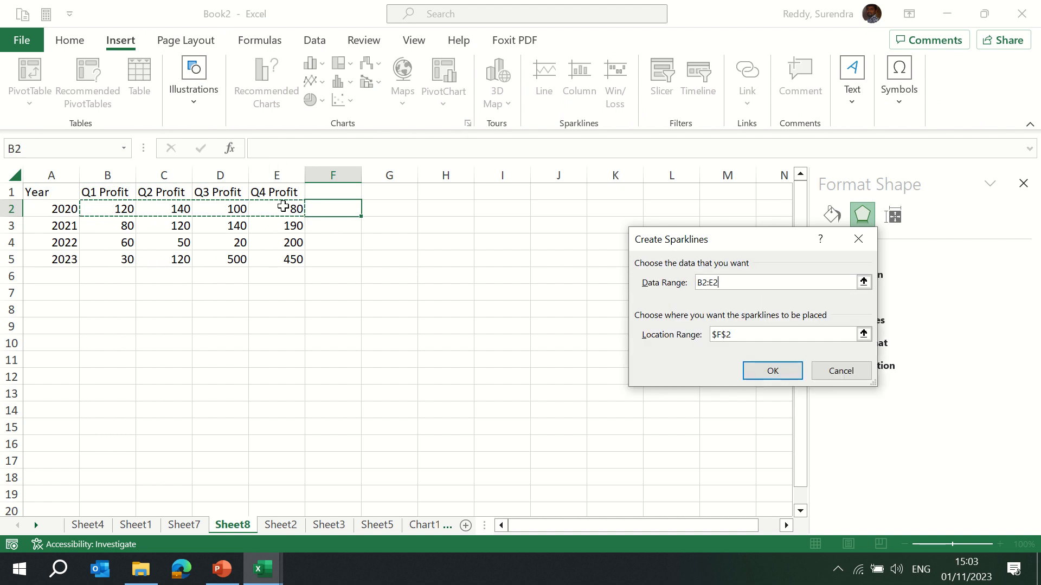
key(Return)
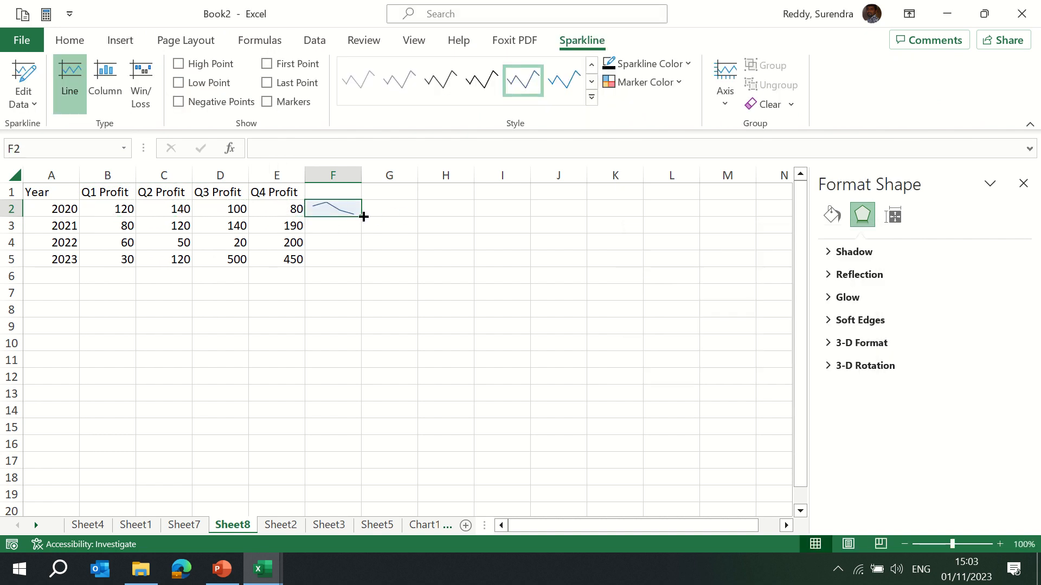
drag(364, 216, 361, 269)
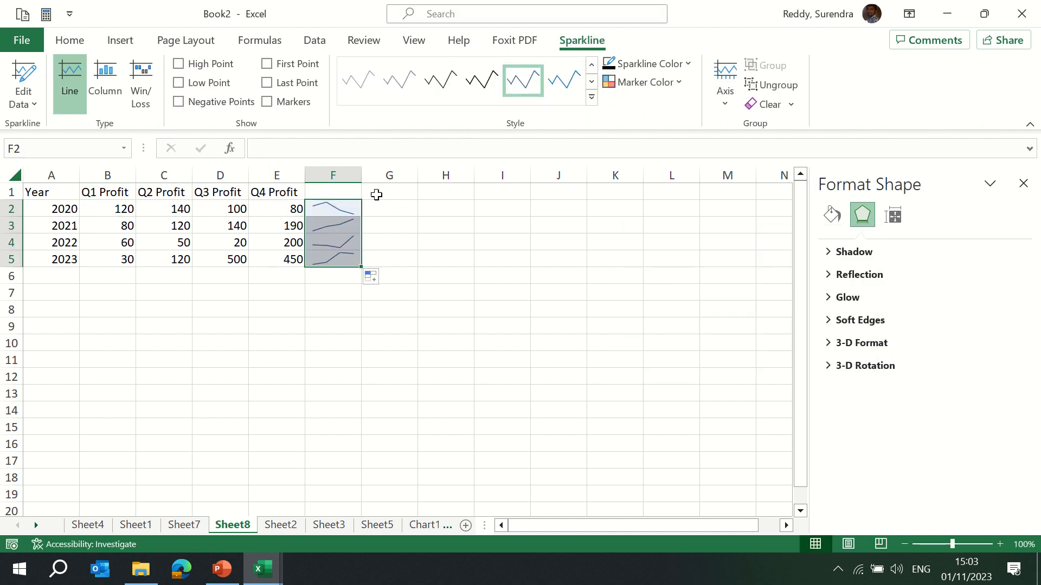
click(591, 100)
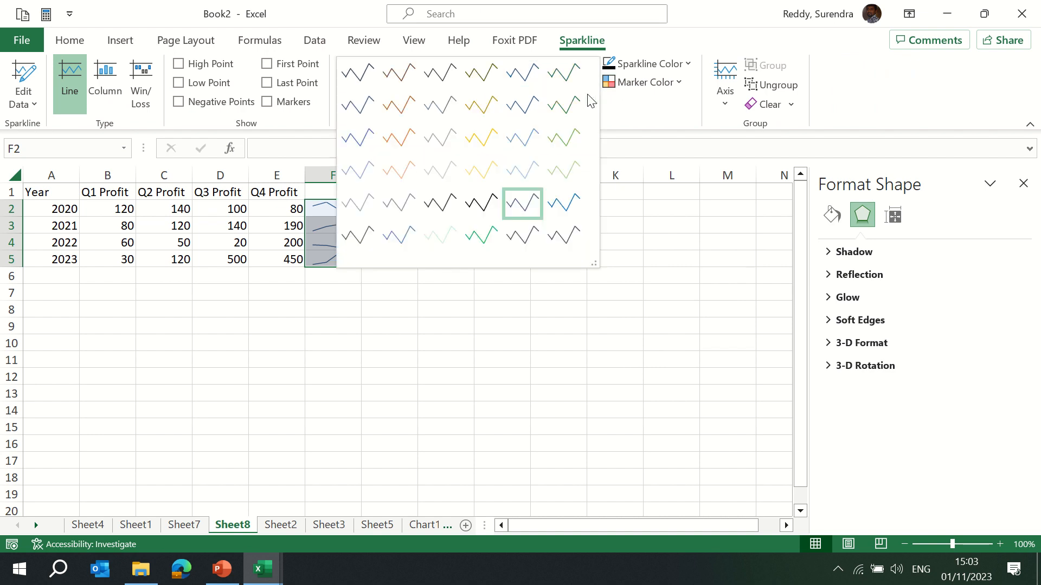
click(492, 307)
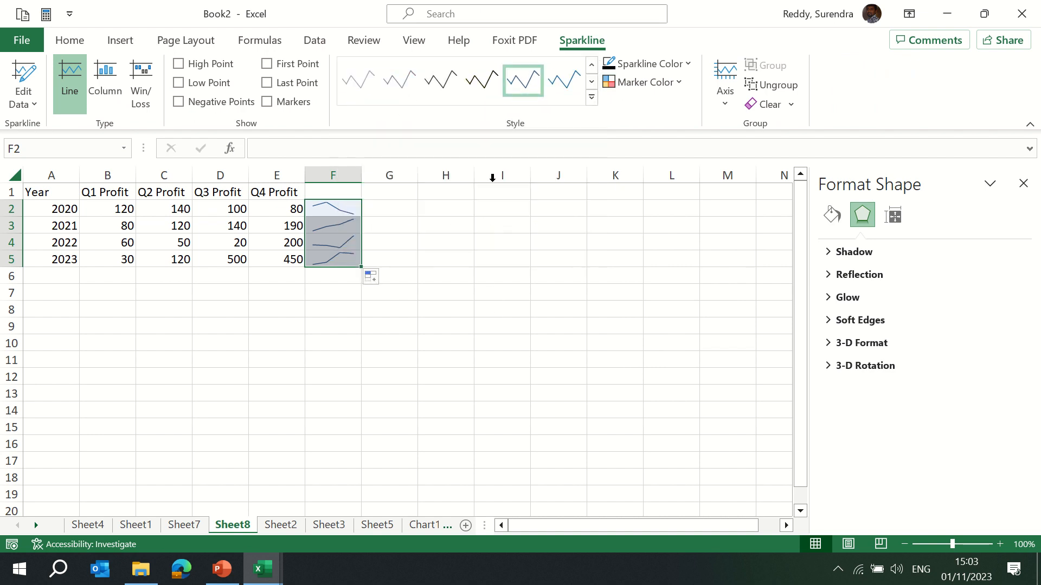
click(777, 111)
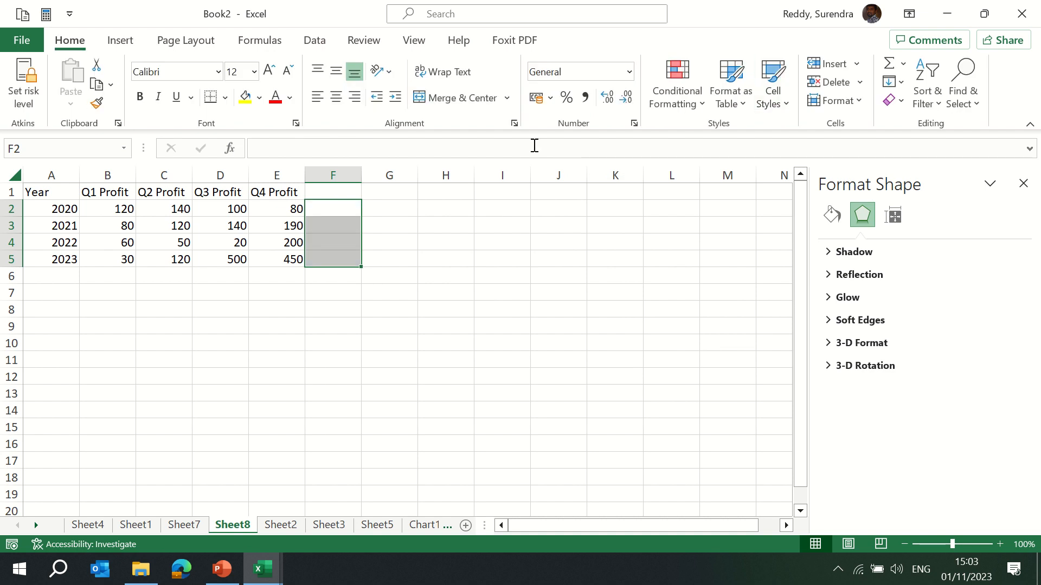
key(ctrl+z)
Change the sparkline type to Column and then to Win/Loss.
click(591, 43)
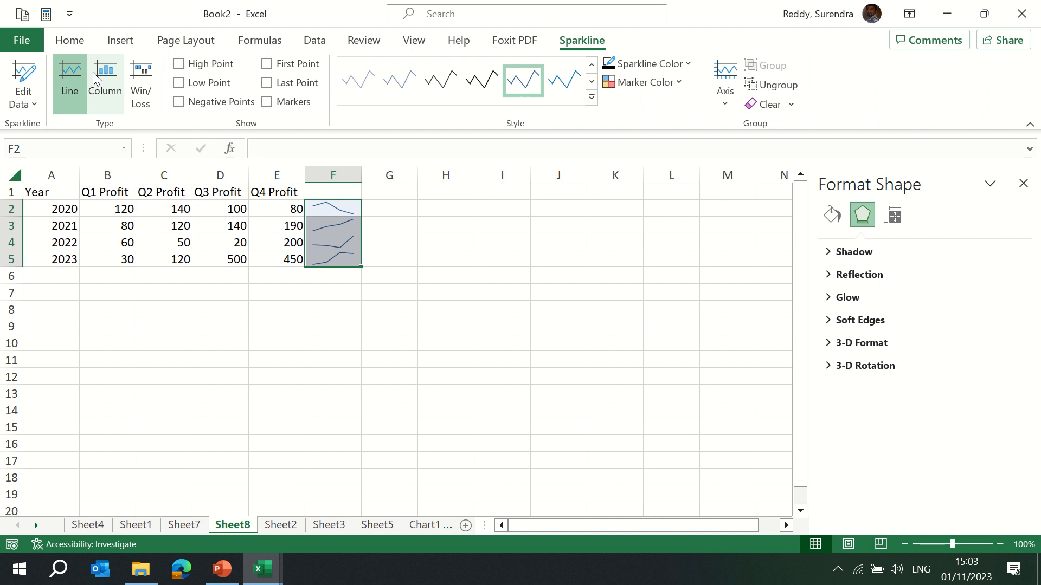
click(113, 86)
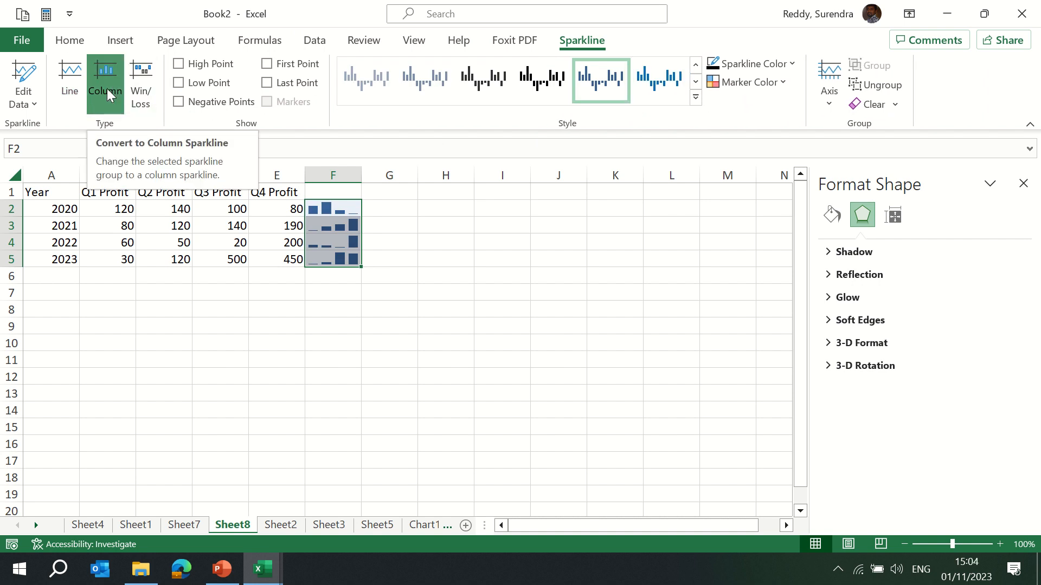
click(134, 80)
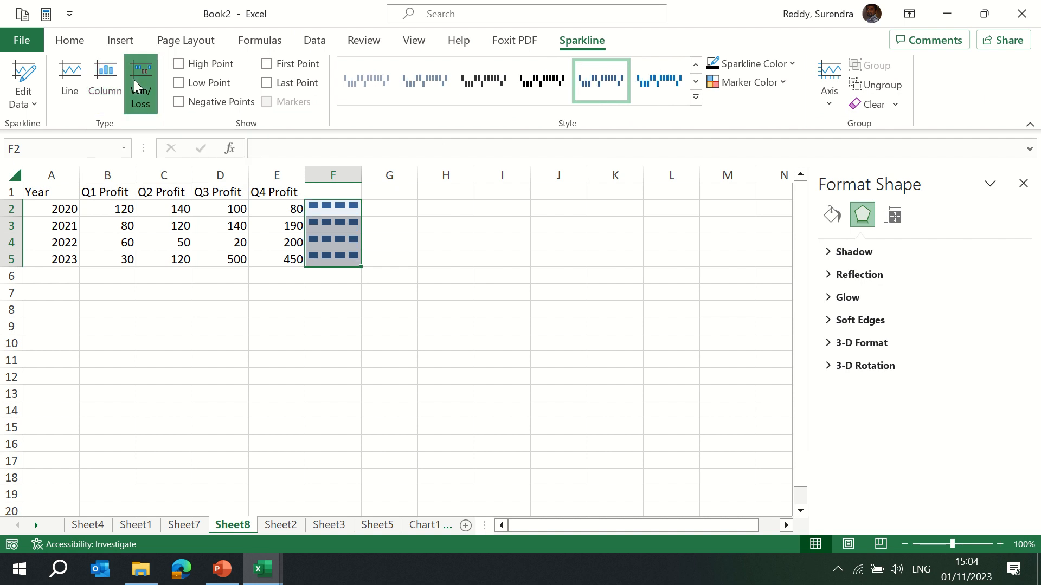
Make the 2021 Q2 profit in C3 negative, -120.
click(172, 225)
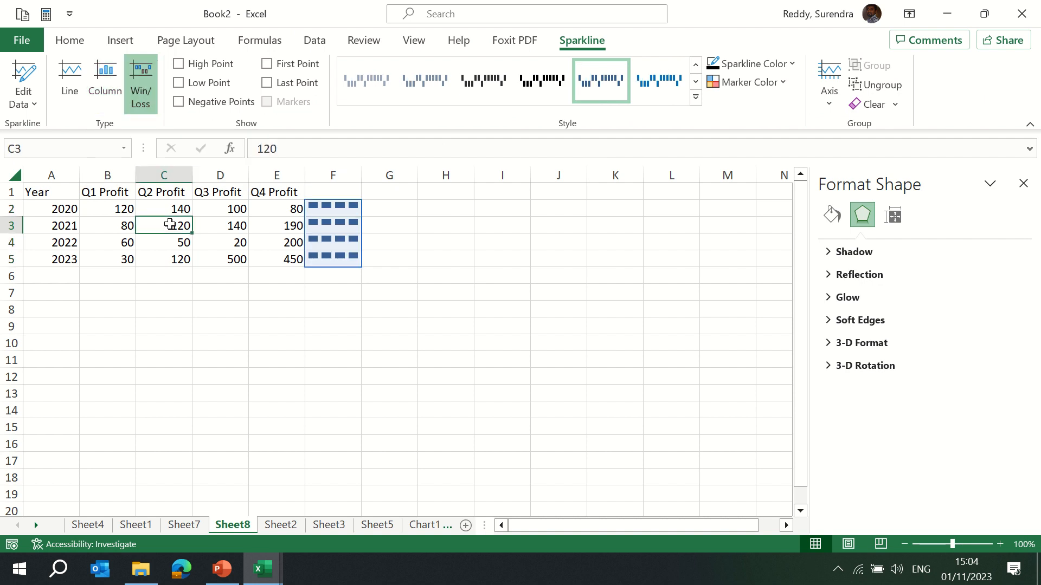
click(259, 150)
text(-)
key(Return)
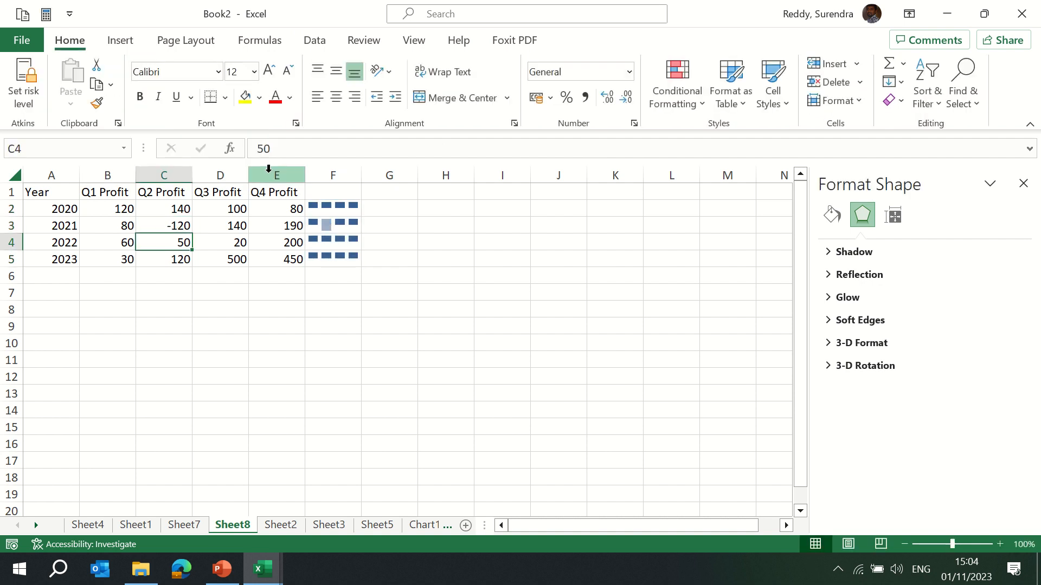
Review the sparkline group's data range and location range without changing them.
key(Up)
key(Right)
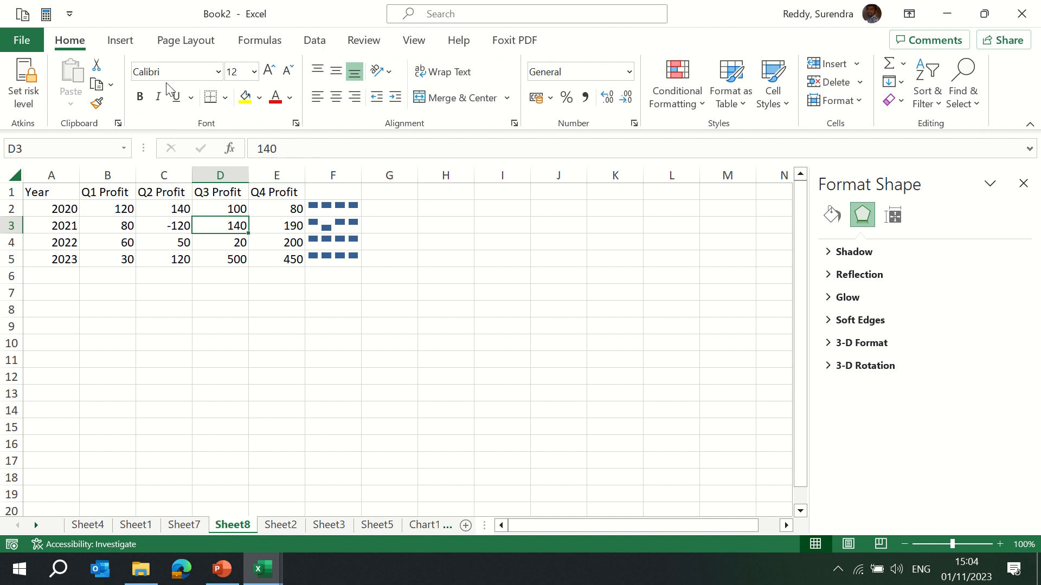
click(296, 227)
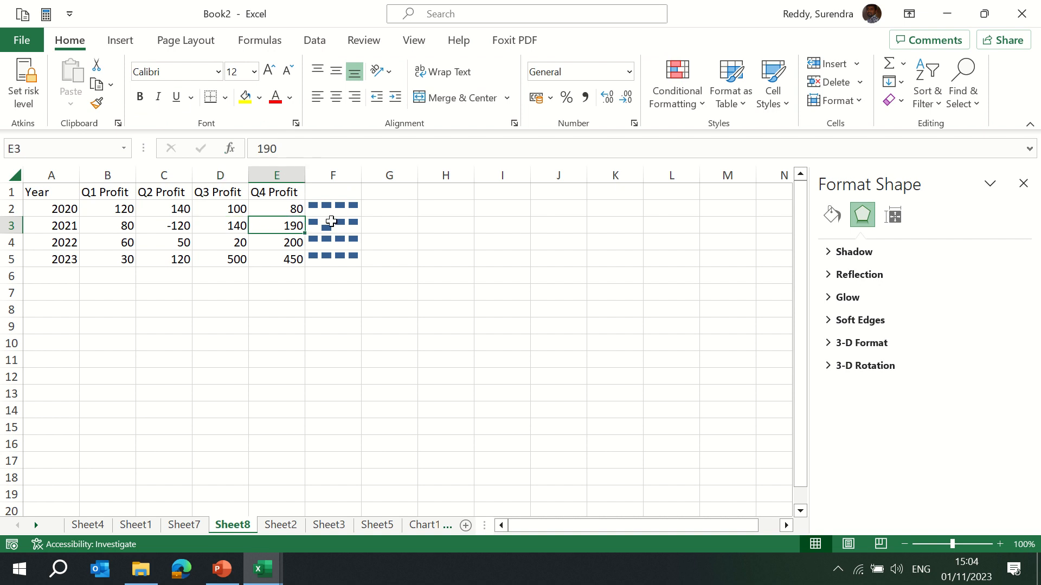
click(336, 222)
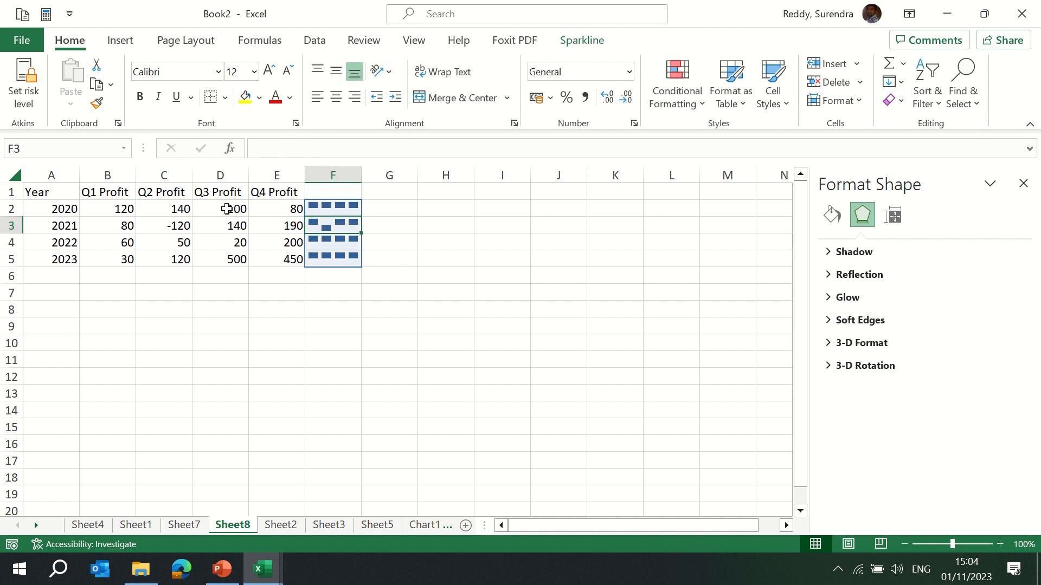
click(208, 208)
click(355, 206)
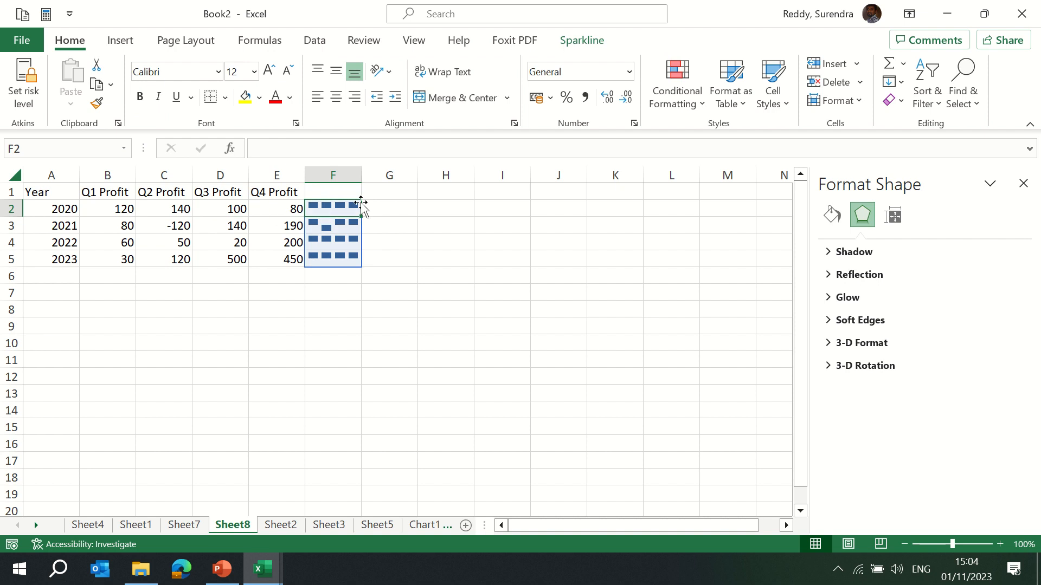
click(584, 44)
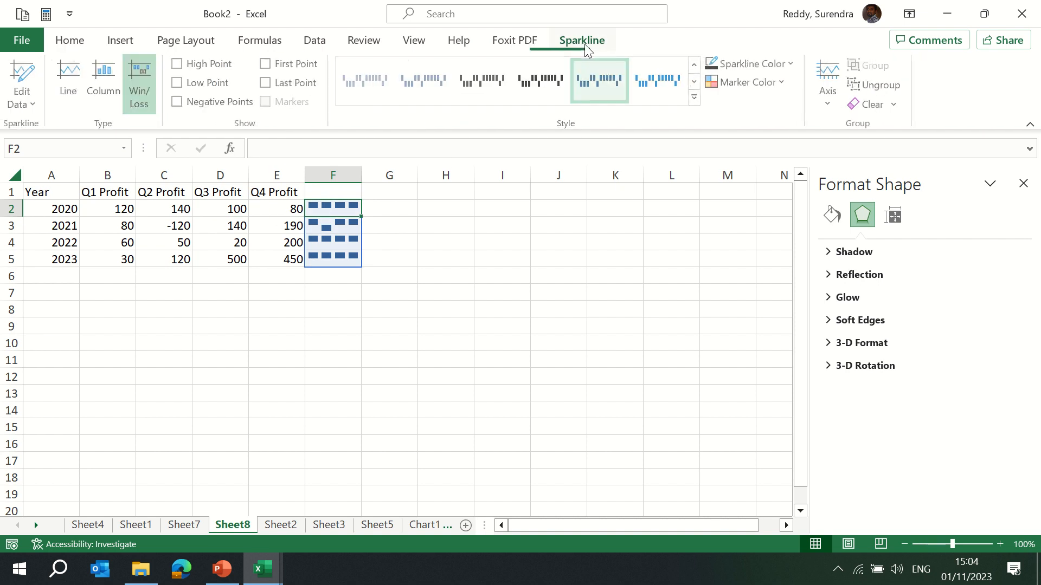
click(35, 92)
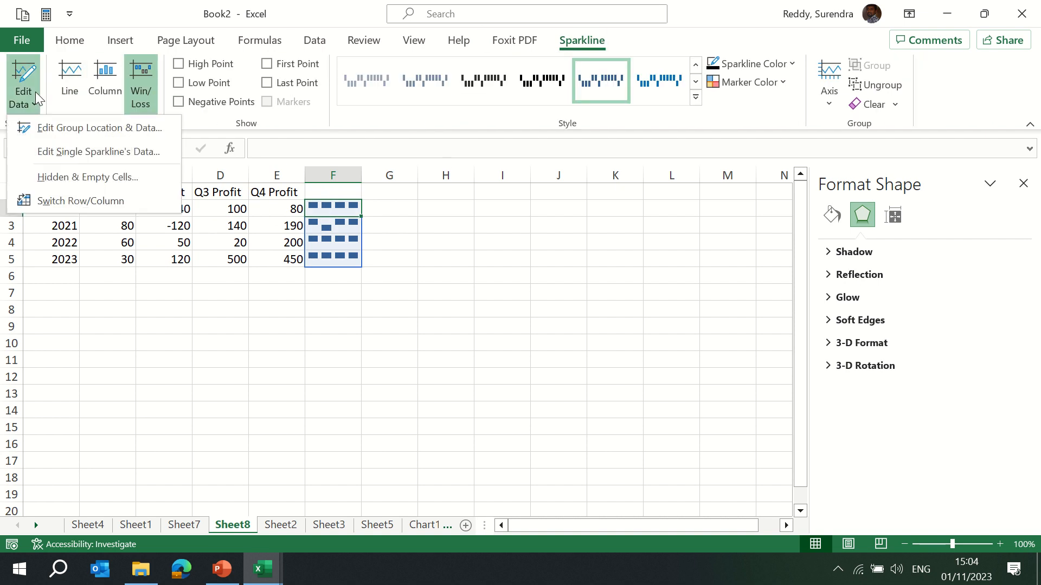
click(105, 131)
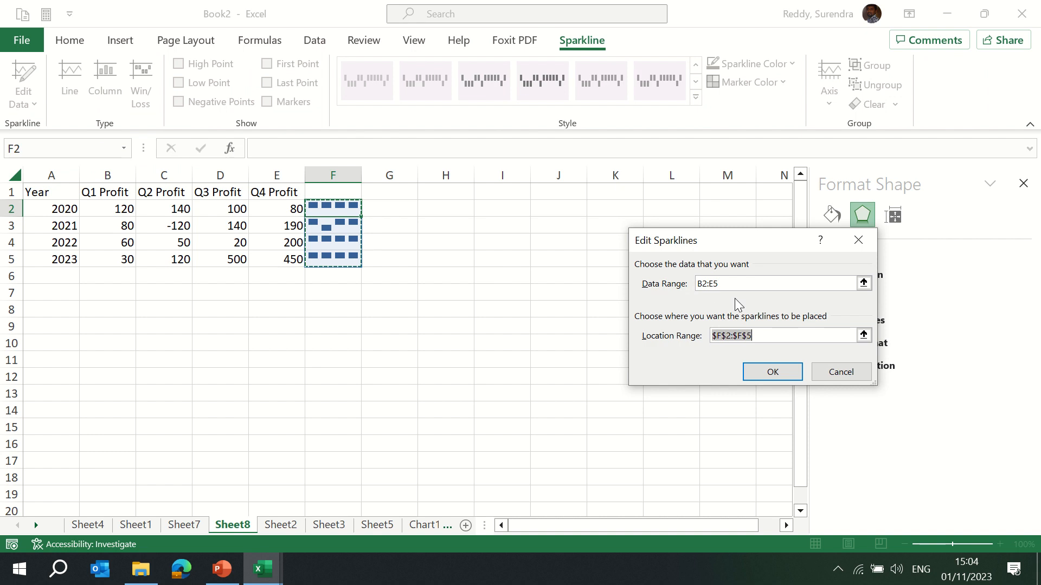
click(839, 372)
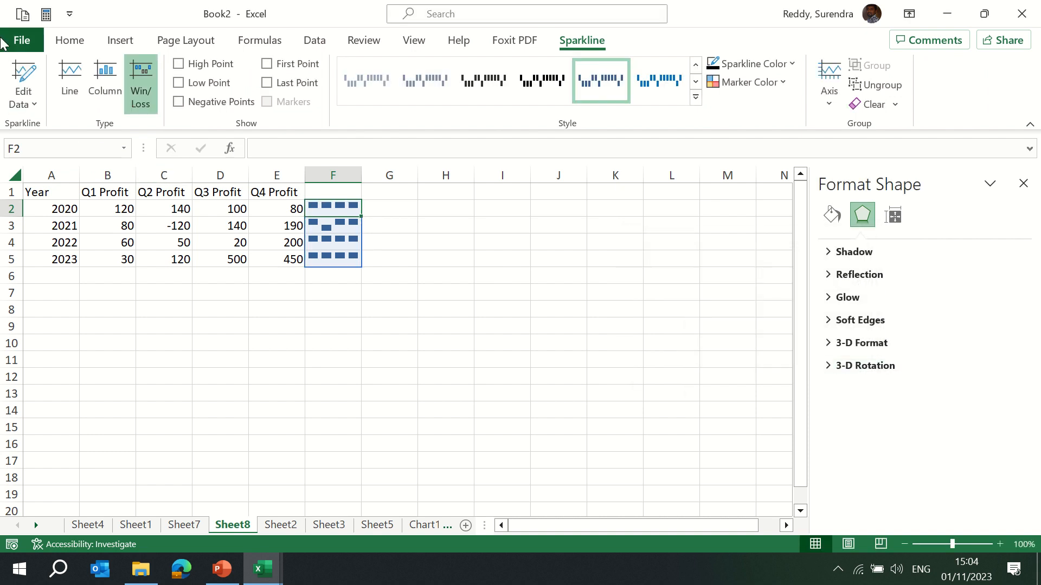
Open the single sparkline data and the hidden and empty cells settings, closing each without changes.
click(32, 104)
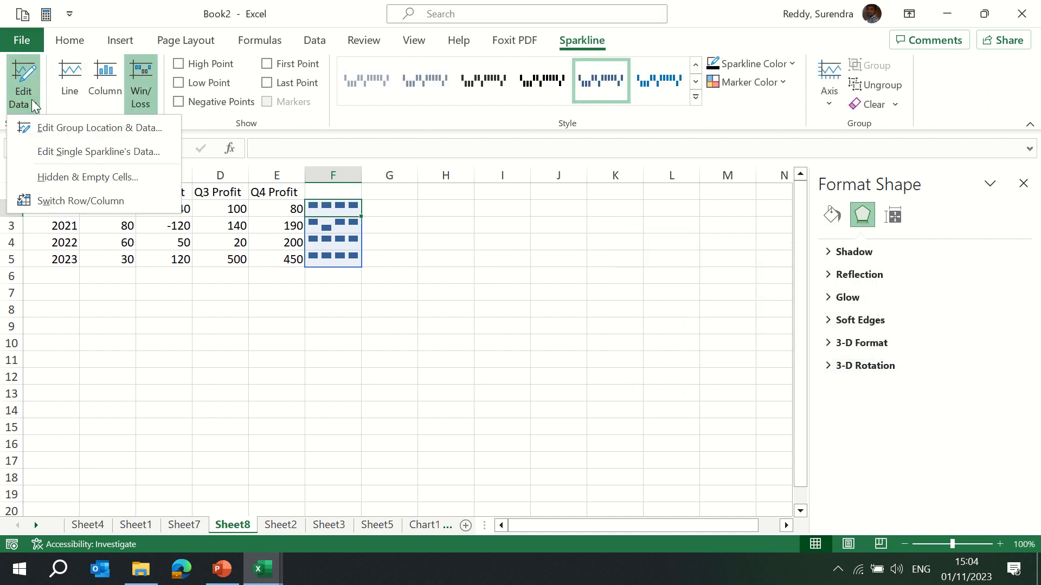
click(120, 159)
key(Return)
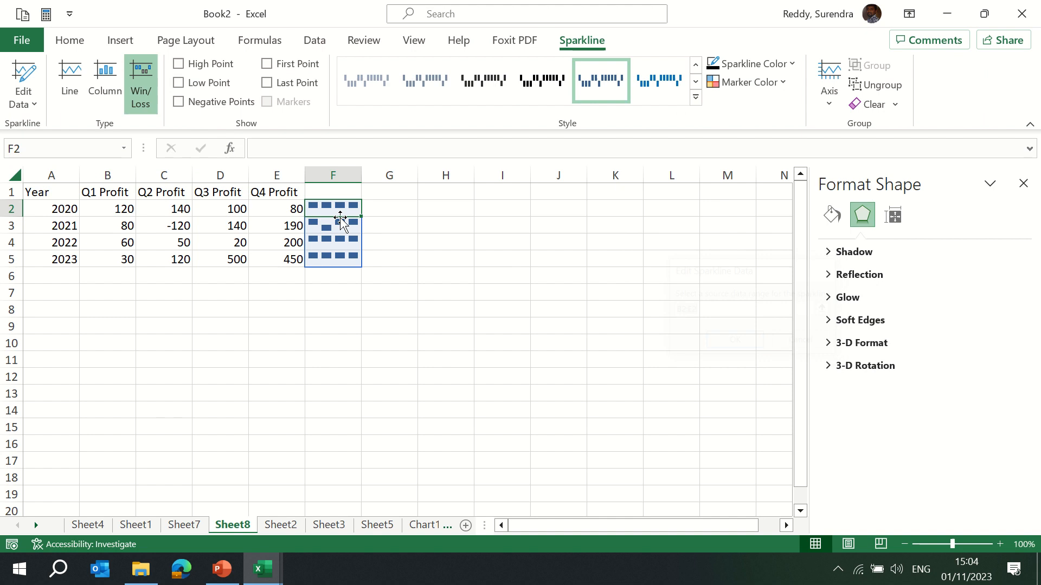
click(32, 107)
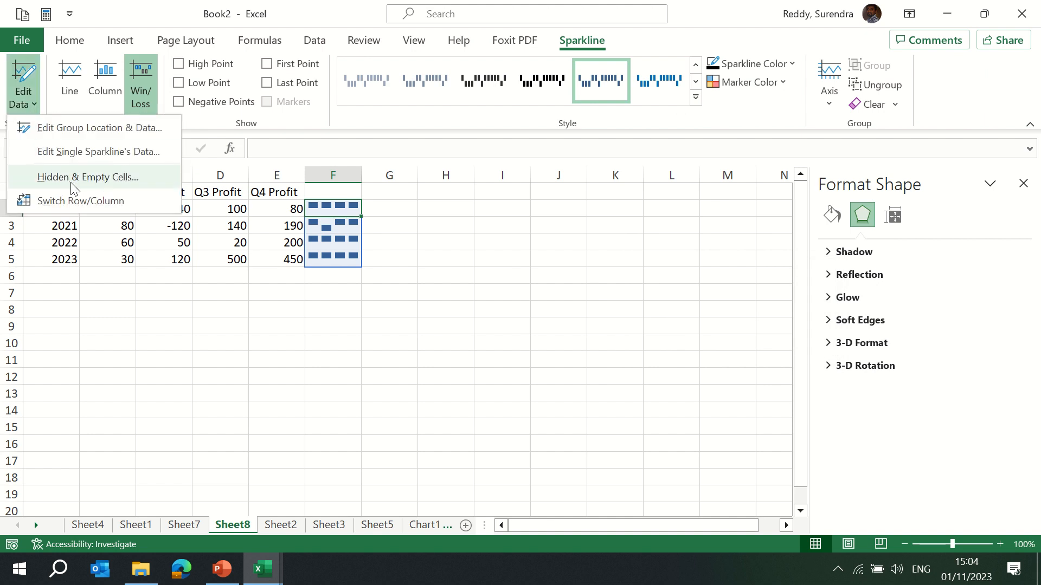
click(89, 179)
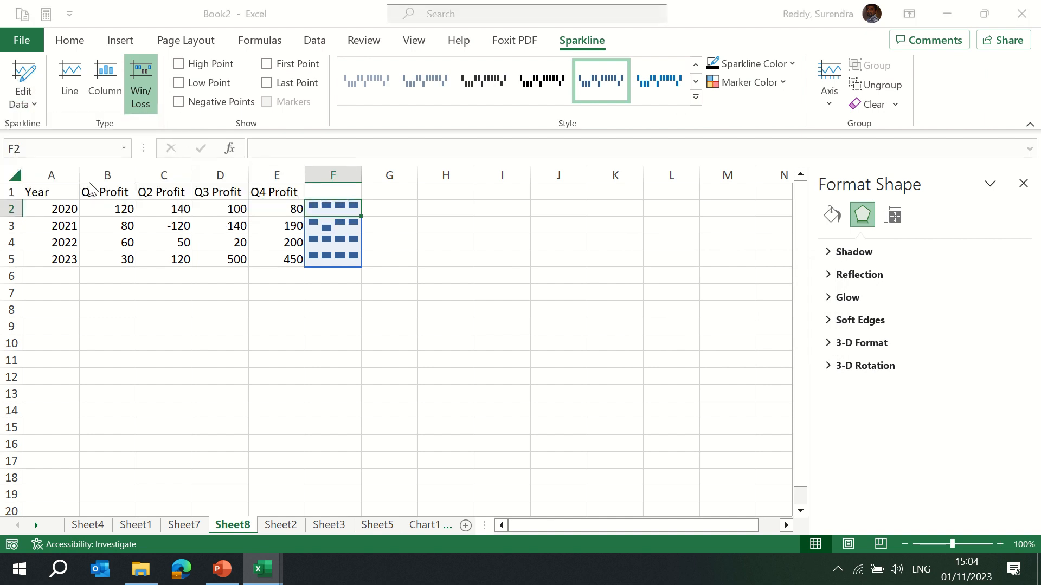
key(Return)
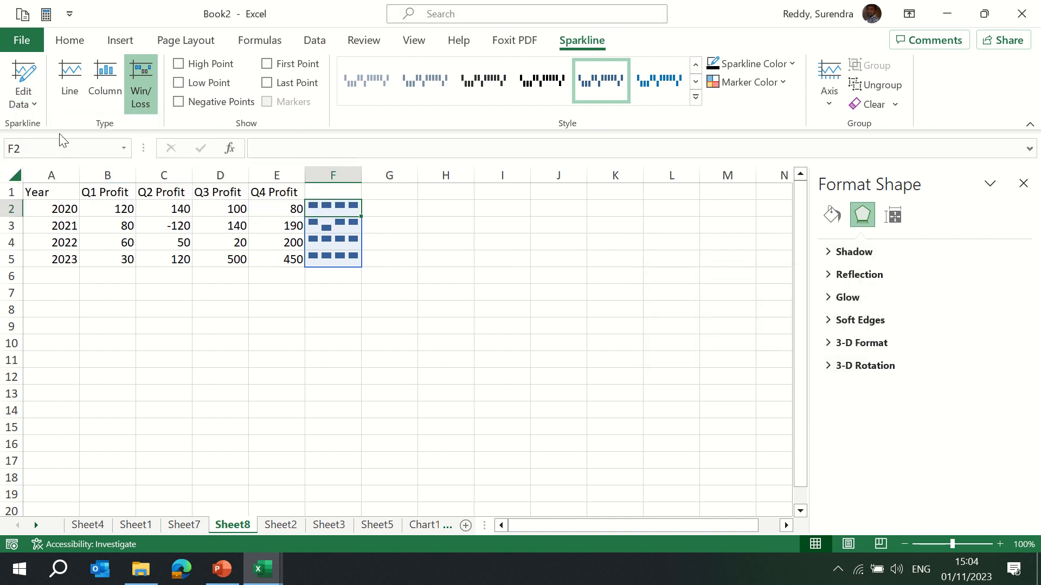
Switch the rows and columns used for the sparkline data.
click(34, 100)
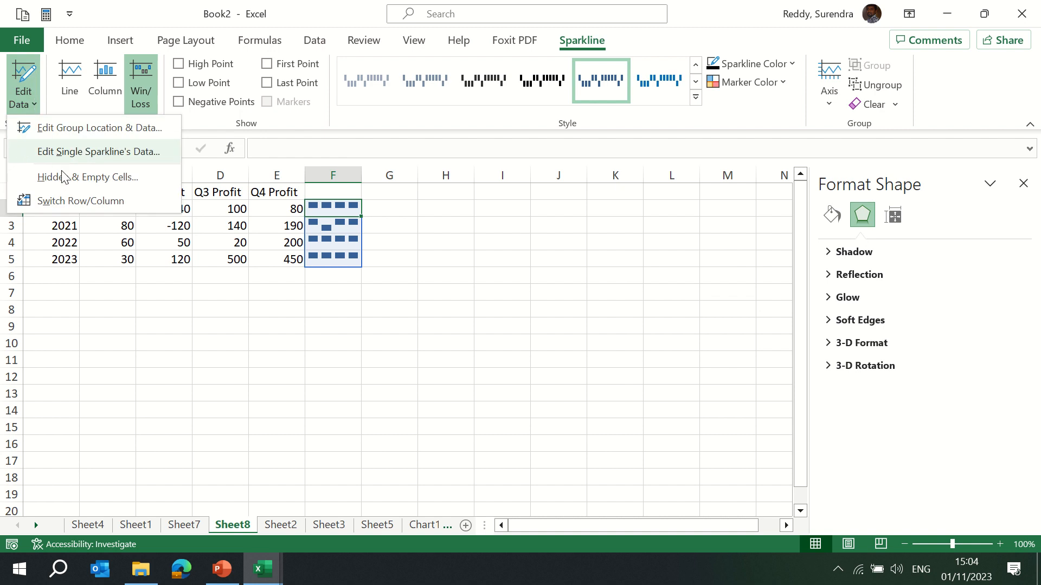
click(71, 200)
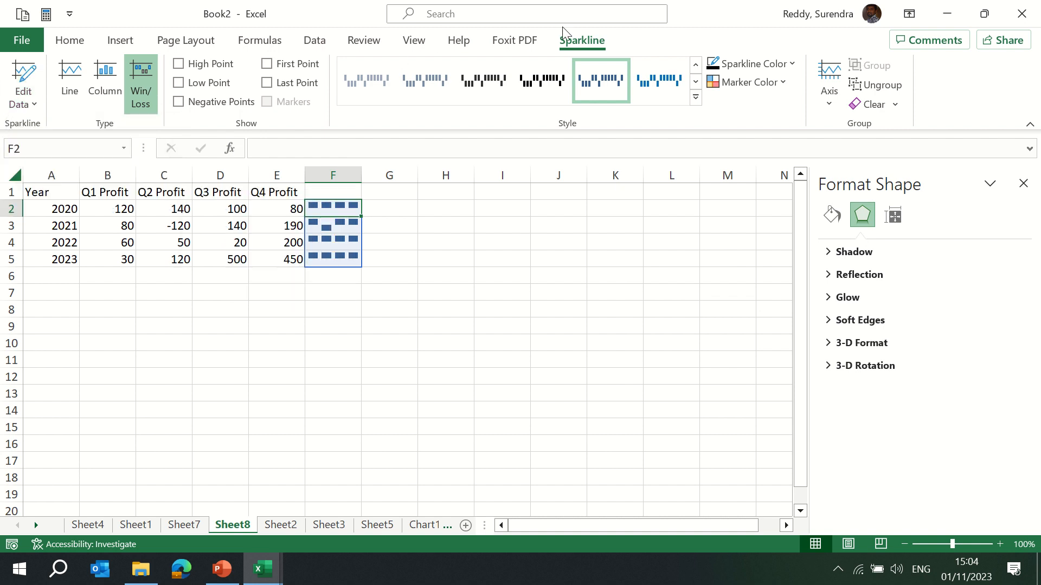
Apply the orange Win/Loss sparkline style from the style gallery.
click(695, 97)
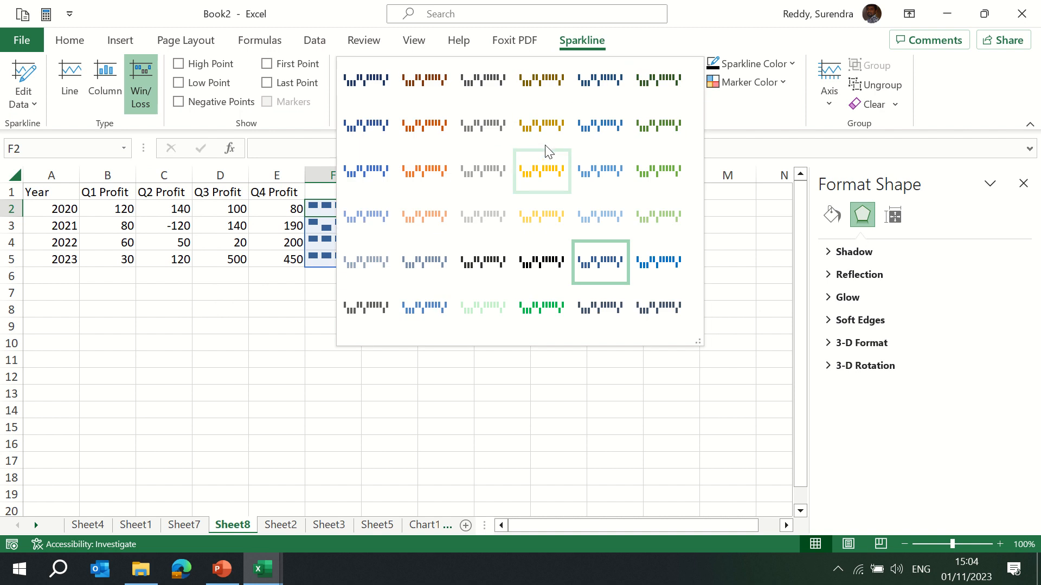
click(547, 163)
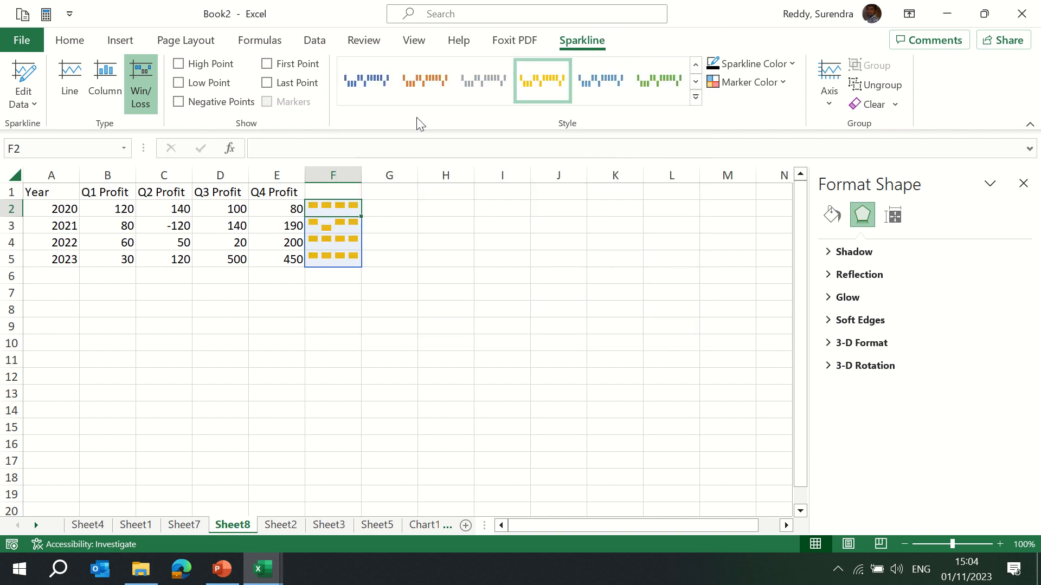
click(425, 82)
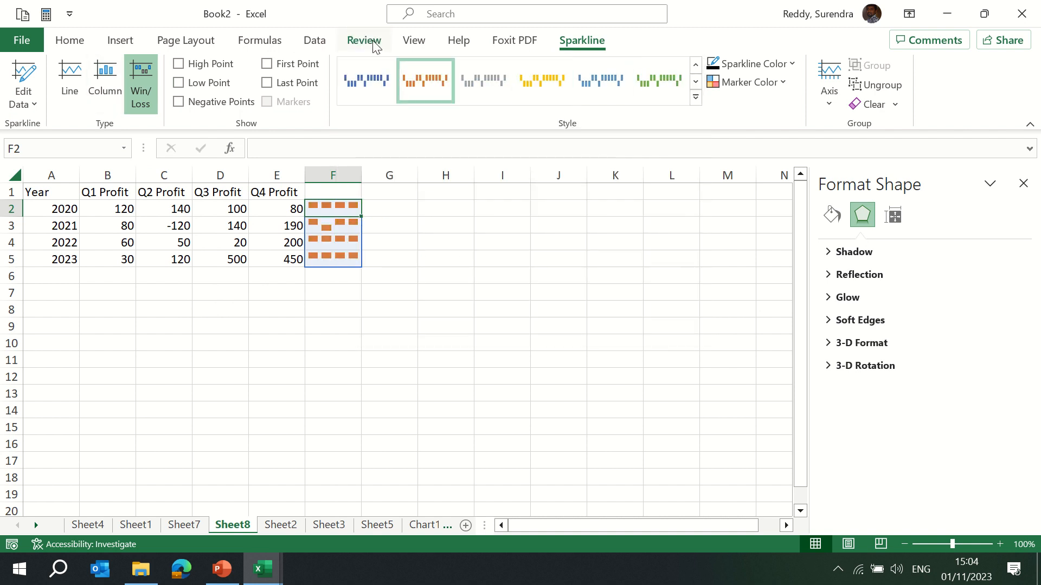
Try the Line and Column sparkline types before switching back to Win/Loss.
click(70, 75)
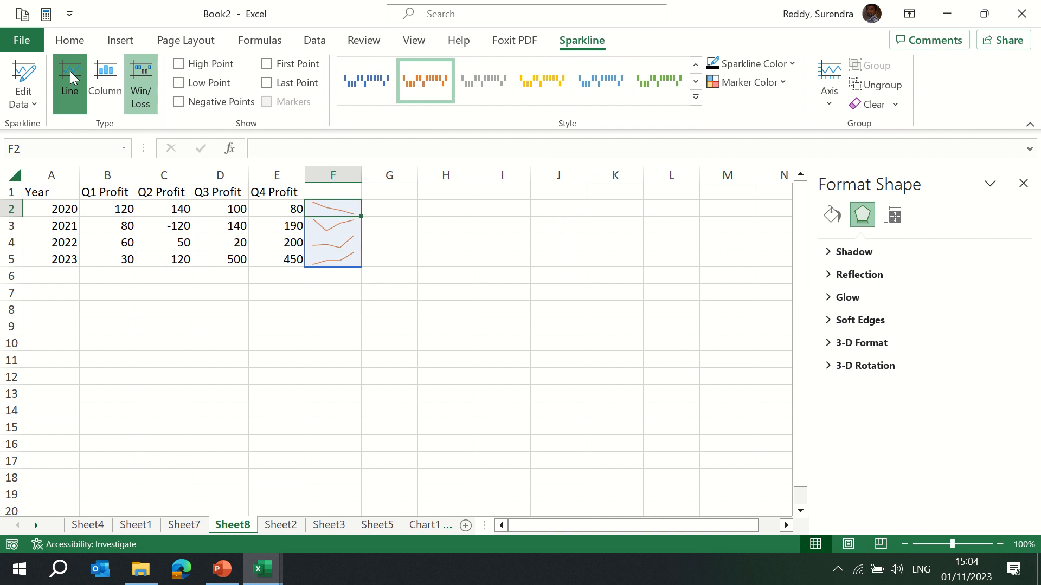
click(105, 73)
click(142, 79)
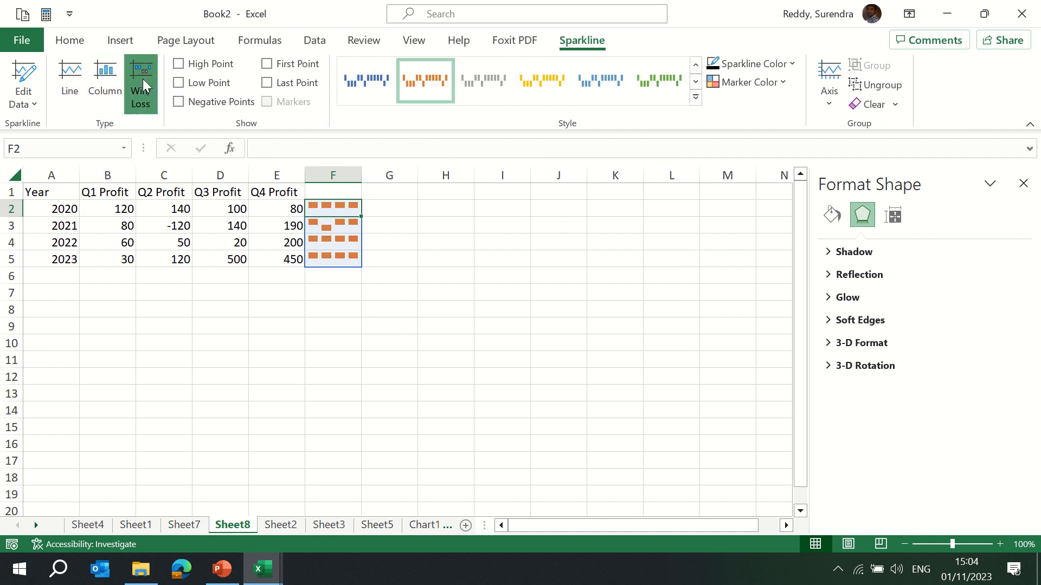
Turn on the High, Low, Negative, First and Last Point markers for the sparklines.
click(177, 64)
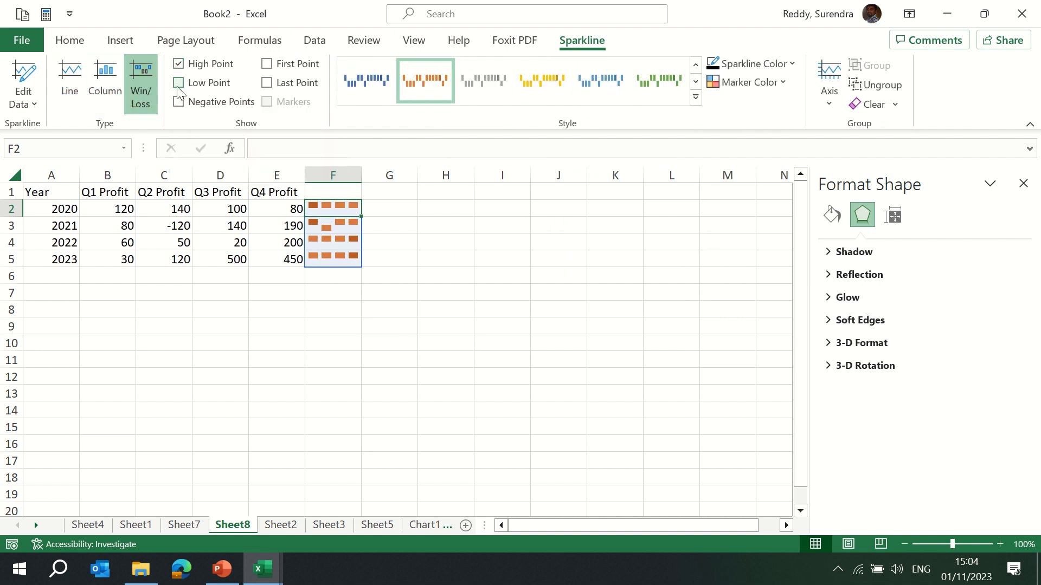
click(179, 84)
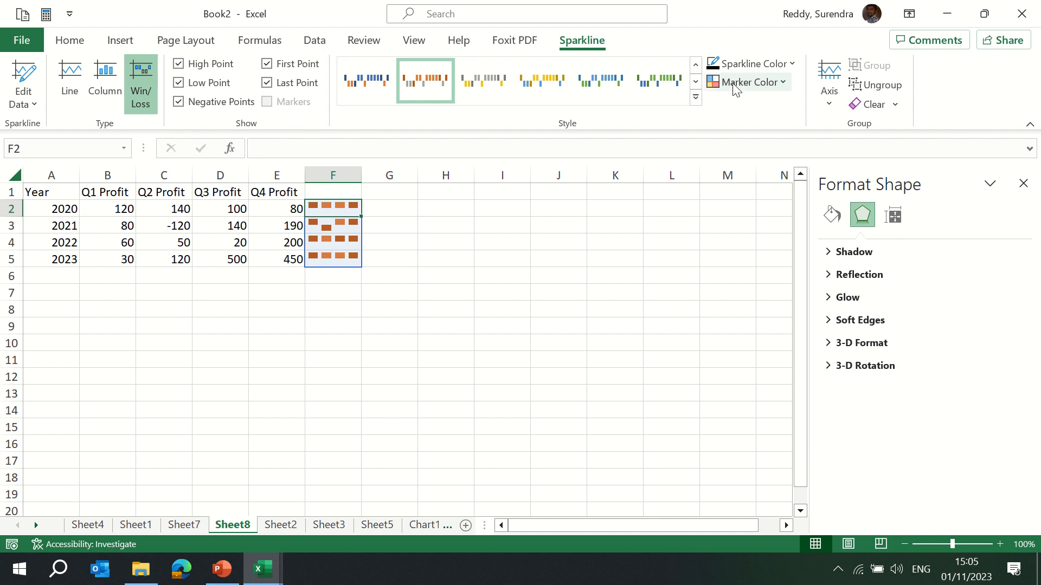
Set the sparkline color to the light green standard color.
click(763, 65)
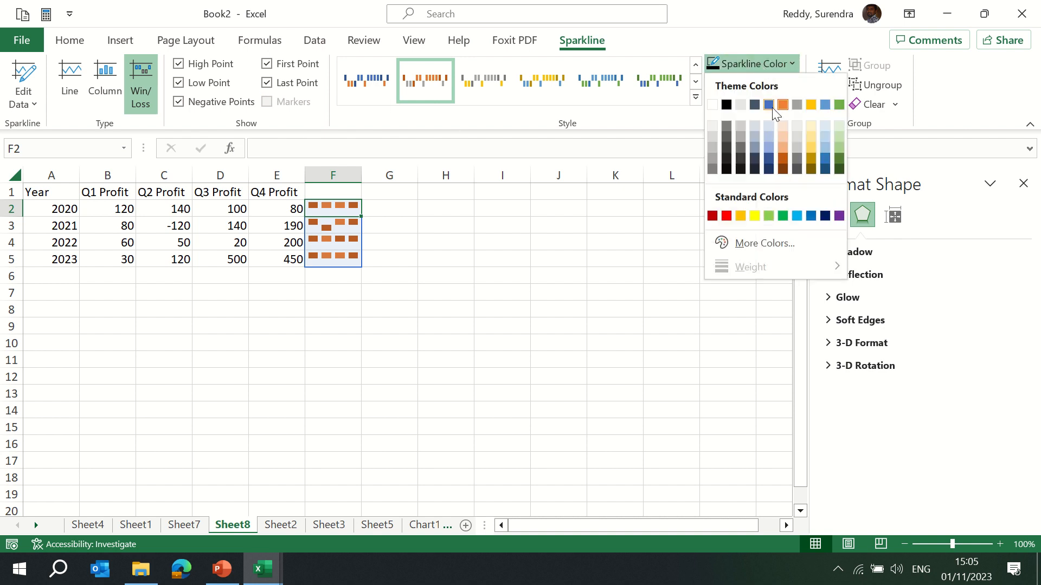
click(769, 217)
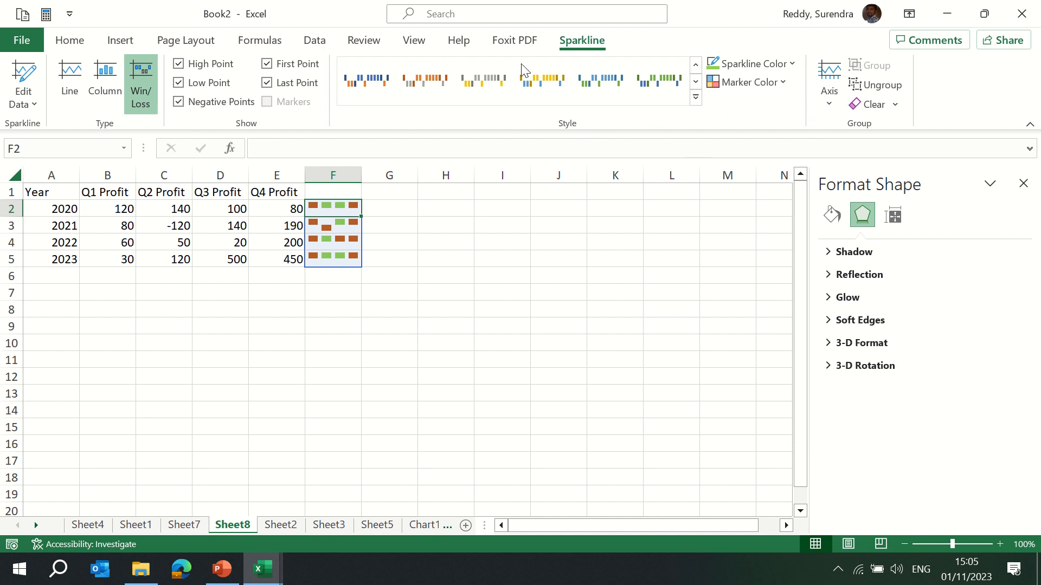
Close the Book2 workbook without saving it.
mouse_move(415, 33)
click(125, 41)
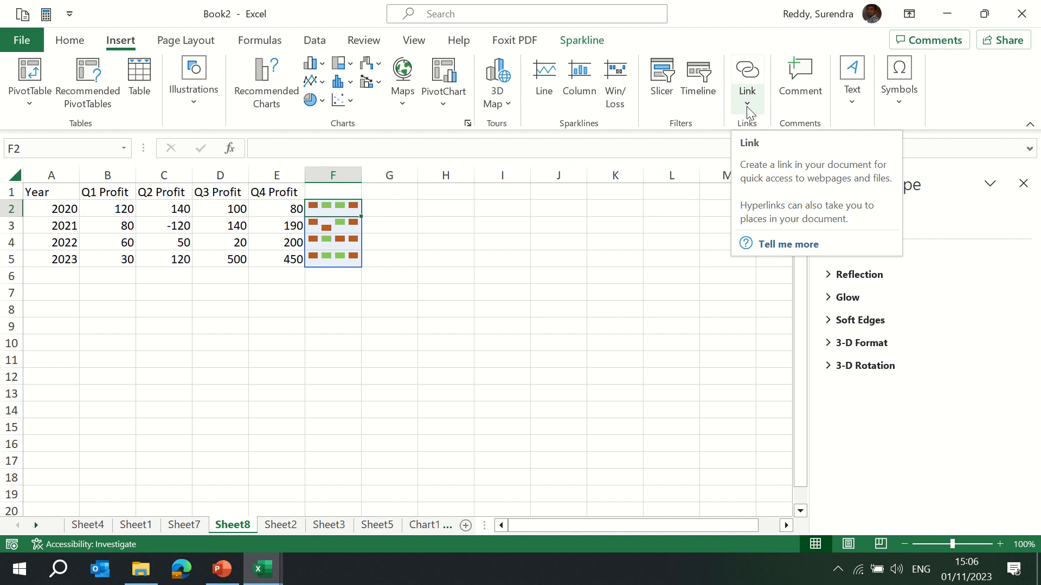
click(1022, 14)
click(741, 436)
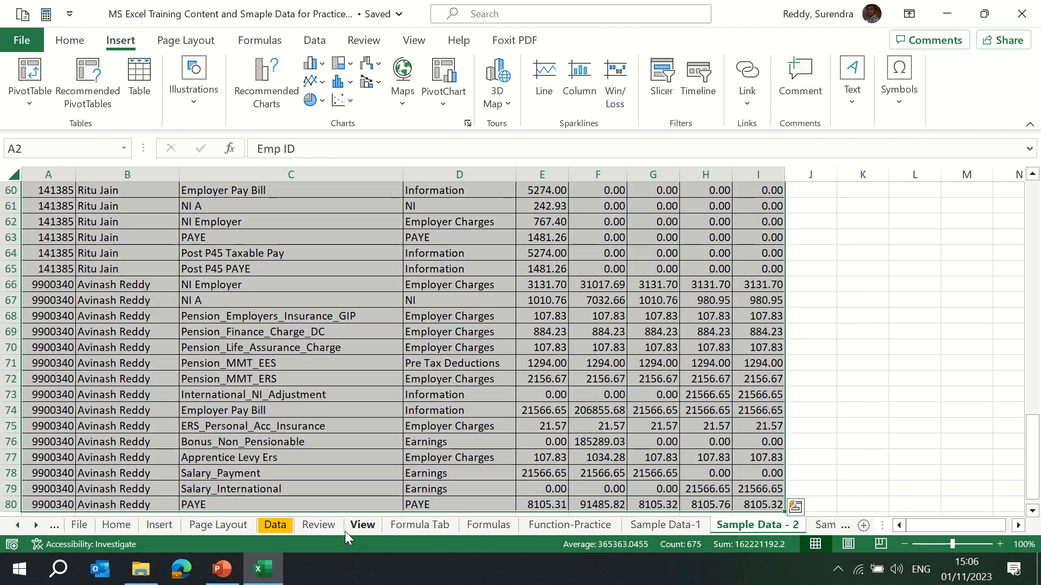
Navigate through the training workbook's sheets to the Training - Plan sheet.
click(82, 524)
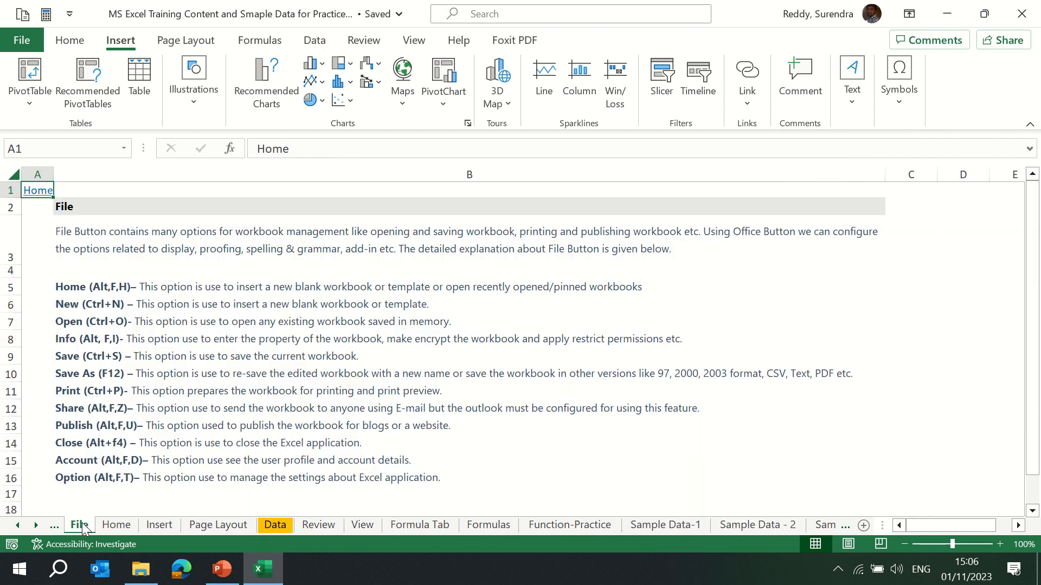
key(ctrl+Page_Up)
key(ctrl+Page_Up)
key(ctrl+Page_Up)
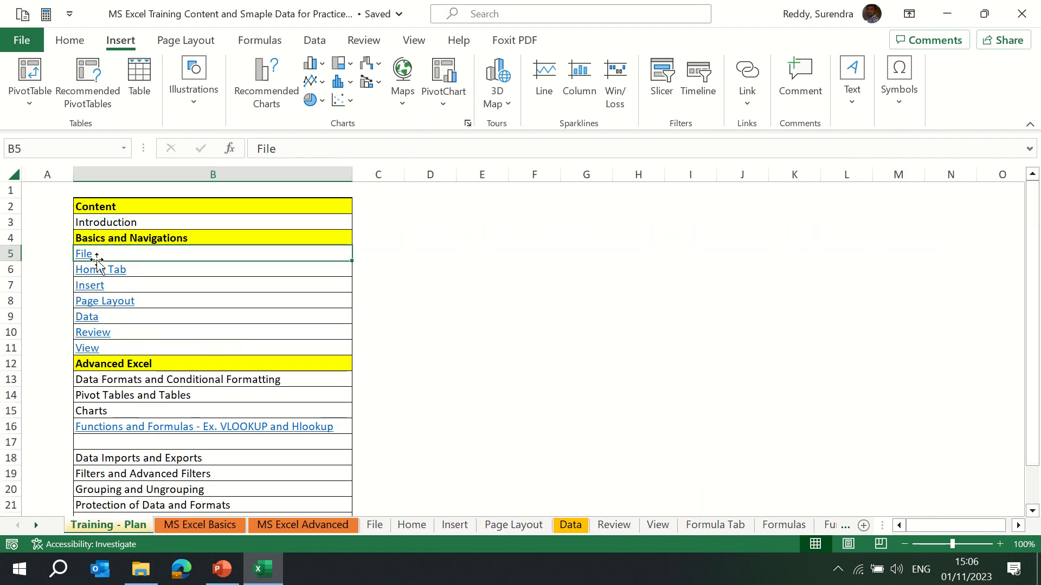
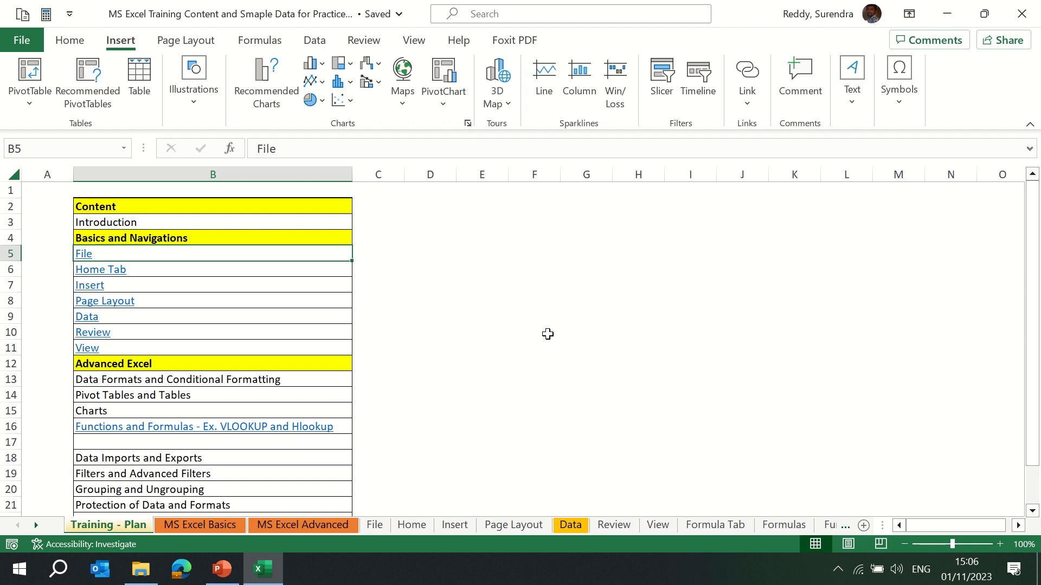
Test the contents hyperlinks for File, Insert and Page Layout, returning each time through the Home link.
click(83, 252)
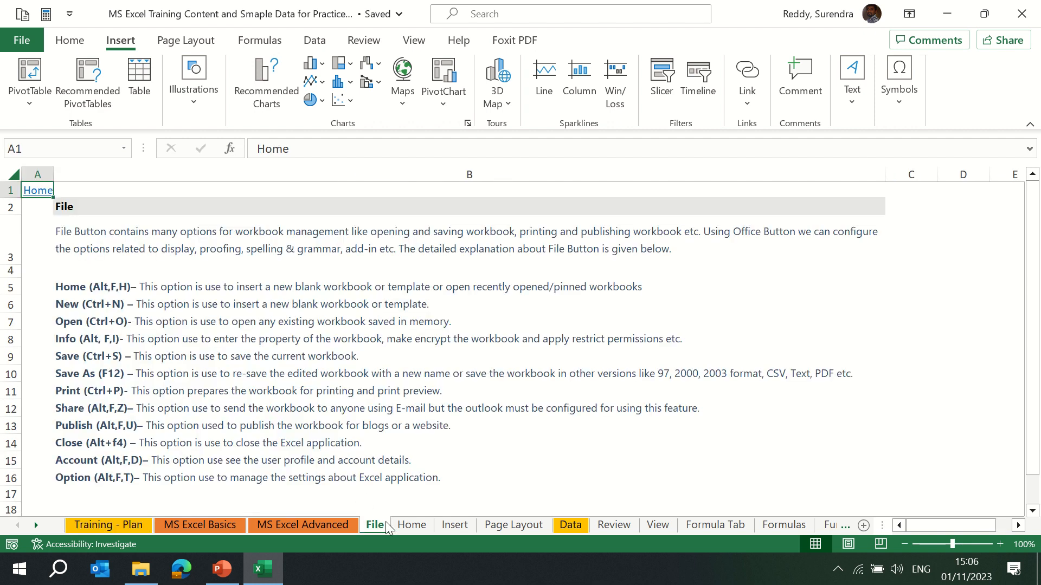
click(42, 195)
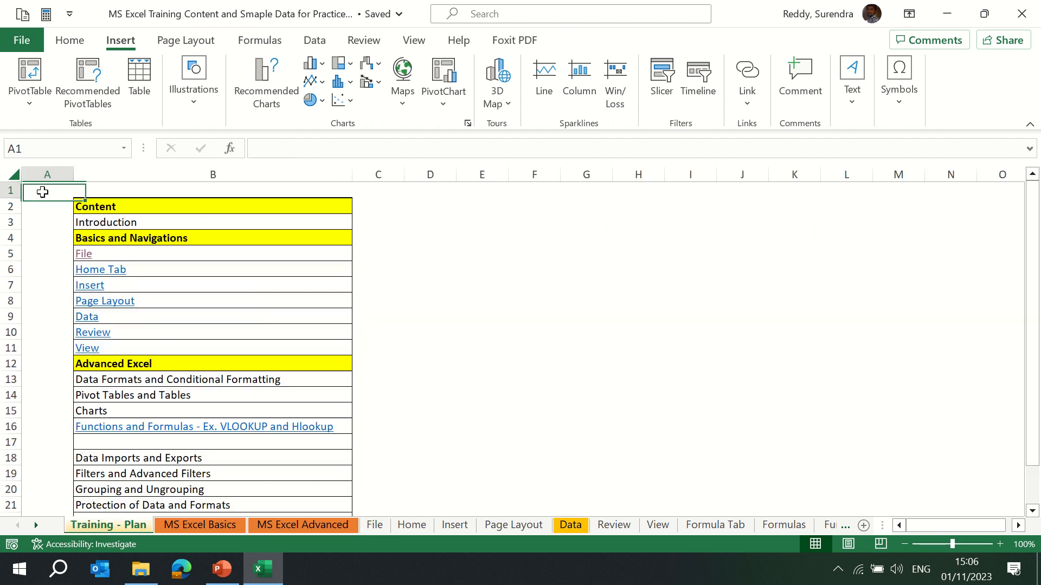
click(87, 292)
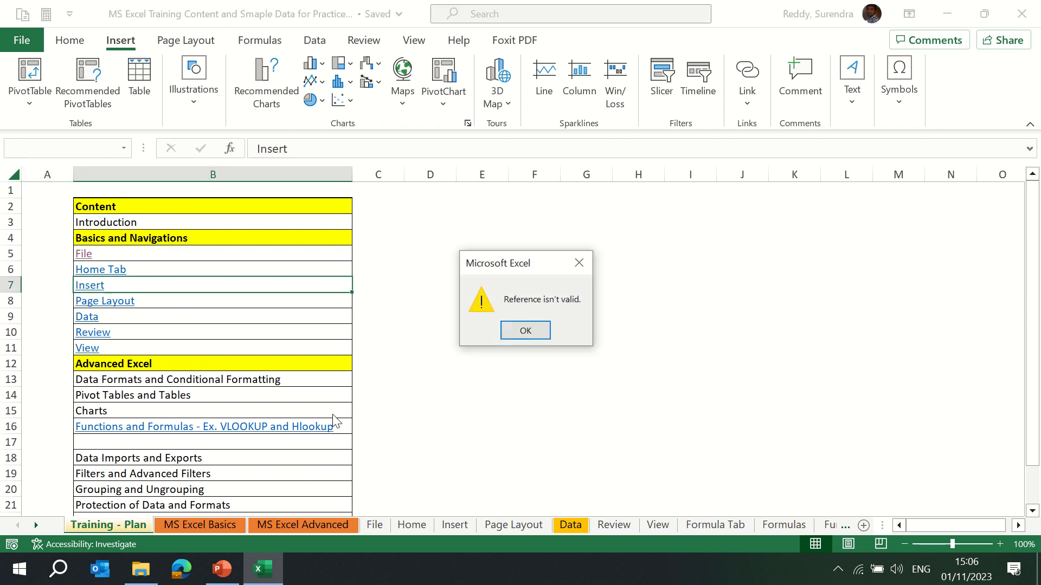
click(524, 331)
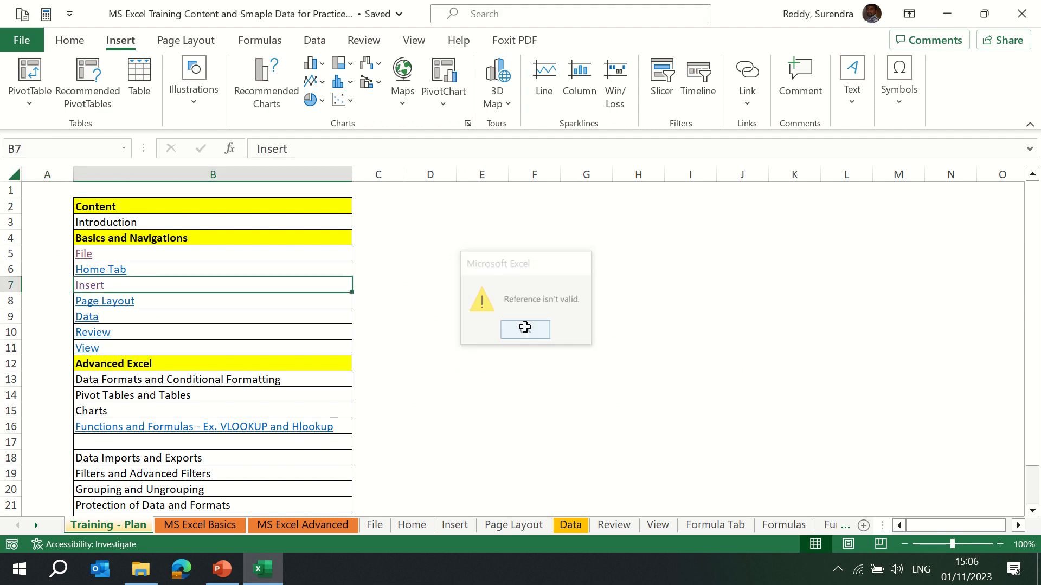
click(454, 524)
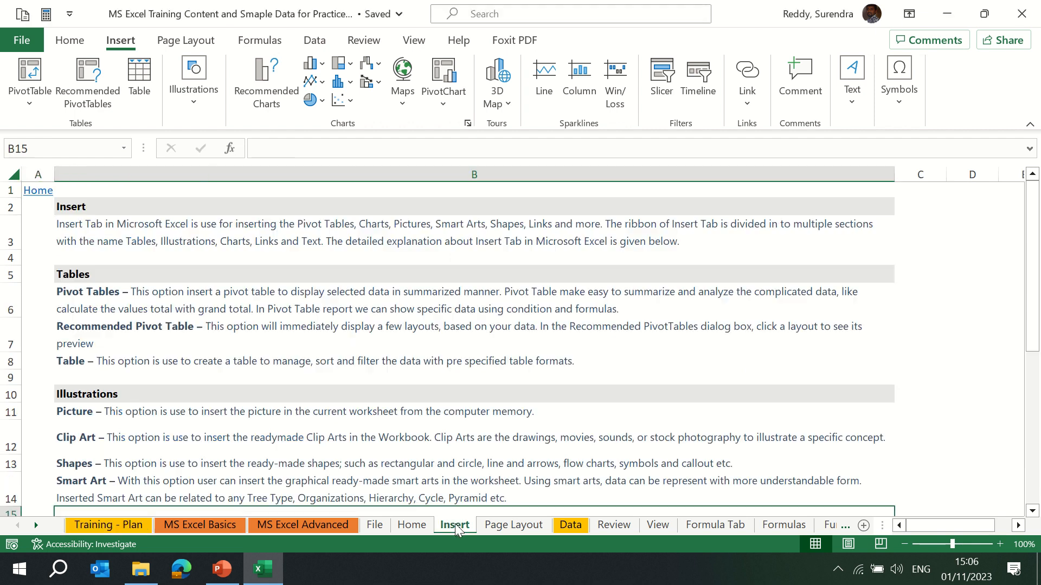
click(37, 192)
click(113, 305)
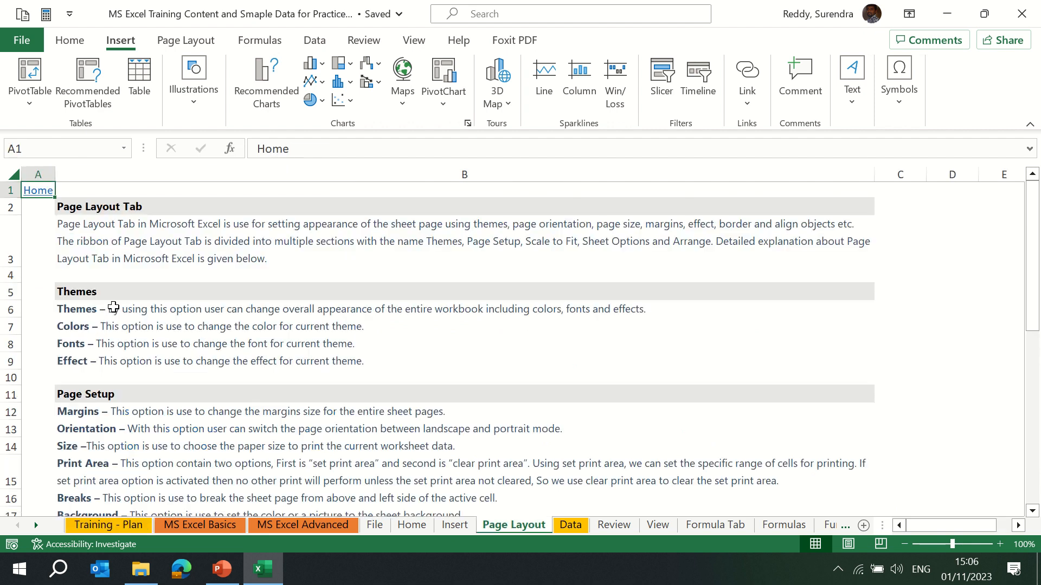
click(37, 196)
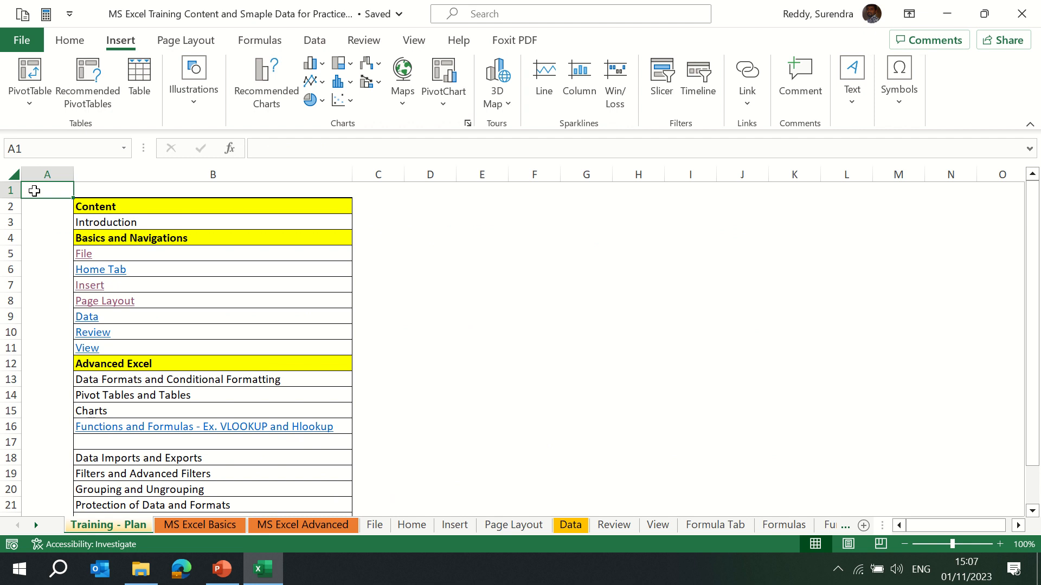
Enter Google in cell D5.
click(451, 238)
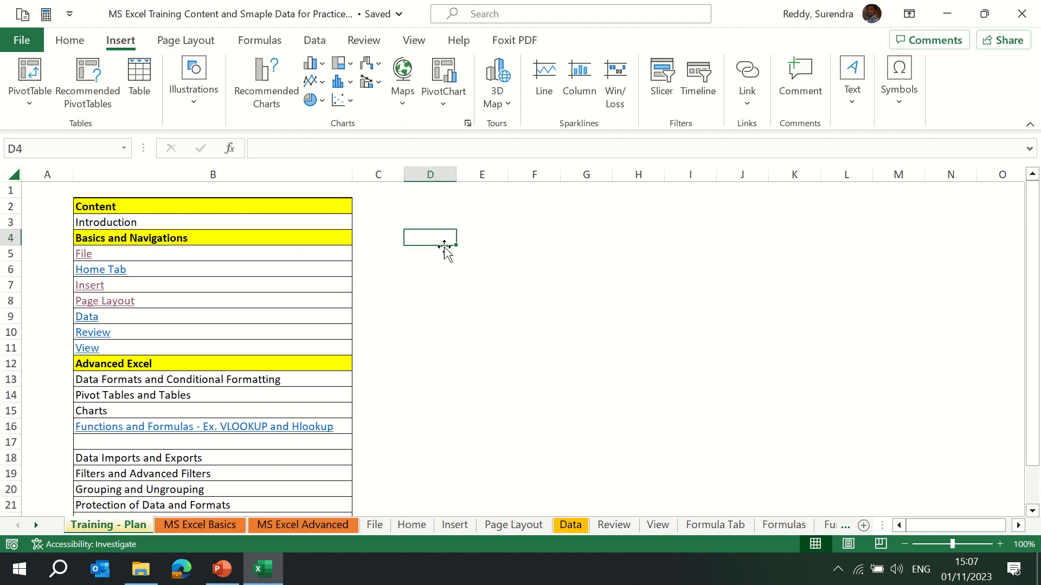
click(442, 254)
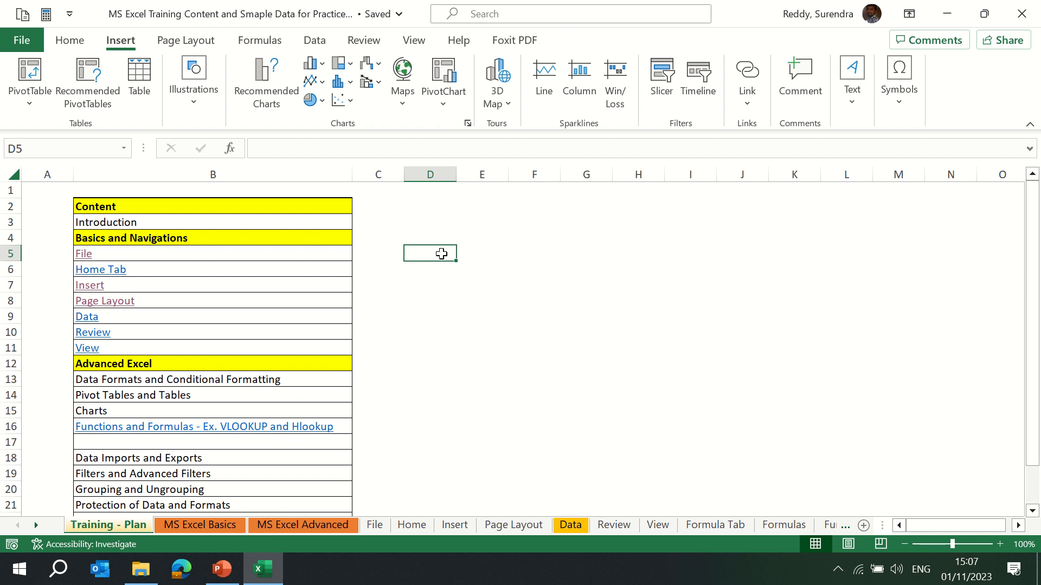
text(G)
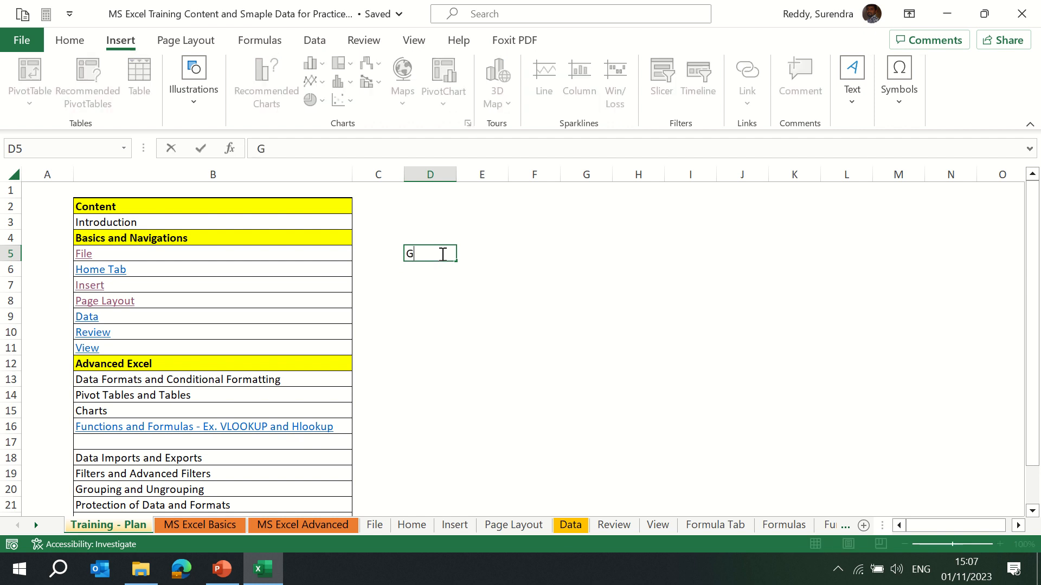
text(oogle)
key(Return)
click(442, 253)
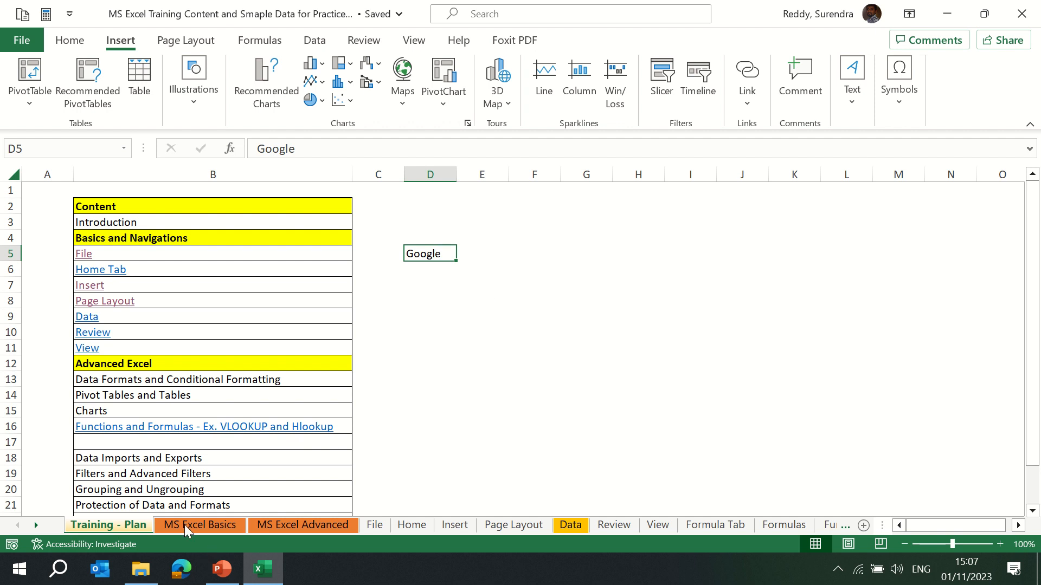
Switch to the browser, open google.co.in, copy its address and return to Excel.
click(181, 571)
click(439, 42)
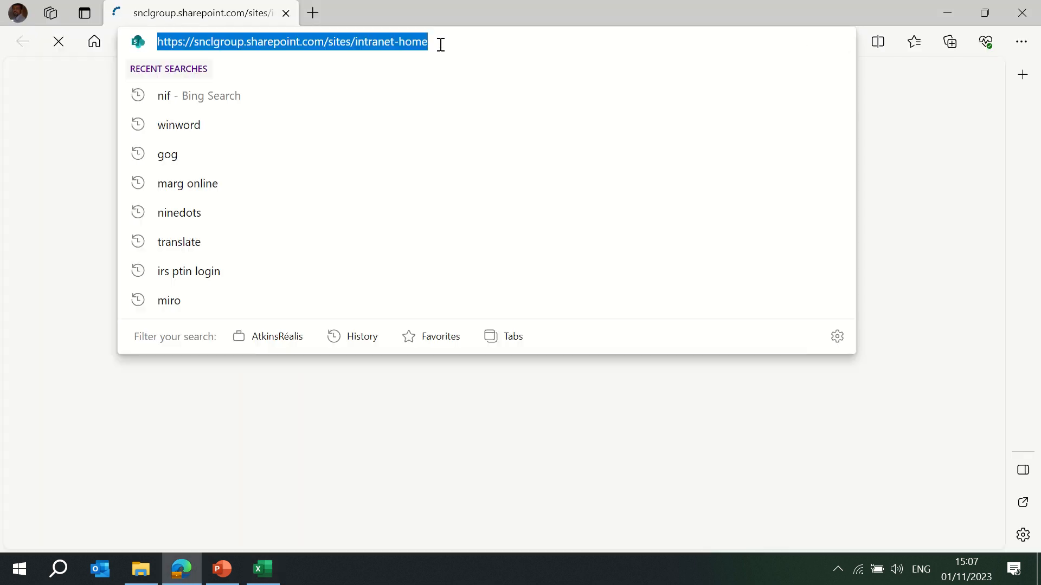
text(google.co.in)
key(Return)
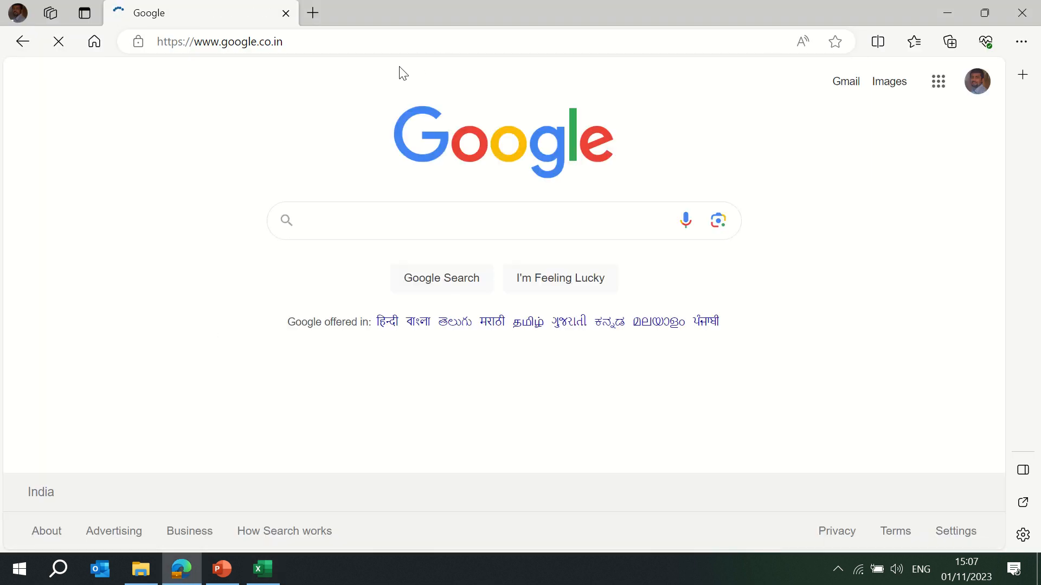
click(375, 49)
key(ctrl+c)
key(alt+Tab)
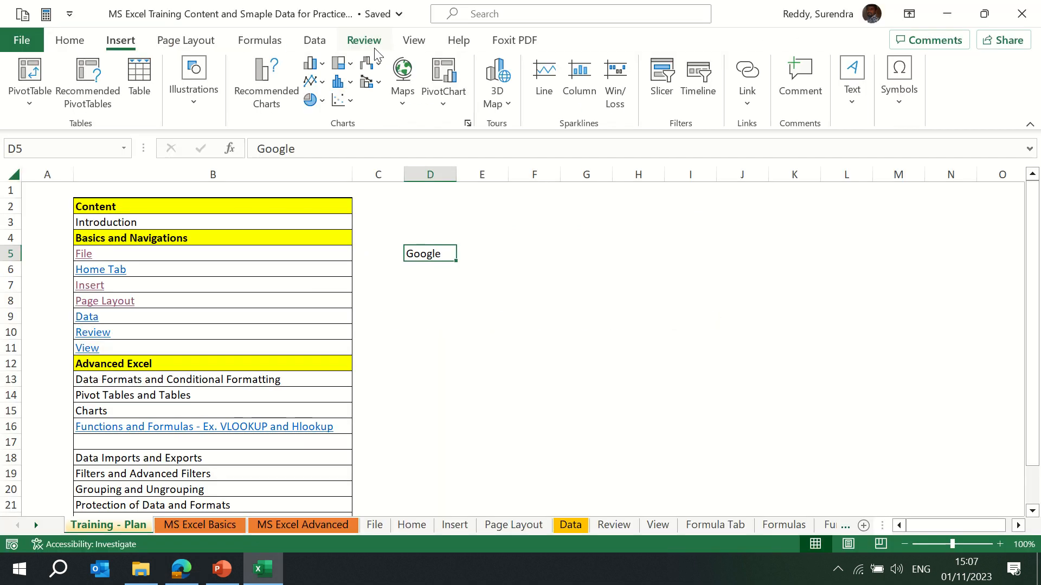
click(750, 105)
click(697, 504)
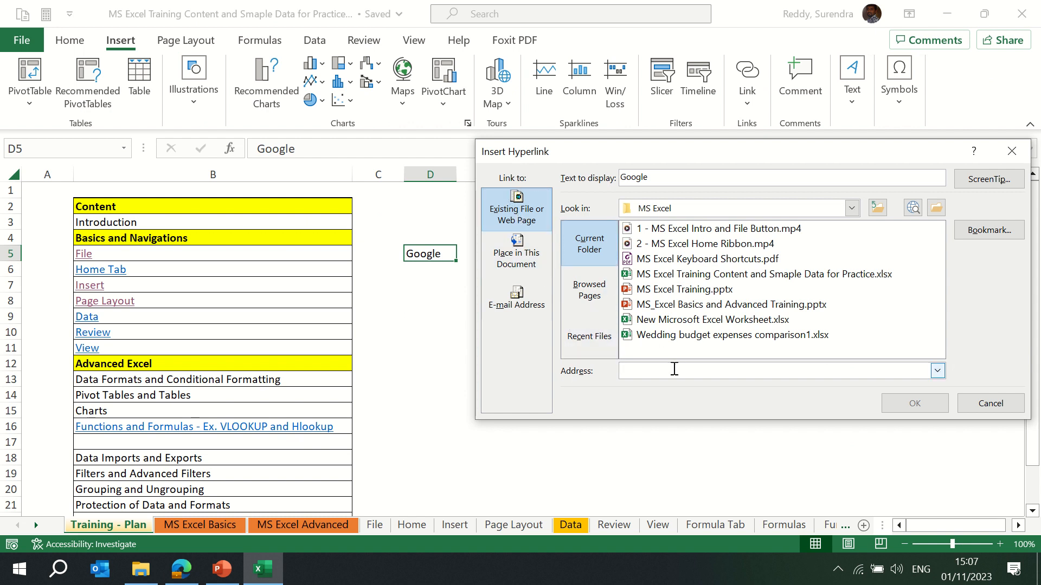
key(ctrl+v)
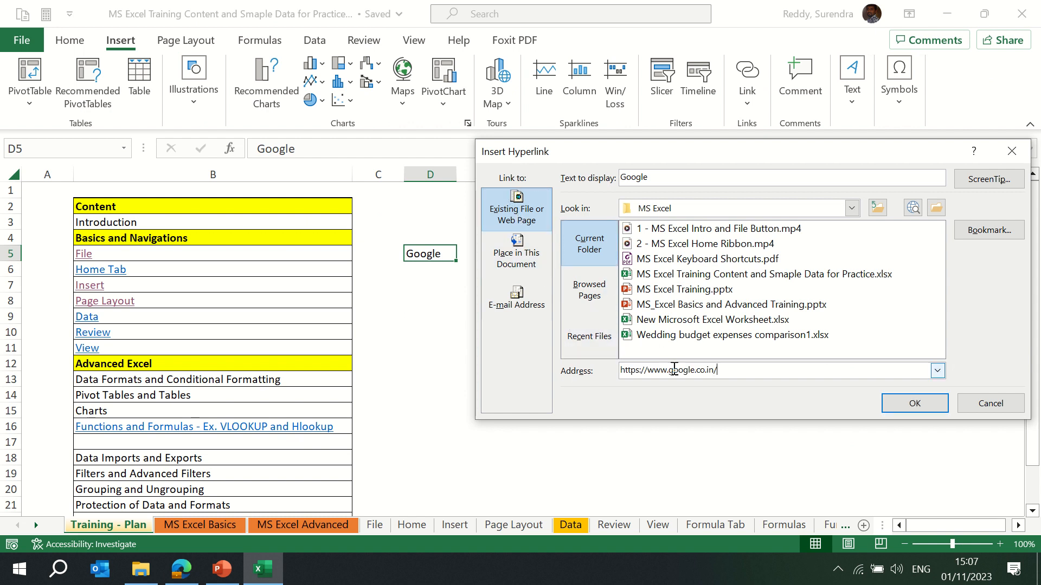
click(916, 406)
Test the Google hyperlink in D5 and minimize the browser window.
click(479, 327)
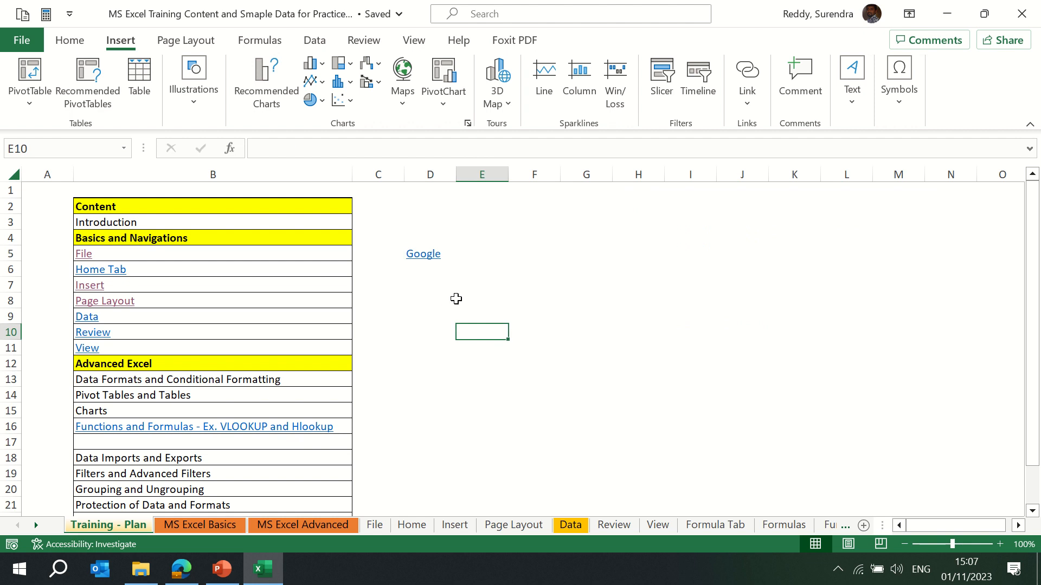
click(427, 254)
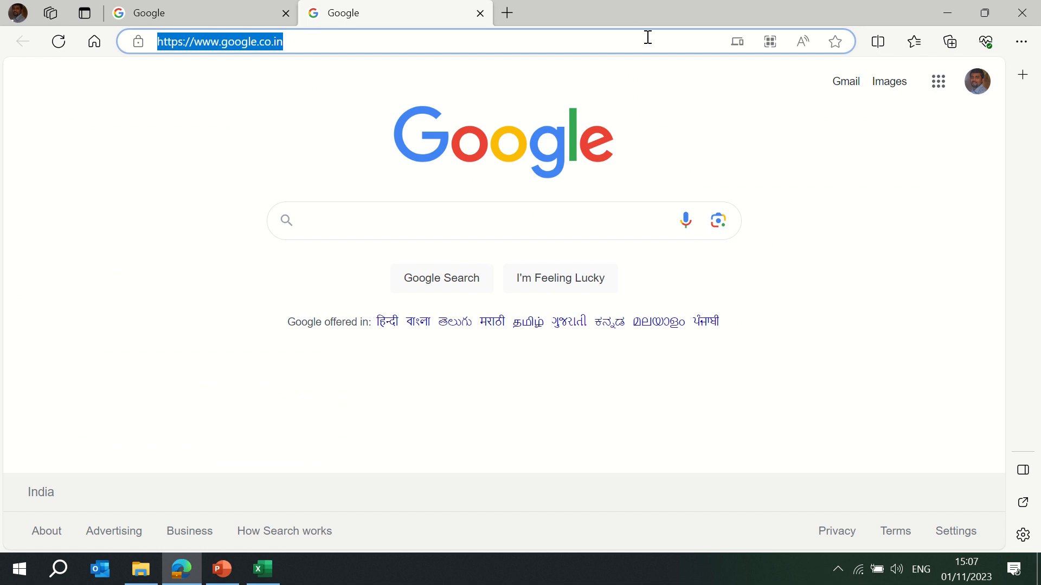
click(947, 12)
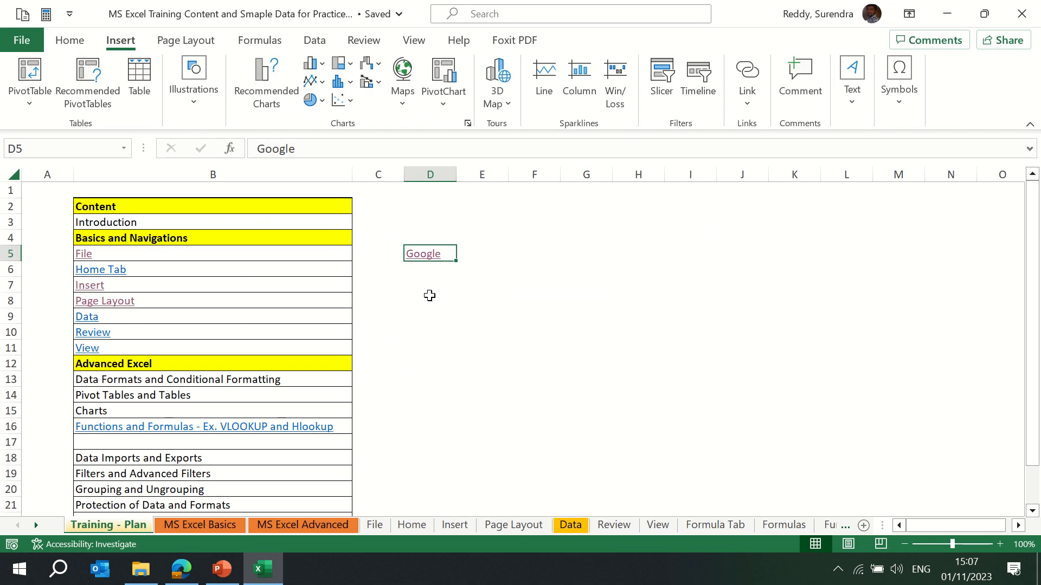
Delete the Google hyperlink by clearing cells D4:D5.
click(429, 295)
click(412, 281)
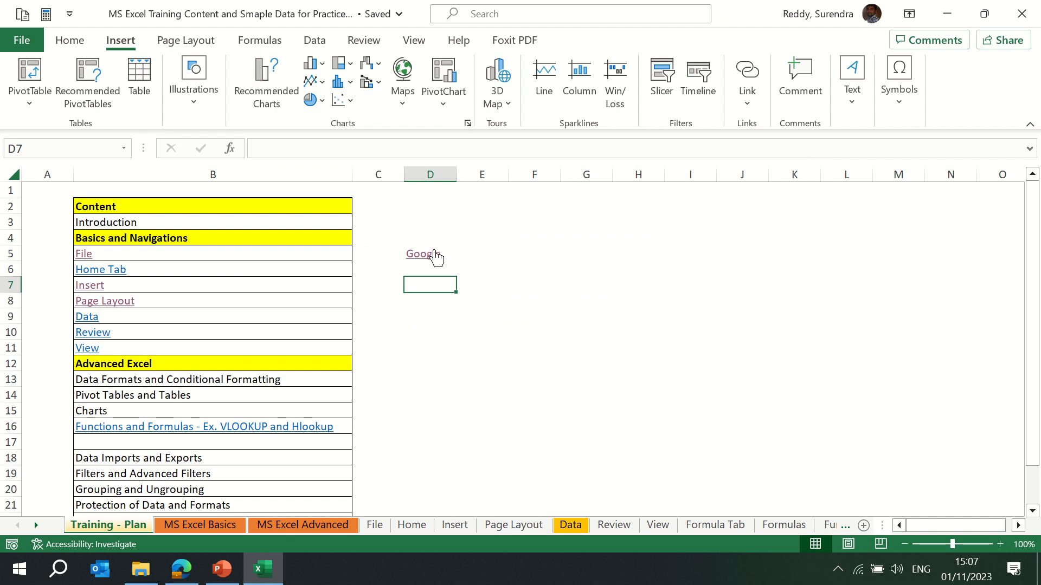
drag(421, 235, 423, 237)
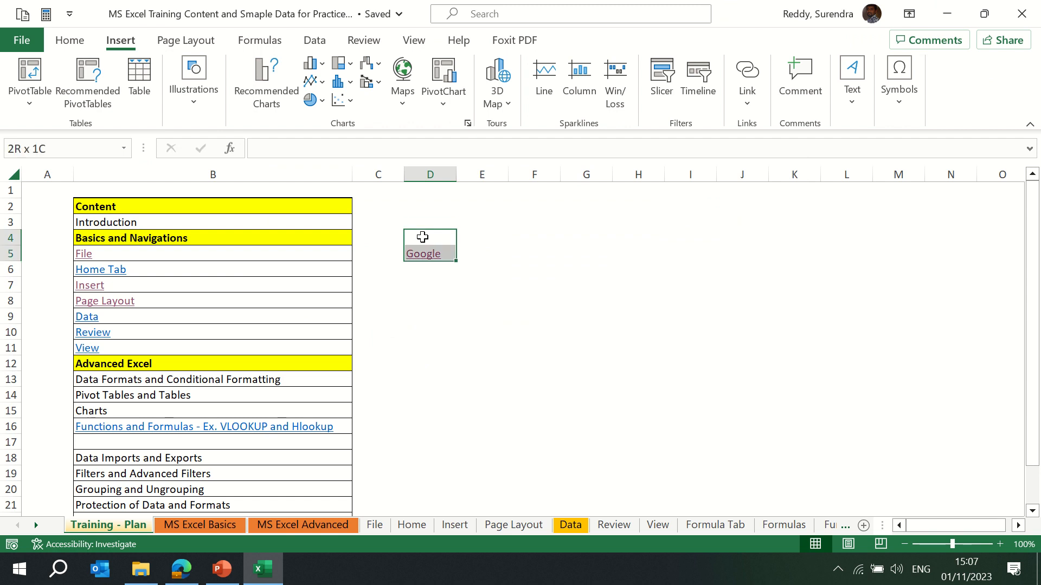
key(Delete)
Create a new blank workbook and enter the header Candt Name in cell A2.
key(ctrl+n)
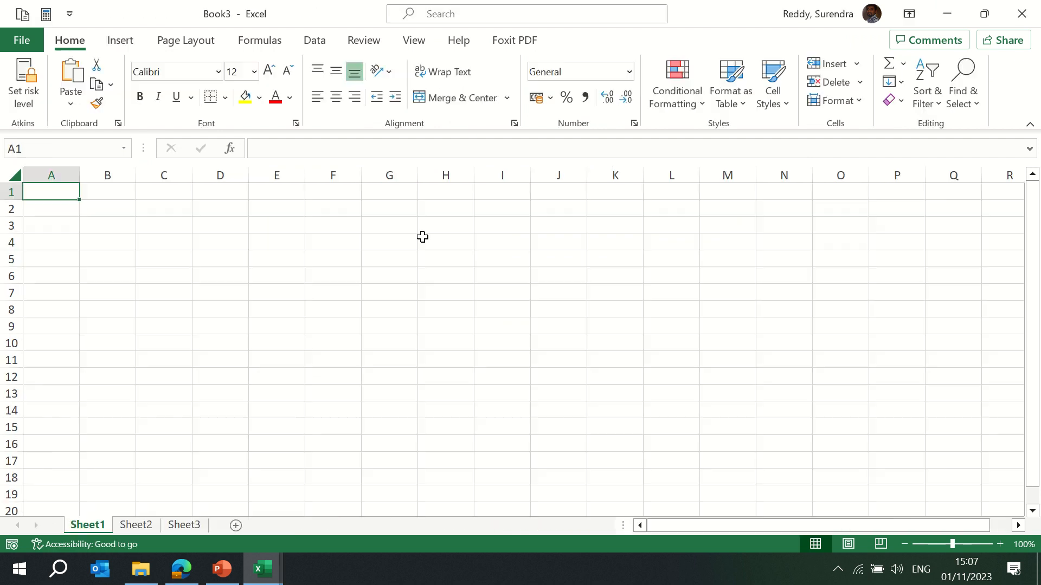
key(Down)
text(Canada)
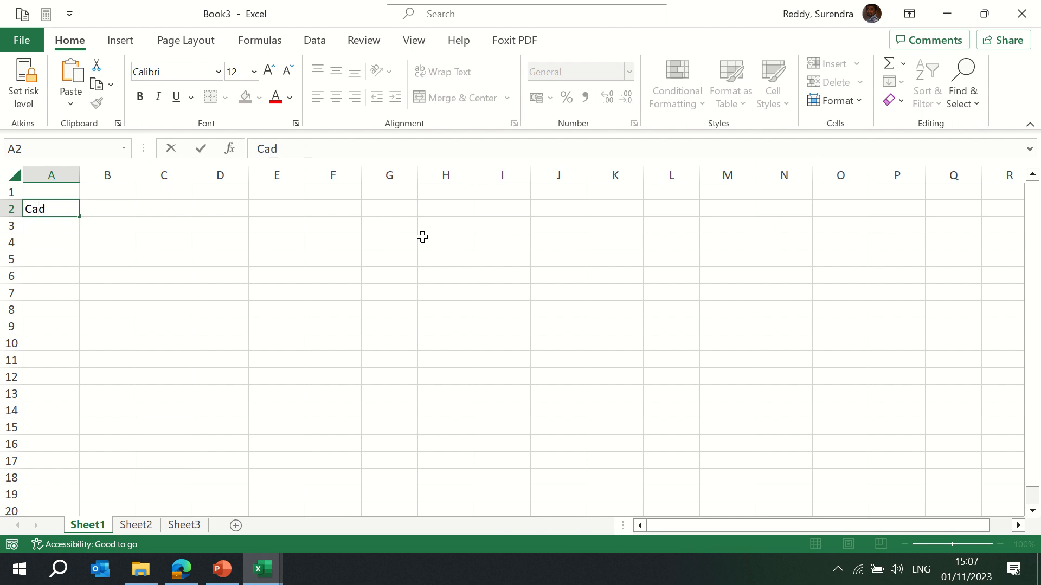
key(BackSpace)
text(ndt Name)
key(Return)
key(Right)
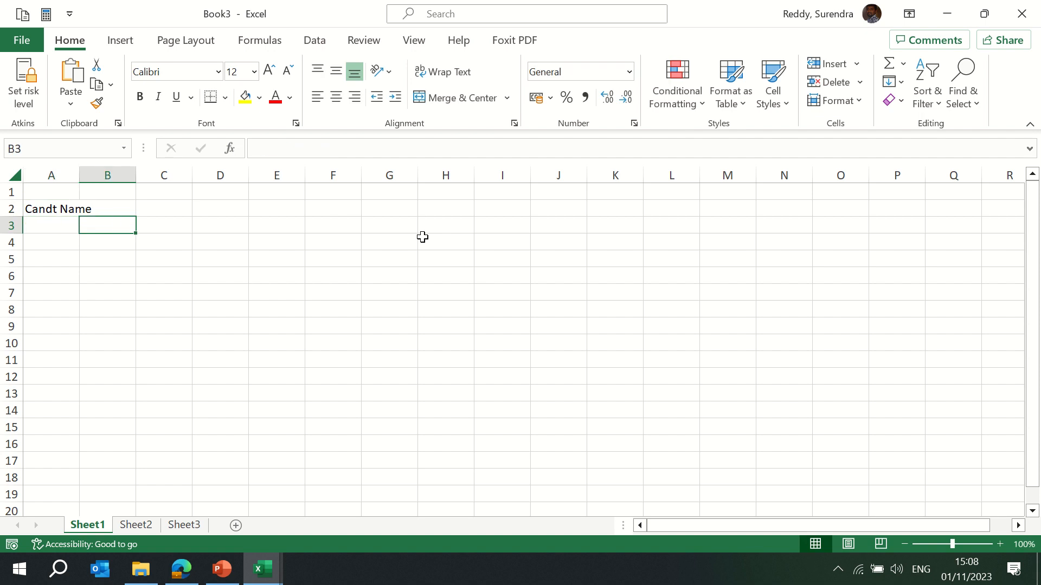
key(Up)
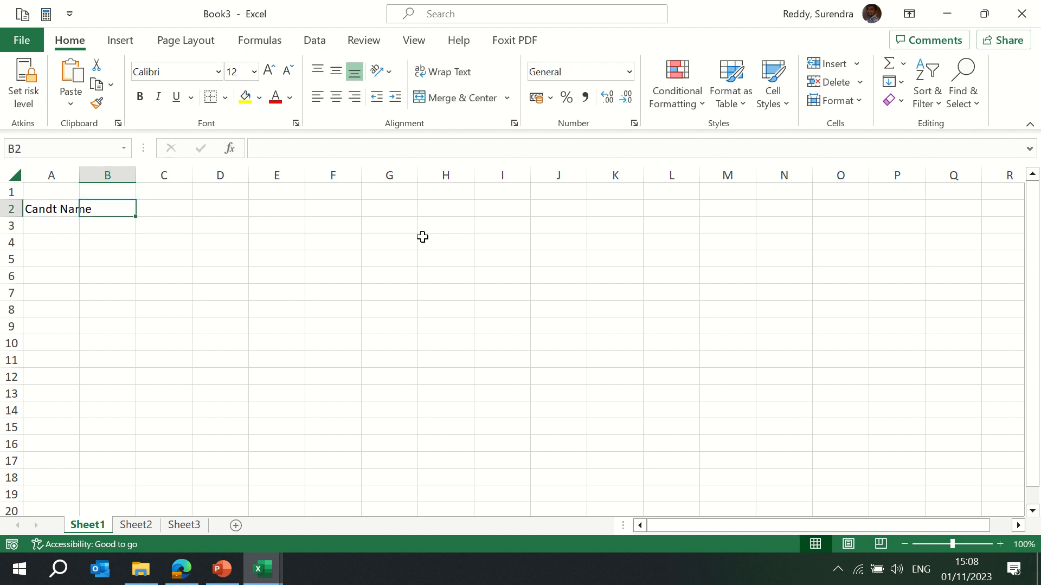
key(Down)
key(Up)
key(Down)
key(Up)
key(Left)
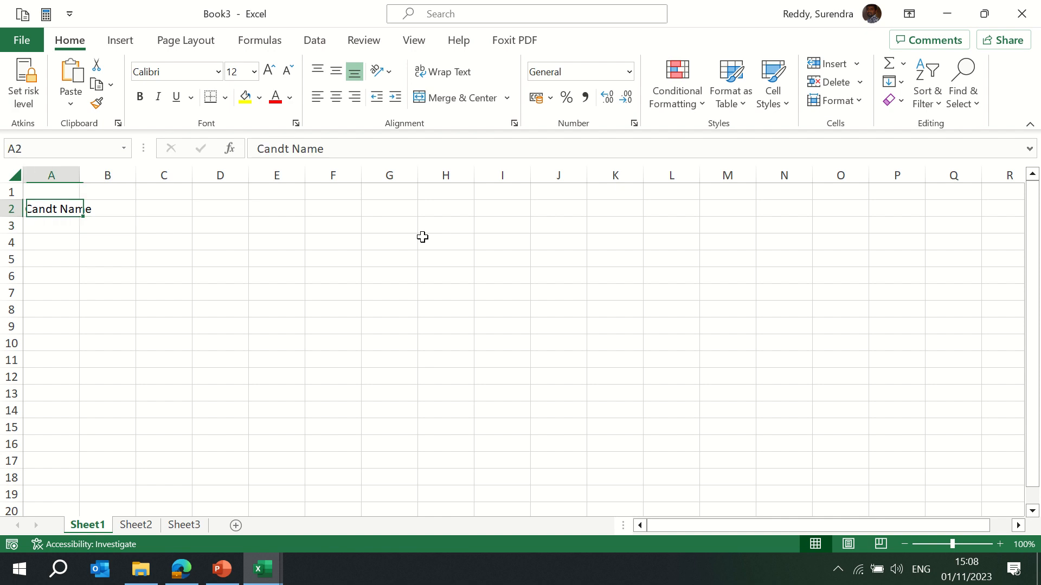
Enter a candidate's first name in A3 and fill it down the cells below.
key(Down)
text(Surnd)
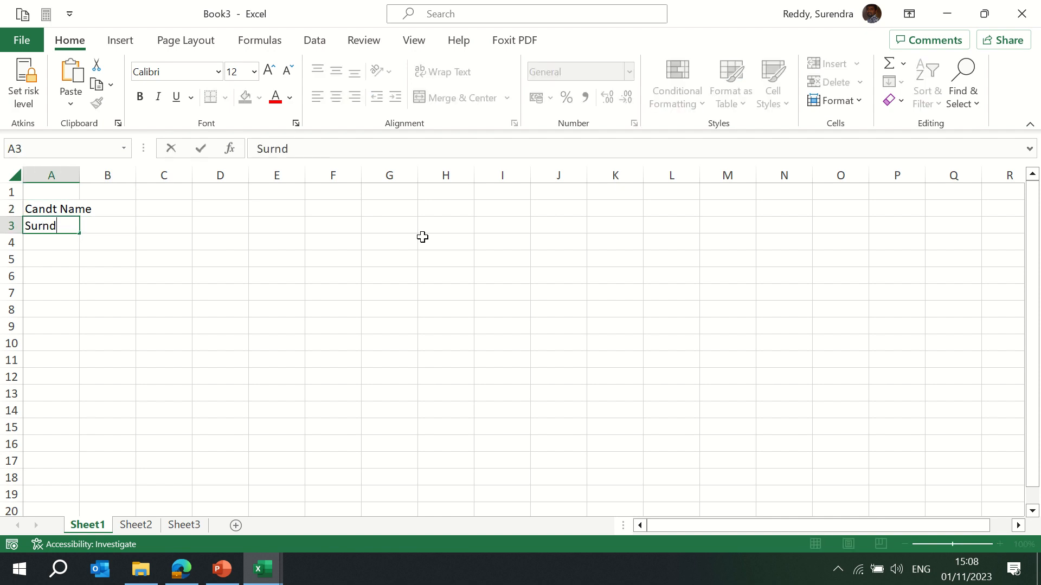
text(ra)
key(ctrl+Return)
key(shift+Down)
key(shift+Down)
key(shift+Down)
key(shift+Down)
key(shift+Up)
key(ctrl+d)
AutoFit the width of column A.
key(Up)
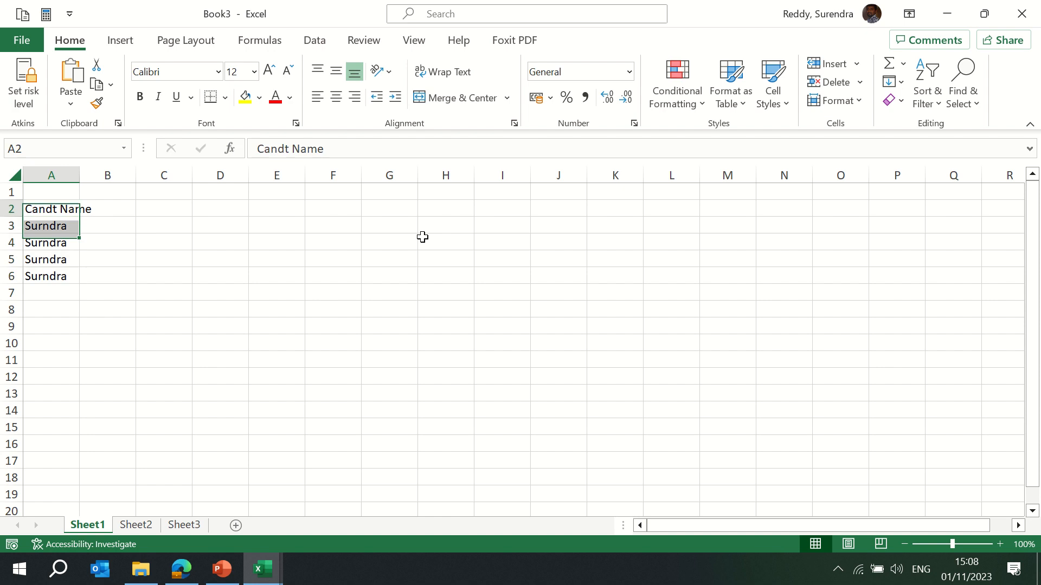
key(ctrl+space)
key(alt+o)
key(c)
key(a)
Hyperlink cell A3 to the email.pdf file in the Documents folder.
key(Down)
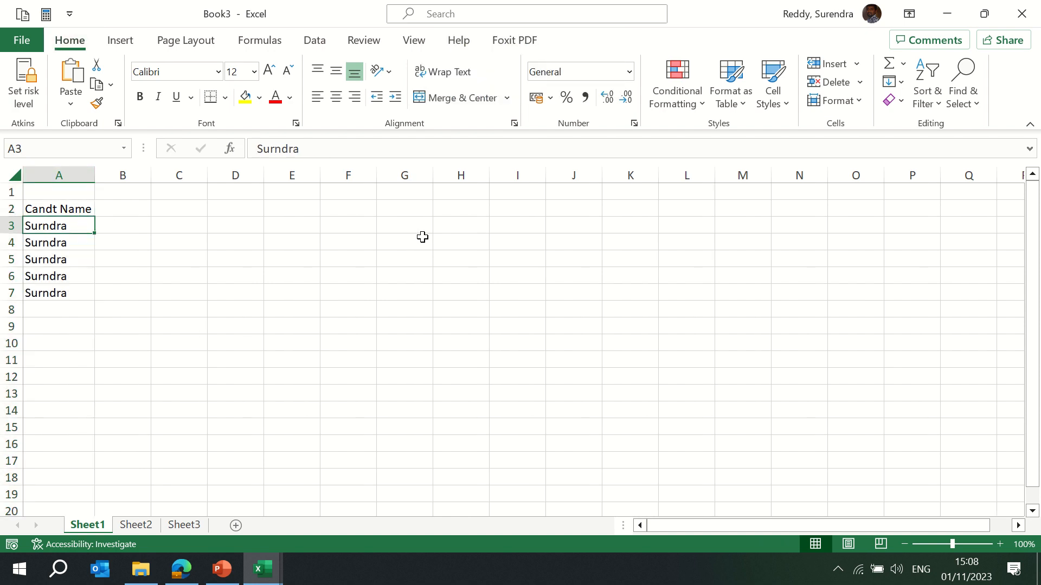
click(122, 41)
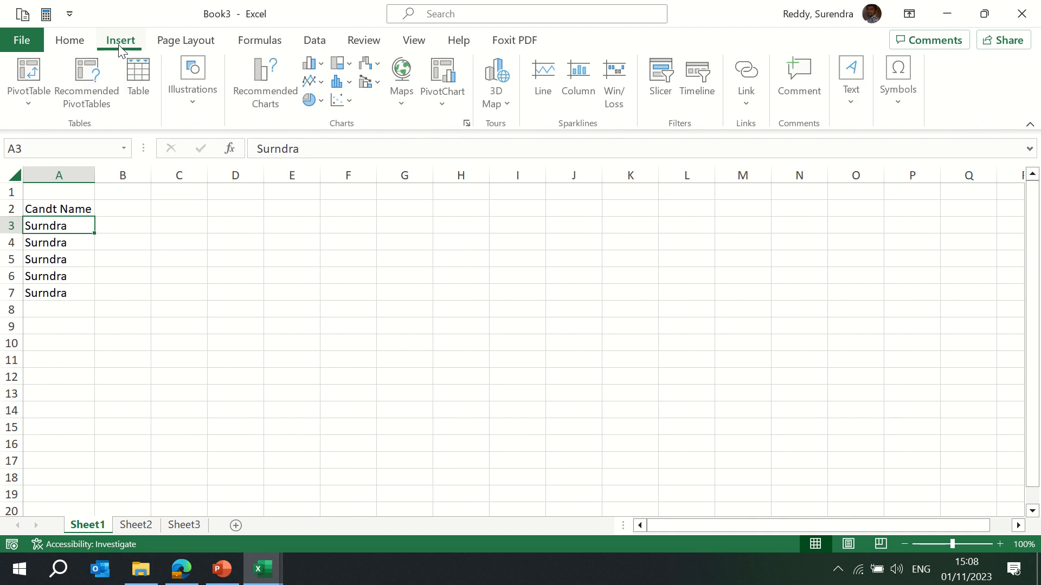
click(747, 106)
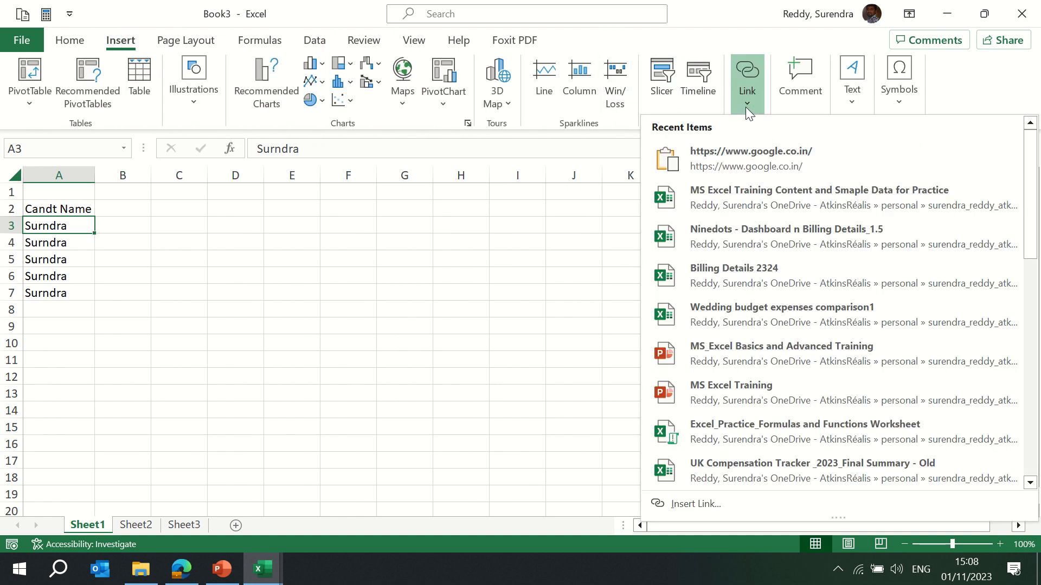
click(696, 504)
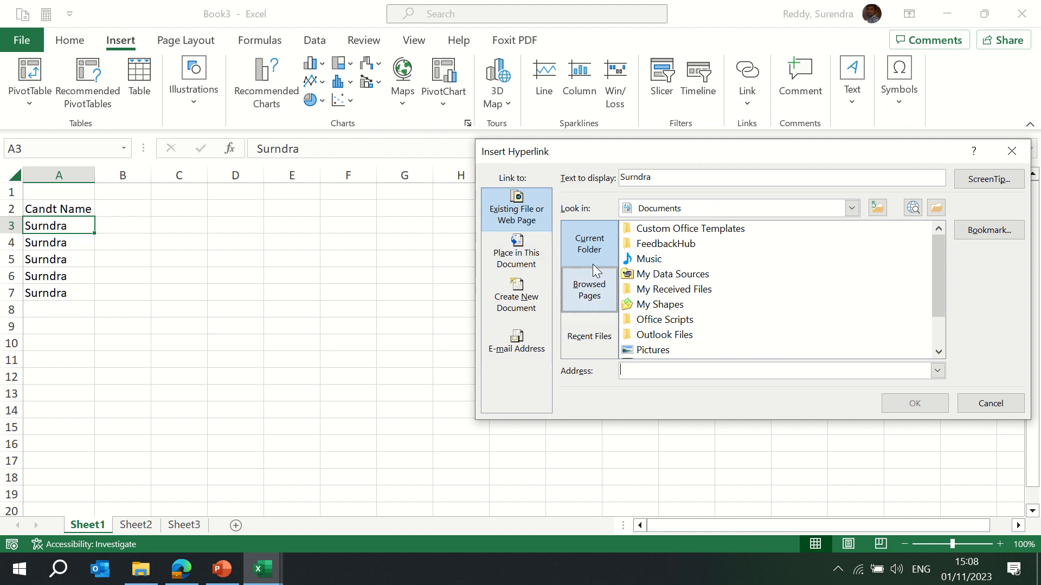
drag(938, 274, 940, 339)
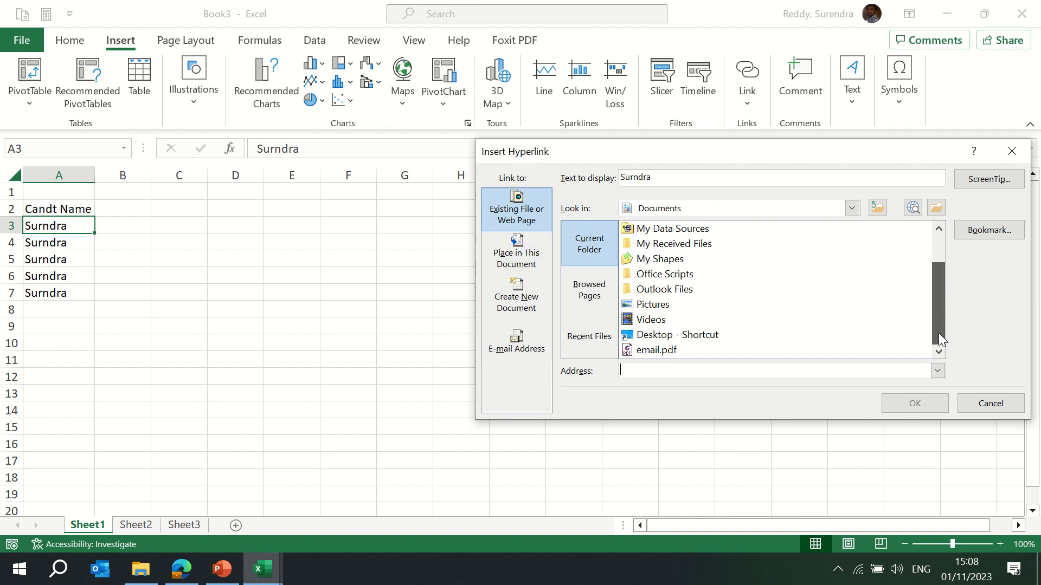
click(650, 352)
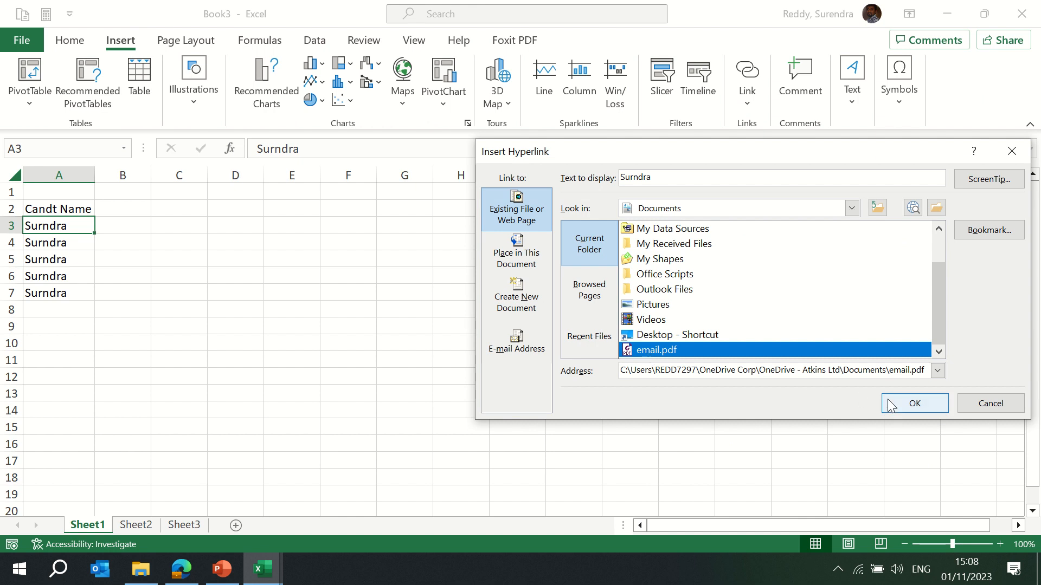
click(914, 403)
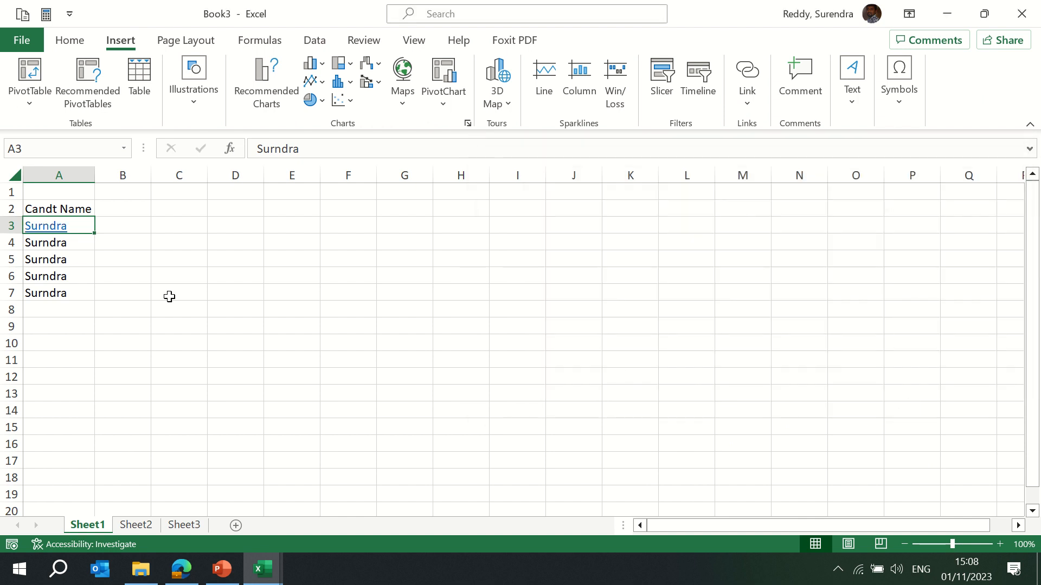
Follow the hyperlink in A3, allow it past the security notice to open email.pdf, and close the PDF.
click(45, 232)
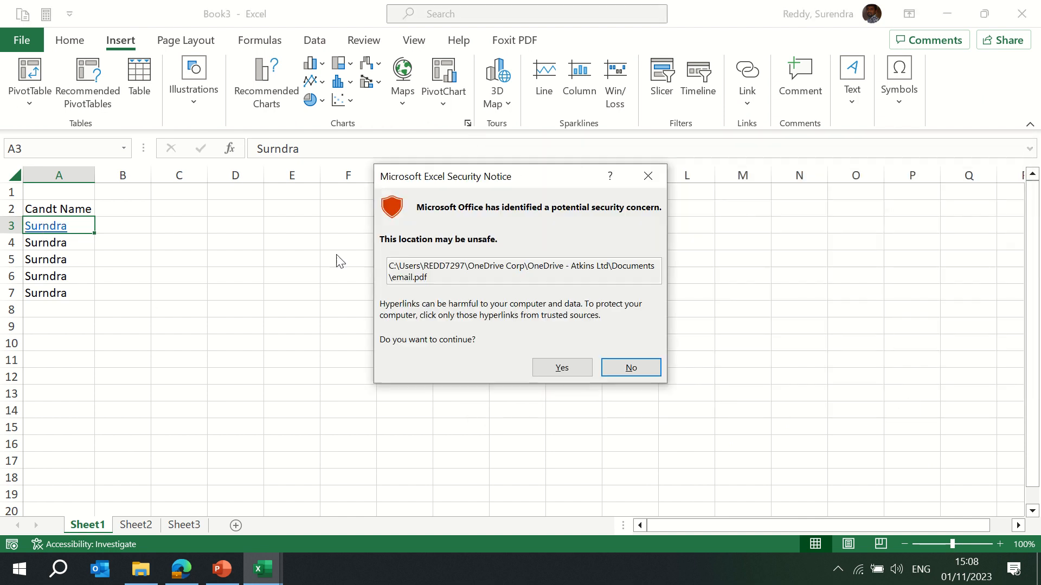
click(564, 372)
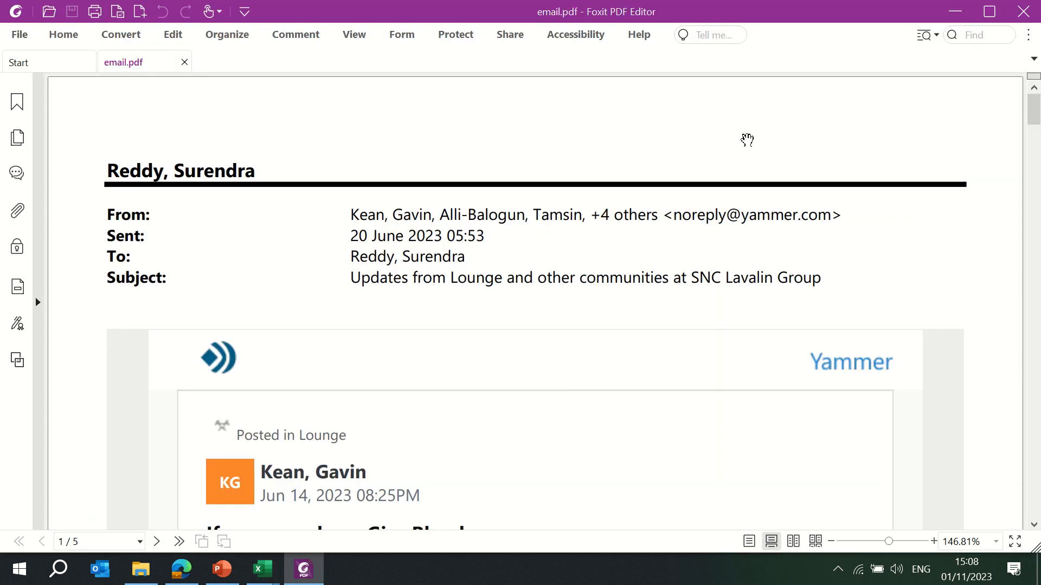
click(1023, 11)
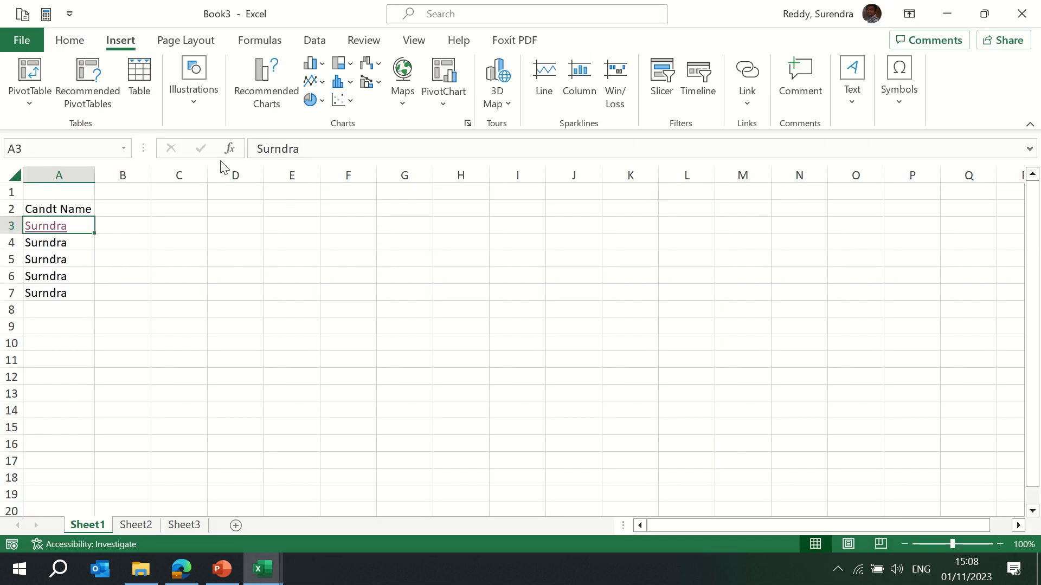
Hyperlink cell A4 to the MS Office Trainer Profile PDF in the Desktop, Universe, Excel Training, 01. Profile folder.
click(53, 243)
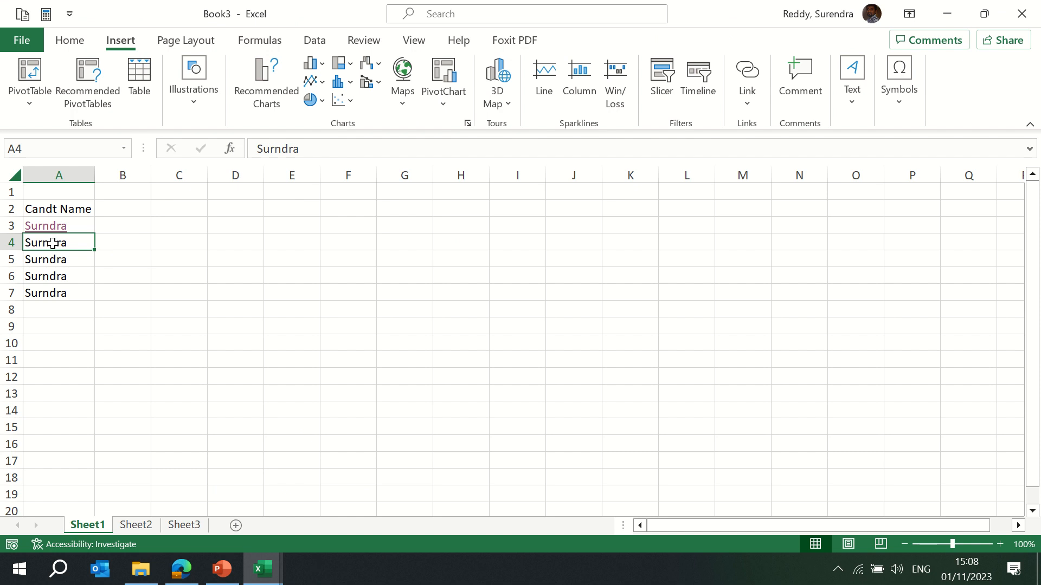
right_click(53, 244)
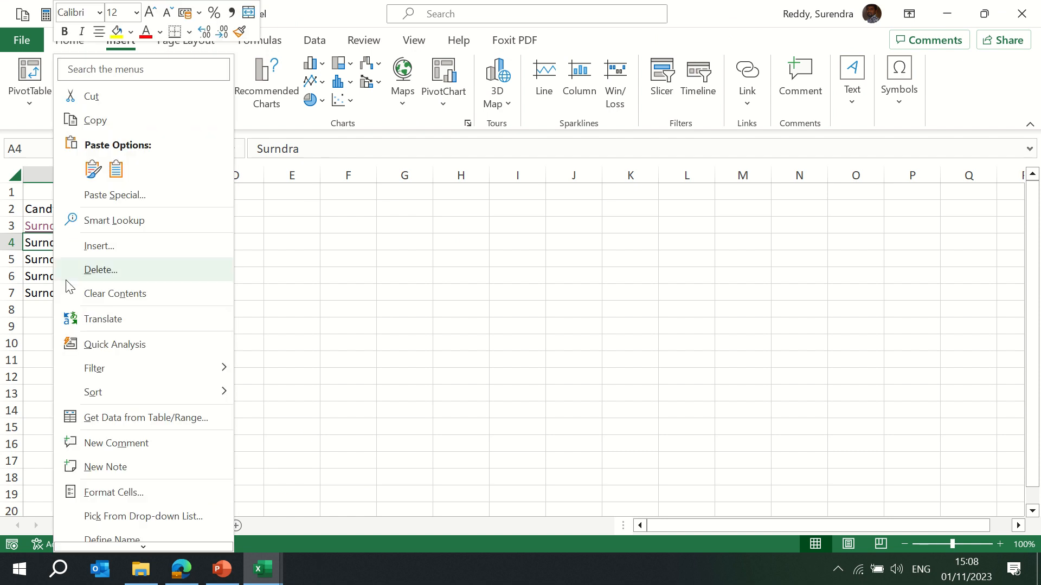
click(144, 548)
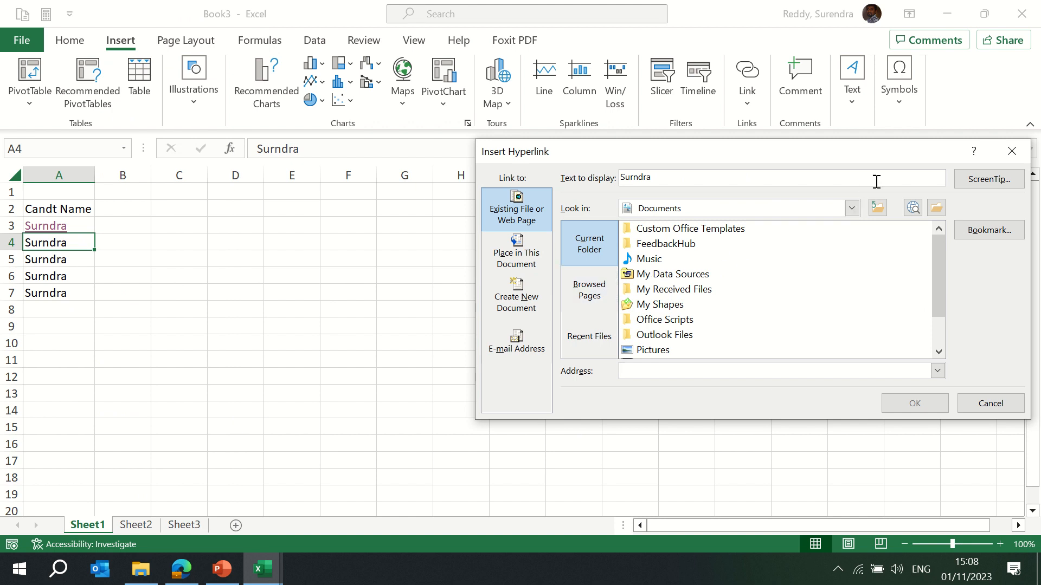
click(878, 209)
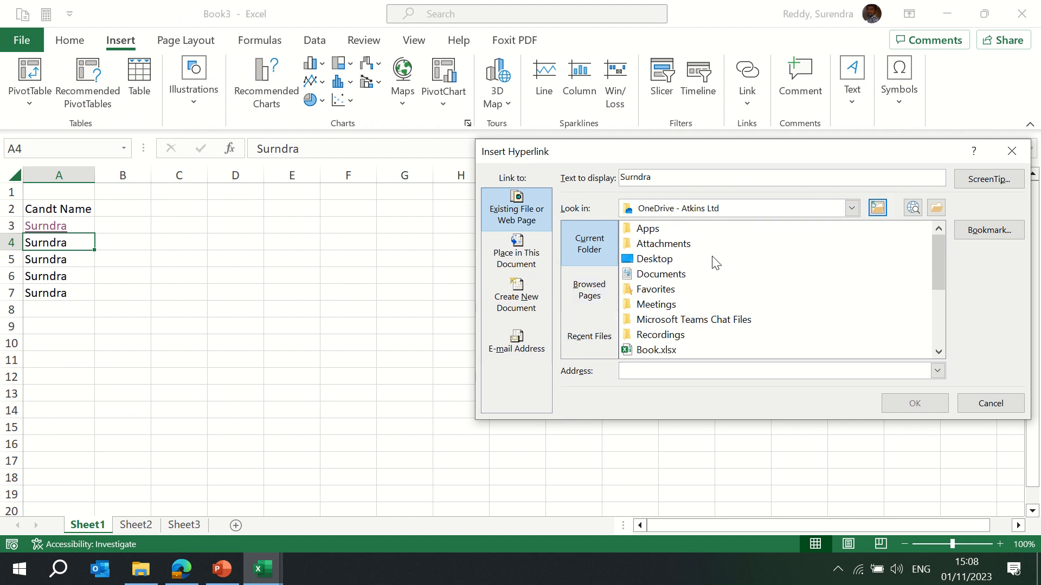
click(658, 263)
double_click(657, 264)
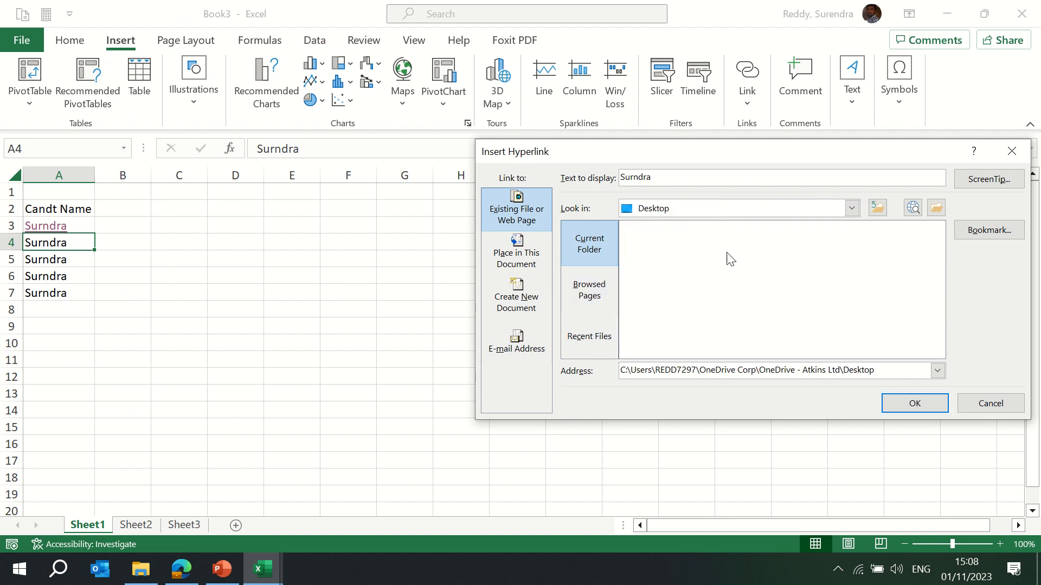
click(878, 209)
click(662, 260)
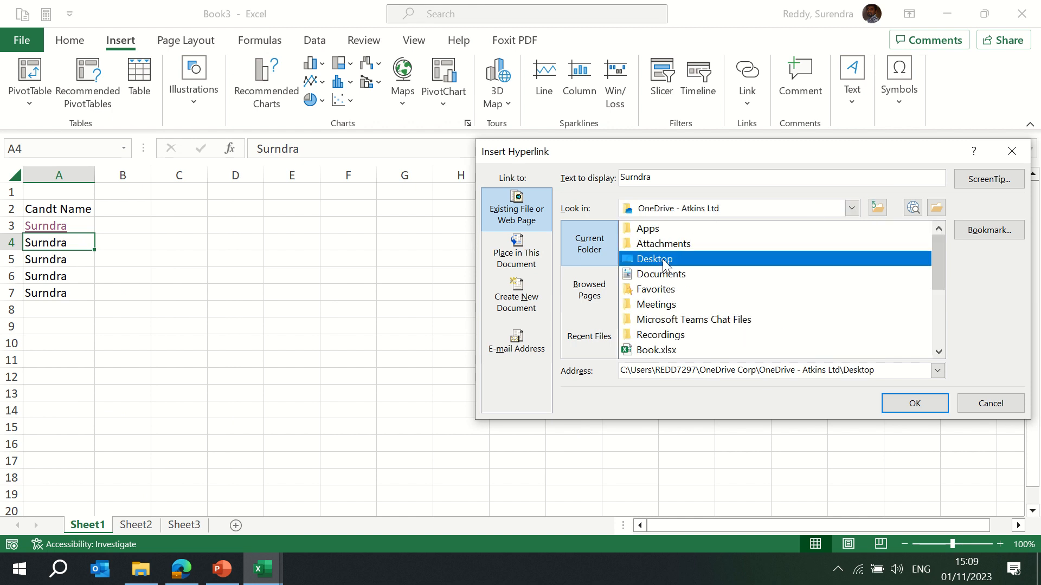
double_click(662, 263)
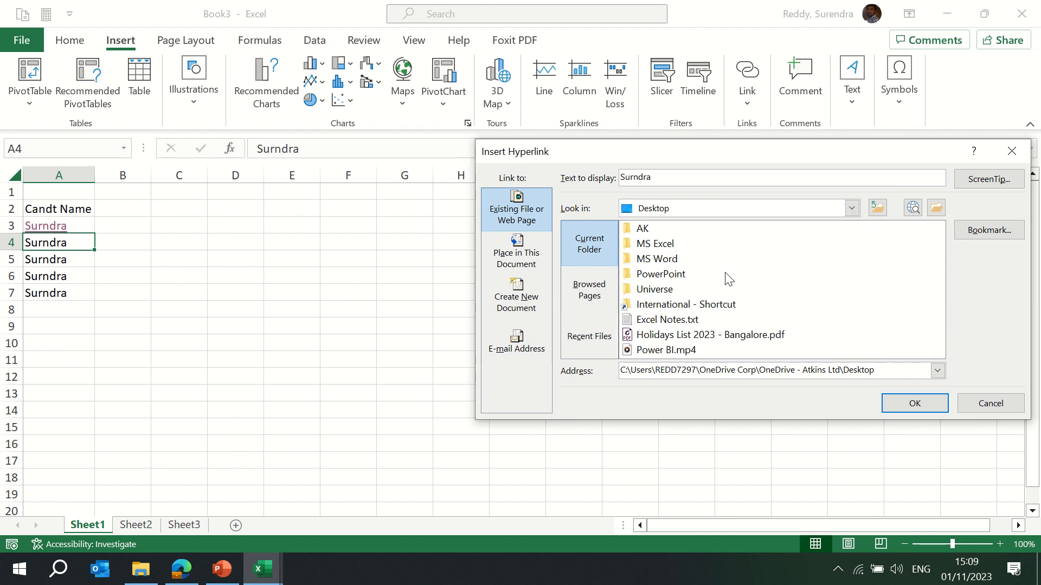
double_click(656, 291)
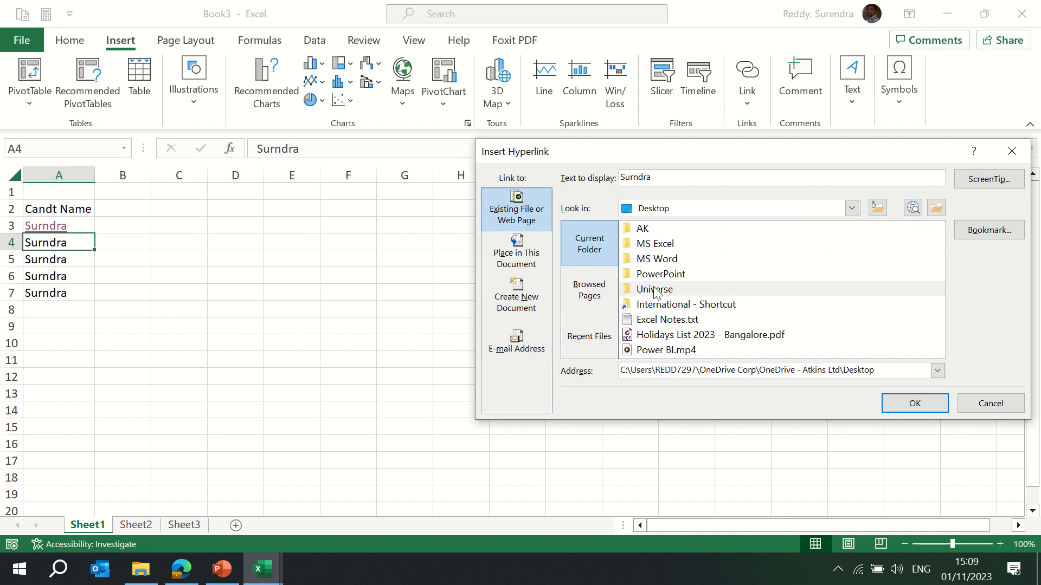
click(665, 231)
double_click(666, 230)
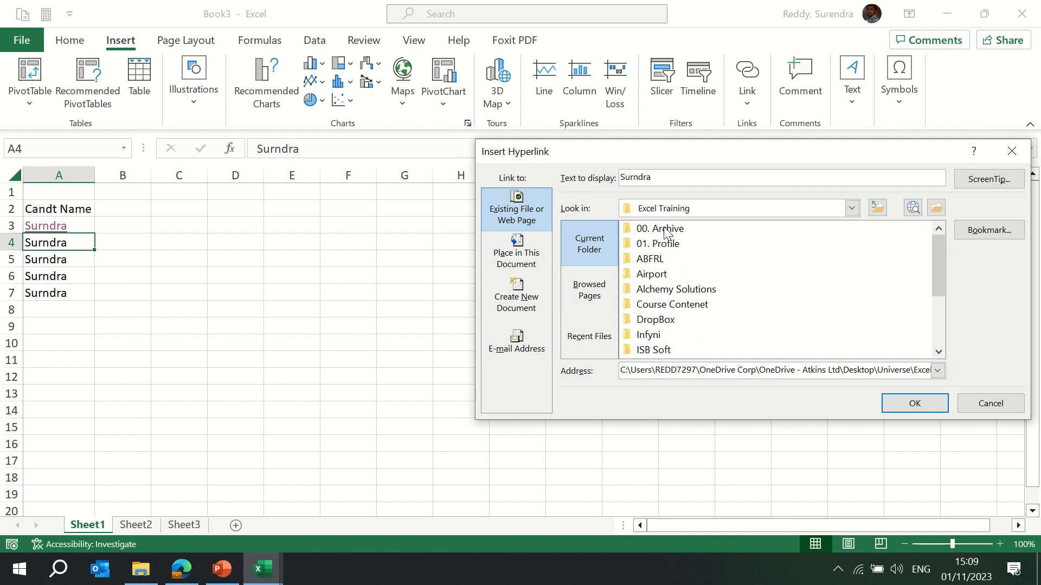
double_click(672, 243)
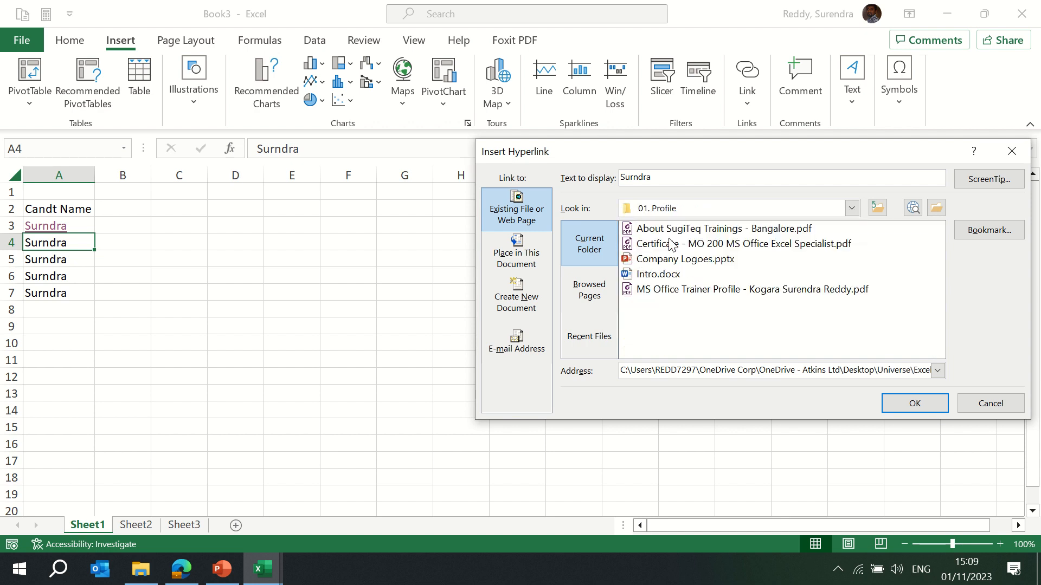
click(693, 289)
click(914, 404)
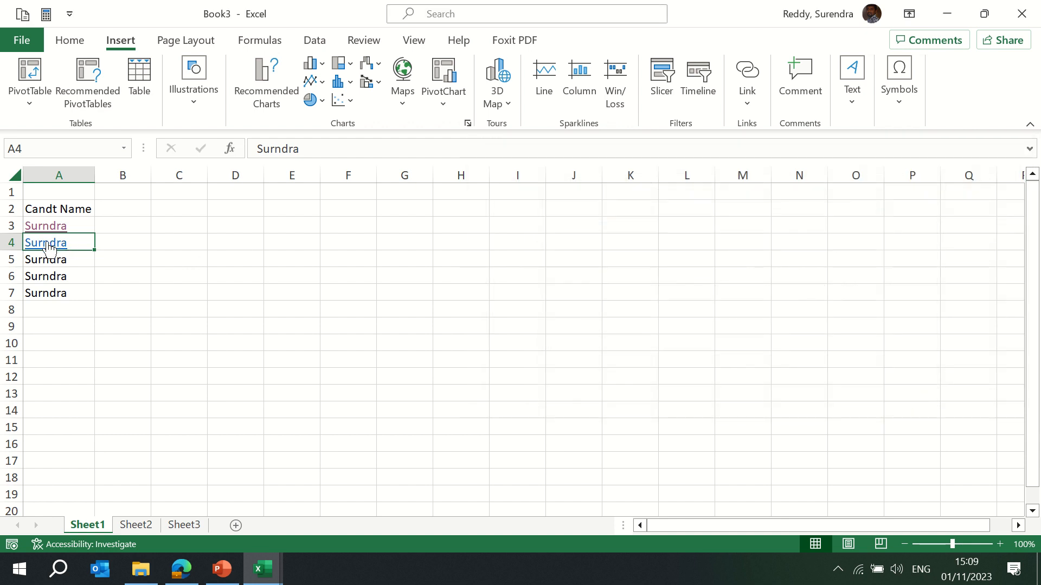
Follow the hyperlink in A4 to open the trainer profile PDF, then close it.
click(46, 242)
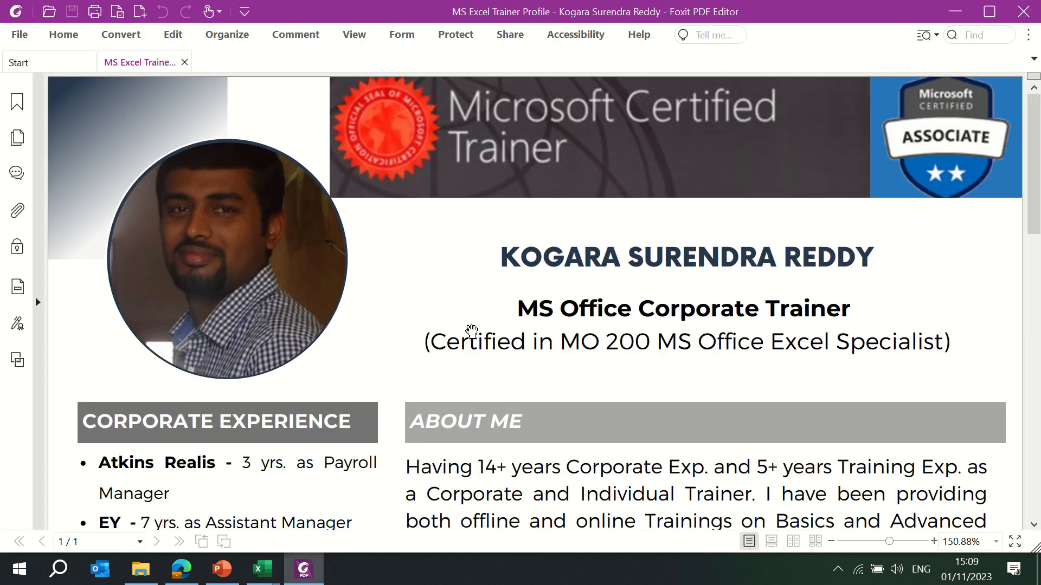
click(1023, 12)
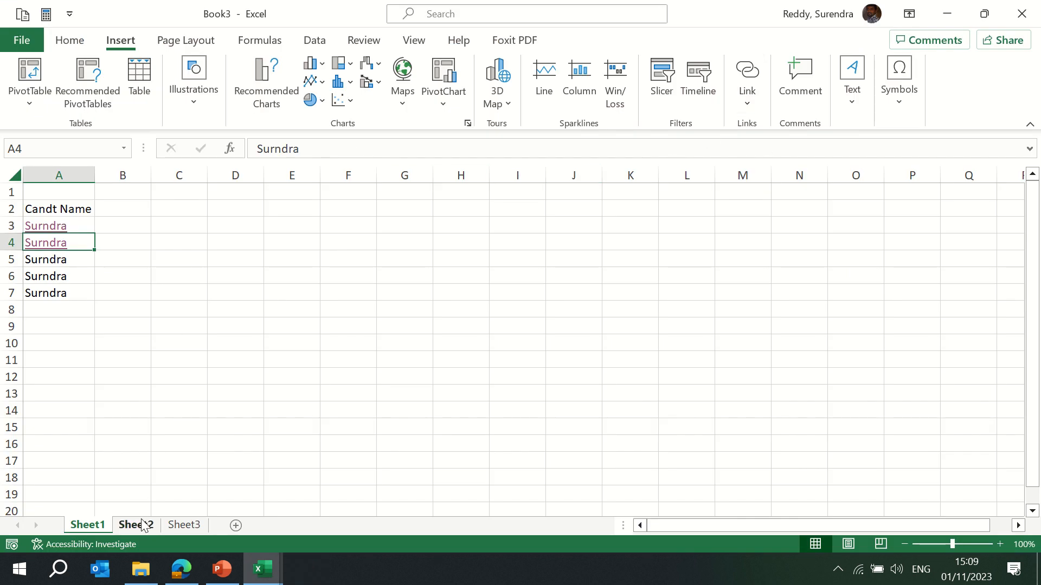
Switch to the training workbook and edit the Insert hyperlink in B7 to point to cell A100 of the Insert sheet.
key(alt+Tab)
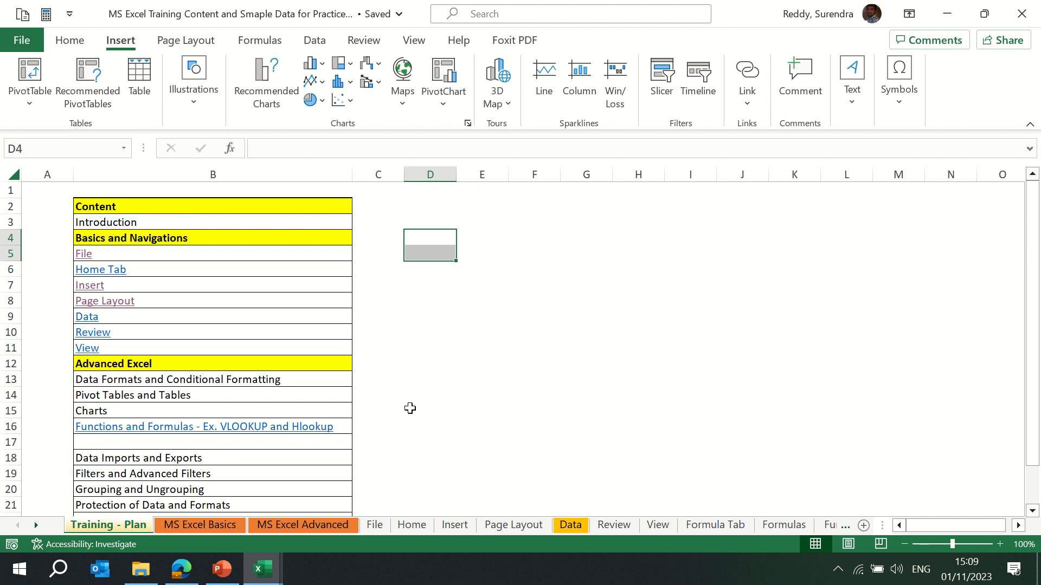
click(429, 288)
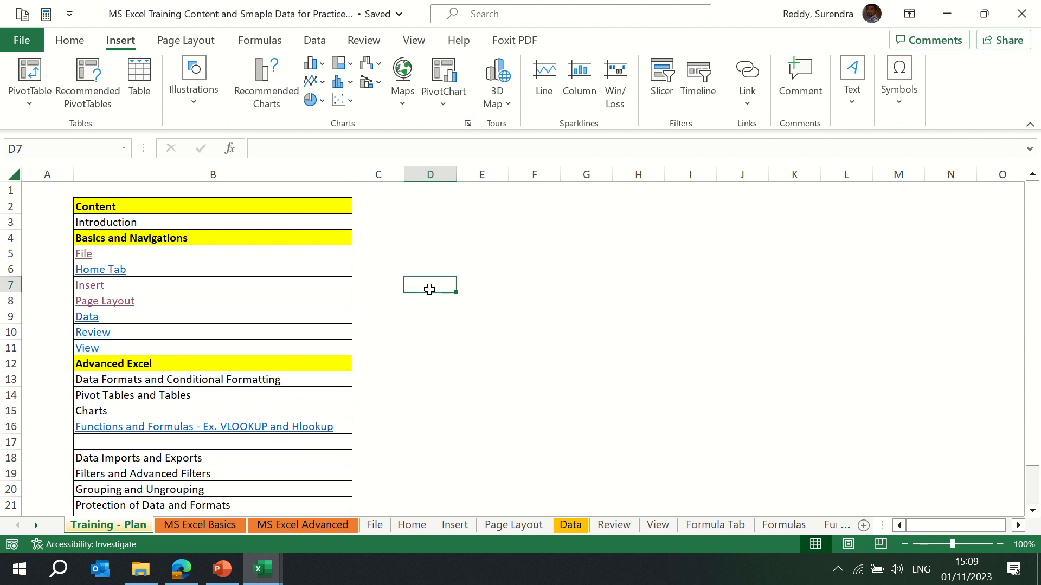
click(131, 284)
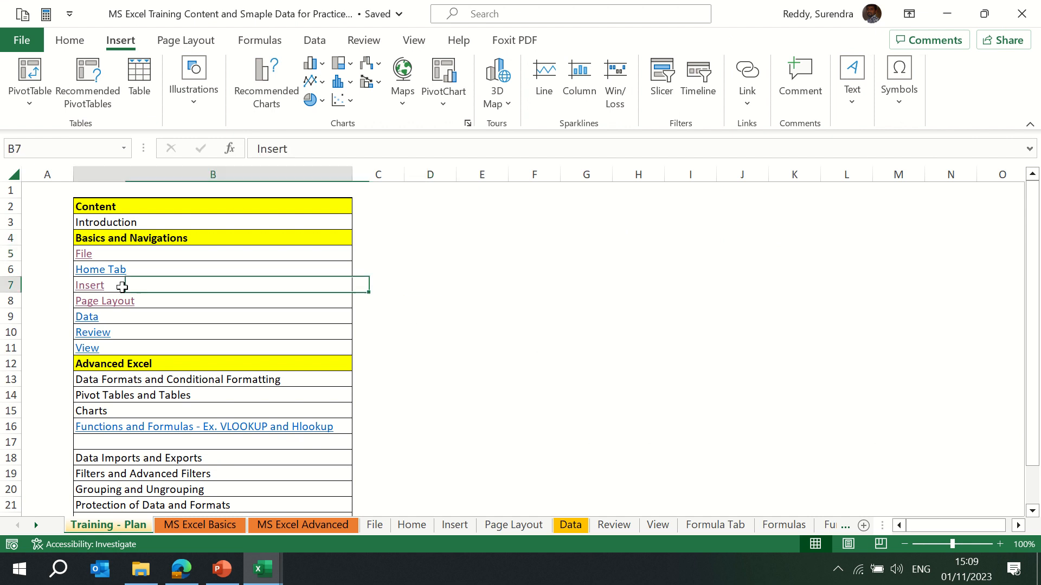
click(751, 109)
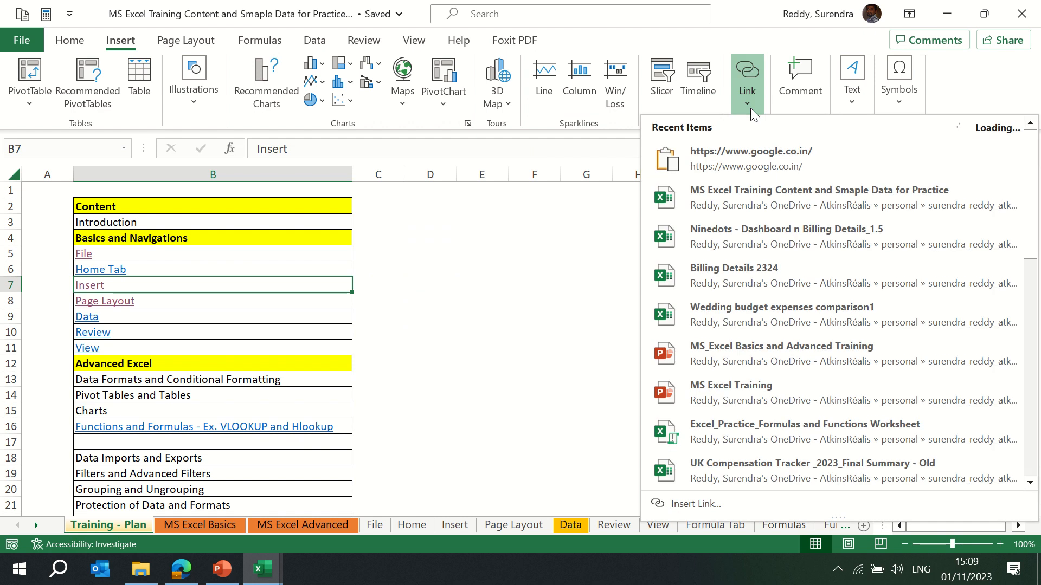
click(704, 506)
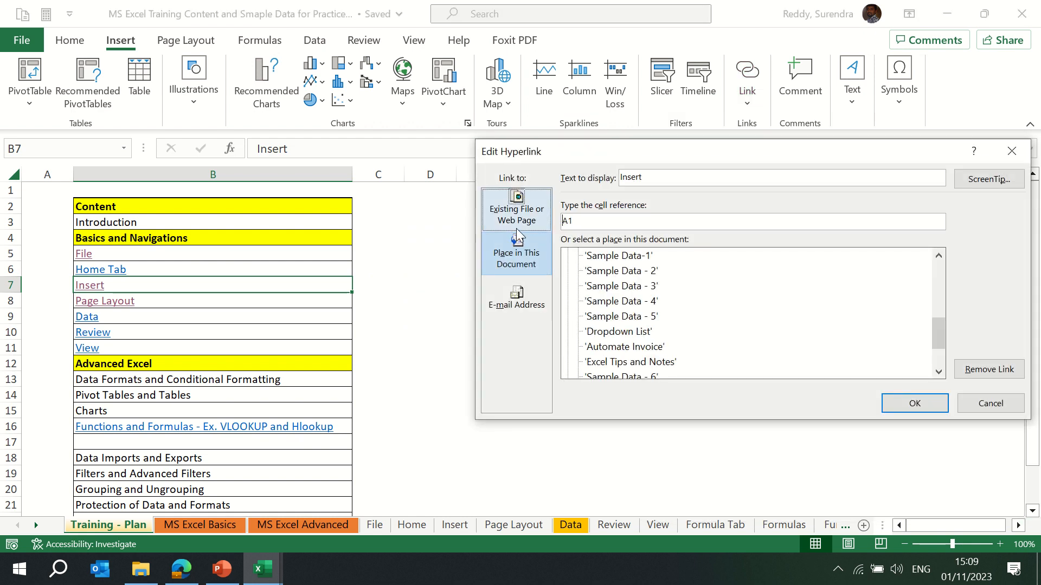
click(513, 208)
click(517, 255)
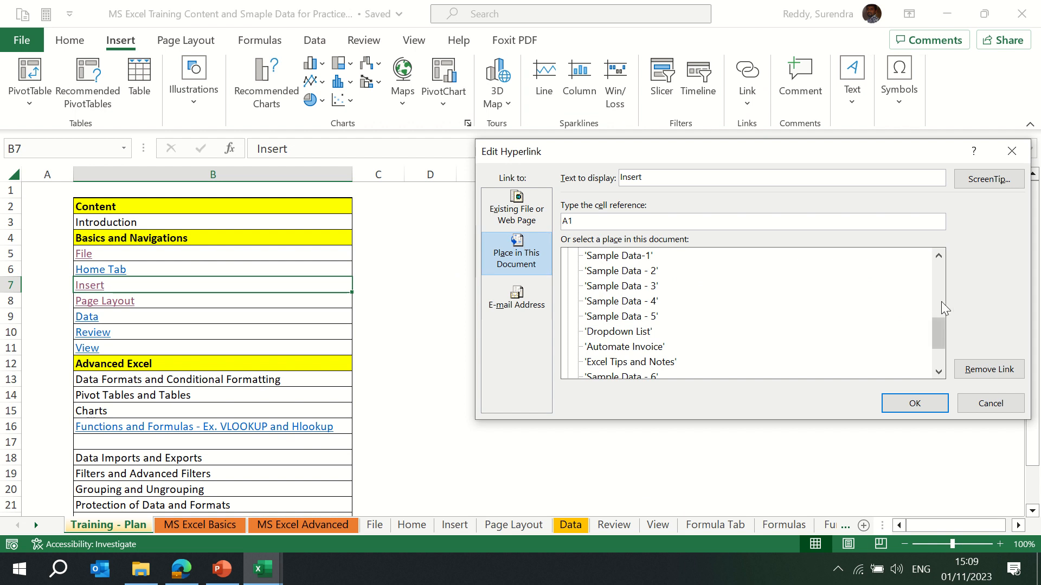
drag(935, 331, 958, 295)
click(602, 275)
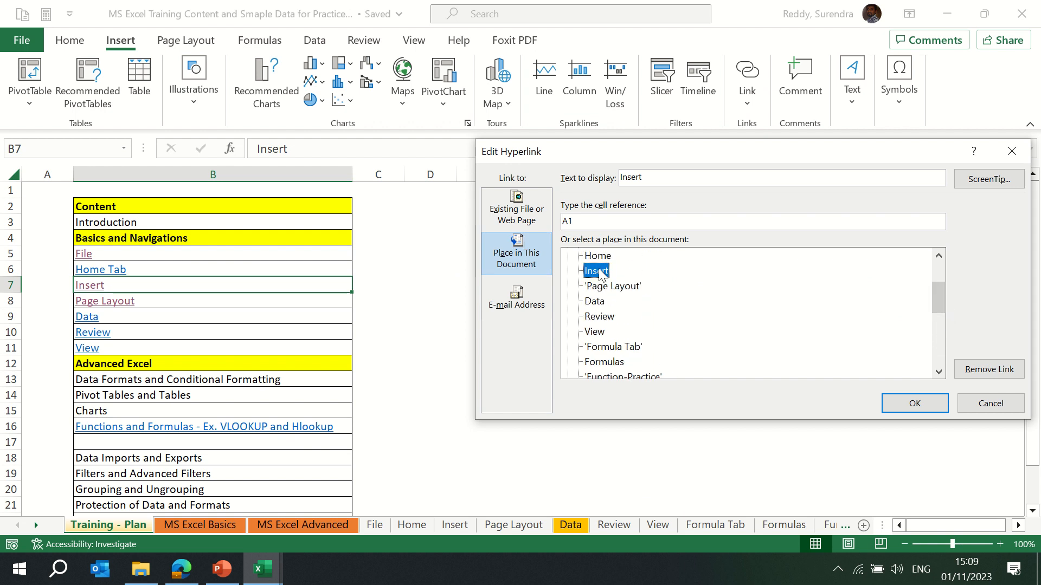
click(610, 221)
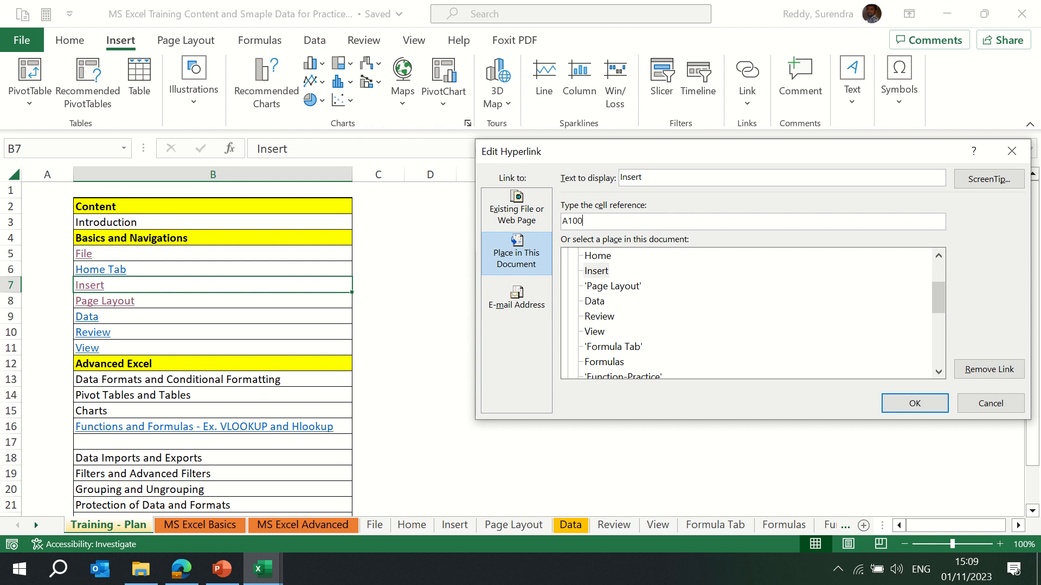
click(916, 404)
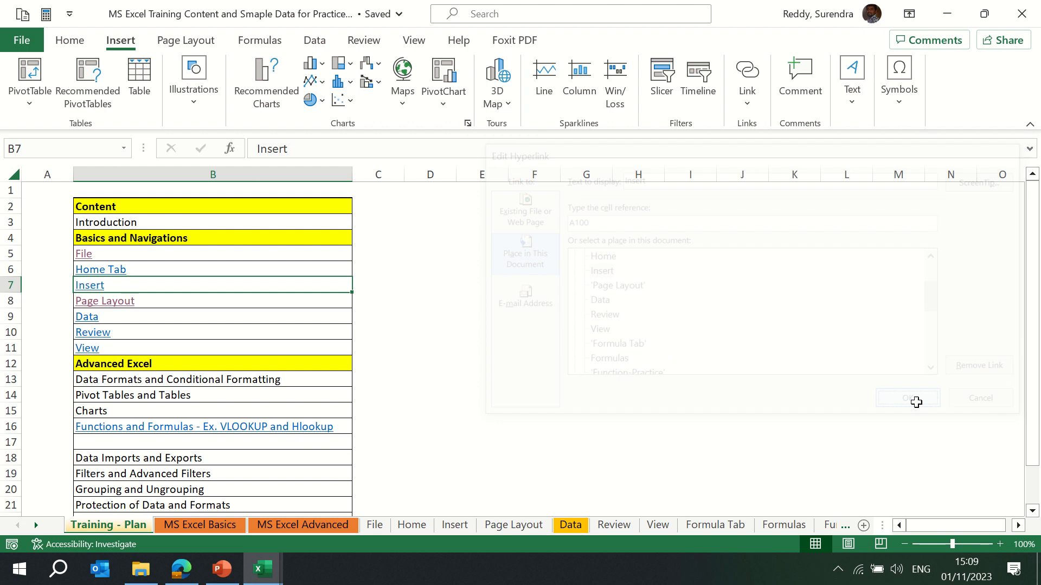
Follow the Insert hyperlink, return to the top of that sheet, and use its Home link to go back.
click(86, 285)
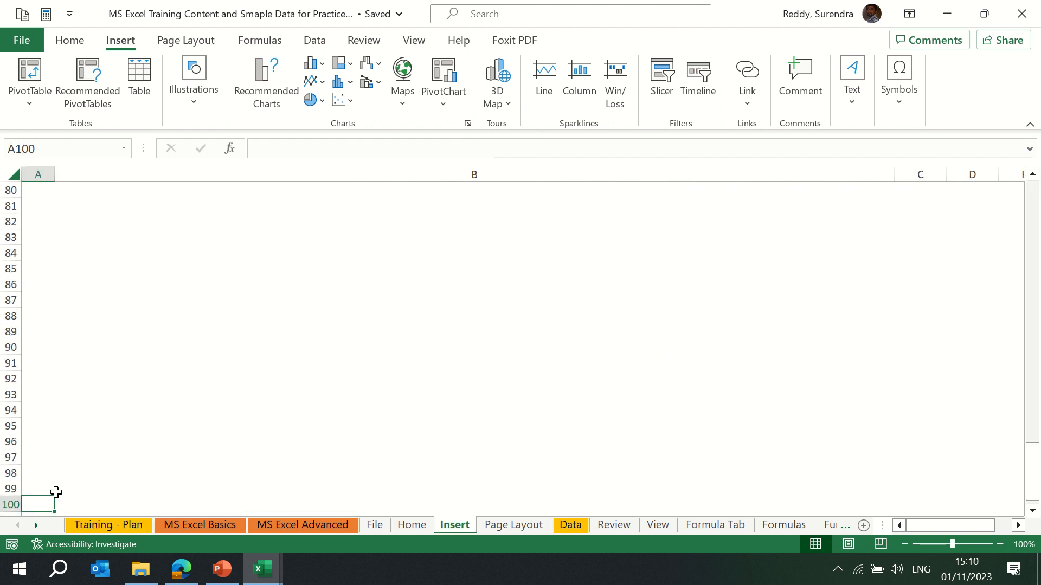
key(ctrl+Home)
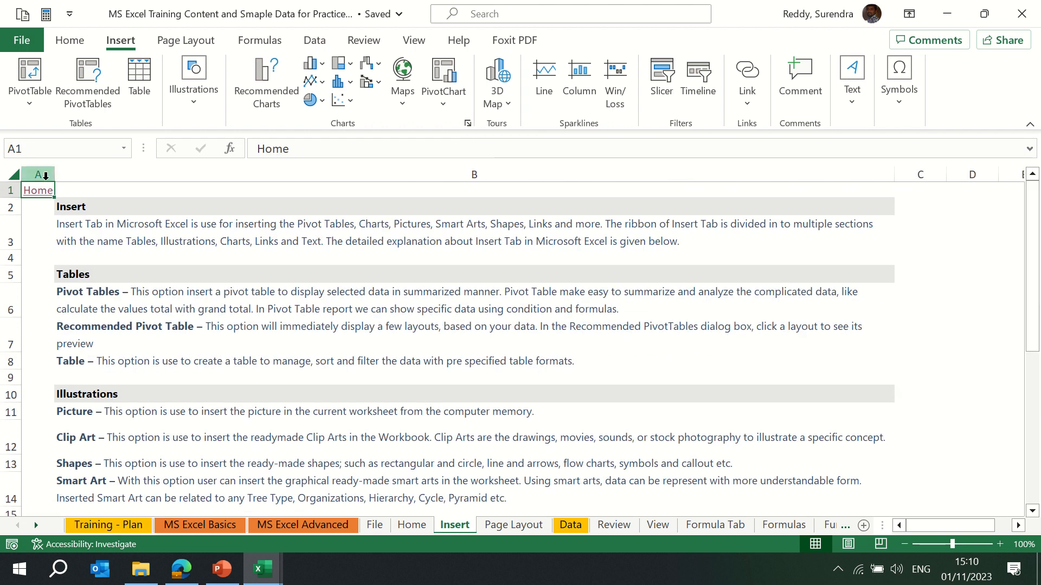
click(34, 192)
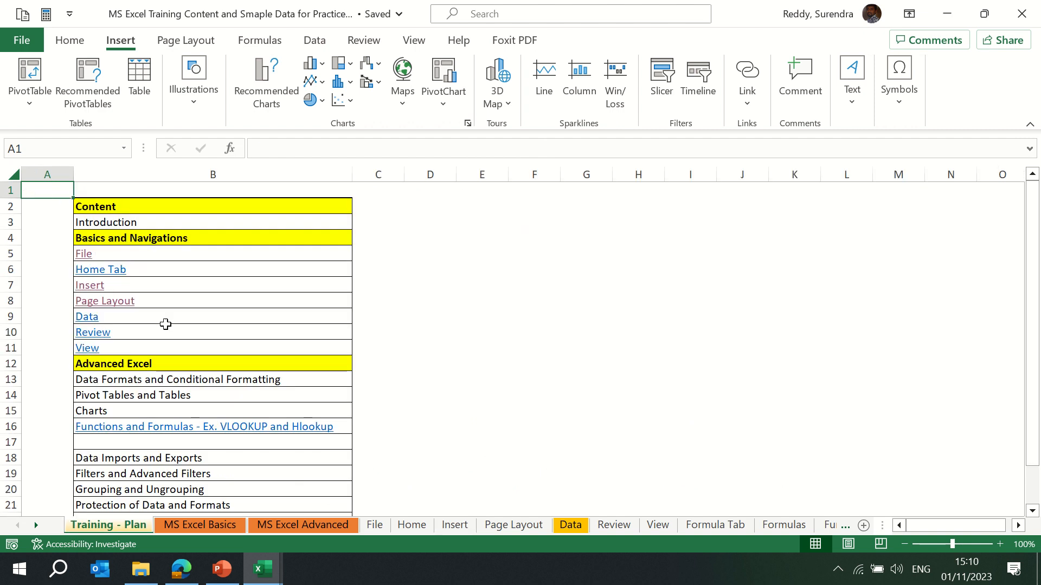
Reopen the Insert hyperlink in B7 for editing and accept it with the cell reference A1.
click(135, 286)
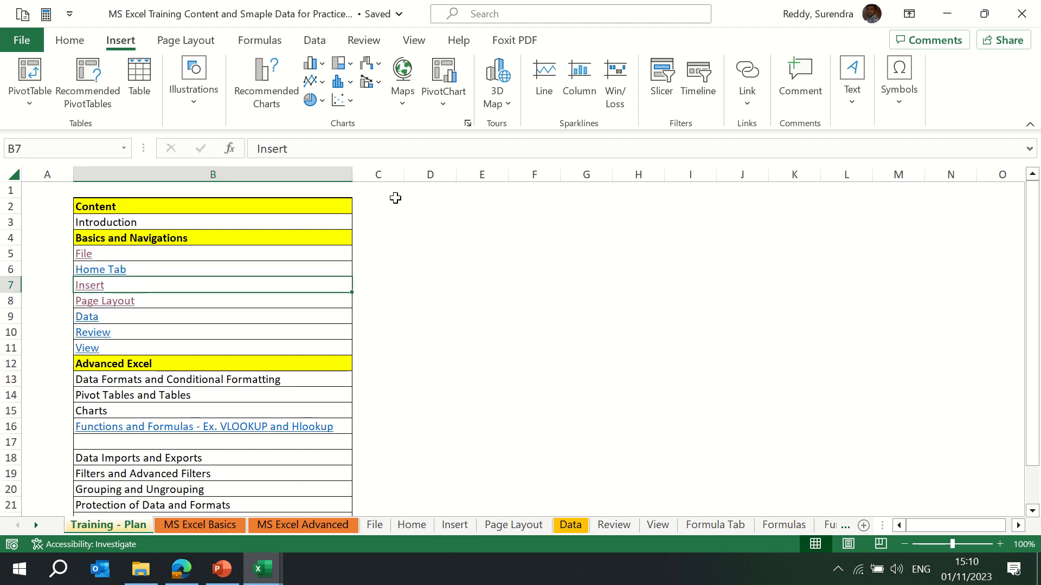
click(747, 103)
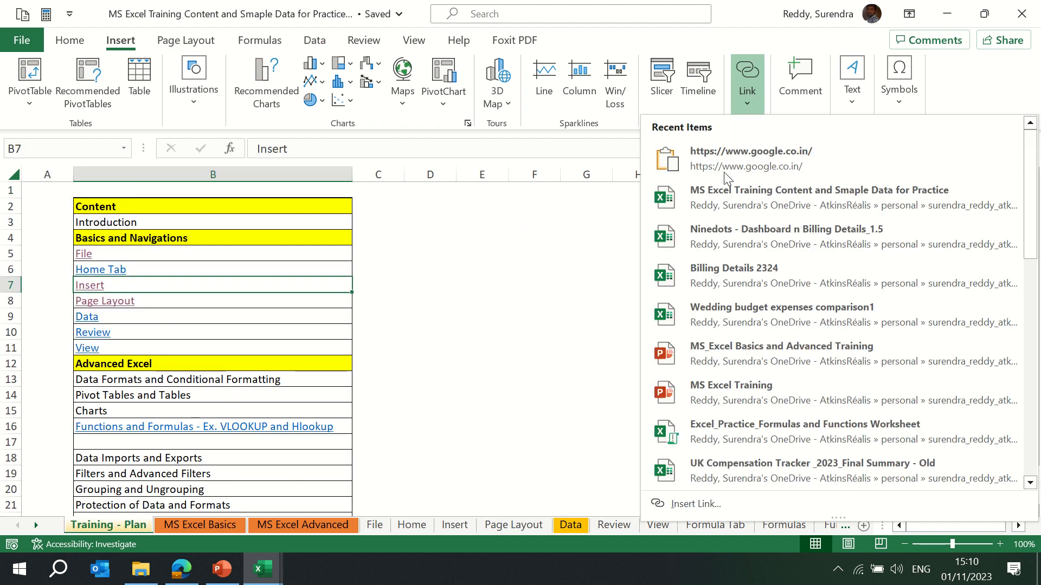
click(696, 503)
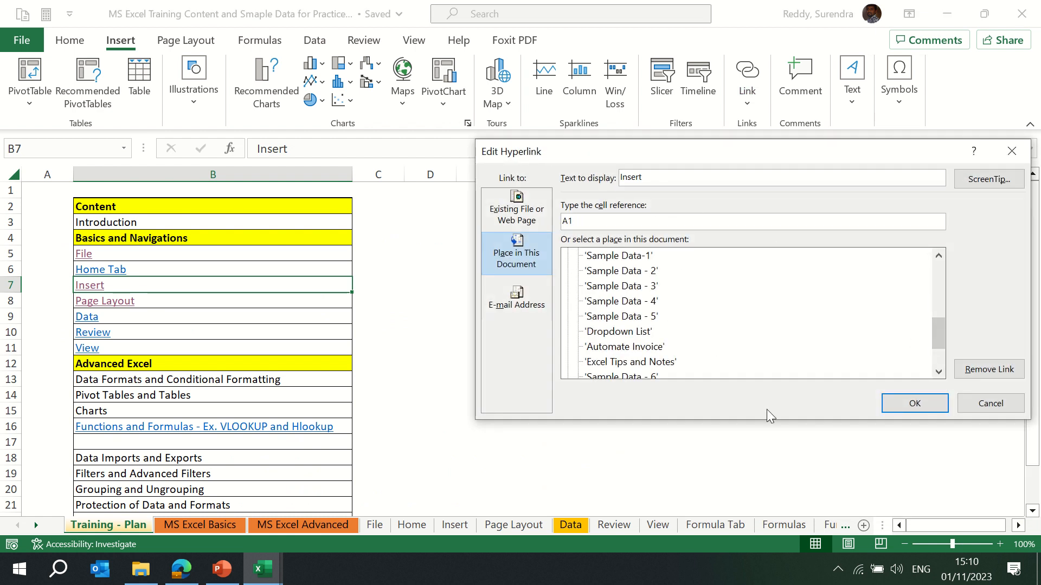
click(913, 402)
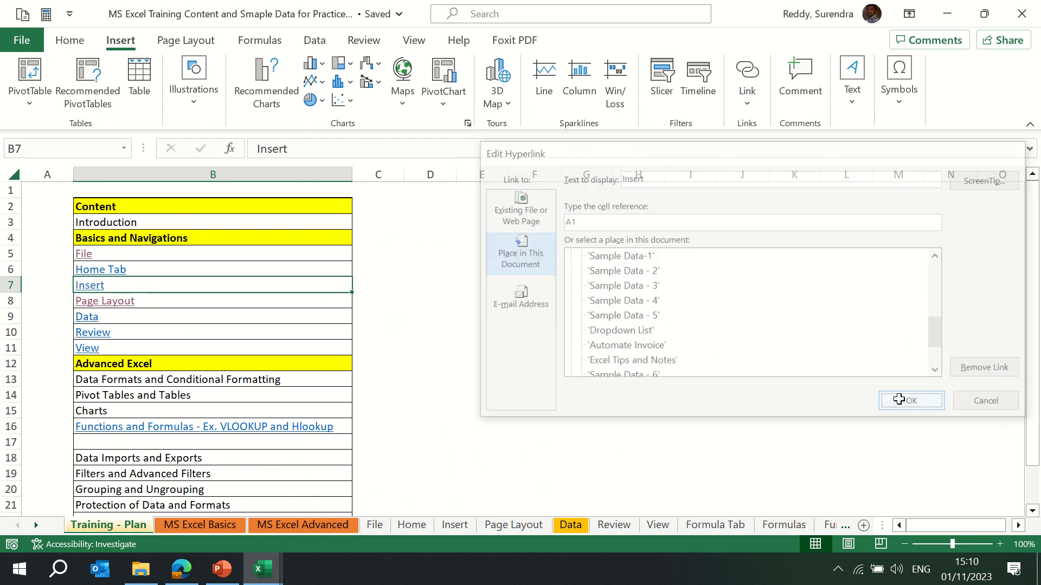
Remove the hyperlink from the Page Layout entry in cell B8.
right_click(155, 303)
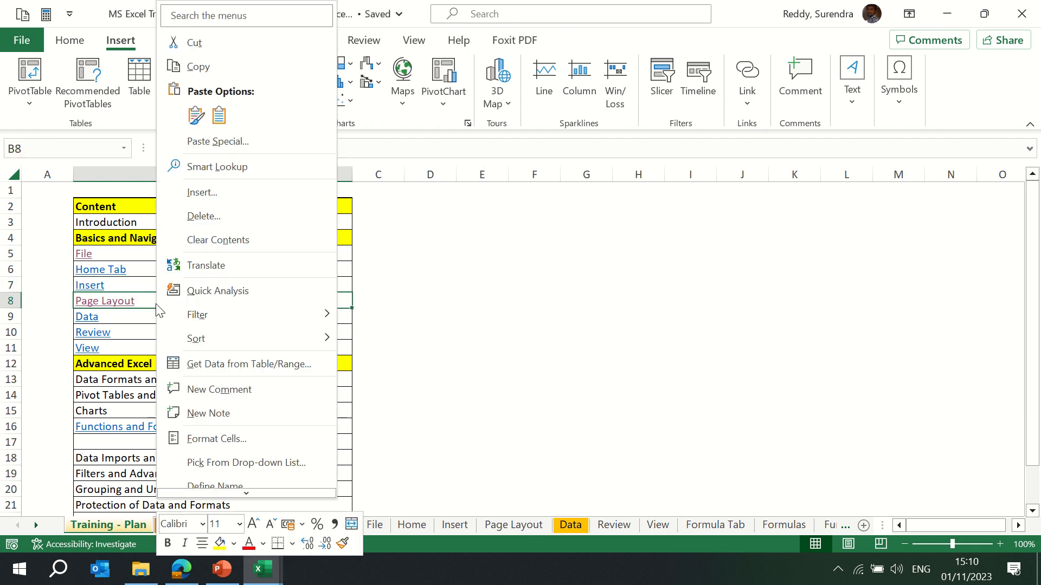
mouse_move(239, 497)
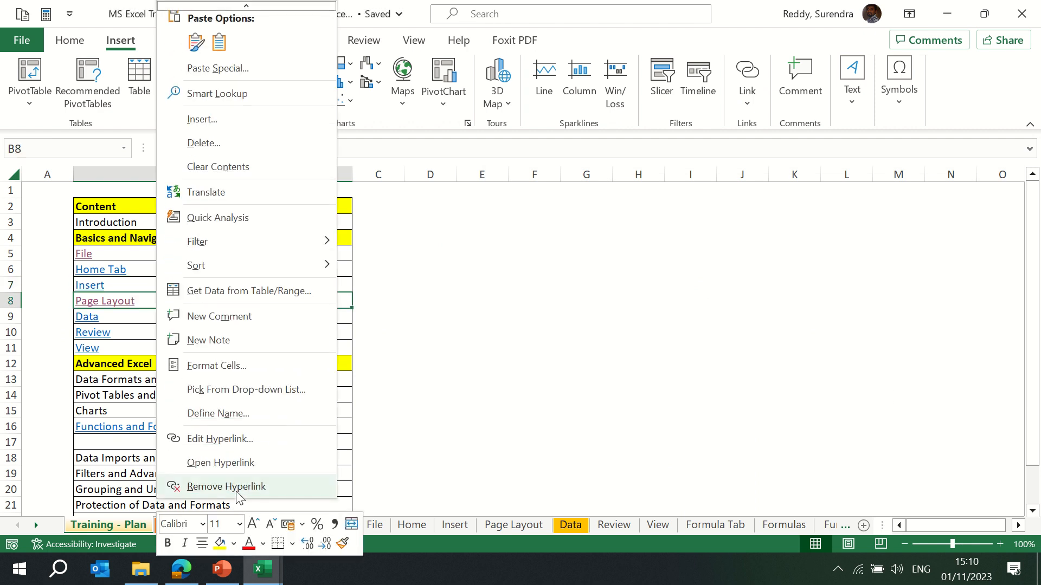
click(237, 491)
click(482, 288)
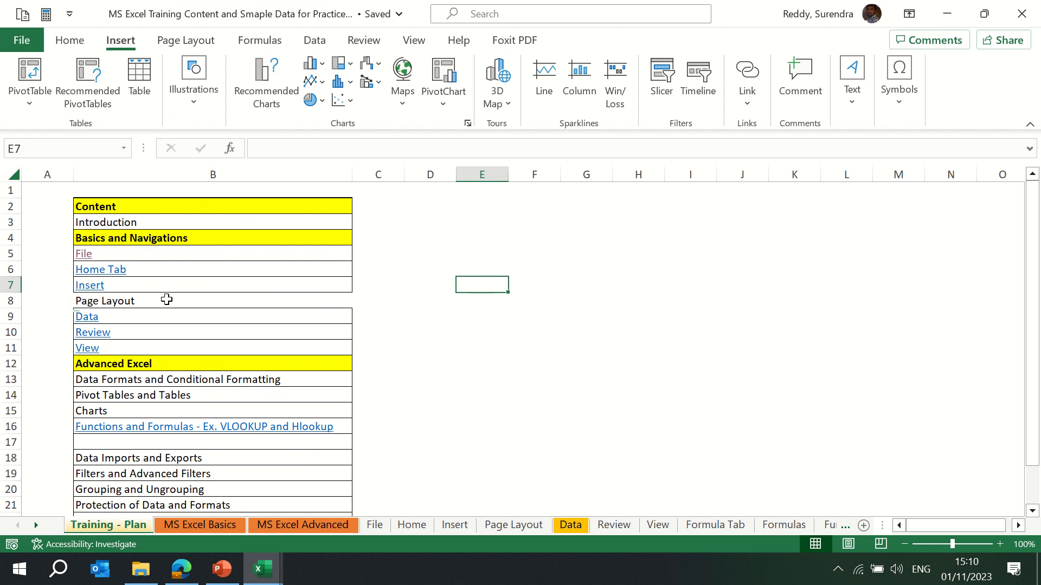
Undo the hyperlink removal in B8, then follow the Functions and Formulas link and its Home Tab link back.
key(ctrl+z)
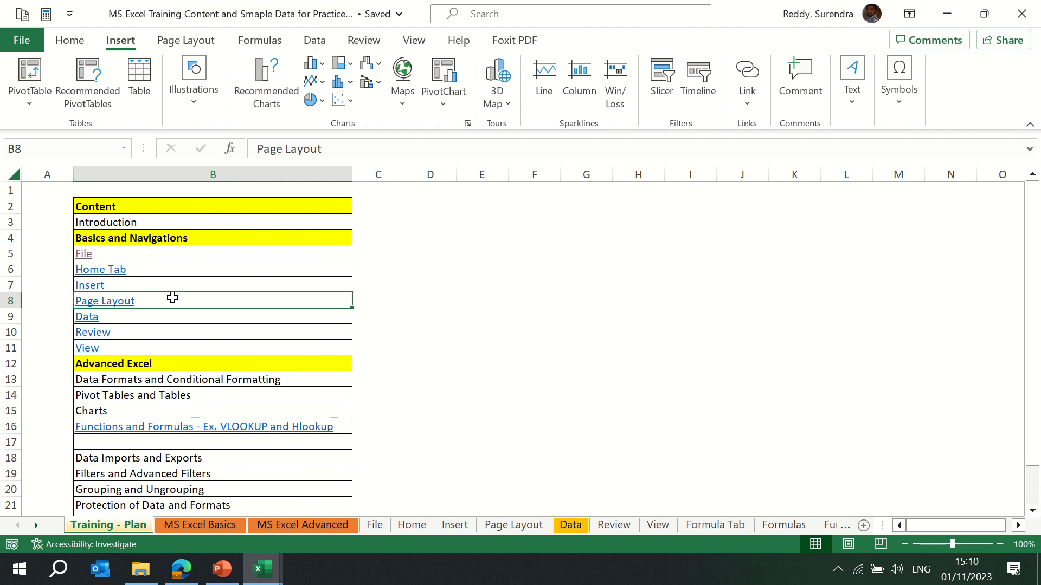
mouse_move(436, 11)
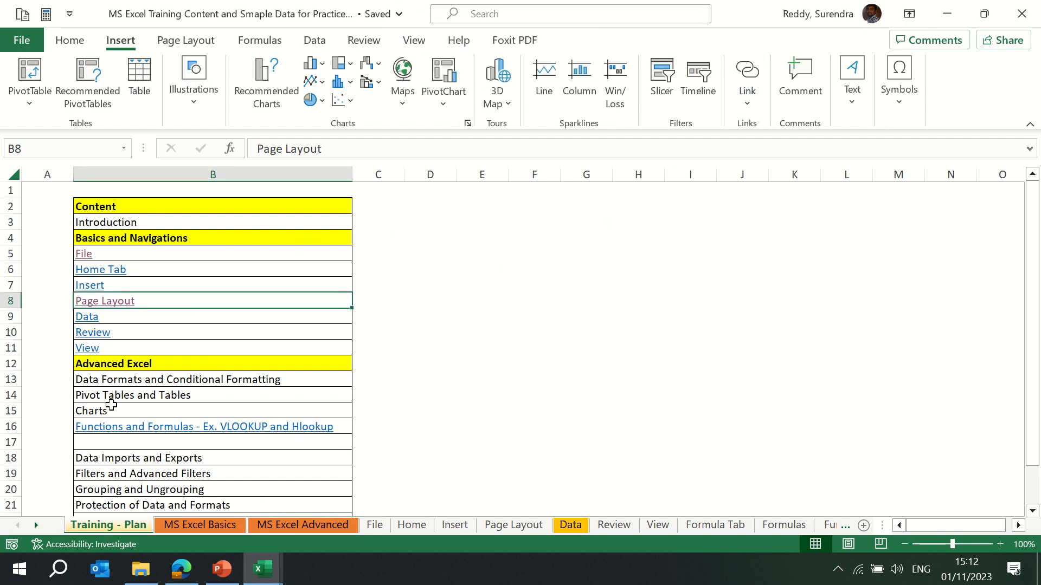
click(196, 428)
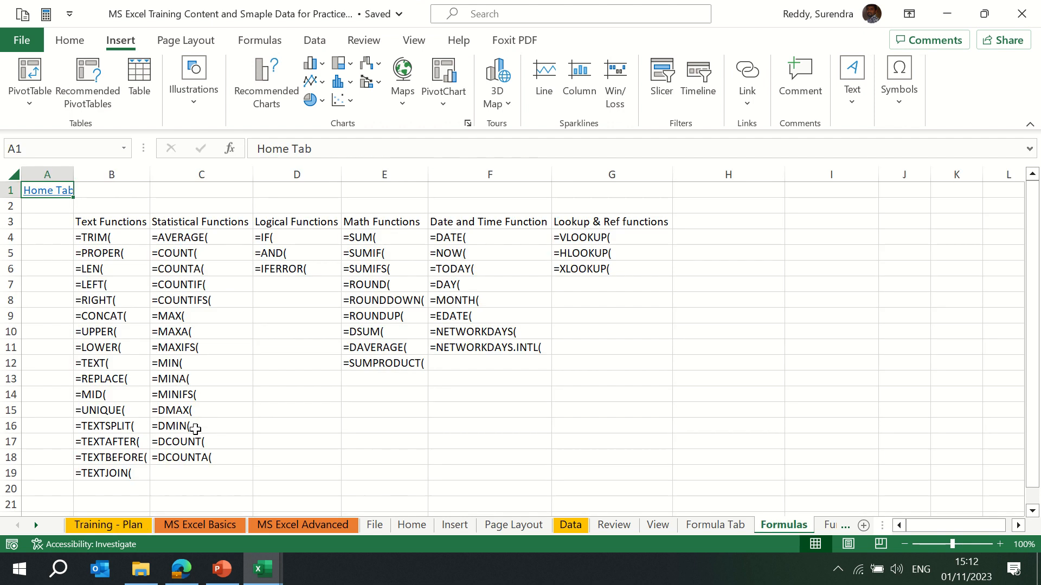
click(44, 191)
click(633, 217)
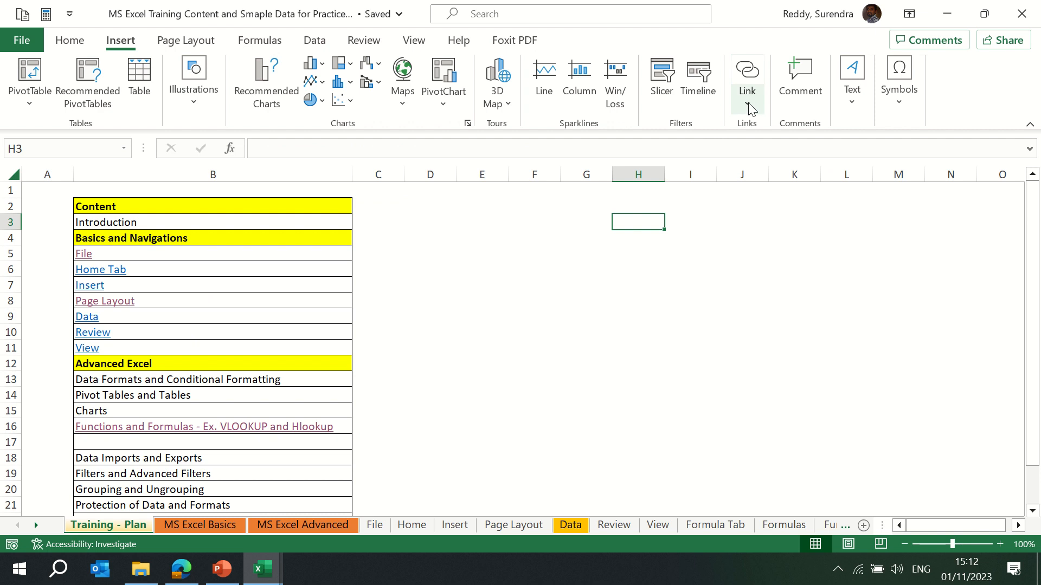
Enter the user's first name in cell F5.
click(509, 259)
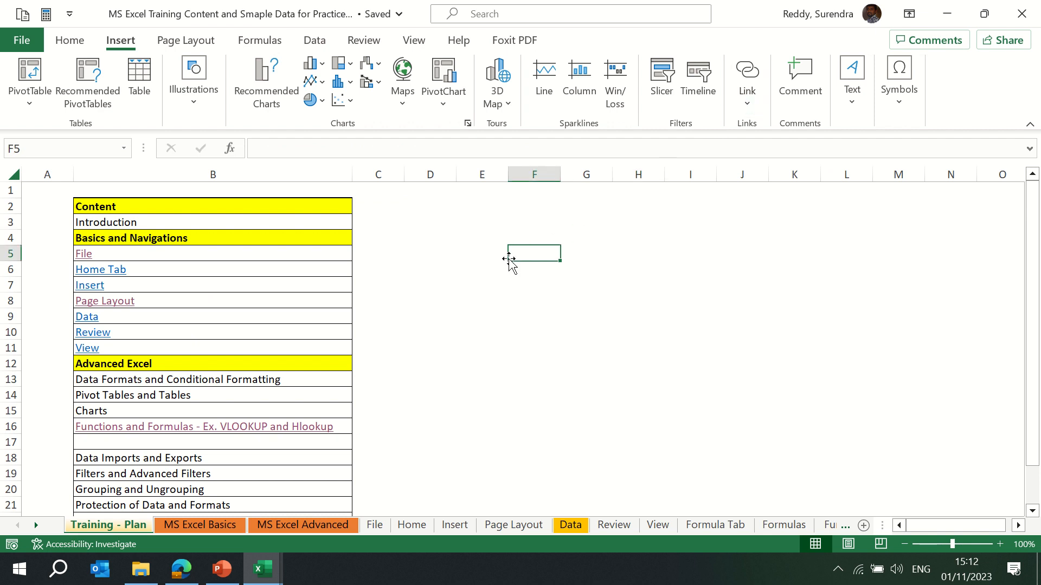
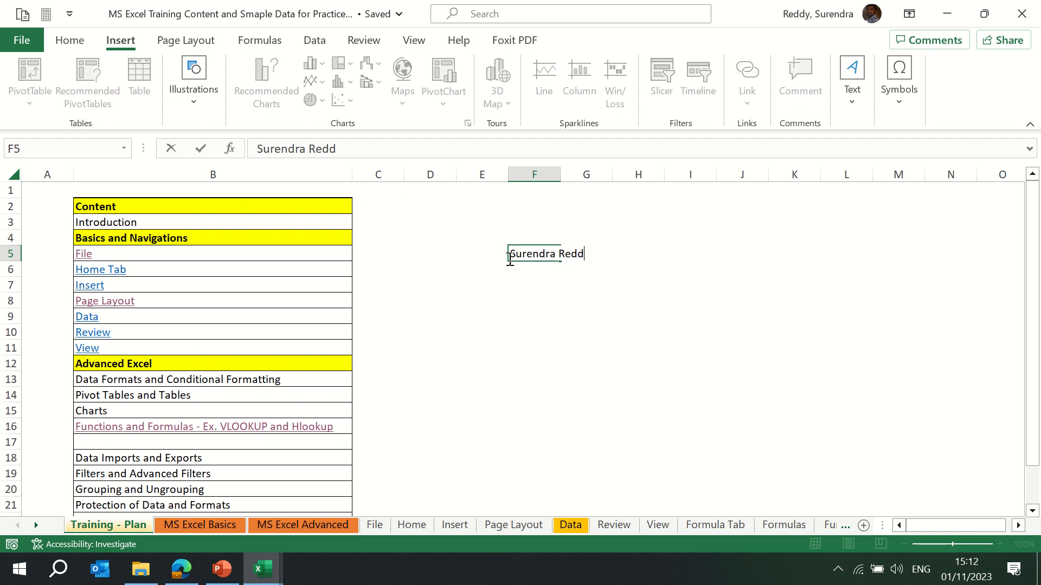
key(Return)
key(ctrl+z)
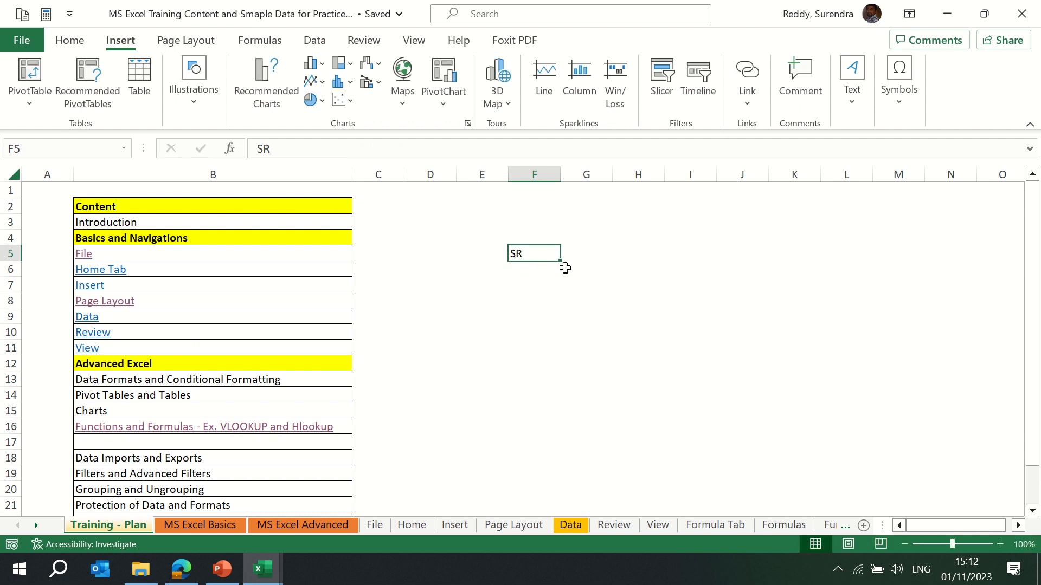
text(Surendra)
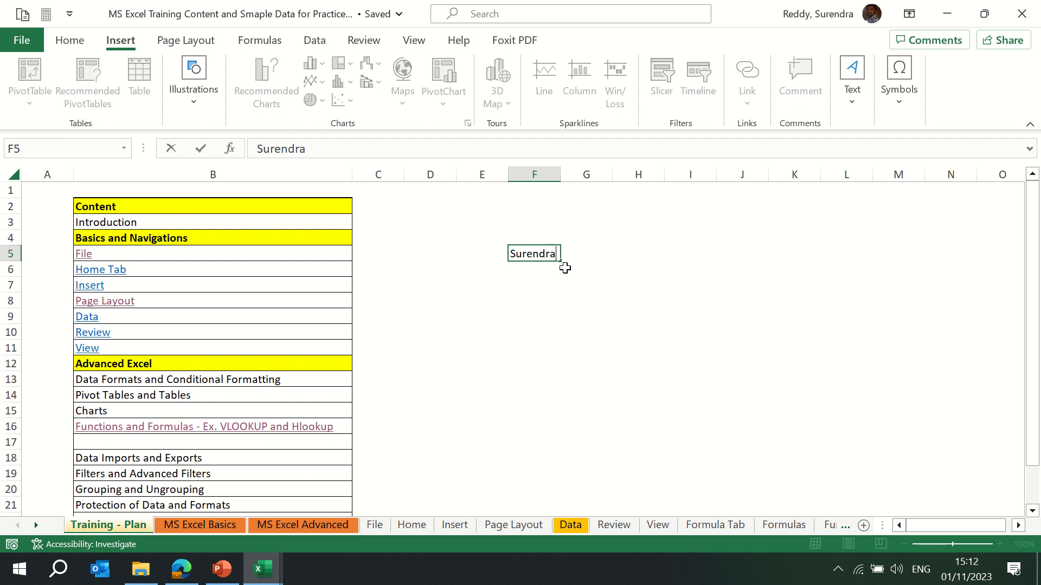
key(Return)
key(Up)
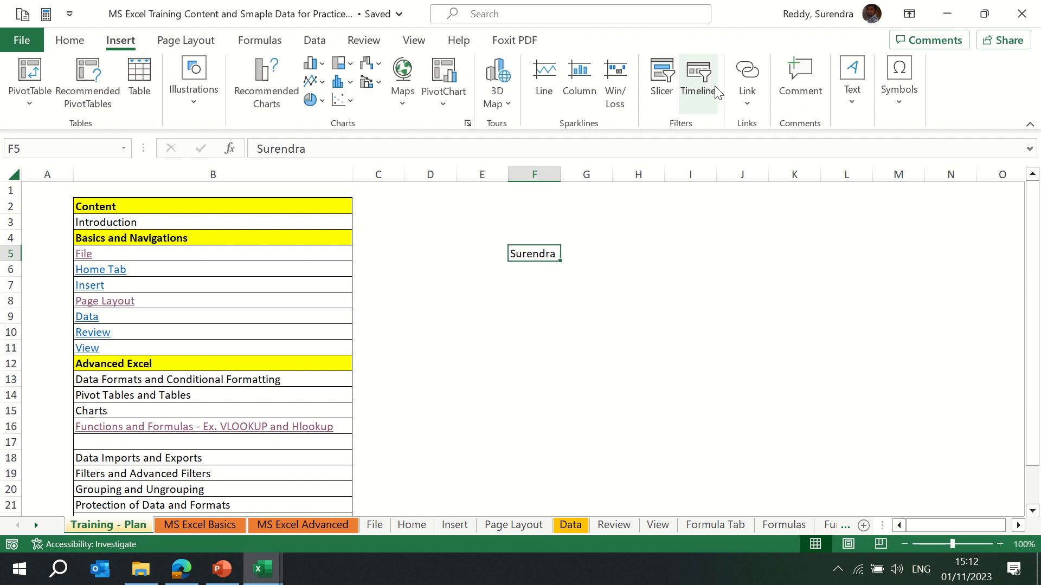
Insert an e-mail hyperlink on F5 pointing to the user's e-mail address.
click(750, 109)
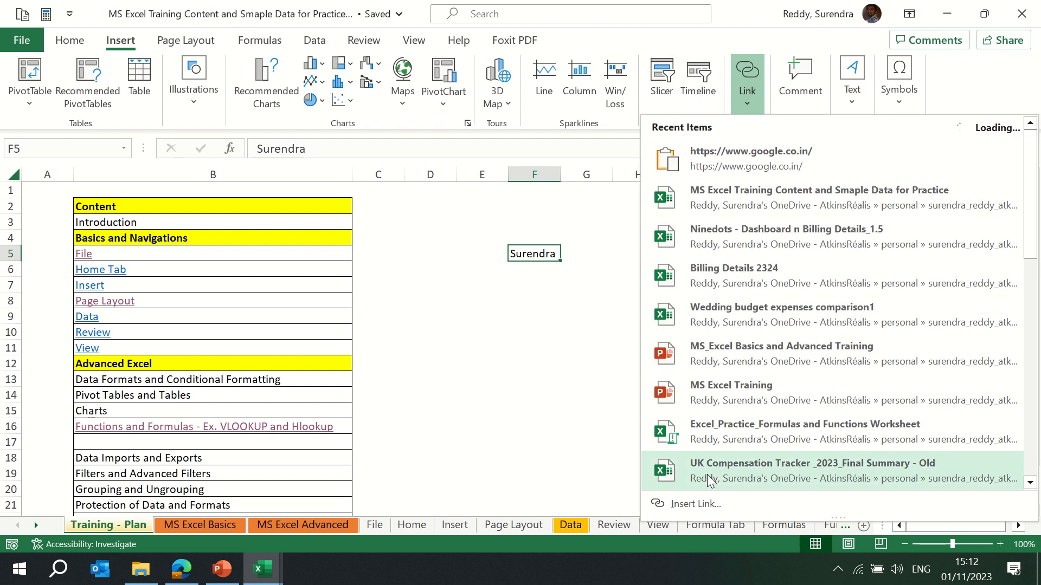
click(724, 506)
click(516, 297)
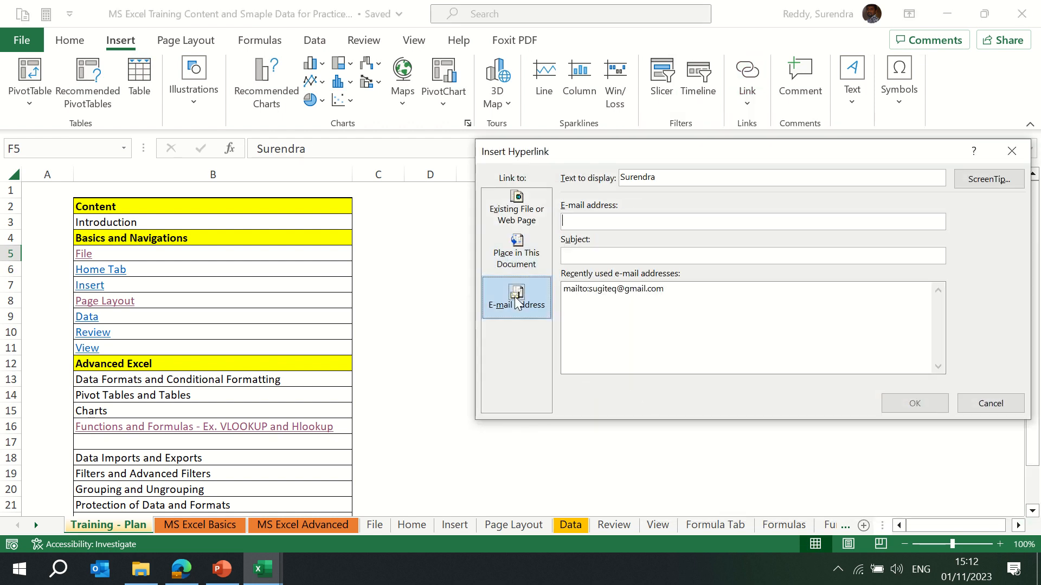
click(632, 289)
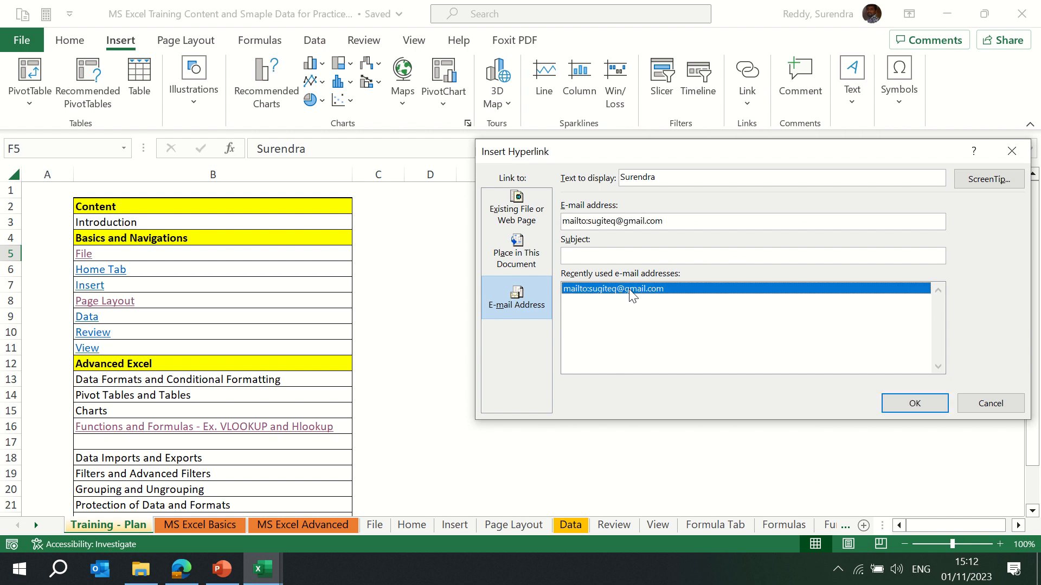
drag(663, 221, 591, 227)
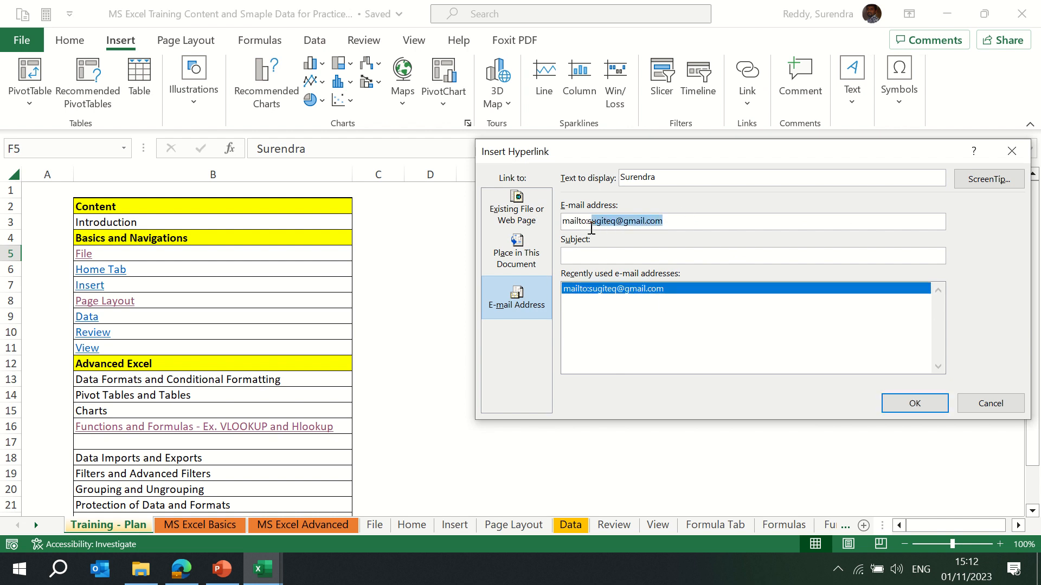
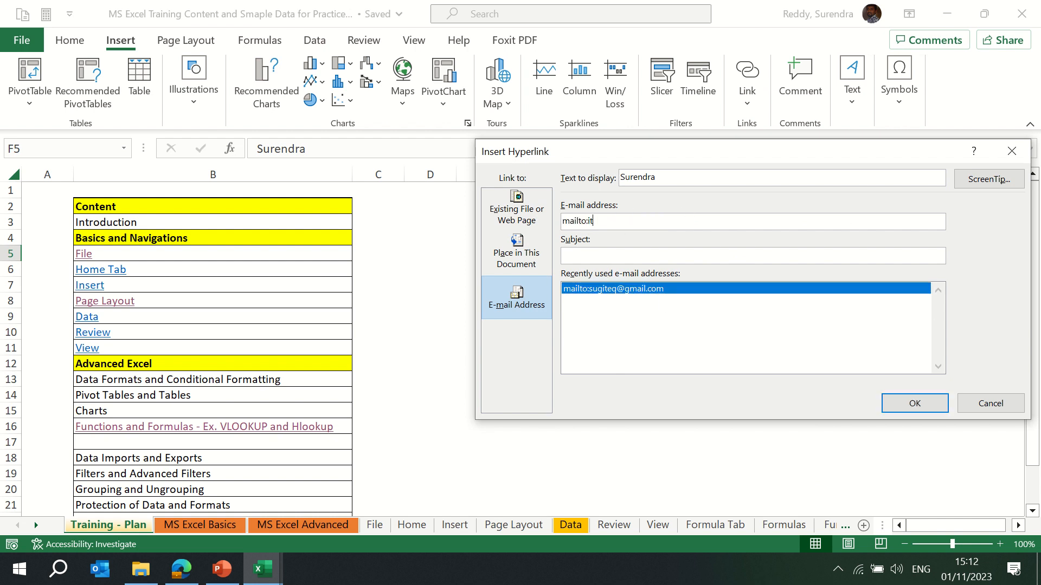
click(913, 405)
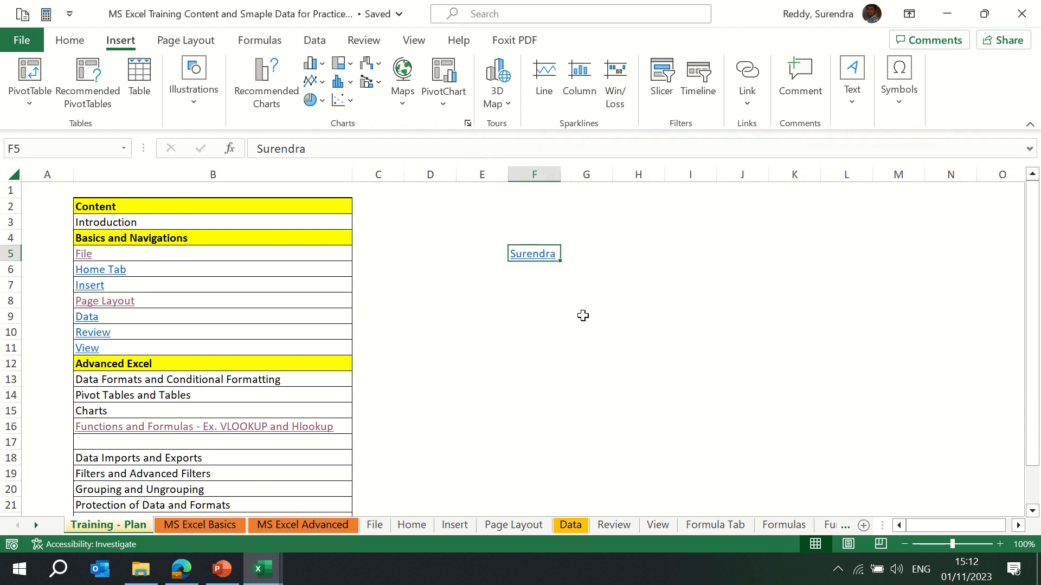
Enter Training PPT in cell D5.
click(521, 284)
mouse_move(538, 262)
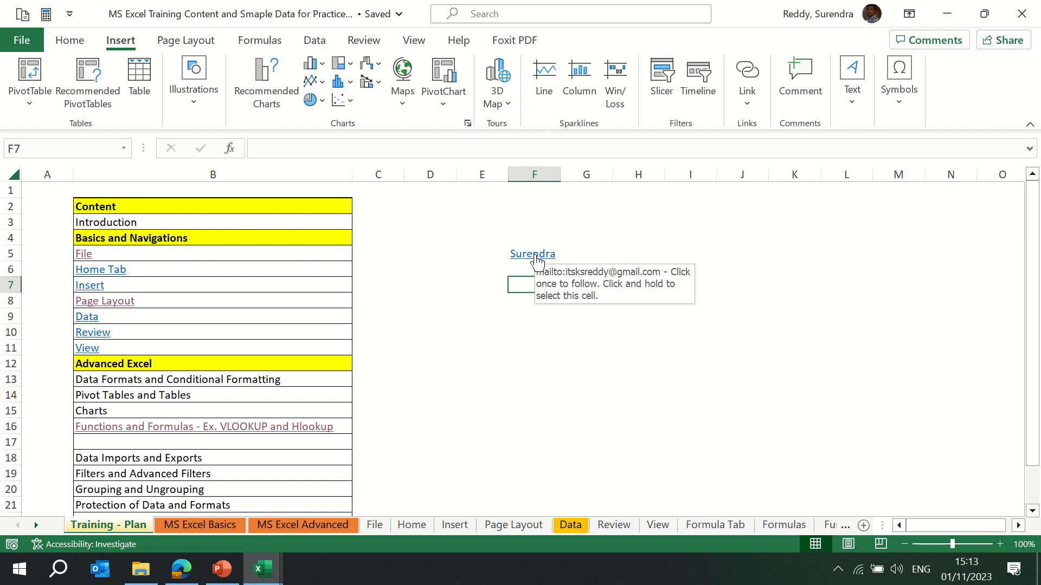
click(748, 100)
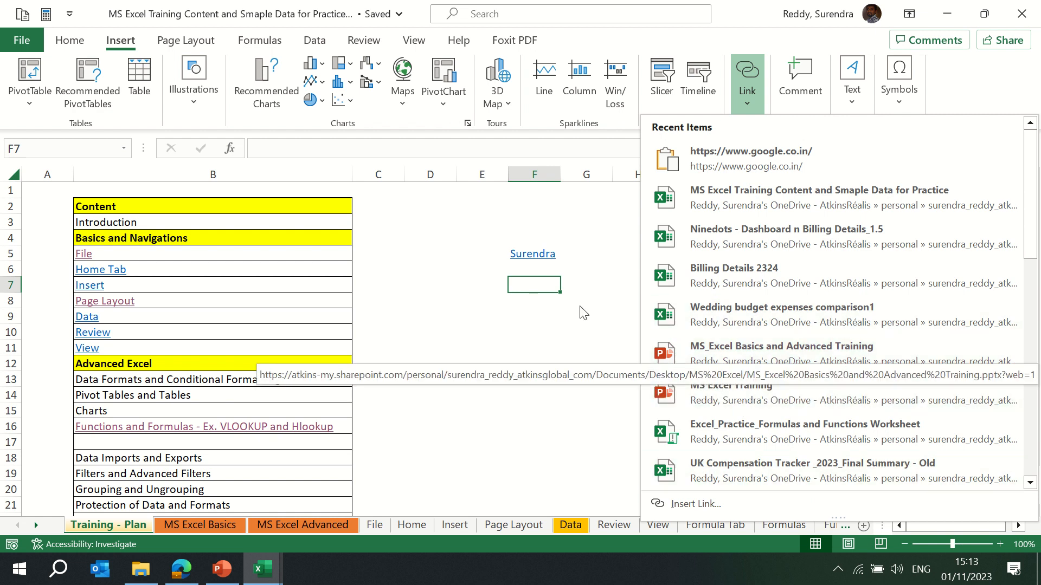
click(453, 250)
click(449, 250)
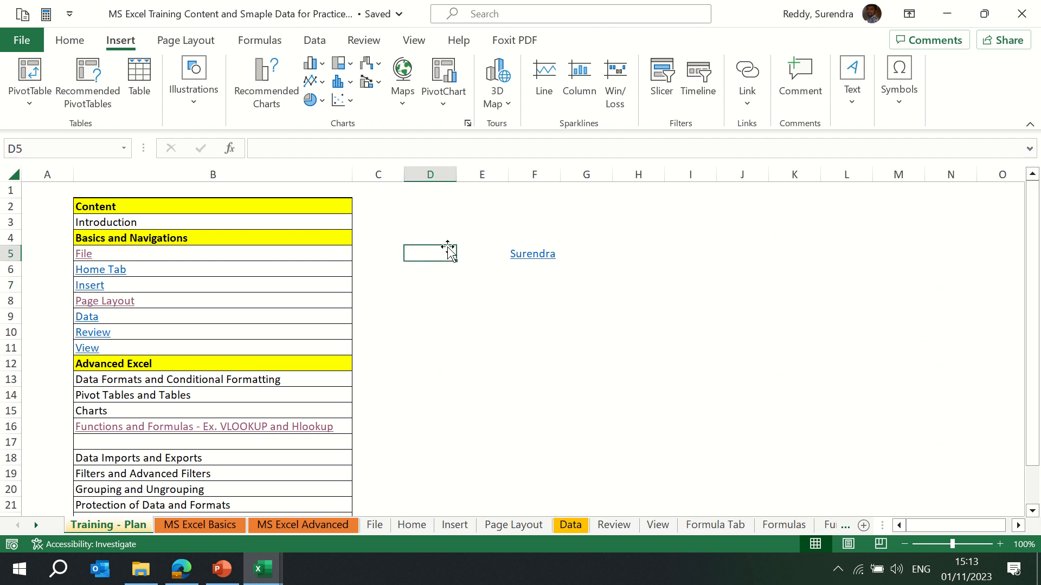
text(Training PPT)
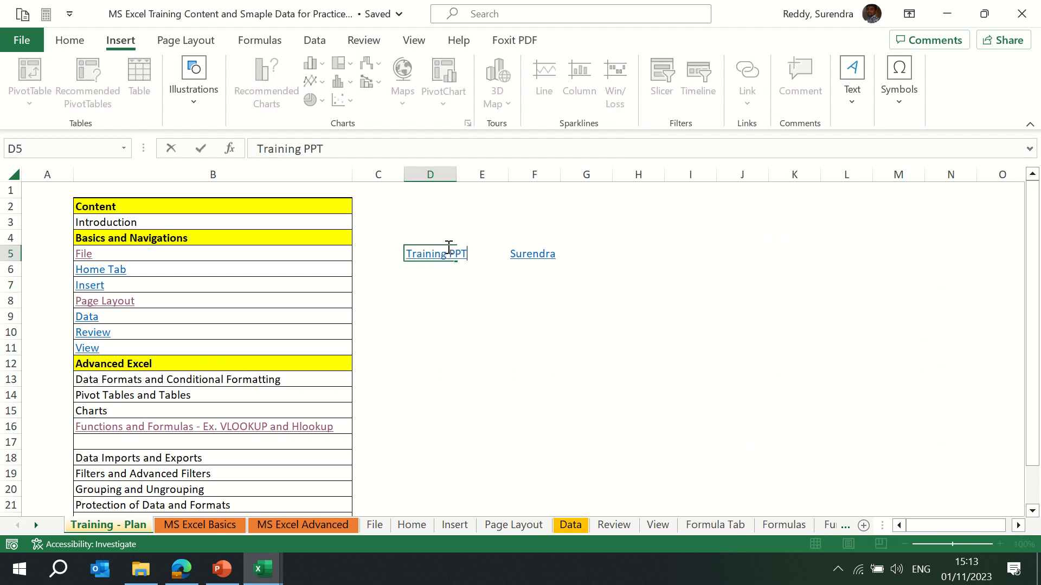
key(Return)
Link D5 to the recent MS_Excel Basics and Advanced Training presentation.
click(448, 244)
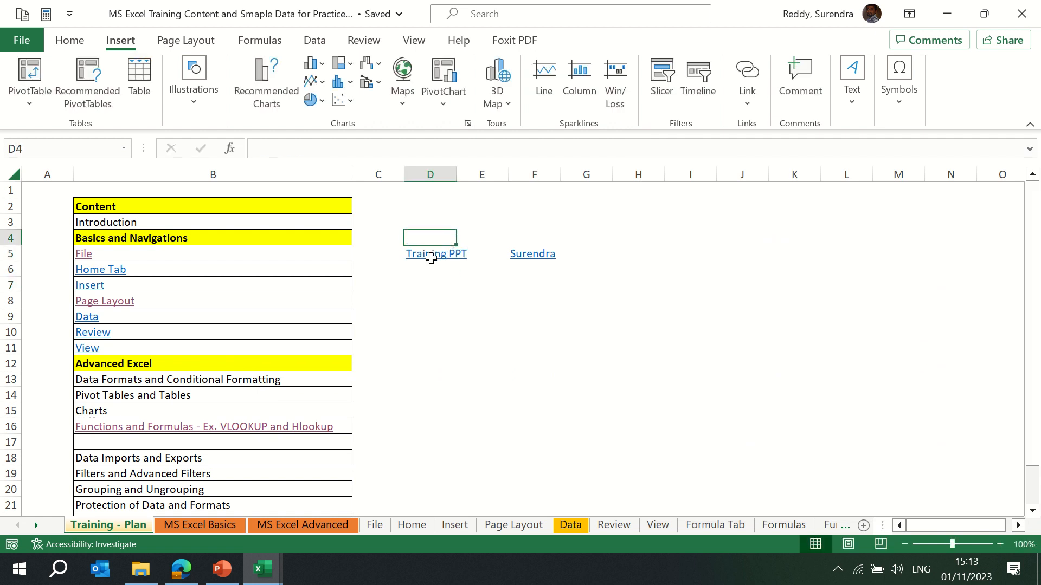
click(431, 258)
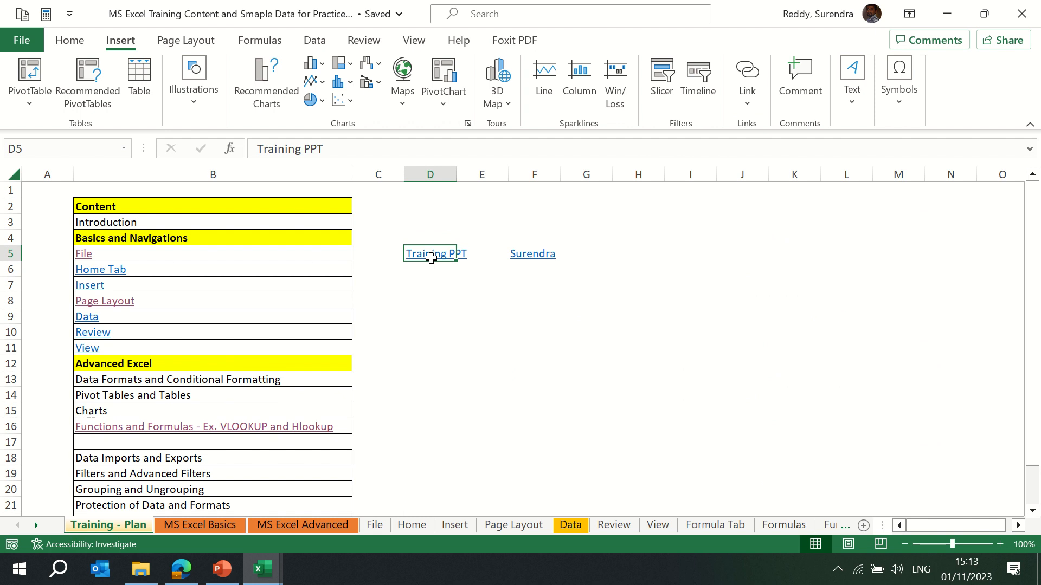
click(747, 98)
click(770, 363)
Follow the Training PPT link to open the presentation in the browser, then close that tab and return.
click(427, 302)
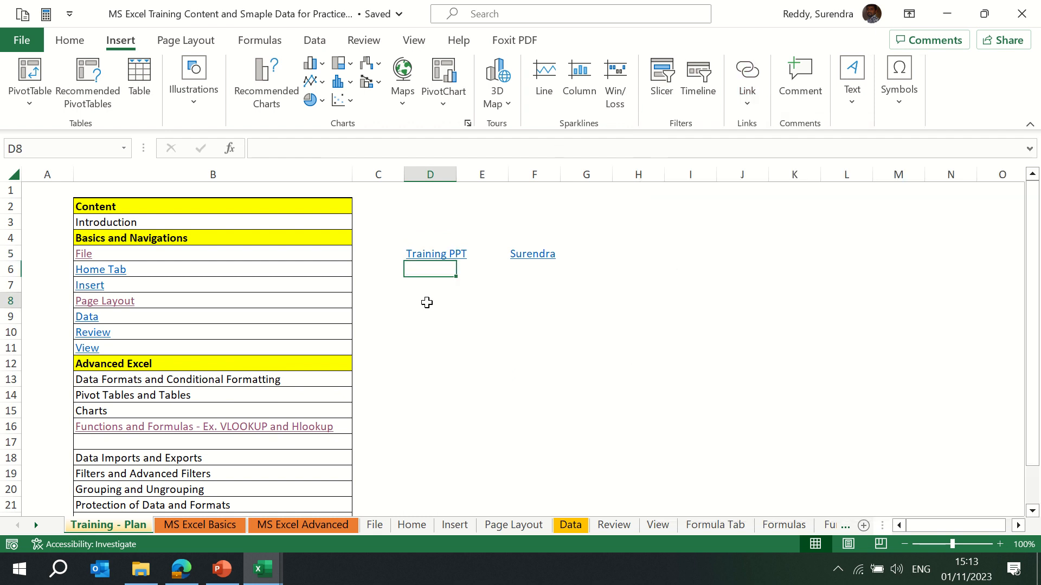
click(436, 260)
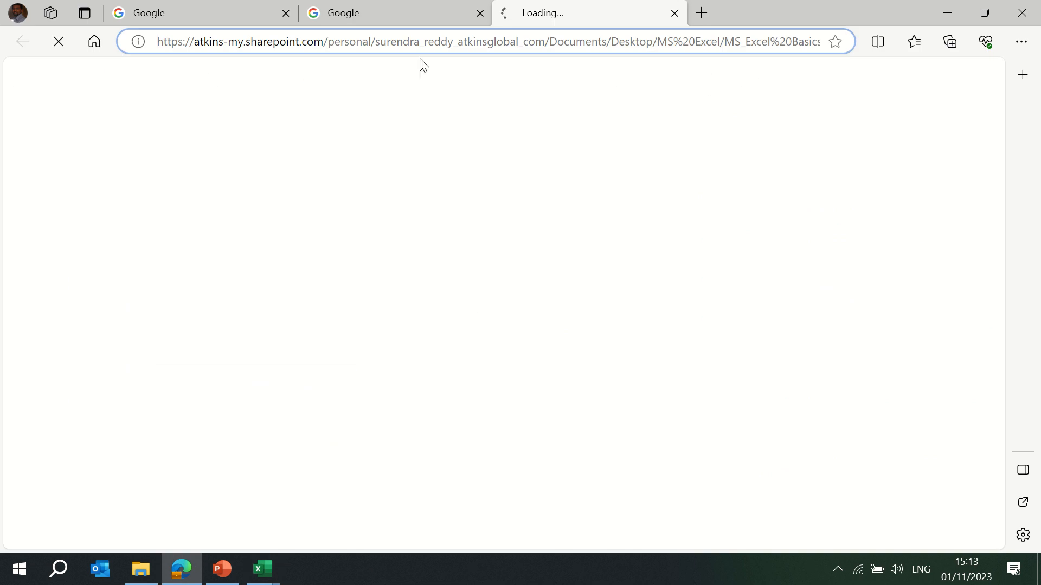
click(675, 13)
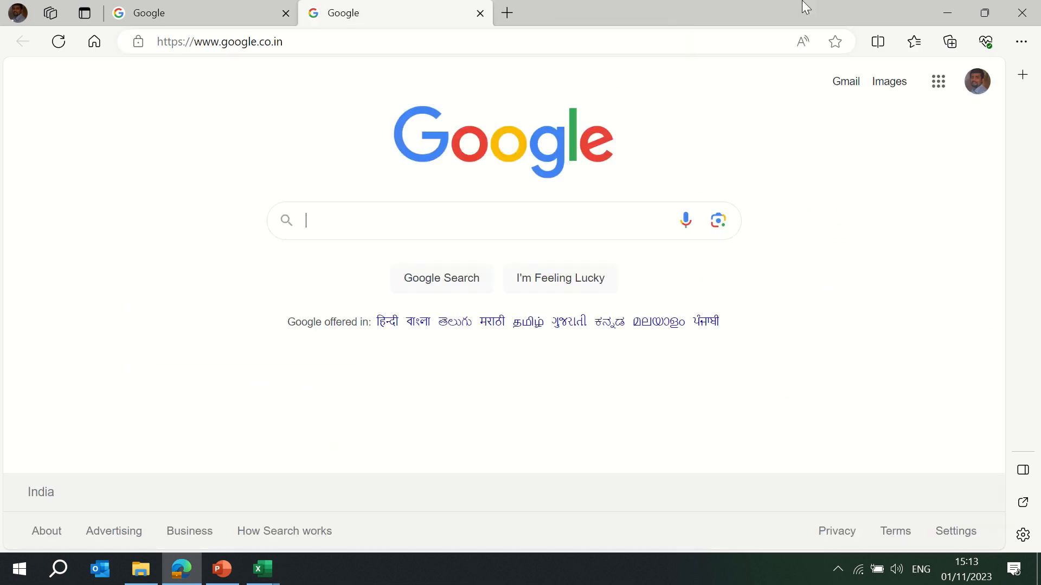
click(946, 12)
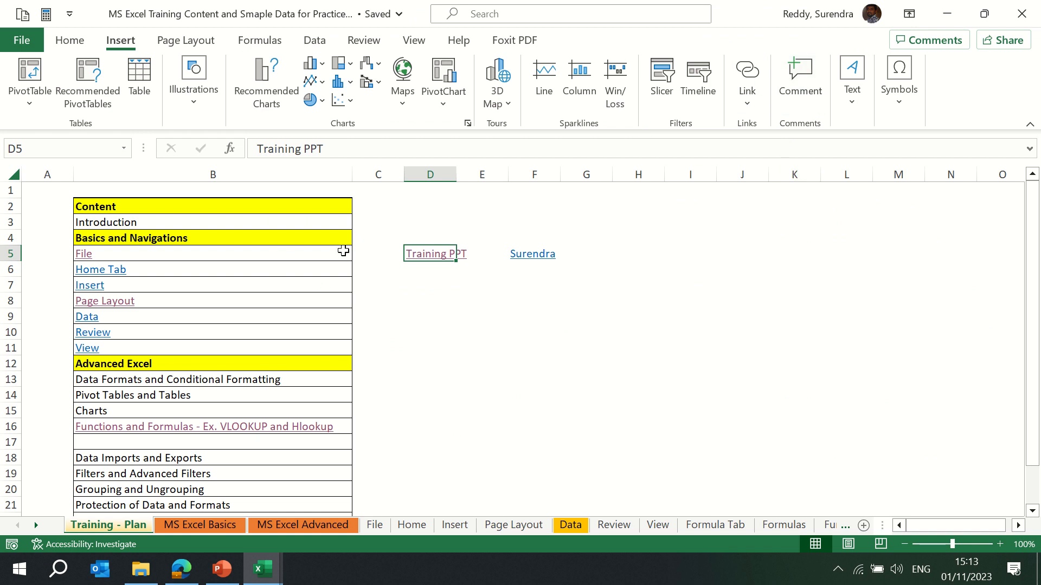
Clear the contents of columns D to F.
key(ctrl+space)
key(shift+Right)
key(shift+Right)
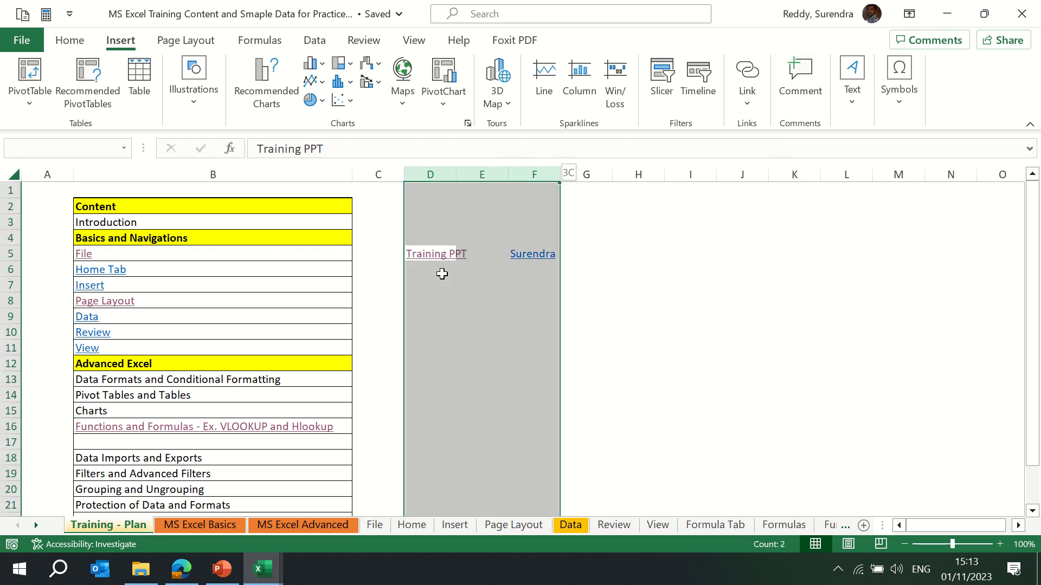
key(Delete)
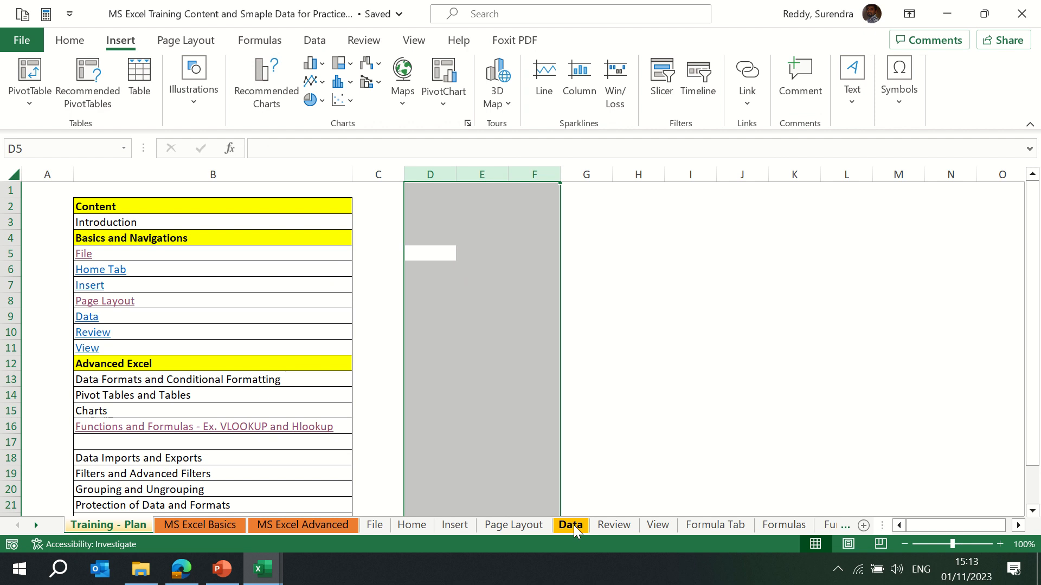
Go to the Sample Data-1 sheet and copy its whole customer data table.
click(572, 526)
key(ctrl+Page_Down)
key(ctrl+Page_Down)
key(ctrl+Page_Down)
key(ctrl+Page_Down)
key(ctrl+Page_Down)
key(ctrl+Page_Down)
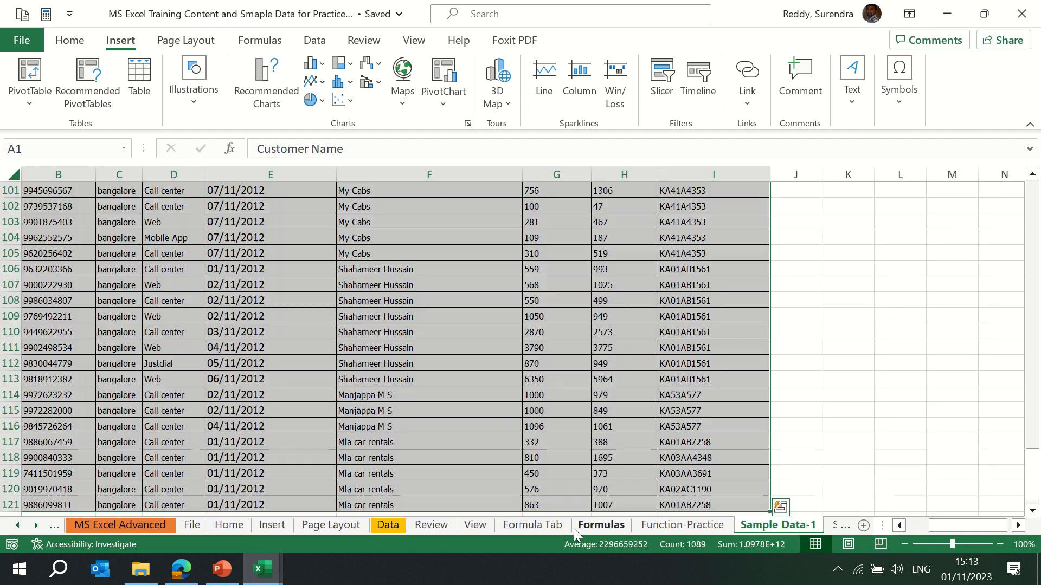
key(ctrl+Page_Down)
key(ctrl+Page_Up)
key(ctrl+Home)
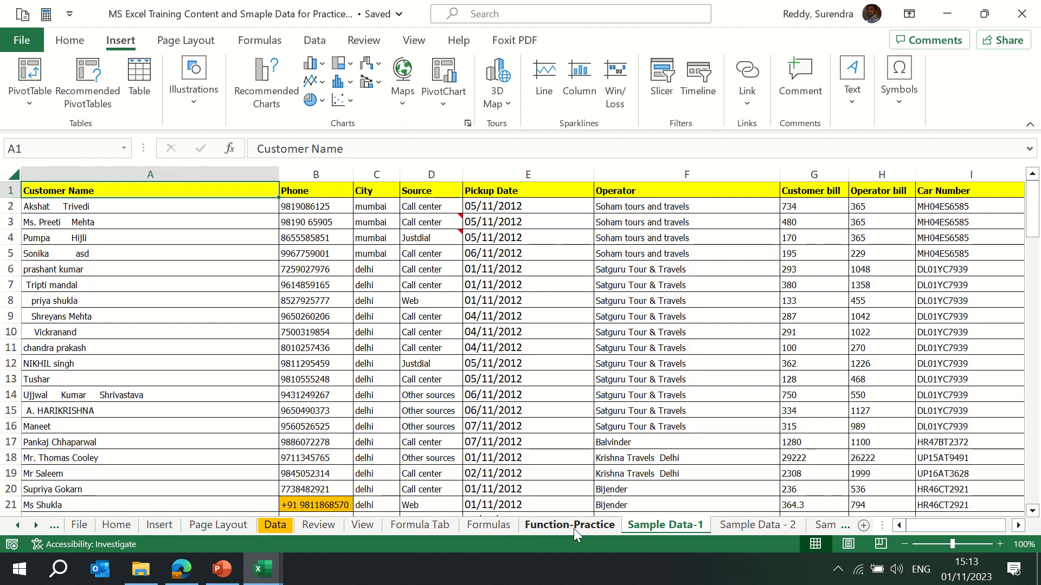
key(Down)
key(Up)
key(ctrl+shift+Right)
key(ctrl+shift+Down)
key(ctrl+c)
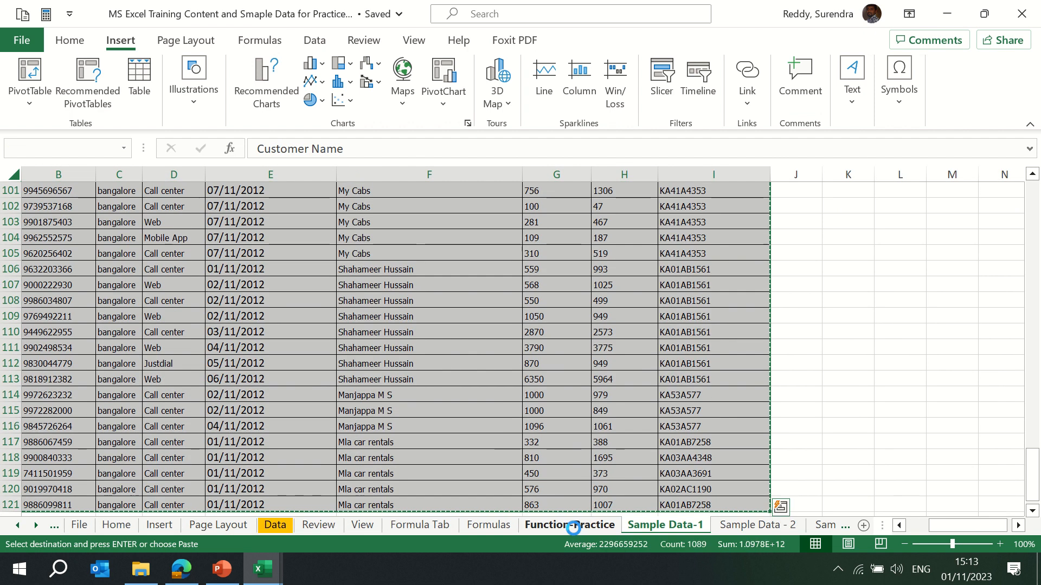
Paste the data into a new workbook and autofit the column widths.
key(ctrl+n)
key(ctrl+v)
key(alt+h)
key(o)
key(i)
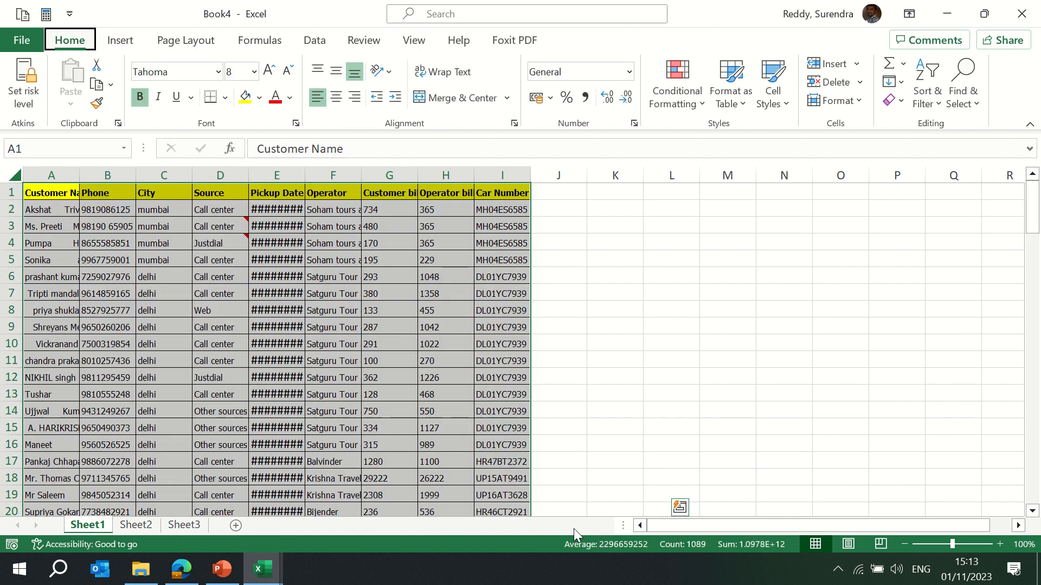
Add the comment "Pls get clarified" to cell F3 of the operator column.
click(461, 227)
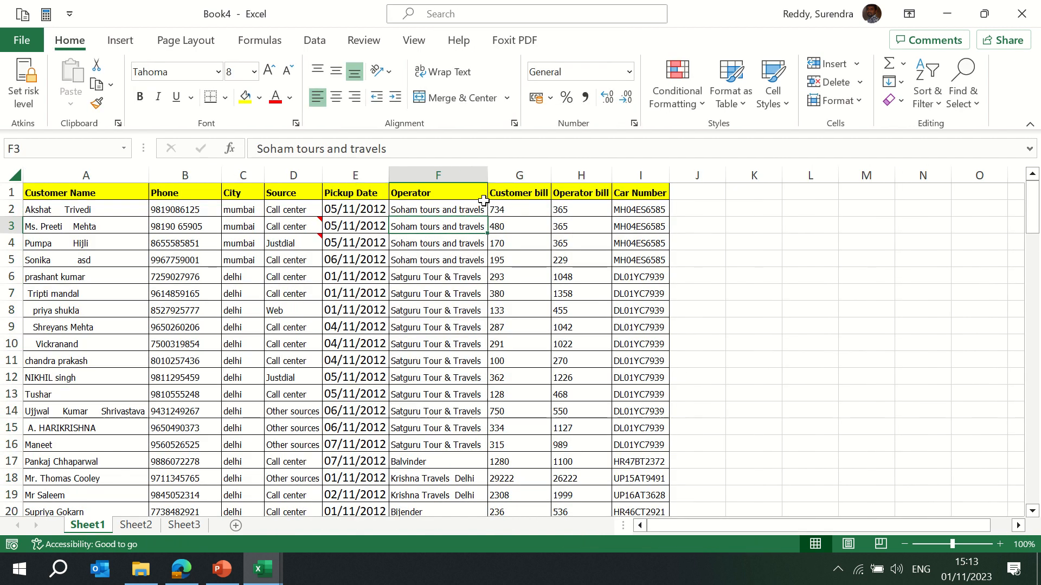
click(120, 41)
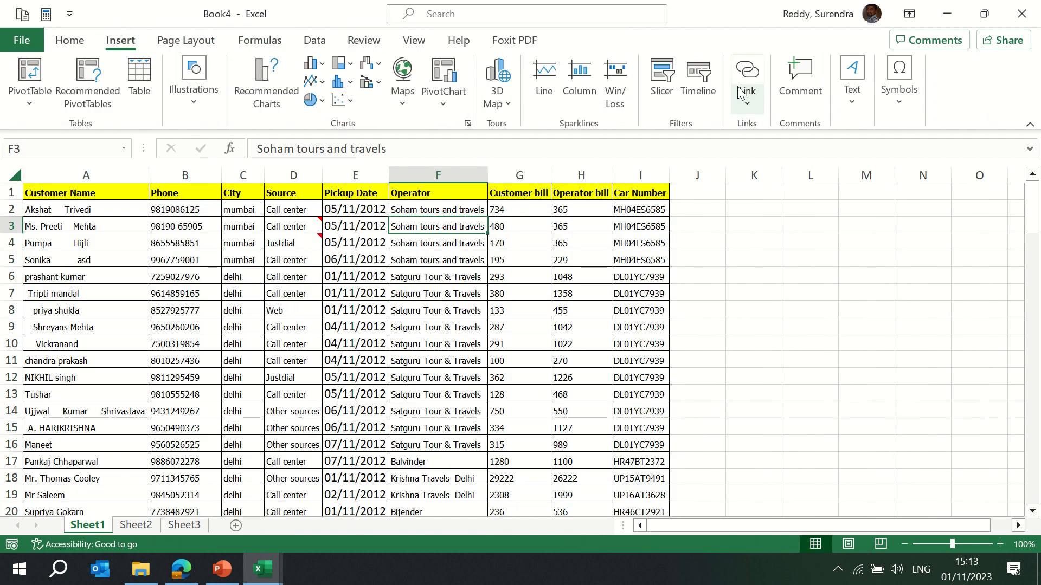
click(796, 96)
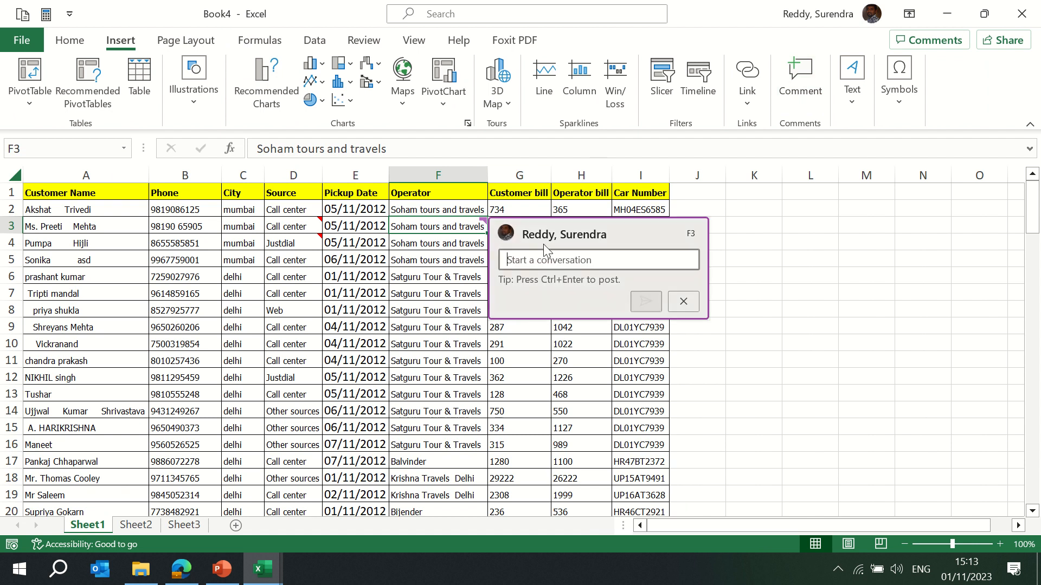
text(Pls get clarified)
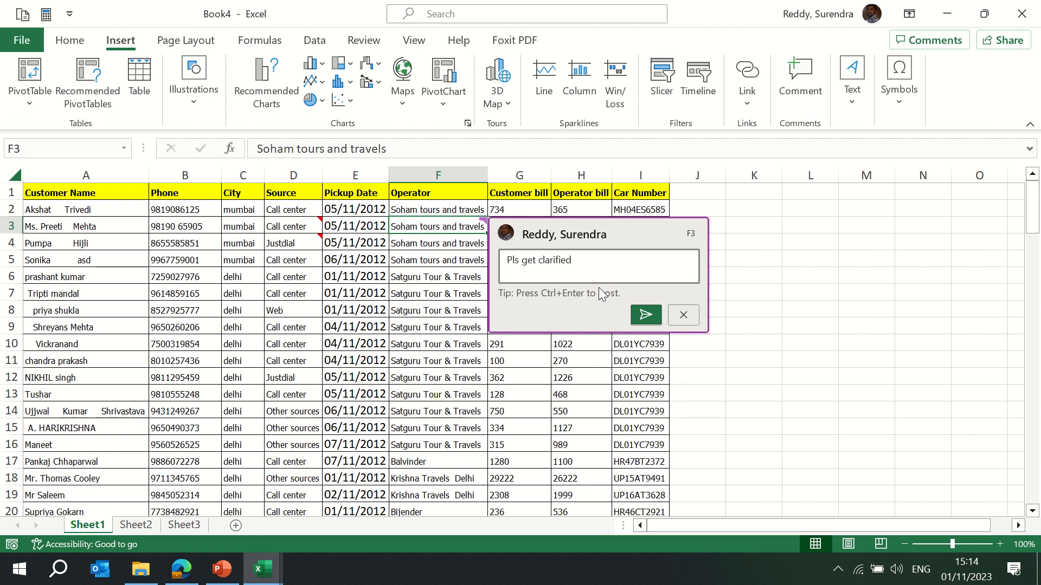
click(645, 302)
Select the commented cell F3 and neighbouring cells to view the comment.
click(443, 278)
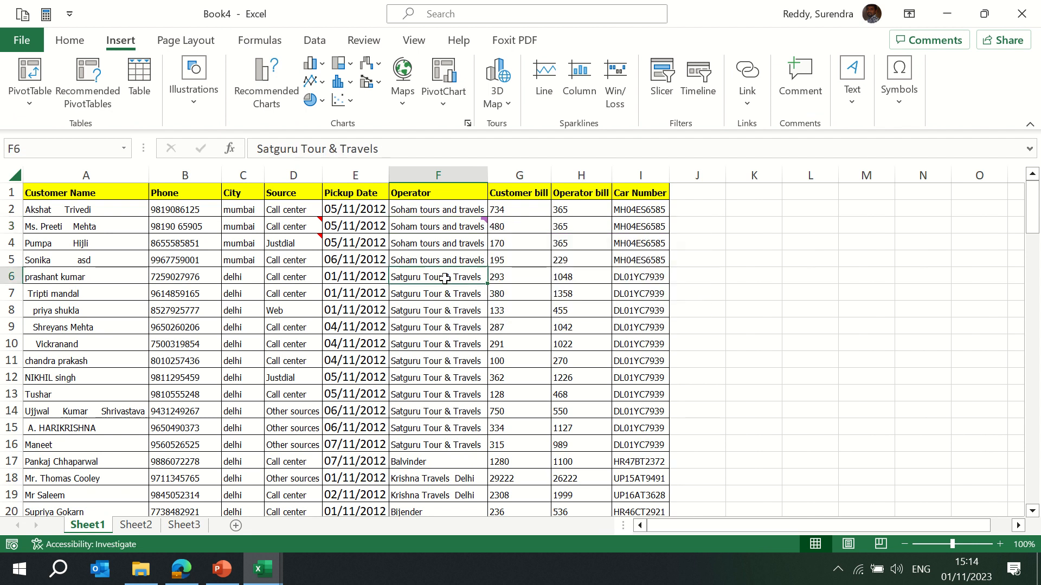
click(443, 228)
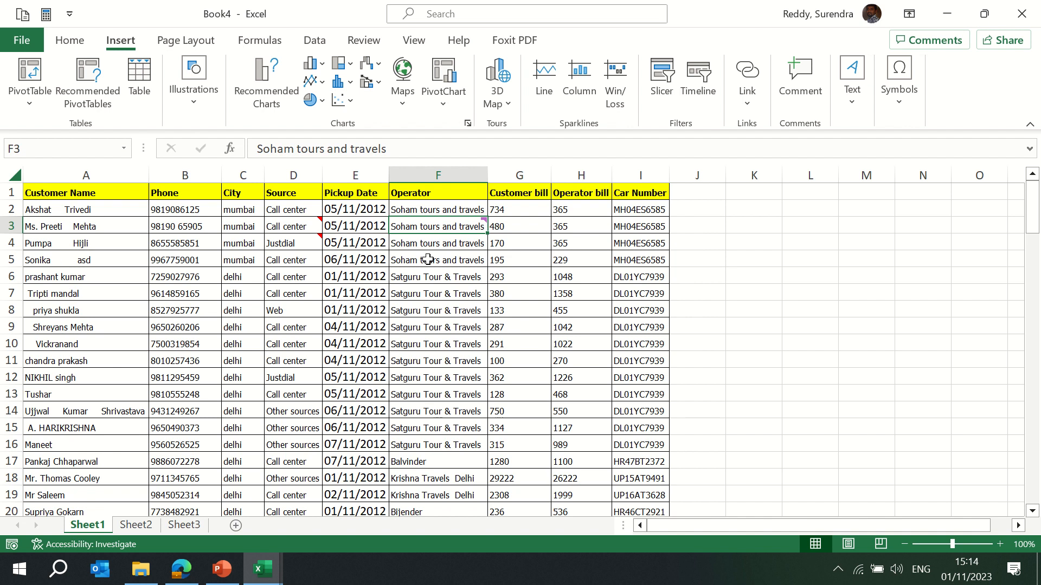
click(504, 274)
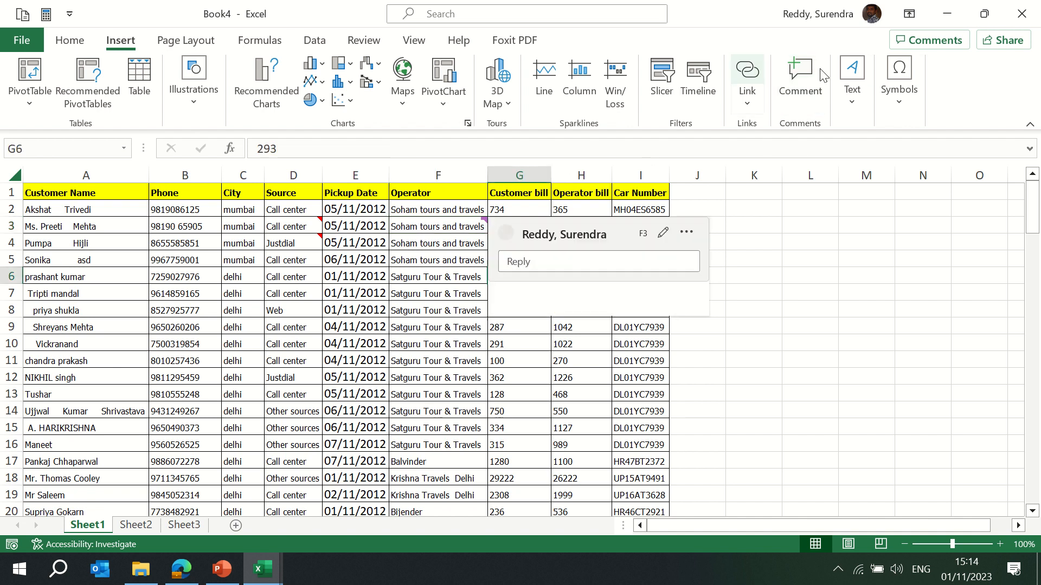
Draw an empty text box beside the table, roughly over columns K to M near rows 4 to 7.
click(850, 99)
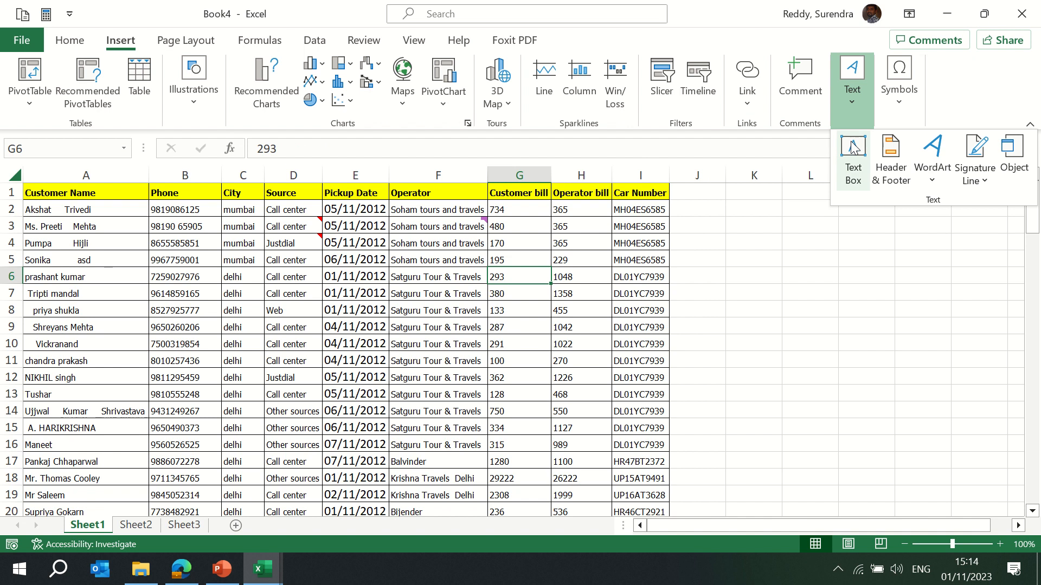
click(852, 160)
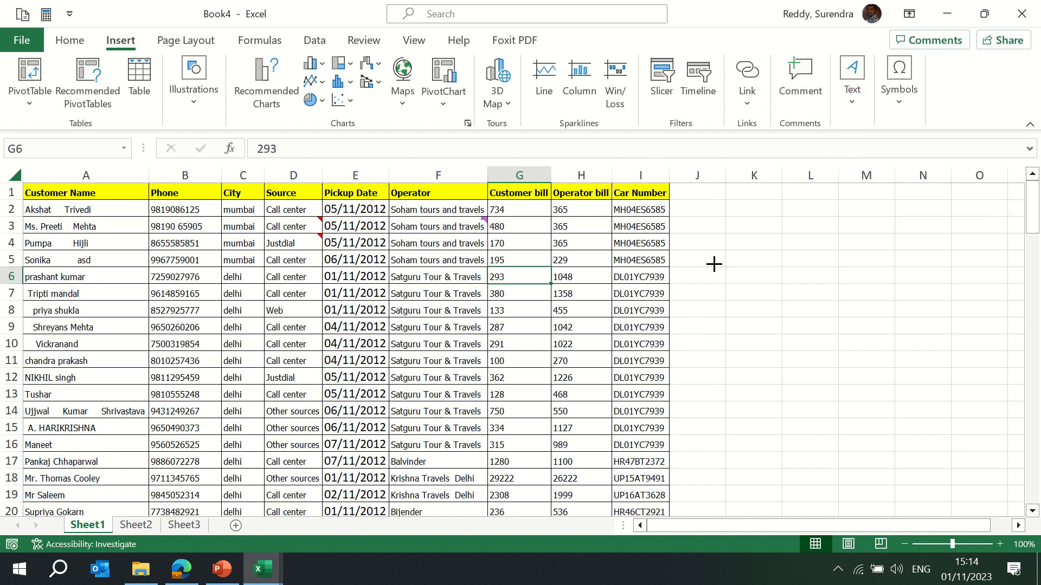
drag(711, 244, 887, 301)
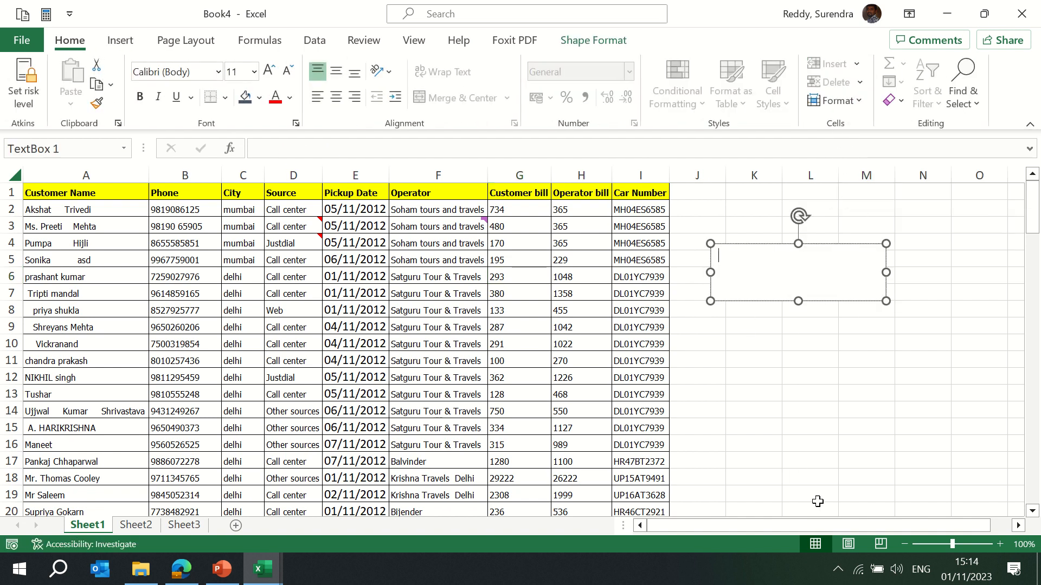
drag(842, 530, 951, 512)
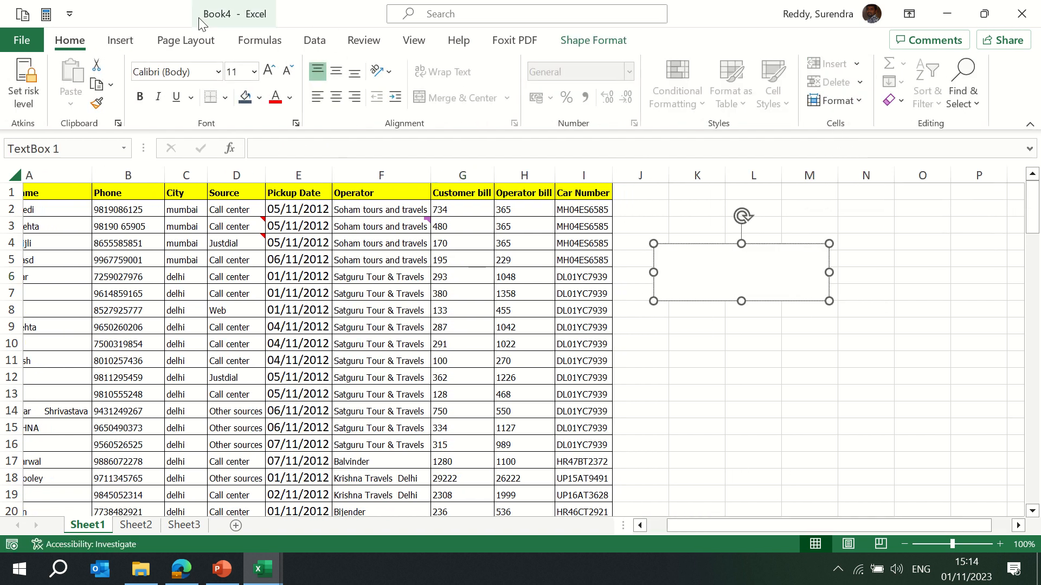
click(122, 43)
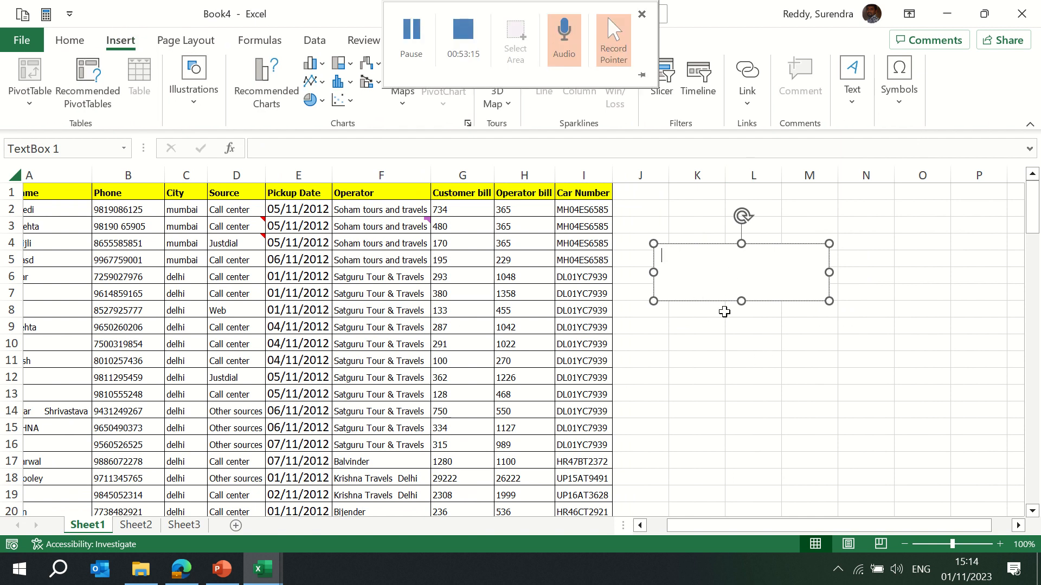
click(734, 412)
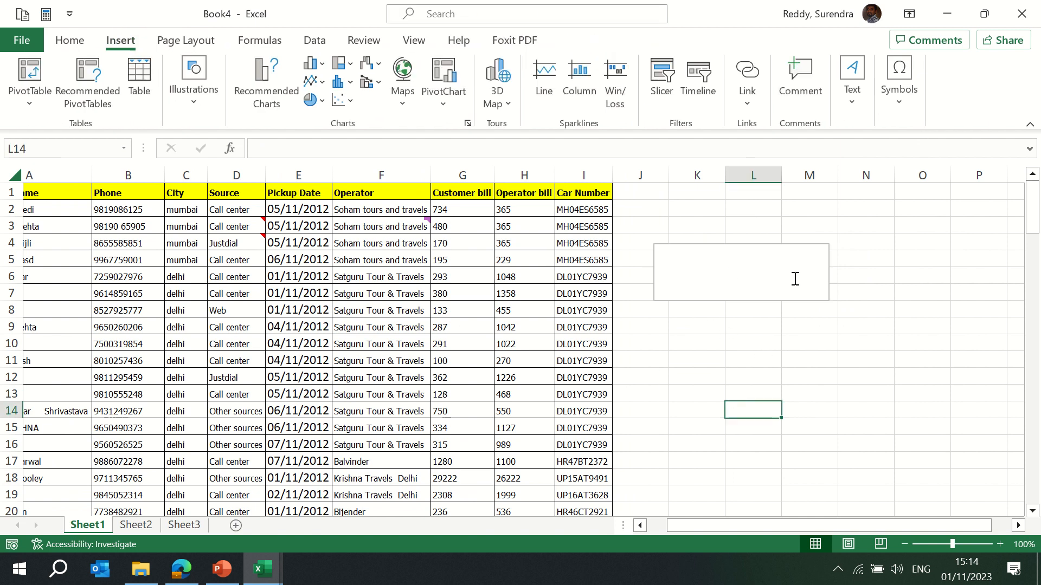
Insert an orange WordArt and move it over the table around rows 8 to 13.
click(853, 110)
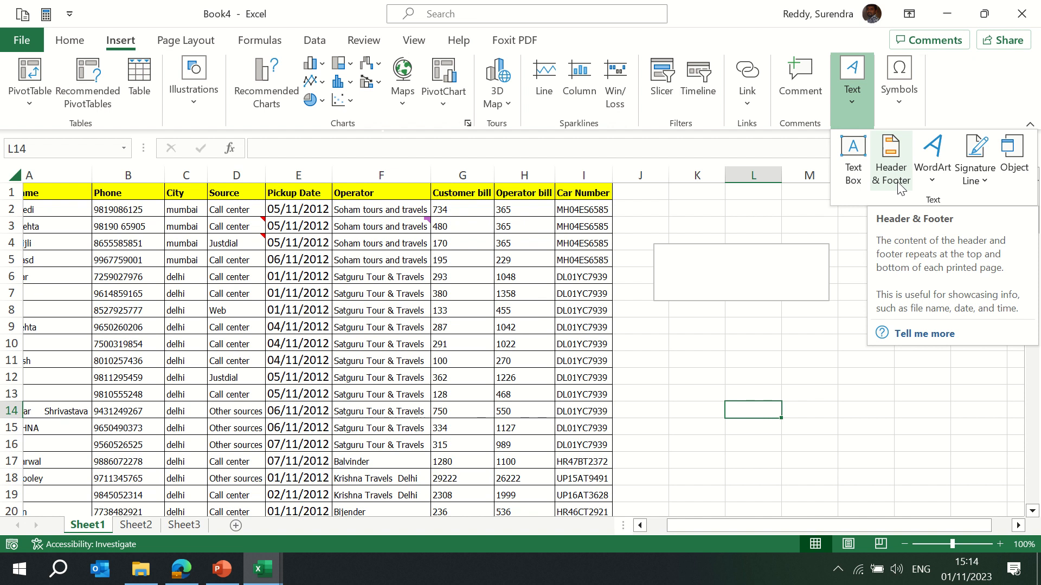
click(933, 180)
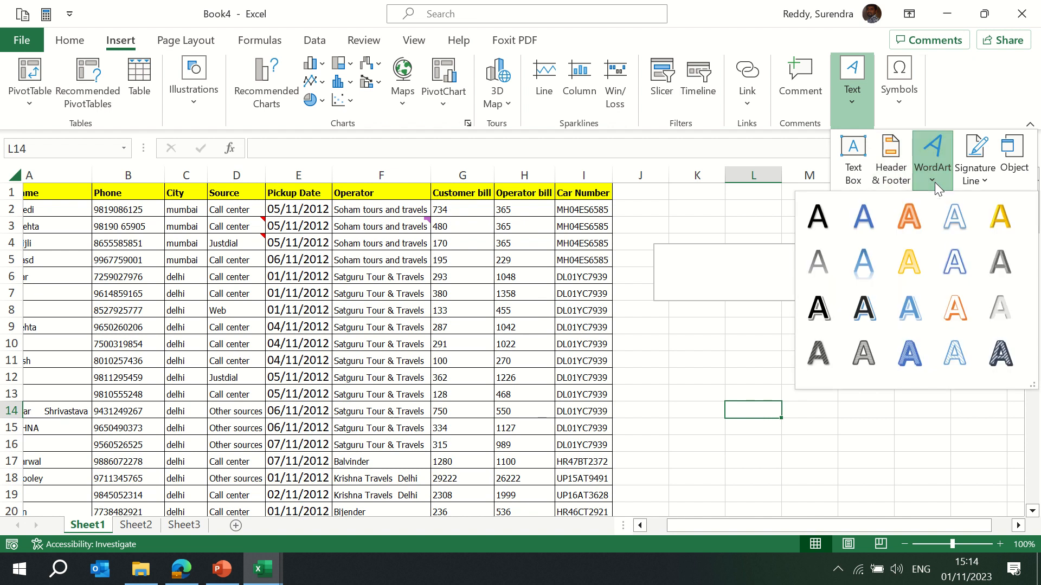
click(912, 217)
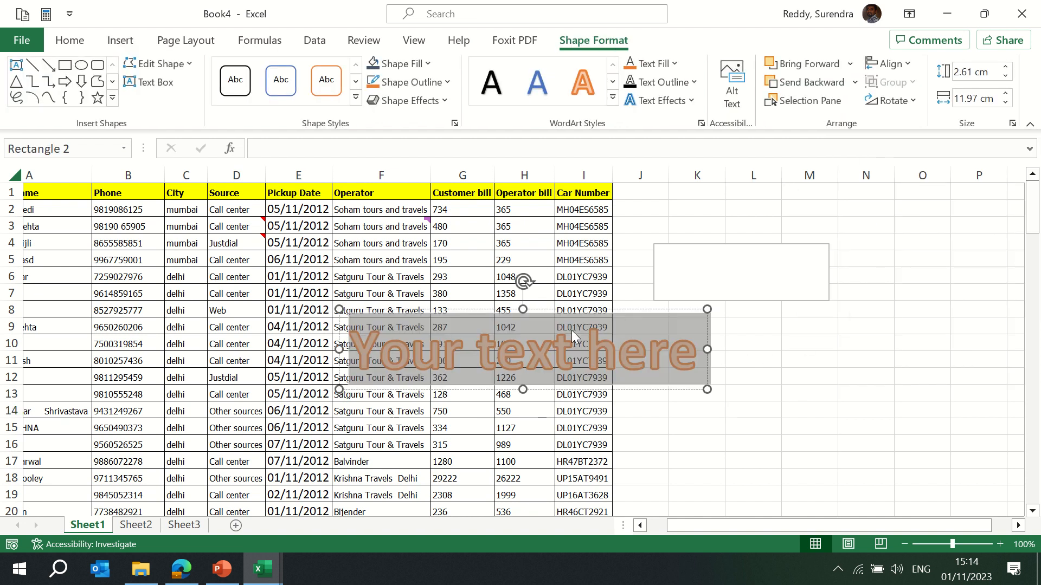
drag(572, 324, 781, 314)
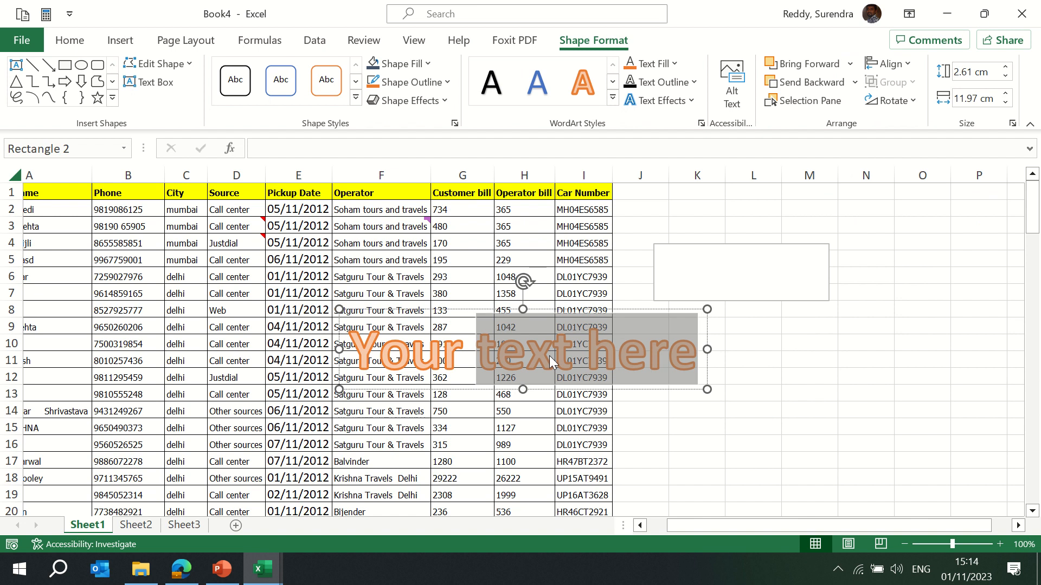
Replace the WordArt's placeholder text with MS Excel Training.
text(Su)
key(BackSpace)
key(BackSpace)
key(BackSpace)
key(BackSpace)
key(BackSpace)
key(BackSpace)
key(BackSpace)
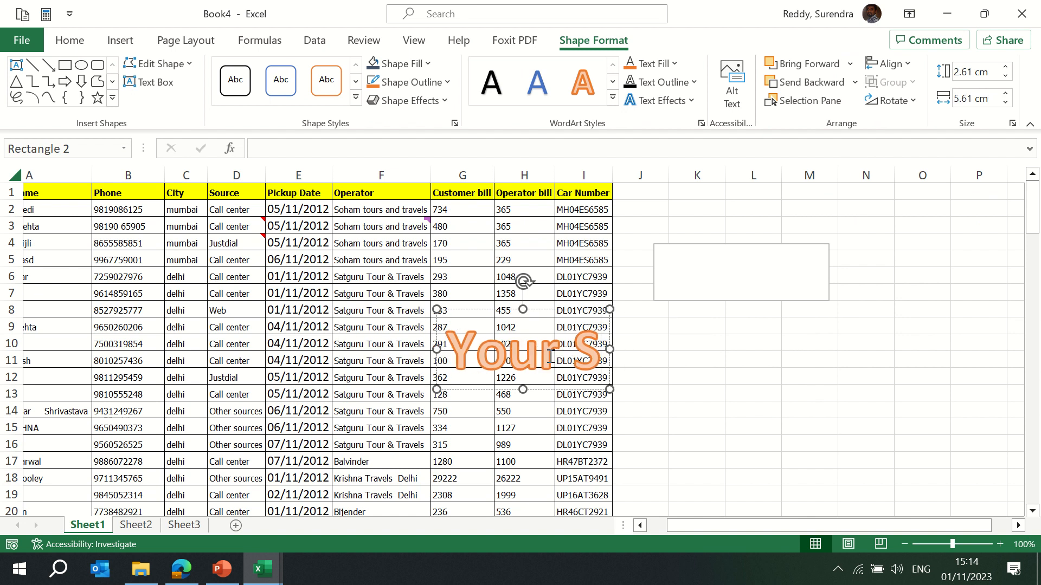
text(MS Exc)
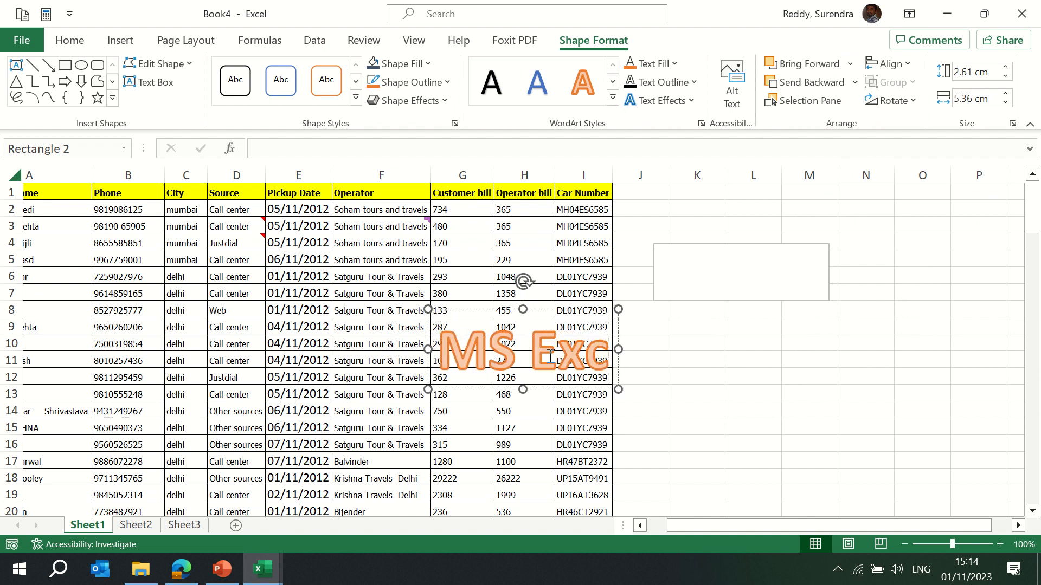
text(el Training)
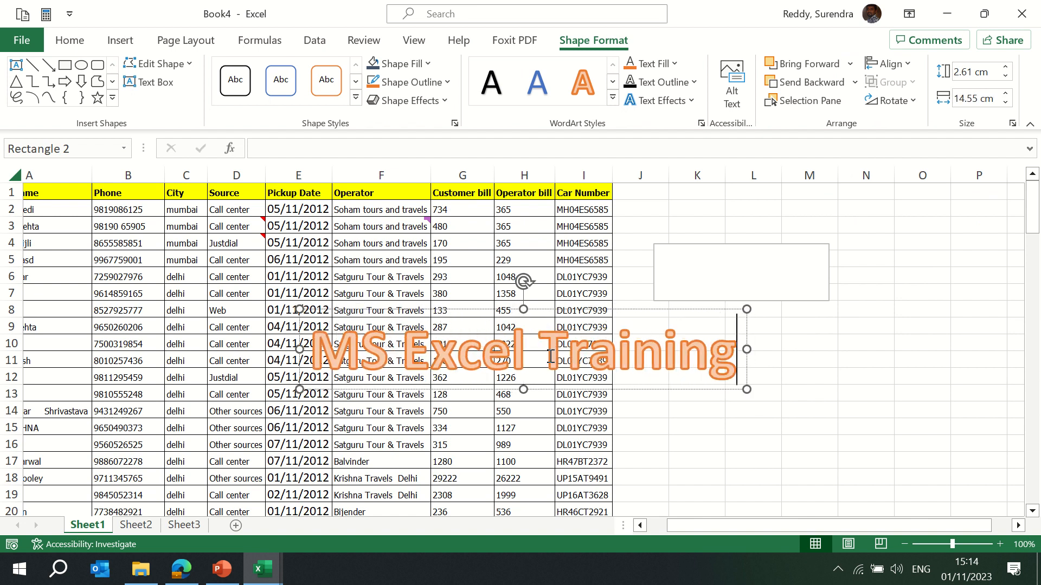
click(843, 362)
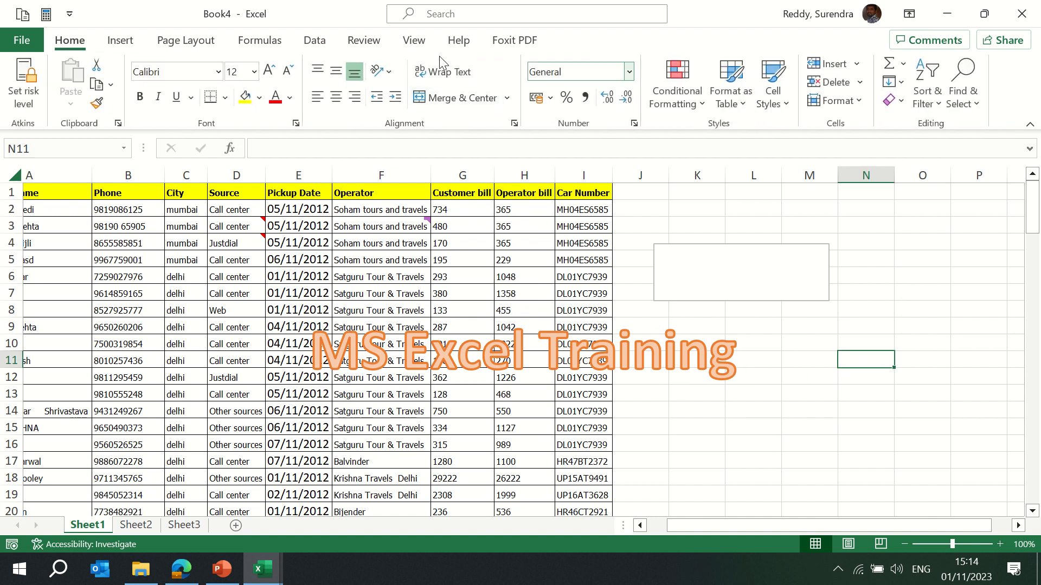
click(116, 45)
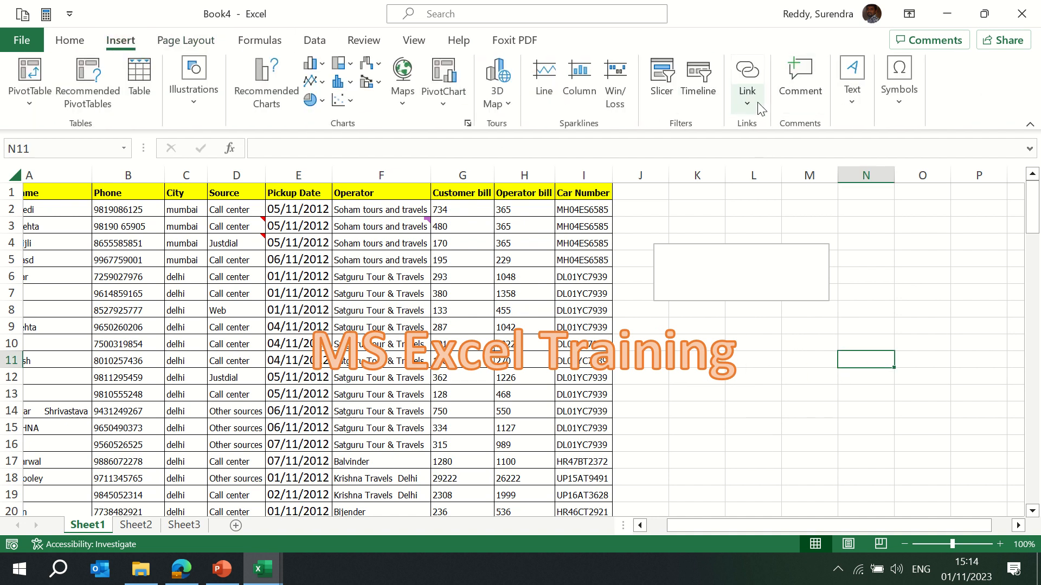
click(847, 101)
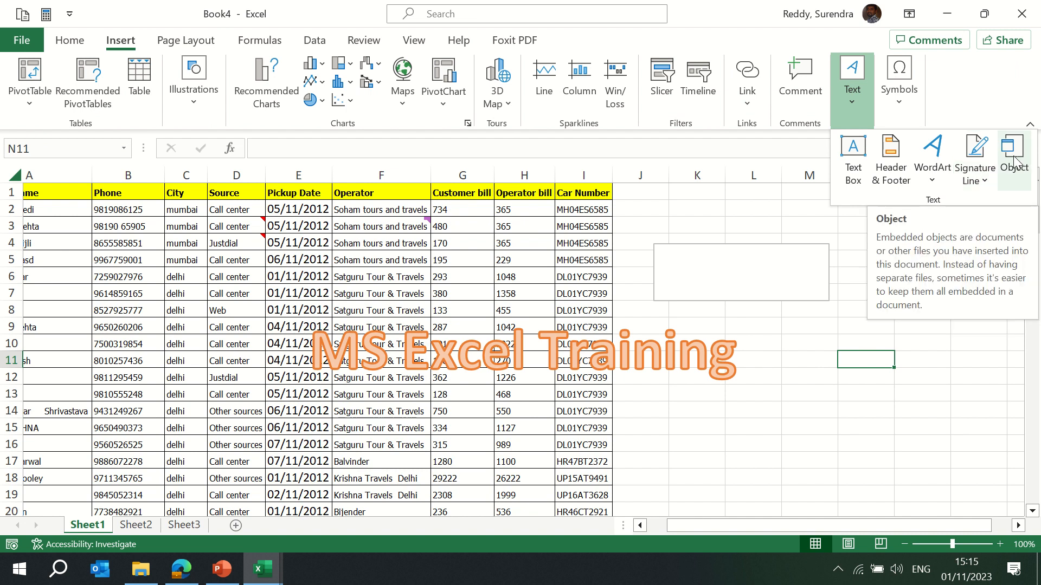
click(804, 380)
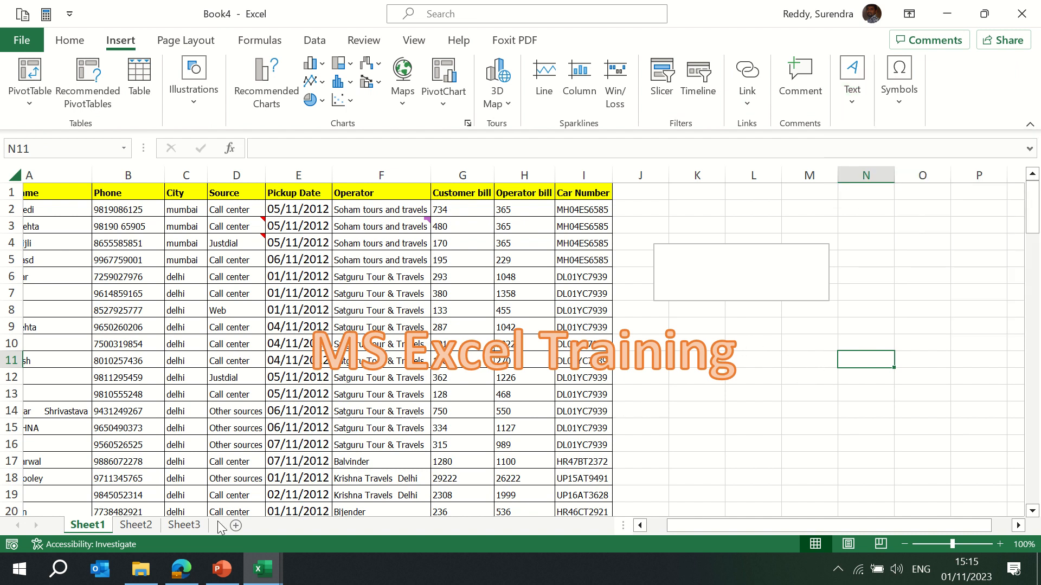
On Sheet2, enter the heading Name in D7 and the user's first name in D8.
click(135, 524)
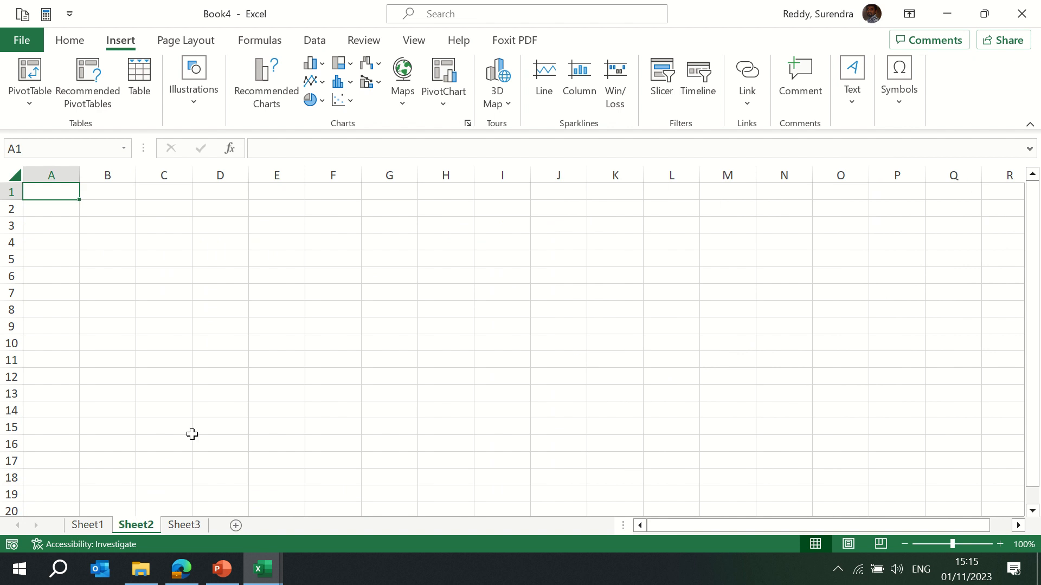
click(221, 294)
text(Name)
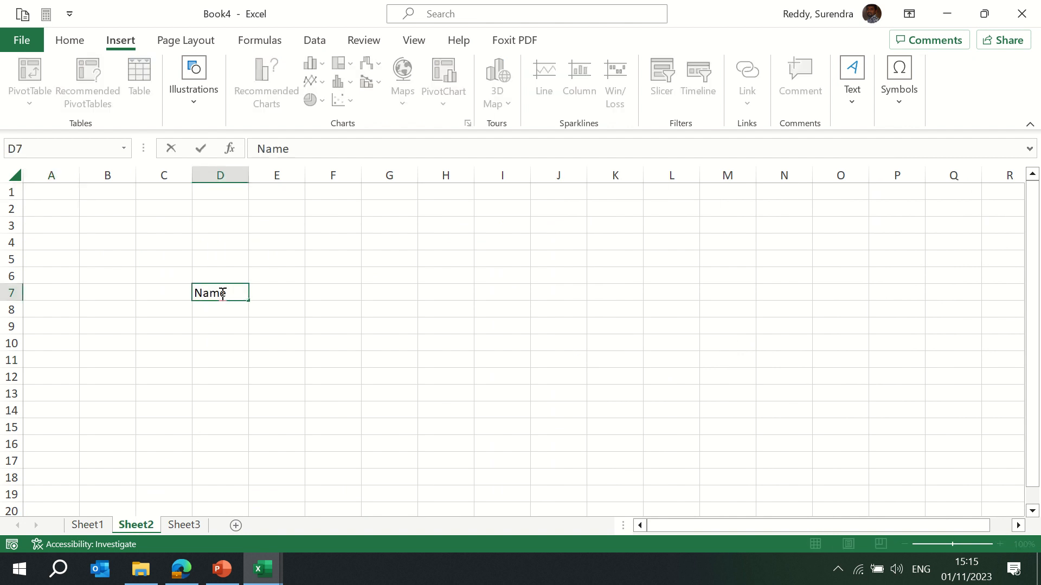
key(Return)
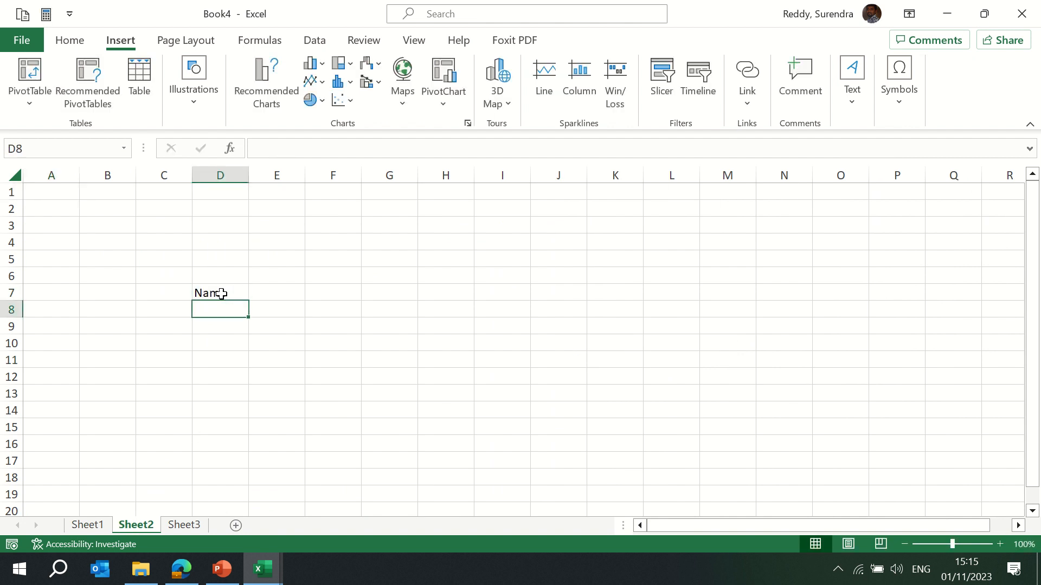
text(Surendra)
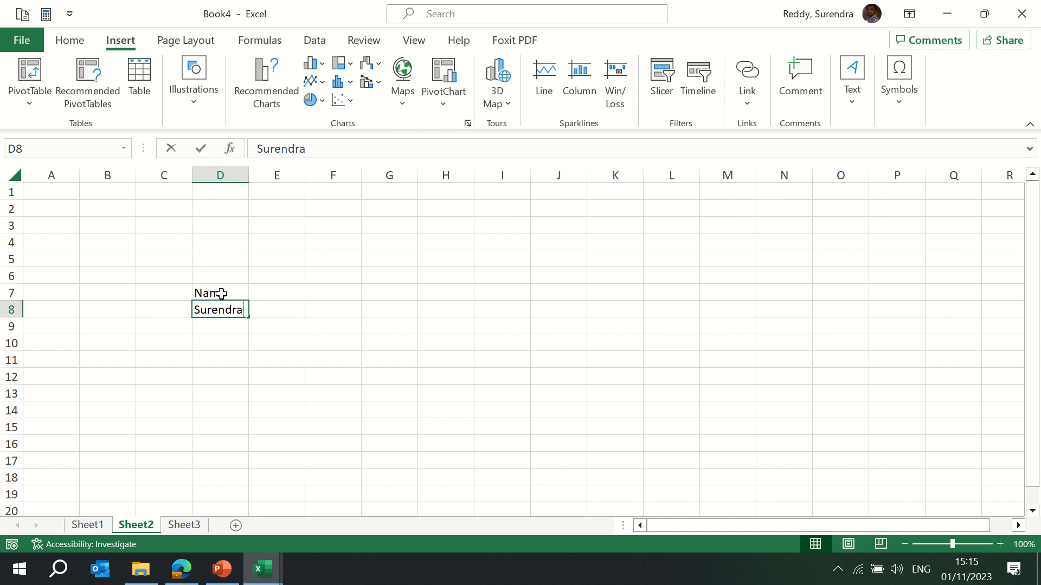
key(ctrl+Return)
click(271, 308)
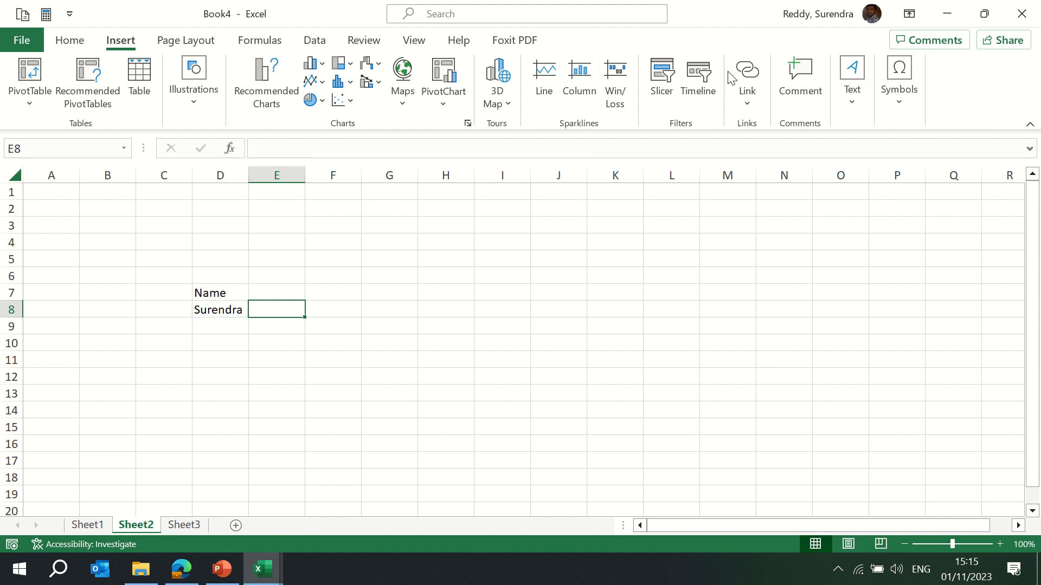
Insert Business Intelligence Corporate Trainer.pdf from Downloads as an object linked to the file and displayed as an icon.
click(852, 99)
click(1020, 163)
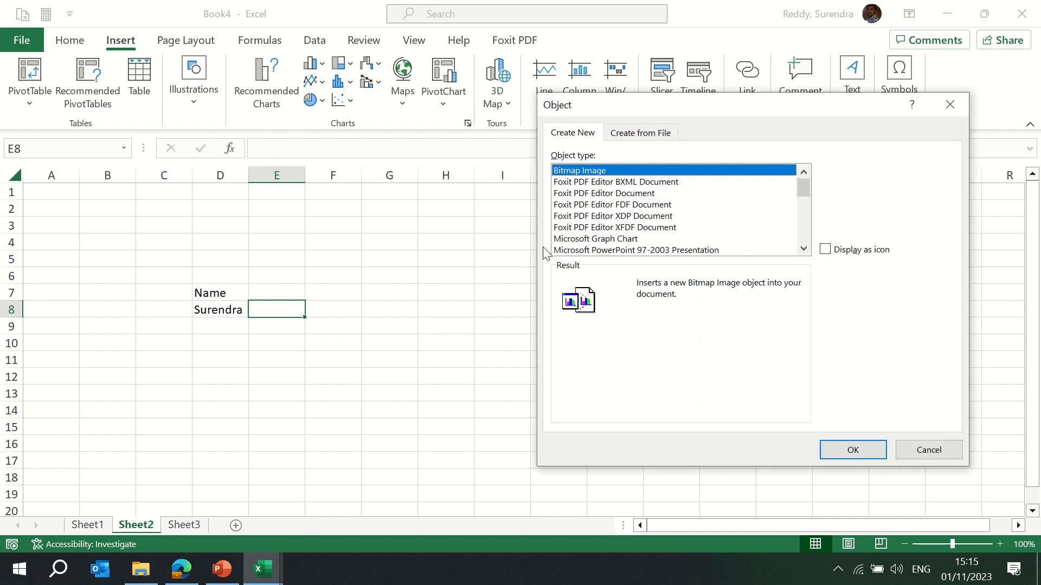
click(653, 135)
click(850, 172)
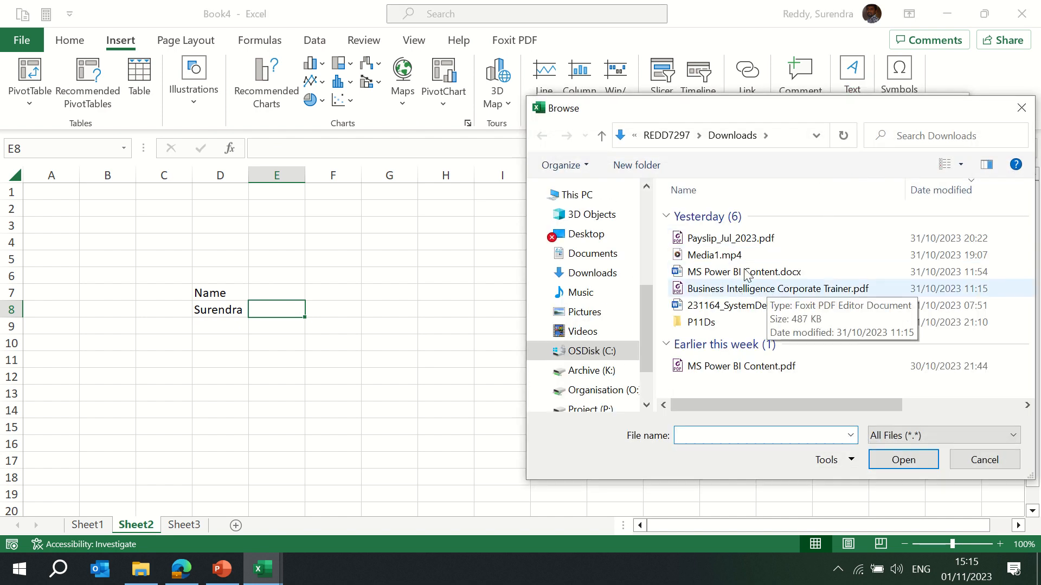
click(740, 288)
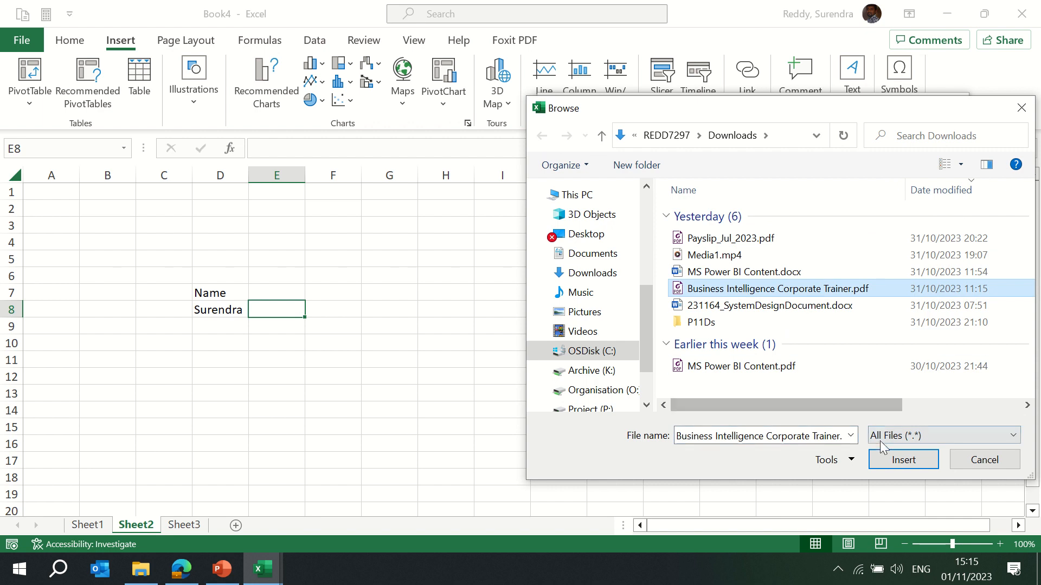
click(903, 460)
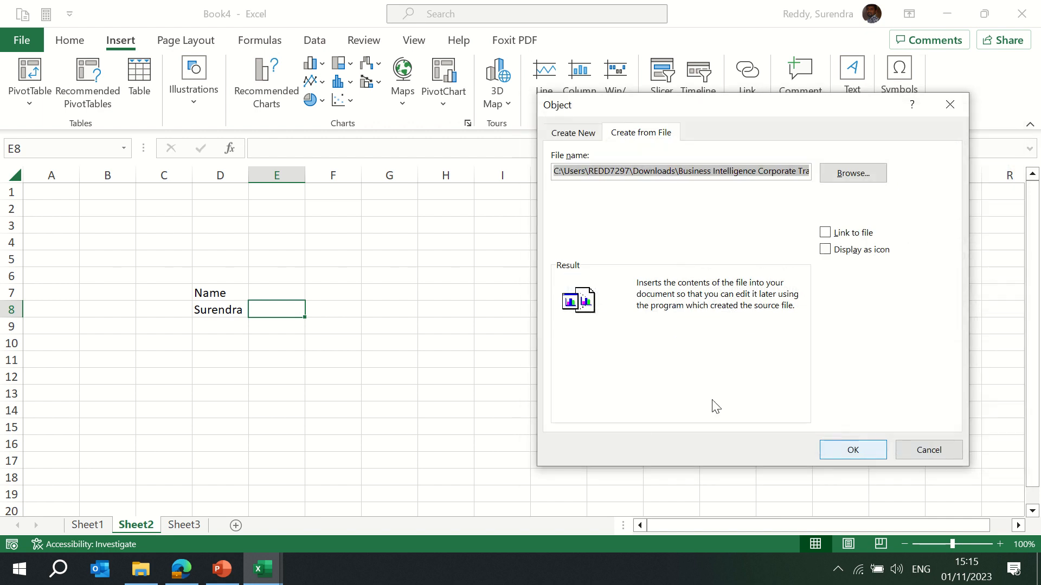
click(825, 233)
click(825, 250)
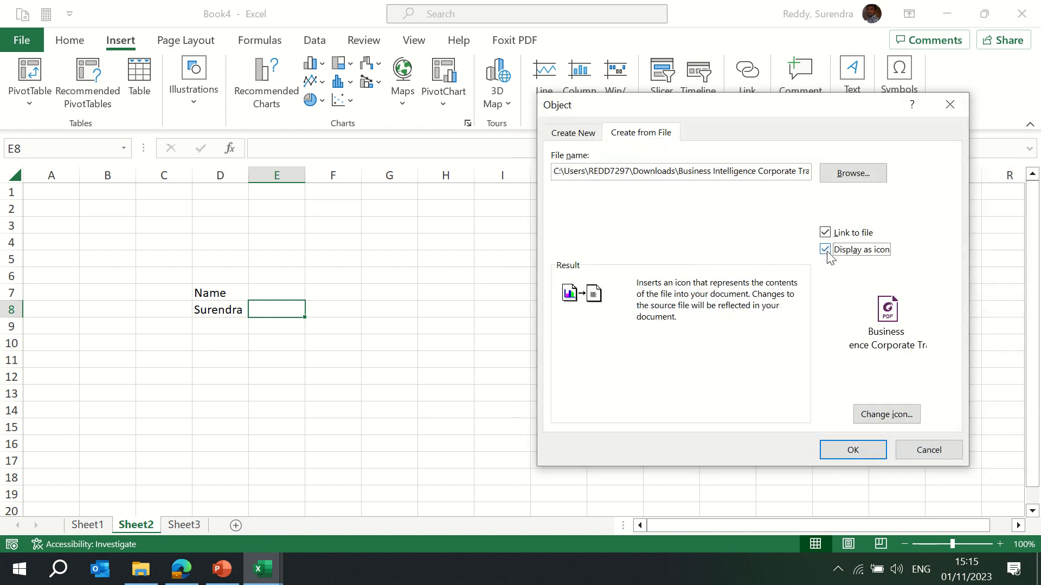
click(853, 450)
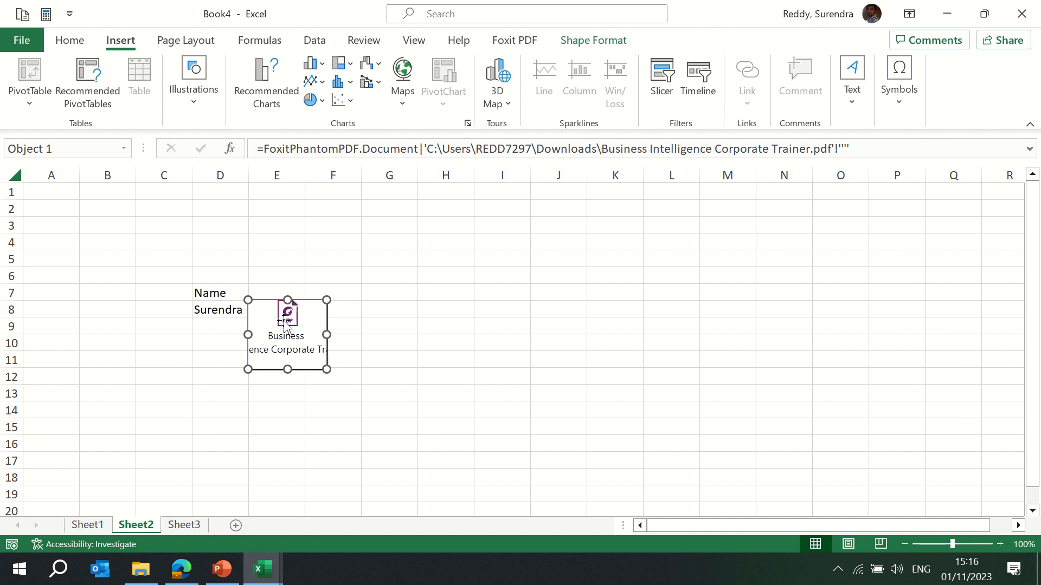
Move the embedded PDF icon up so it sits over column F around rows 4 to 8.
drag(286, 324, 332, 271)
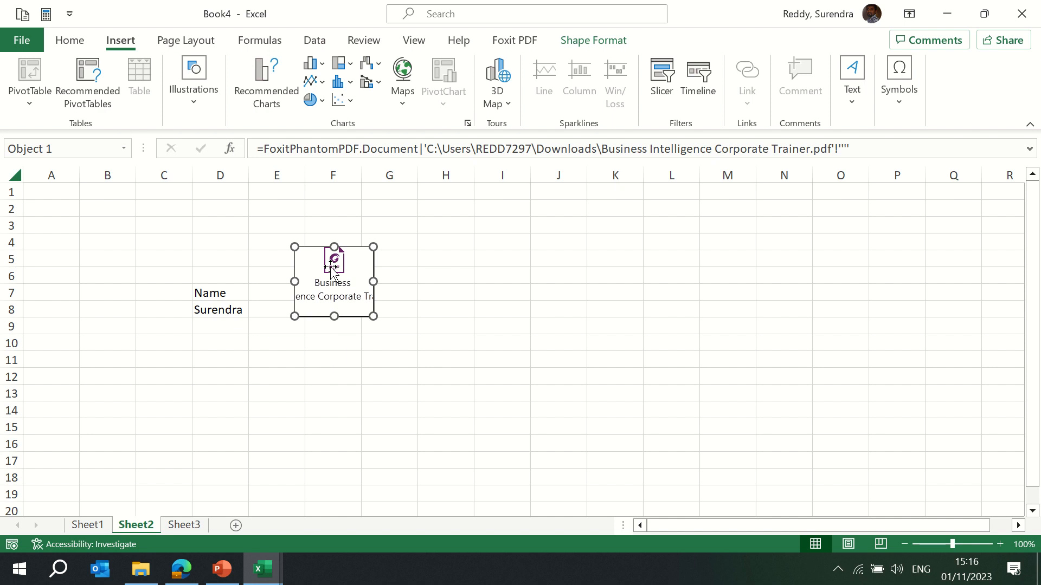
click(852, 103)
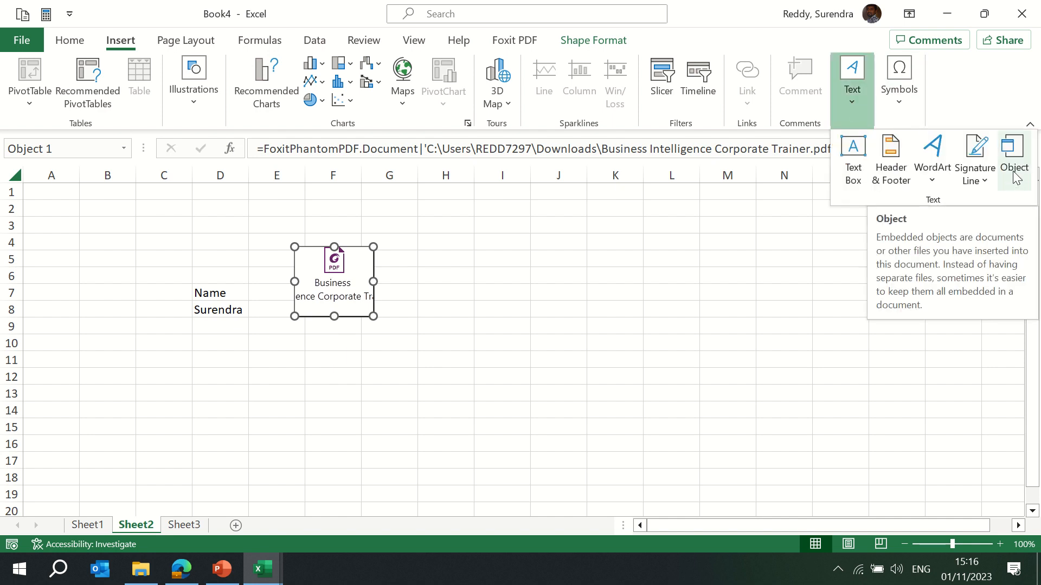
key(Escape)
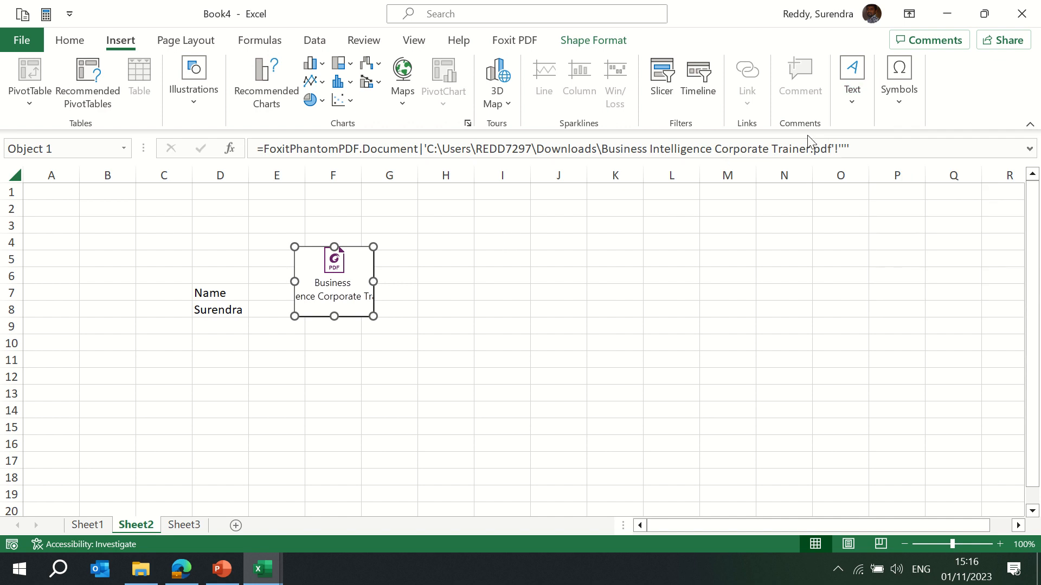
Insert the Wingdings telephone symbol twice into cell J5.
click(897, 101)
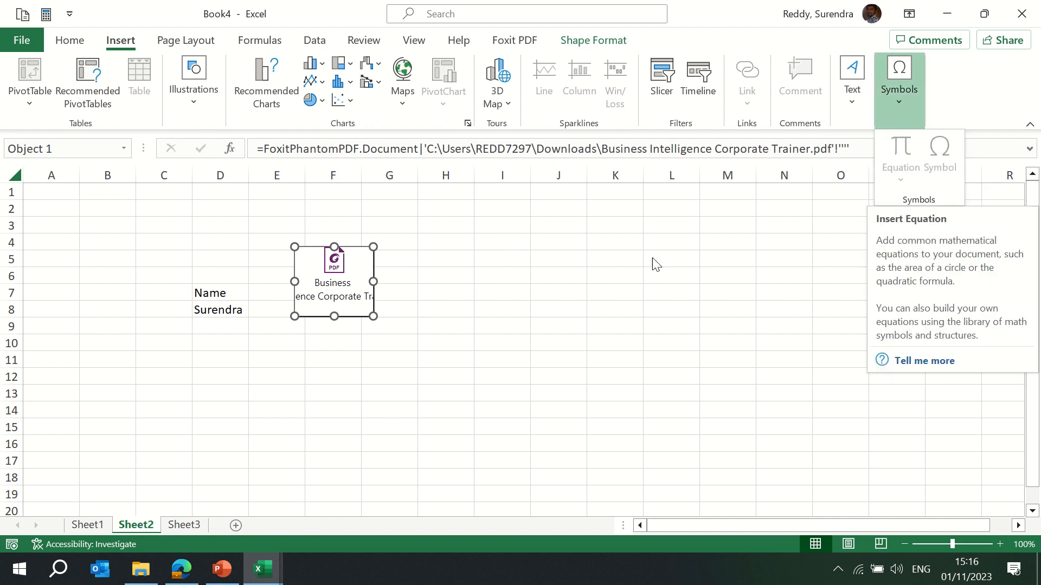
click(560, 304)
click(537, 253)
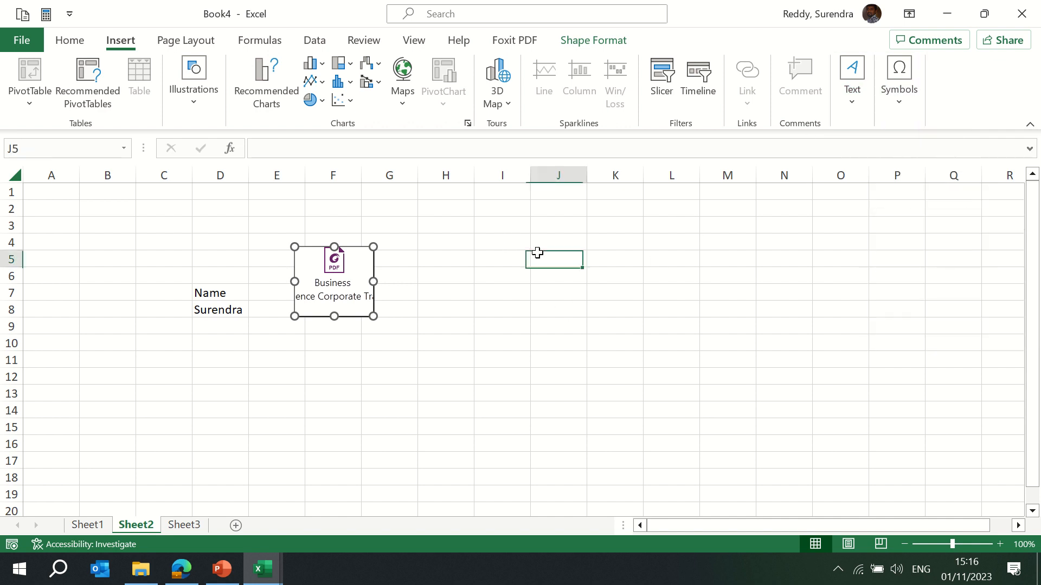
click(896, 102)
click(899, 181)
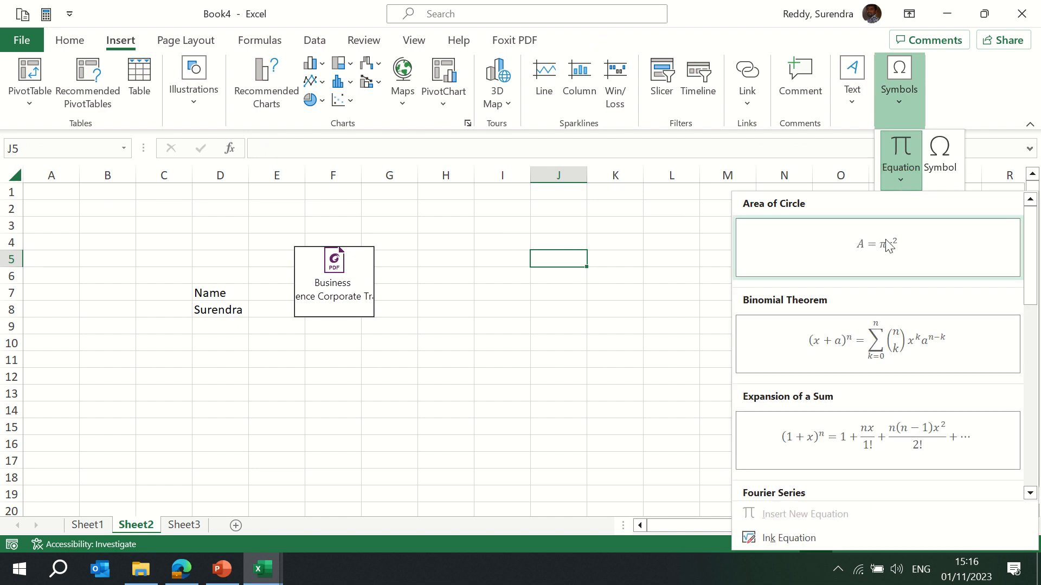
click(937, 168)
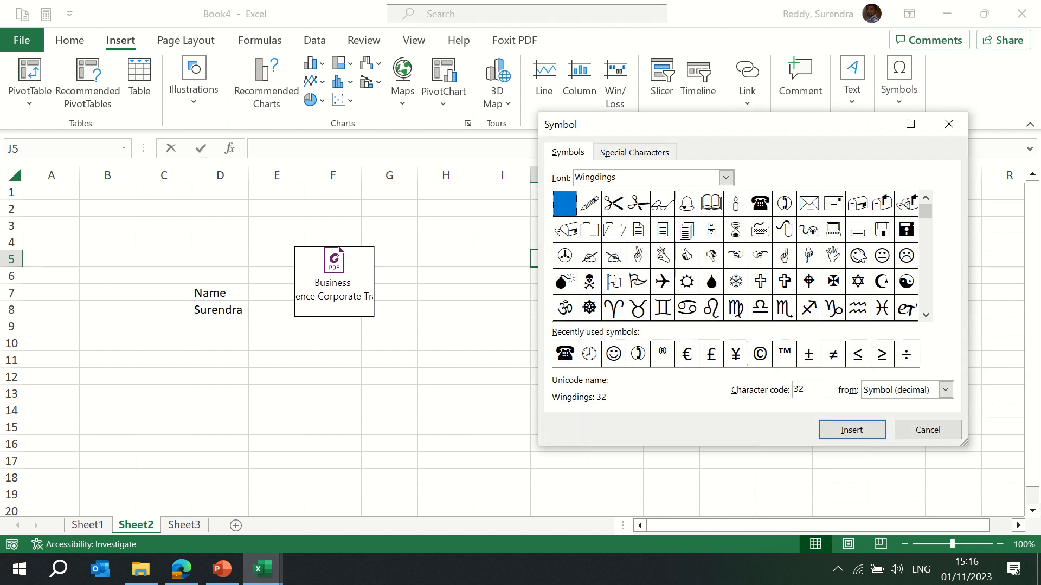
click(762, 206)
click(840, 432)
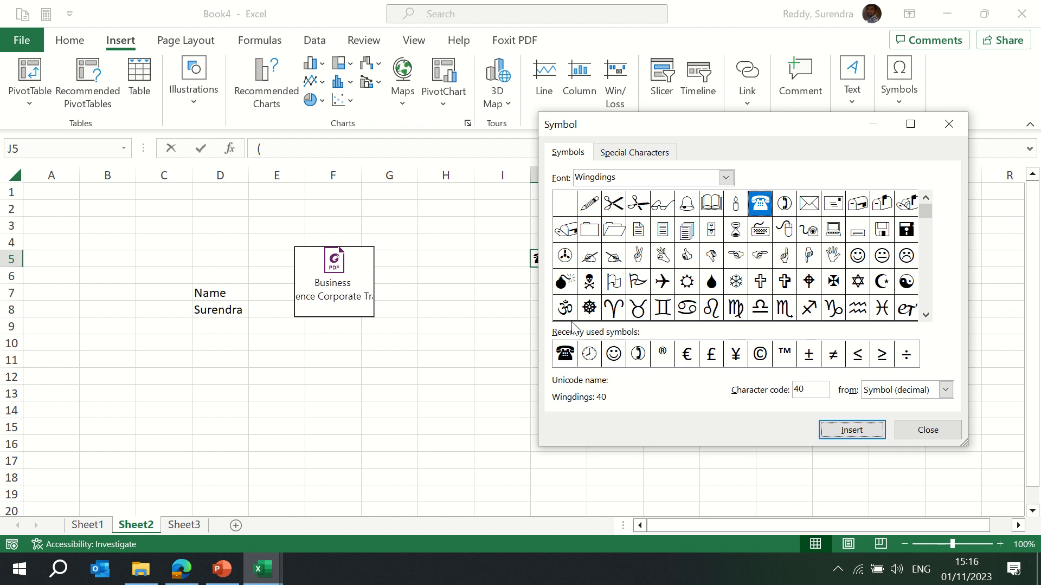
click(862, 435)
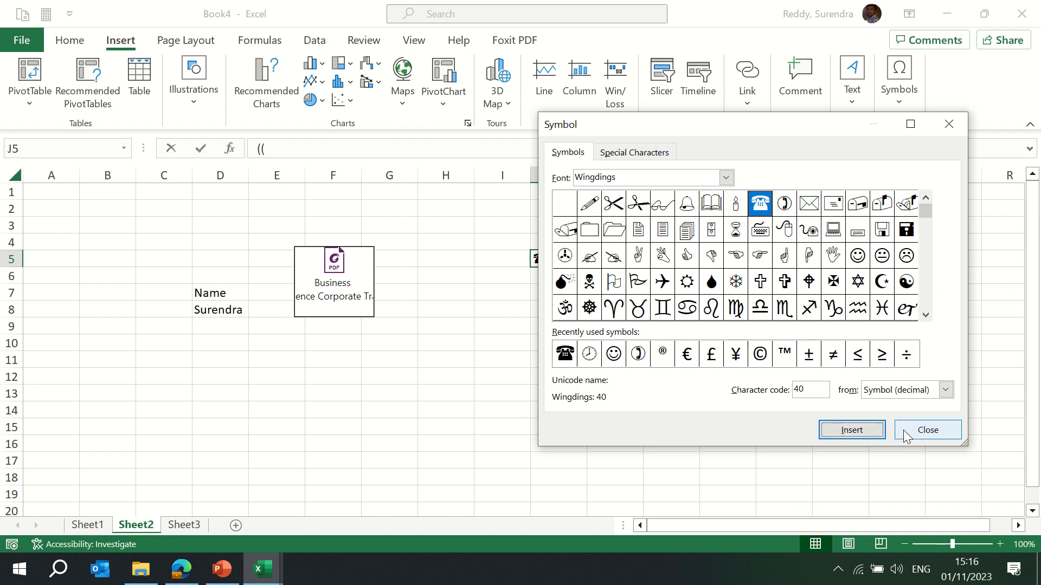
click(921, 430)
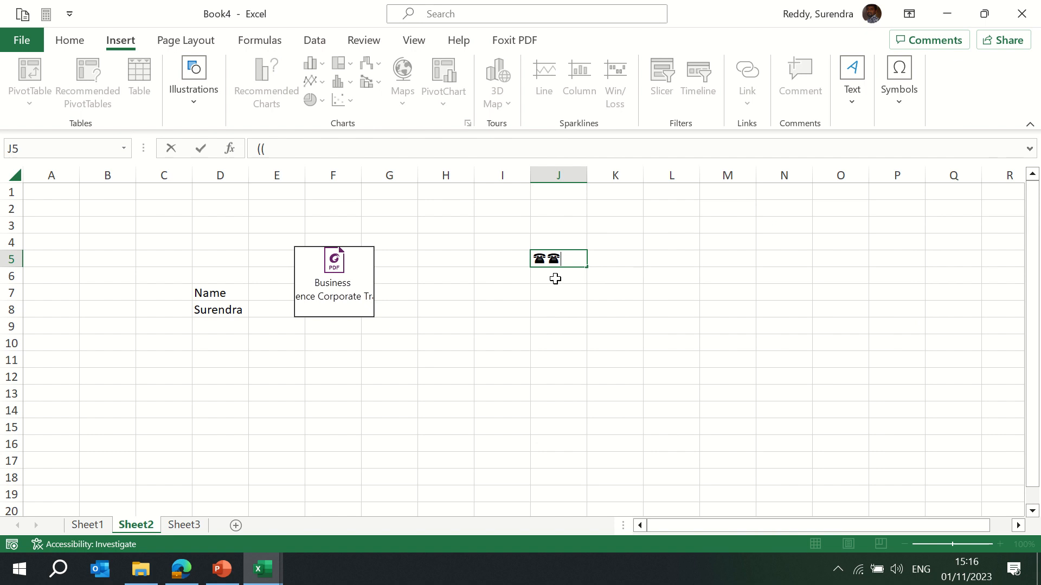
click(494, 313)
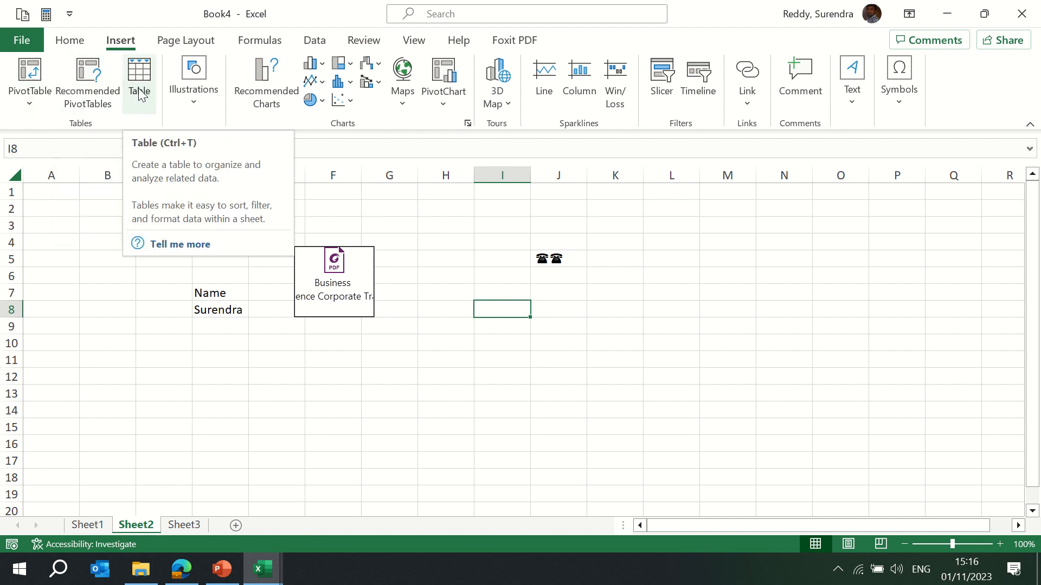
click(199, 105)
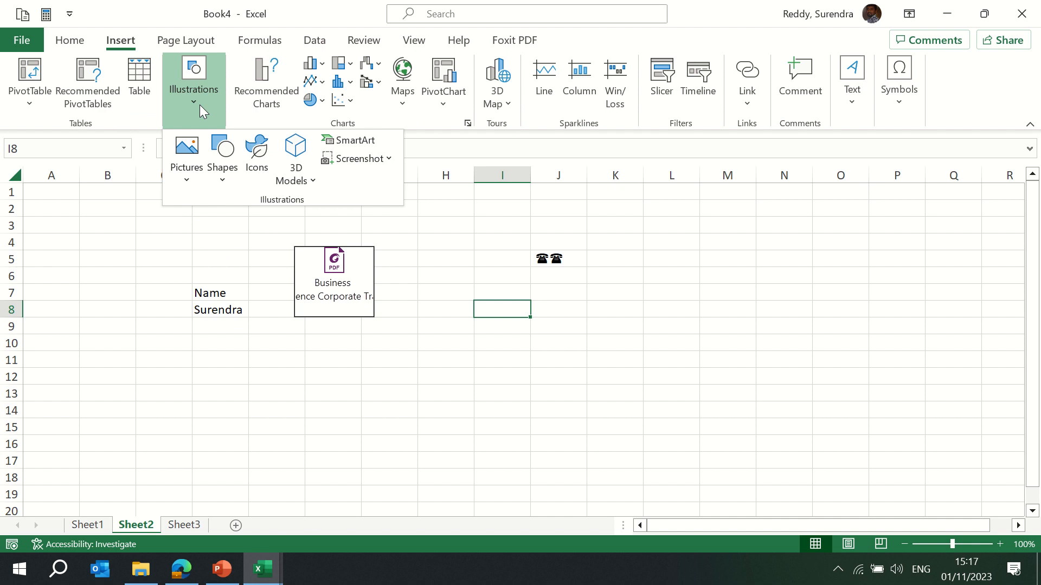
click(428, 243)
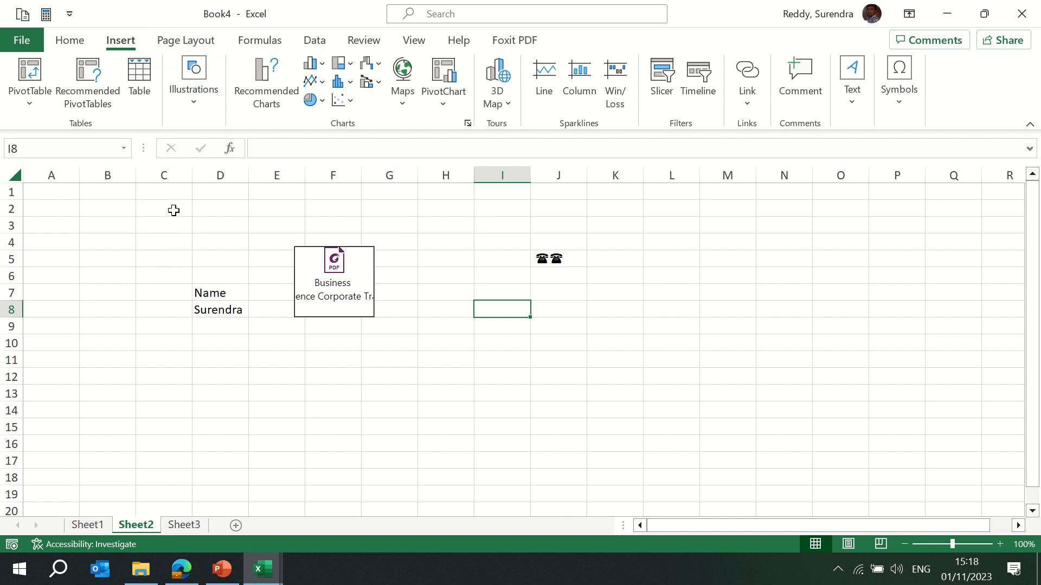
mouse_move(372, 4)
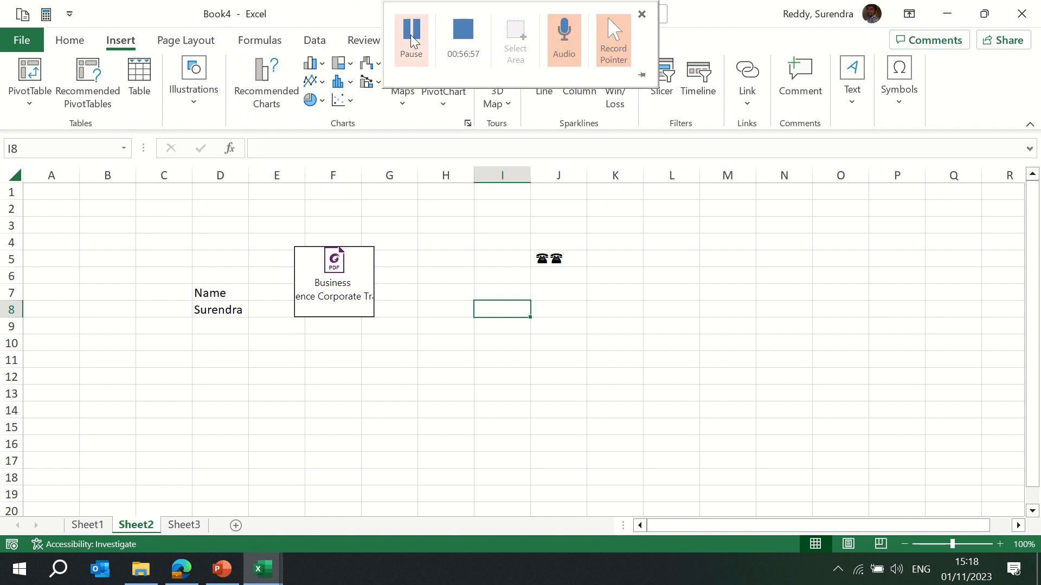